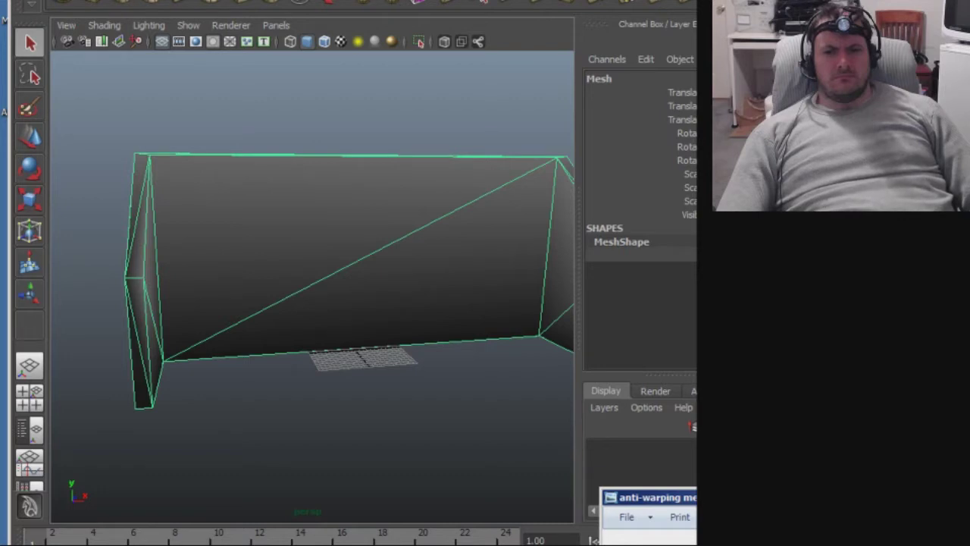
Create a polygon cylinder on the ground grid in front of the mesh's back wall, giving it a radius and height.
alt+middle_drag(199, 350, 171, 350)
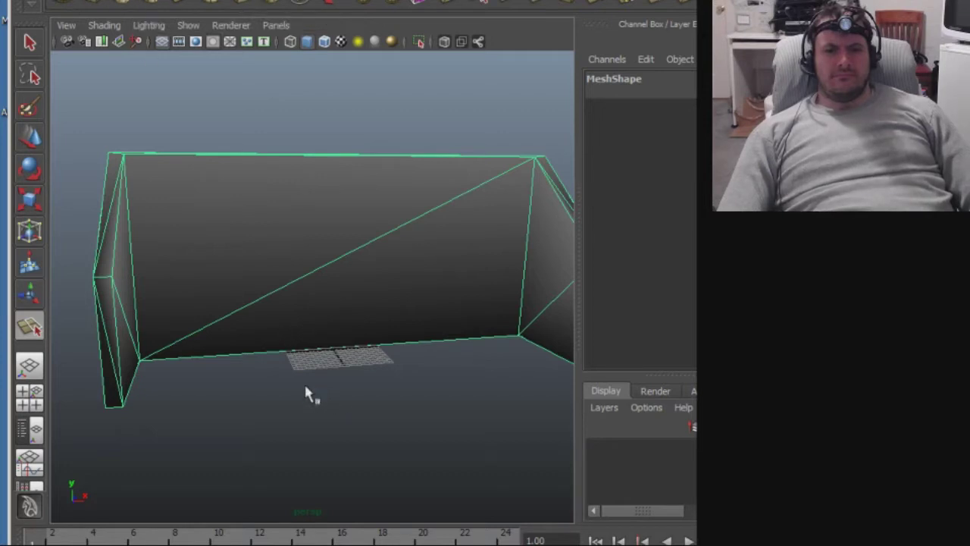
key(g)
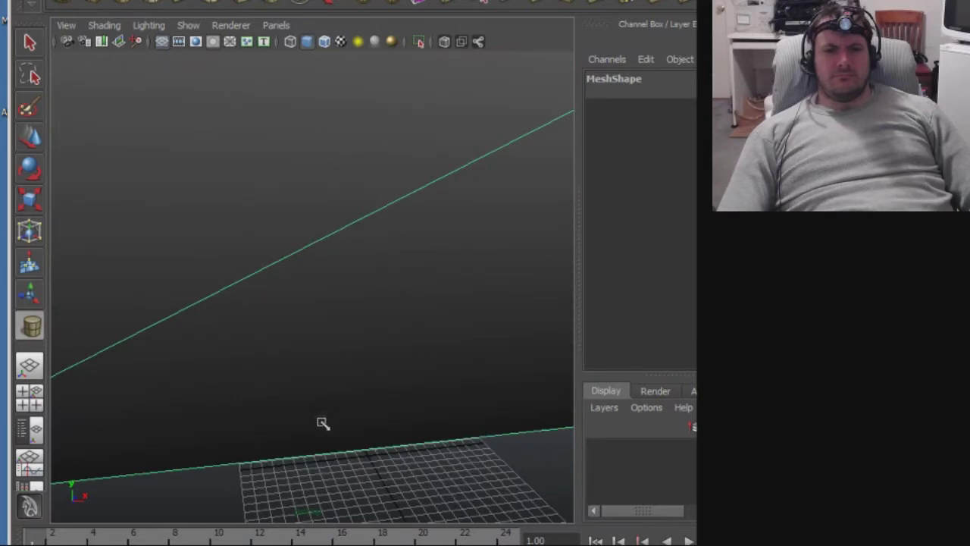
alt+drag(324, 428, 346, 338)
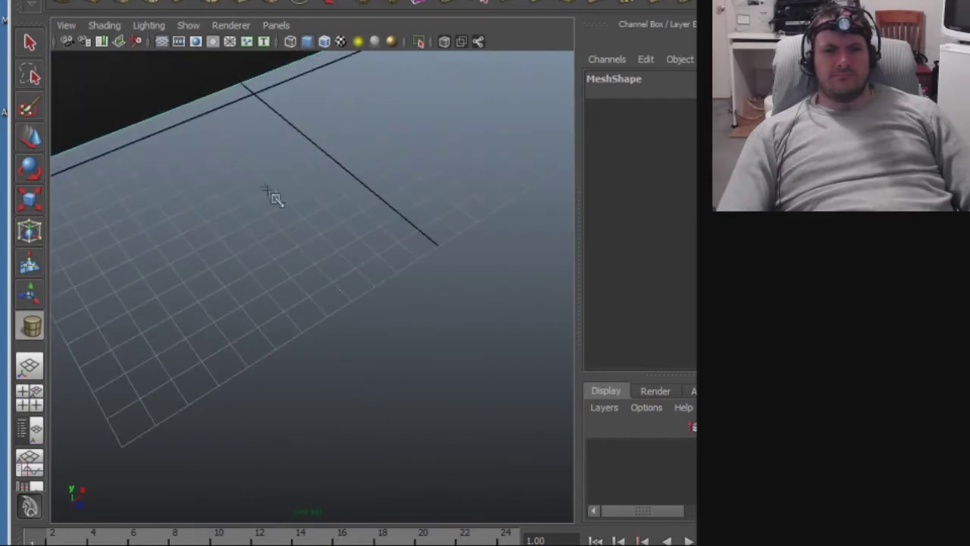
drag(267, 188, 358, 264)
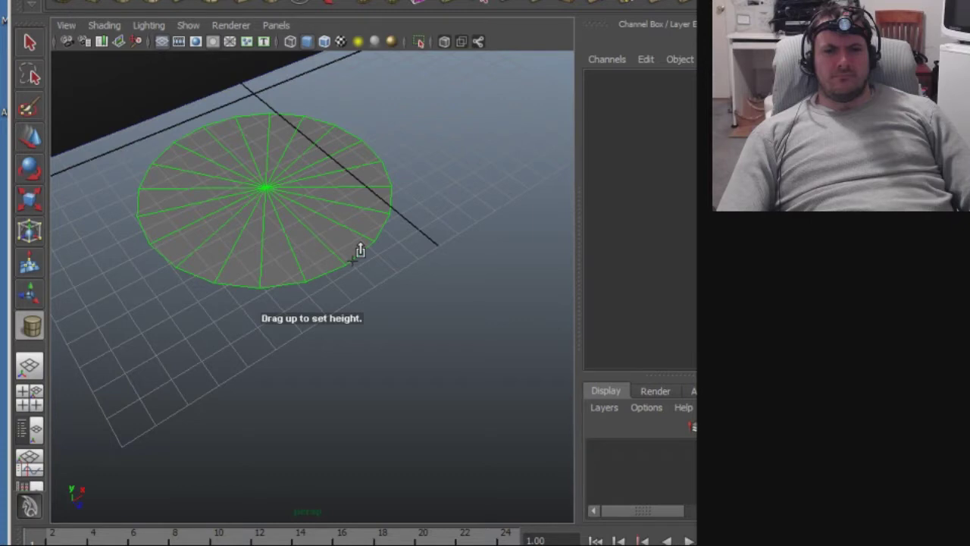
drag(360, 250, 371, 1)
scroll(434, 357, down, 10)
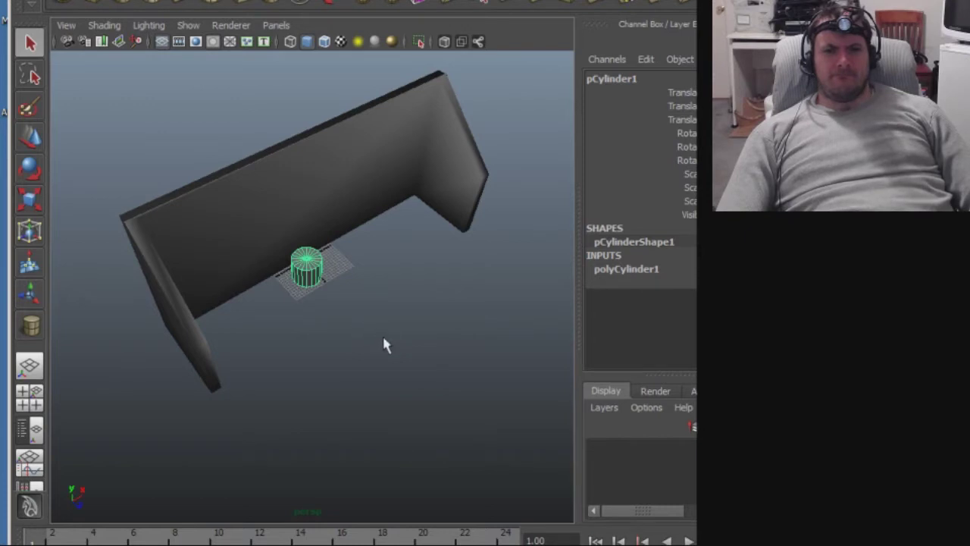
click(372, 359)
alt+drag(372, 362, 360, 339)
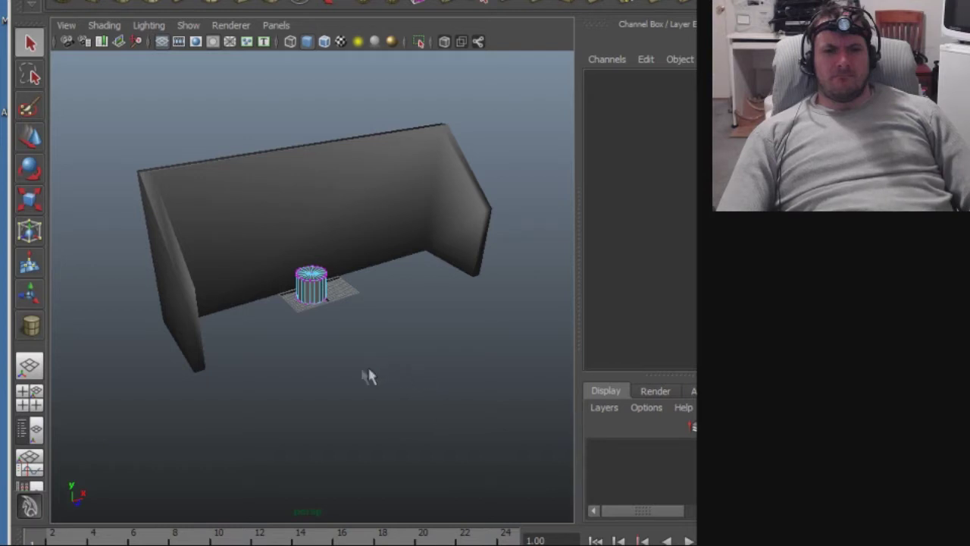
alt+drag(278, 377, 283, 332)
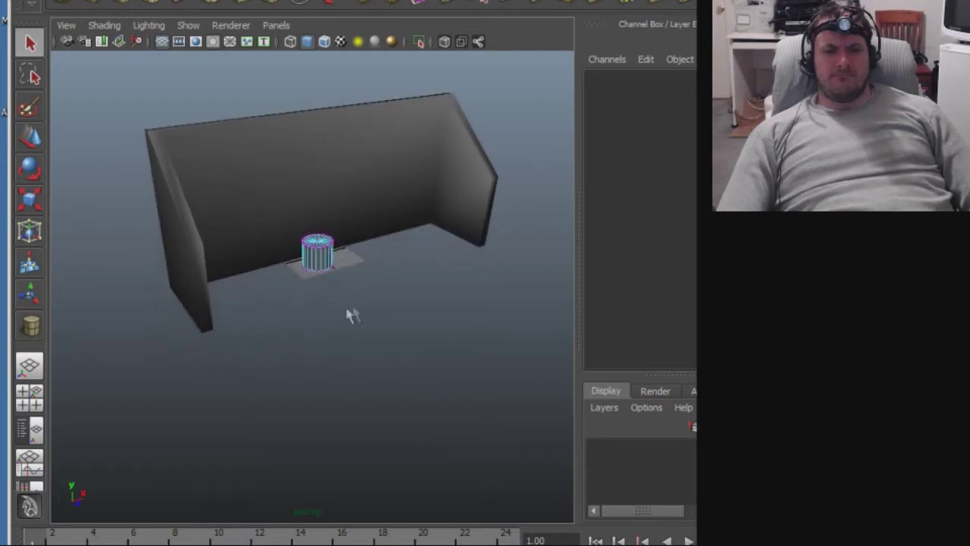
alt+drag(347, 314, 466, 359)
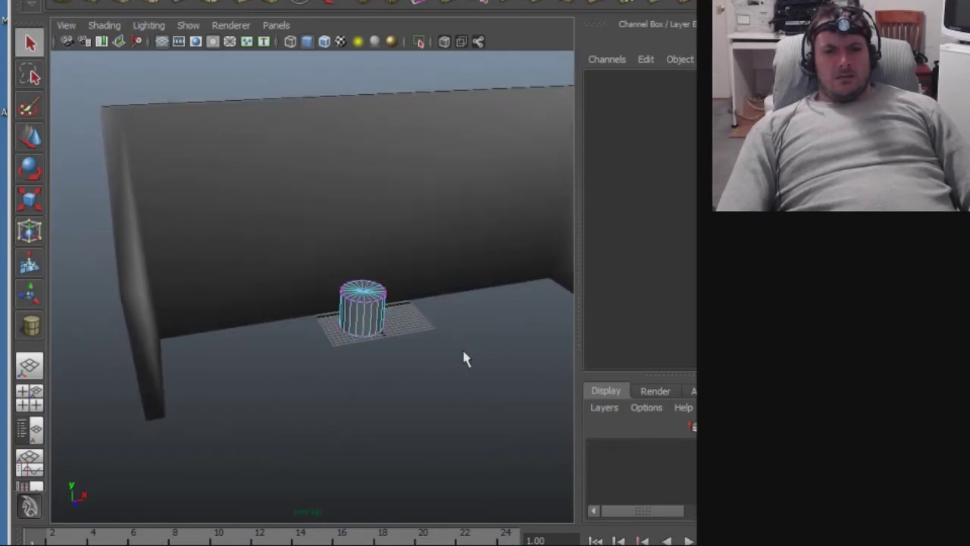
click(368, 322)
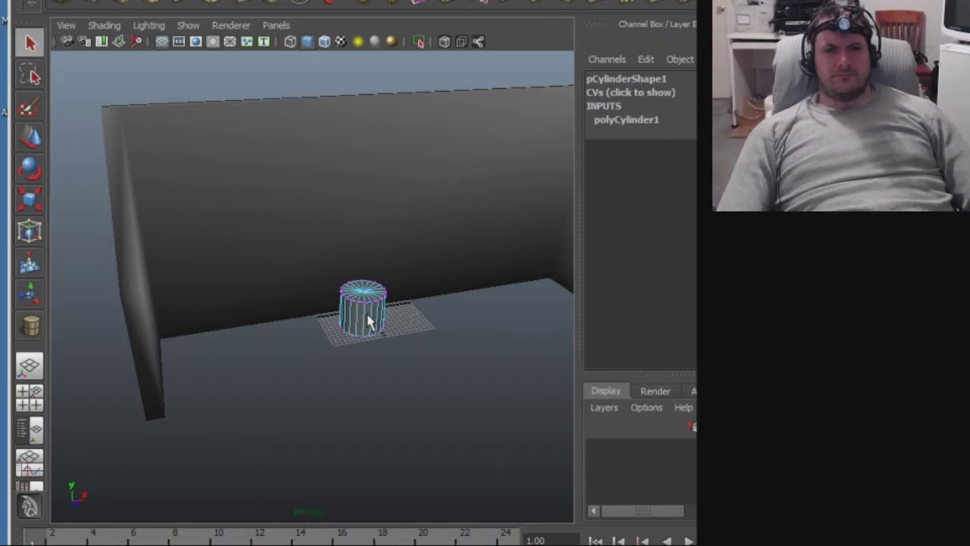
key(w)
click(369, 318)
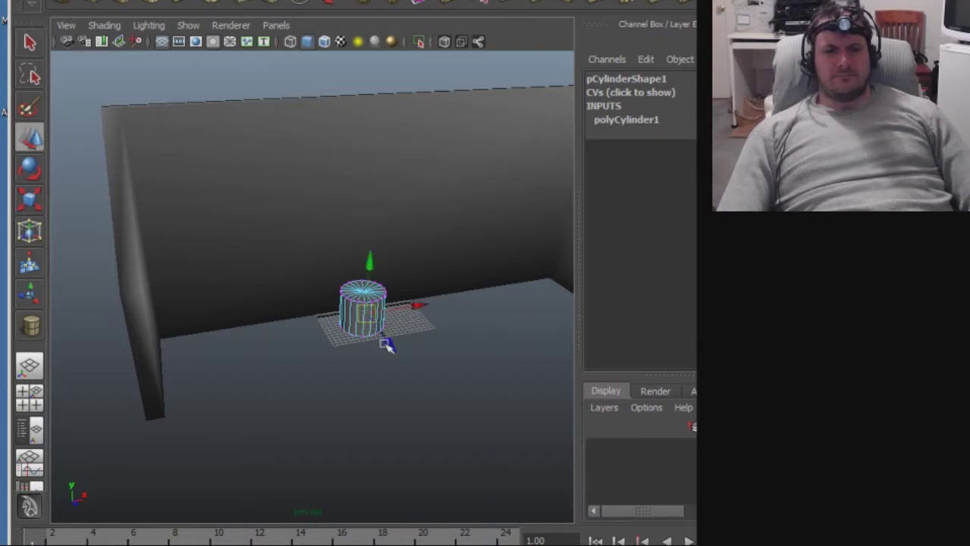
drag(392, 343, 433, 399)
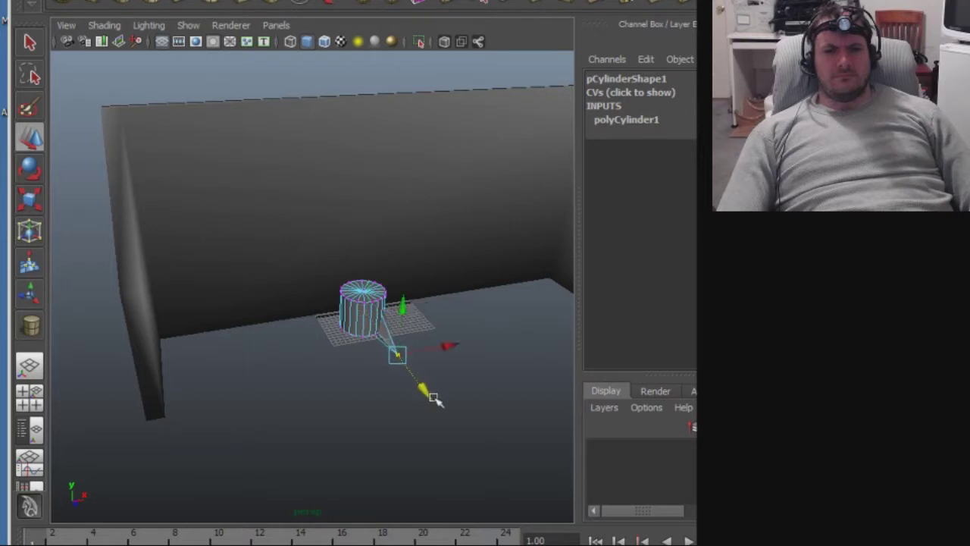
key(ctrl+z)
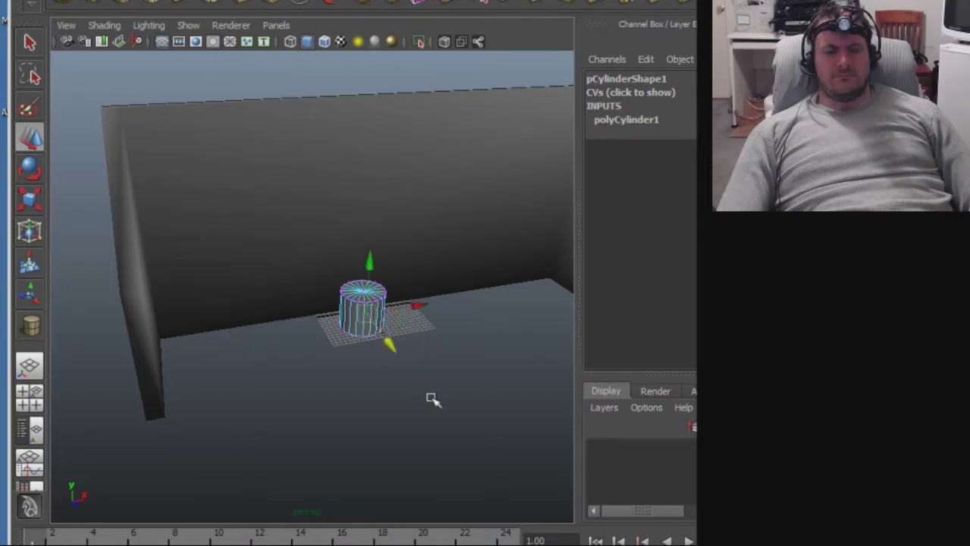
Select all of the cylinder's vertices and move them along Z, away from the mesh's back wall.
key(F8)
scroll(414, 396, up, 5)
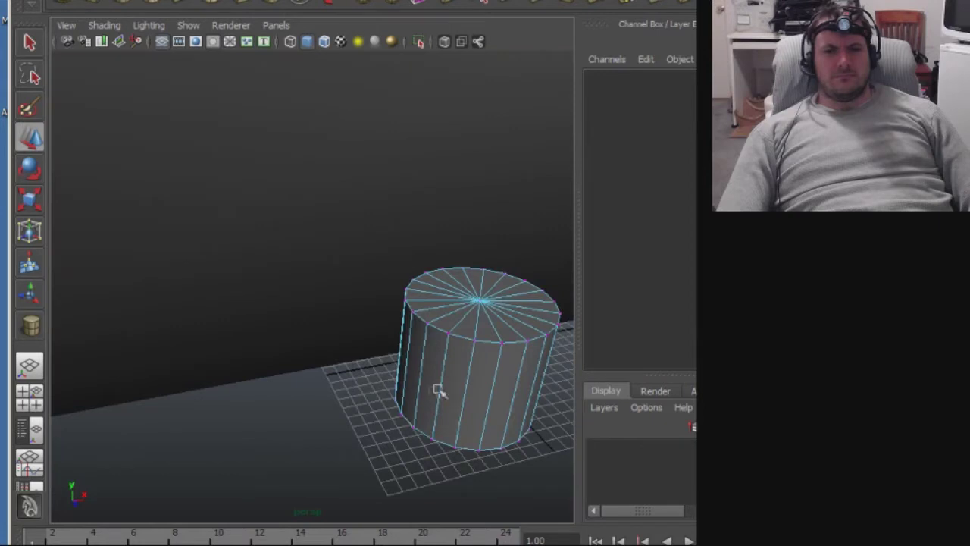
drag(358, 224, 567, 467)
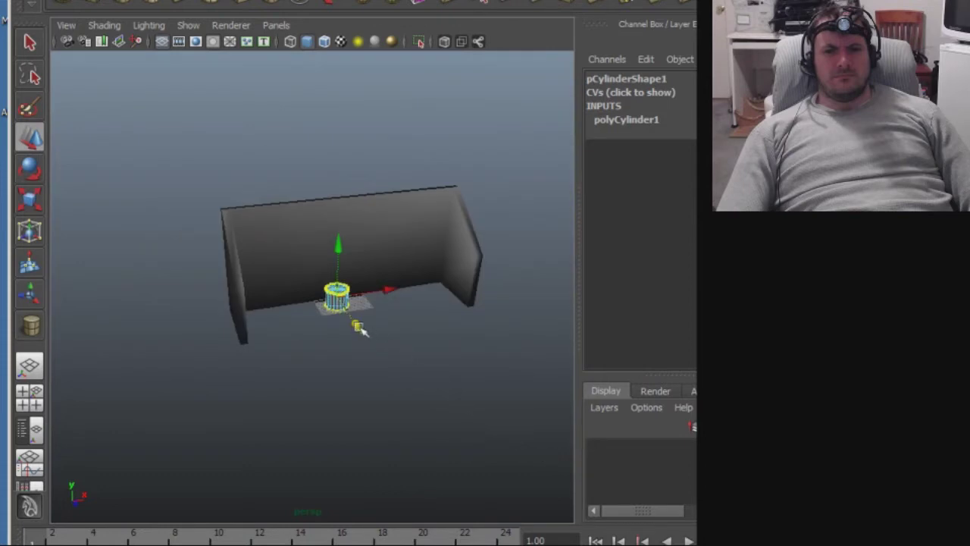
drag(359, 325, 379, 368)
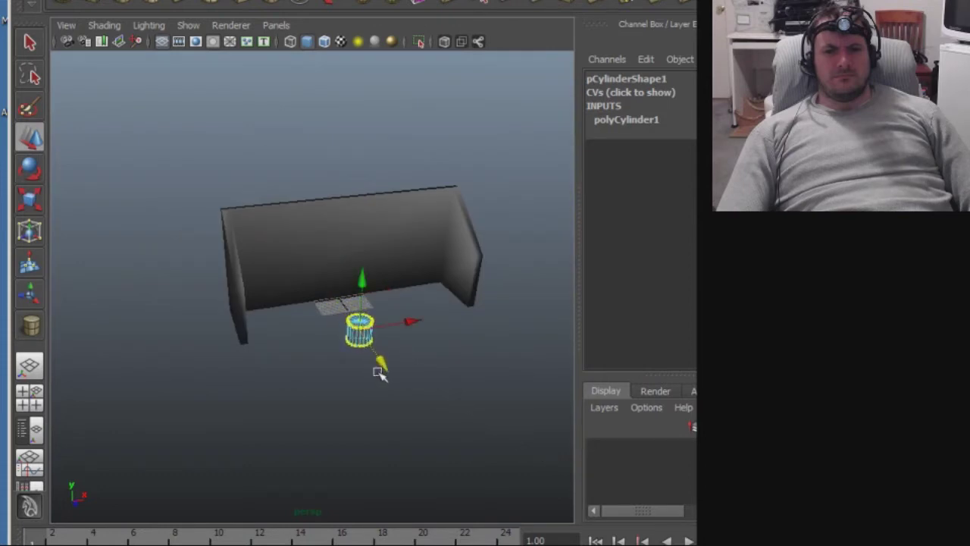
Stretch the selected cylinder vertices vertically and enlarge them slightly in all directions.
key(r)
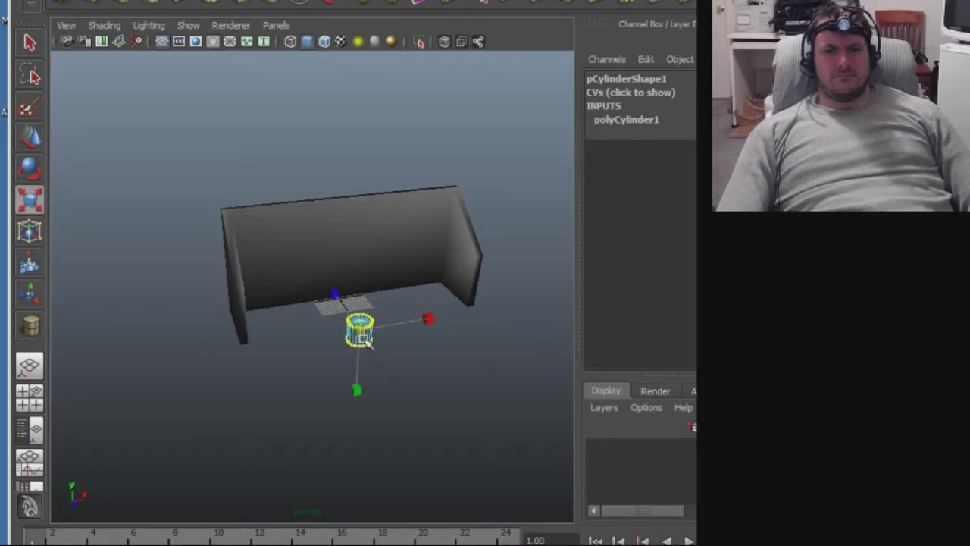
drag(356, 390, 357, 434)
drag(363, 335, 369, 337)
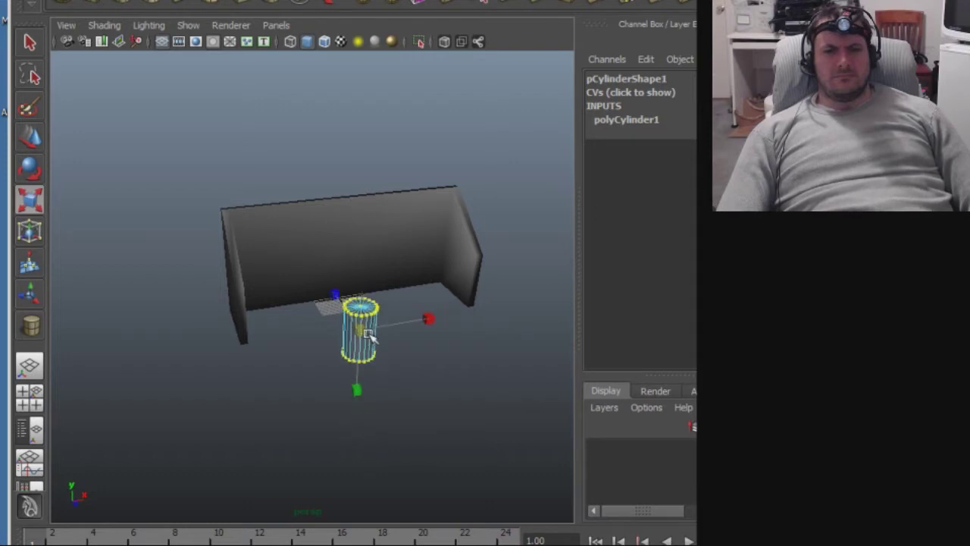
Rotate the cylinder vertices about the X axis so the cylinder lies horizontally with one end facing the back wall.
key(t)
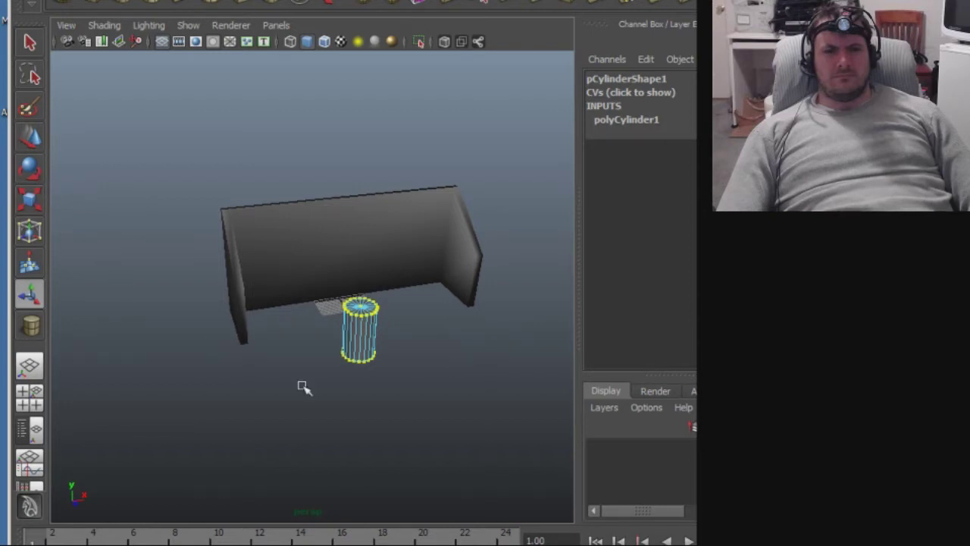
key(e)
drag(382, 303, 407, 405)
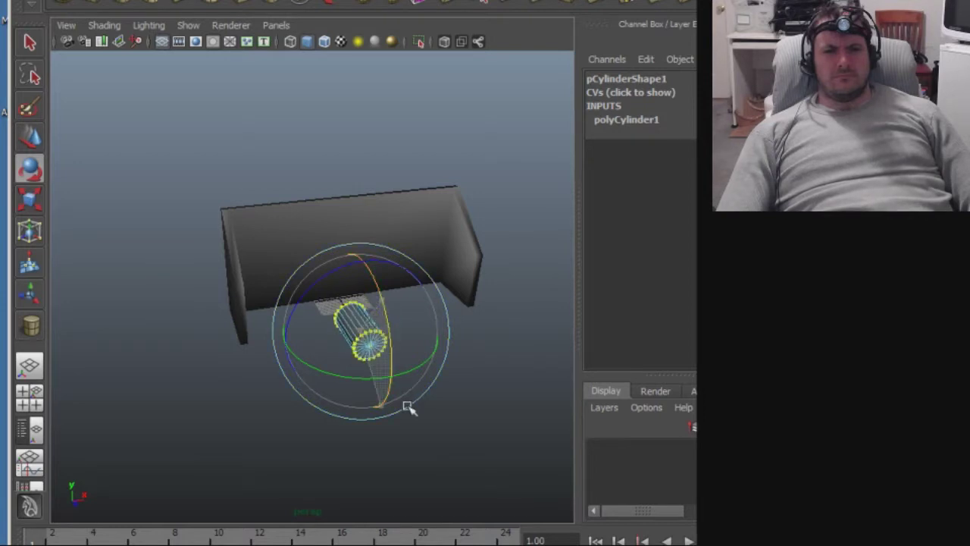
drag(408, 407, 406, 406)
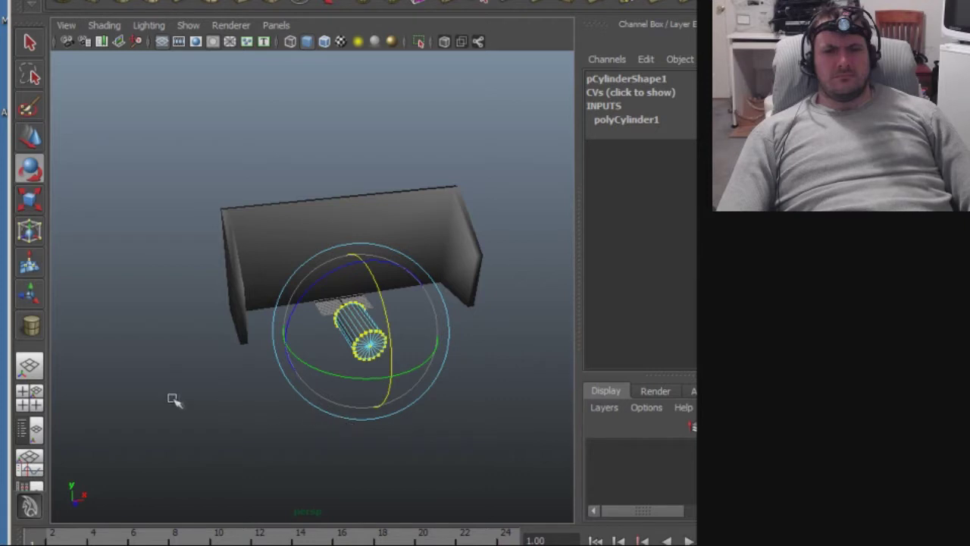
Move the horizontal cylinder into the back wall near the side panel at its negative-X end and adjust its depth along Z.
alt+drag(192, 400, 224, 373)
key(w)
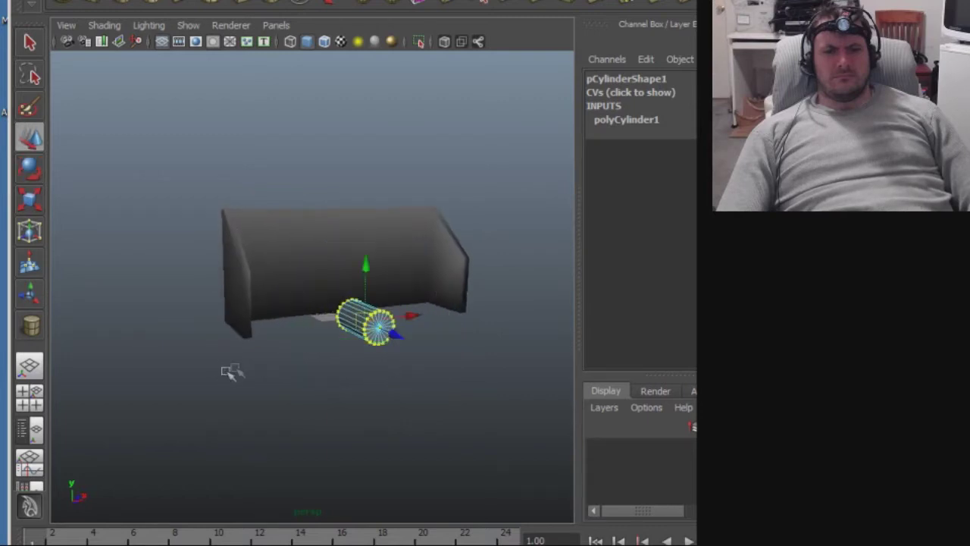
drag(369, 325, 297, 301)
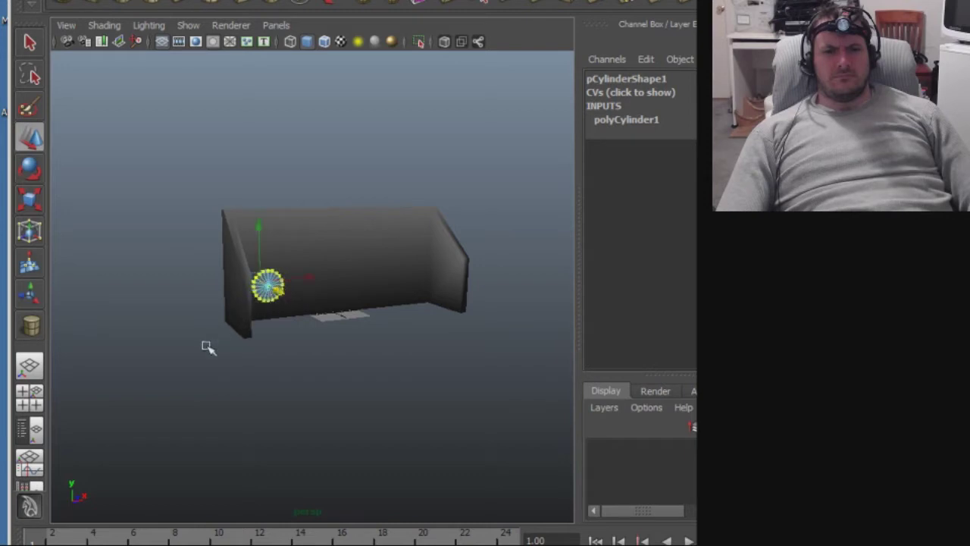
alt+drag(205, 342, 167, 345)
alt+right_drag(166, 345, 396, 390)
alt+drag(397, 389, 297, 463)
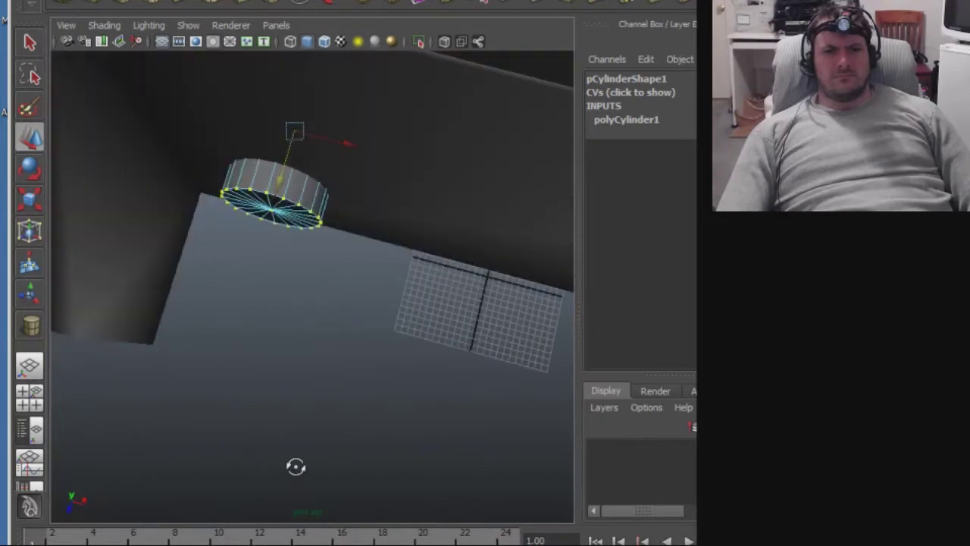
drag(279, 182, 276, 203)
Lower the cylinder slightly on the back wall and scale it down uniformly.
alt+drag(264, 364, 242, 357)
alt+middle_drag(243, 357, 277, 340)
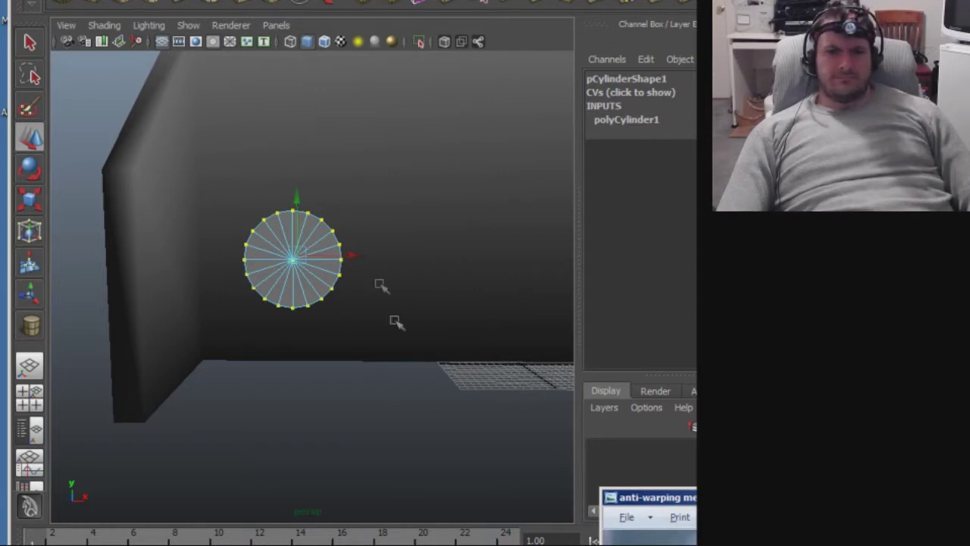
scroll(396, 368, up, 1)
alt+drag(395, 368, 233, 358)
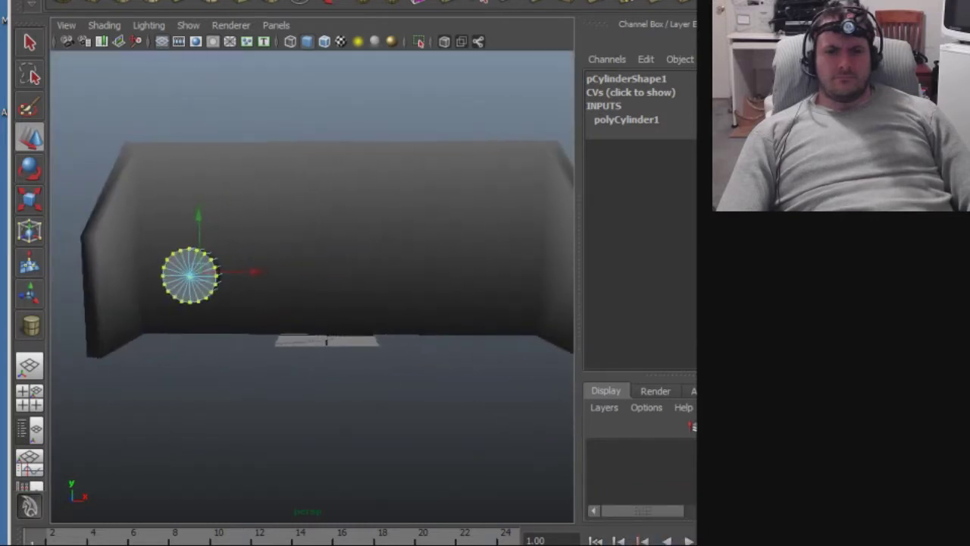
key(alt+Tab)
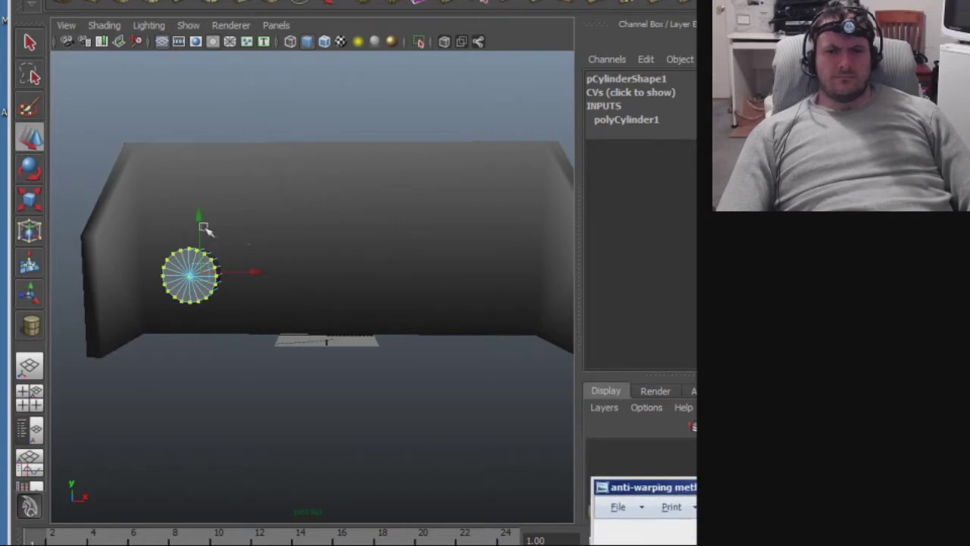
drag(201, 217, 199, 224)
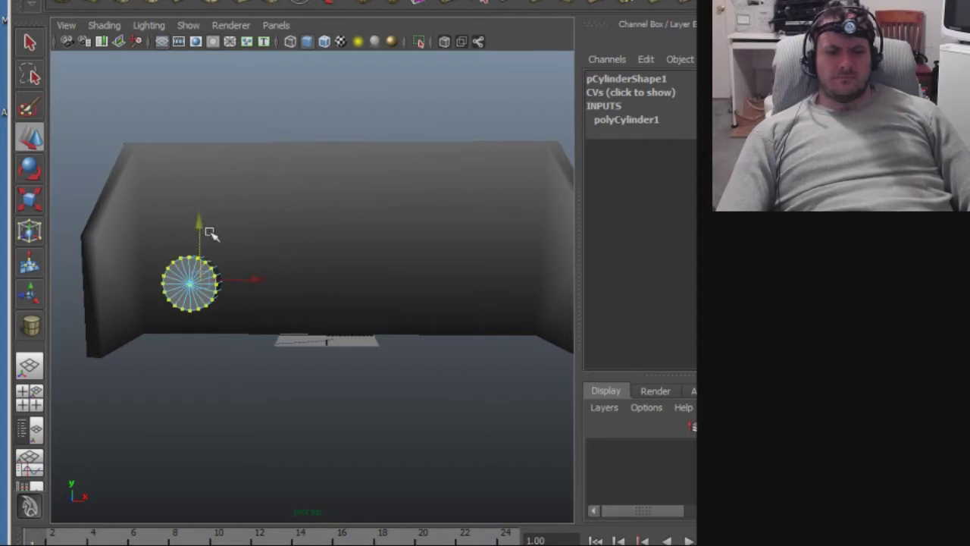
key(r)
drag(204, 280, 184, 284)
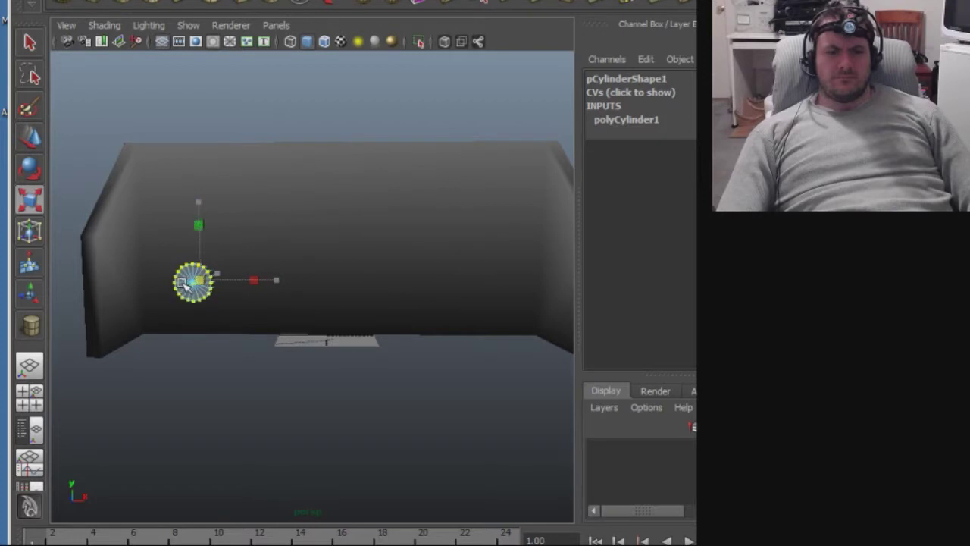
Lengthen the cylinder along Z and shift it along its axis so it protrudes from both sides of the back wall.
alt+drag(189, 342, 412, 433)
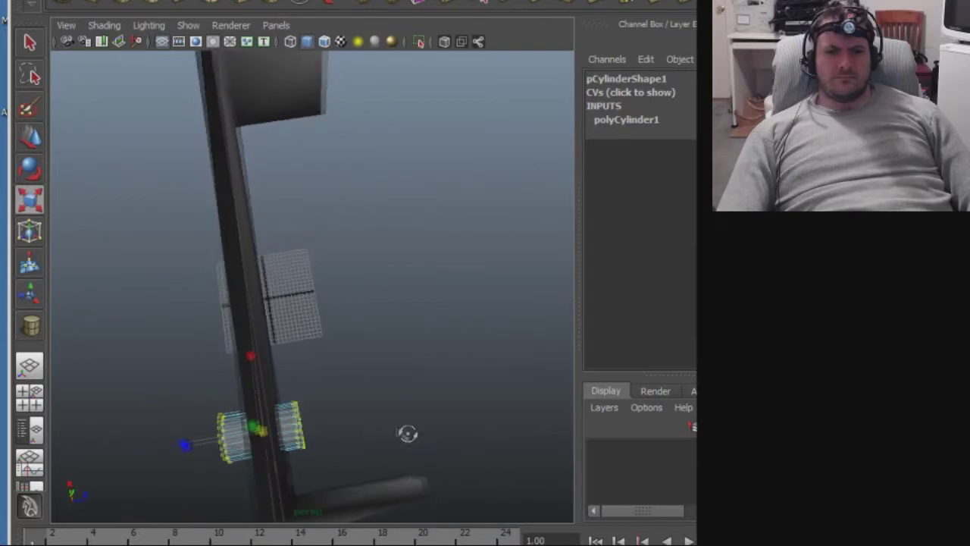
drag(185, 443, 160, 451)
key(w)
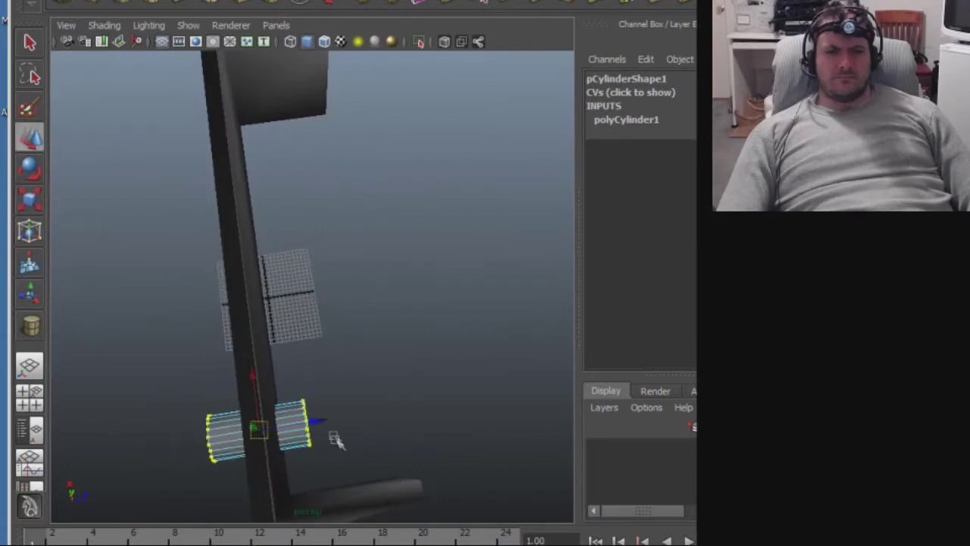
drag(321, 422, 322, 424)
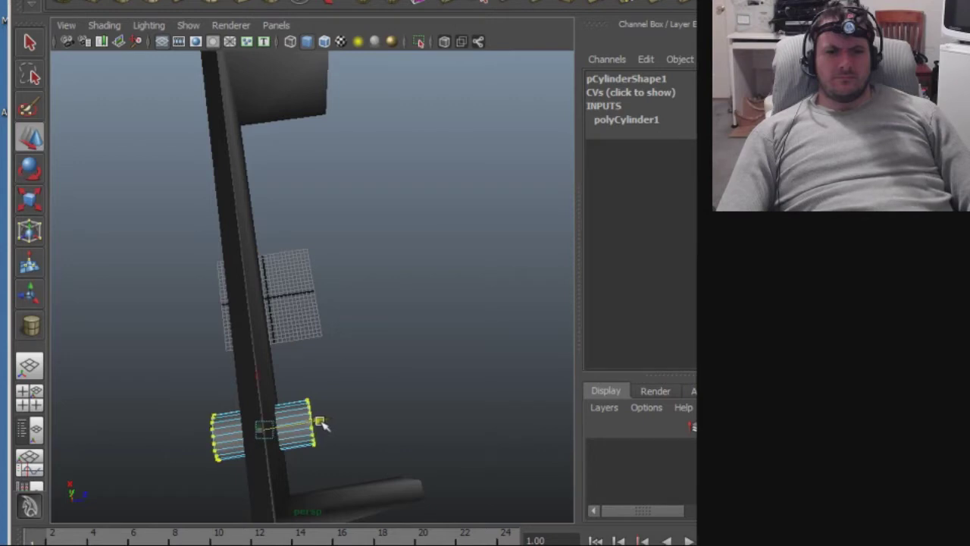
Examine the cylinder's placement and size from the rear side of the back wall.
alt+drag(392, 448, 390, 397)
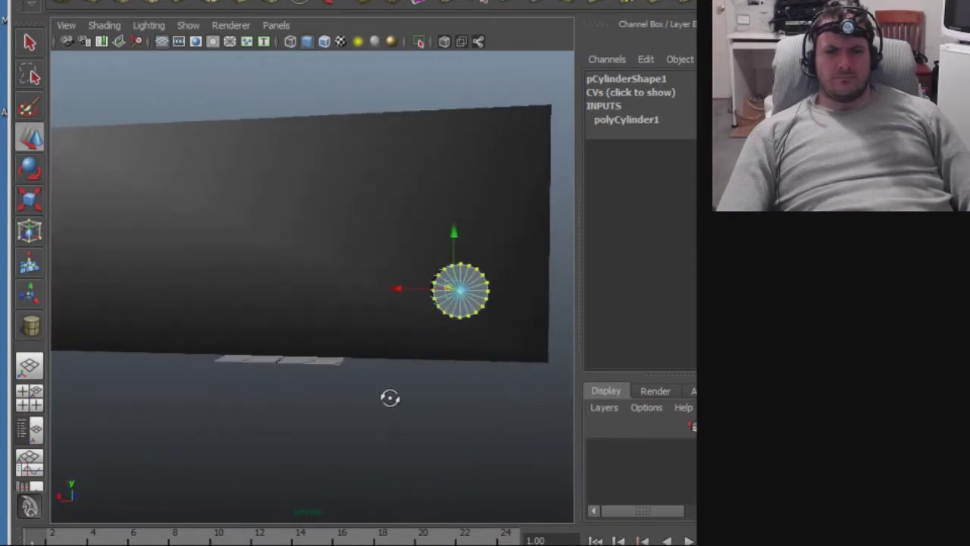
alt+middle_drag(475, 389, 344, 386)
alt+drag(344, 385, 360, 394)
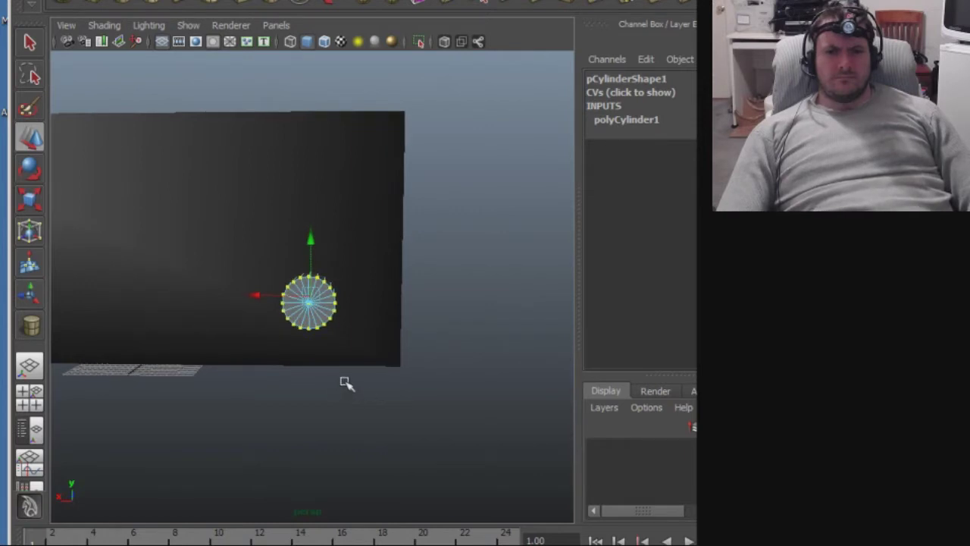
key(r)
alt+drag(342, 373, 288, 385)
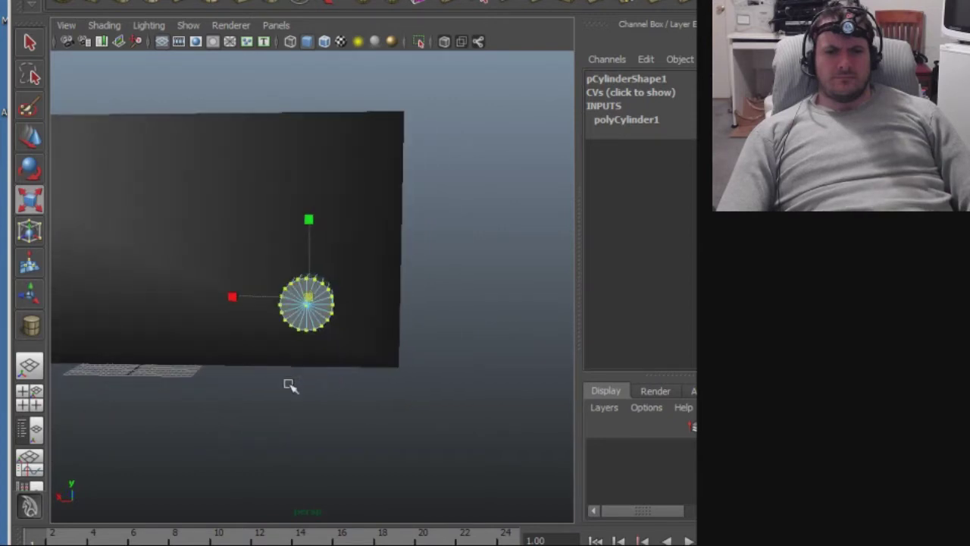
alt+middle_drag(288, 384, 392, 406)
alt+right_drag(392, 409, 300, 399)
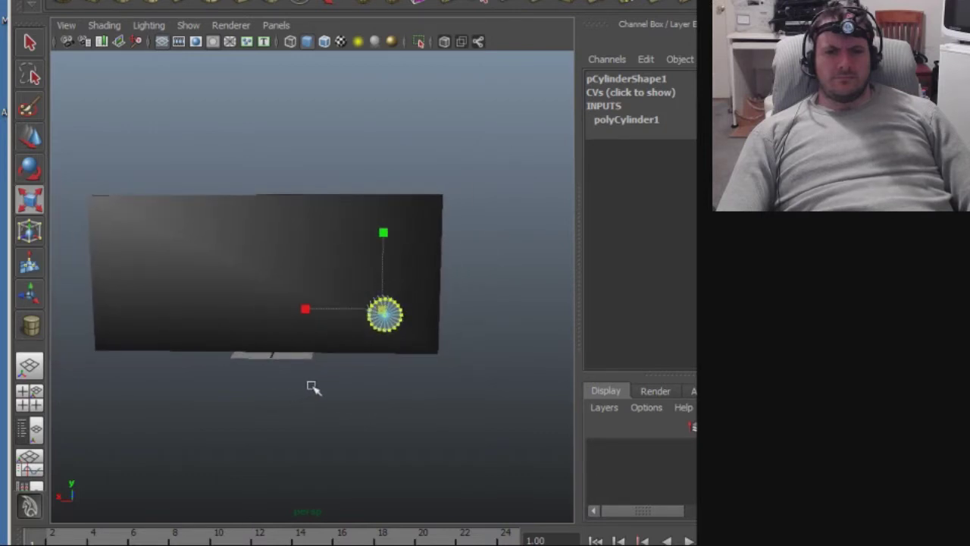
Move the horizontal cylinder along the back wall toward its negative-X end and lower it close to the wall's bottom edge.
key(w)
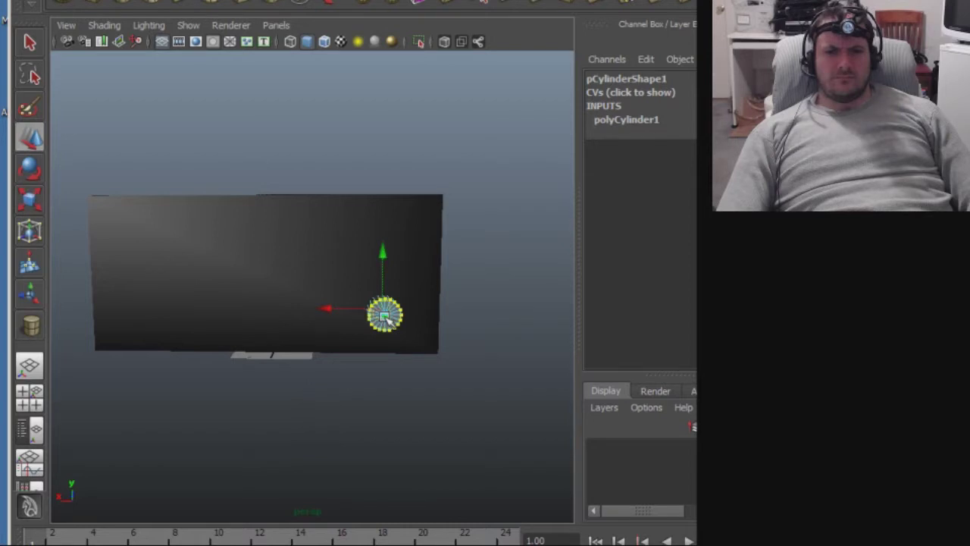
alt+drag(394, 364, 399, 394)
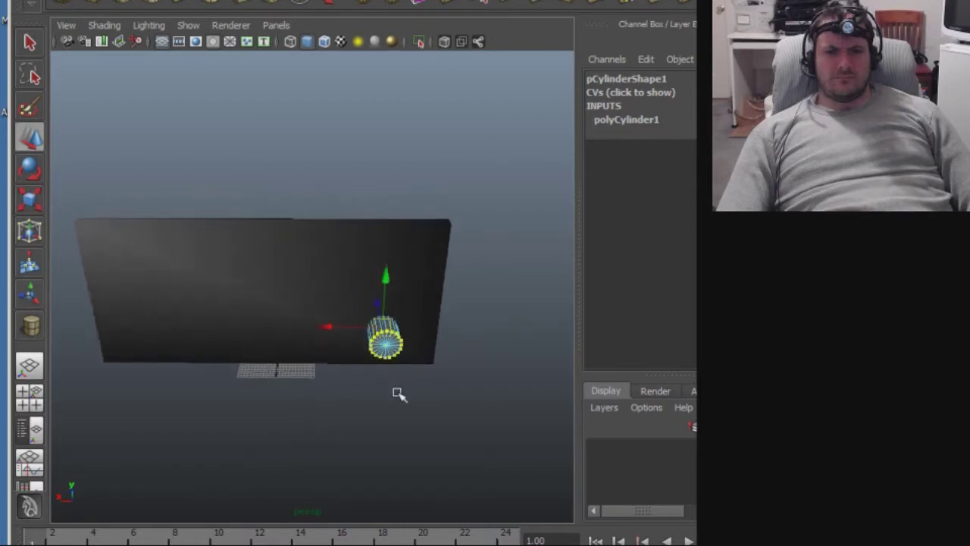
drag(323, 325, 349, 326)
alt+drag(380, 424, 372, 392)
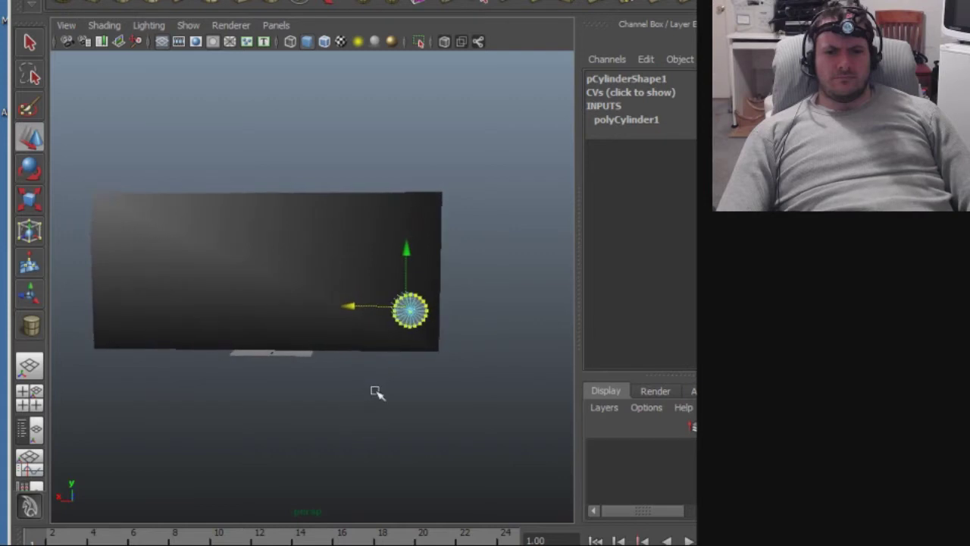
alt+drag(412, 388, 413, 383)
mouse_move(407, 253)
alt+mouse_down()
mouse_move(403, 260)
mouse_move(404, 245)
mouse_move(407, 265)
alt+mouse_up()
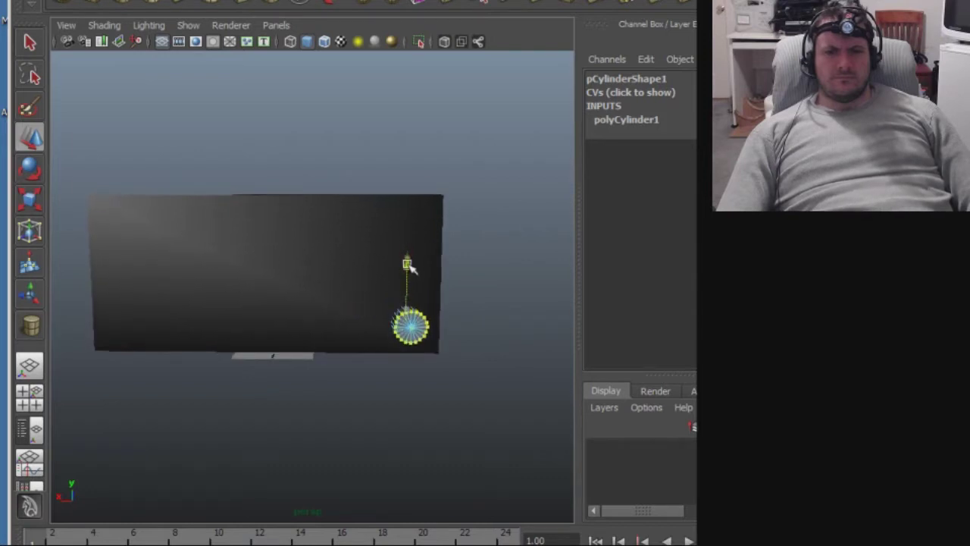
Fine-tune the cylinder from the inner side of the wall, shifting it slightly along positive X and lowering it slightly.
alt+drag(347, 314, 487, 323)
alt+middle_drag(220, 350, 299, 362)
alt+right_drag(300, 362, 589, 459)
alt+middle_drag(386, 420, 314, 285)
alt+drag(315, 284, 364, 325)
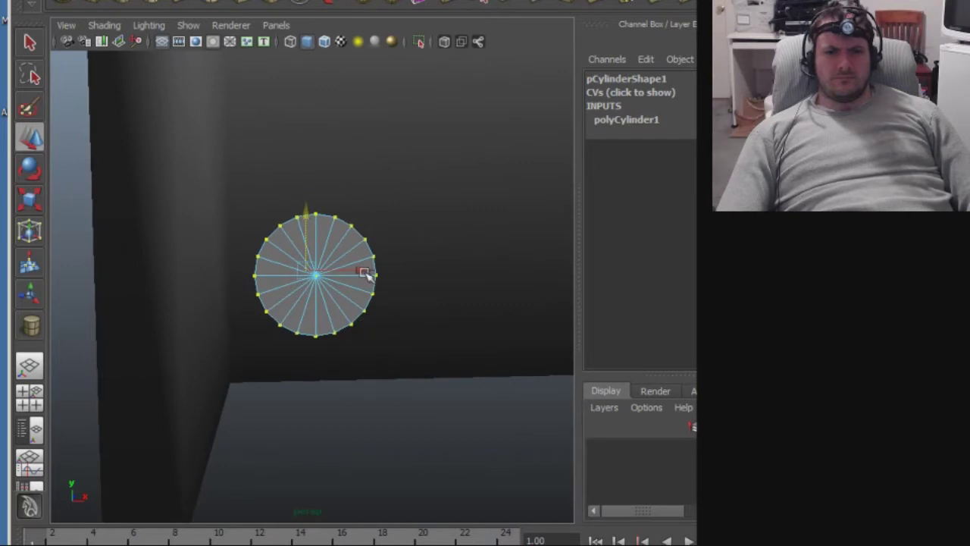
drag(365, 273, 371, 276)
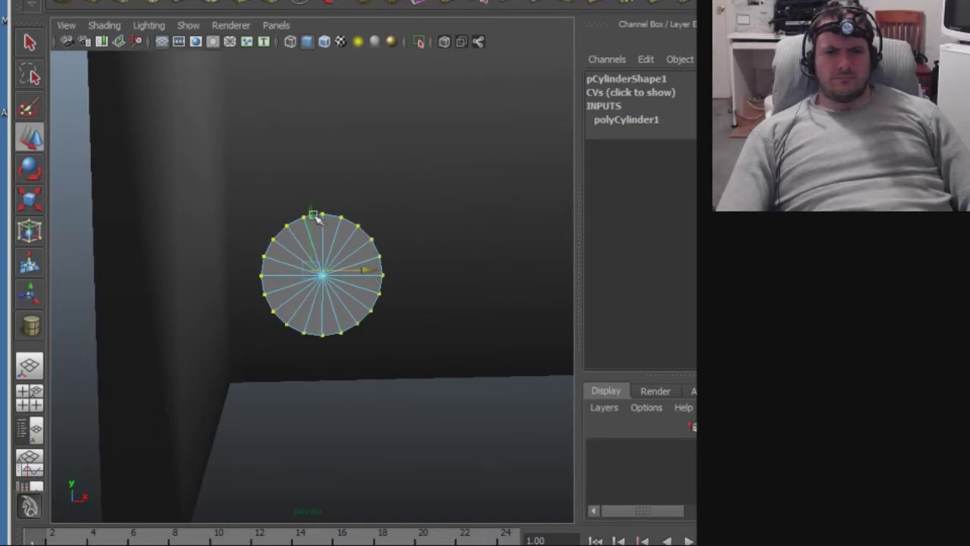
drag(311, 214, 310, 223)
alt+drag(349, 392, 352, 378)
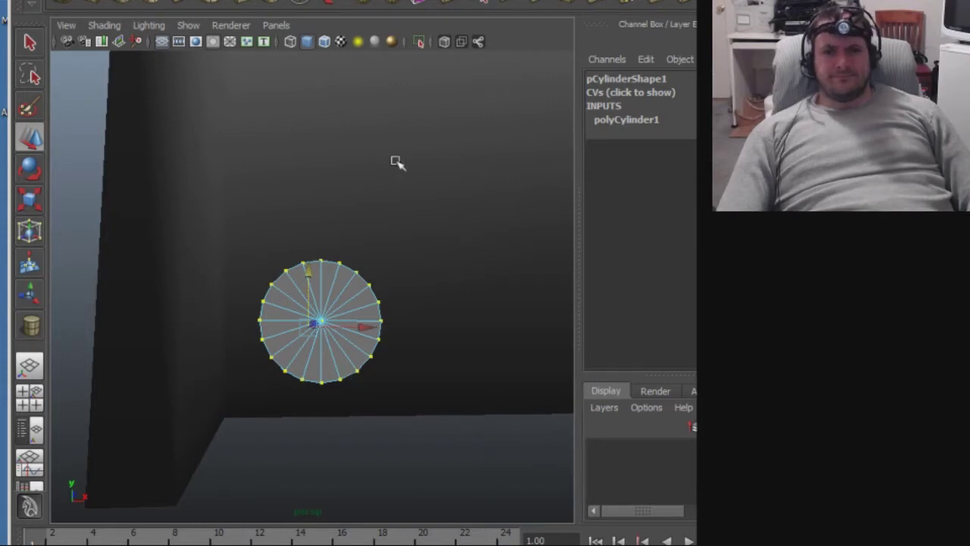
Display wireframe edges over the shaded back wall and cylinder.
scroll(402, 169, down, 10)
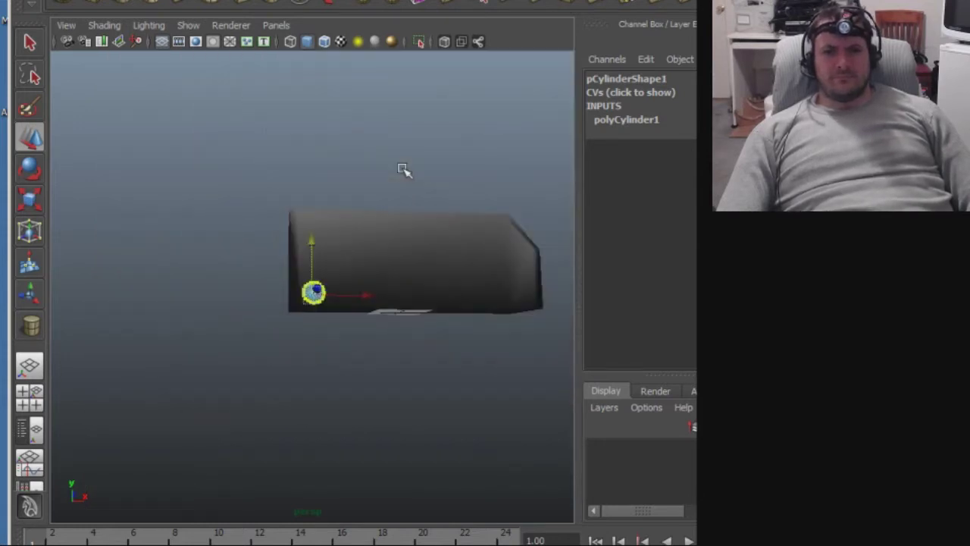
mouse_move(422, 164)
alt+mouse_down()
mouse_move(411, 195)
mouse_move(413, 179)
alt+mouse_up()
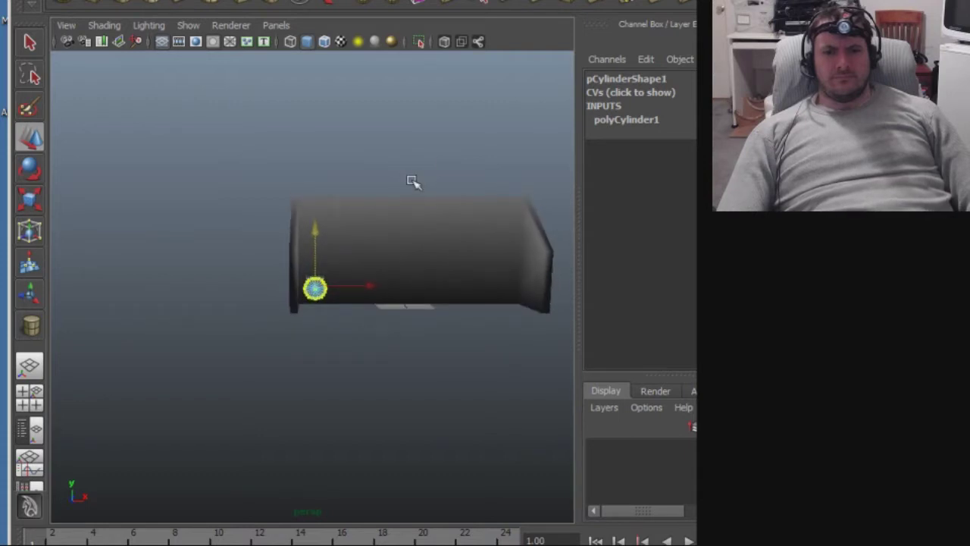
scroll(357, 180, up, 6)
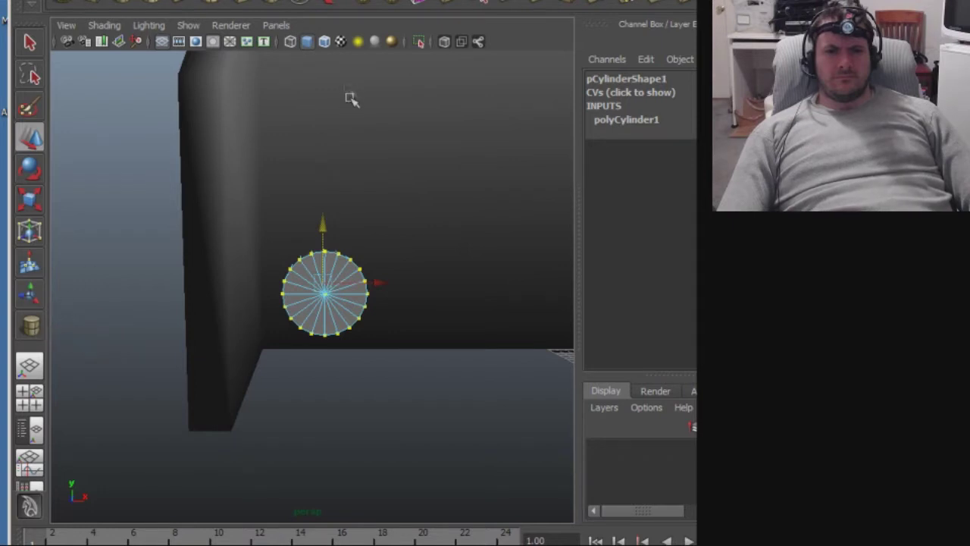
click(324, 44)
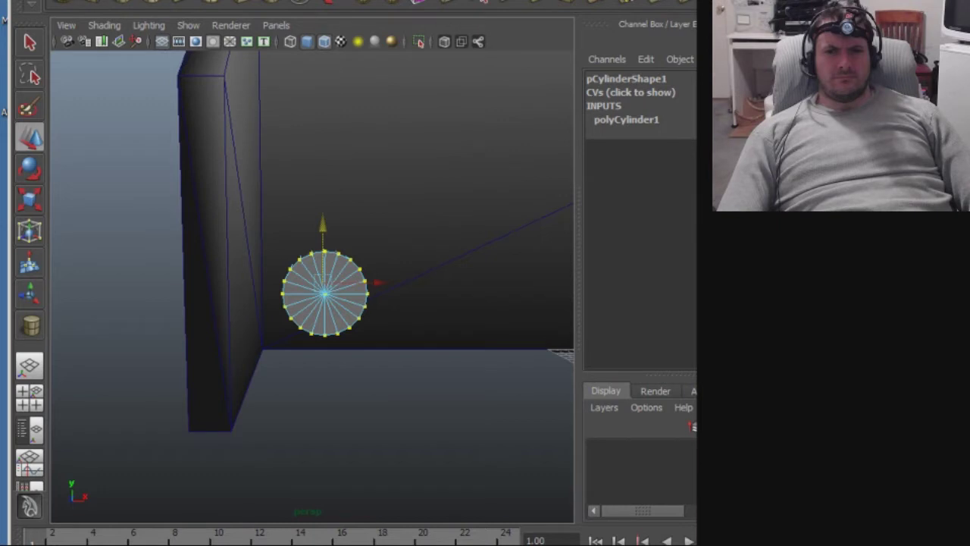
key(alt+Tab)
key(alt+Tab)
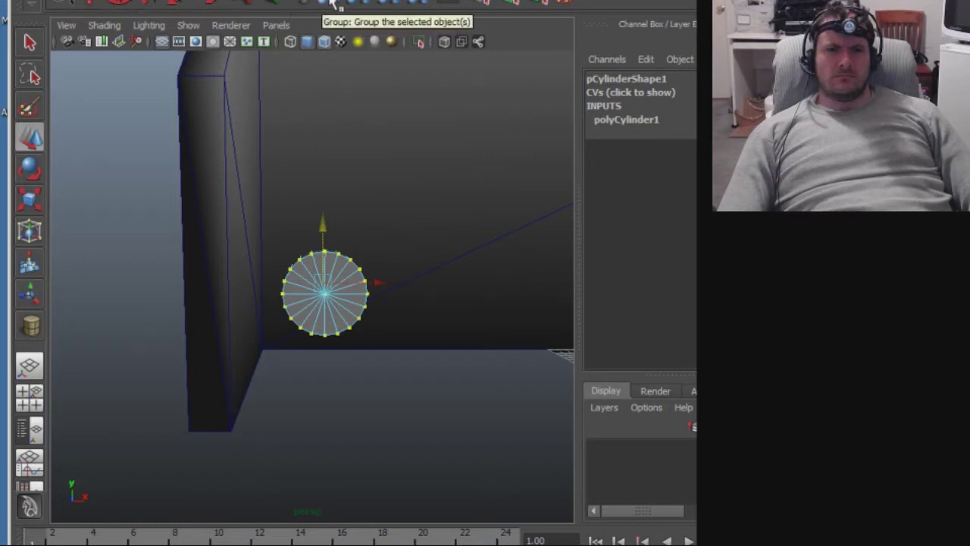
Leave vertex editing and paste a copy of the cylinder in place on the back wall.
key(ctrl+z)
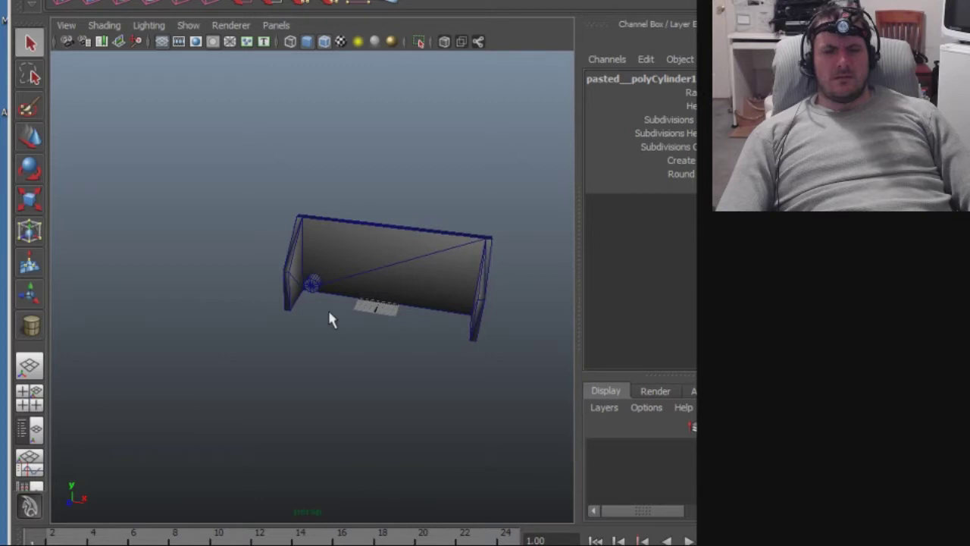
alt+drag(330, 318, 470, 313)
alt+drag(295, 336, 518, 342)
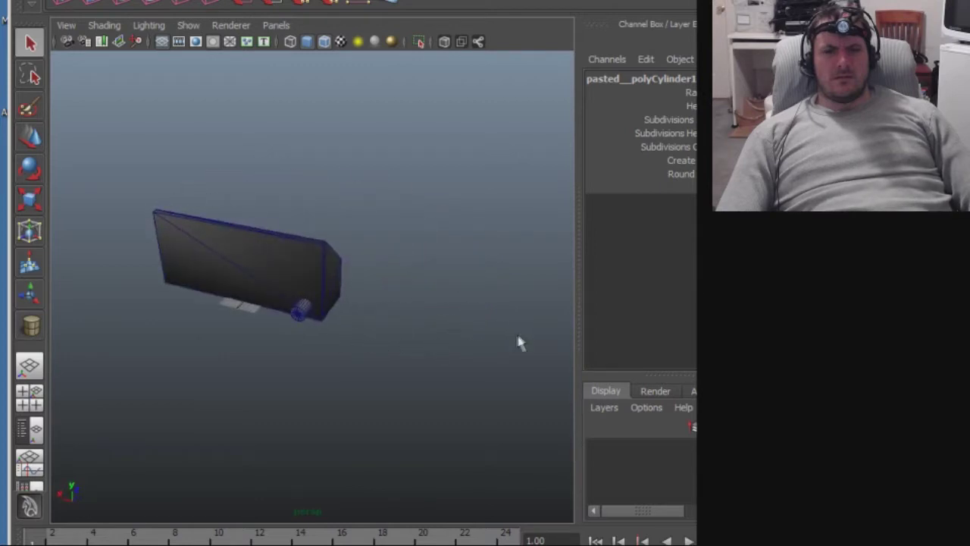
key(w)
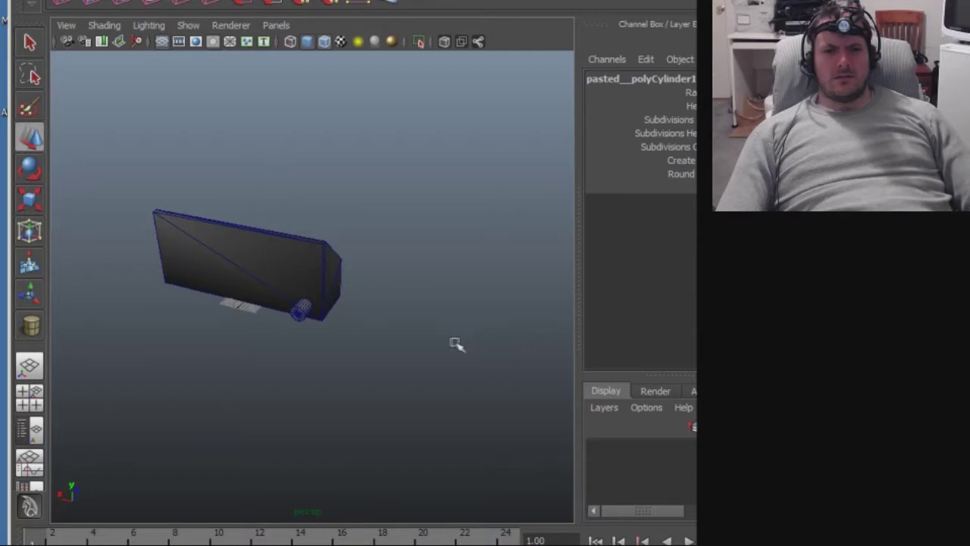
scroll(453, 343, up, 5)
scroll(453, 343, down, 2)
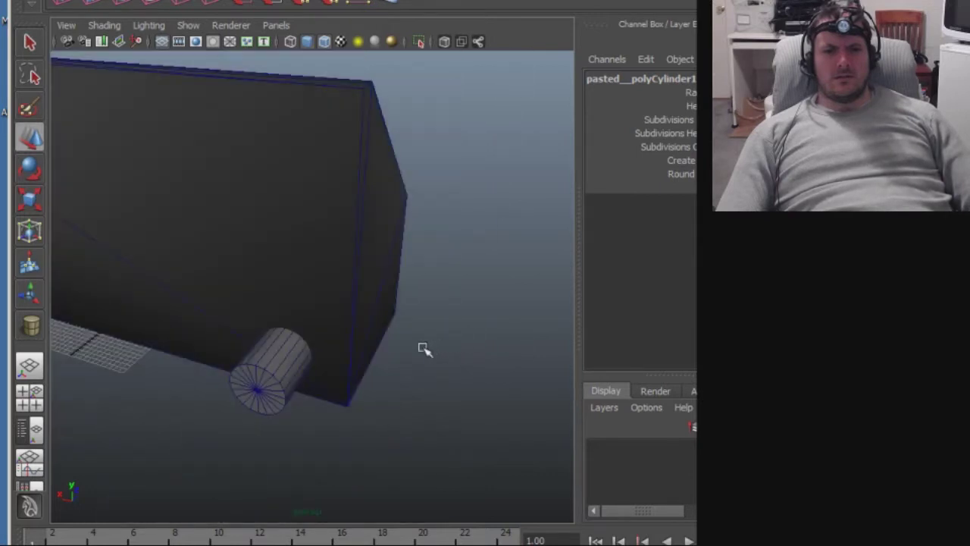
alt+drag(474, 329, 173, 278)
alt+drag(396, 361, 275, 346)
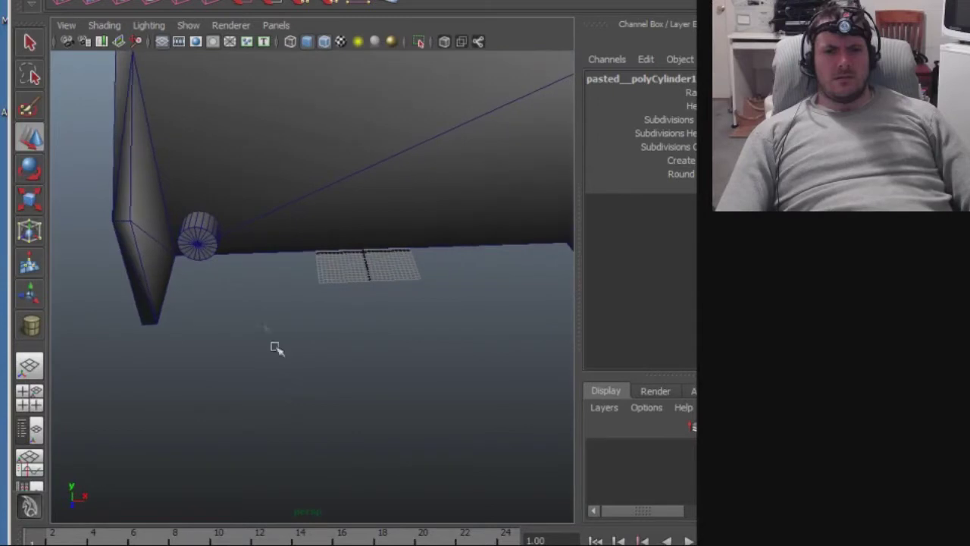
Pull the original cylinder out of the back wall along Z and offset it along positive X from the pasted copy.
click(203, 246)
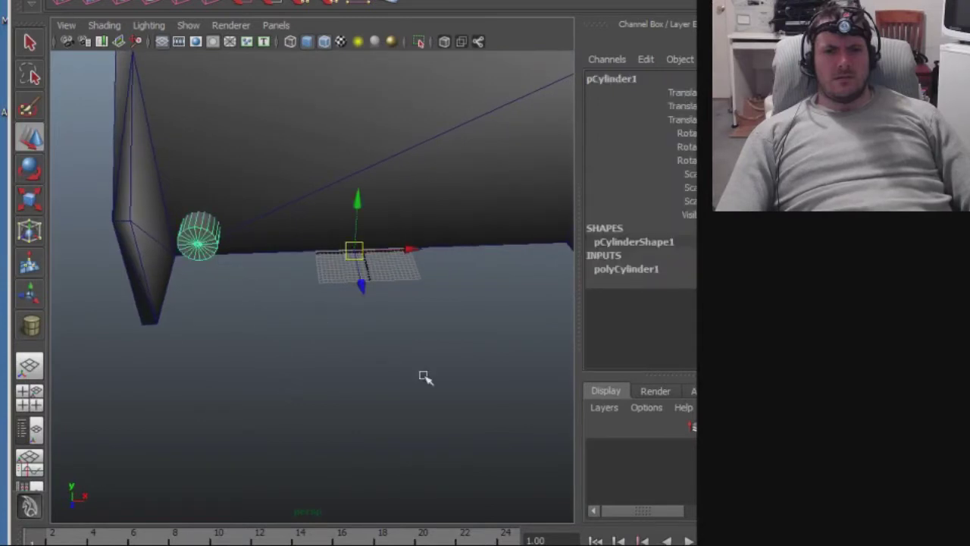
drag(365, 288, 385, 408)
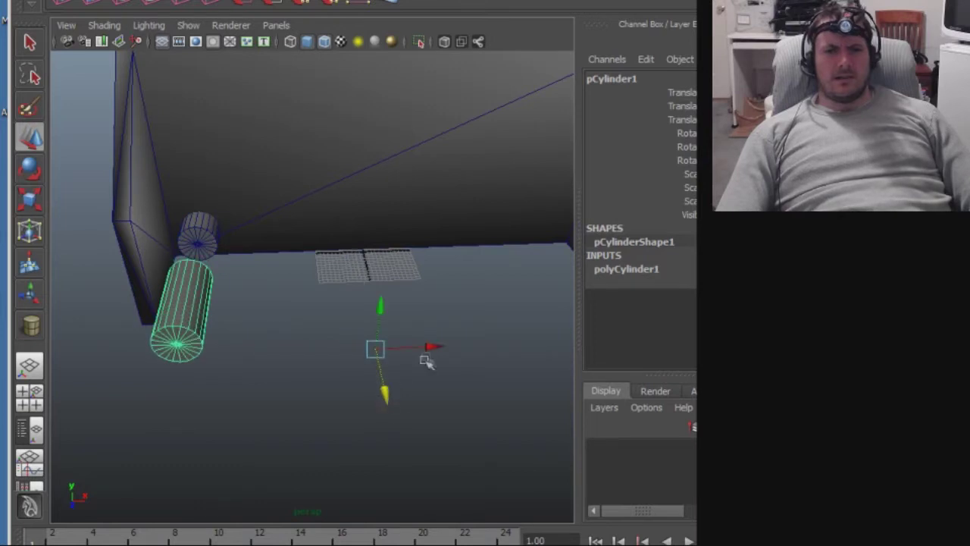
drag(432, 346, 521, 348)
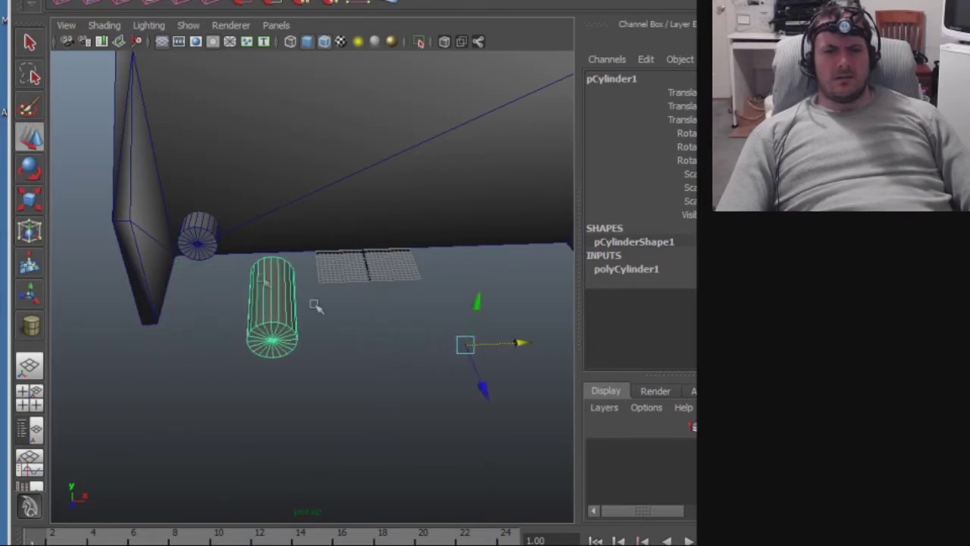
Adjust the pasted cylinder in the wall slightly along Z and reselect the cylinder standing free in front.
click(204, 236)
drag(362, 285, 340, 291)
alt+drag(209, 300, 353, 358)
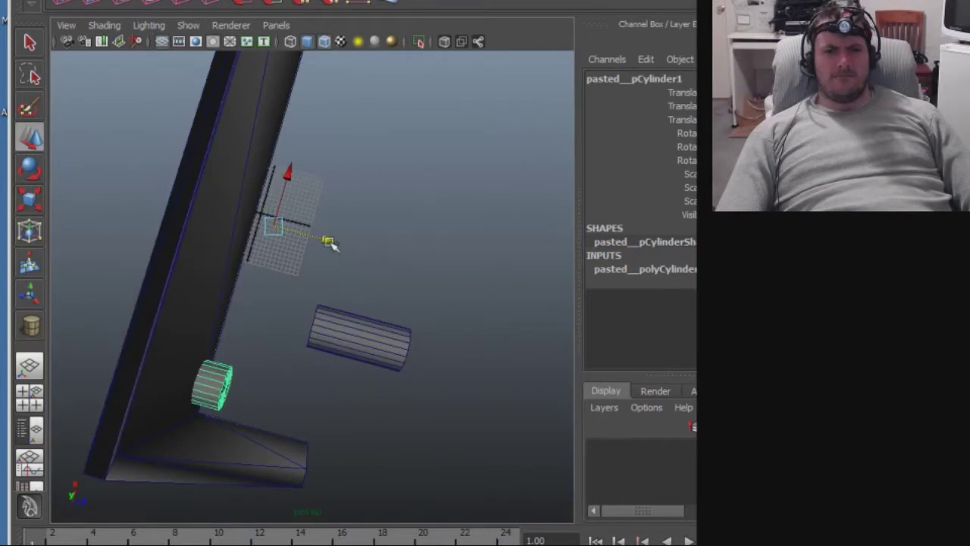
alt+drag(319, 275, 171, 283)
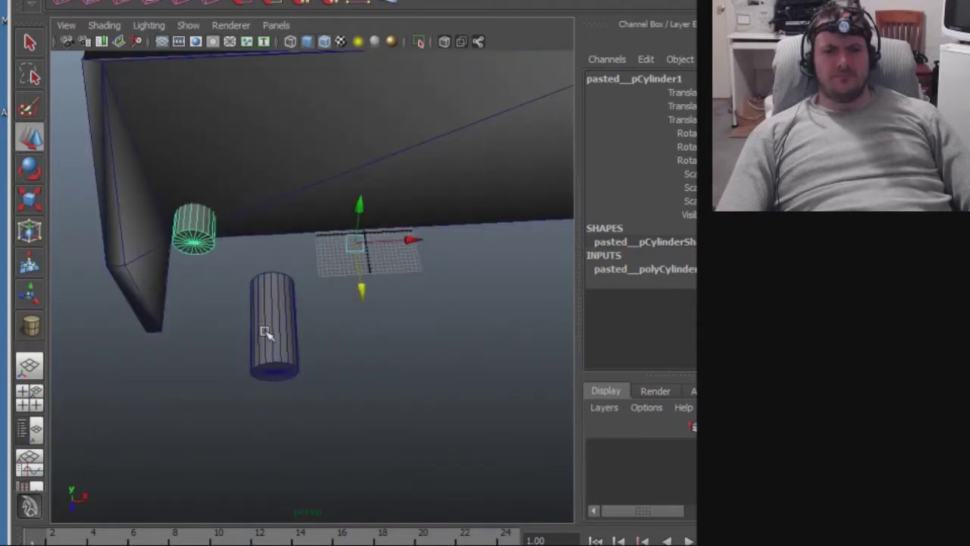
click(265, 333)
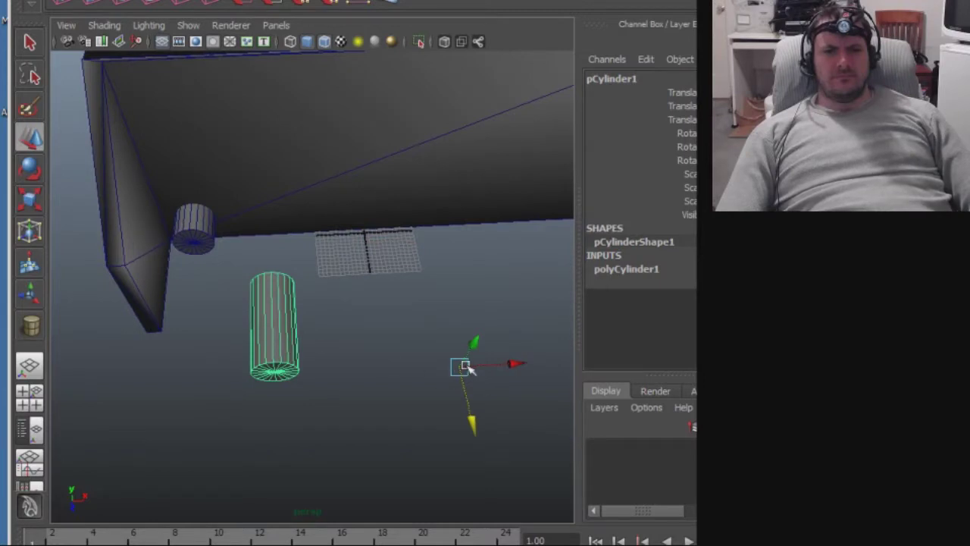
mouse_move(463, 366)
alt+mouse_down()
mouse_move(453, 369)
mouse_move(471, 365)
alt+mouse_up()
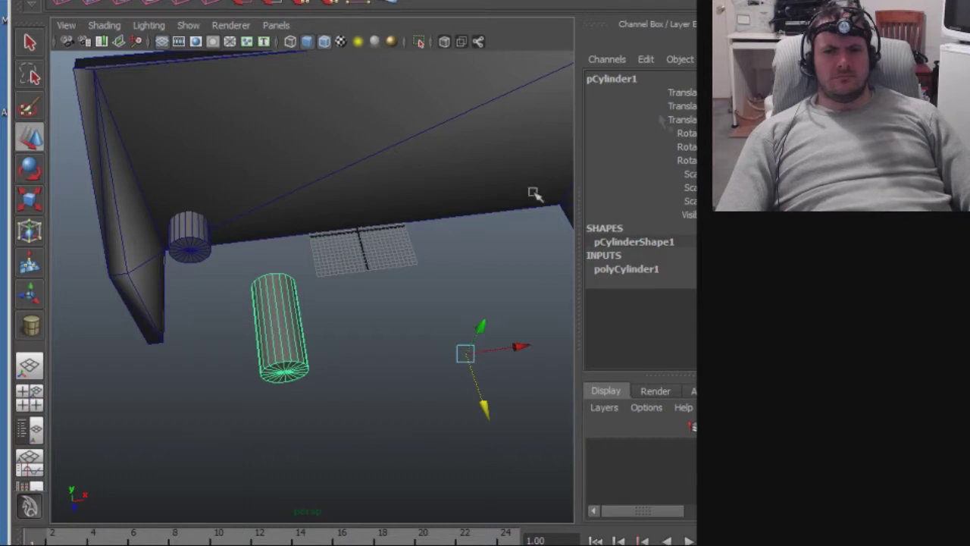
key(alt+Tab)
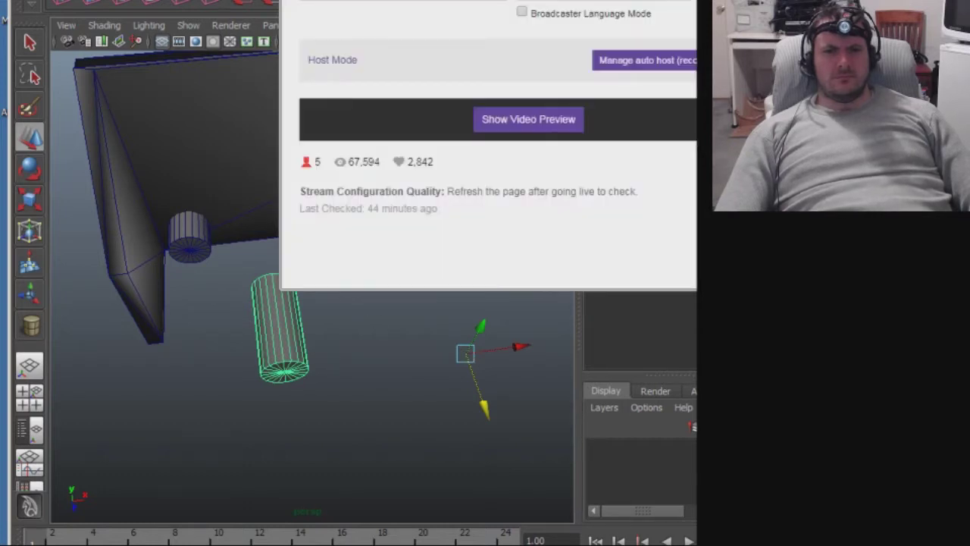
key(alt+Tab)
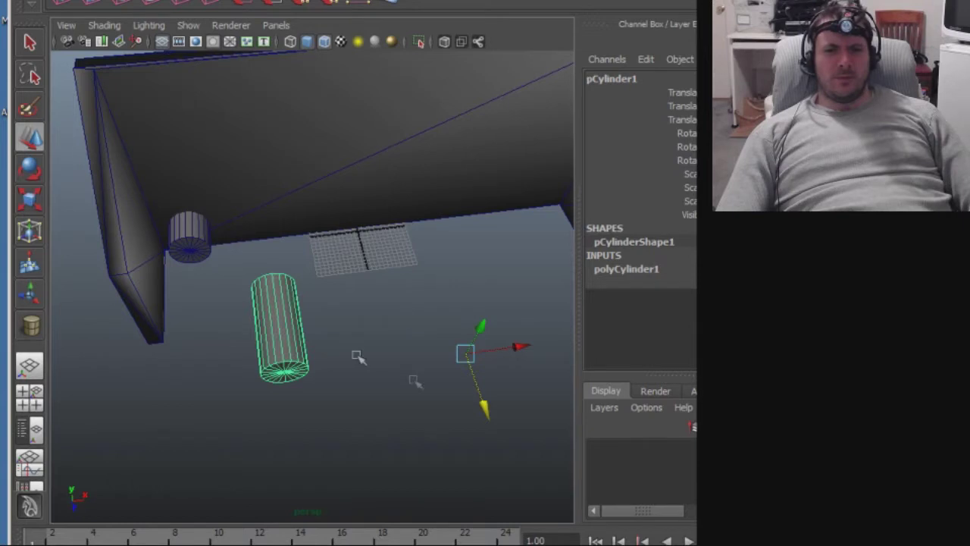
Move the free-standing cylinder back into the wall along Z and space it beside the first cylinder along X.
alt+drag(280, 392, 427, 208)
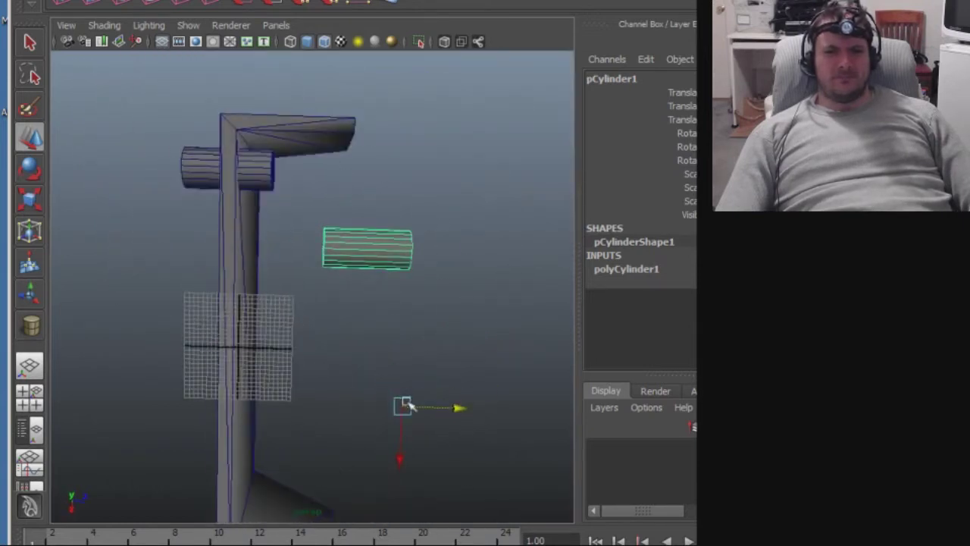
drag(399, 457, 401, 436)
drag(464, 384, 325, 378)
alt+drag(380, 227, 217, 297)
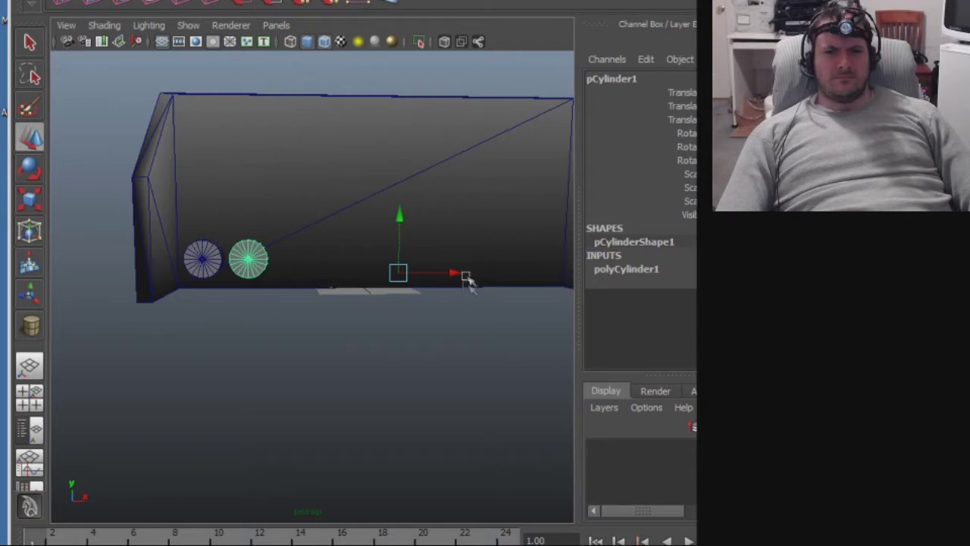
drag(458, 274, 357, 331)
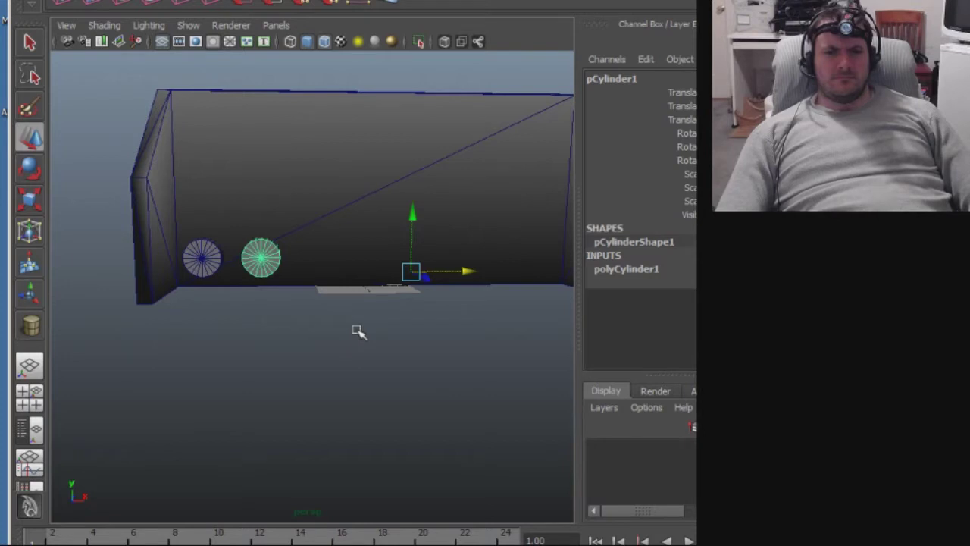
drag(465, 271, 479, 273)
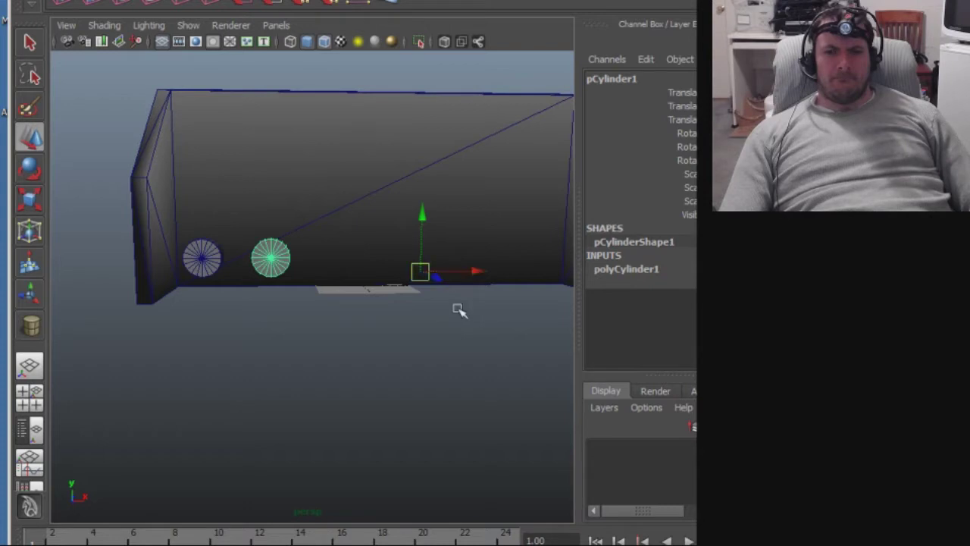
Paste a copy of the second cylinder in place and raise the original along Y above it.
key(ctrl+v)
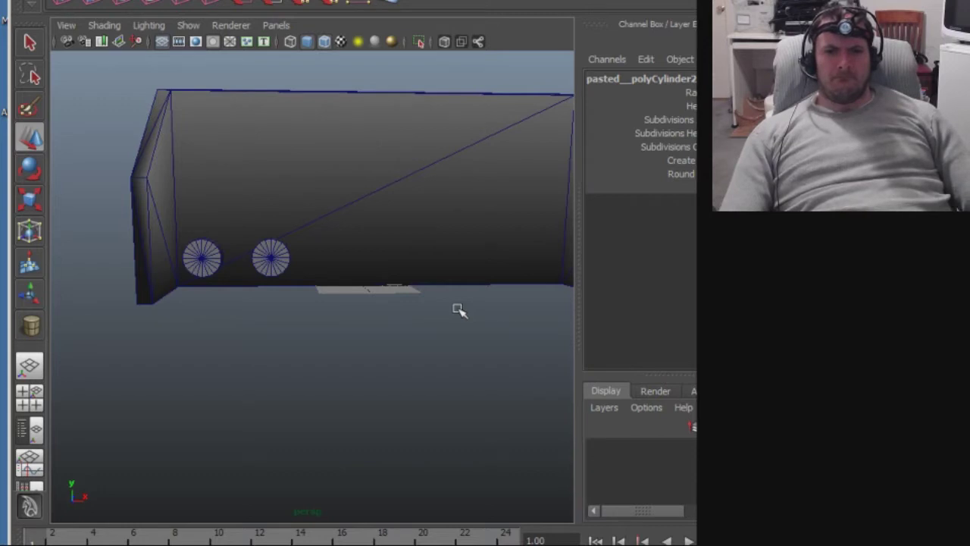
alt+drag(316, 333, 331, 409)
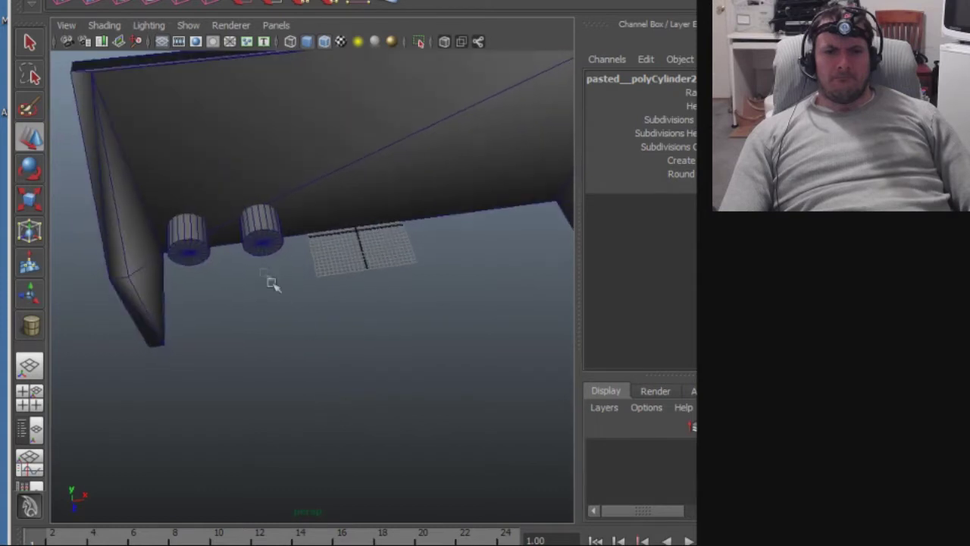
click(264, 234)
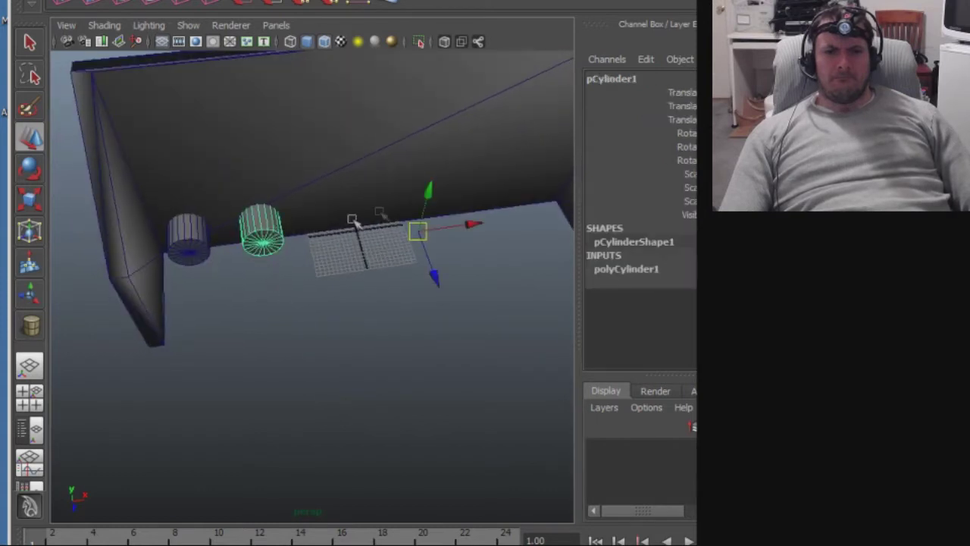
drag(432, 195, 437, 134)
Scale the raised cylinder up uniformly so it is larger than the two lower cylinders.
alt+drag(397, 342, 418, 357)
key(r)
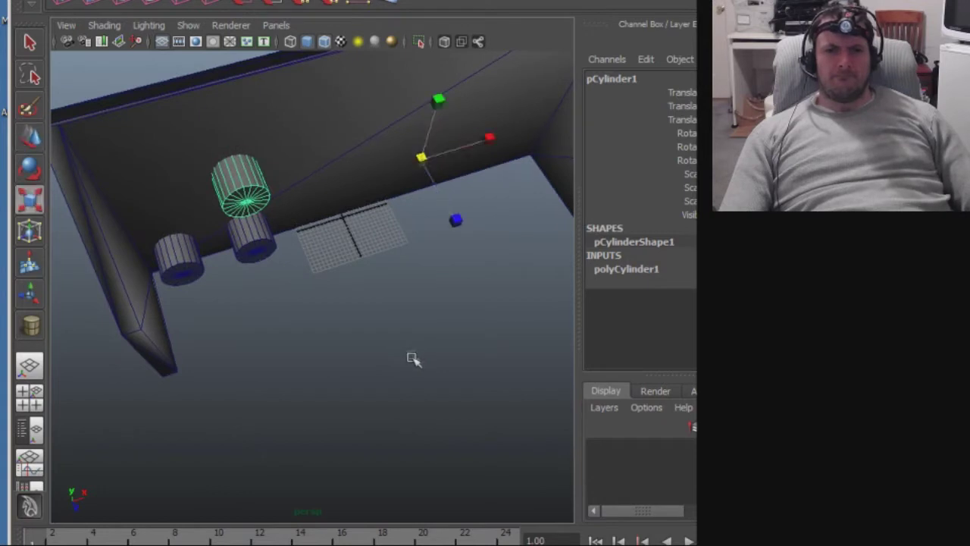
drag(425, 163, 561, 89)
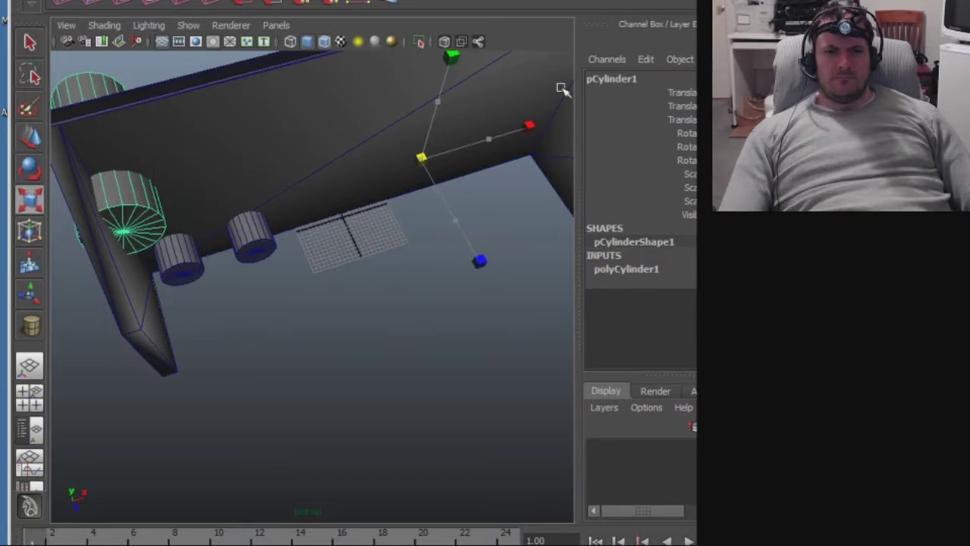
Scale the large cylinder up further and lower it slightly along Y toward the two small cylinders.
drag(422, 157, 577, 103)
key(w)
alt+drag(301, 357, 261, 294)
alt+drag(337, 316, 272, 316)
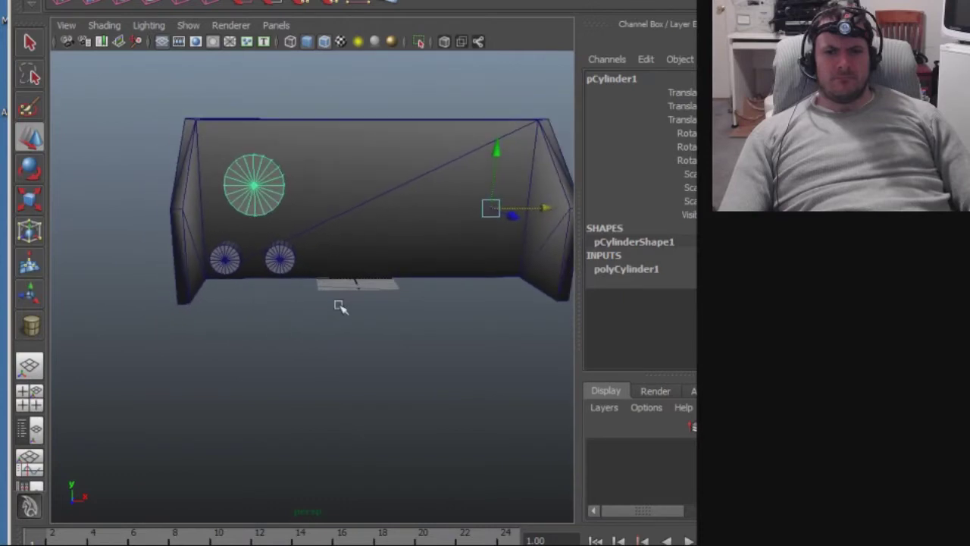
drag(498, 150, 500, 168)
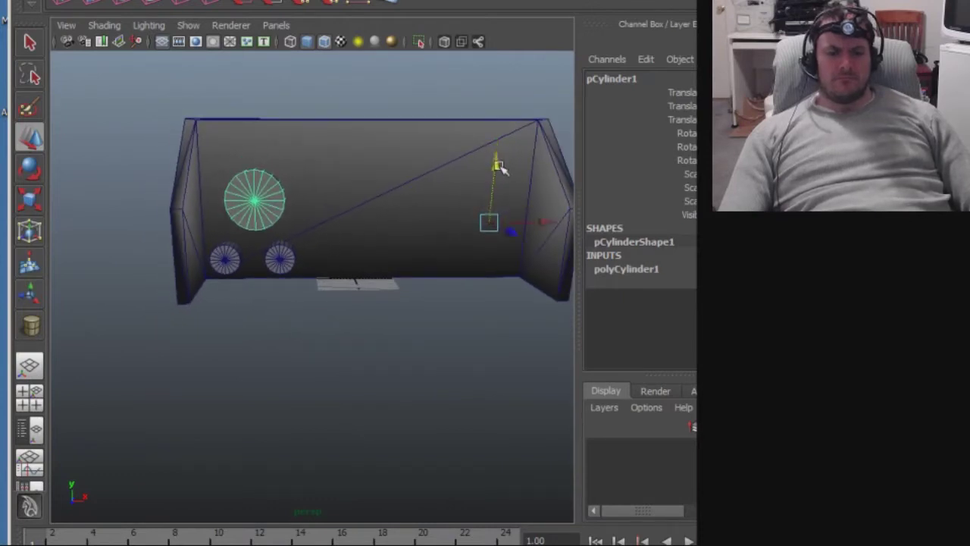
Enlarge the large cylinder again, then move it back inside the wall along X and lower it just above the small cylinders.
key(r)
drag(492, 220, 615, 168)
key(w)
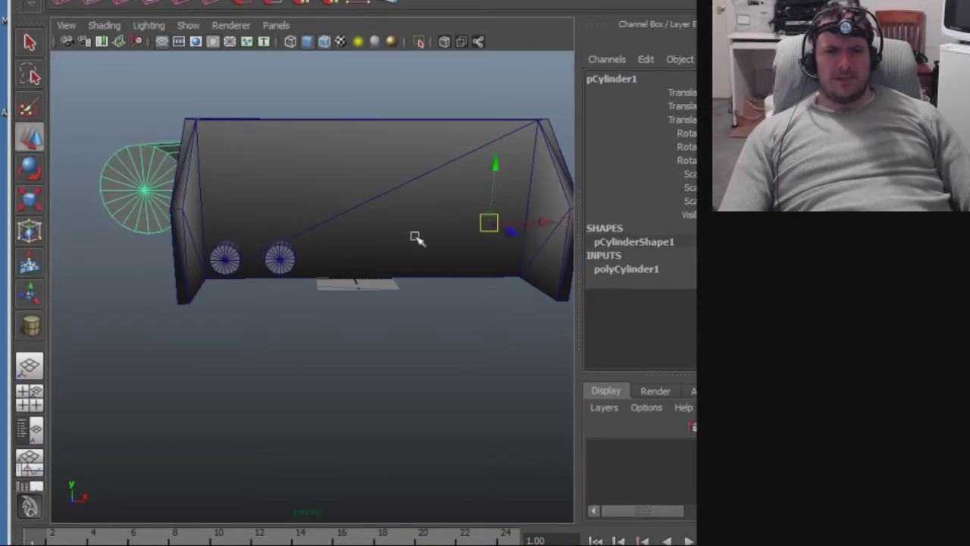
alt+right_drag(490, 274, 401, 275)
drag(491, 249, 548, 243)
drag(499, 191, 498, 200)
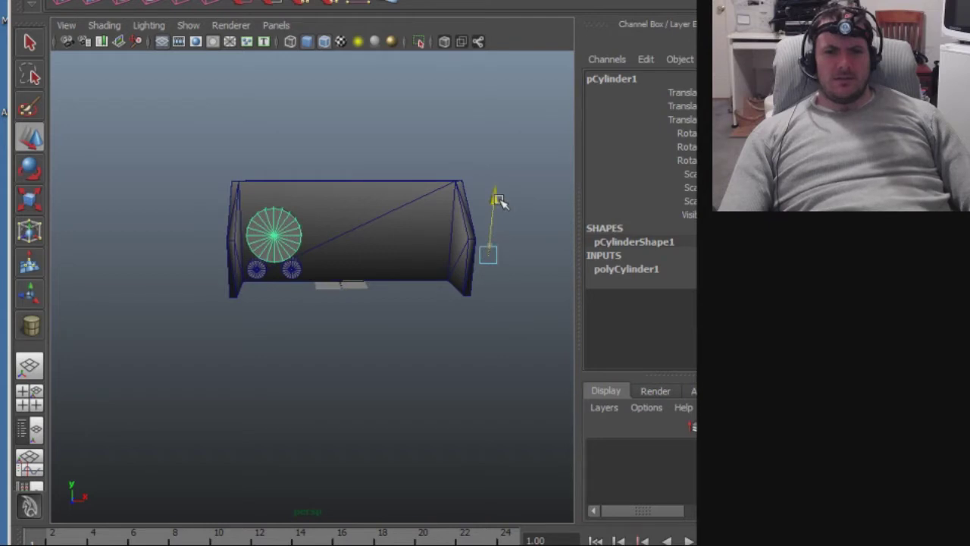
Shorten the large cylinder along Z so it extends only slightly through both sides of the back wall.
alt+drag(246, 349, 433, 442)
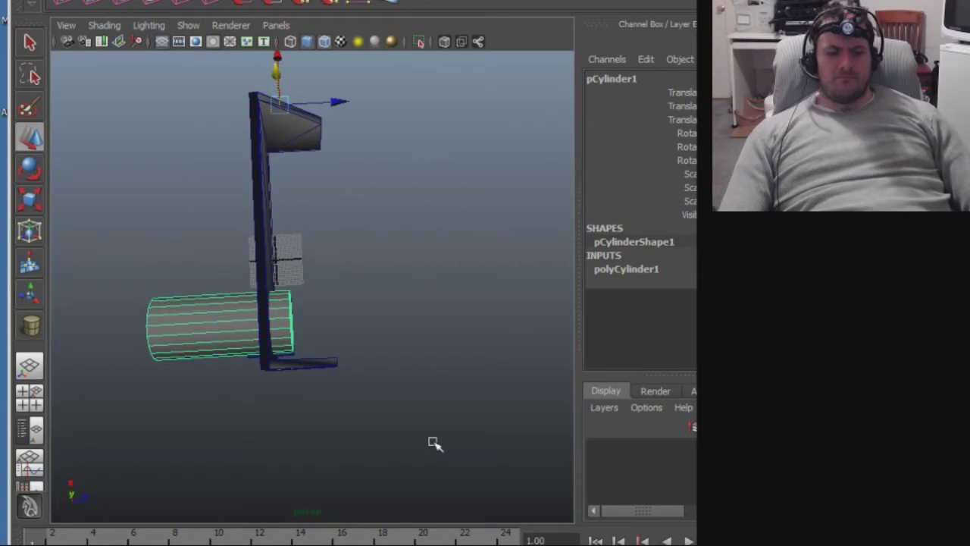
key(r)
drag(356, 99, 310, 98)
alt+drag(333, 306, 343, 97)
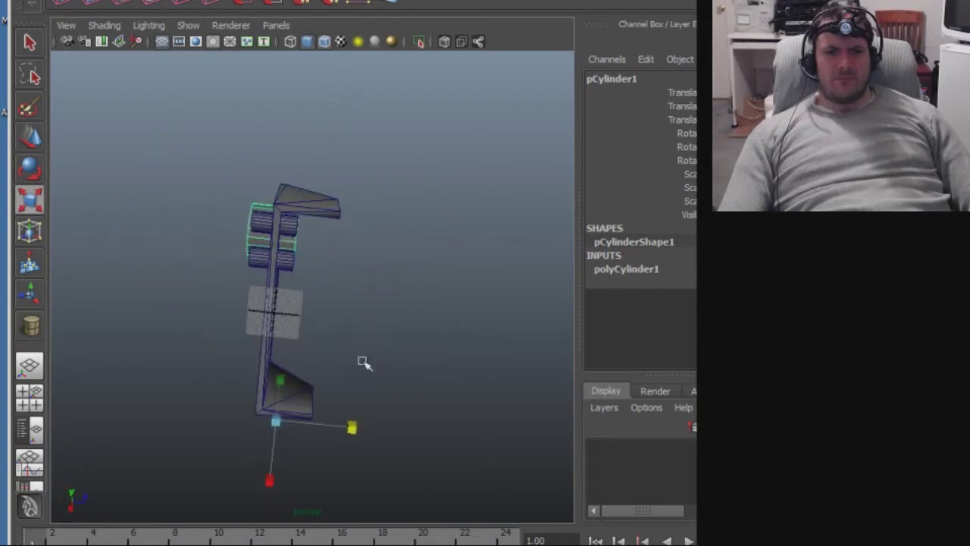
drag(352, 427, 149, 424)
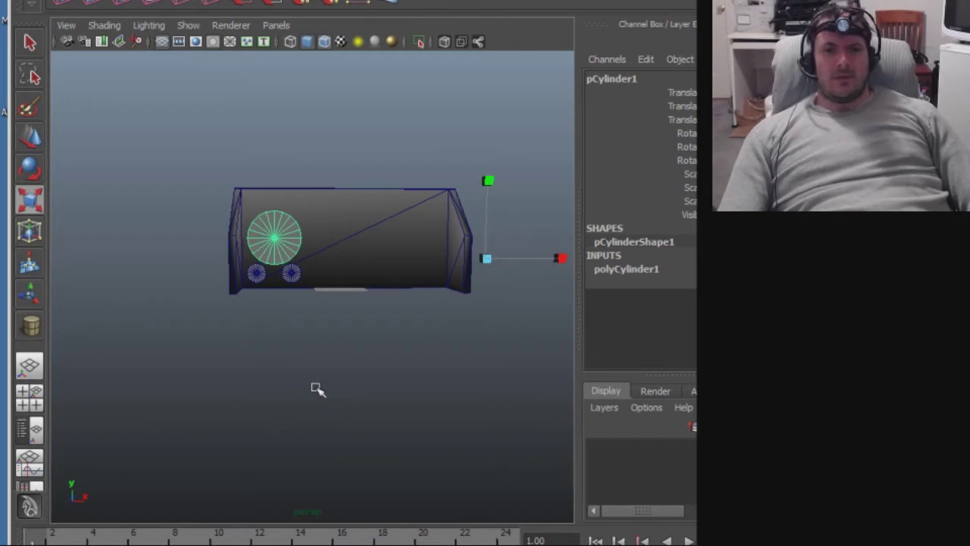
Move the small cylinder farther from the end wall along positive X to widen the gap, and select the other small one.
alt+middle_drag(281, 390, 340, 375)
mouse_move(340, 375)
alt+mouse_down()
mouse_move(349, 372)
mouse_move(303, 314)
mouse_move(228, 342)
mouse_move(290, 369)
mouse_move(340, 369)
mouse_move(342, 379)
alt+mouse_up()
alt+right_drag(342, 379, 534, 403)
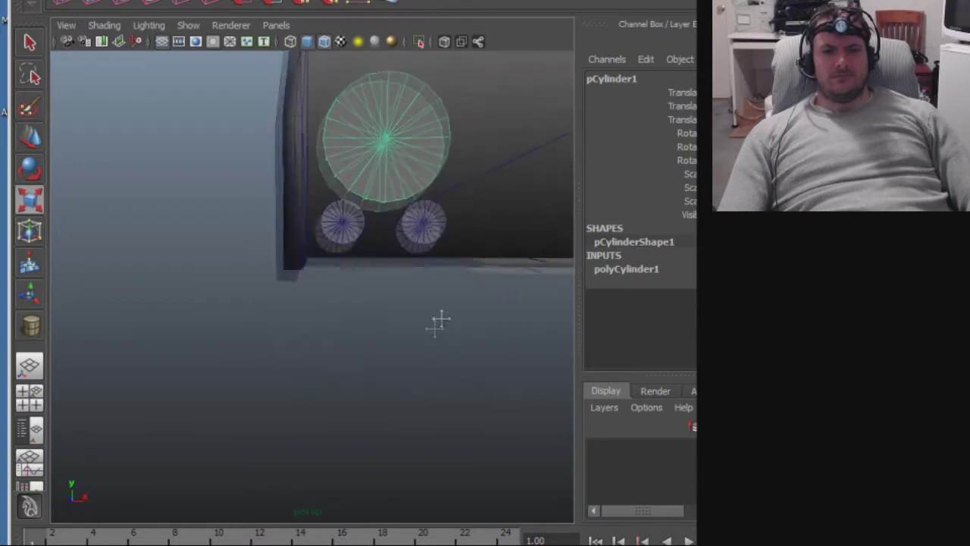
alt+middle_drag(442, 318, 399, 366)
mouse_move(392, 377)
alt+mouse_down()
mouse_move(403, 372)
mouse_move(393, 371)
alt+mouse_up()
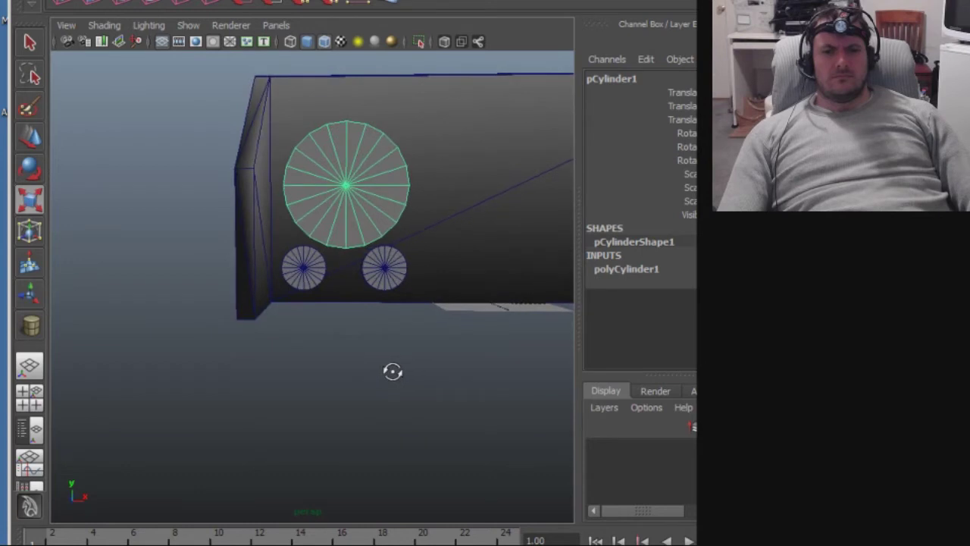
click(385, 269)
key(w)
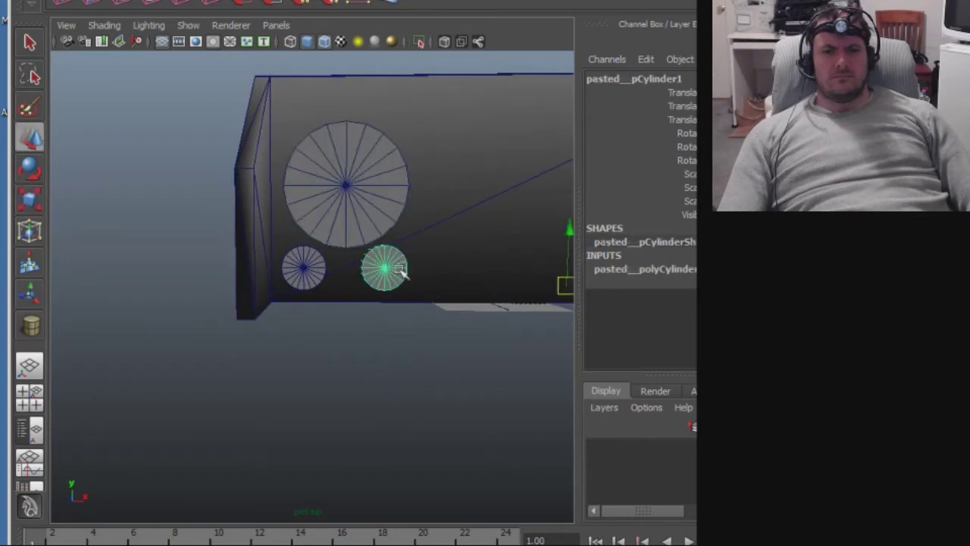
alt+right_drag(490, 340, 422, 351)
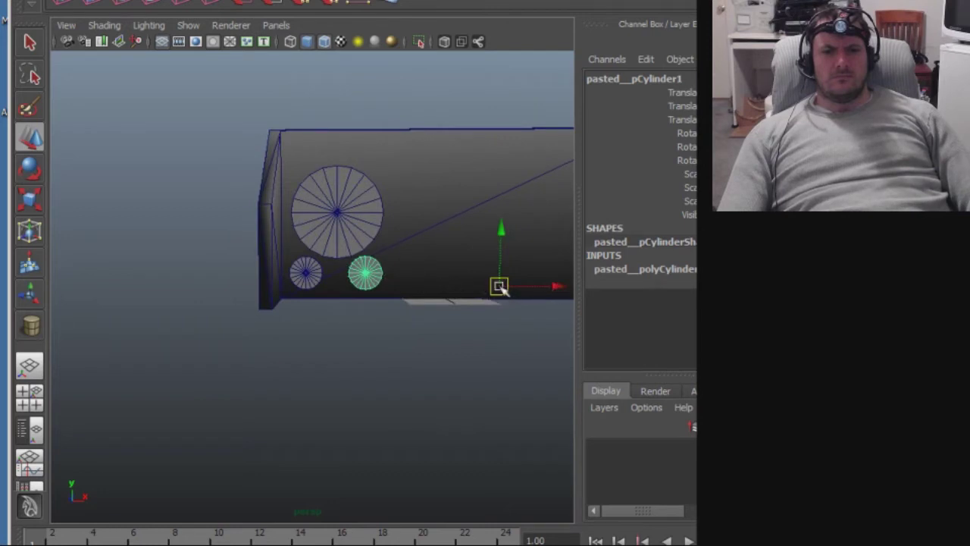
drag(557, 285, 572, 289)
click(309, 275)
drag(494, 286, 496, 286)
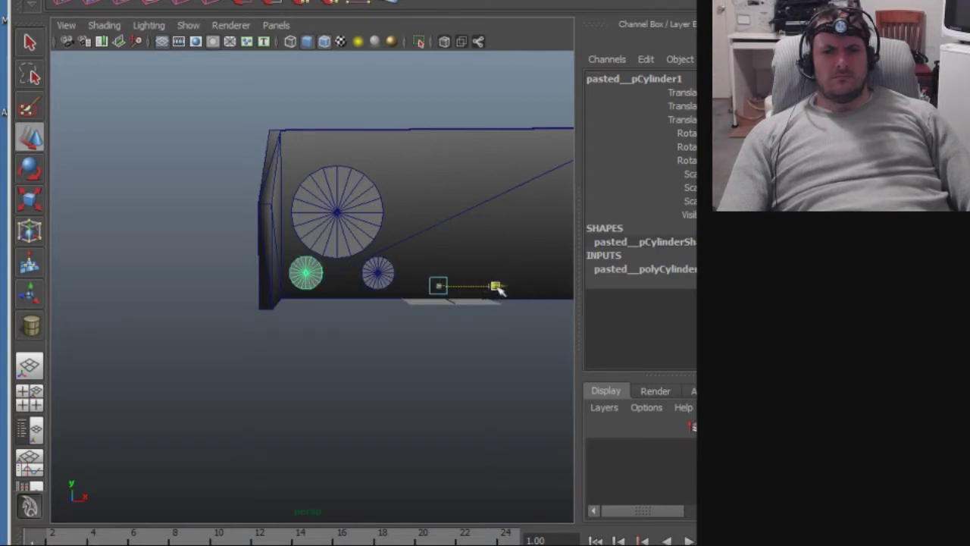
Center the large cylinder along X above the two small cylinders.
click(364, 210)
alt+right_drag(466, 282, 238, 296)
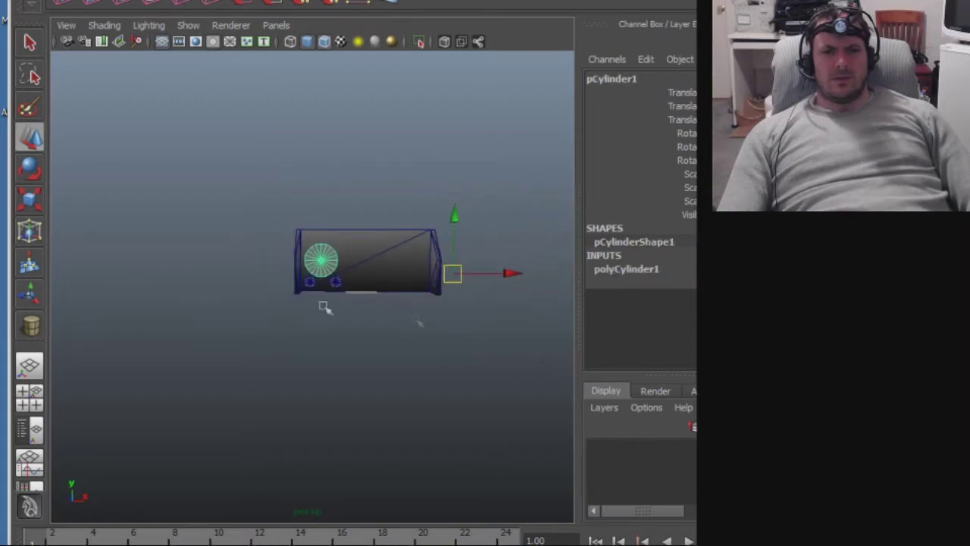
drag(512, 277, 517, 277)
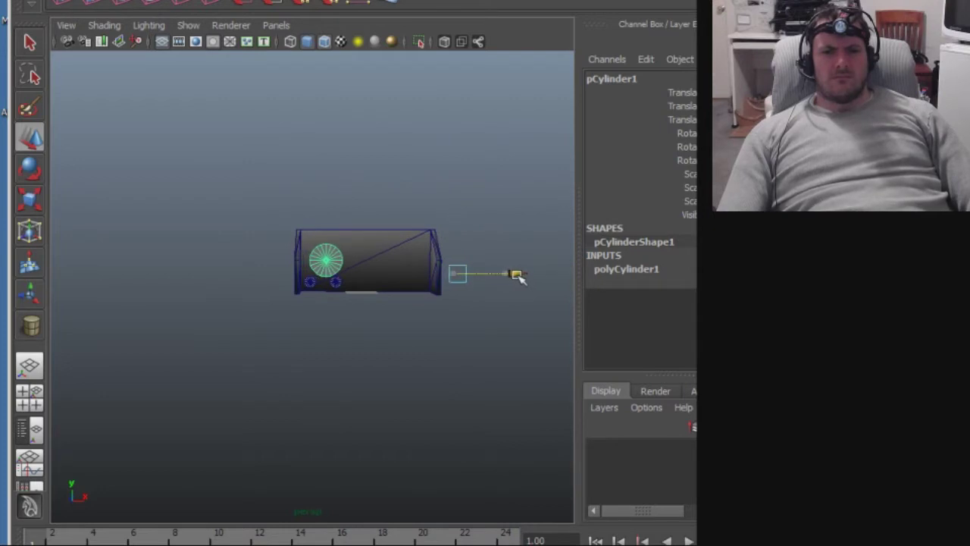
drag(519, 278, 515, 277)
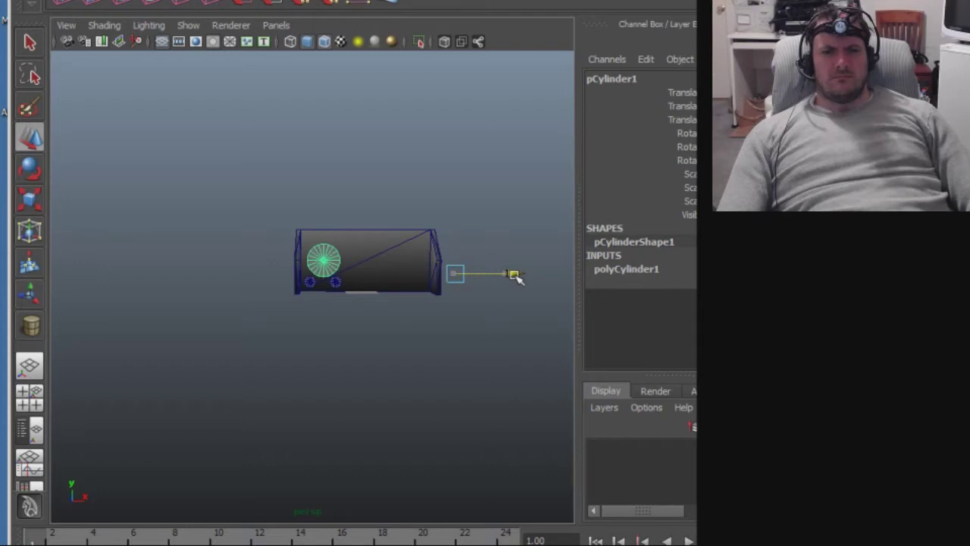
drag(515, 278, 514, 278)
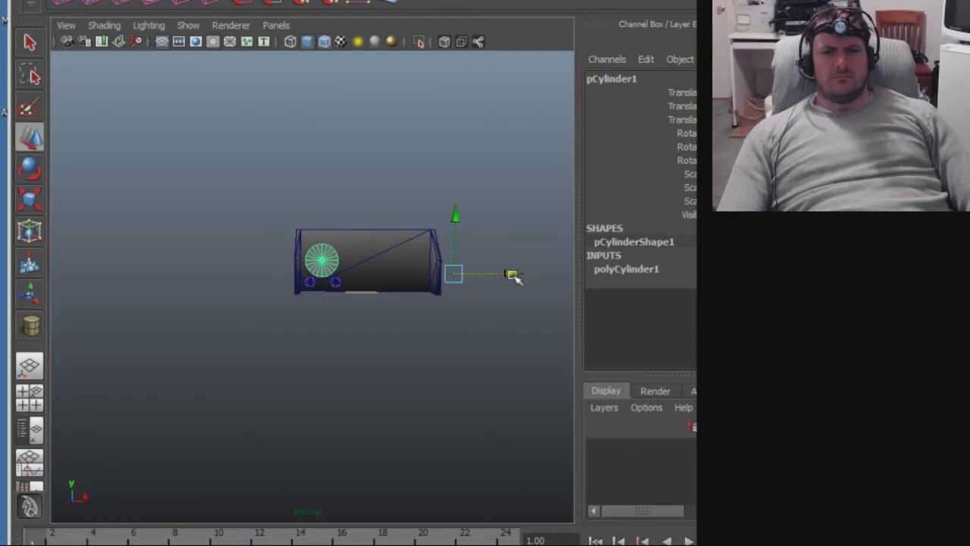
Paste copies of the two small cylinders in place and raise the selected pair along Y above the large cylinder.
click(335, 283)
shift+click(311, 284)
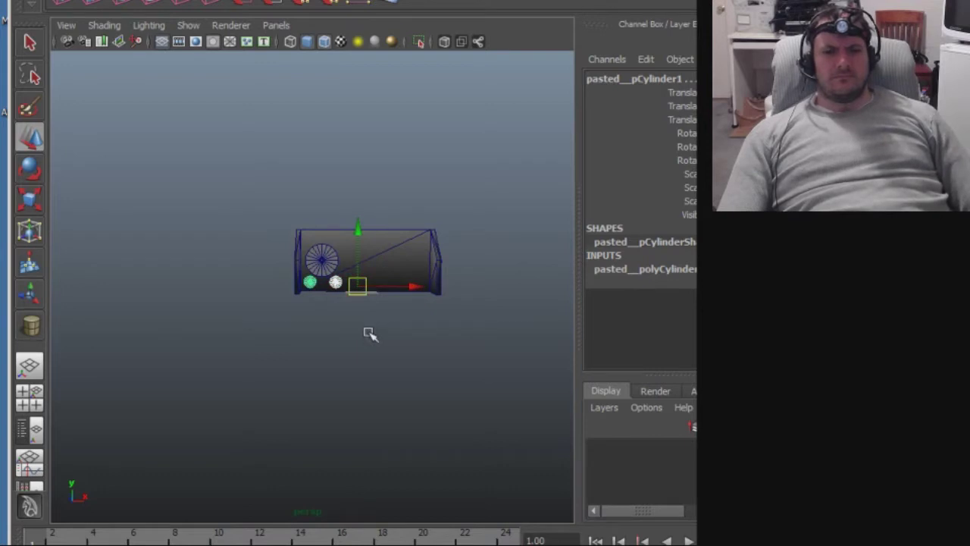
key(ctrl+z)
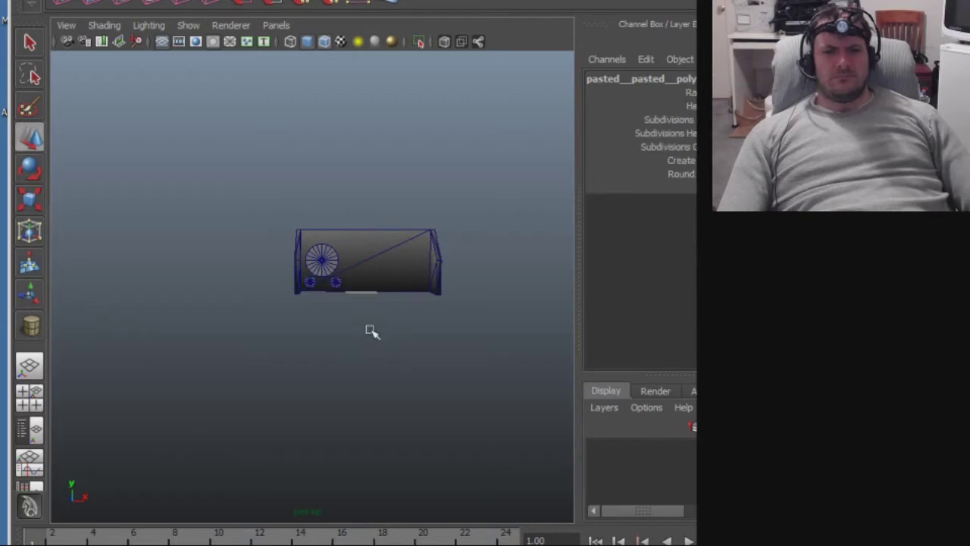
alt+right_drag(292, 329, 553, 373)
click(303, 270)
shift+click(386, 270)
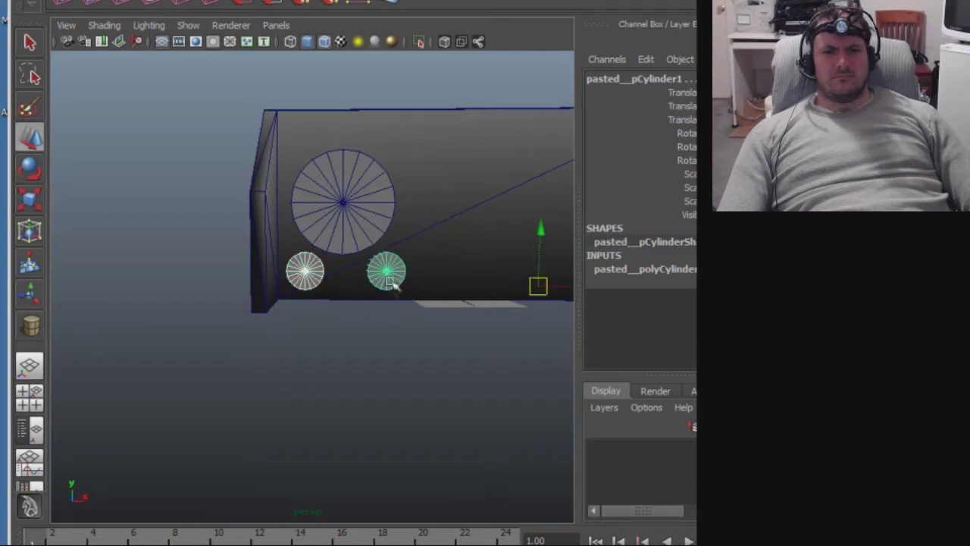
alt+right_drag(457, 369, 262, 370)
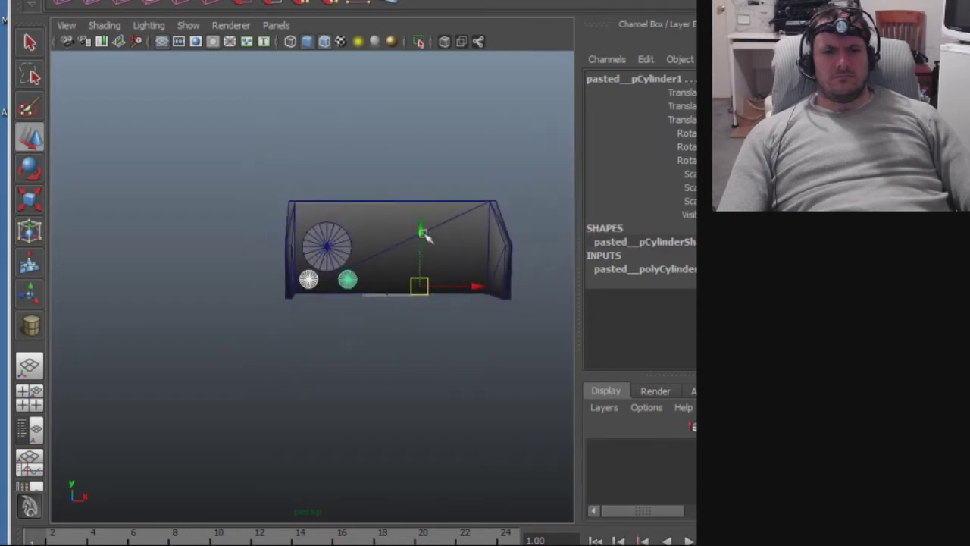
drag(425, 232, 429, 169)
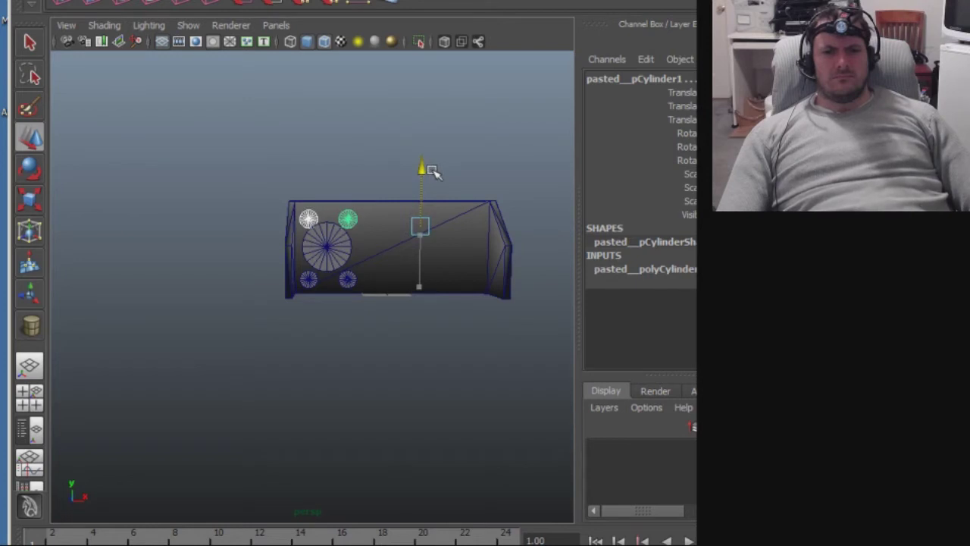
drag(429, 169, 429, 169)
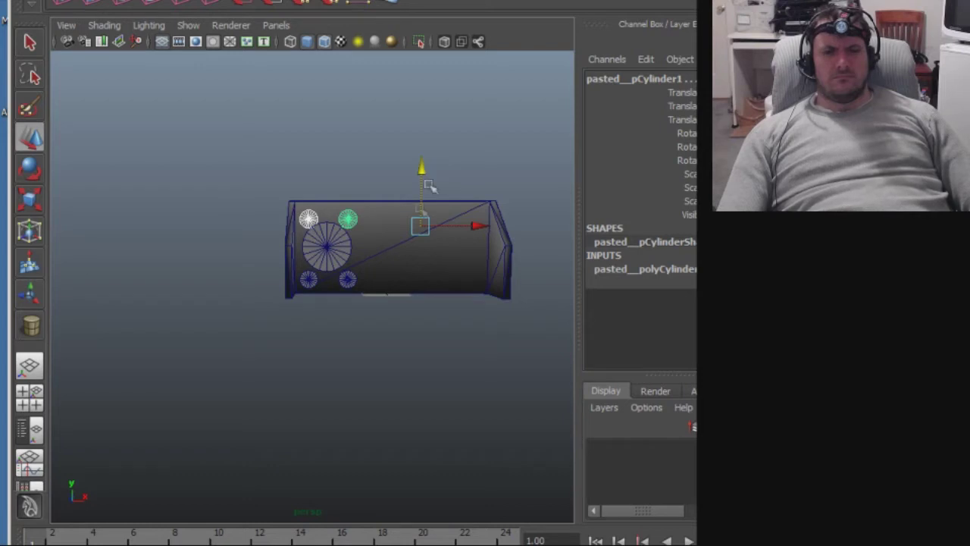
Scale the large cylinder down uniformly and move it back along X between the four small cylinders.
scroll(443, 363, up, 5)
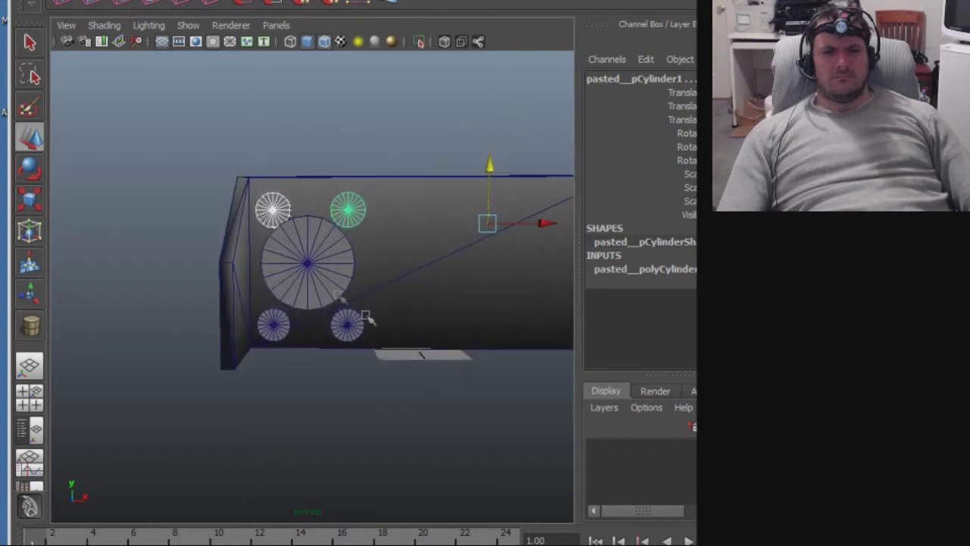
click(311, 265)
key(w)
alt+right_drag(462, 325, 288, 325)
alt+drag(476, 302, 437, 298)
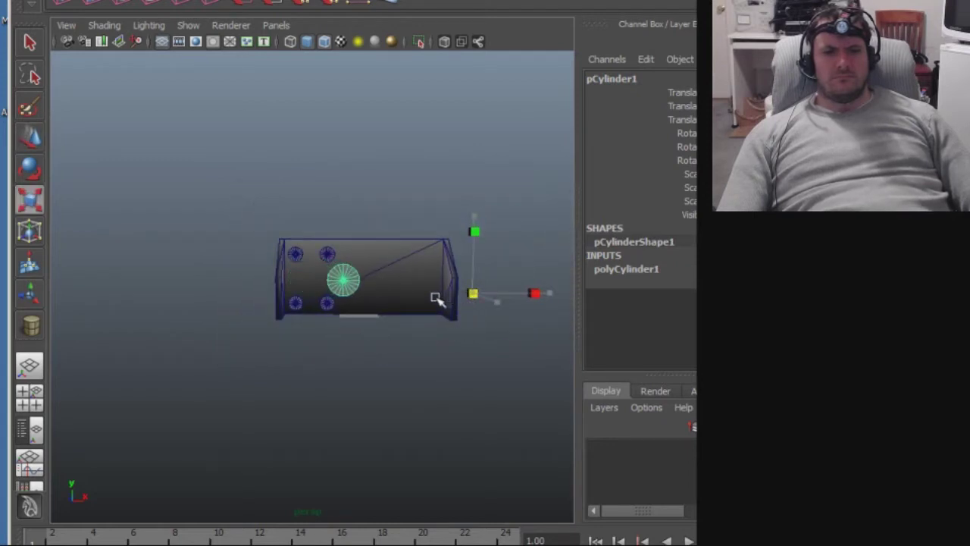
key(w)
drag(531, 294, 489, 294)
Fine-tune the large cylinder's position along Y and X so it sits centered among the four small cylinders.
alt+right_drag(368, 346, 468, 372)
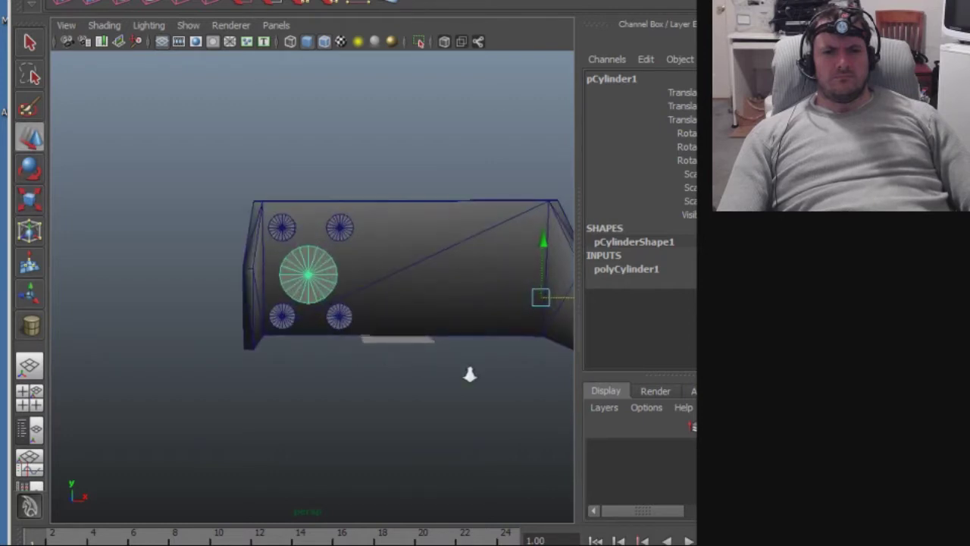
drag(543, 243, 544, 239)
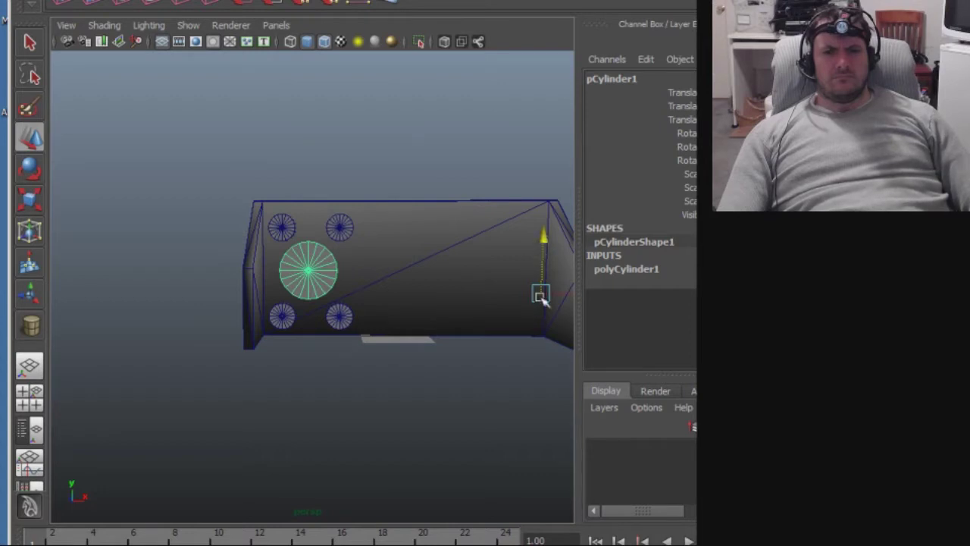
mouse_move(539, 292)
mouse_down()
mouse_move(520, 292)
mouse_move(542, 296)
mouse_up()
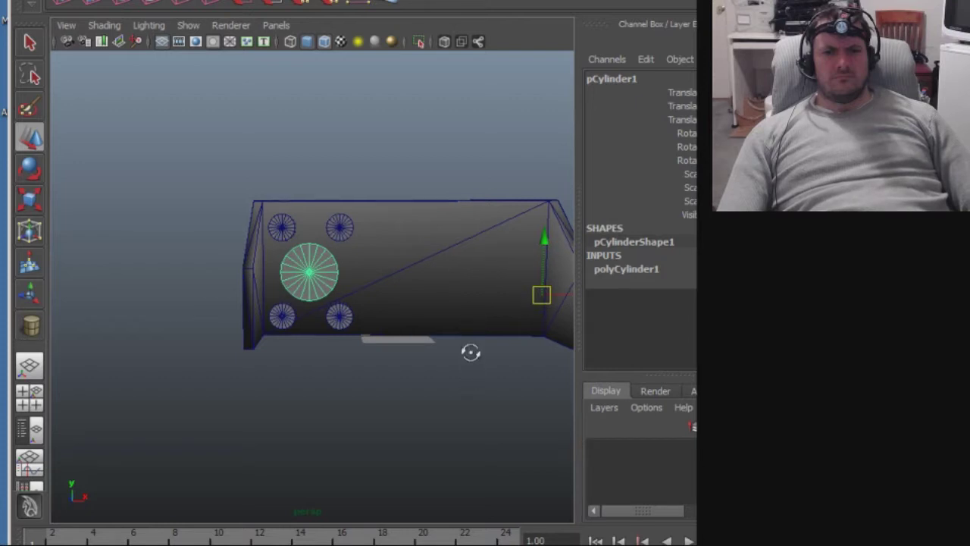
alt+drag(471, 352, 465, 465)
drag(542, 269, 548, 278)
alt+drag(470, 375, 465, 268)
alt+right_drag(465, 269, 539, 336)
drag(546, 291, 548, 294)
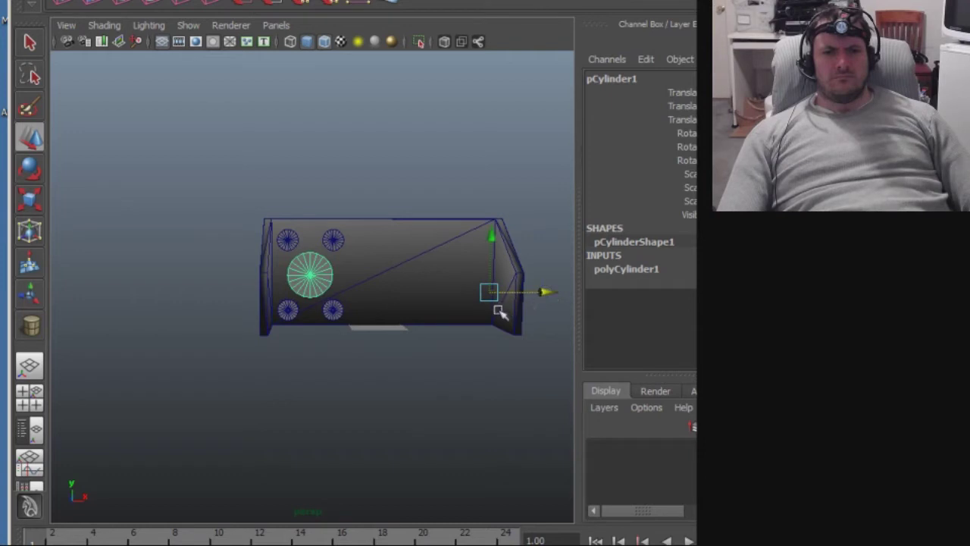
alt+right_drag(450, 334, 466, 342)
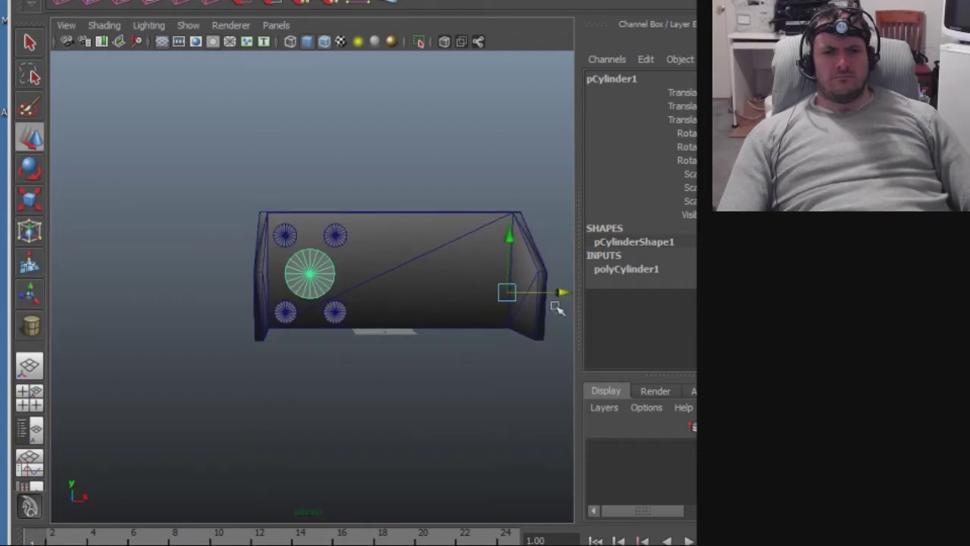
drag(564, 295, 566, 295)
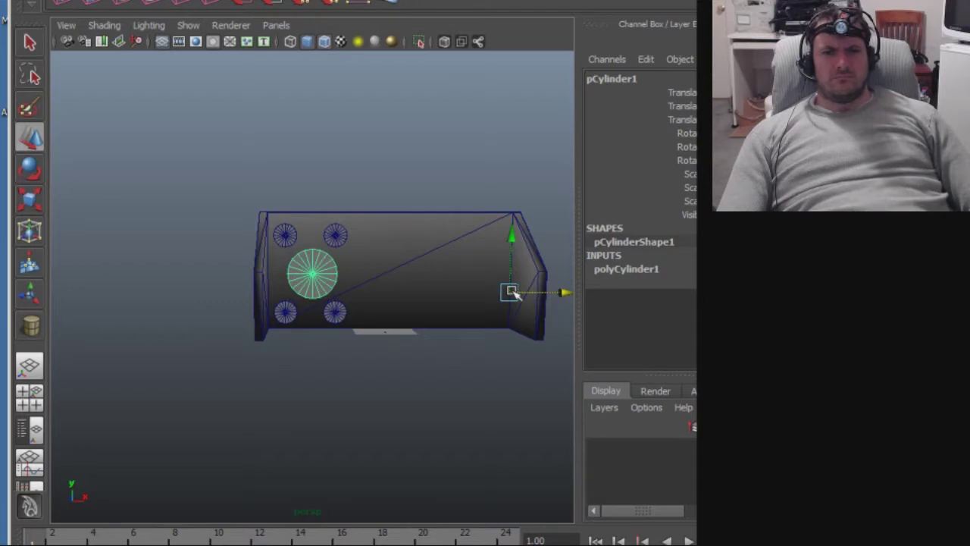
Switch to the browser and watch the video "Move Pivot - Center Pivot in Maya" for how to move an object's pivot.
key(alt+Tab)
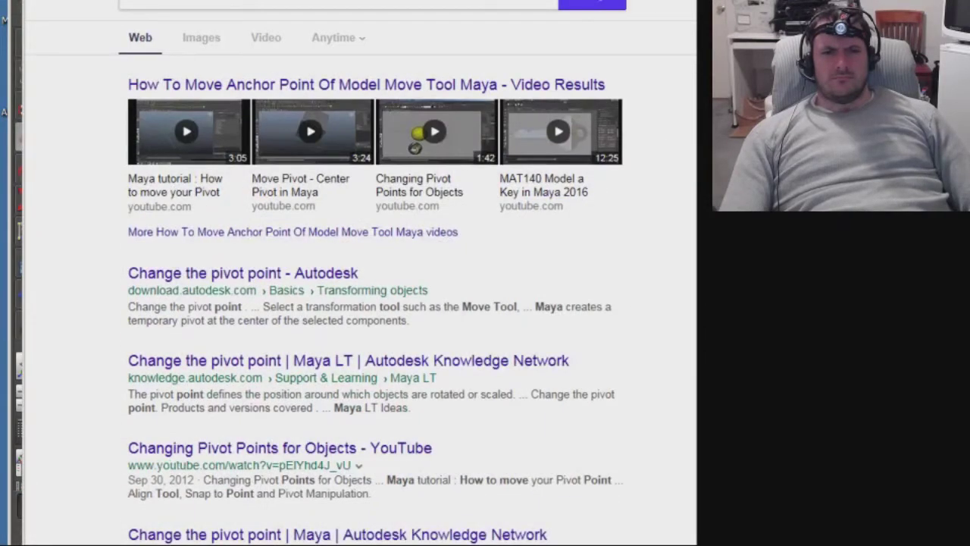
click(309, 138)
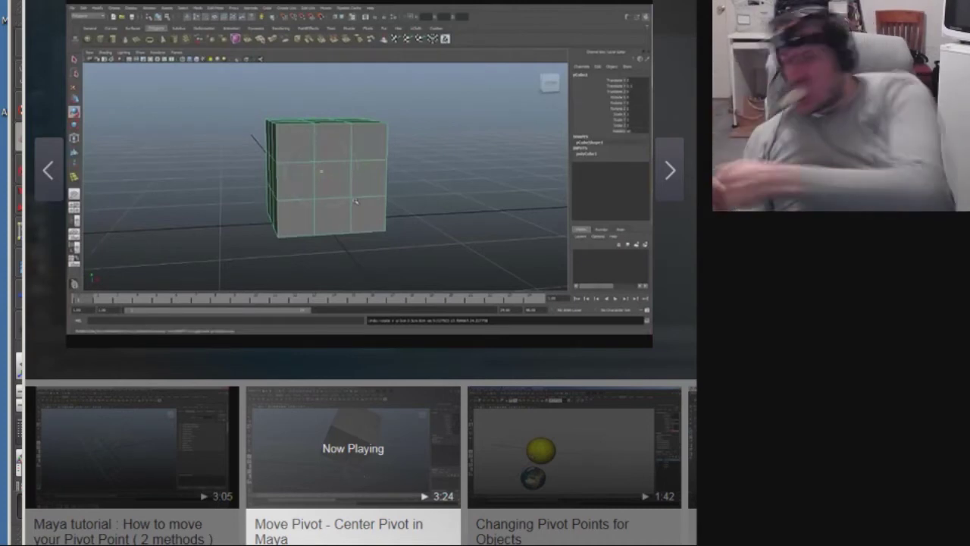
click(351, 130)
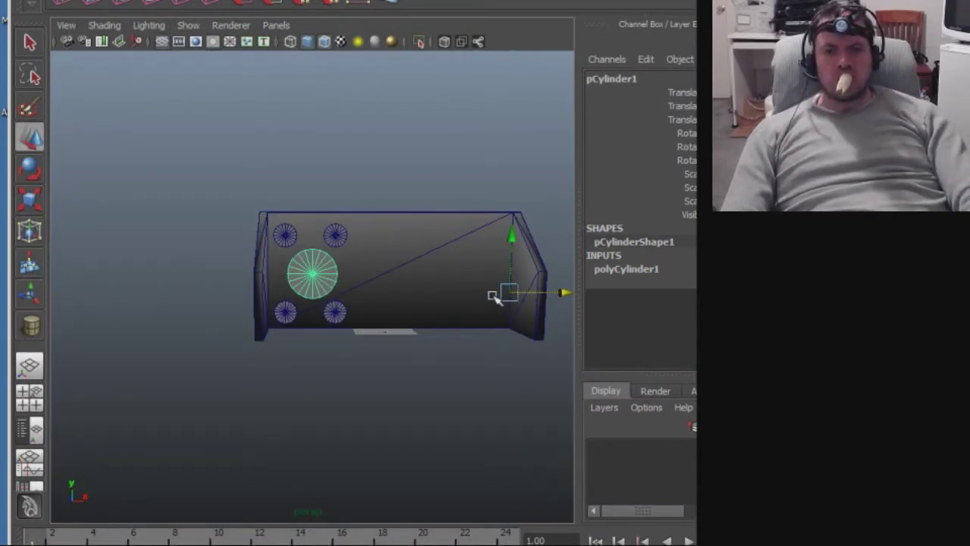
Move the large cylinder's pivot point to the center of its circular face.
key(Insert)
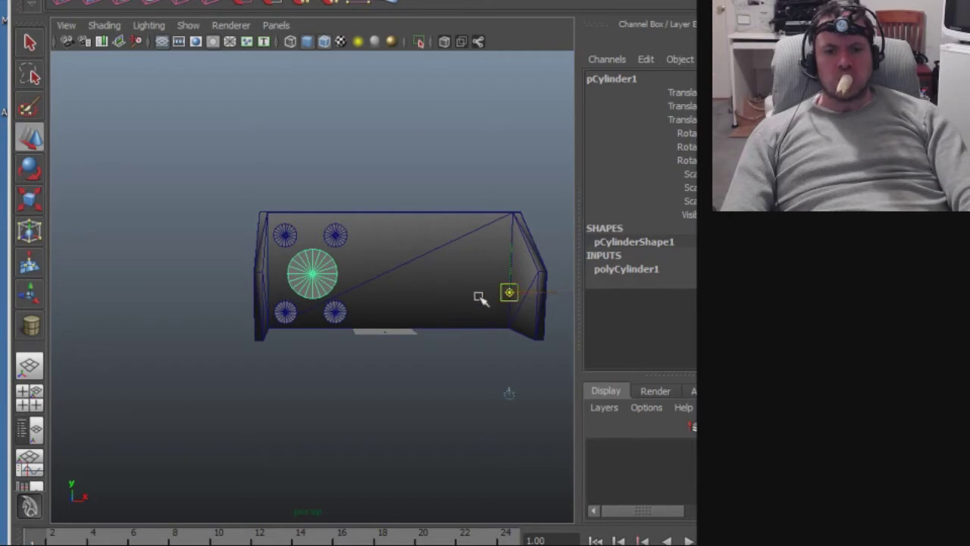
drag(447, 293, 313, 275)
key(Insert)
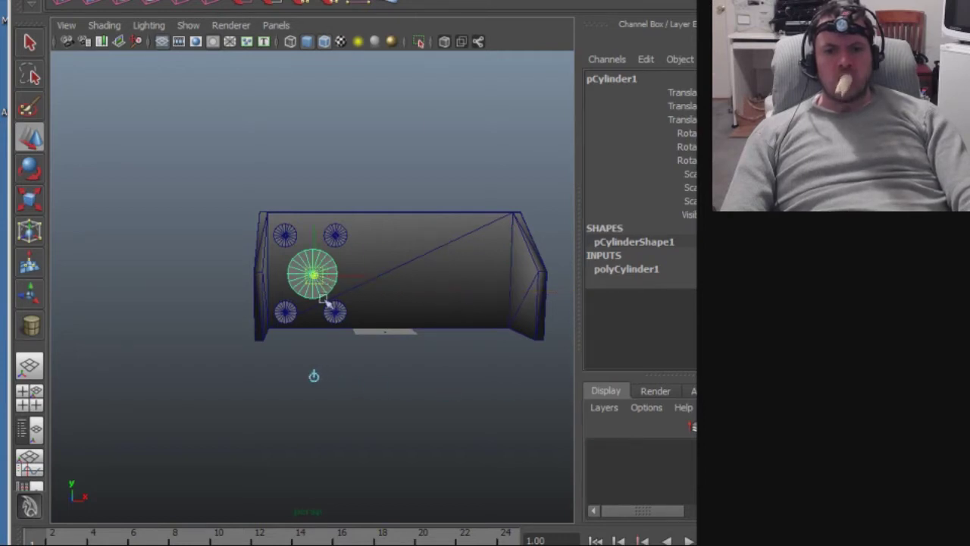
Refine the large cylinder's pivot point so it sits at the center of its front circular face.
key(f)
mouse_move(322, 383)
alt+mouse_down()
mouse_move(328, 400)
mouse_move(444, 472)
mouse_move(310, 396)
alt+mouse_up()
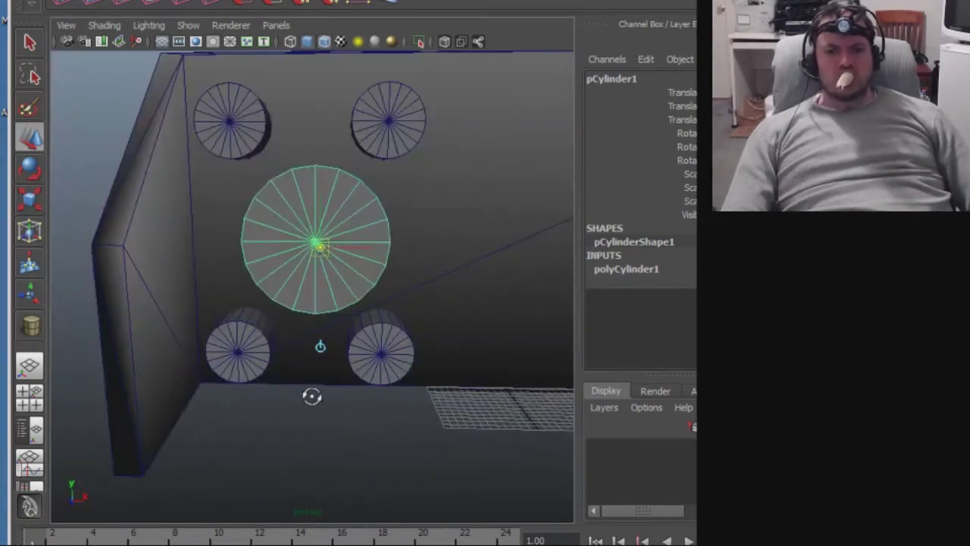
drag(322, 260, 317, 247)
key(Insert)
Move the pivots of the lower and upper small cylinders on the positive-X side to the centers of their circular faces.
alt+drag(414, 372, 401, 407)
click(381, 354)
drag(515, 343, 354, 333)
click(356, 190)
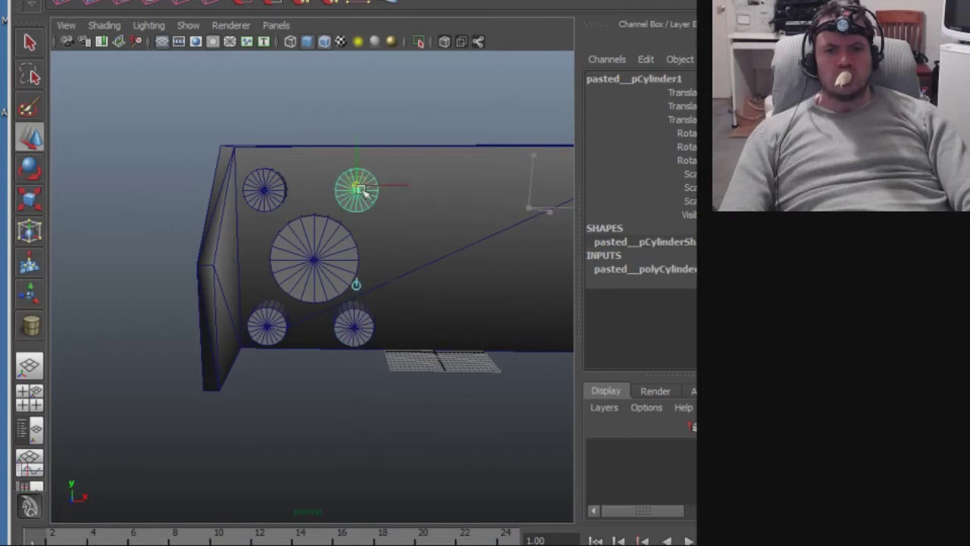
Move the pivots of the upper and lower small cylinders nearest the mesh's negative-X end to their face centers.
click(262, 190)
drag(434, 207, 264, 190)
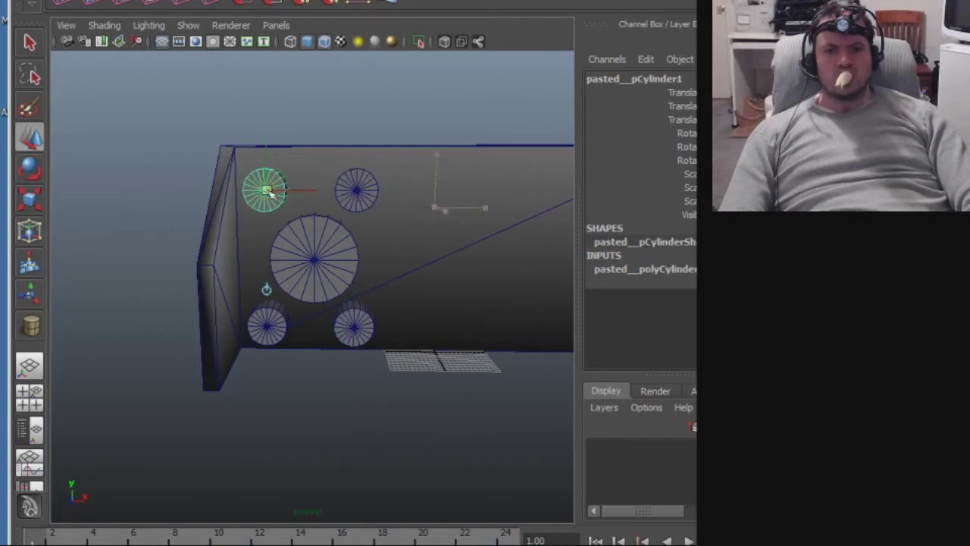
click(265, 325)
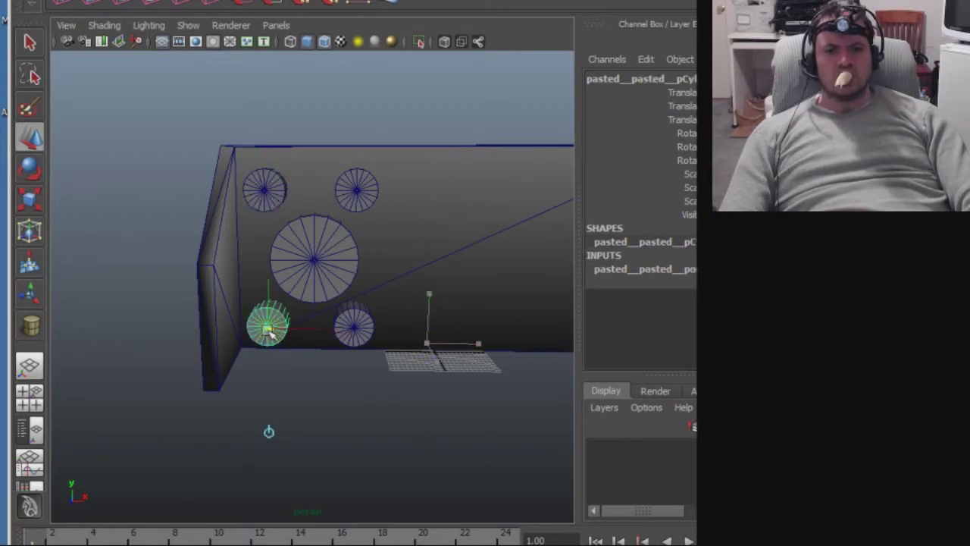
middle_drag(265, 326, 269, 332)
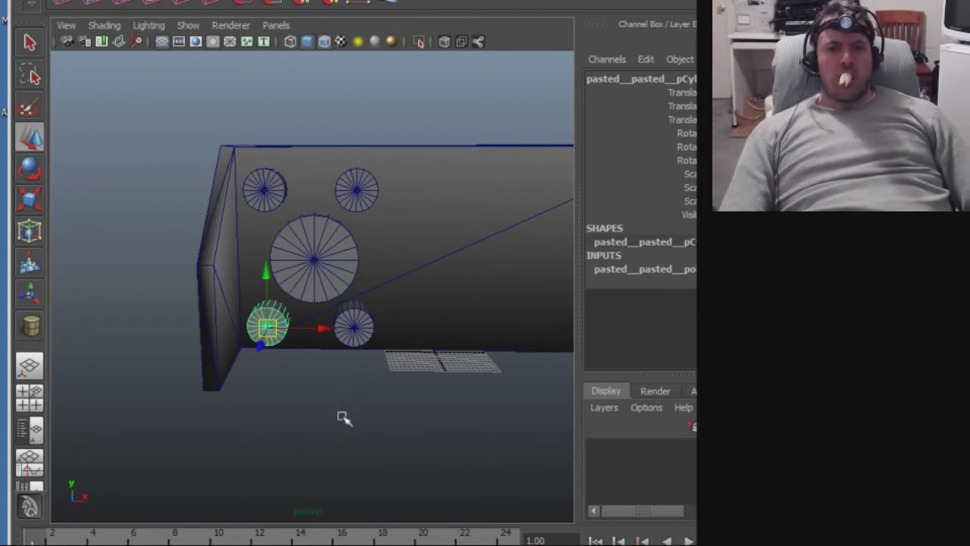
Nudge the large cylinder slightly so it sits centered between the four small cylinders.
alt+drag(342, 422, 353, 410)
alt+drag(345, 409, 346, 411)
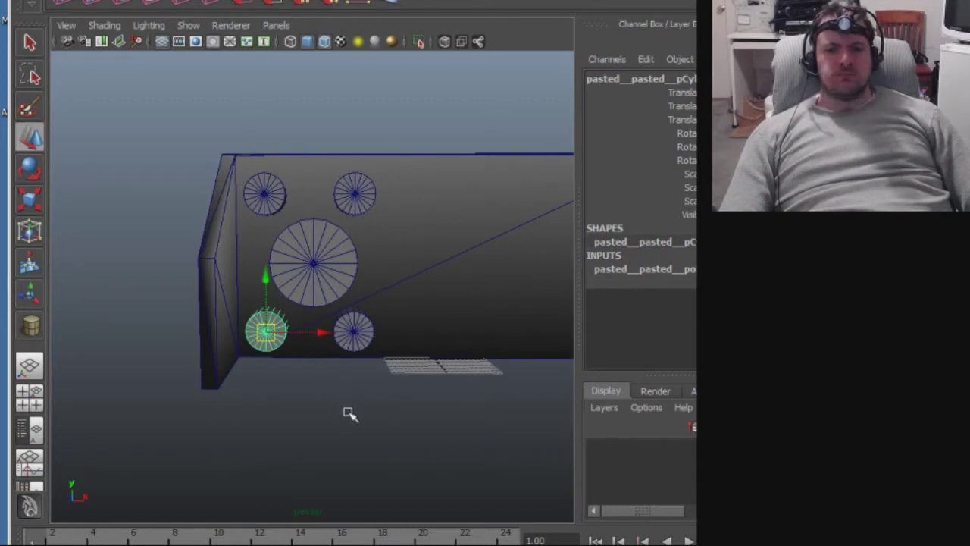
click(318, 263)
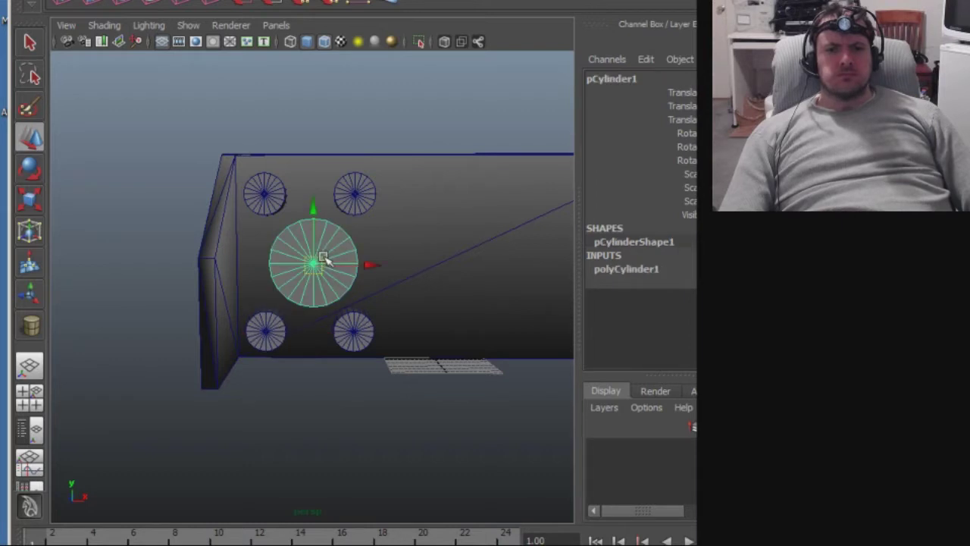
drag(318, 264, 312, 263)
mouse_move(309, 307)
alt+mouse_down()
mouse_move(318, 318)
mouse_move(311, 312)
alt+mouse_up()
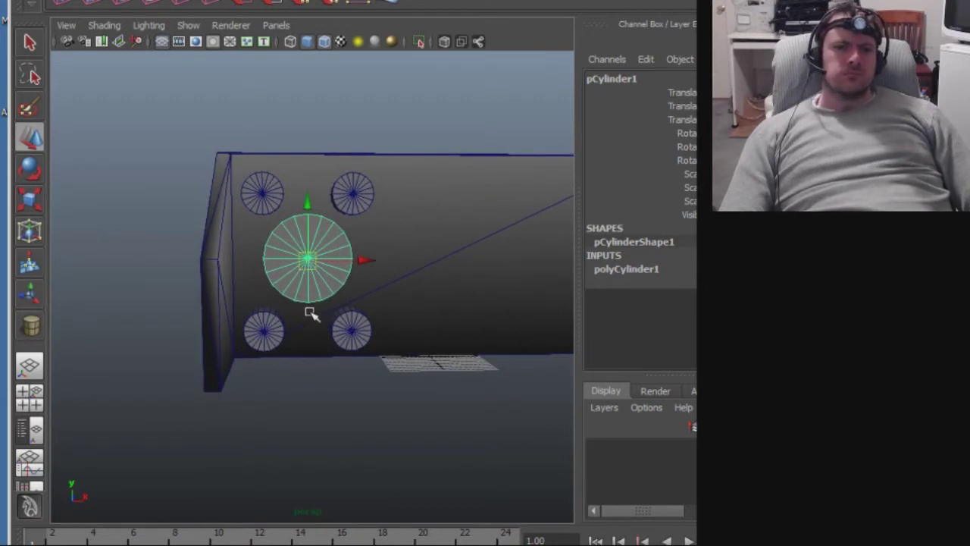
Nudge the two upper small cylinders into vertical alignment with the two lower ones.
click(258, 193)
mouse_move(260, 193)
mouse_down()
mouse_move(269, 199)
mouse_move(265, 192)
mouse_up()
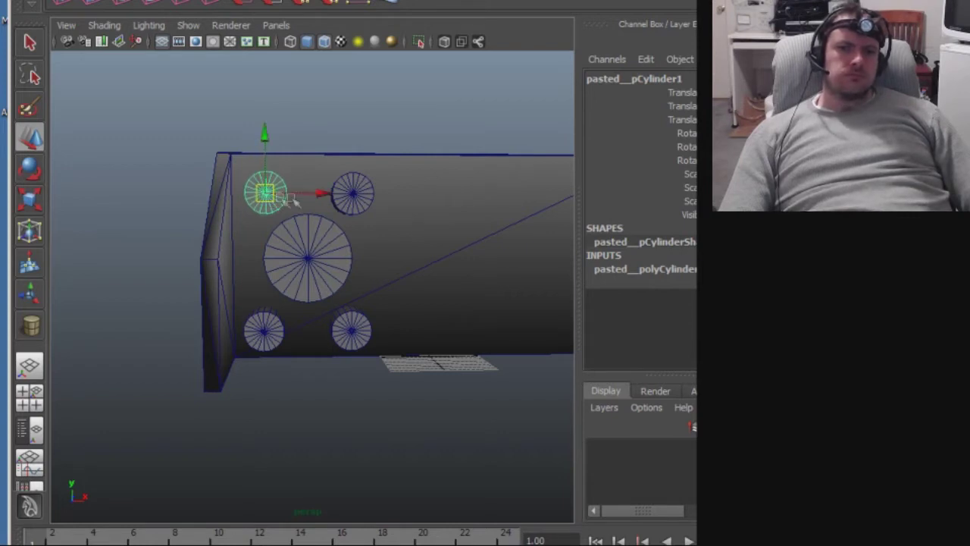
click(354, 196)
drag(358, 199, 352, 193)
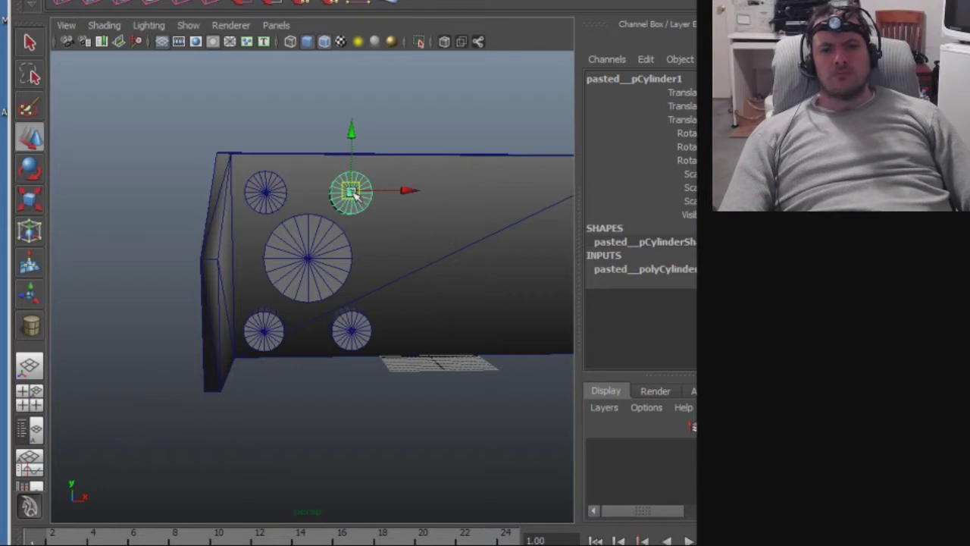
Scale the large cylinder up uniformly in two passes until it nearly fills the space between the small cylinders.
click(322, 259)
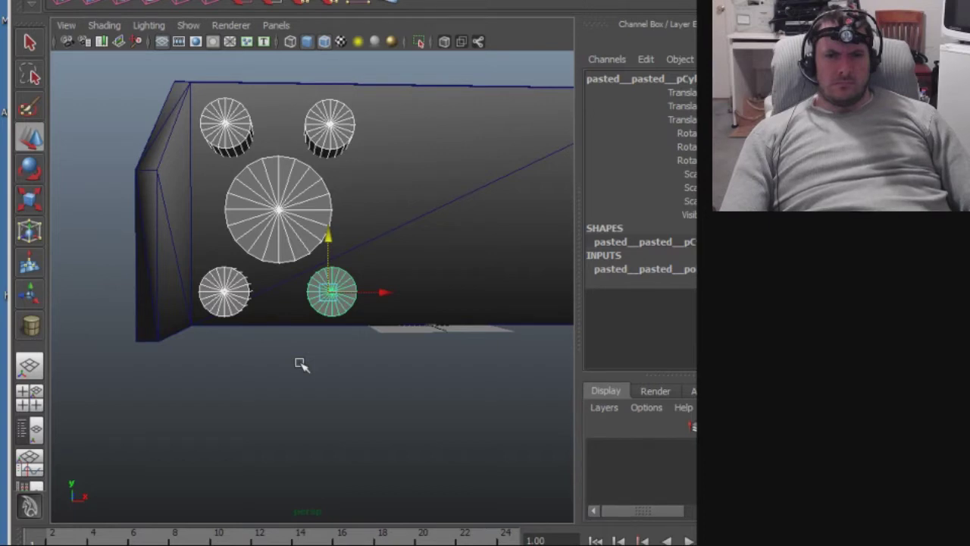
alt+drag(300, 365, 295, 377)
click(273, 211)
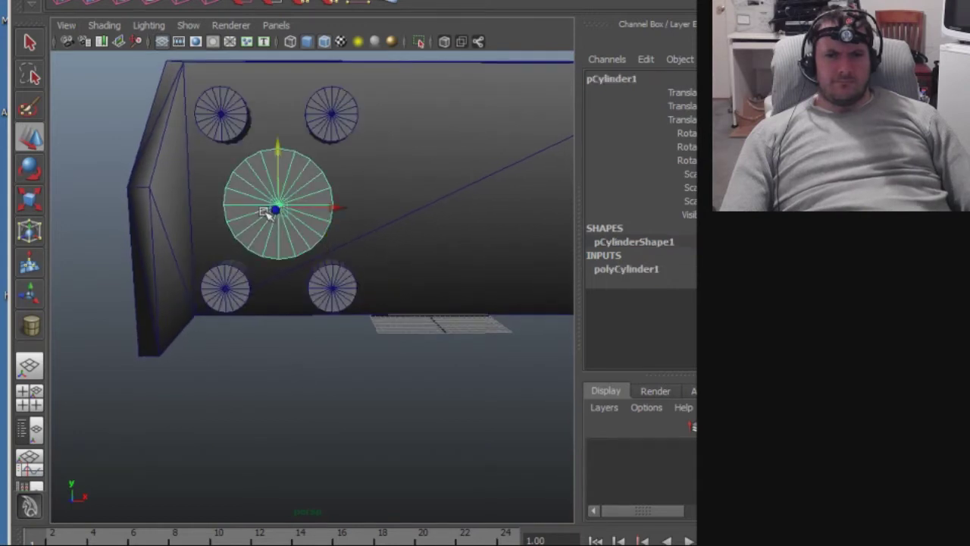
key(r)
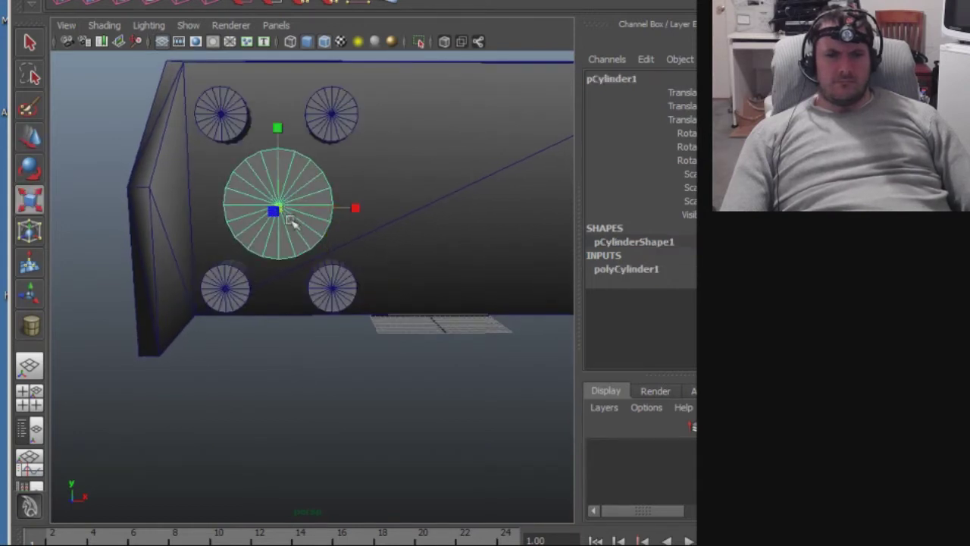
alt+drag(296, 236, 318, 235)
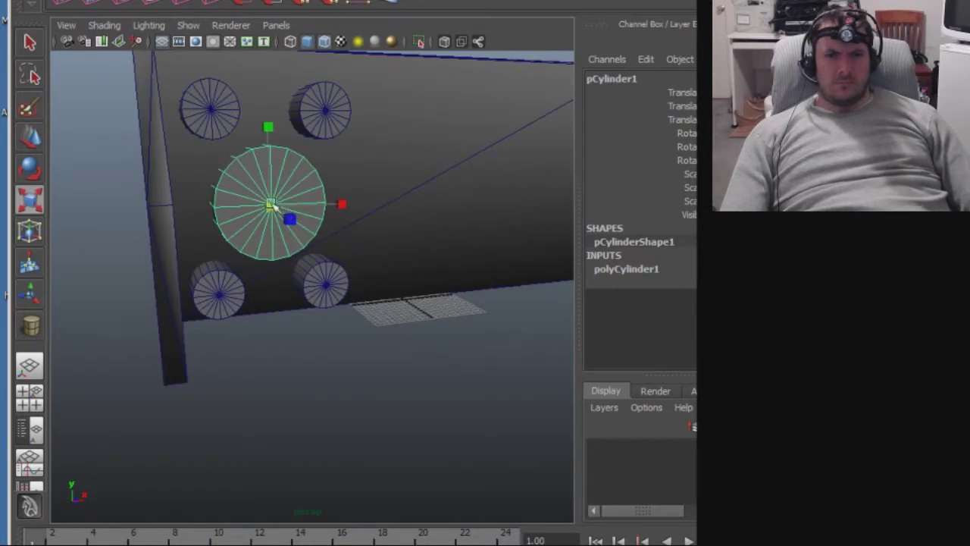
drag(280, 207, 295, 204)
alt+drag(364, 293, 332, 284)
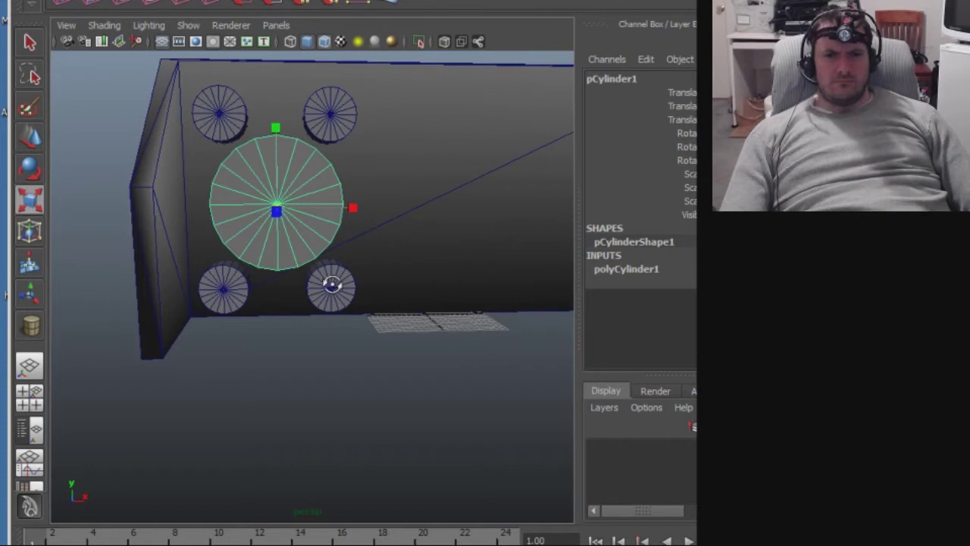
mouse_move(332, 284)
alt+mouse_down()
mouse_move(353, 284)
mouse_move(338, 287)
alt+mouse_up()
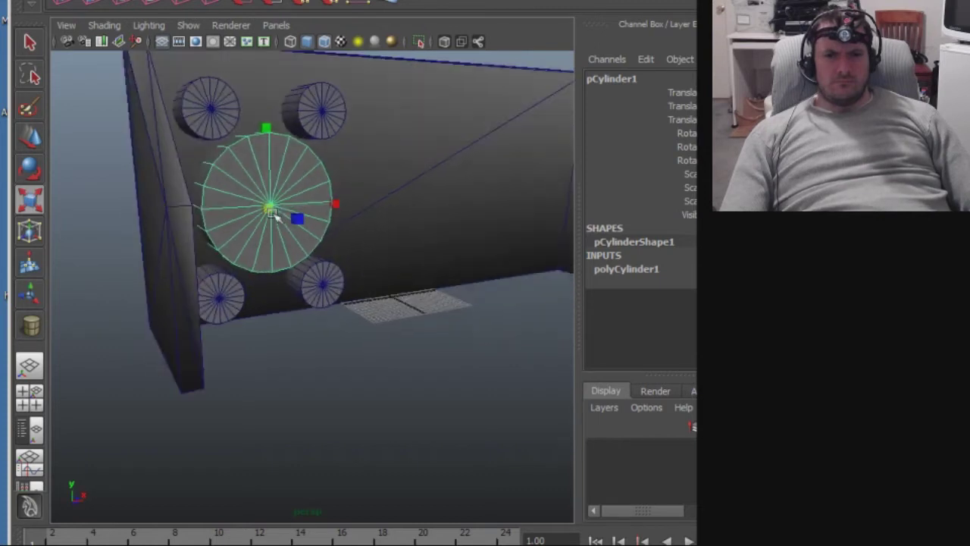
drag(278, 216, 294, 211)
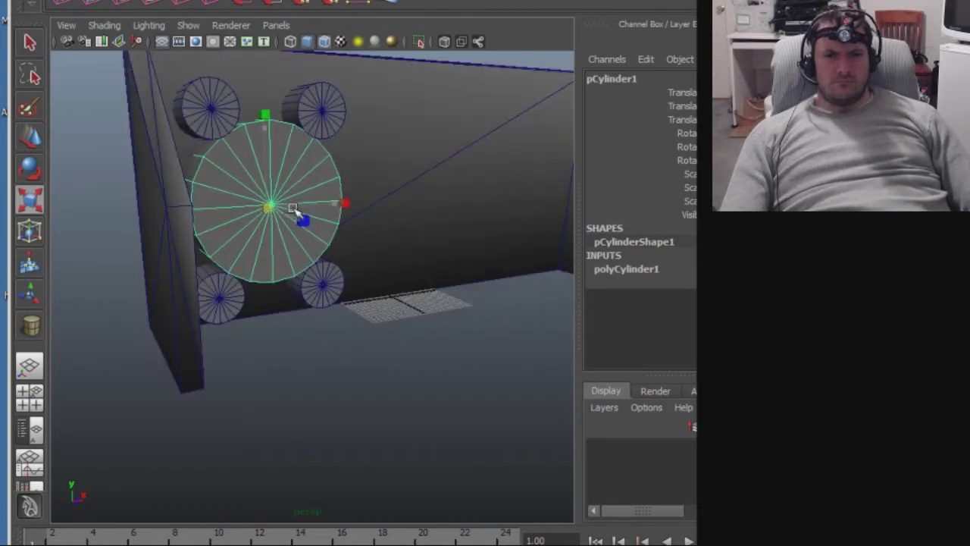
alt+drag(311, 275, 259, 275)
Move the large cylinder up along Y, clear of the two lower small cylinders.
key(w)
drag(280, 147, 278, 134)
alt+drag(349, 272, 344, 262)
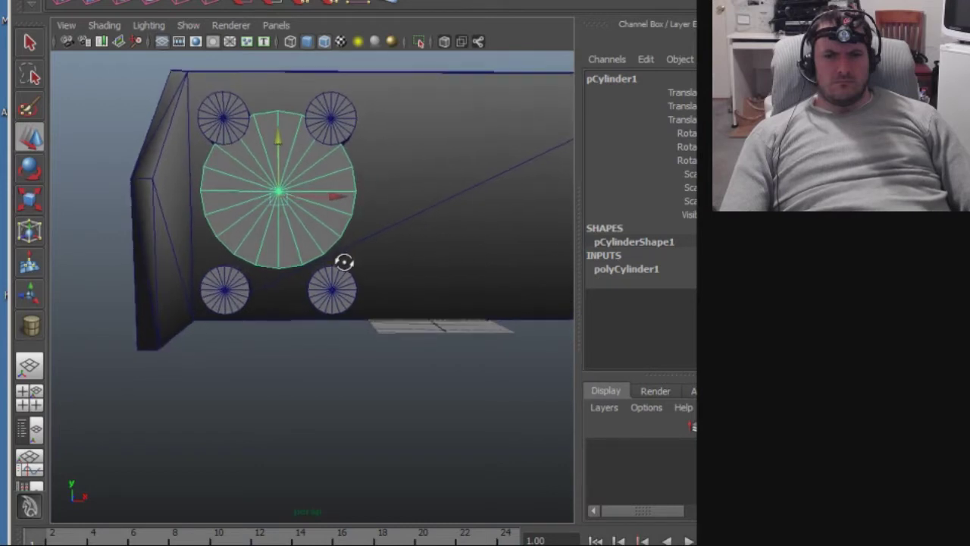
Raise the two upper small cylinders together along Y toward the wall's upper edge.
click(345, 120)
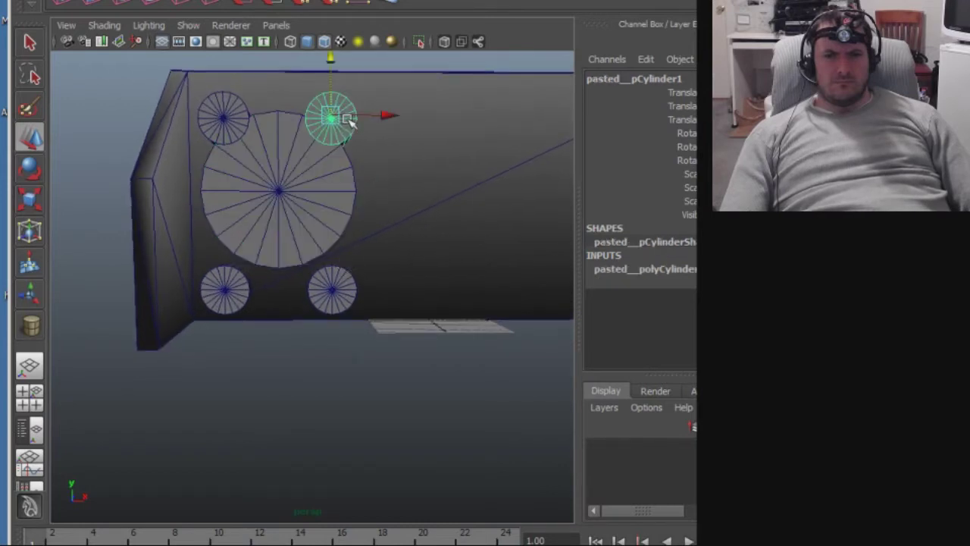
shift+click(232, 127)
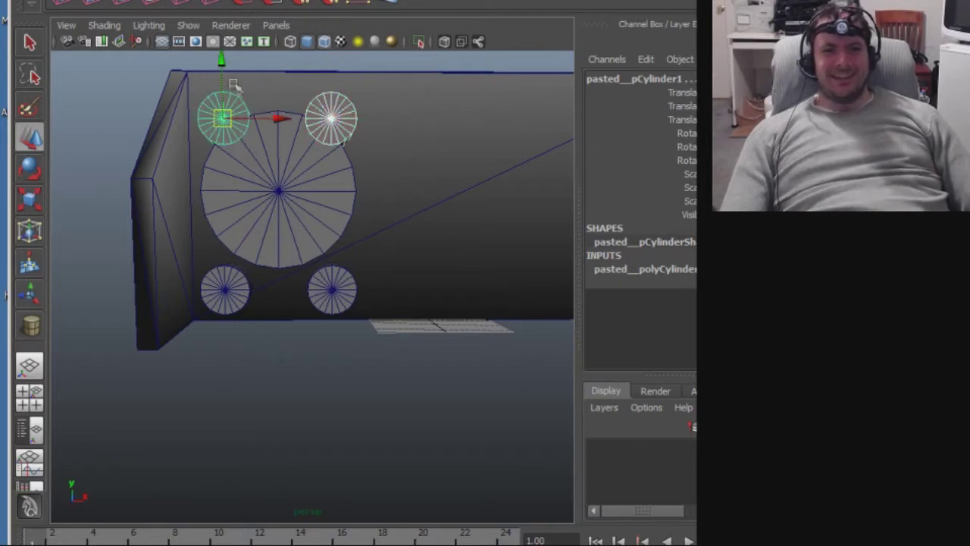
mouse_move(223, 67)
mouse_down()
mouse_move(225, 46)
mouse_move(221, 53)
mouse_up()
alt+drag(310, 235, 298, 301)
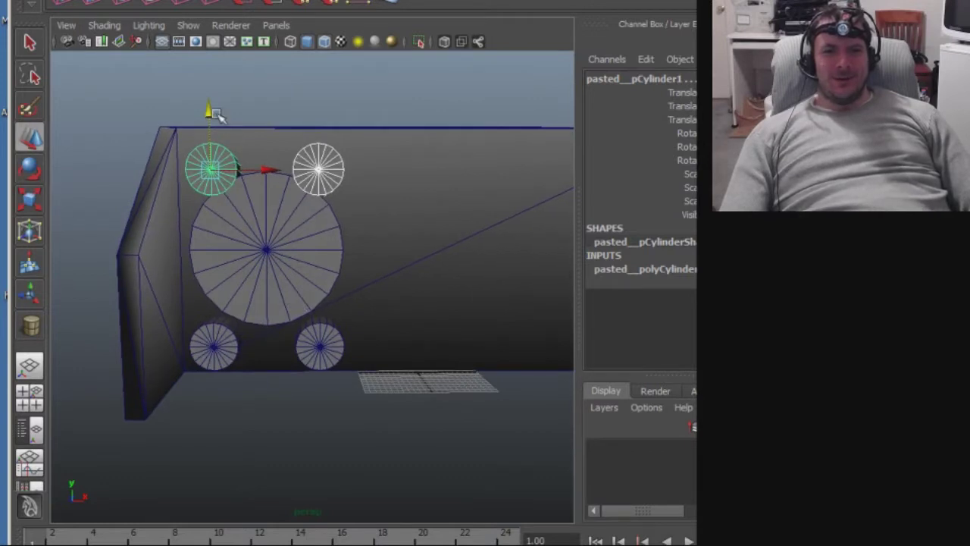
drag(213, 113, 212, 108)
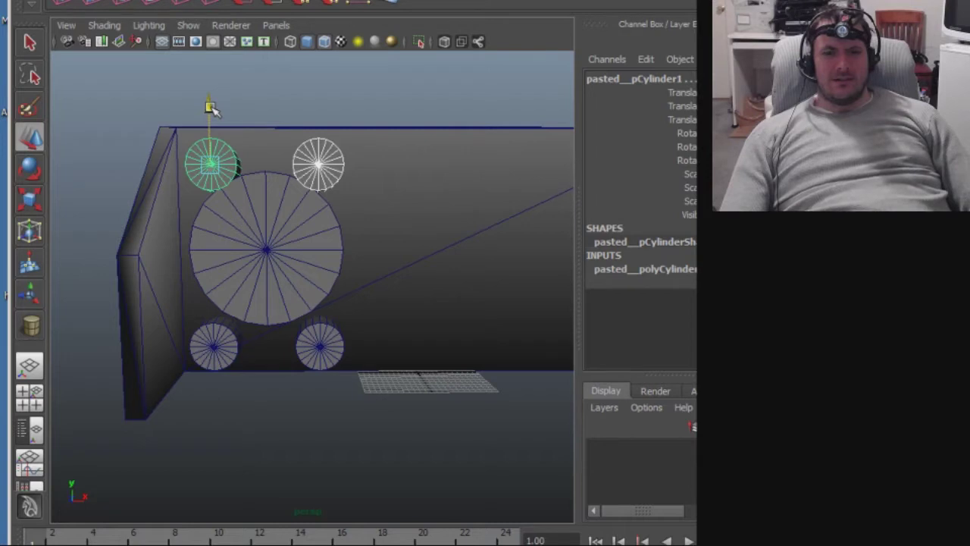
Add the two lower small cylinders to the selection and scale all four small cylinders down slightly and uniformly.
click(234, 347)
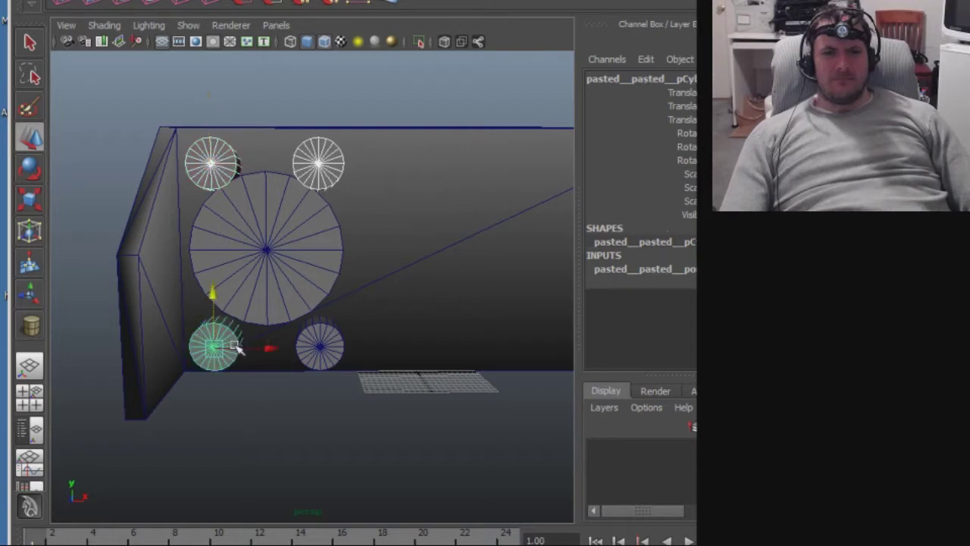
click(313, 344)
key(r)
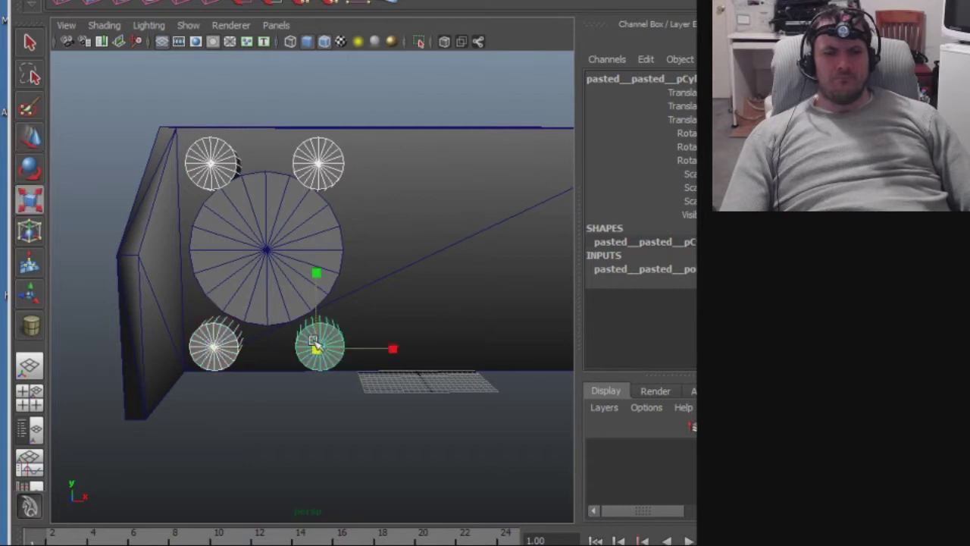
alt+drag(277, 364, 294, 353)
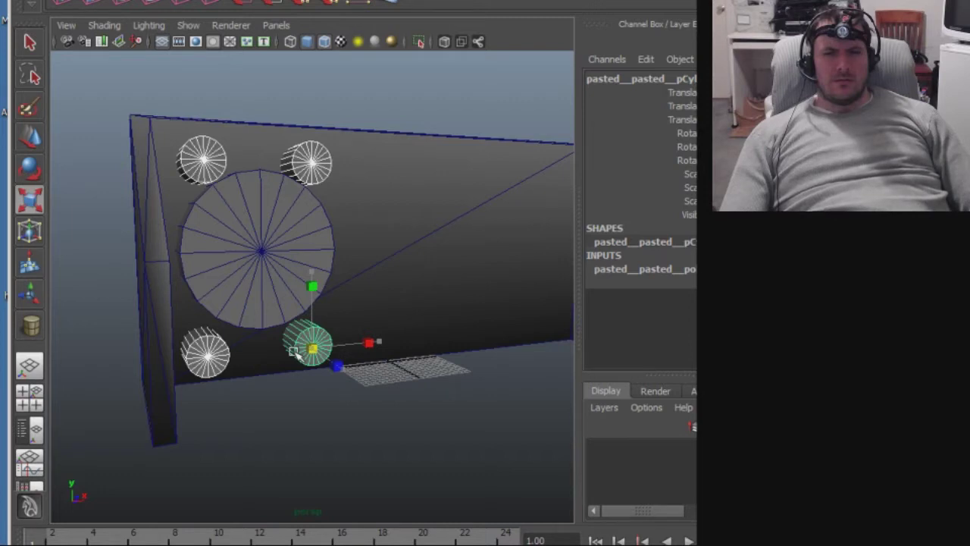
alt+drag(294, 351, 253, 342)
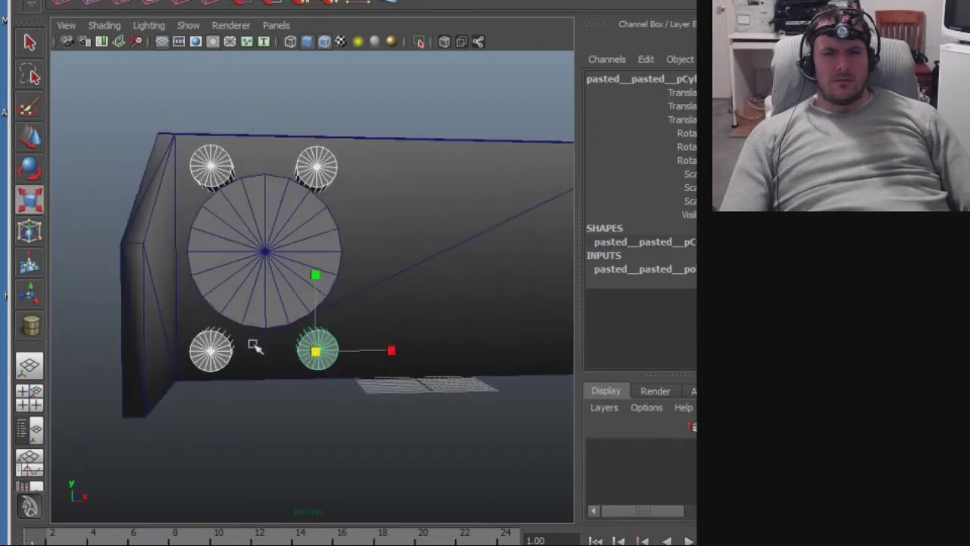
Move the large cylinder and the two small cylinders on its positive-X side together along positive X.
key(w)
click(275, 304)
shift+click(319, 347)
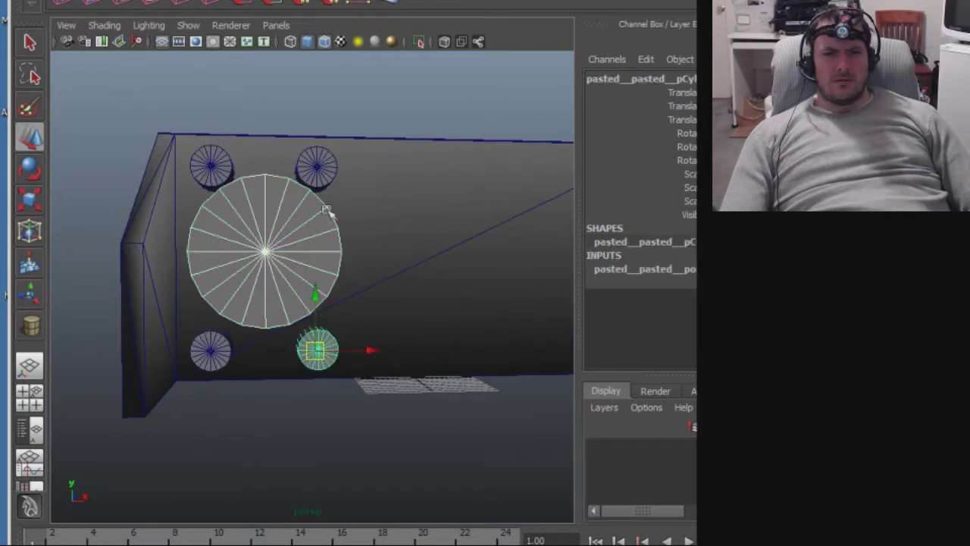
shift+click(322, 179)
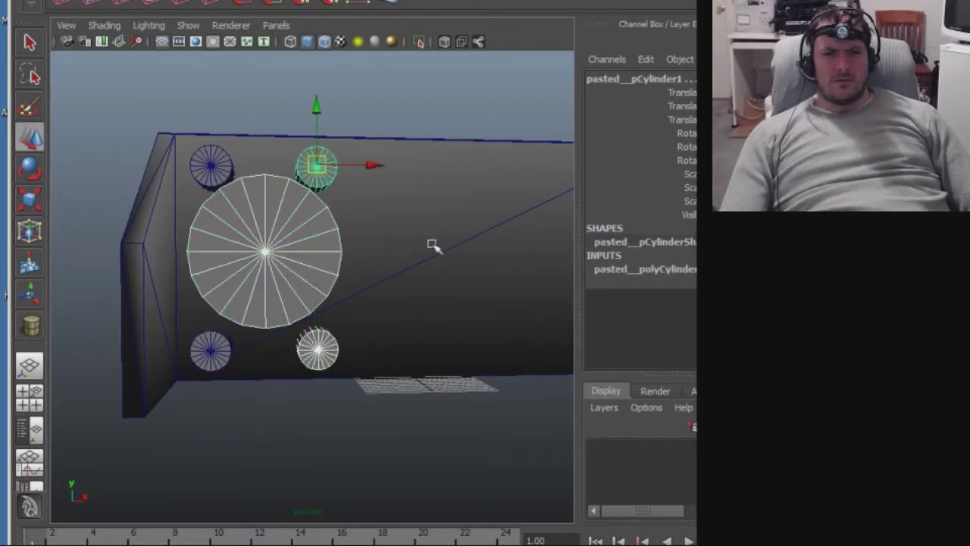
alt+drag(433, 245, 412, 255)
drag(378, 165, 398, 166)
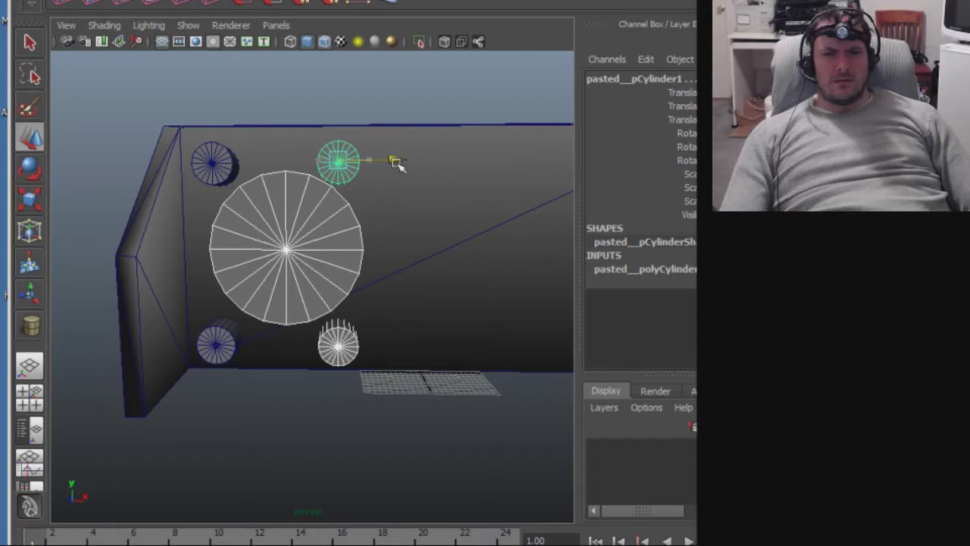
drag(397, 161, 399, 161)
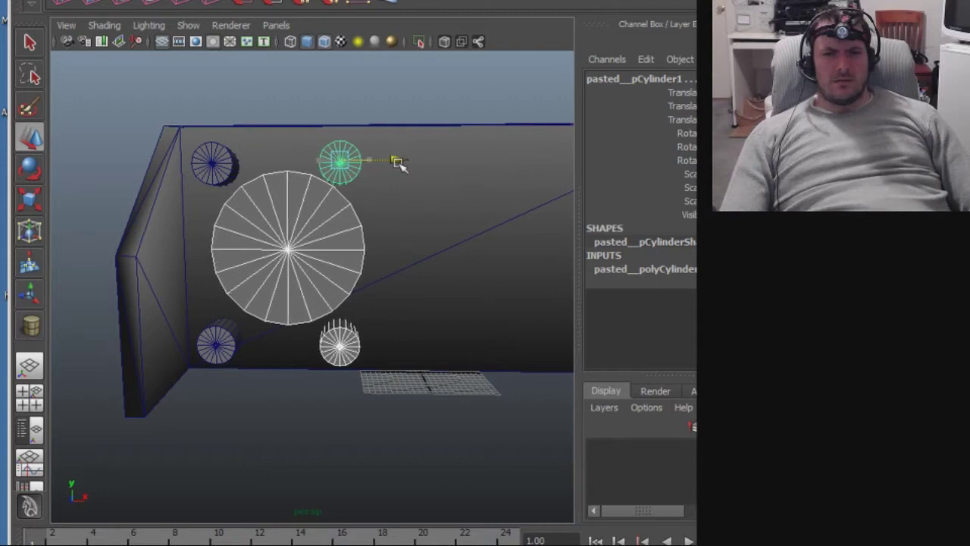
Fine-tune the three selected cylinders along X to widen their spacing from the two small cylinders near the negative-X end.
alt+middle_drag(318, 254, 384, 255)
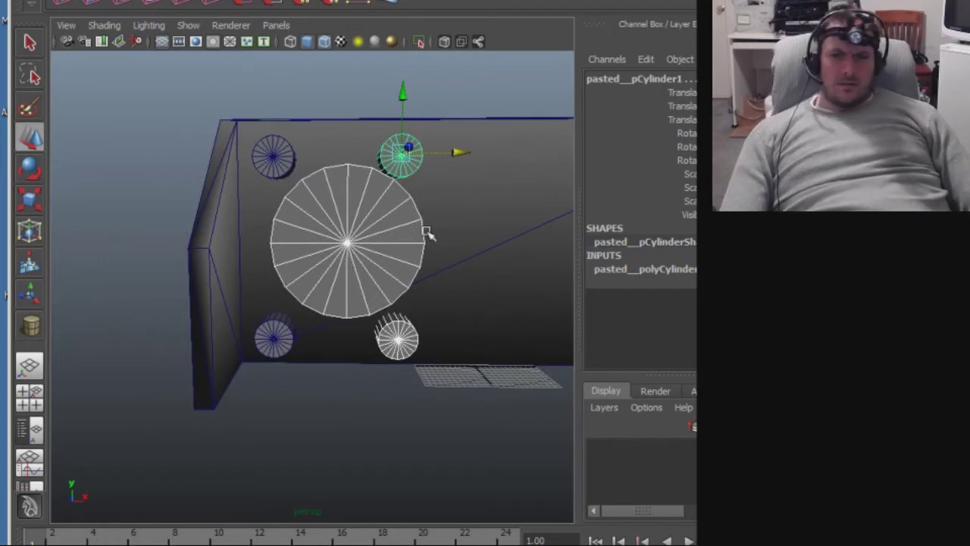
drag(466, 156, 476, 157)
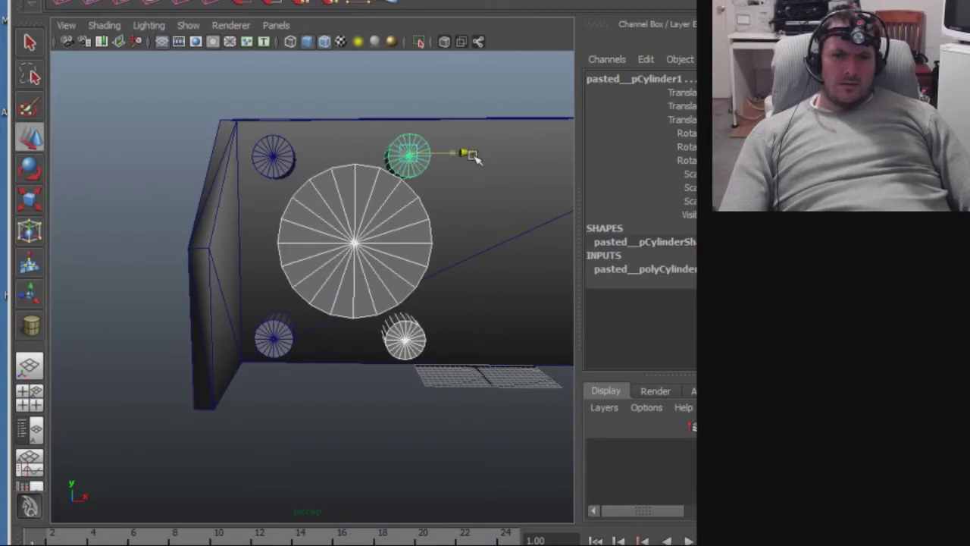
drag(475, 157, 474, 157)
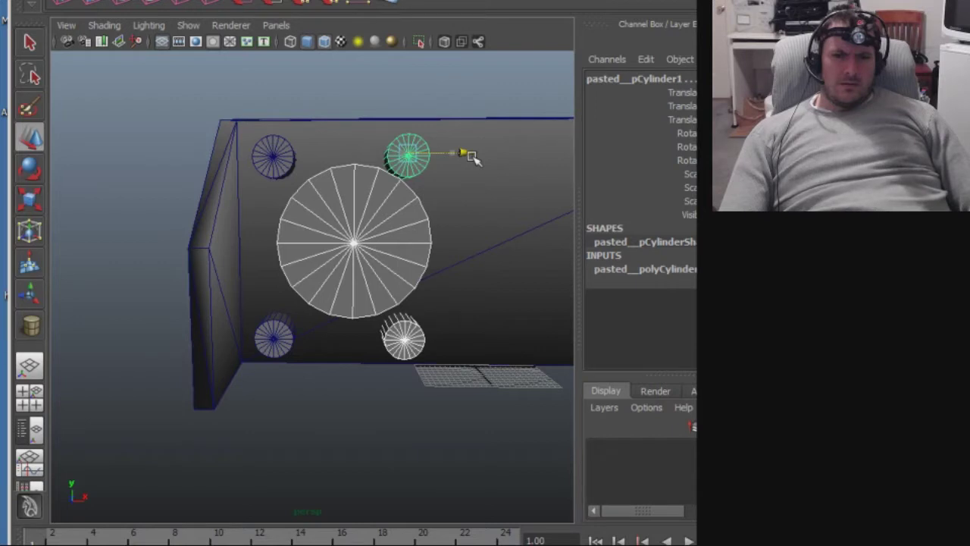
drag(474, 157, 474, 157)
alt+middle_drag(401, 226, 430, 221)
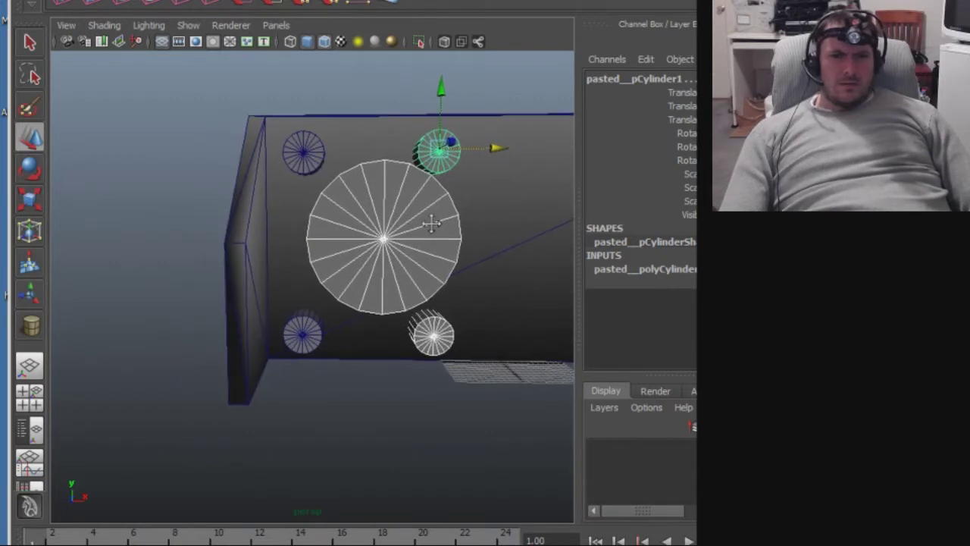
alt+middle_drag(410, 212, 433, 188)
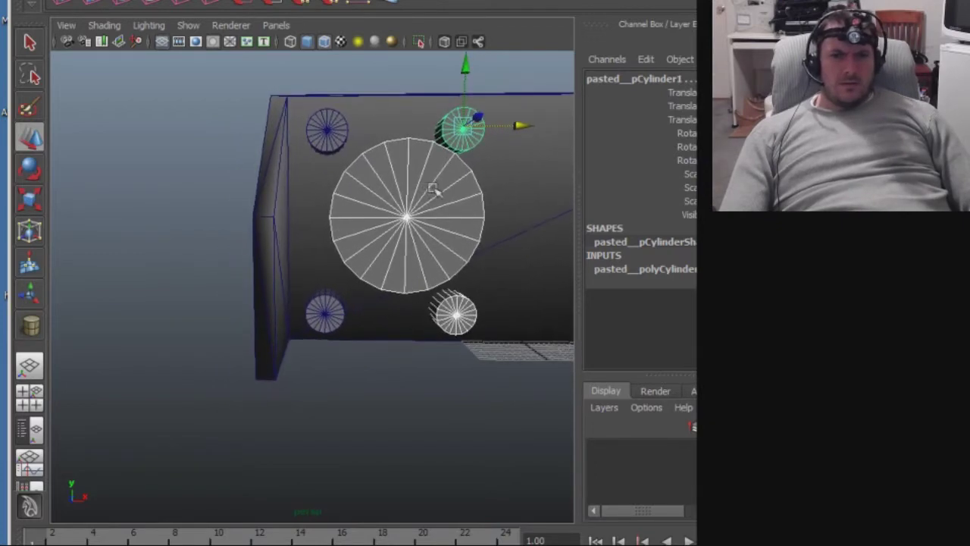
Nudge the upper small cylinder nearest the negative-X end along X and Y to line it up with the small cylinder below.
click(327, 133)
drag(390, 132, 384, 130)
mouse_move(320, 71)
mouse_down()
mouse_move(303, 186)
mouse_move(305, 262)
mouse_move(322, 72)
mouse_up()
mouse_move(321, 246)
alt+middle_down()
mouse_move(320, 177)
mouse_move(312, 247)
alt+middle_up()
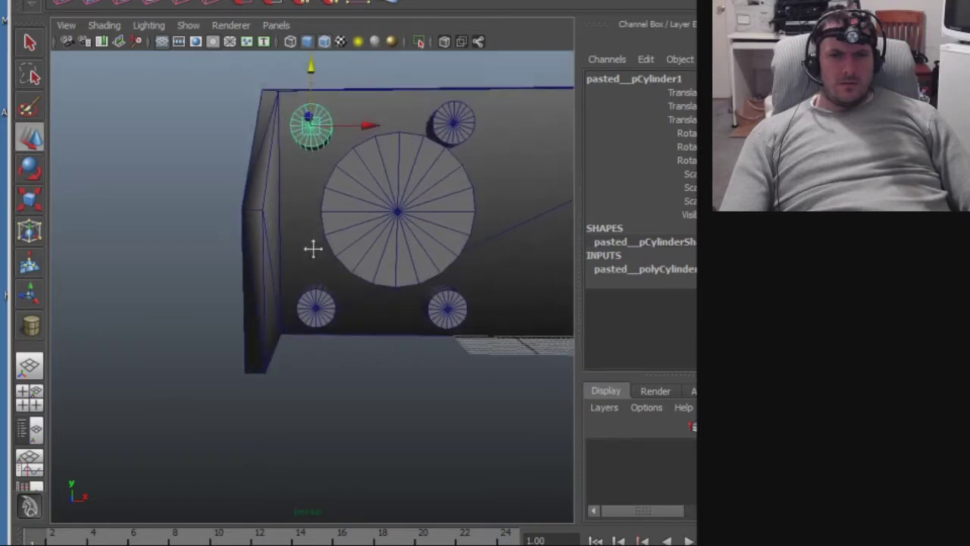
click(379, 421)
alt+middle_drag(369, 427, 401, 473)
click(355, 180)
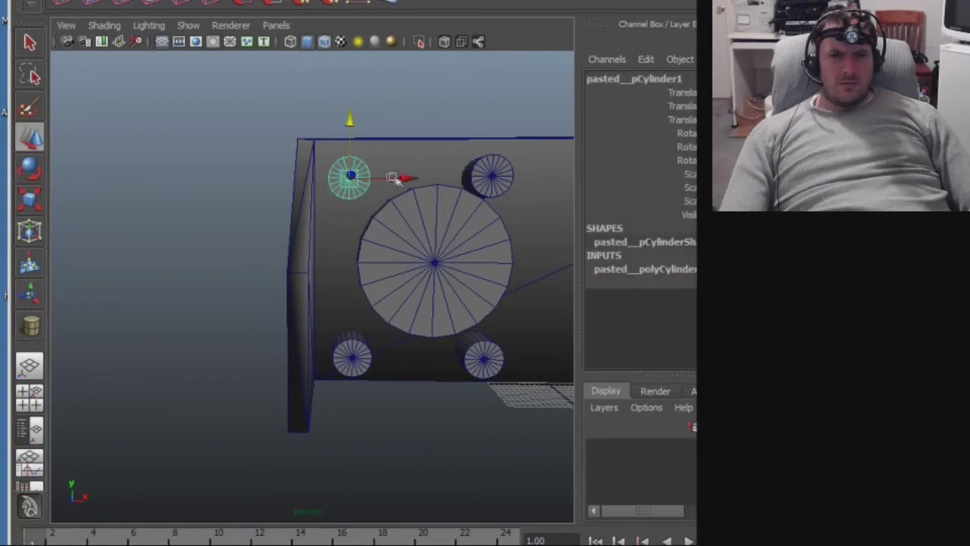
drag(403, 177, 408, 179)
click(417, 468)
alt+middle_drag(429, 463, 400, 426)
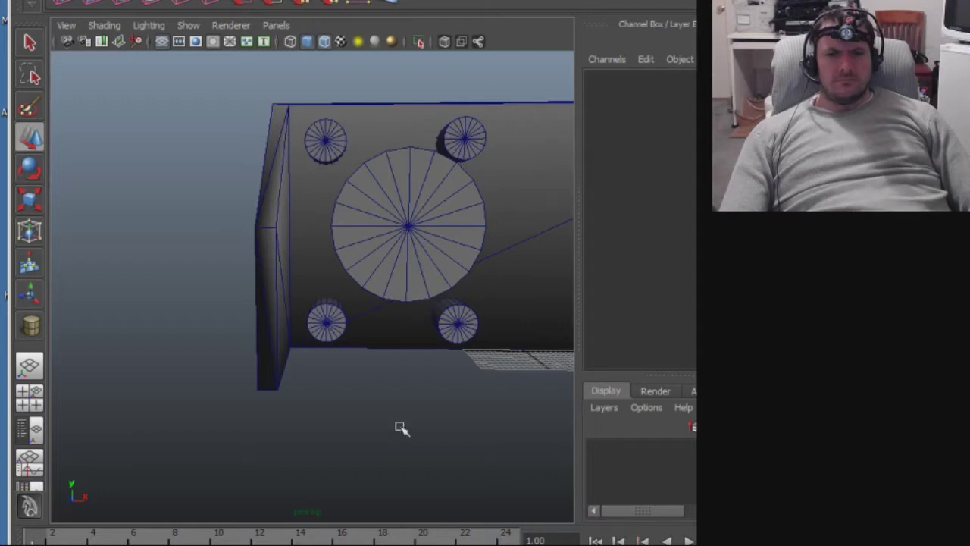
Scale the large cylinder up slightly and uniformly.
click(428, 269)
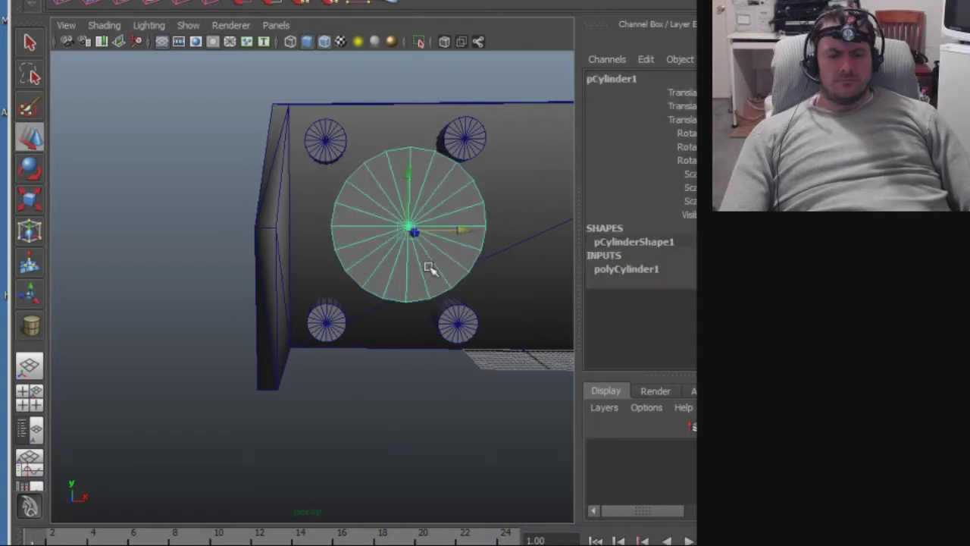
key(r)
alt+drag(420, 305, 444, 318)
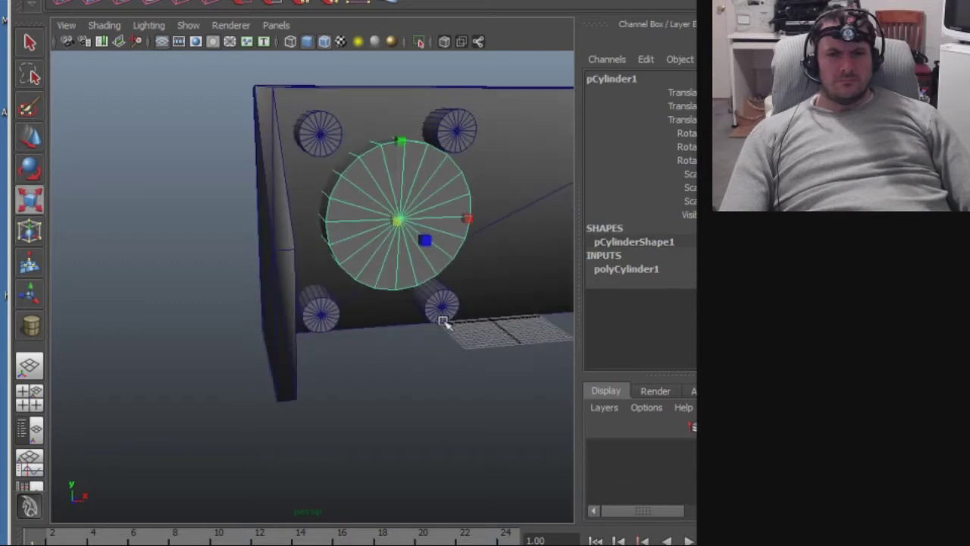
alt+drag(386, 318, 406, 353)
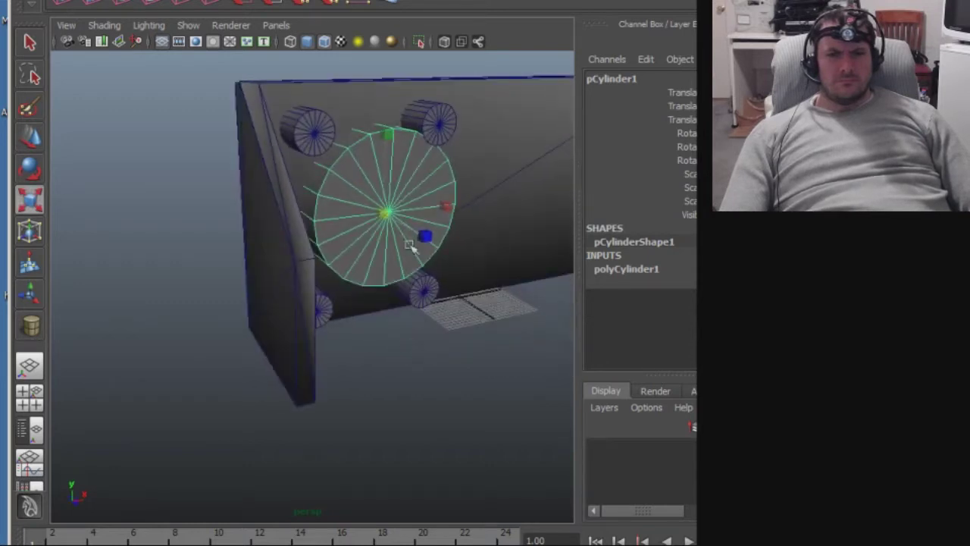
alt+drag(394, 306, 399, 265)
drag(394, 224, 389, 224)
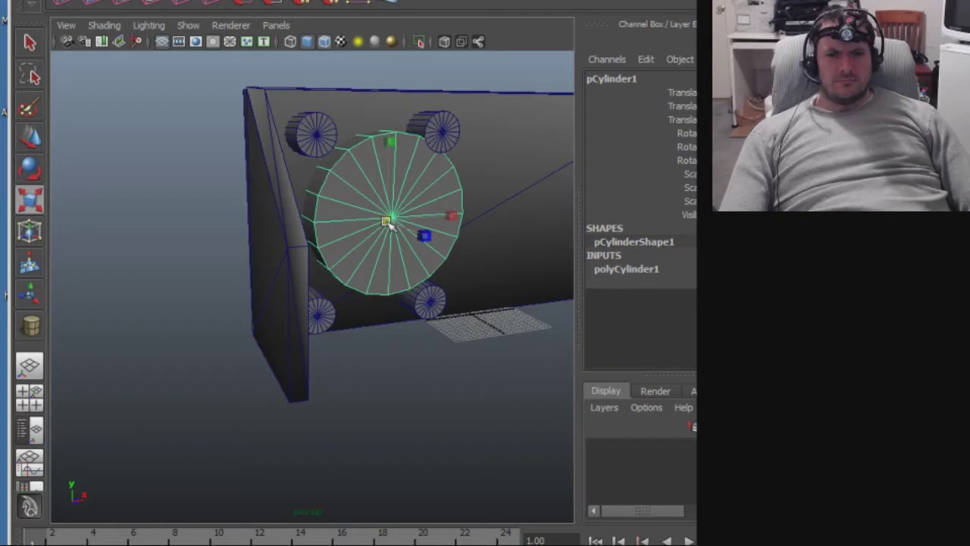
alt+drag(398, 281, 400, 275)
drag(389, 219, 384, 220)
alt+drag(334, 265, 351, 288)
Lower the large cylinder slightly along Y and scale it down uniformly to leave clearance to the small cylinders.
key(w)
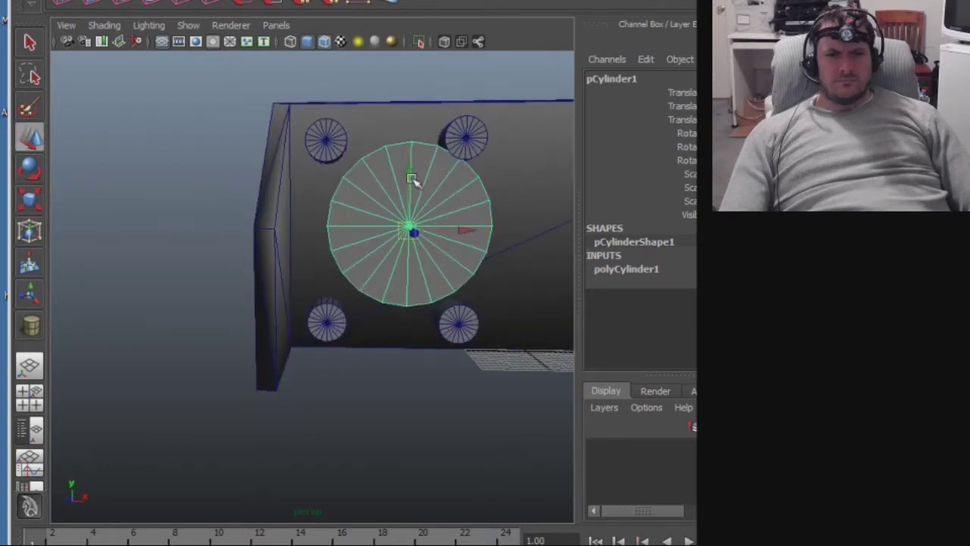
drag(410, 181, 410, 182)
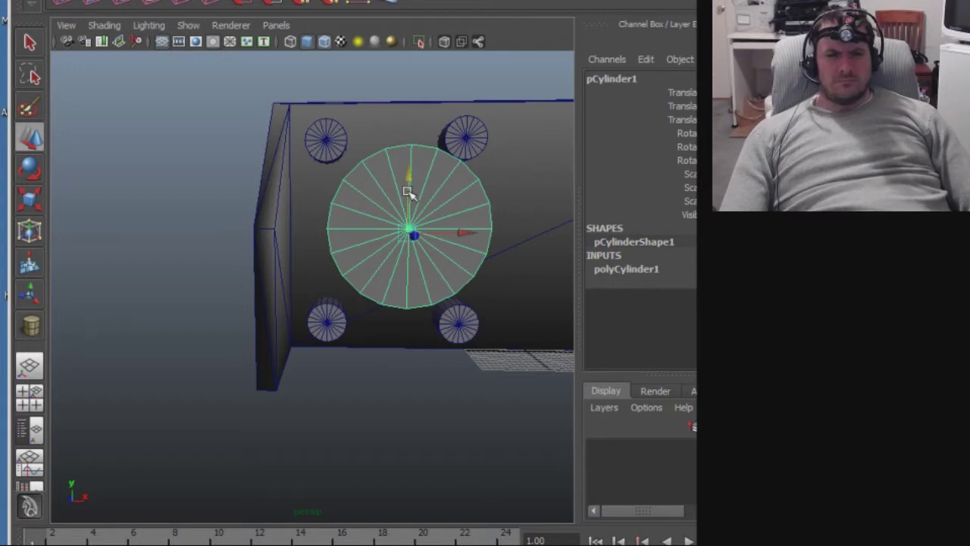
alt+middle_drag(520, 231, 461, 232)
key(r)
mouse_move(413, 260)
alt+mouse_down()
mouse_move(396, 284)
mouse_move(418, 294)
mouse_move(402, 274)
alt+mouse_up()
key(w)
drag(411, 227, 407, 256)
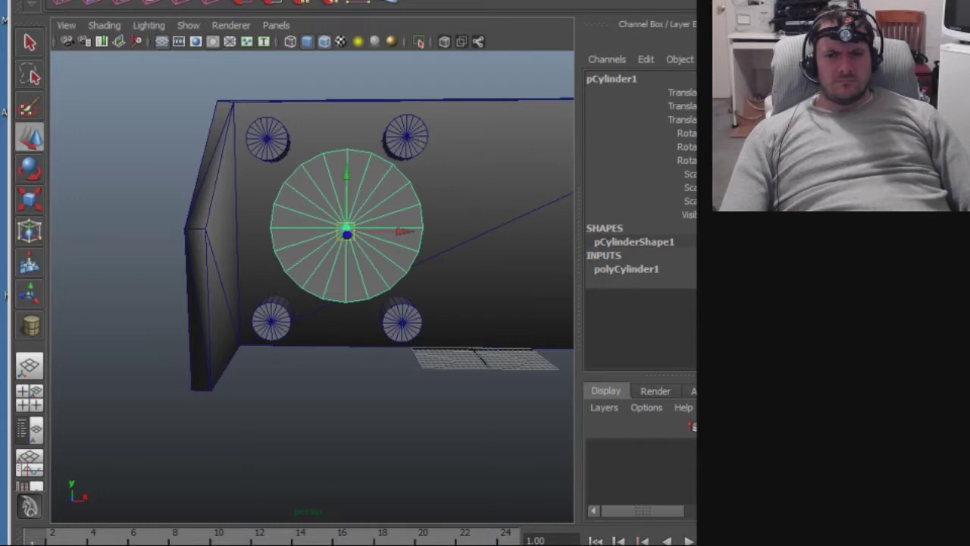
key(alt+Tab)
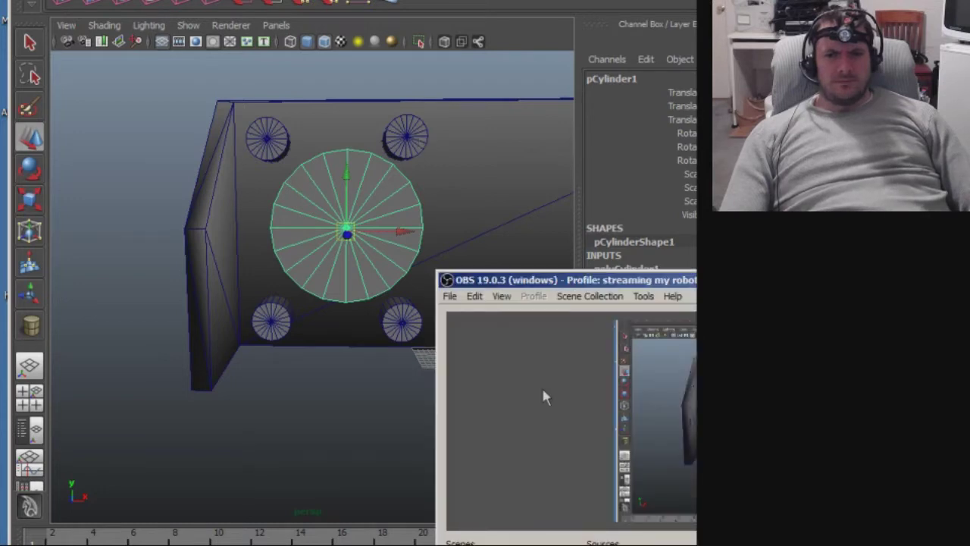
key(alt+Tab)
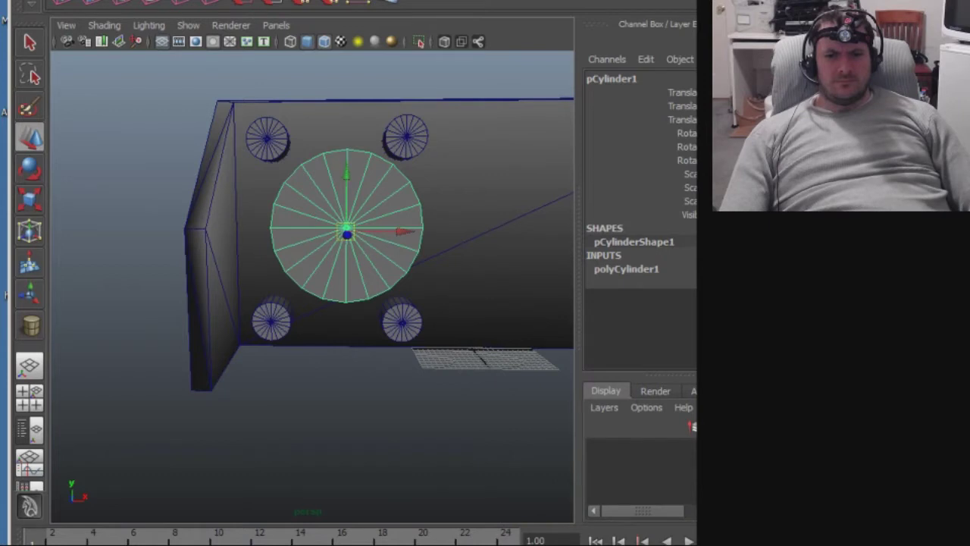
key(alt+Tab)
key(alt+Tab)
key(alt+Tab)
key(alt+Tab)
key(alt+Tab)
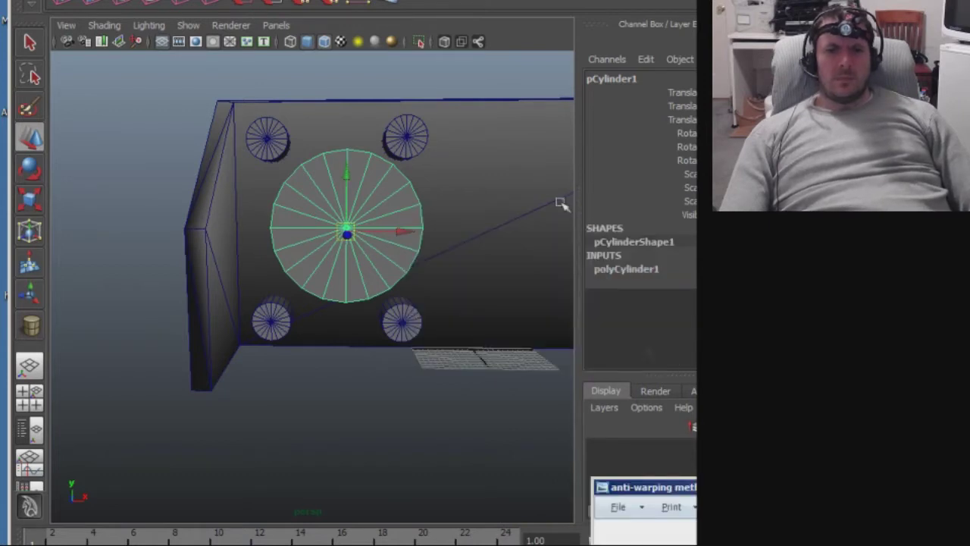
Move the upper and the lower small cylinder on the large cylinder's positive-X side one after the other slightly along positive X.
click(431, 410)
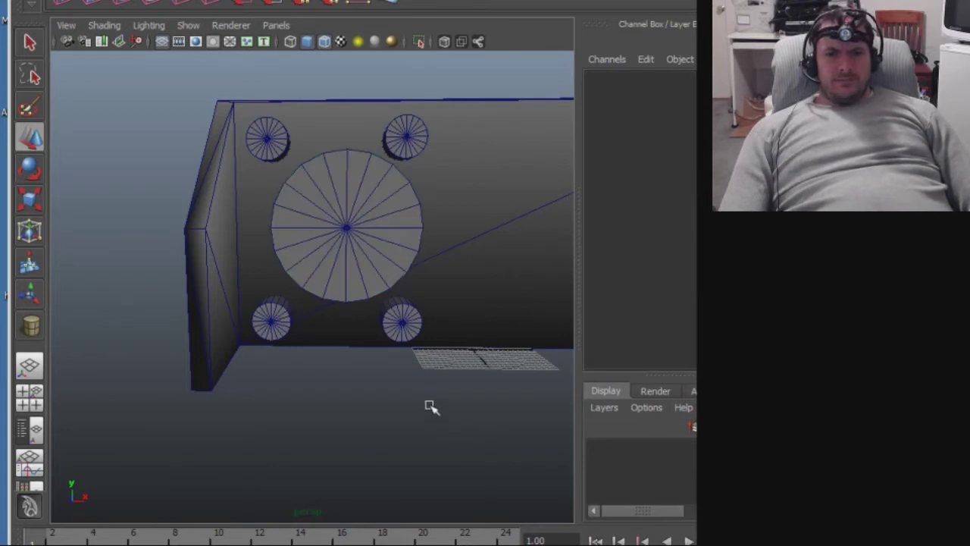
click(418, 145)
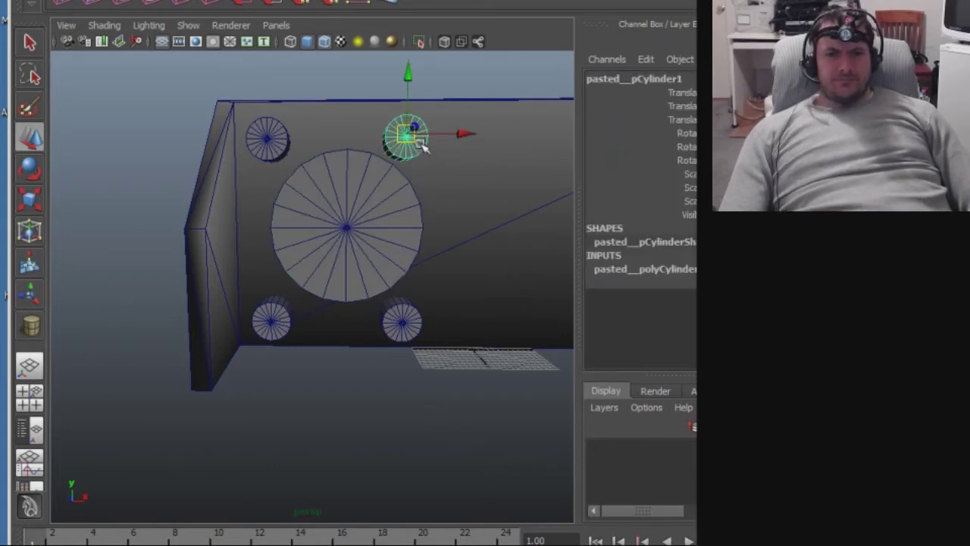
drag(466, 133, 477, 135)
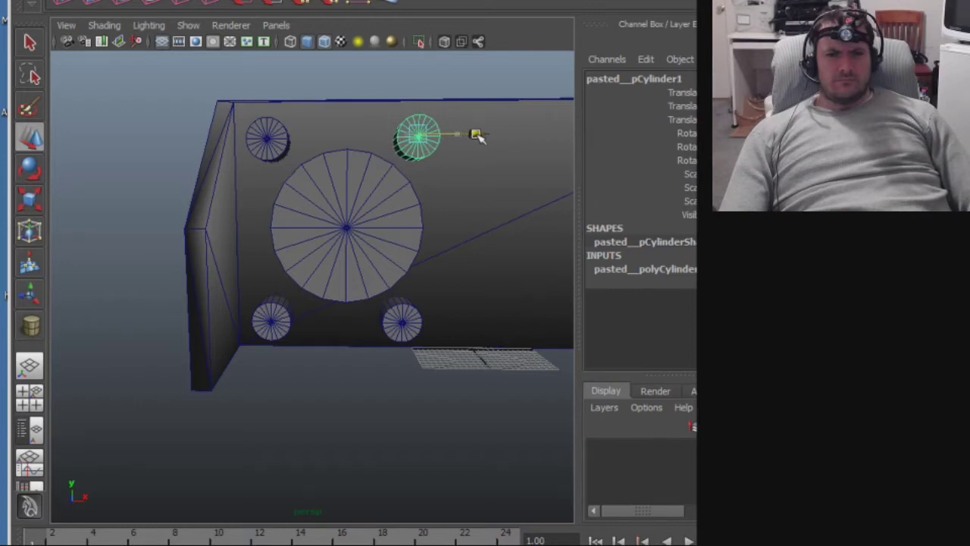
click(412, 329)
mouse_move(470, 319)
mouse_down()
mouse_move(464, 325)
mouse_move(475, 326)
mouse_up()
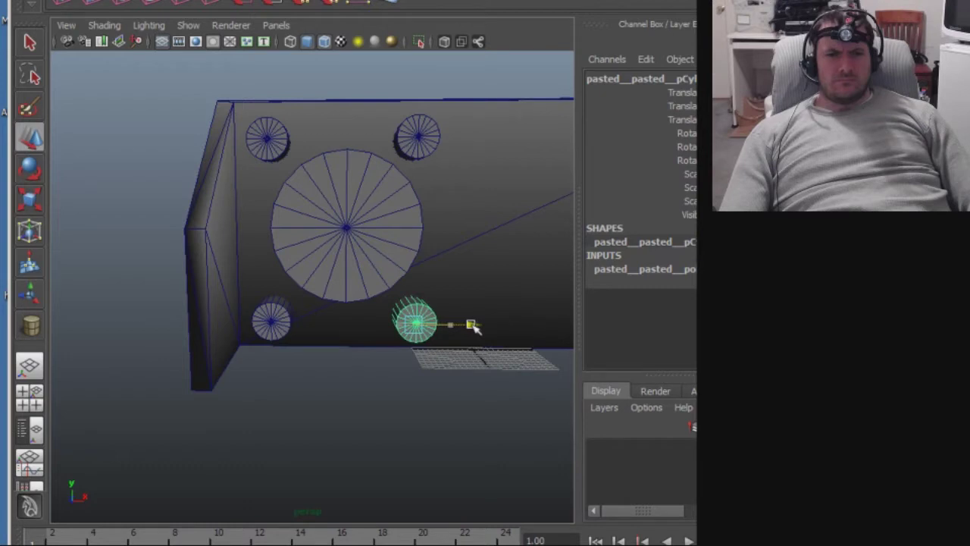
click(442, 426)
alt+middle_drag(442, 427, 388, 432)
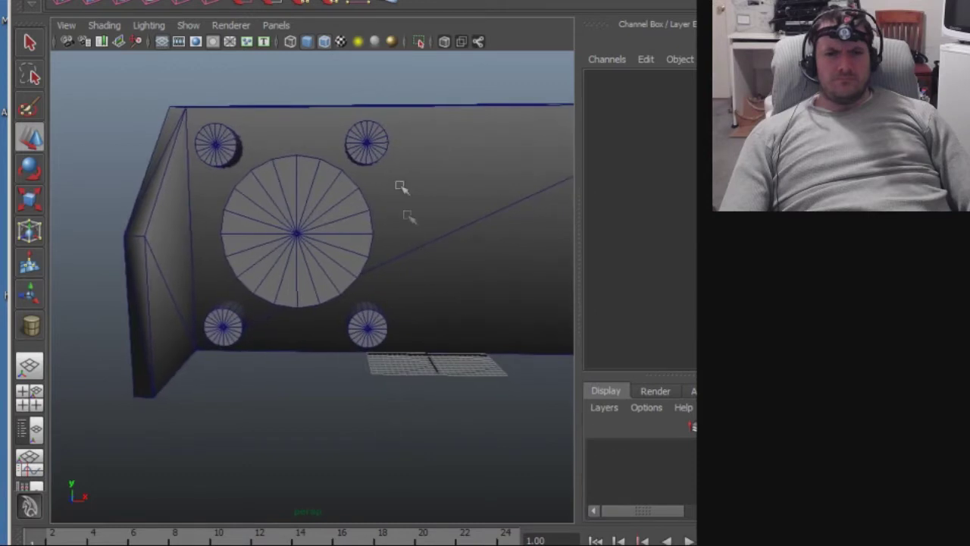
Select both small cylinders on the positive-X side and shift them together slightly further along positive X.
click(377, 147)
shift+click(385, 332)
drag(425, 329, 436, 333)
click(396, 403)
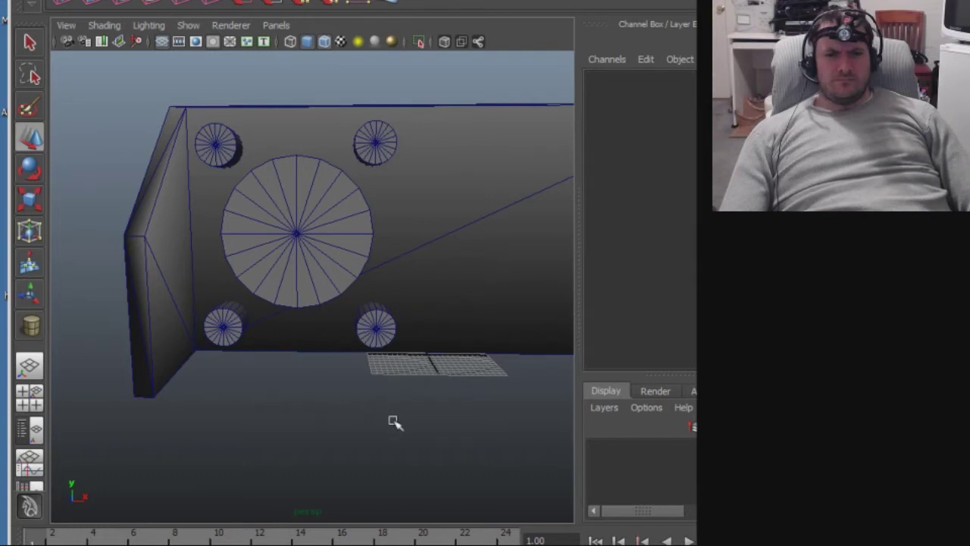
Select all four small cylinders and scale them up slightly and uniformly.
alt+right_drag(427, 424, 307, 409)
mouse_move(307, 409)
alt+middle_down()
mouse_move(293, 405)
mouse_move(318, 396)
alt+middle_up()
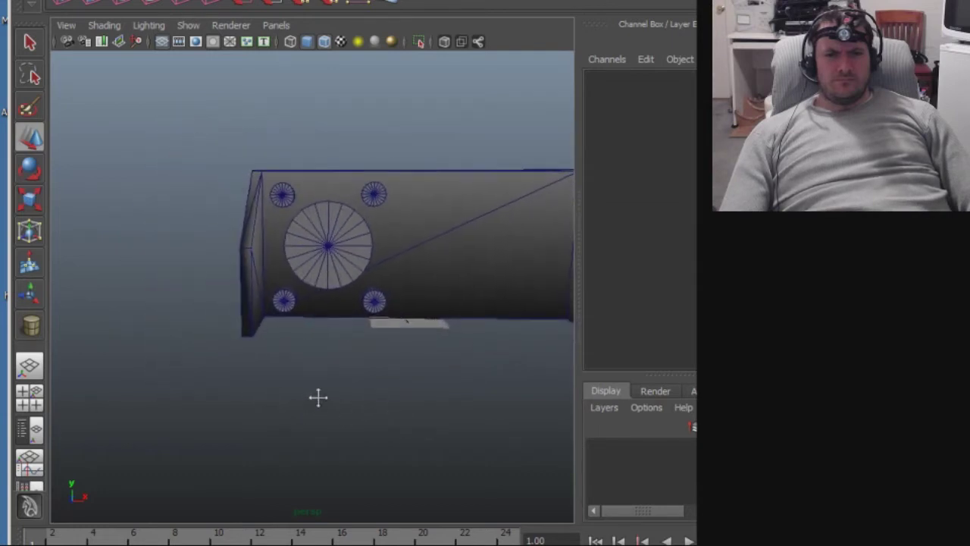
alt+right_drag(318, 396, 211, 382)
alt+drag(211, 382, 209, 369)
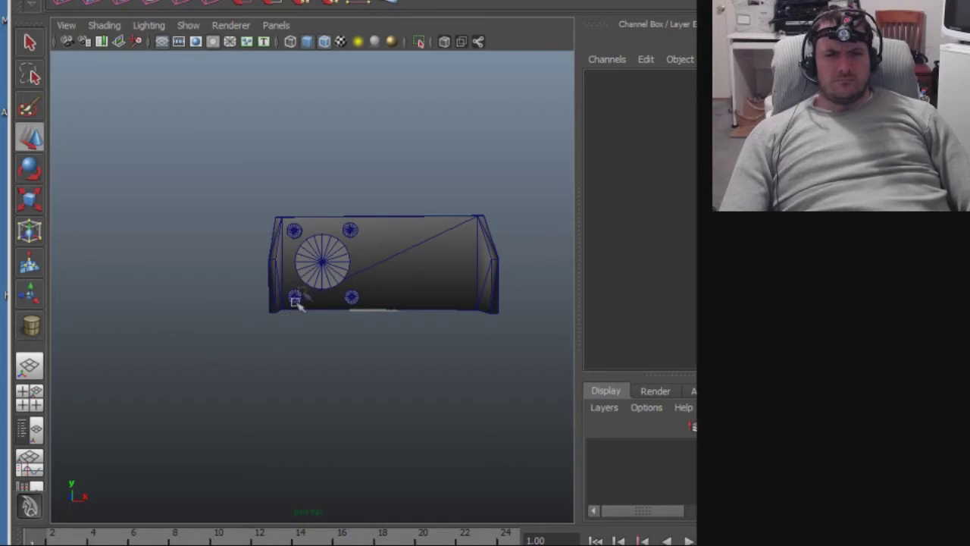
click(296, 230)
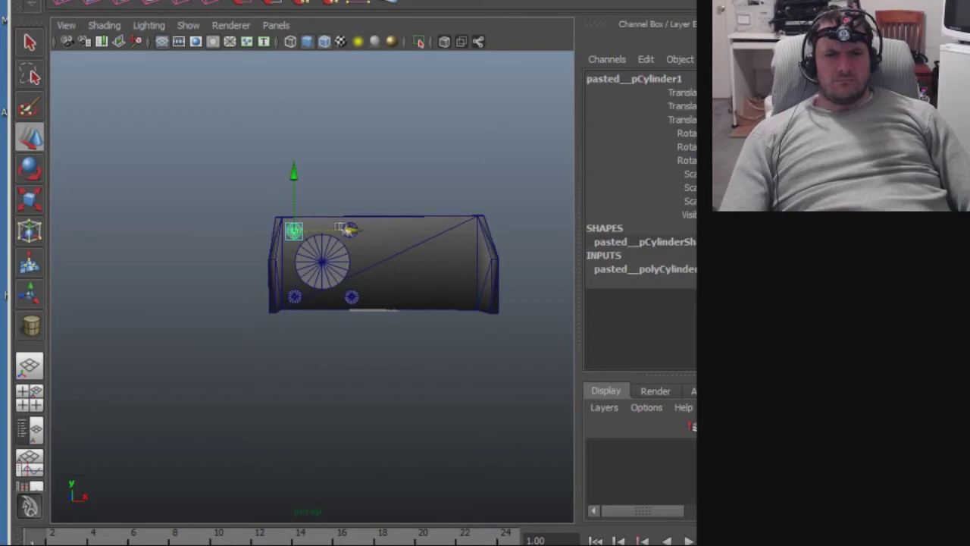
shift+click(351, 299)
shift+click(296, 298)
shift+click(350, 230)
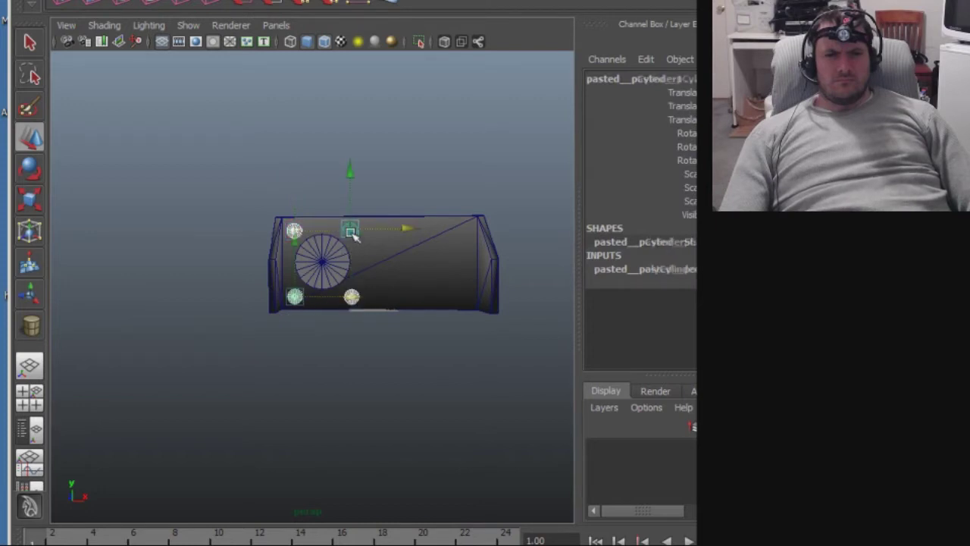
key(r)
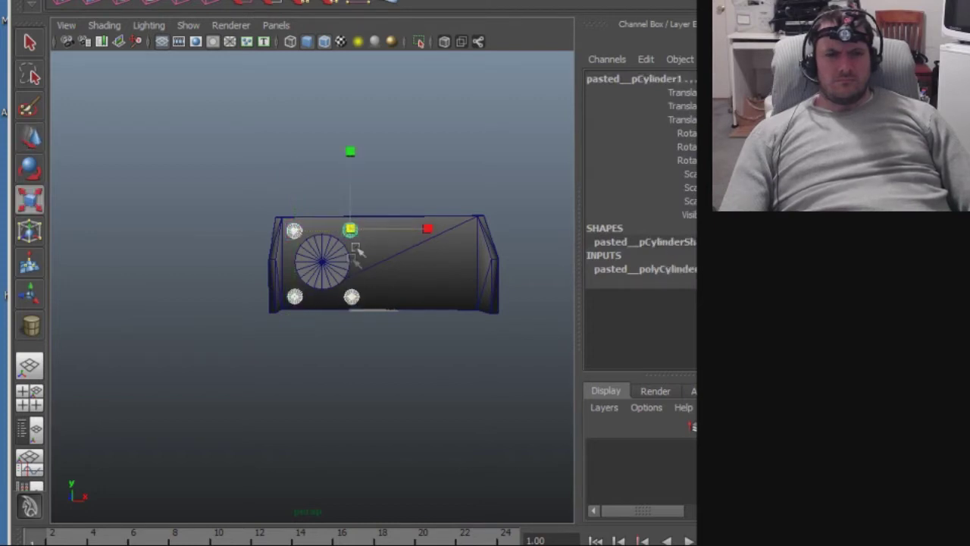
alt+drag(353, 267, 340, 299)
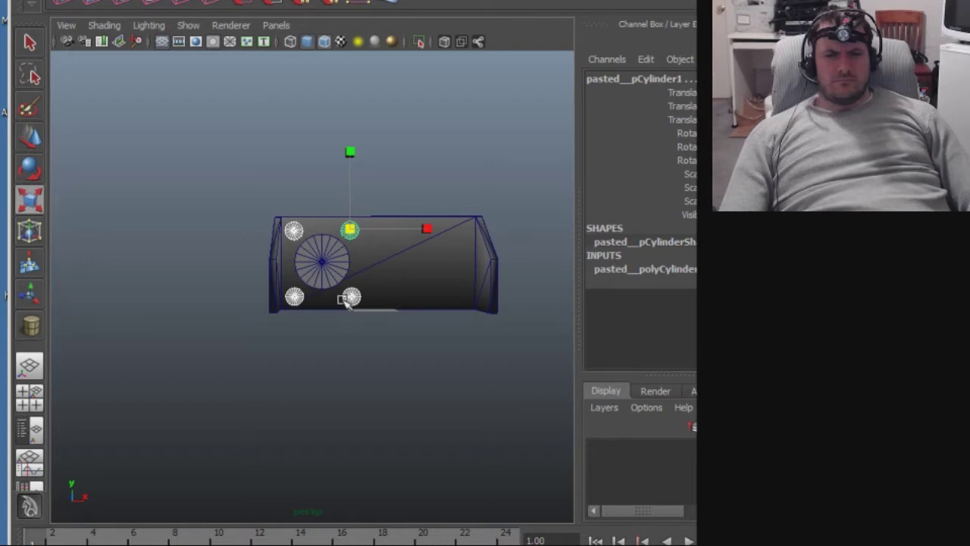
Stretch the large cylinder slightly along Y and lower it a little to center it between the small cylinders.
click(333, 272)
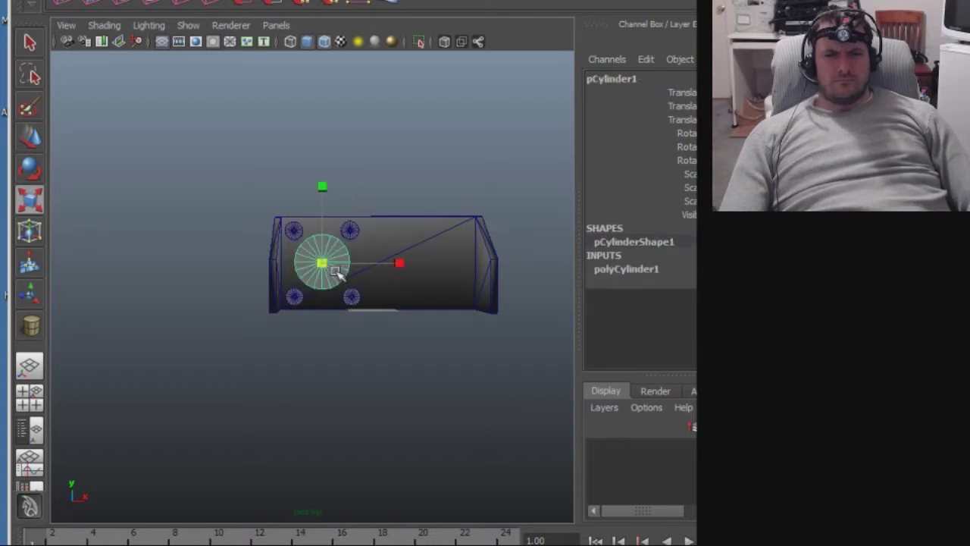
click(325, 185)
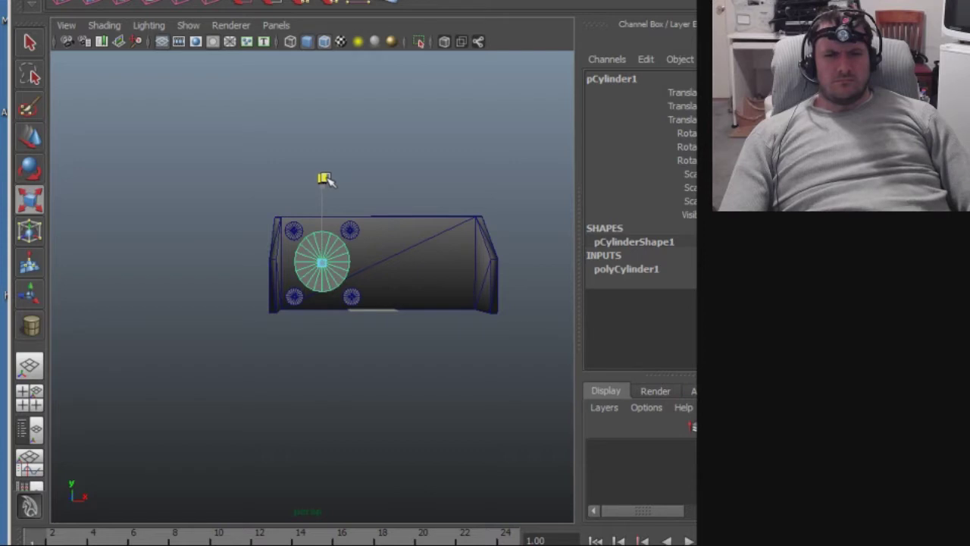
key(w)
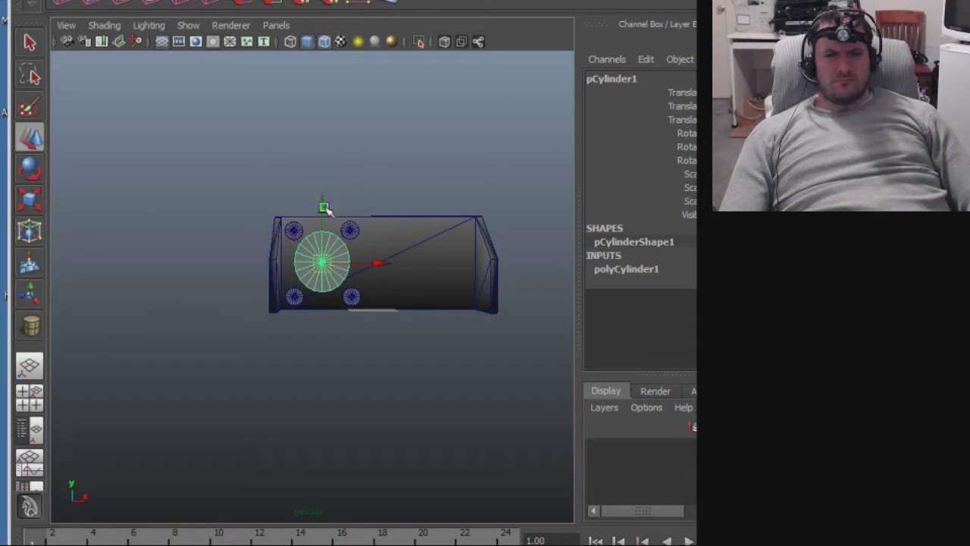
click(426, 393)
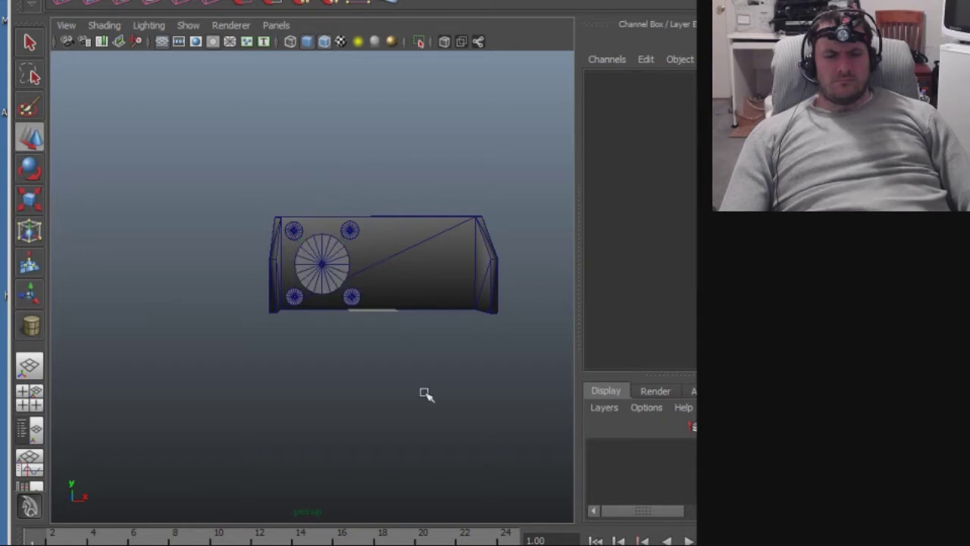
Examine how evenly the four small cylinders are spaced around the large one on the mesh's back wall.
alt+right_drag(433, 389, 332, 411)
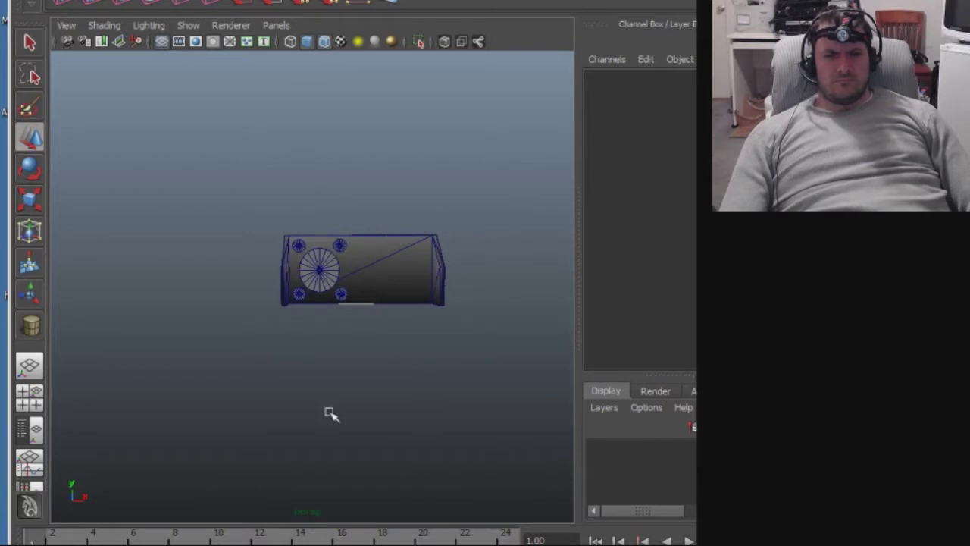
alt+right_drag(331, 411, 608, 442)
alt+drag(448, 430, 353, 444)
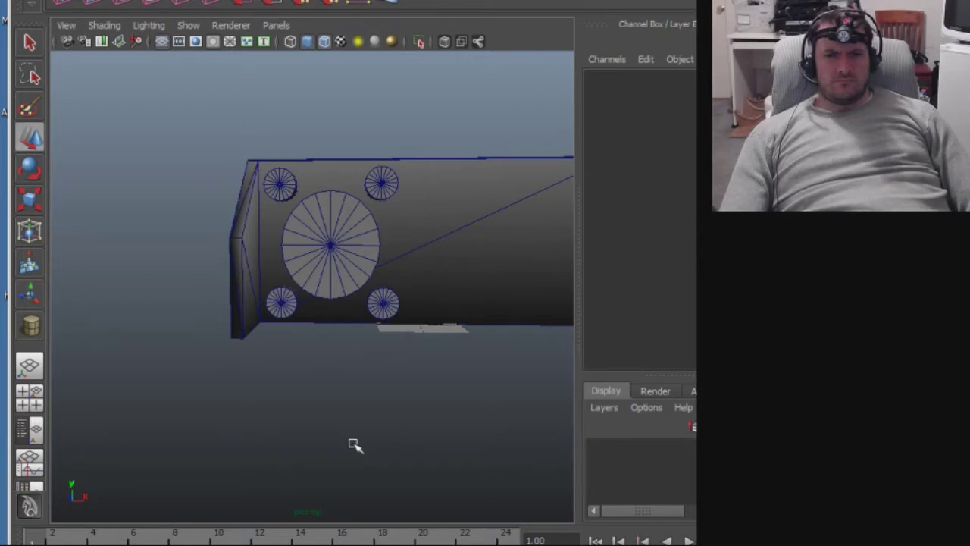
alt+middle_drag(403, 433, 343, 431)
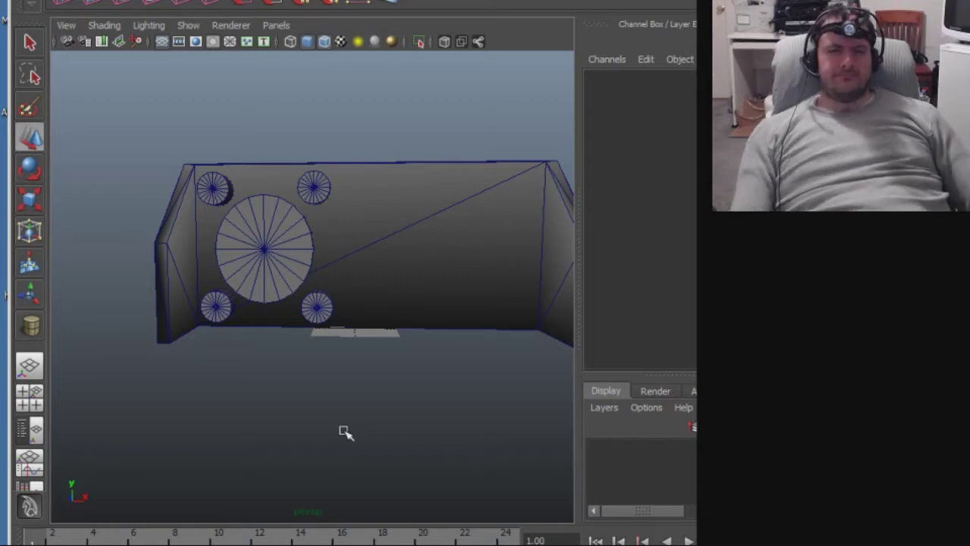
alt+middle_drag(321, 414, 367, 434)
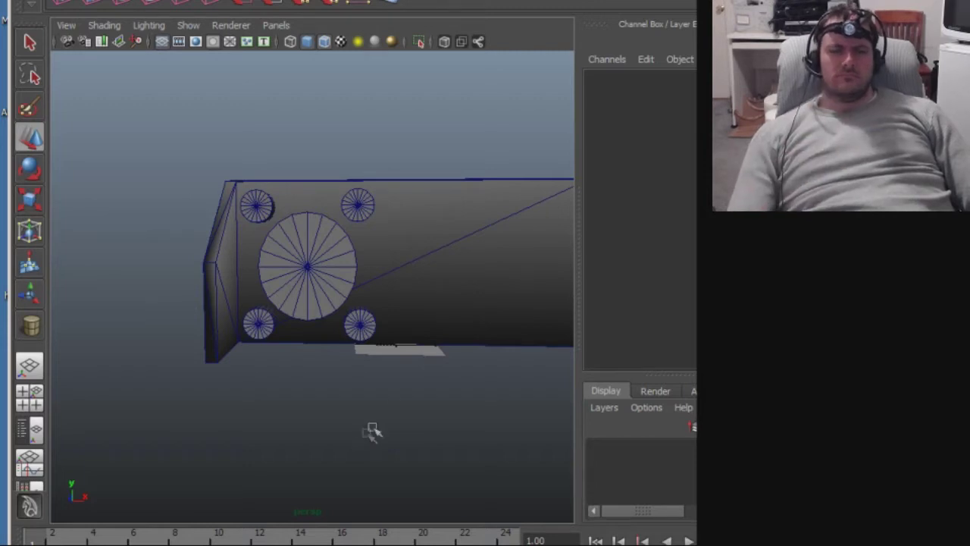
click(445, 279)
alt+middle_drag(403, 447, 448, 459)
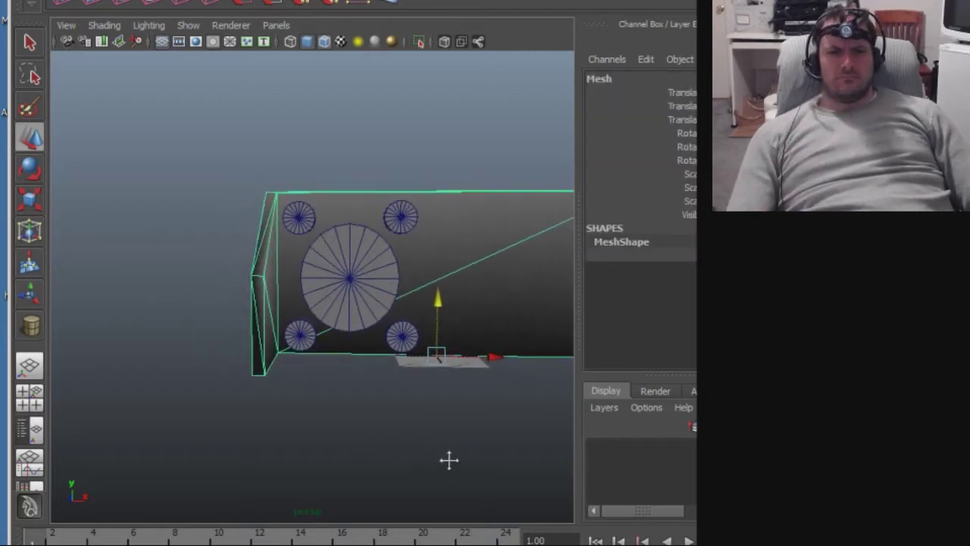
click(305, 335)
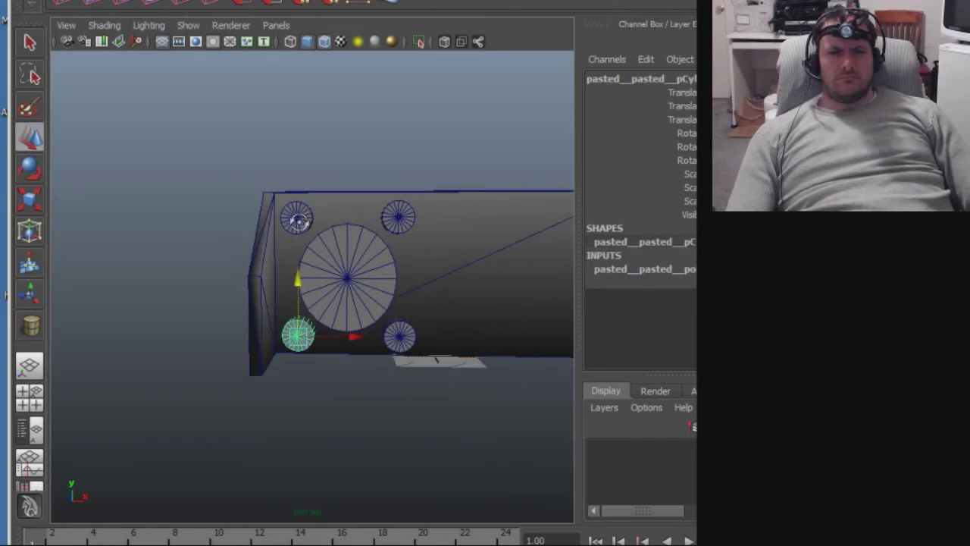
shift+click(341, 270)
shift+click(297, 218)
shift+click(398, 217)
shift+click(400, 335)
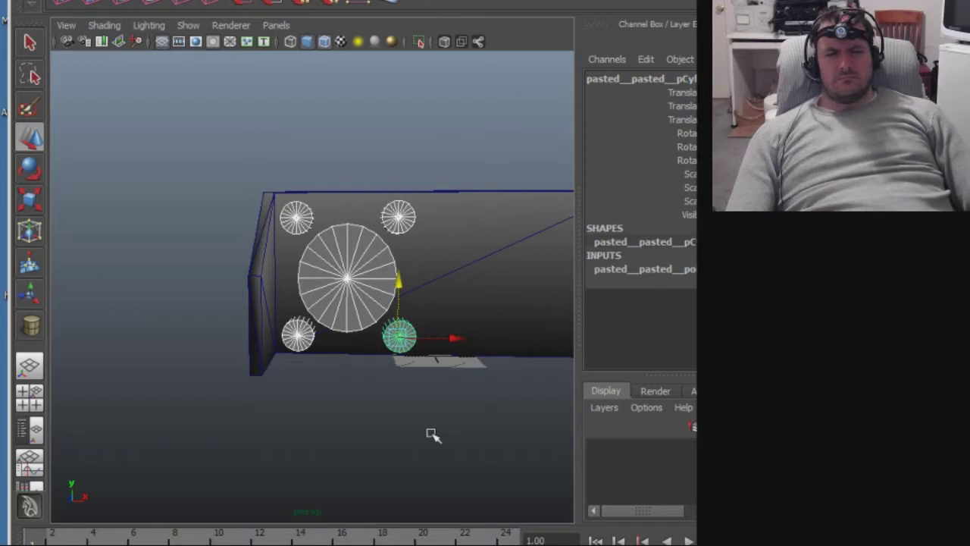
mouse_move(431, 433)
alt+mouse_down()
mouse_move(427, 418)
mouse_move(444, 429)
mouse_move(432, 427)
alt+mouse_up()
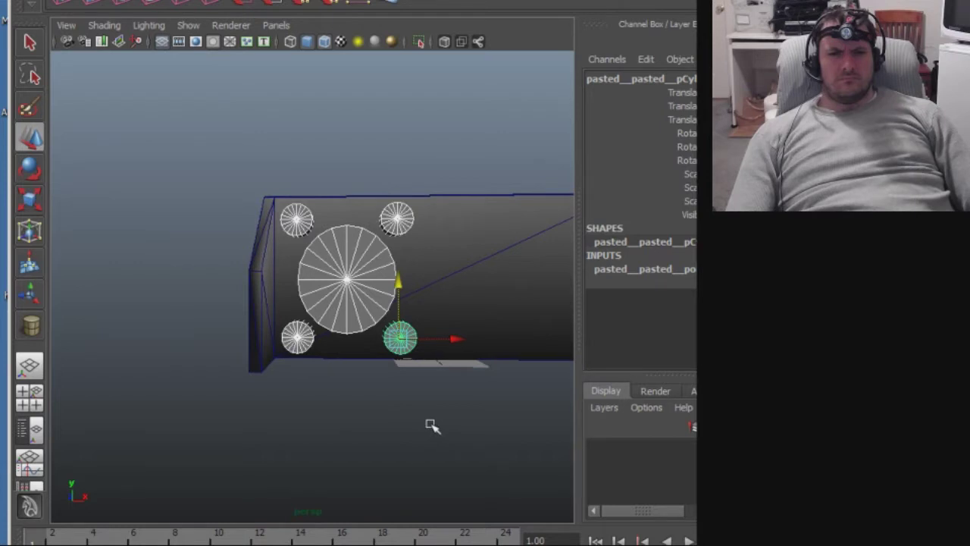
Select the large cylinder and the two small ones on its positive-X side and shift them together slightly along positive X.
click(374, 297)
click(405, 224)
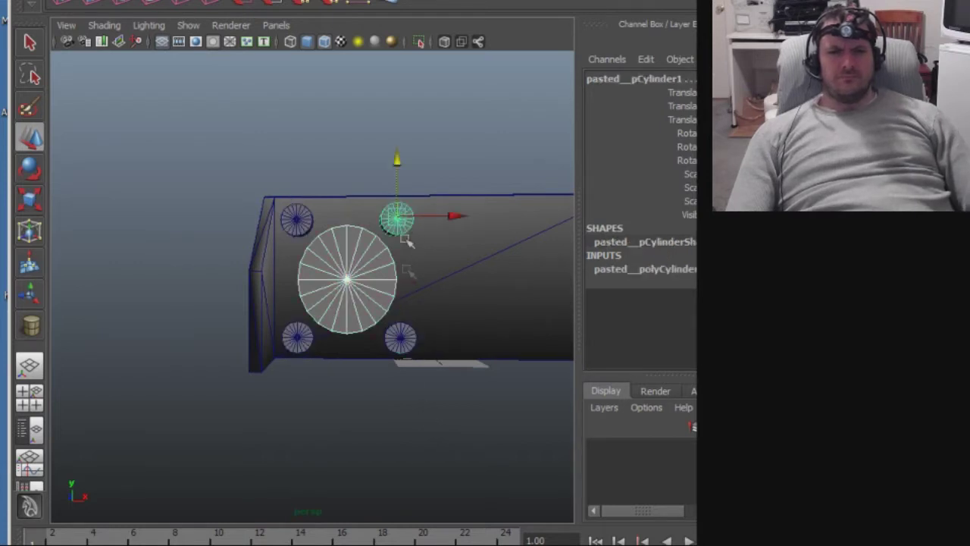
shift+click(401, 338)
drag(455, 339, 462, 342)
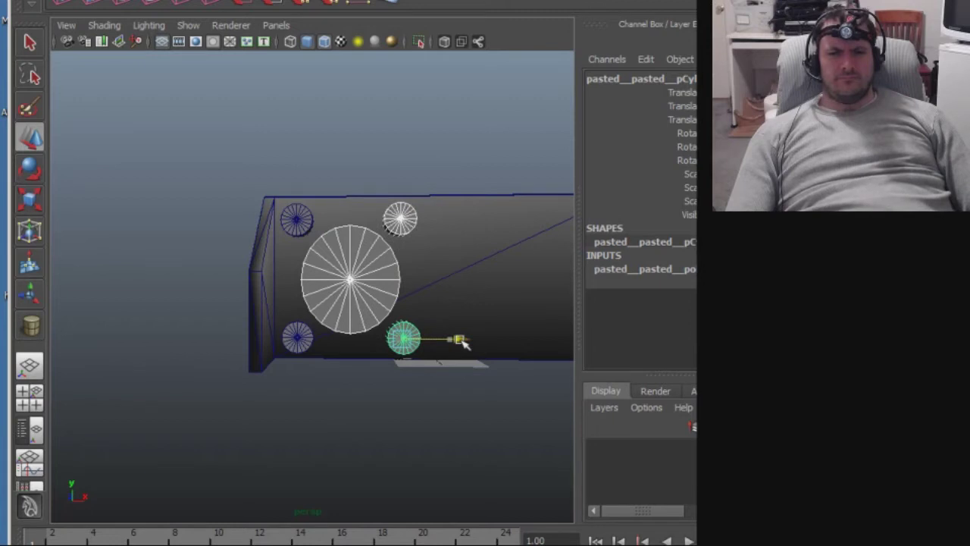
drag(464, 342, 467, 344)
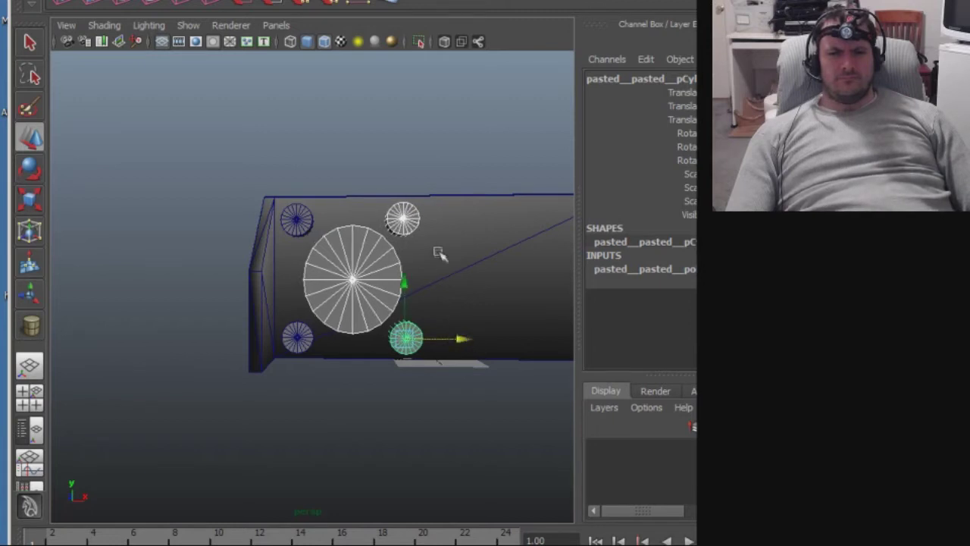
Move only the two small cylinders on the positive-X side slightly further along positive X, away from the large cylinder.
click(402, 218)
shift+click(419, 332)
drag(464, 338, 472, 343)
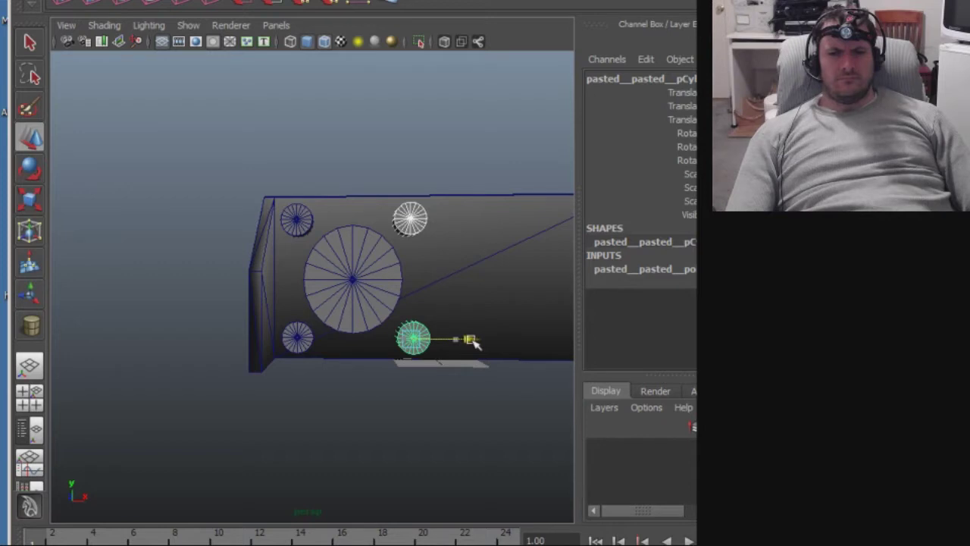
click(478, 433)
alt+drag(478, 435, 405, 445)
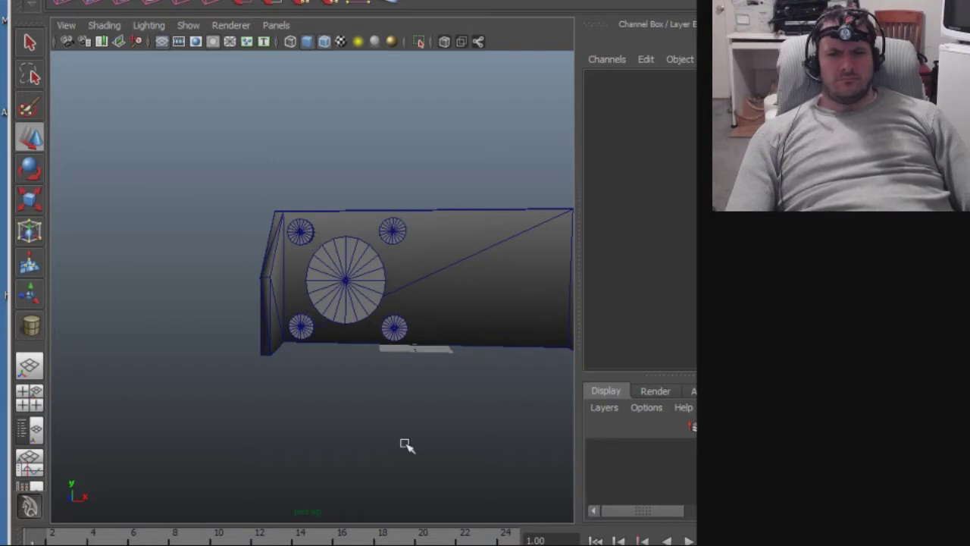
Enlarge the four small cylinders together slightly with a uniform scale, leaving the large cylinder out.
click(303, 328)
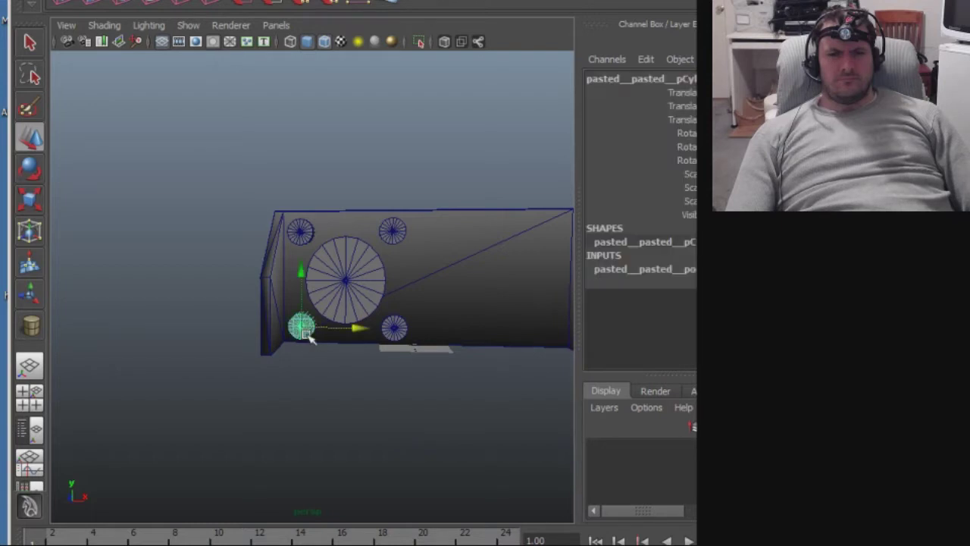
shift+click(300, 232)
shift+click(401, 234)
shift+click(396, 330)
key(r)
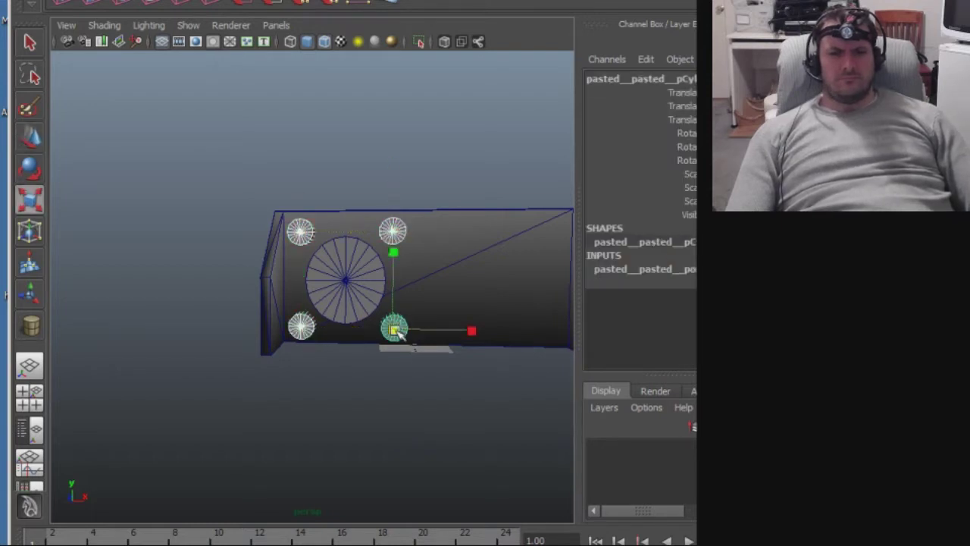
alt+drag(396, 331, 416, 341)
drag(384, 308, 394, 314)
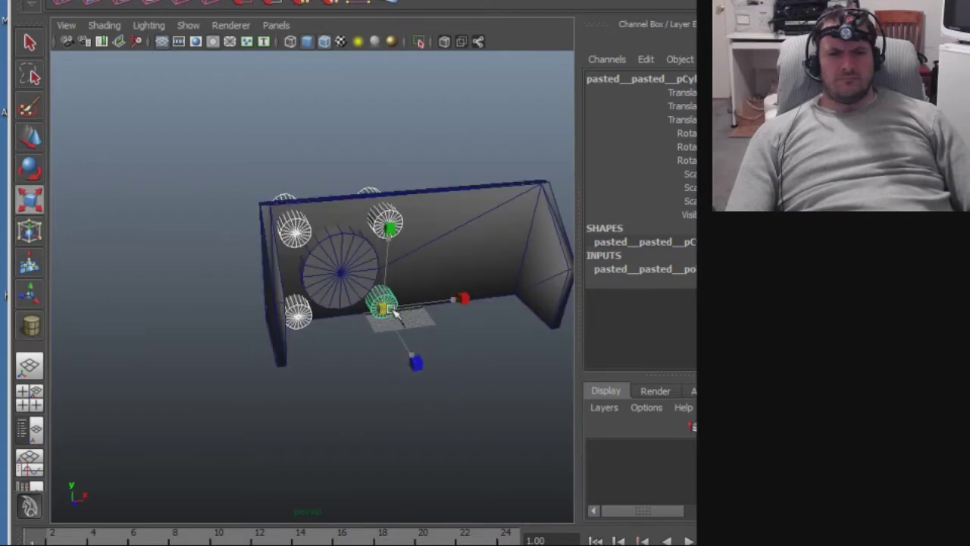
click(352, 340)
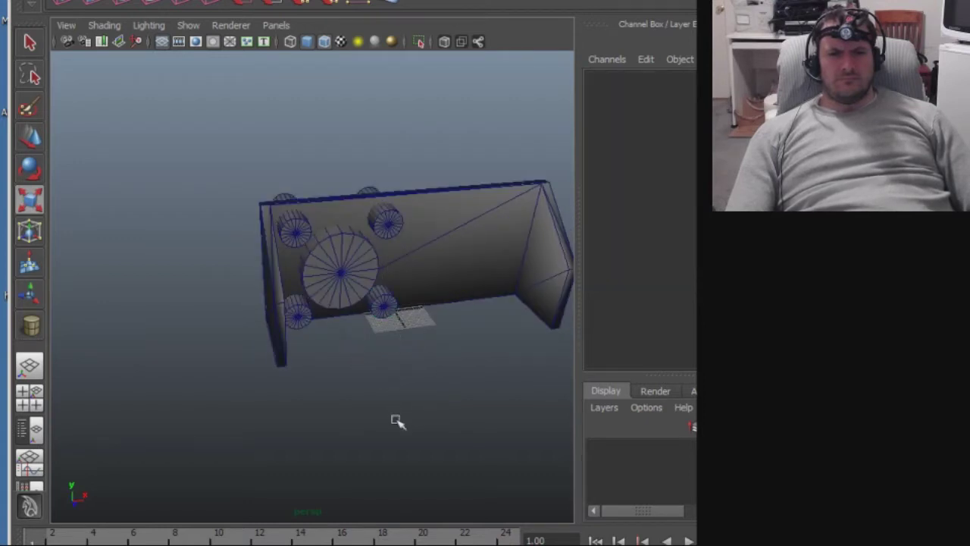
alt+drag(397, 418, 362, 383)
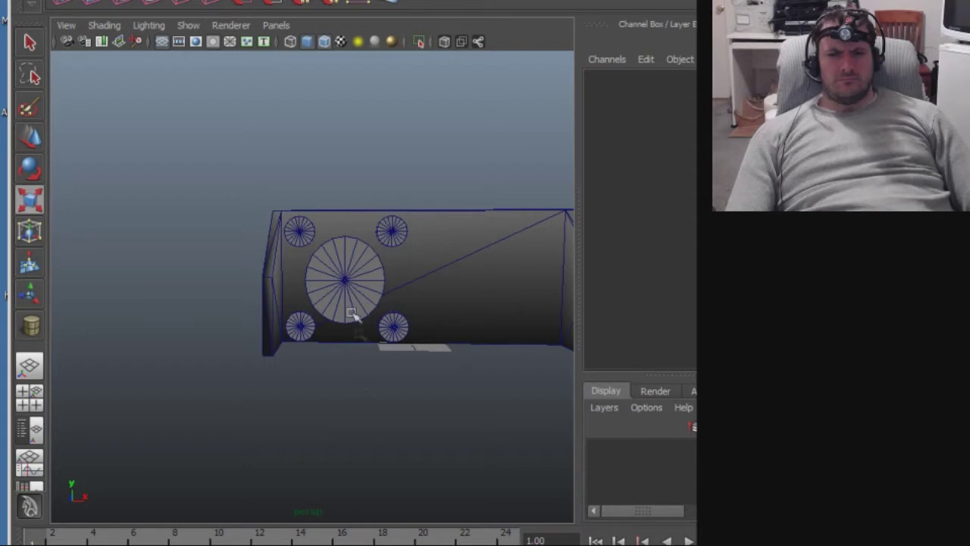
Select all five cylinders and shift the whole group slightly along positive X, away from the mesh's negative-X end wall.
click(301, 231)
shift+click(299, 325)
shift+click(375, 262)
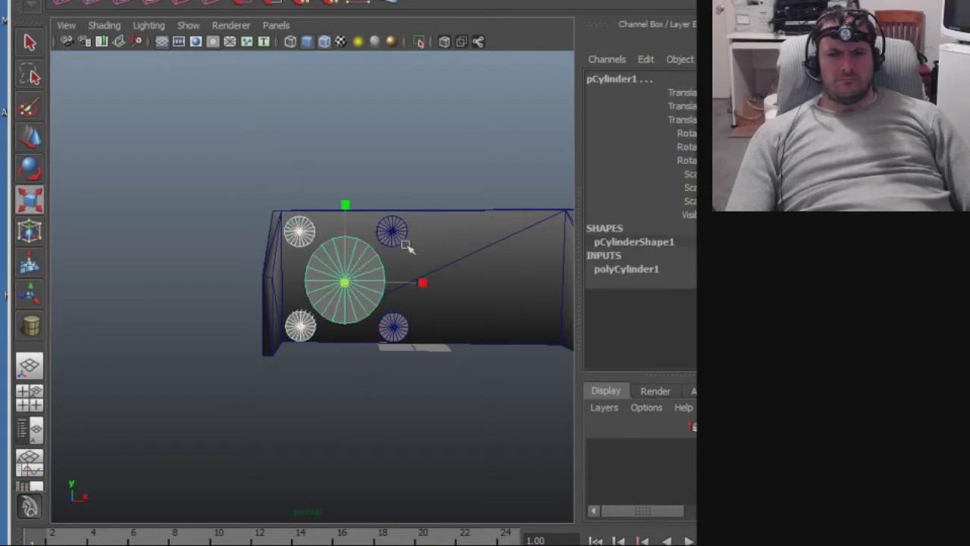
click(403, 240)
click(394, 326)
key(q)
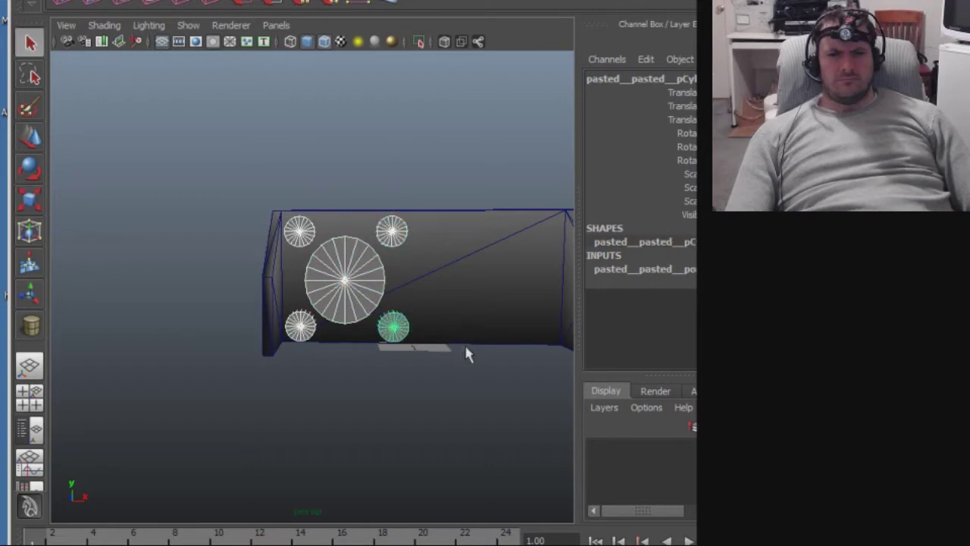
key(w)
alt+drag(461, 343, 470, 374)
alt+drag(435, 314, 440, 369)
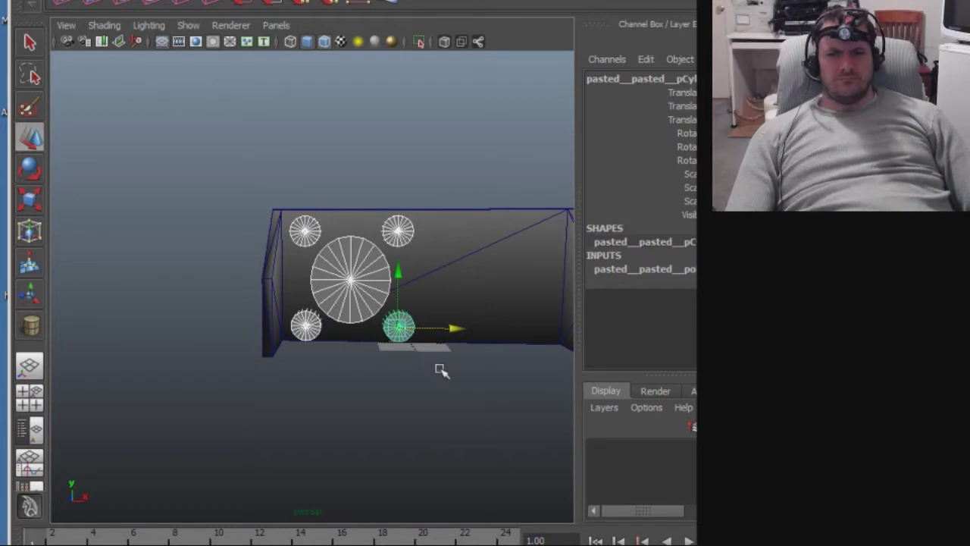
click(438, 385)
Examine the five-cylinder arrangement from both sides of the mesh's back wall.
alt+drag(432, 429, 421, 429)
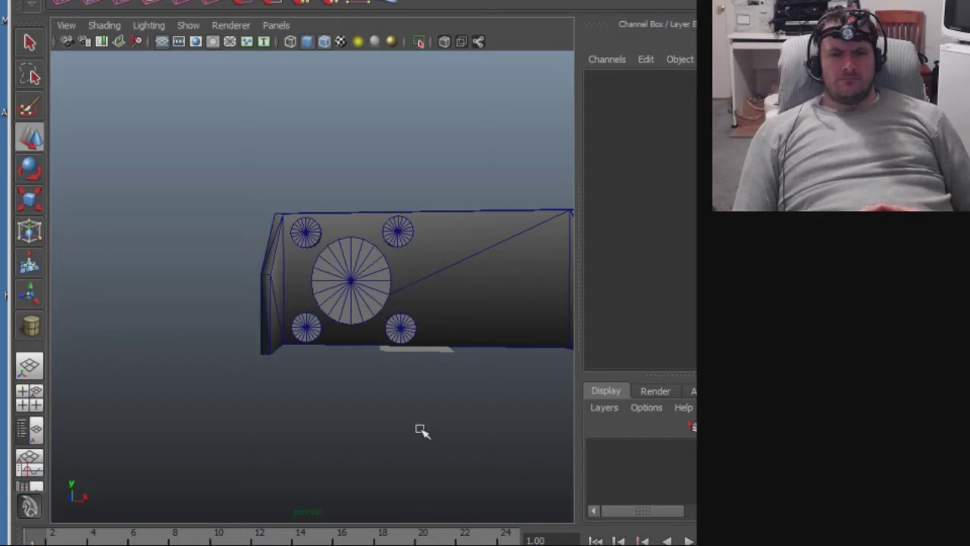
alt+drag(283, 444, 154, 303)
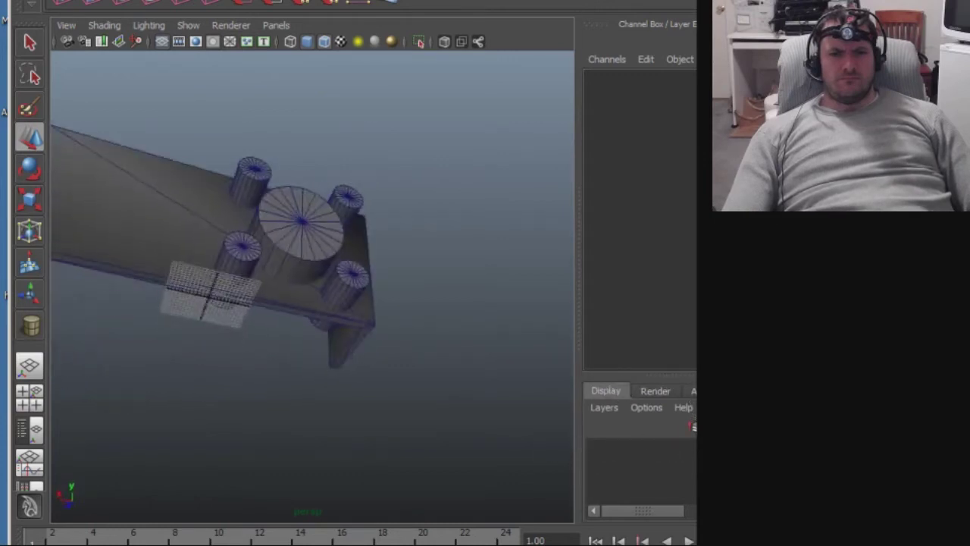
alt+drag(576, 424, 680, 446)
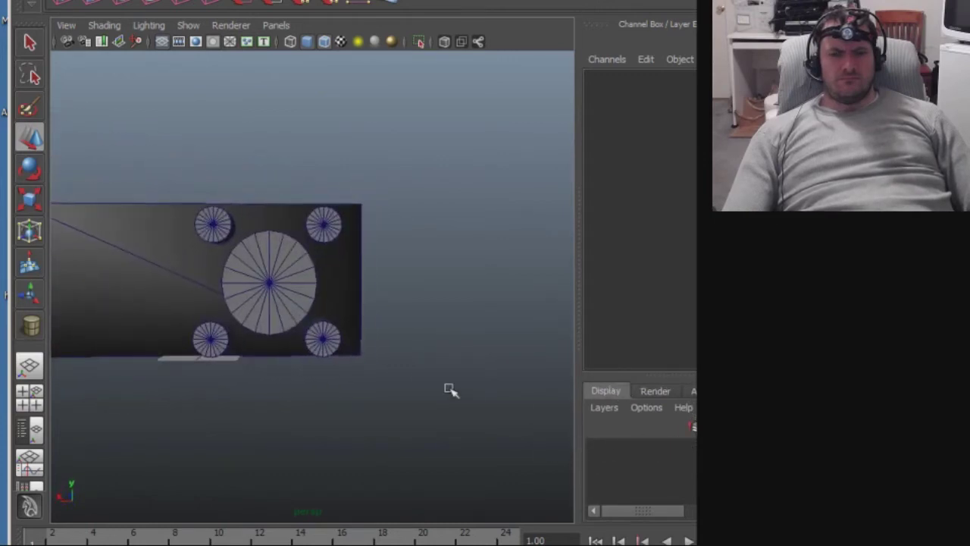
click(327, 341)
shift+click(256, 268)
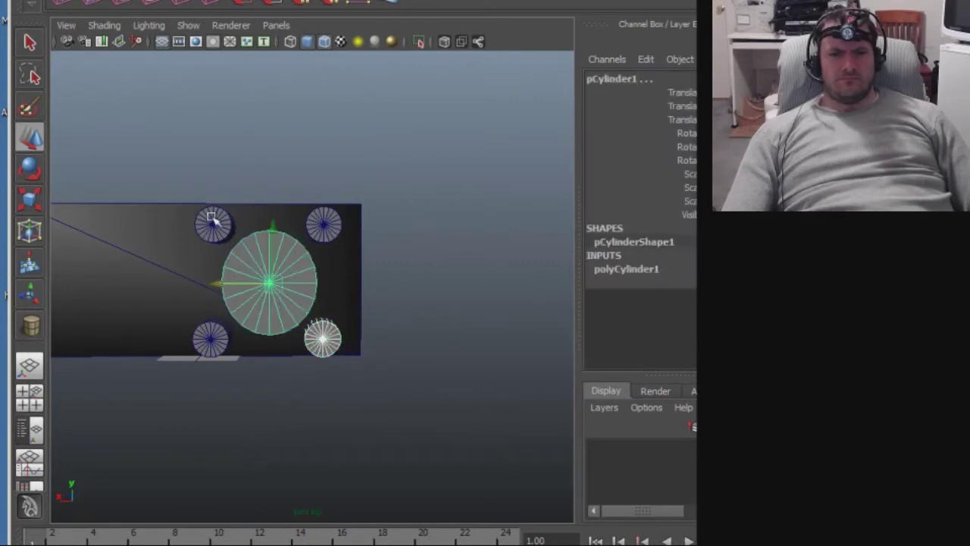
shift+click(213, 221)
shift+click(209, 339)
shift+right_drag(210, 339, 130, 282)
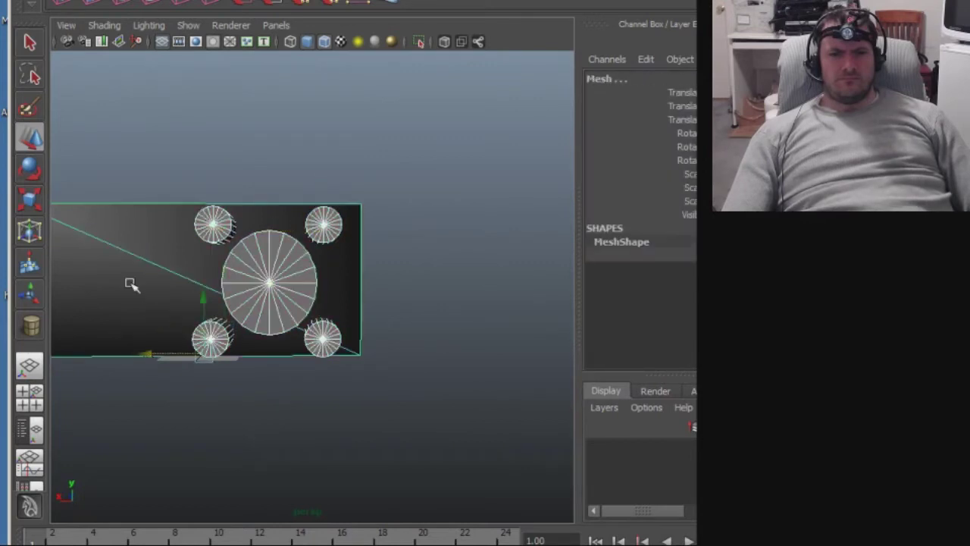
drag(219, 296, 274, 398)
click(220, 409)
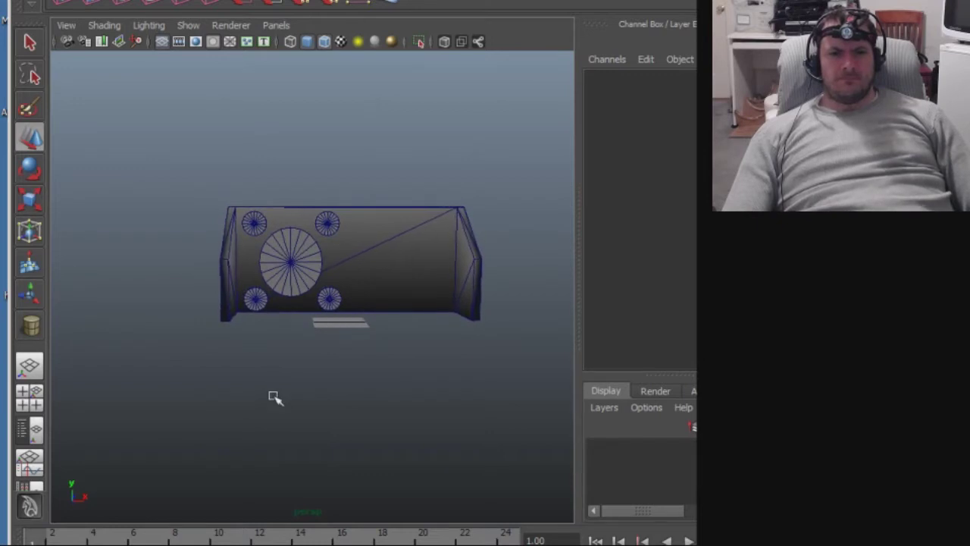
alt+drag(275, 396, 269, 397)
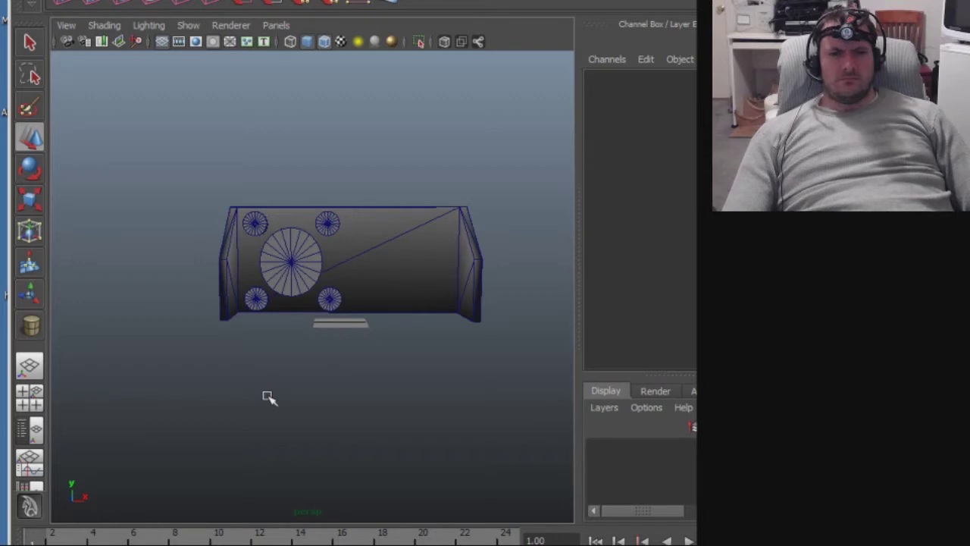
alt+middle_drag(269, 397, 277, 399)
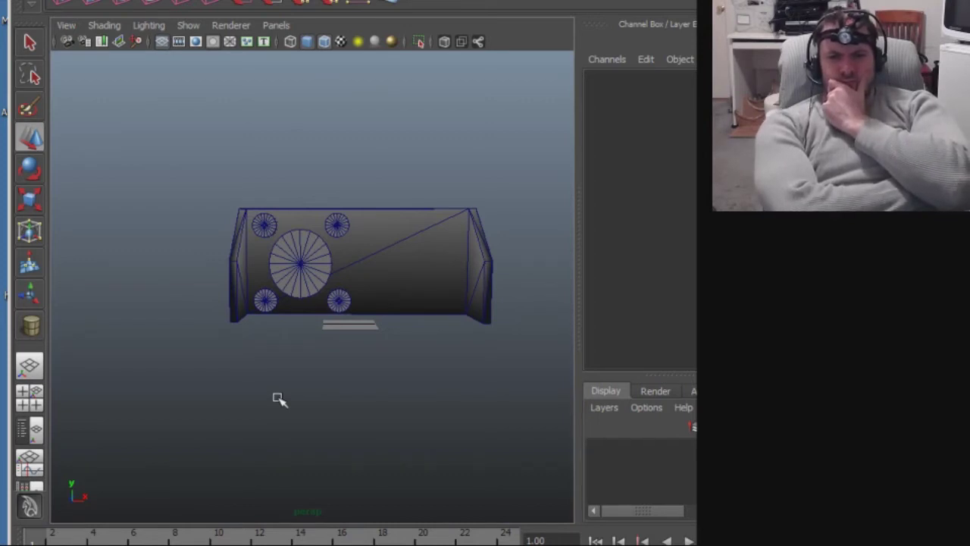
Duplicate all five cylinders and move the copies along positive X to the other half of the back wall.
click(339, 301)
shift+click(295, 272)
shift+click(265, 227)
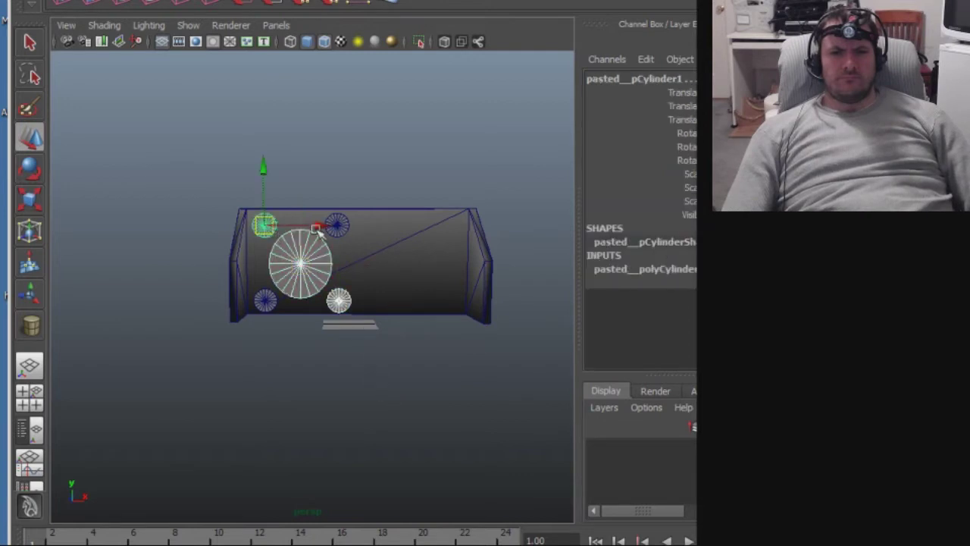
shift+click(337, 225)
shift+click(265, 303)
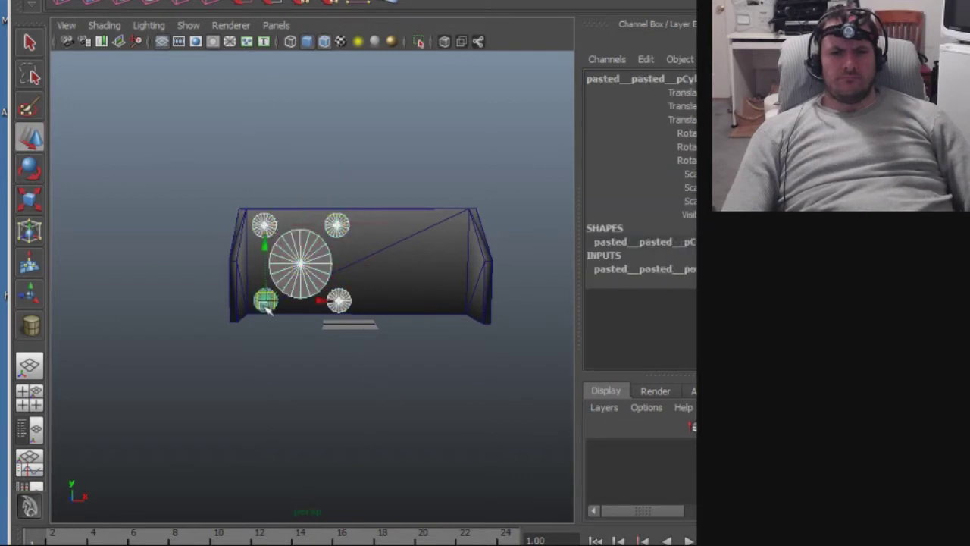
alt+drag(389, 385, 379, 408)
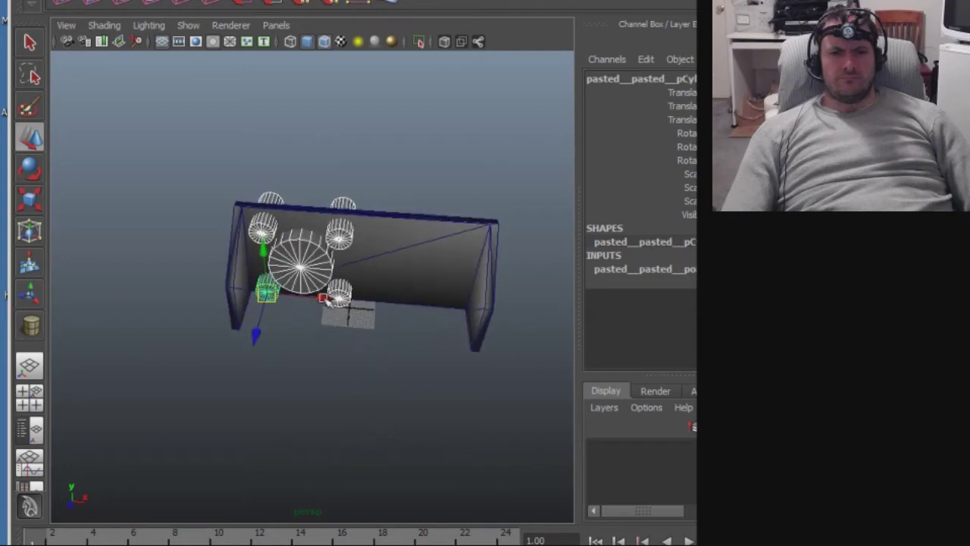
key(ctrl+d)
drag(266, 293, 430, 313)
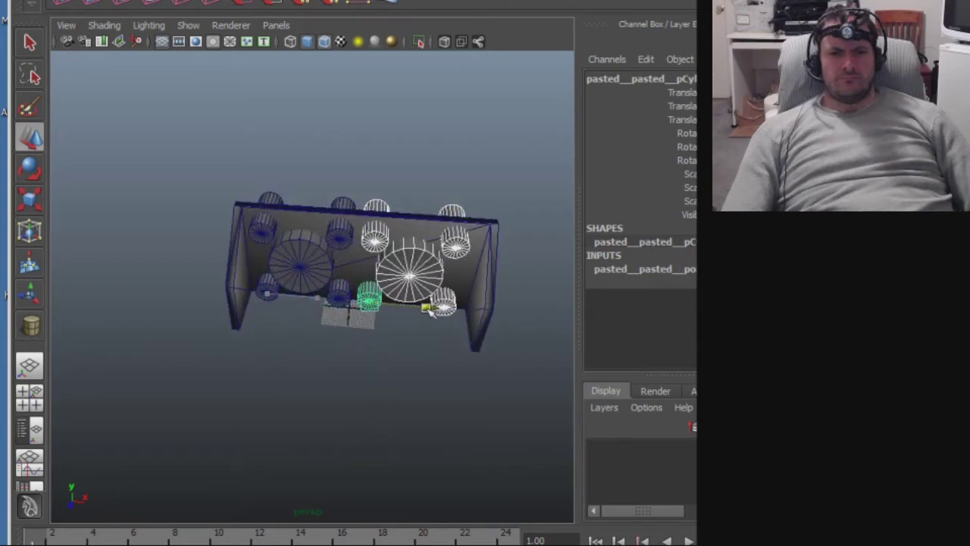
drag(429, 312, 429, 312)
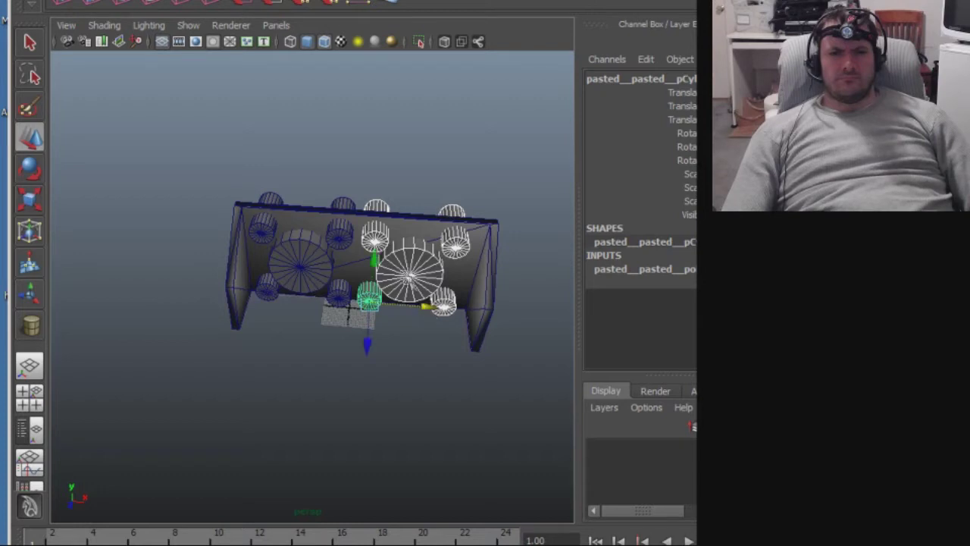
Delete the copied group's two small cylinders nearest the middle of the back wall.
click(383, 241)
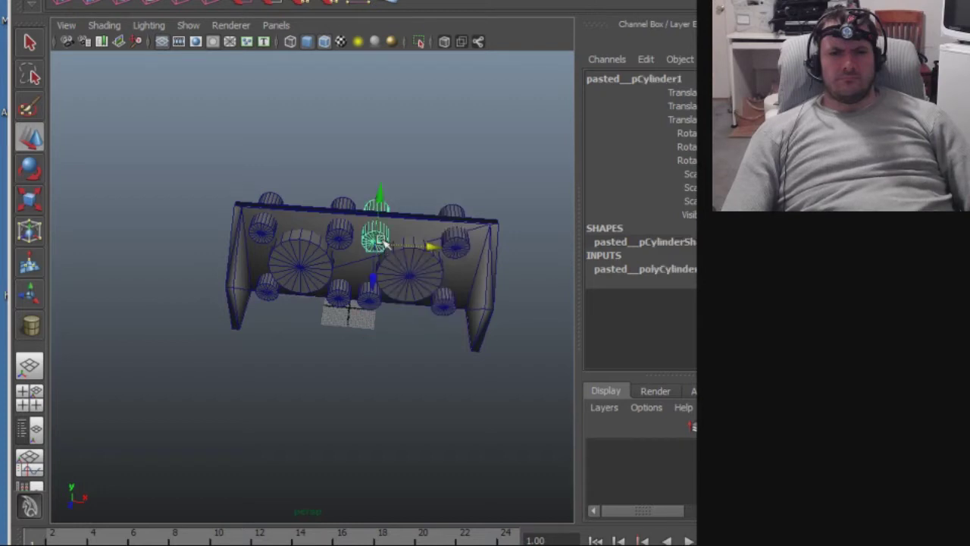
click(372, 303)
click(370, 298)
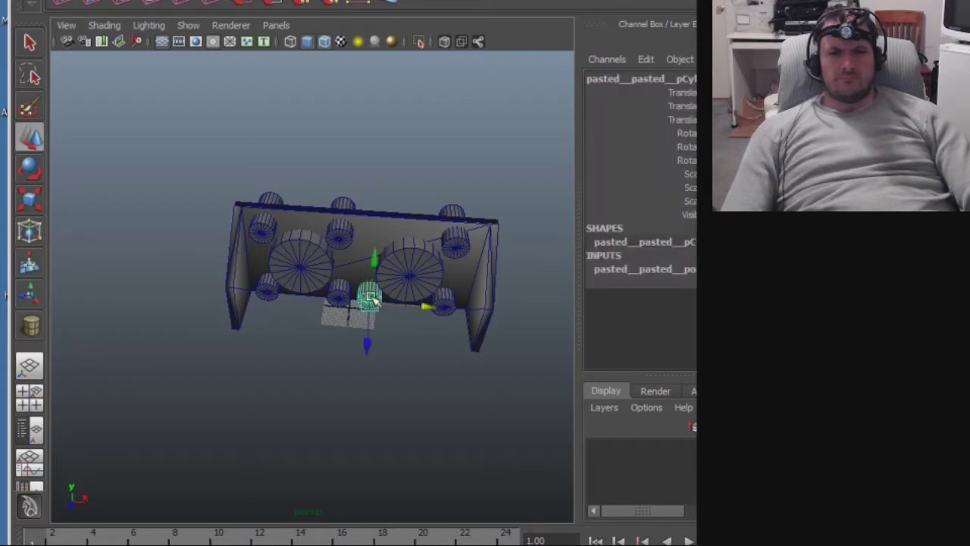
Select the copied group's large cylinder and two remaining small ones and shift them along negative X toward the first group.
click(407, 279)
shift+click(454, 245)
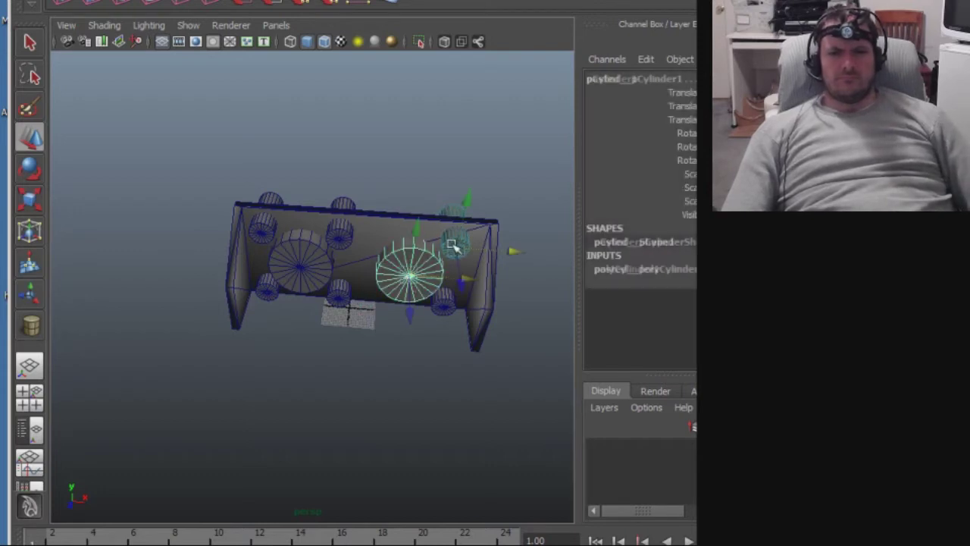
click(444, 307)
drag(497, 312, 465, 351)
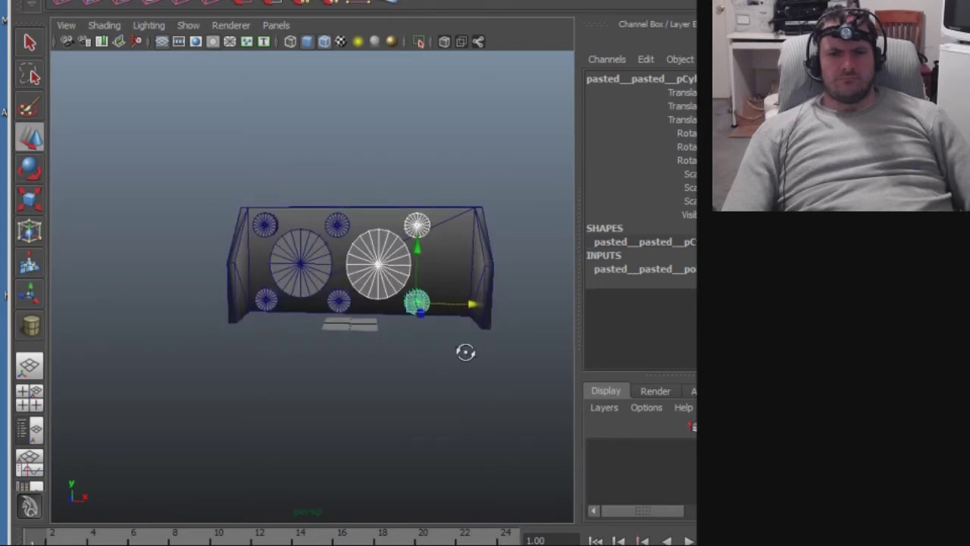
click(459, 390)
alt+middle_drag(396, 413, 399, 395)
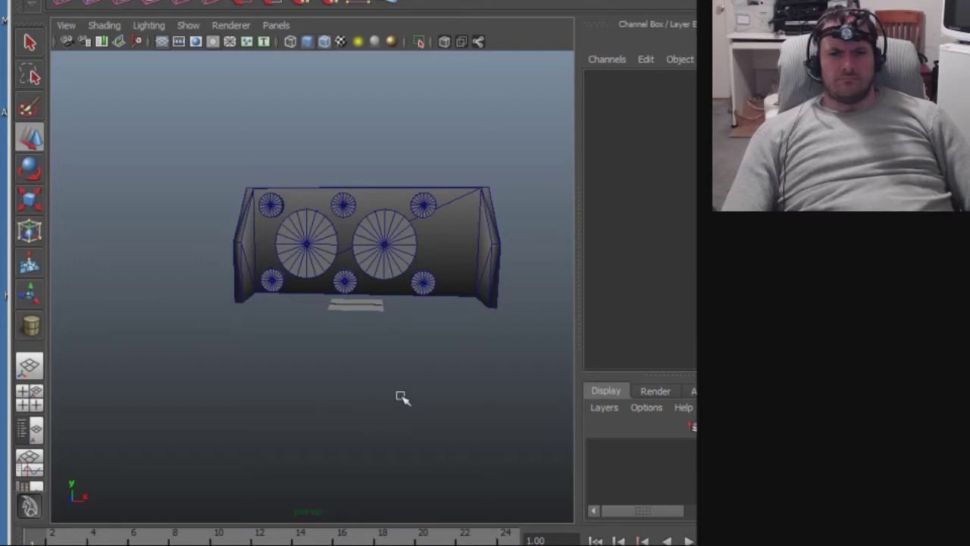
Duplicate the large cylinder nearest positive X, move one along positive X and the other slightly along negative X to form a row of three.
click(397, 255)
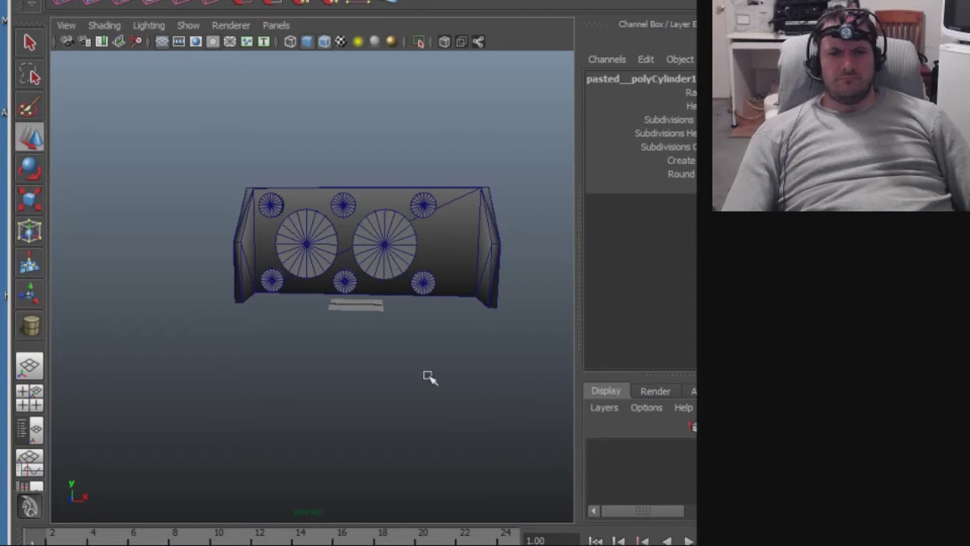
click(388, 257)
drag(444, 249, 494, 248)
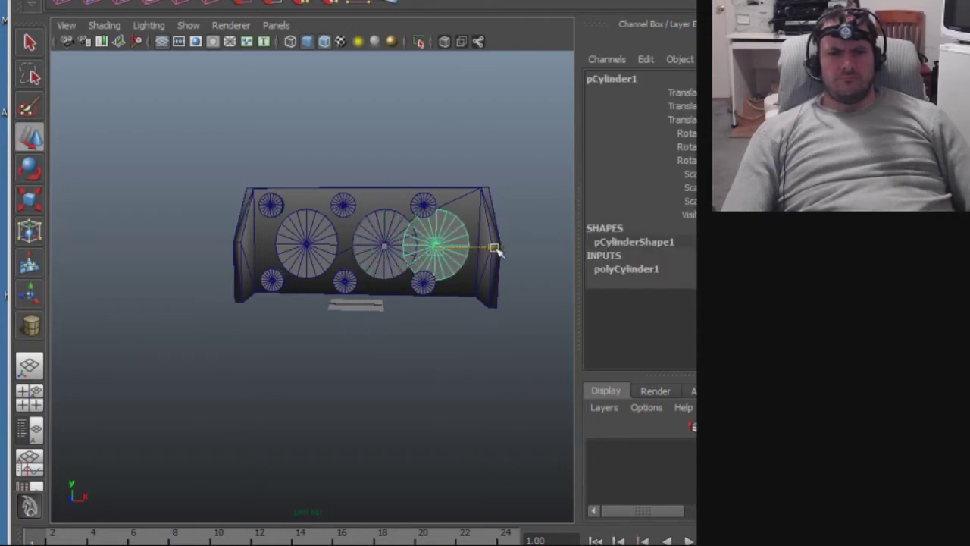
shift+click(364, 247)
drag(432, 253, 418, 248)
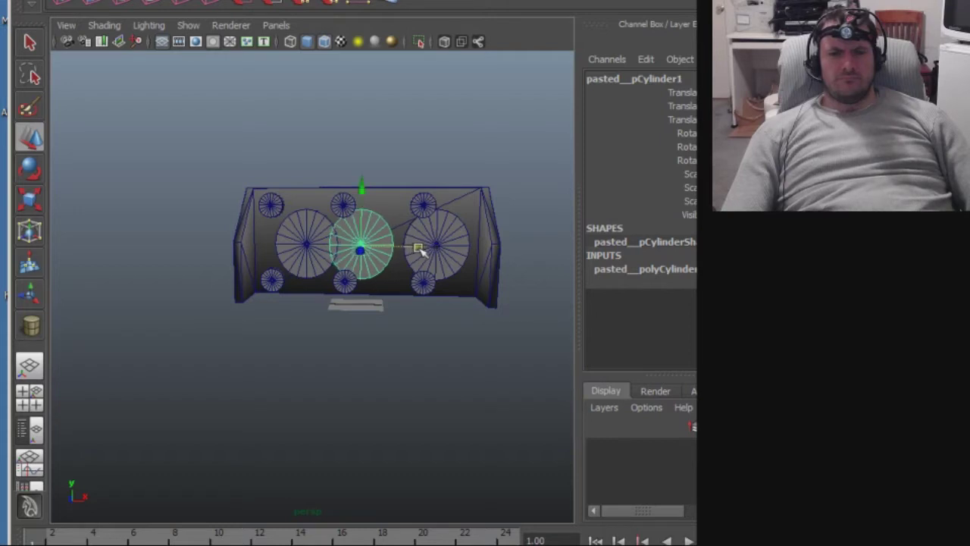
Select all three large cylinders and shrink them slightly with a uniform scale.
shift+click(437, 246)
shift+click(303, 244)
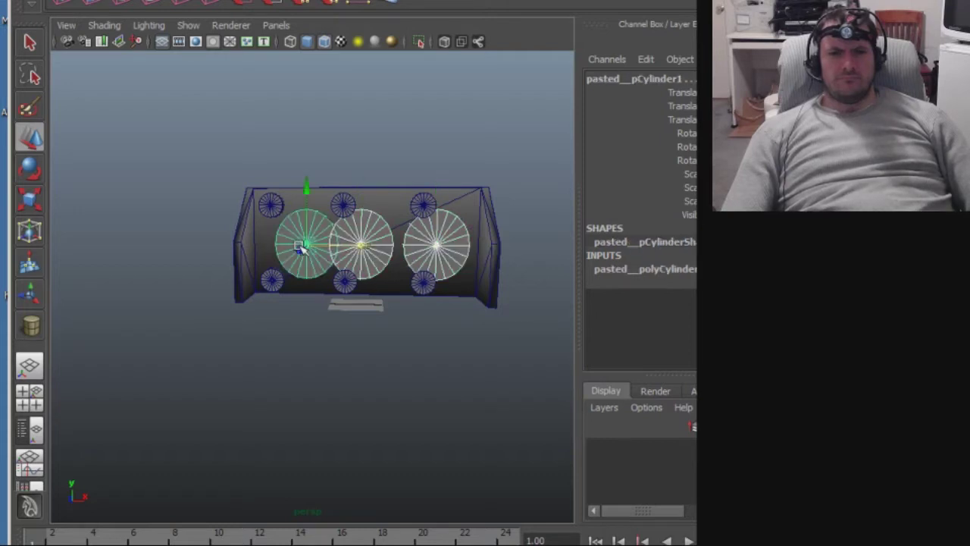
key(t)
key(w)
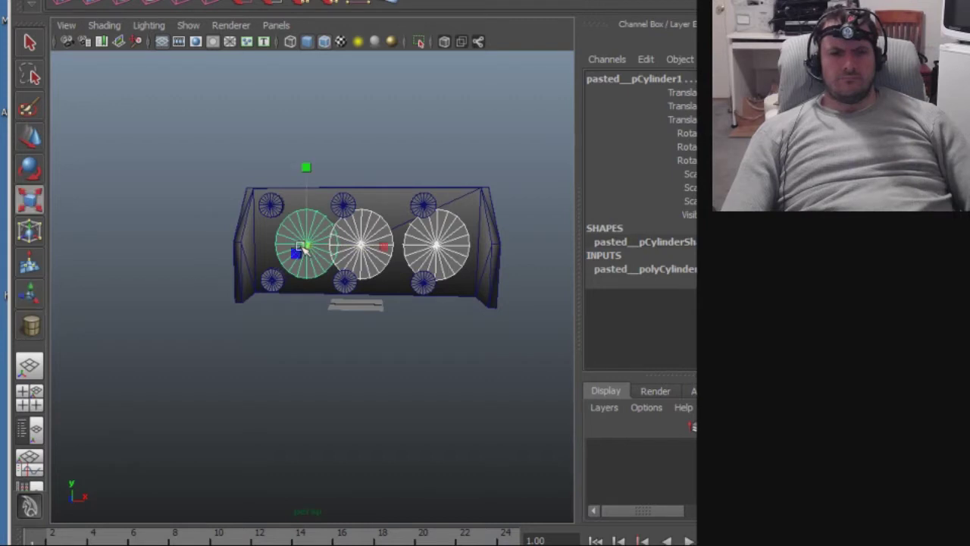
alt+drag(331, 300, 364, 342)
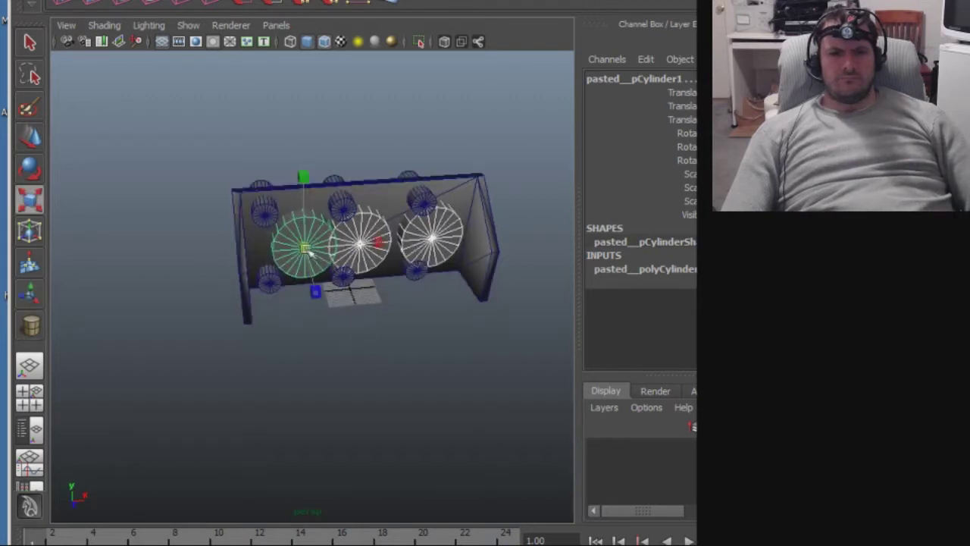
alt+drag(331, 340, 316, 314)
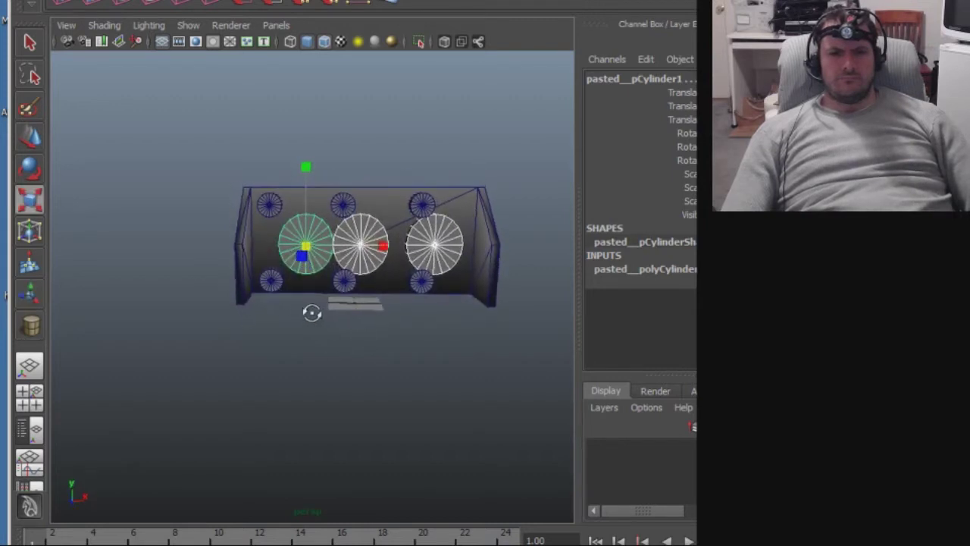
Spread the large cylinders apart, moving the middle one slightly along positive X and the negative-X one slightly along negative X.
key(w)
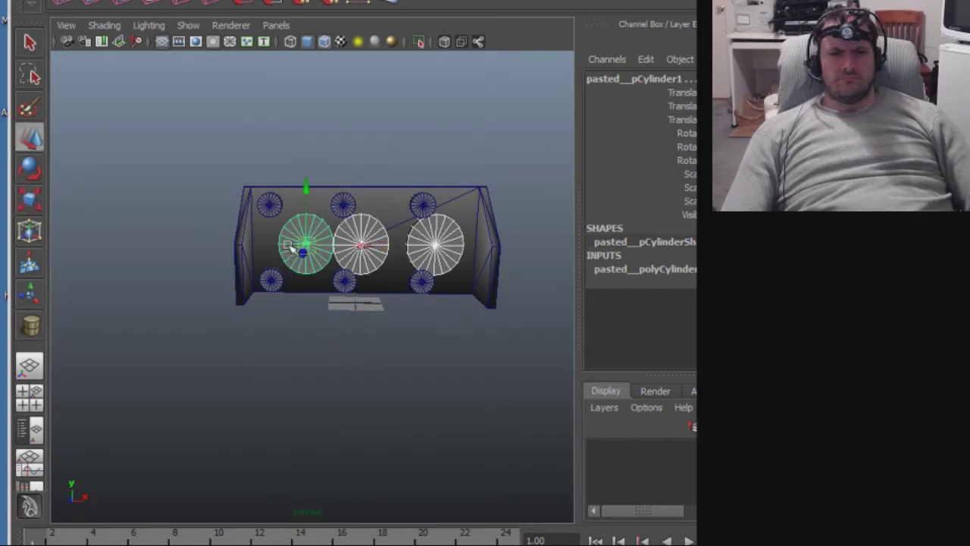
click(290, 244)
drag(362, 248, 429, 251)
alt+drag(422, 261, 409, 287)
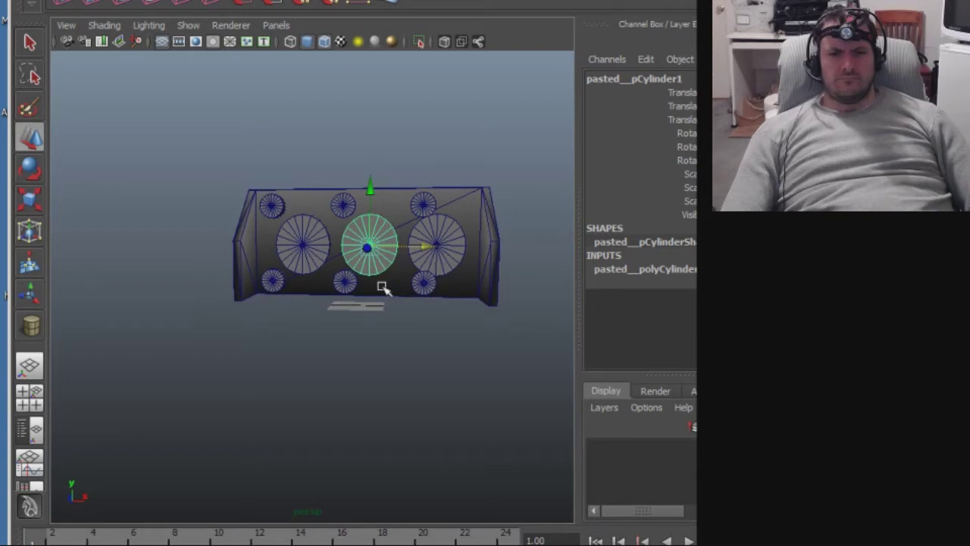
click(302, 256)
drag(363, 250, 362, 251)
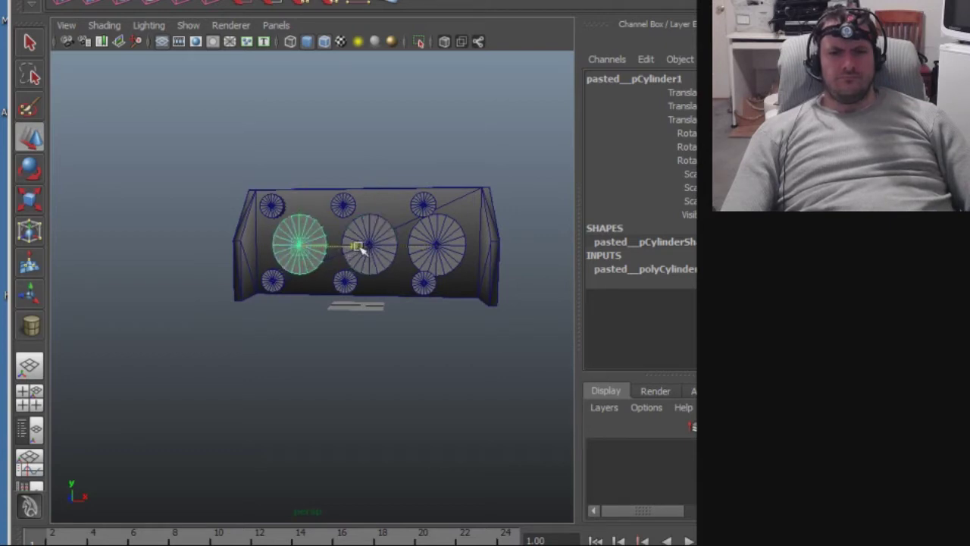
Fine-tune the large cylinders' spacing by nudging the middle and negative-X ones slightly along negative X.
click(377, 236)
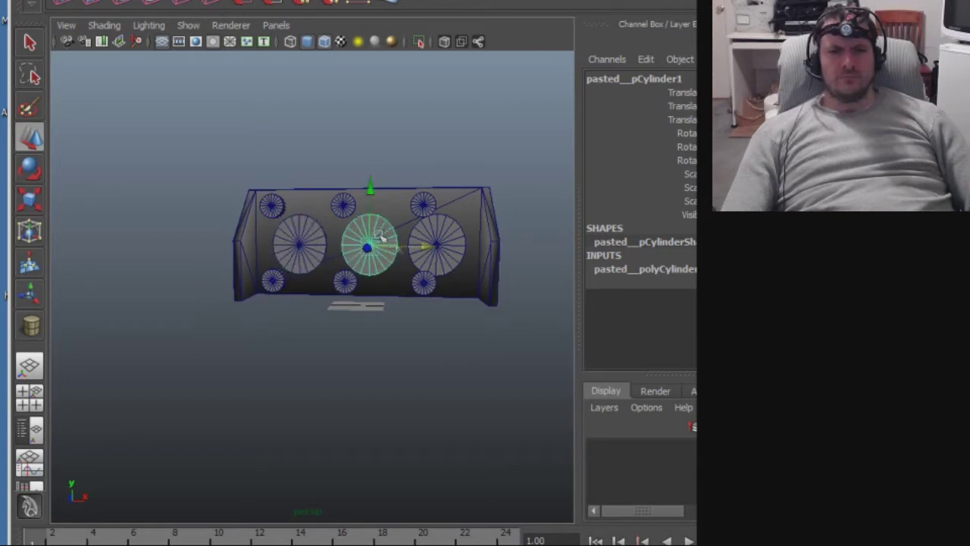
click(433, 249)
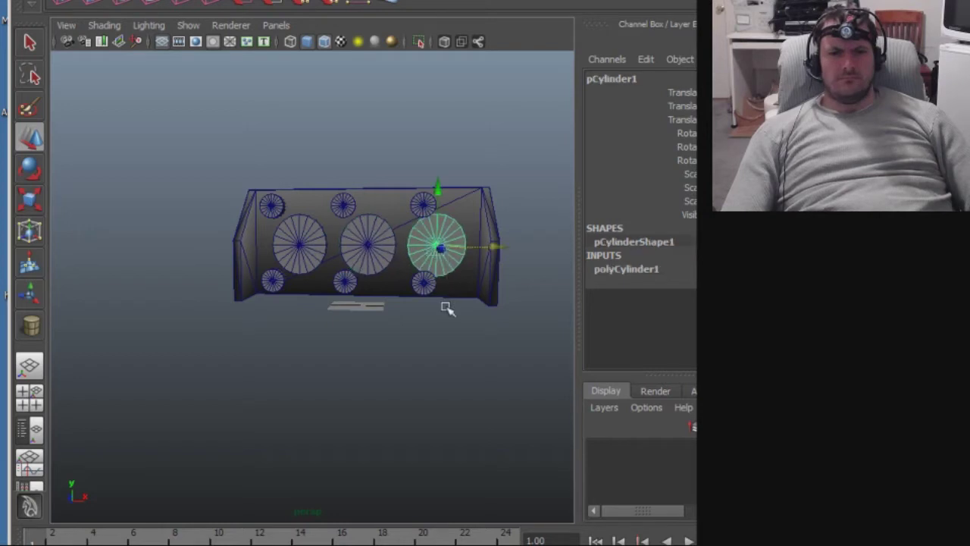
click(446, 307)
alt+drag(456, 369, 427, 364)
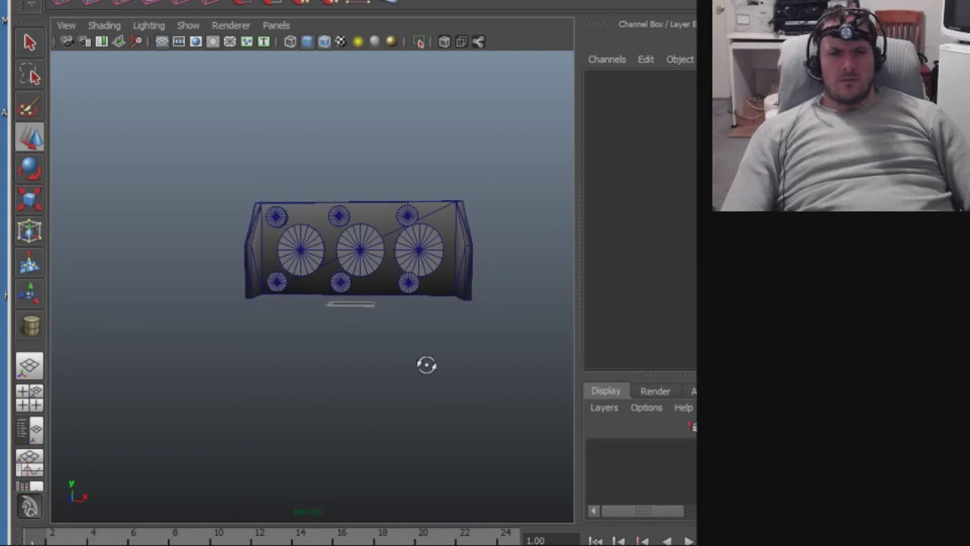
click(303, 256)
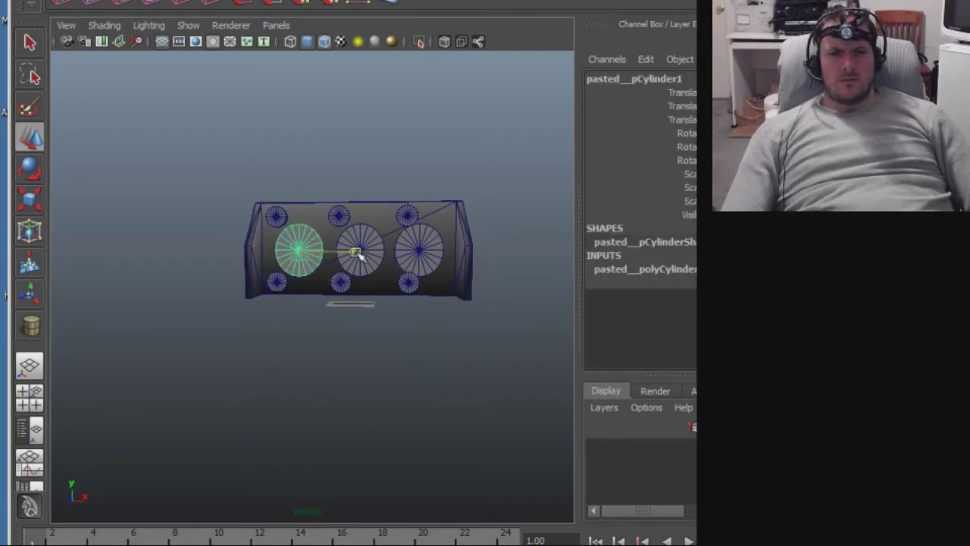
click(376, 346)
mouse_move(428, 388)
alt+mouse_down()
mouse_move(420, 385)
mouse_move(429, 376)
alt+mouse_up()
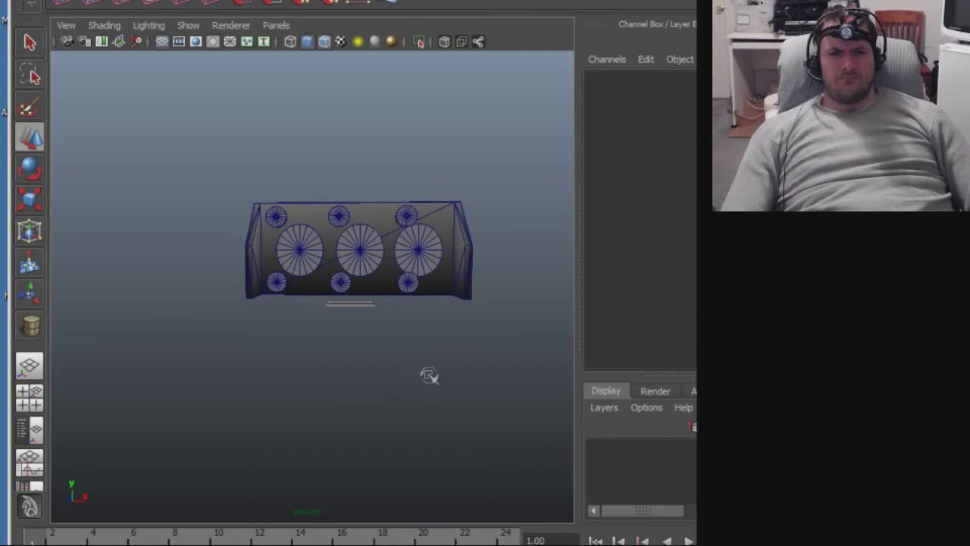
Select the upper and lower small cylinders of the middle pair and shift them slightly along negative X between the large cylinders.
click(342, 283)
shift+click(343, 217)
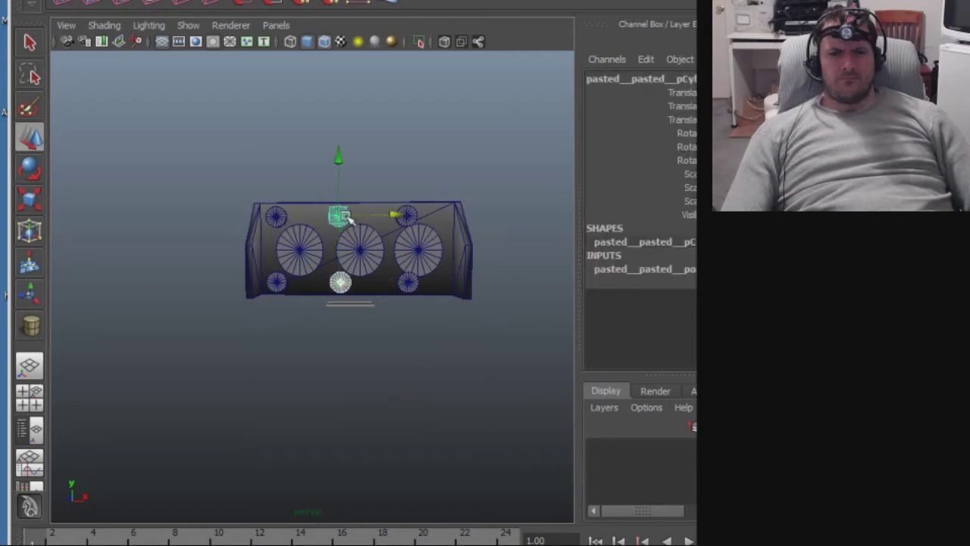
drag(399, 218, 389, 216)
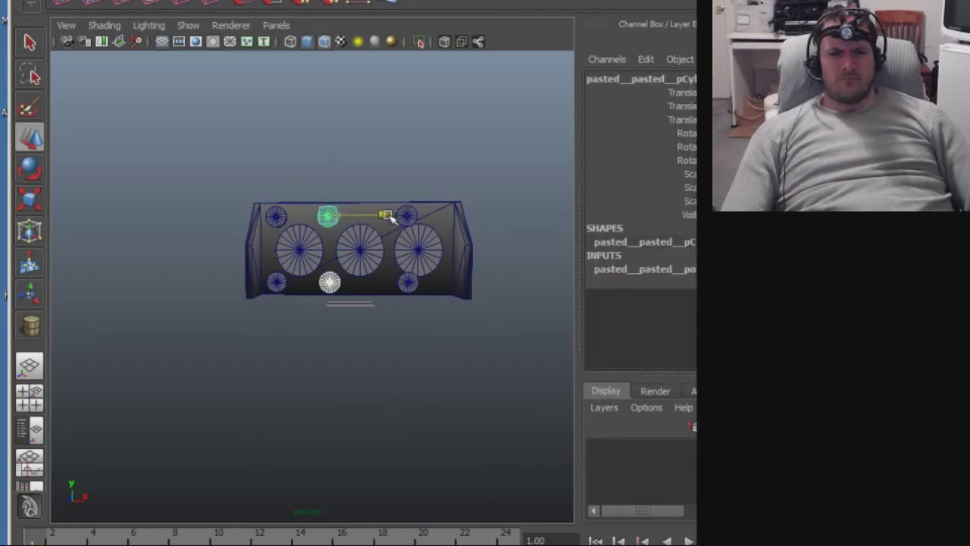
click(377, 324)
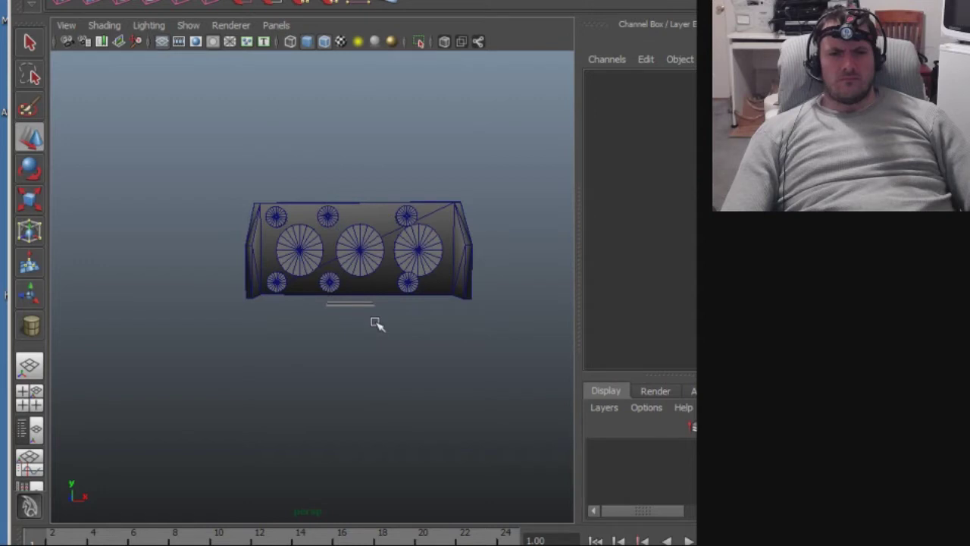
Shift the positive-X pair of small cylinders along negative X and nudge the negative-X large cylinder slightly along positive X.
click(413, 219)
shift+click(409, 283)
drag(461, 281, 448, 286)
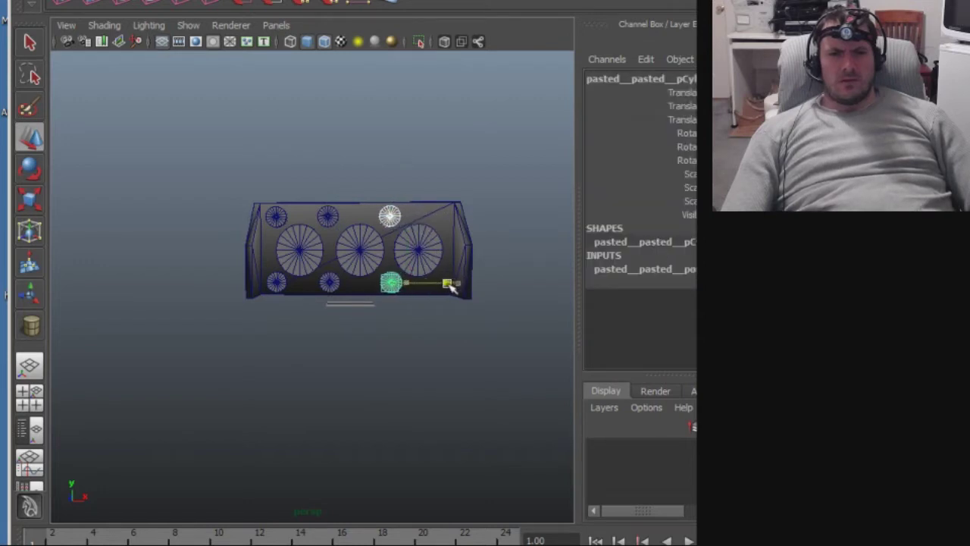
click(428, 343)
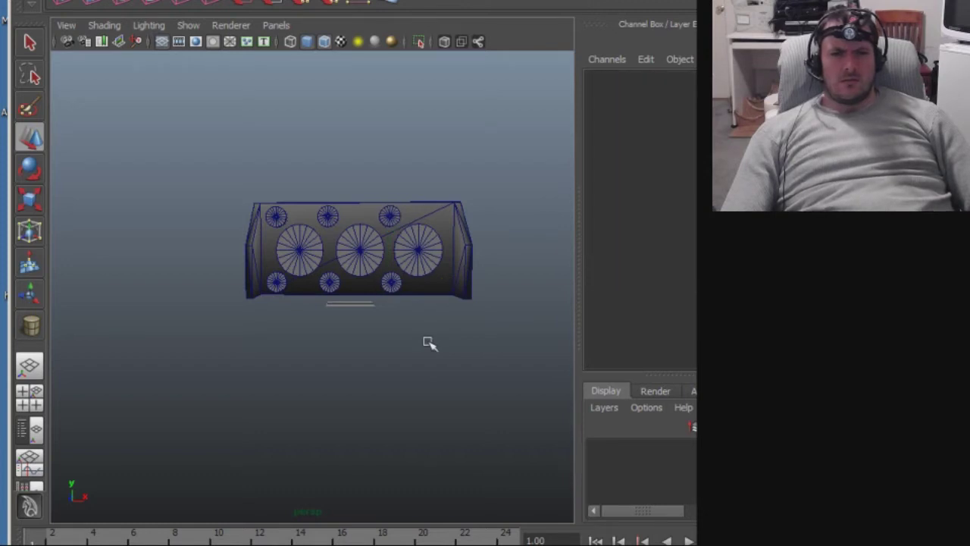
click(322, 264)
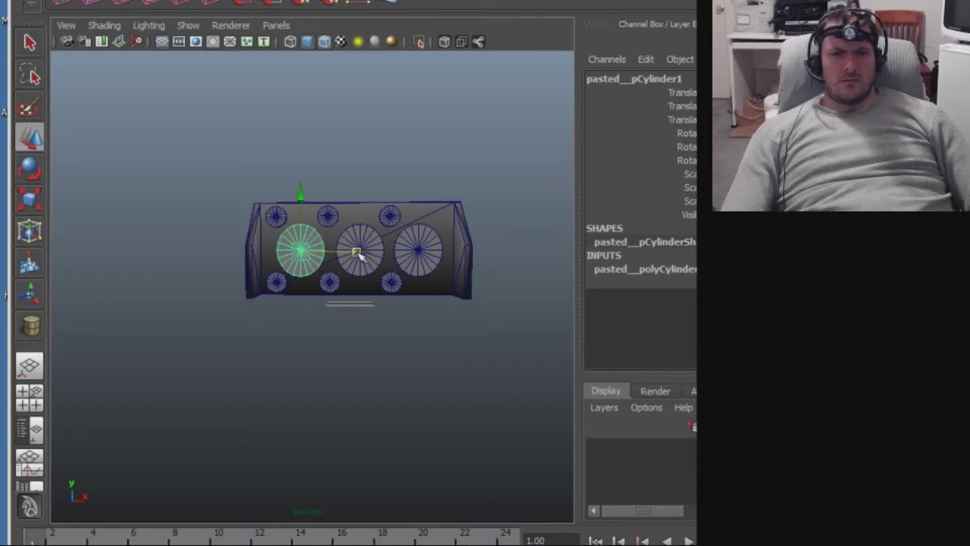
click(340, 366)
Lower the three upper small cylinders slightly along Y, first the negative-X one, then the other two together.
alt+drag(327, 391, 499, 377)
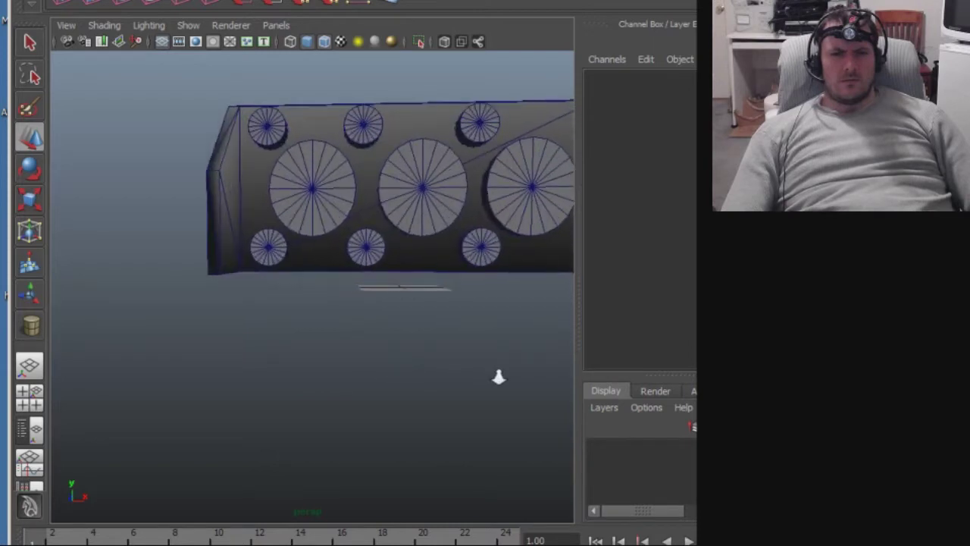
alt+middle_drag(499, 377, 491, 456)
mouse_move(301, 394)
alt+middle_down()
mouse_move(310, 396)
mouse_move(288, 400)
alt+middle_up()
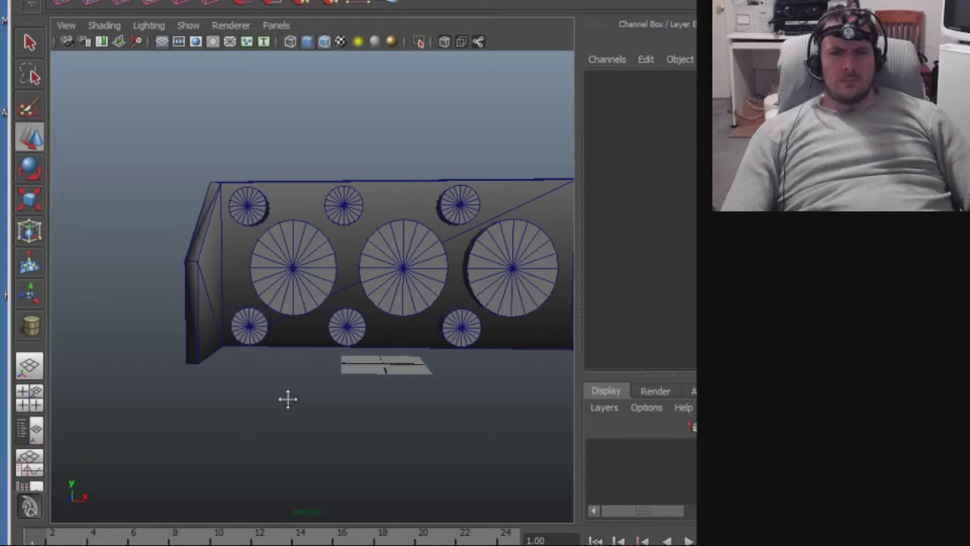
click(250, 211)
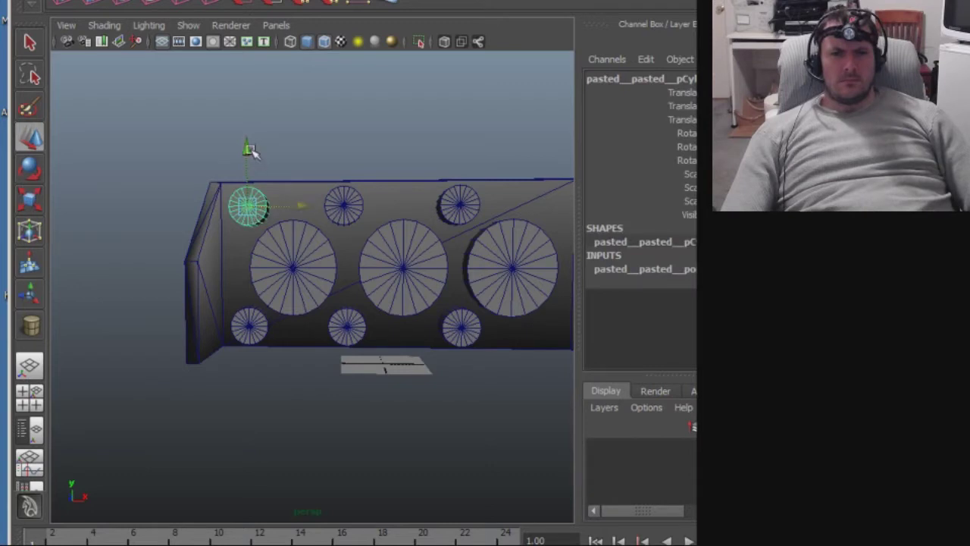
drag(251, 150, 250, 153)
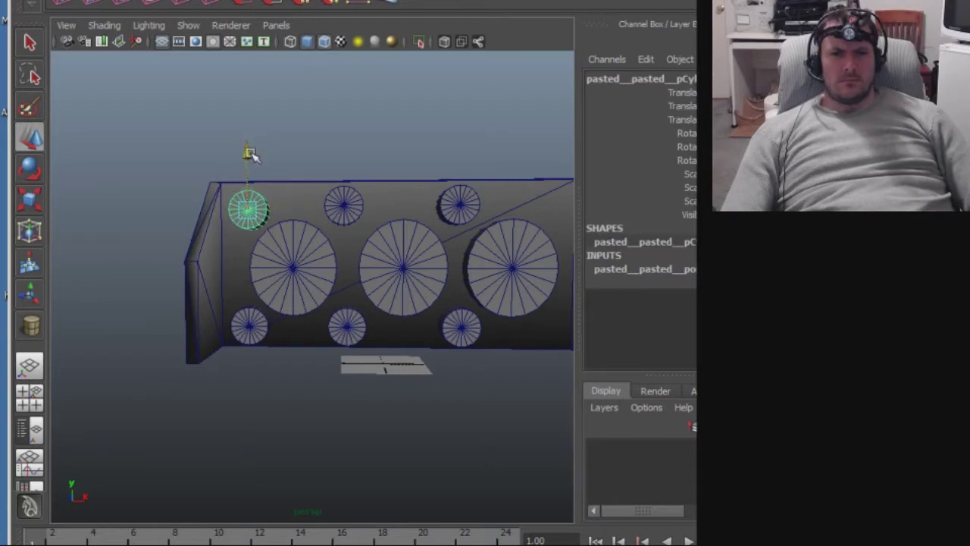
click(344, 208)
shift+click(459, 204)
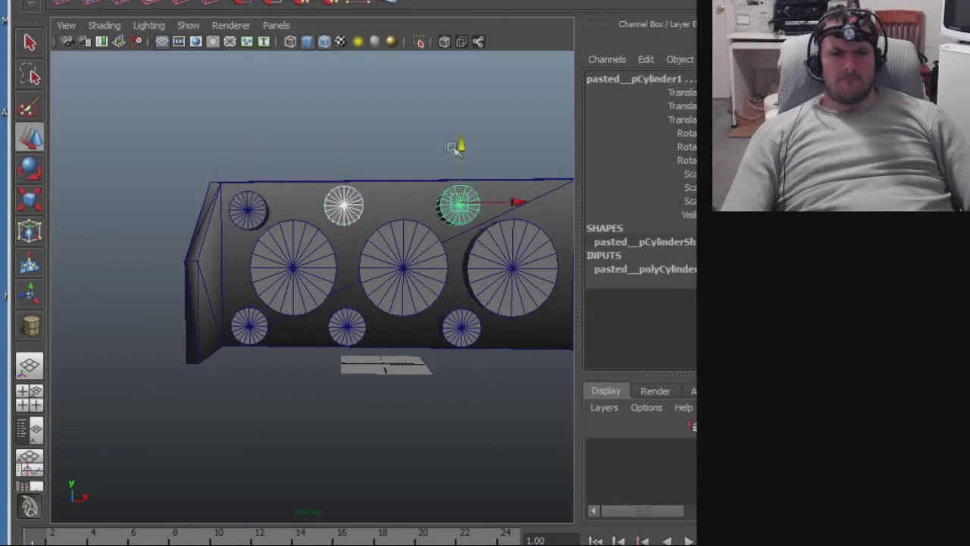
drag(464, 146, 465, 151)
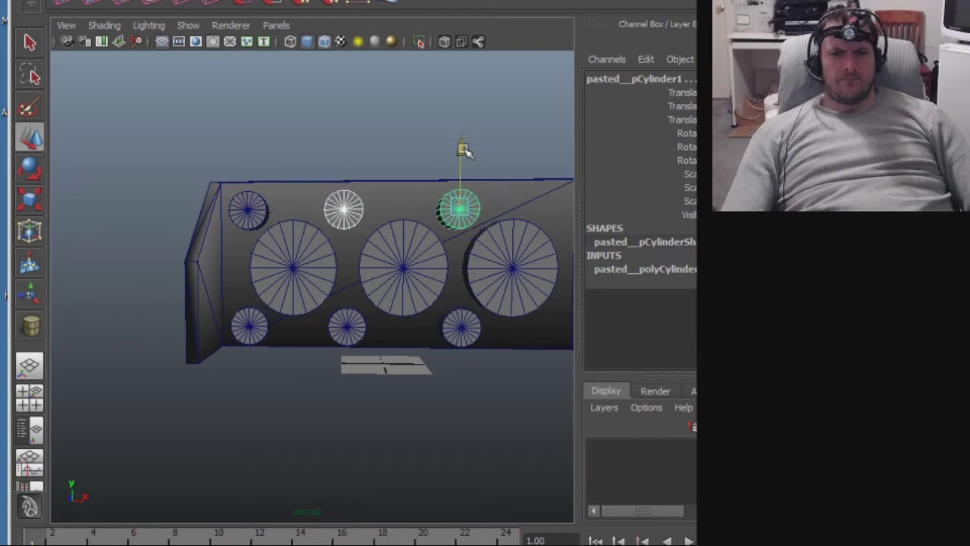
drag(464, 150, 464, 149)
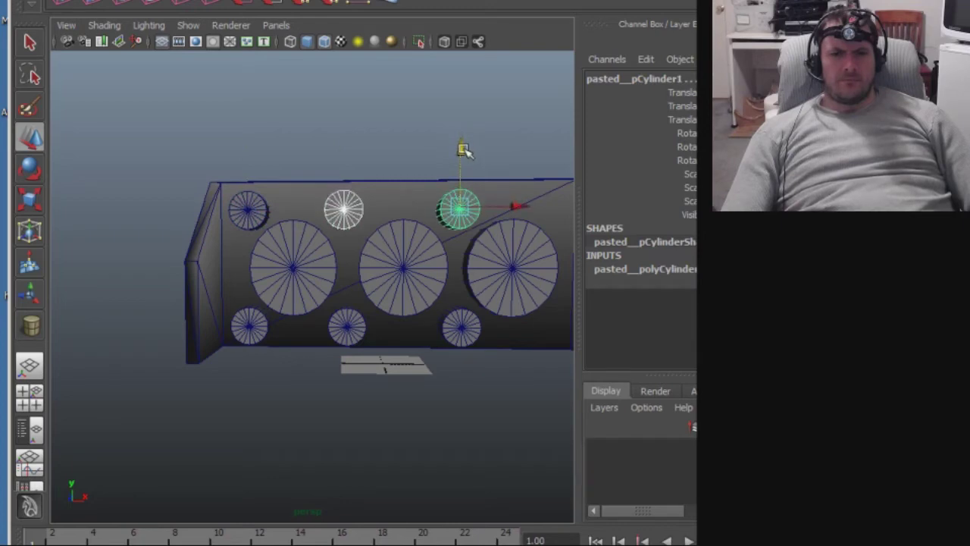
Select the three upper small cylinders together and nudge them very slightly upward along Y.
click(447, 426)
alt+drag(465, 424, 427, 415)
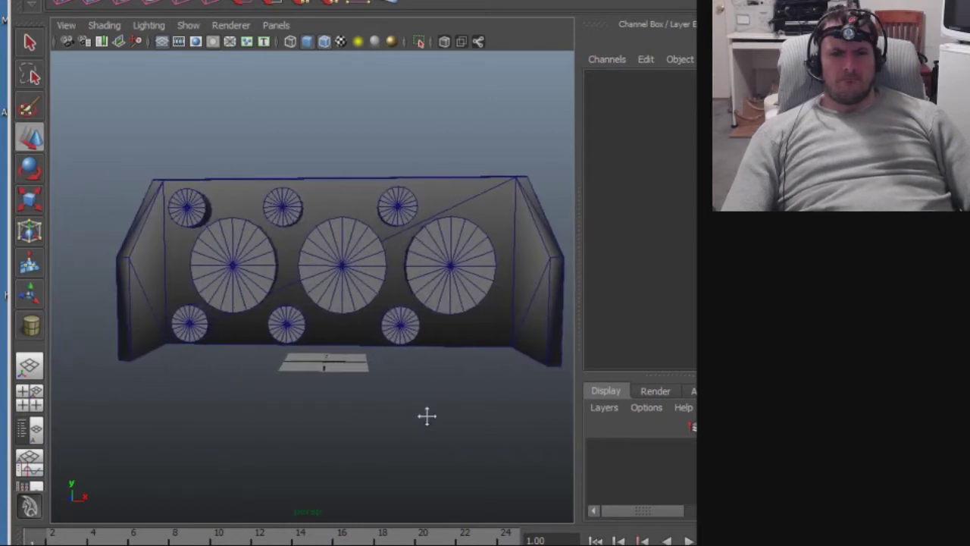
click(402, 202)
shift+click(296, 206)
shift+click(195, 205)
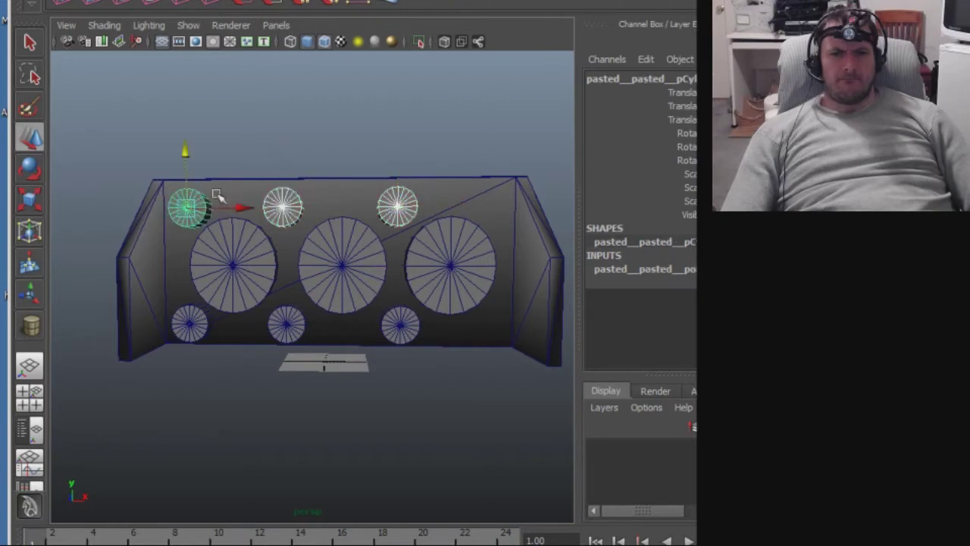
click(187, 151)
drag(188, 152, 189, 151)
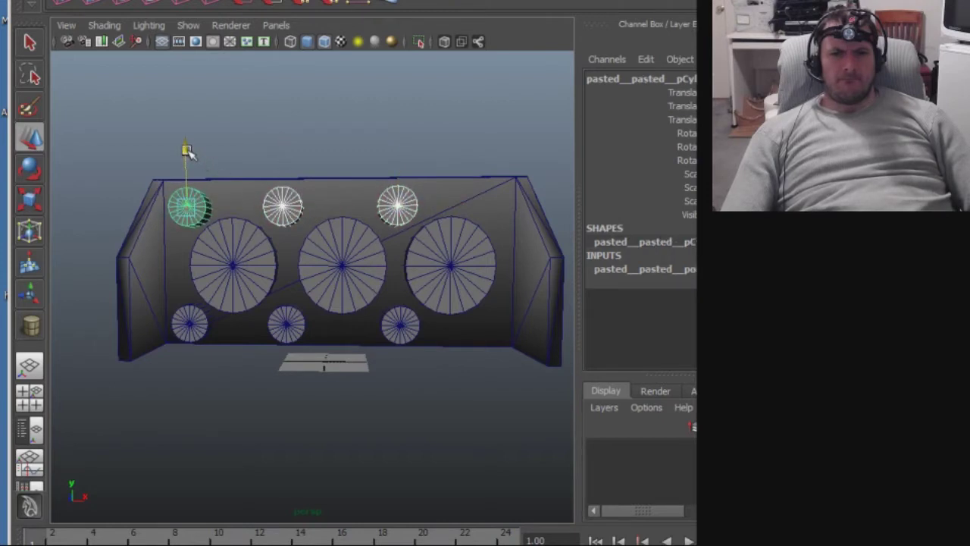
click(239, 132)
Nudge the negative-X large cylinder very slightly along positive X.
alt+middle_drag(325, 389, 369, 466)
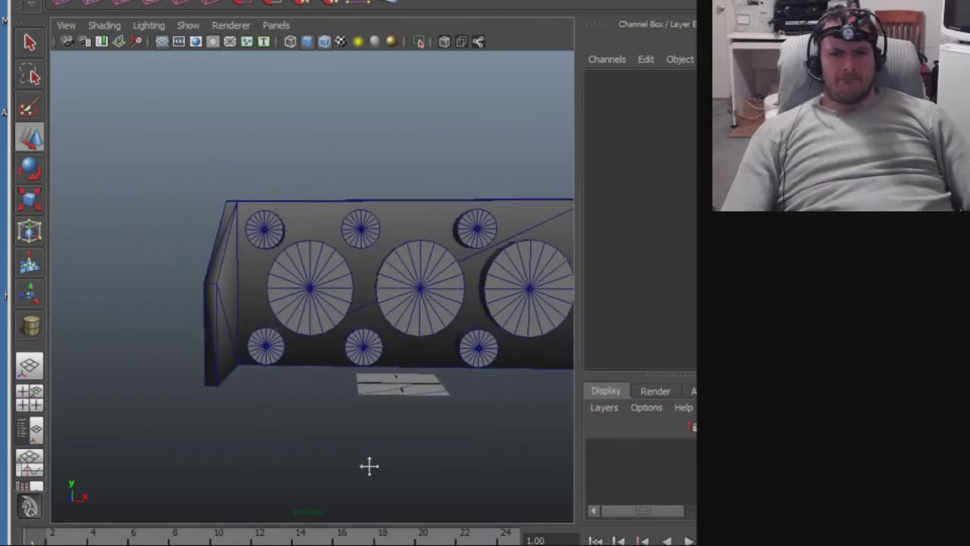
click(319, 307)
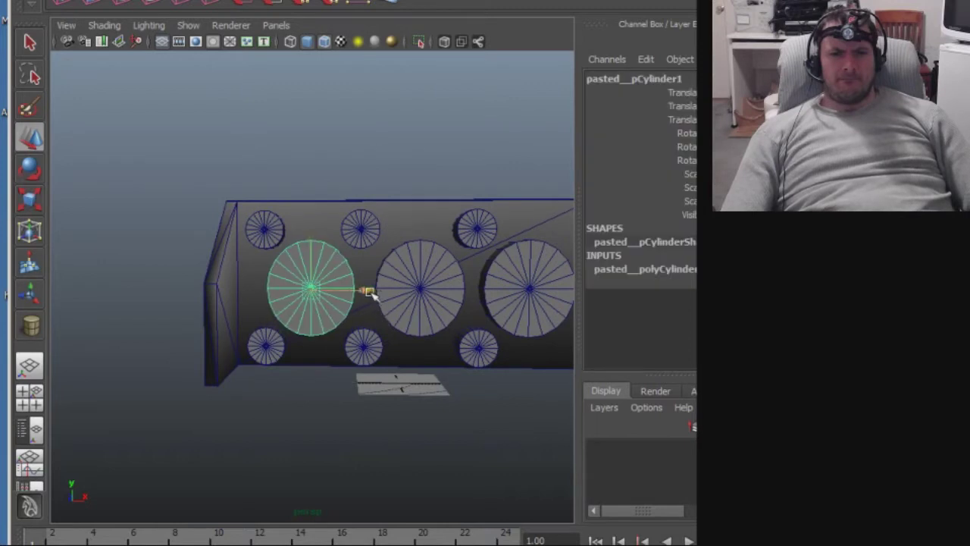
click(372, 438)
Select all nine large and small cylinders and push them back along Z so only short ends protrude from the wall's front.
alt+middle_drag(387, 452, 225, 437)
alt+drag(225, 437, 264, 398)
click(198, 325)
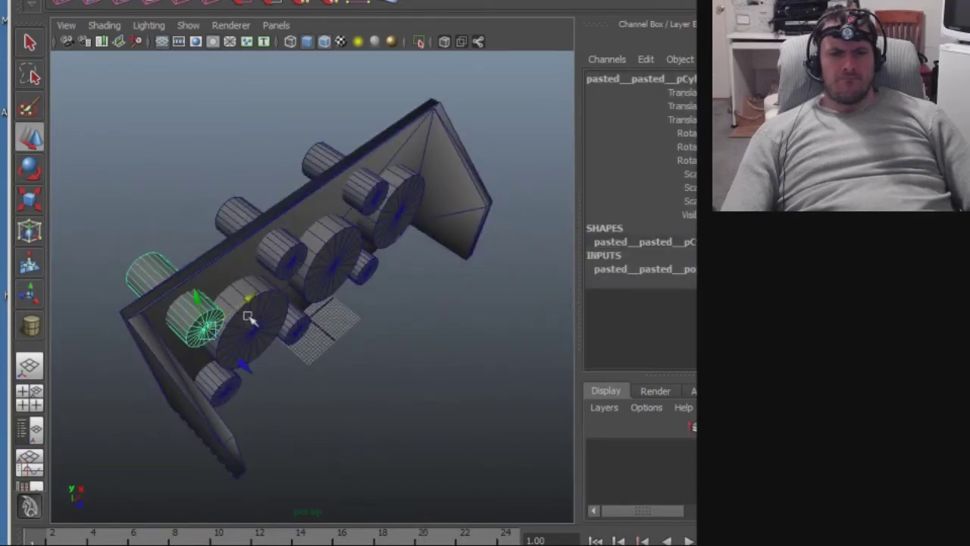
shift+click(252, 326)
shift+click(237, 215)
shift+click(286, 256)
shift+click(338, 260)
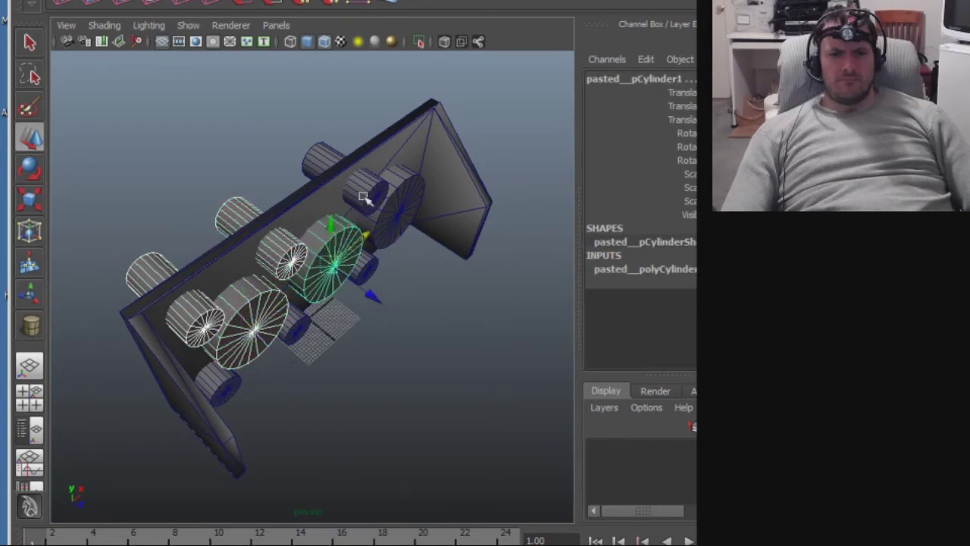
shift+click(366, 193)
shift+click(400, 202)
shift+click(363, 271)
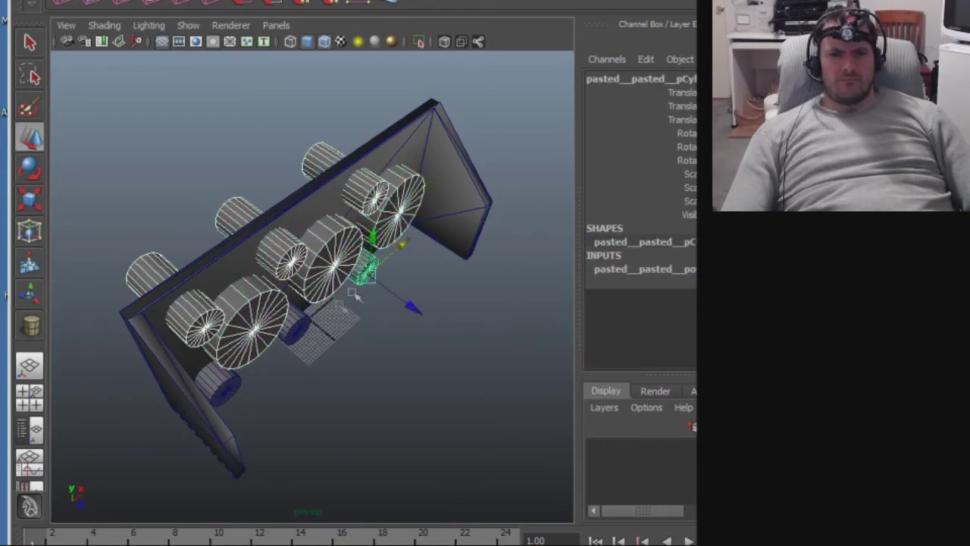
shift+click(300, 326)
shift+click(235, 385)
drag(277, 434, 258, 424)
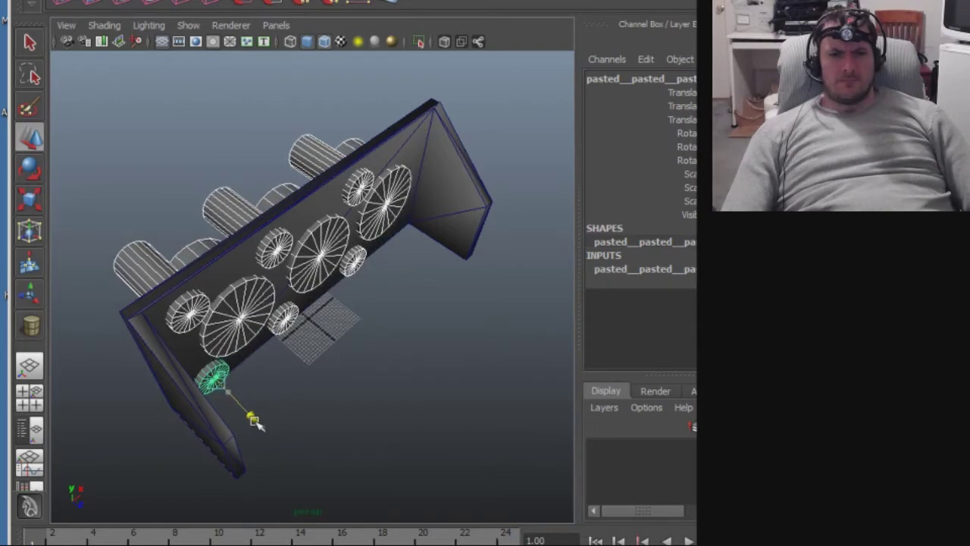
click(311, 430)
Duplicate the positive-X pair of small cylinders and move the copies along positive X to the back wall's end.
alt+drag(403, 455, 310, 398)
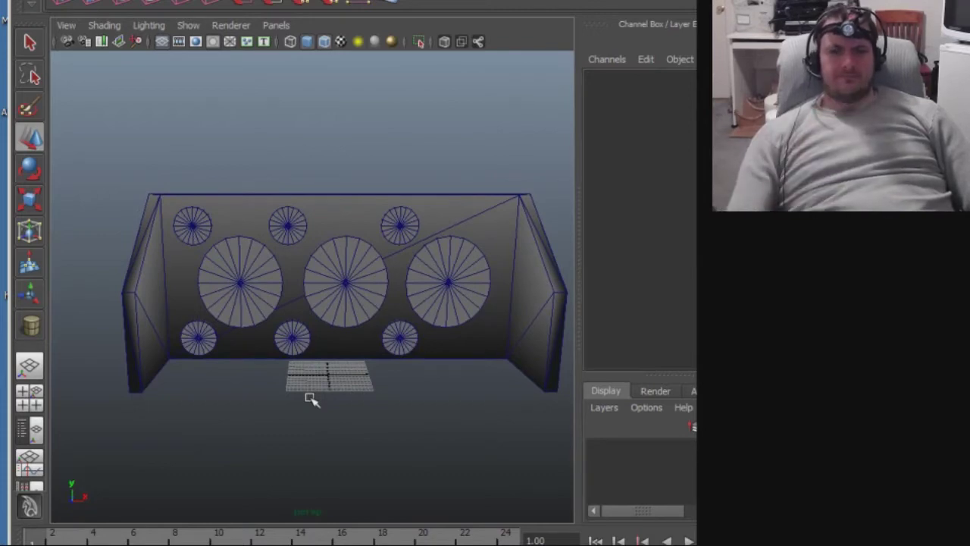
alt+drag(312, 405, 273, 364)
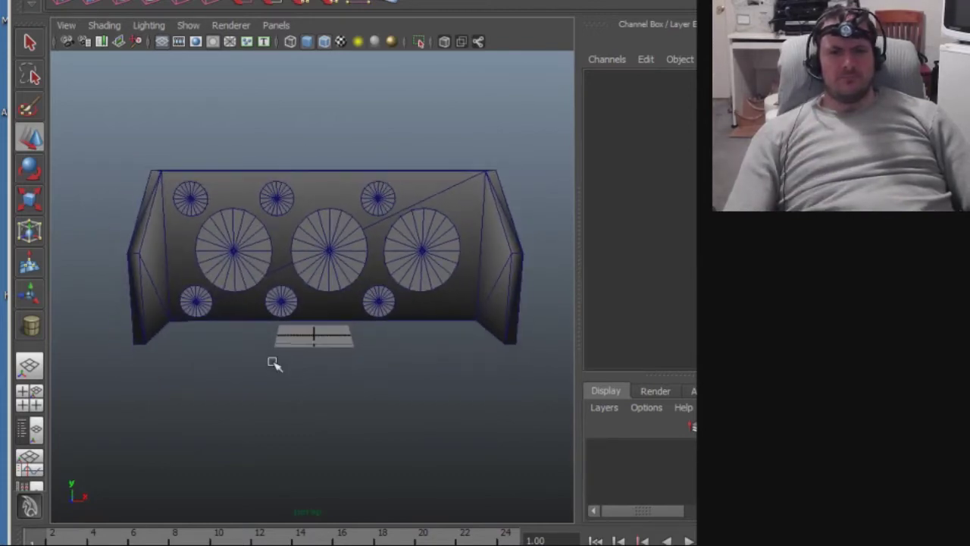
click(383, 198)
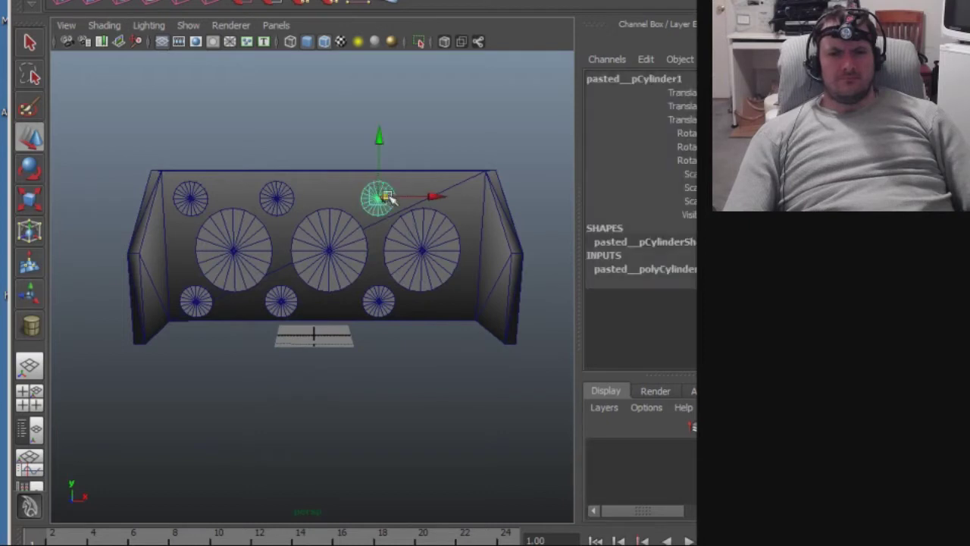
shift+click(385, 303)
key(q)
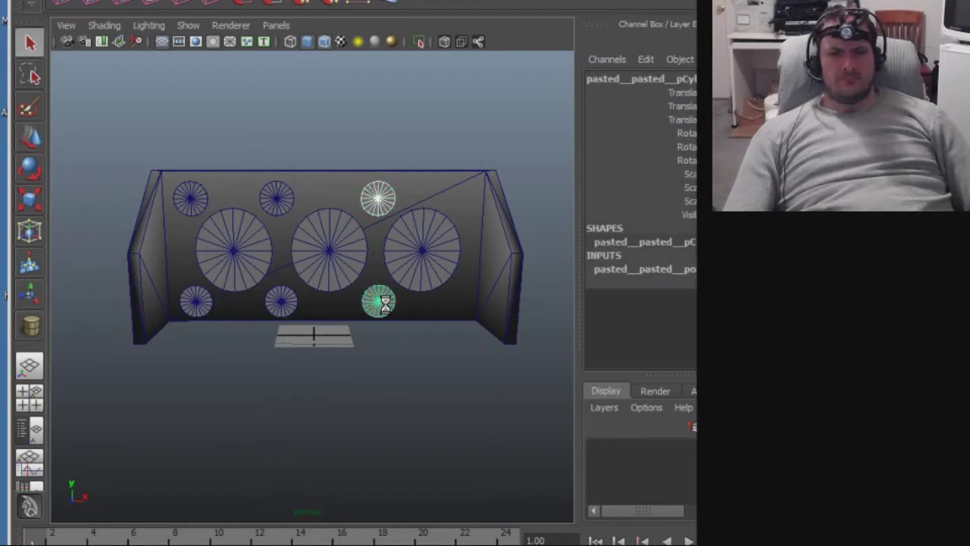
key(F8)
click(383, 199)
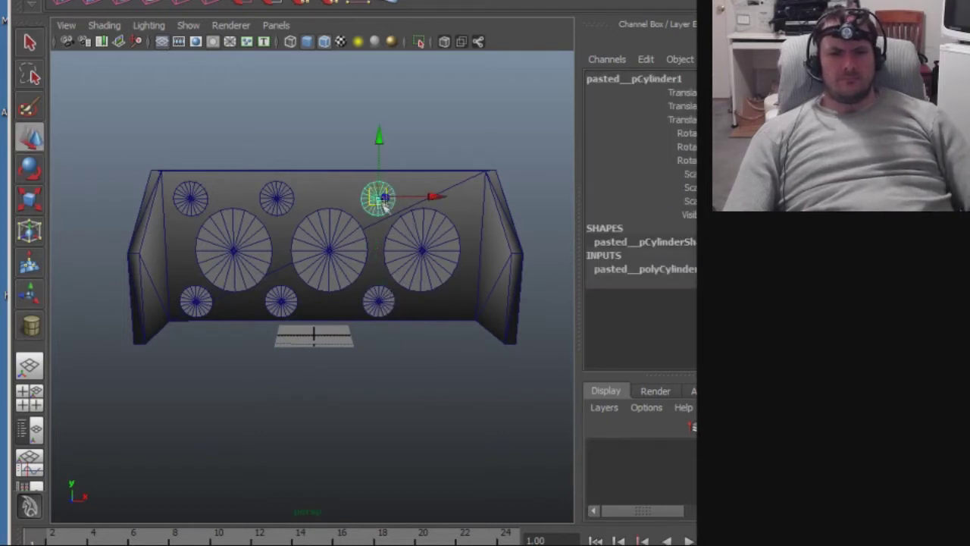
shift+click(380, 305)
drag(447, 303, 498, 329)
alt+middle_drag(498, 329, 410, 324)
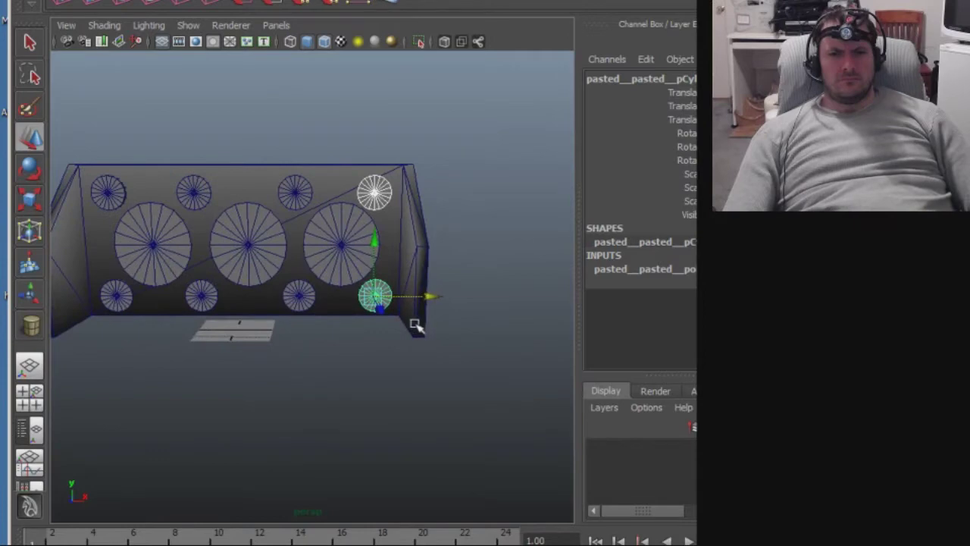
alt+middle_drag(296, 353, 187, 335)
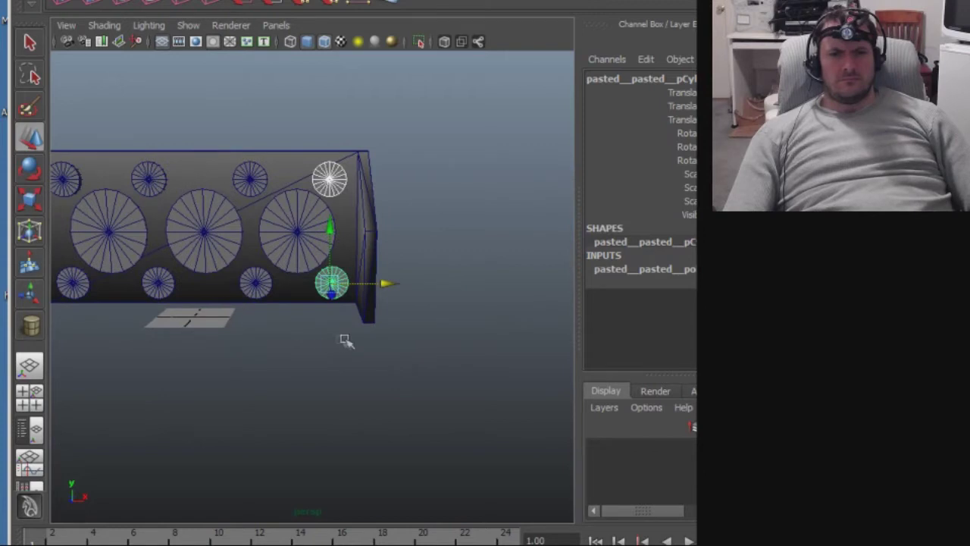
click(297, 349)
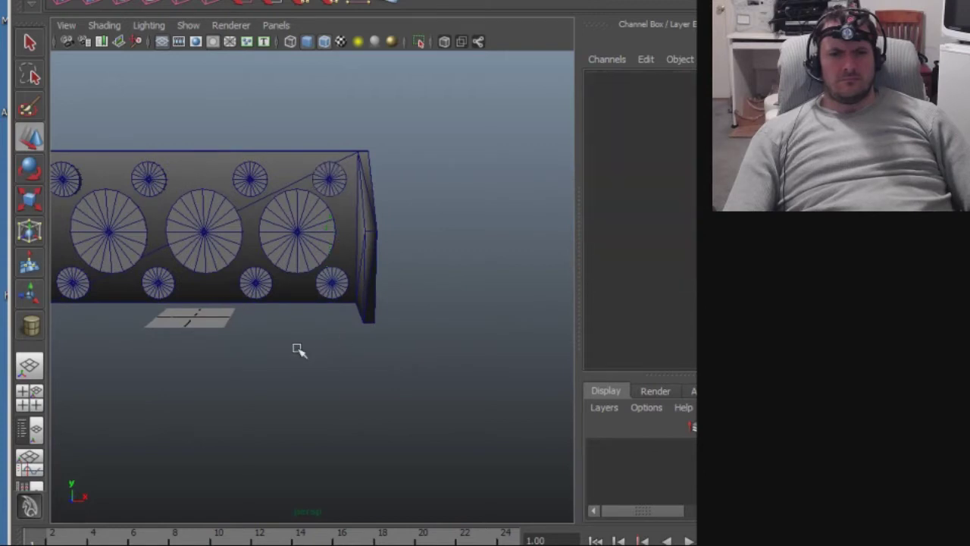
Nudge the positive-X large cylinder and the middle large cylinder slightly along negative X.
alt+drag(267, 371, 329, 352)
click(377, 228)
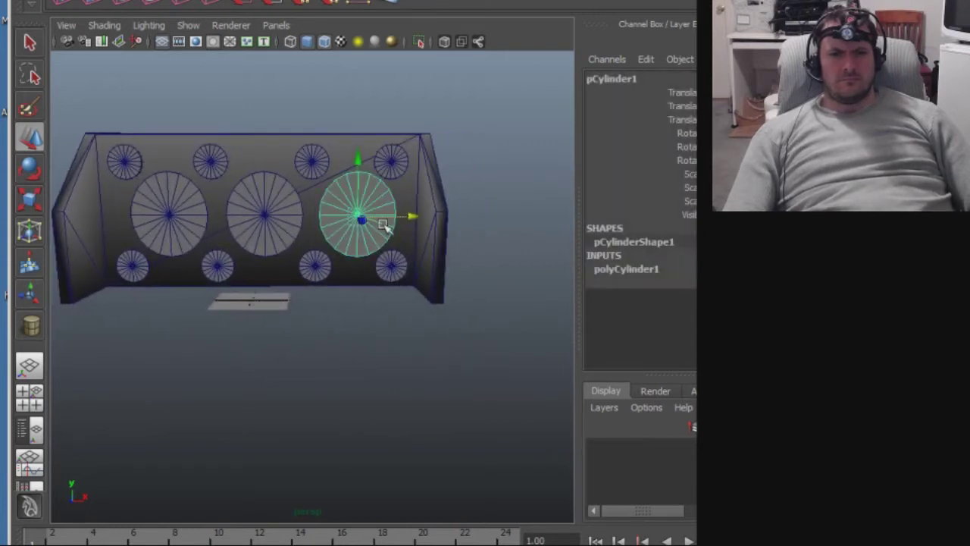
drag(418, 219, 411, 218)
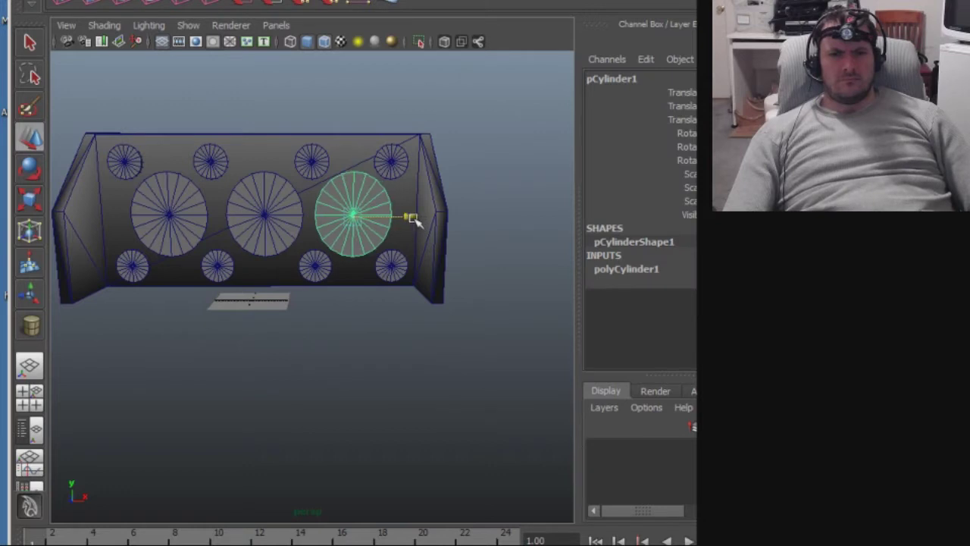
click(371, 355)
alt+middle_drag(273, 349, 336, 351)
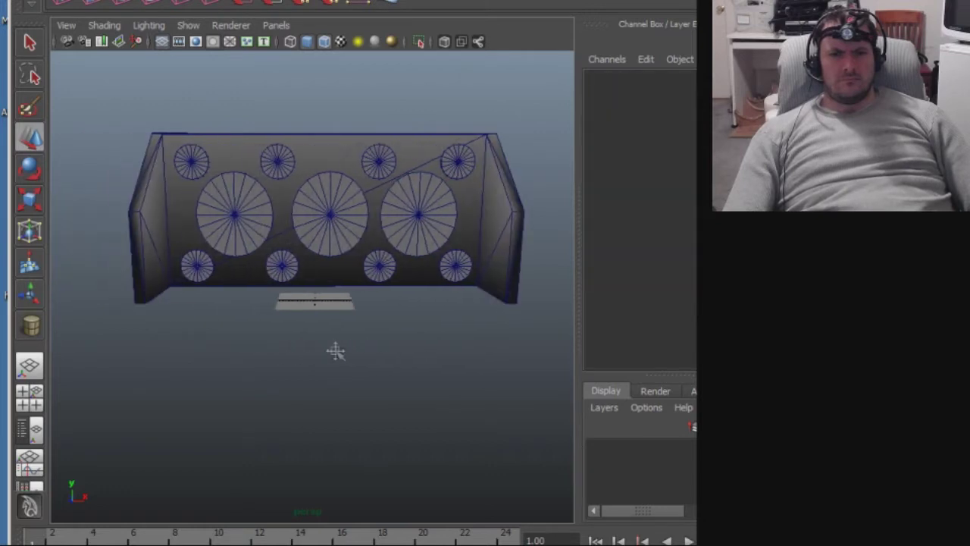
click(333, 228)
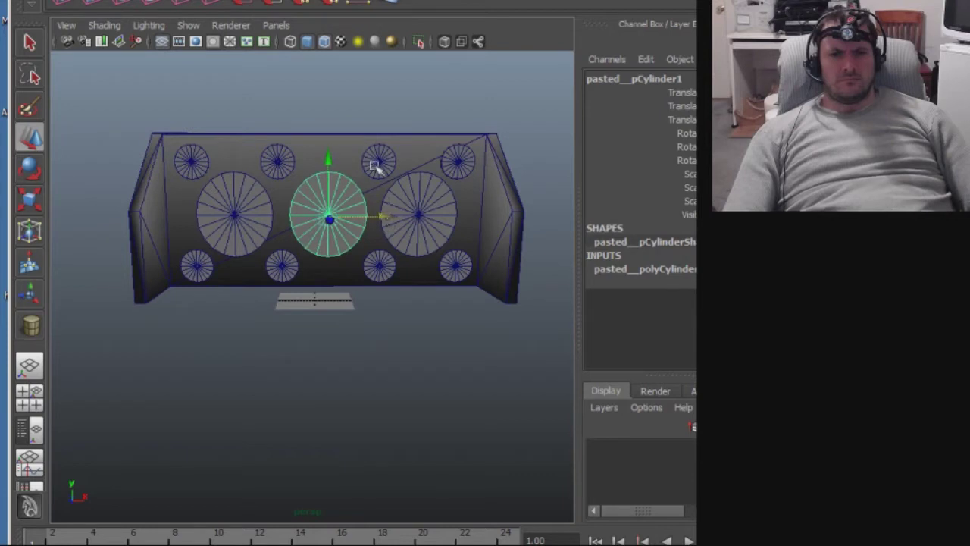
Shift the third pair of small cylinders slightly along negative X and nudge the second upper small cylinder along positive X.
click(380, 163)
shift+click(386, 262)
drag(431, 266, 426, 268)
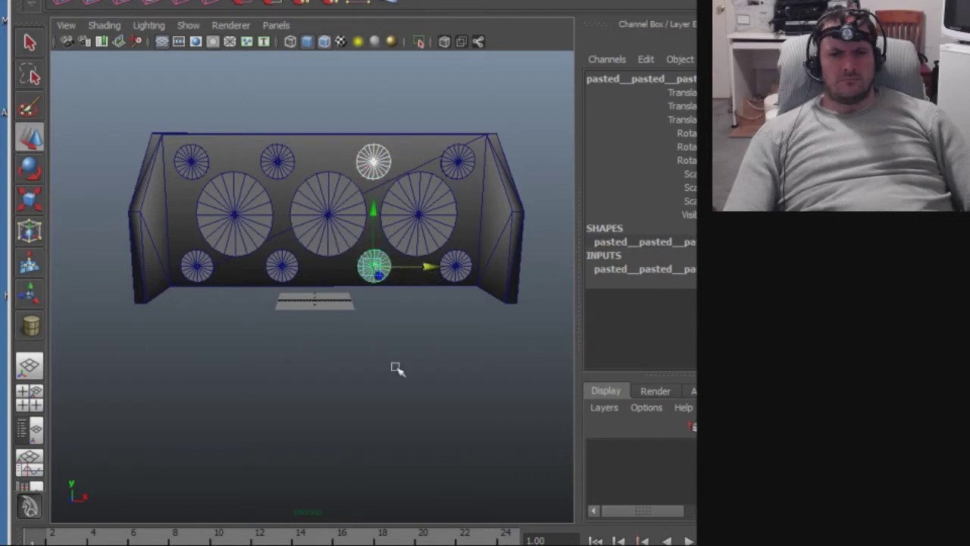
click(348, 368)
alt+middle_drag(308, 368, 322, 369)
click(301, 168)
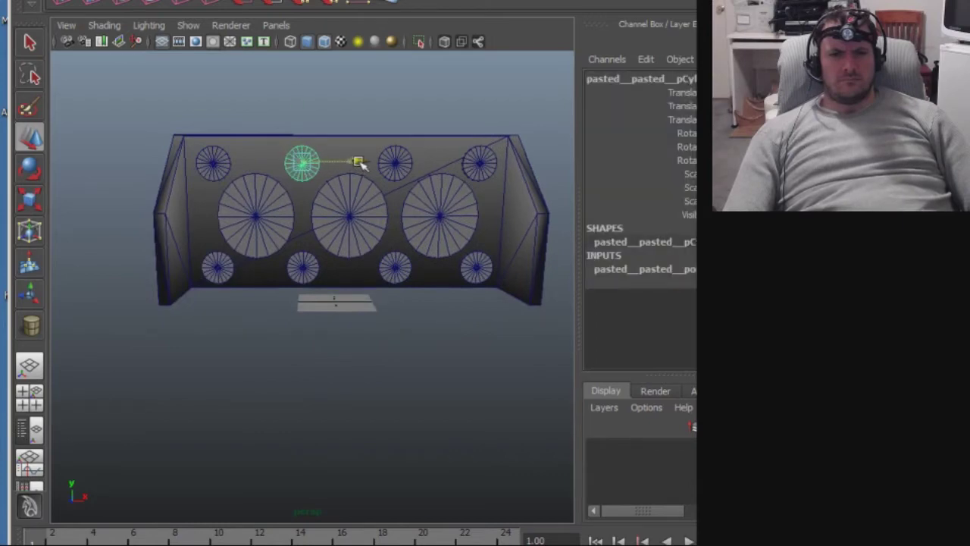
click(318, 440)
Select the upper and lower small cylinders at the positive-X end and shift them slightly along positive X.
alt+middle_drag(318, 439, 173, 419)
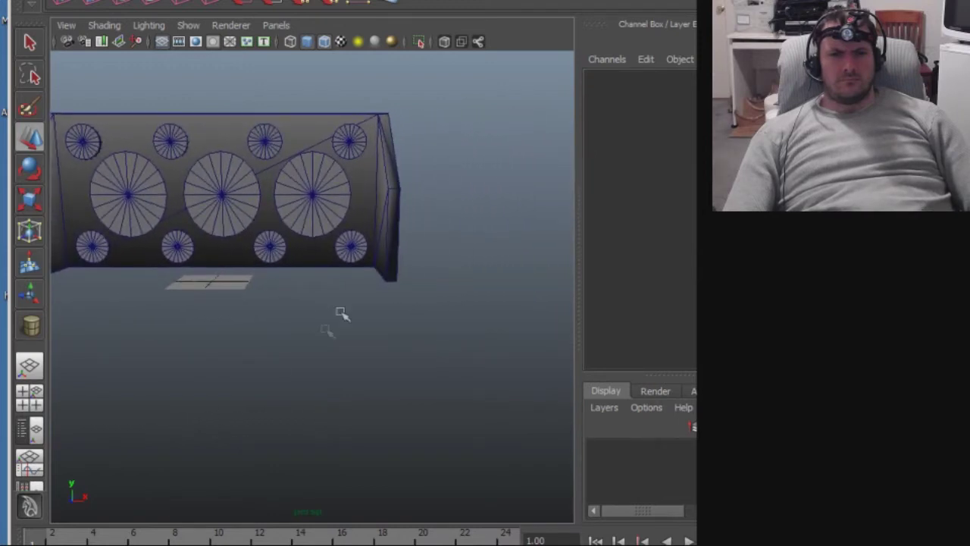
click(349, 145)
shift+click(351, 244)
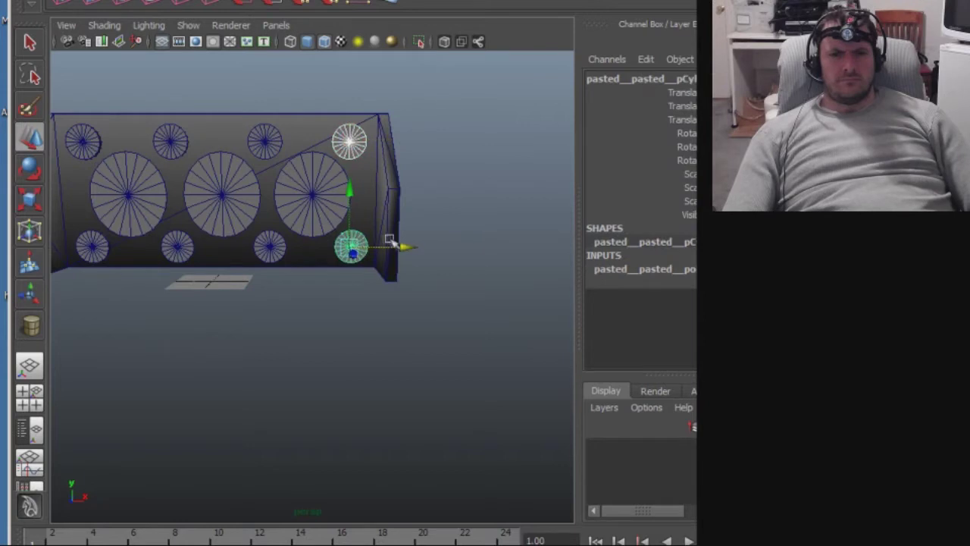
drag(403, 251, 407, 254)
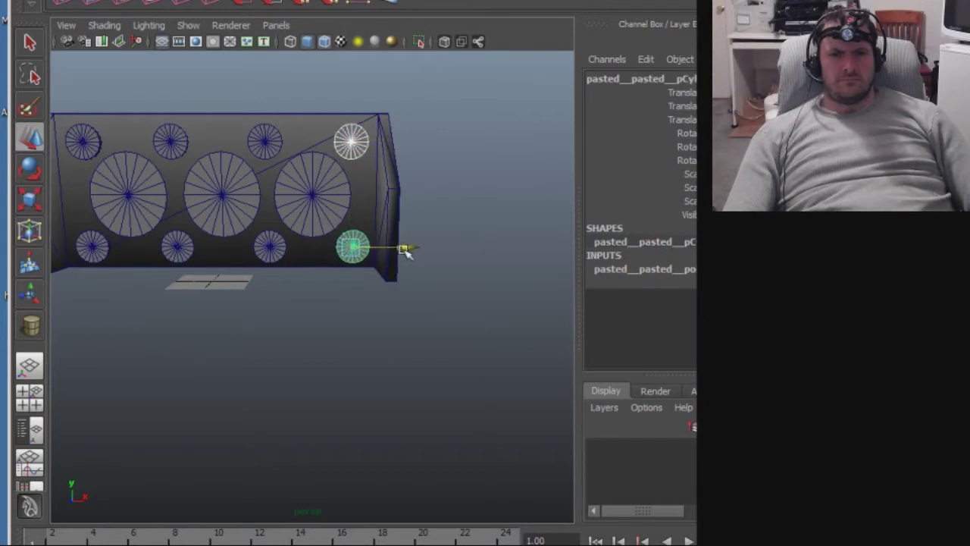
Even out the large cylinders' spacing by moving the positive-X one, then the middle one, slightly along negative X.
click(306, 191)
drag(373, 199, 370, 199)
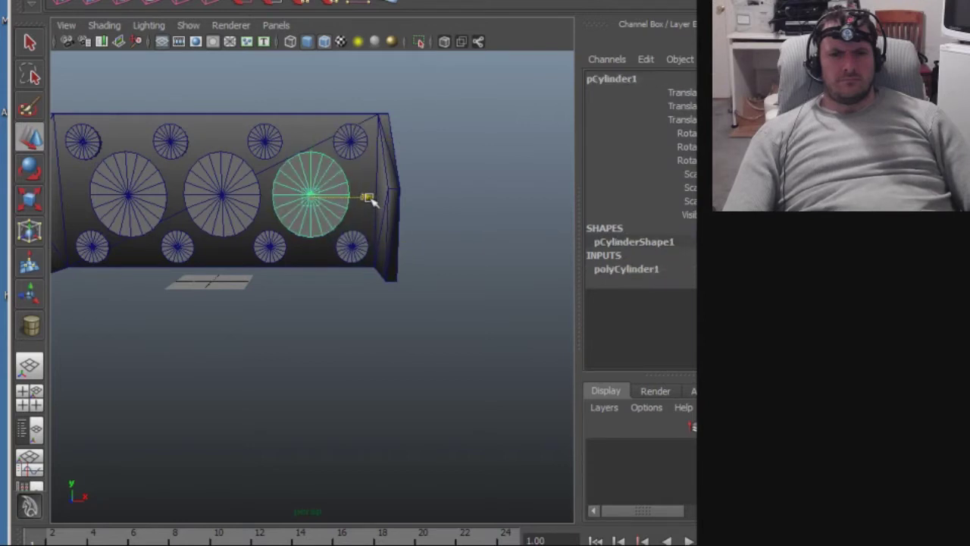
click(330, 313)
alt+drag(251, 359, 346, 350)
click(349, 209)
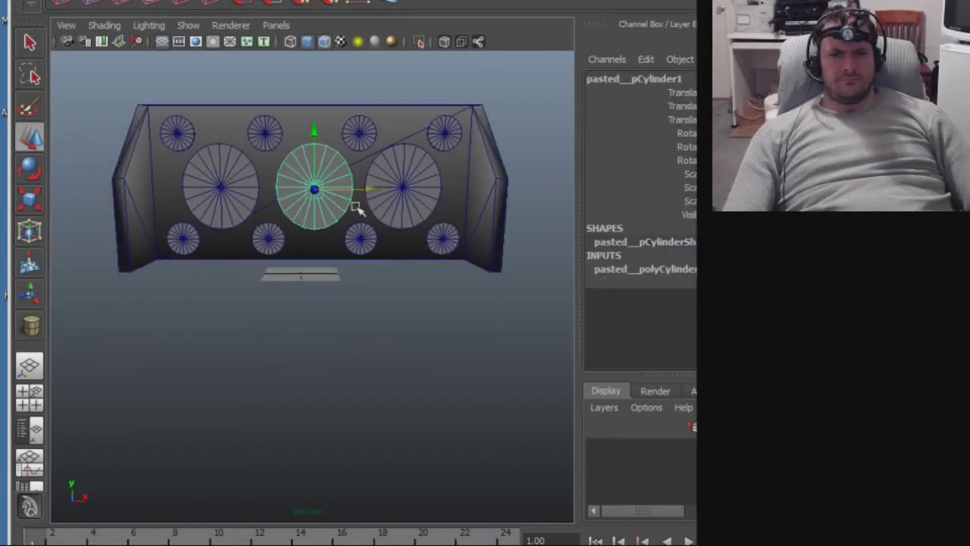
drag(376, 191, 371, 189)
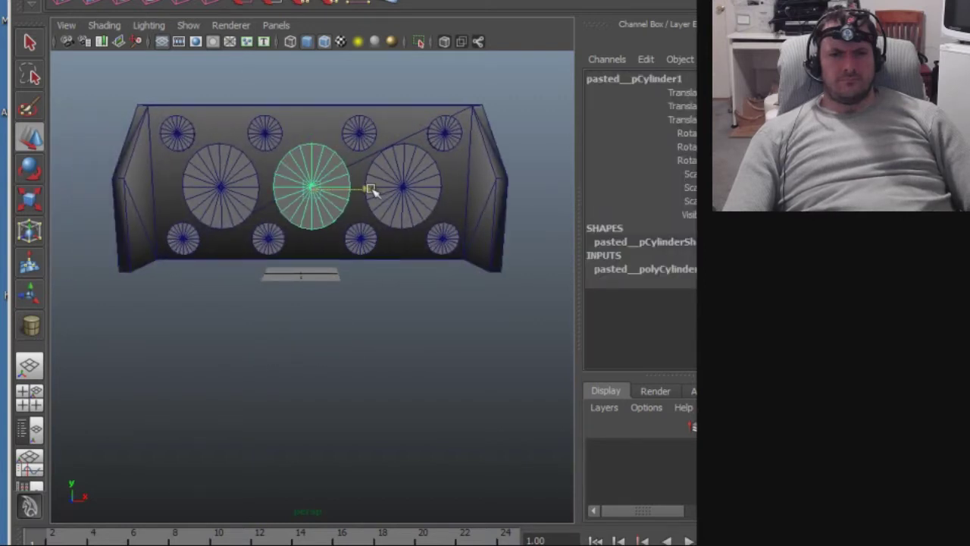
click(347, 357)
Select the three large cylinders and fine-tune their size with uniform scaling, enlarging them and then reducing them again.
alt+drag(227, 396, 246, 368)
alt+middle_drag(246, 368, 255, 373)
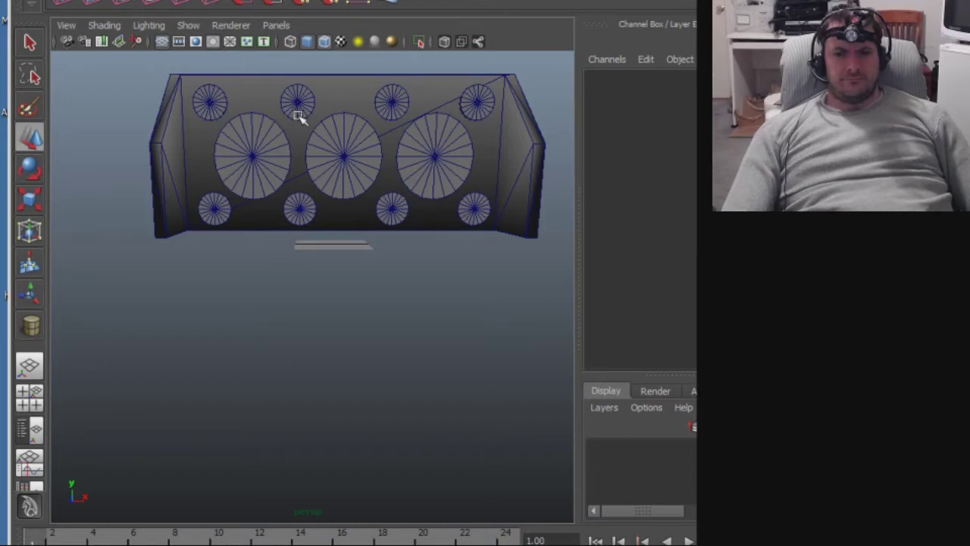
click(321, 156)
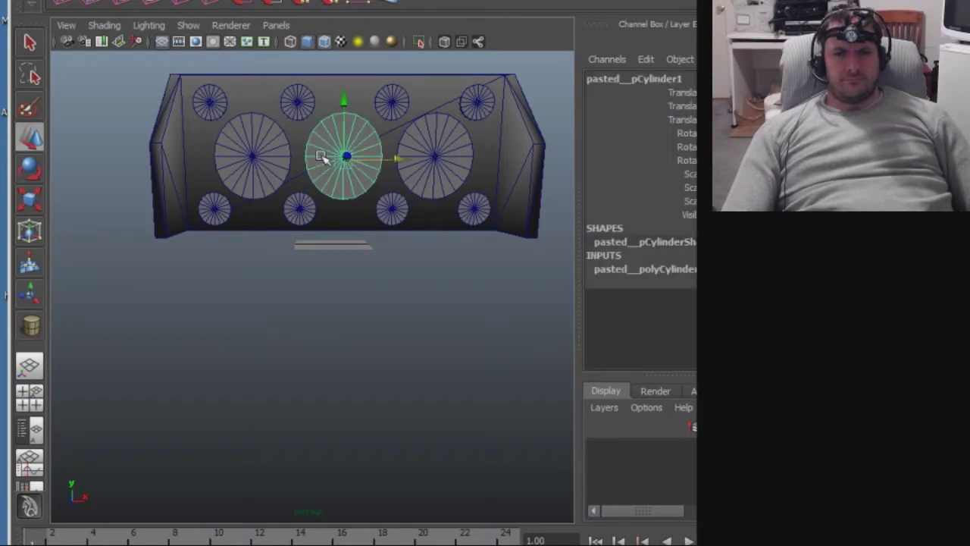
shift+click(262, 159)
shift+click(451, 163)
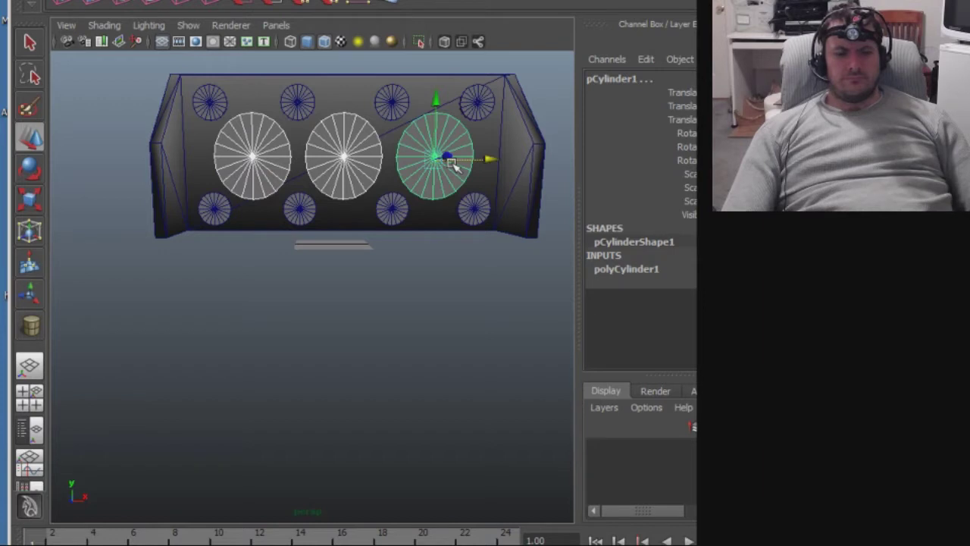
key(r)
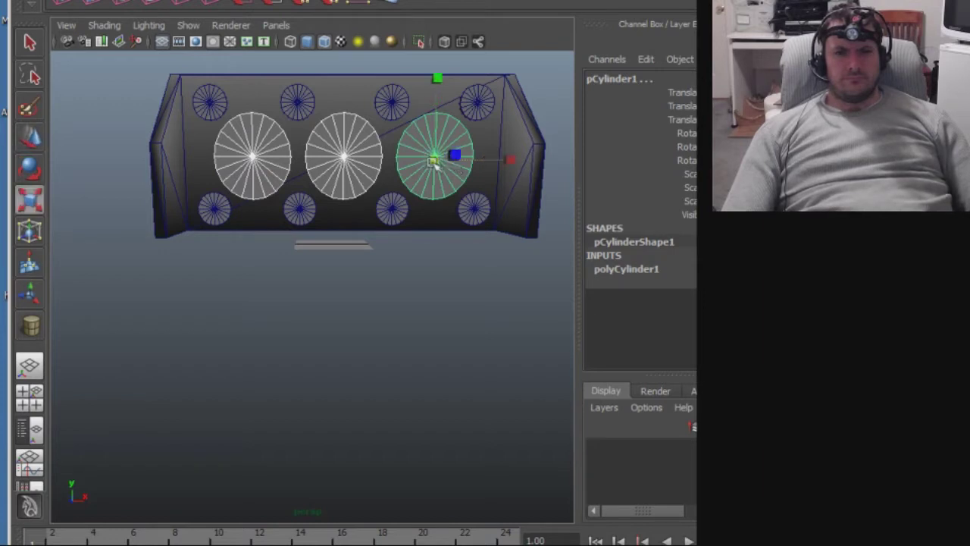
drag(432, 163, 438, 166)
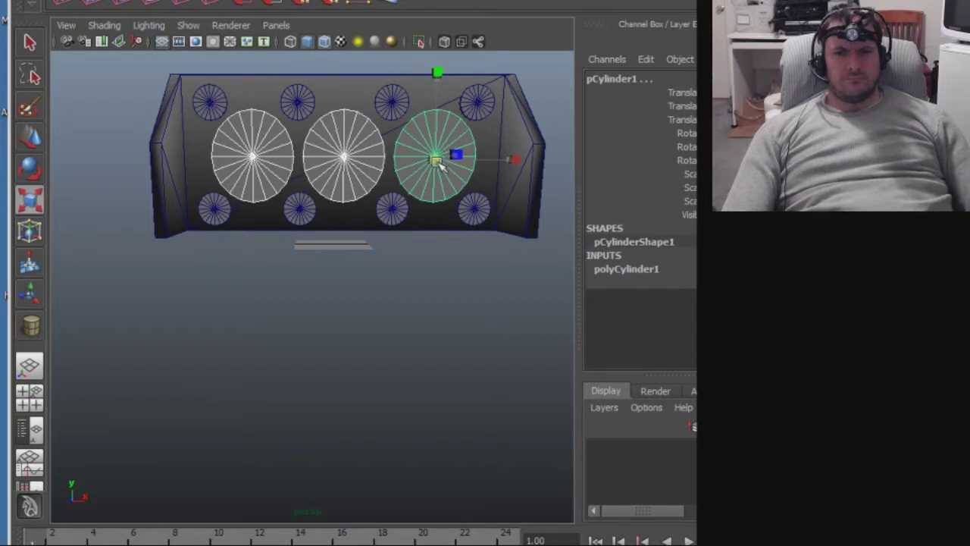
drag(438, 166, 434, 167)
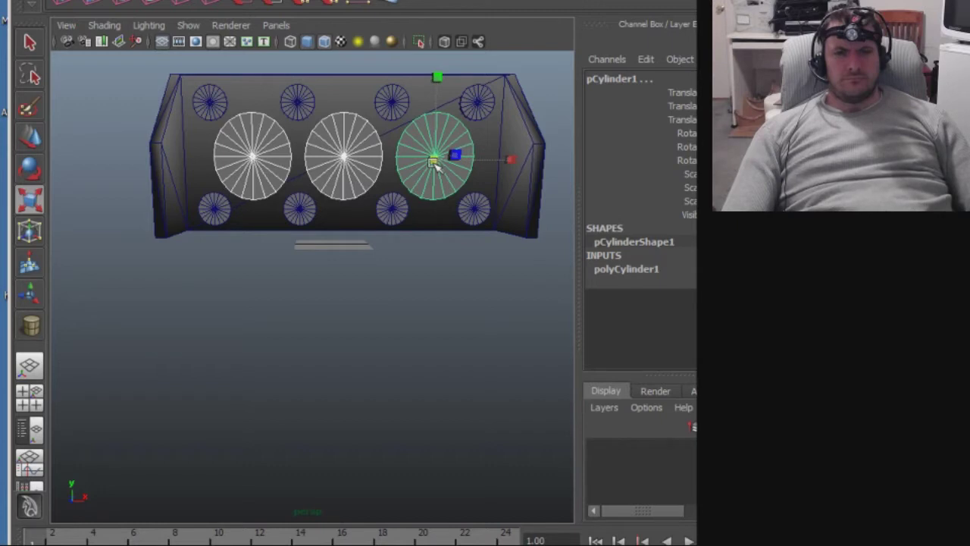
Deselect the large cylinders and examine the spacing and depth of all cylinders from the front and back of the wall.
click(440, 258)
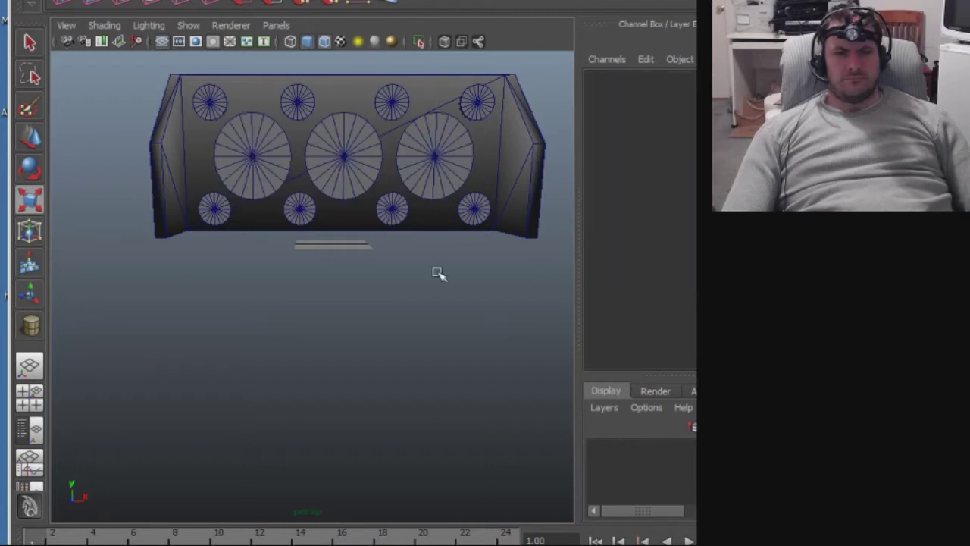
alt+middle_drag(346, 297, 355, 296)
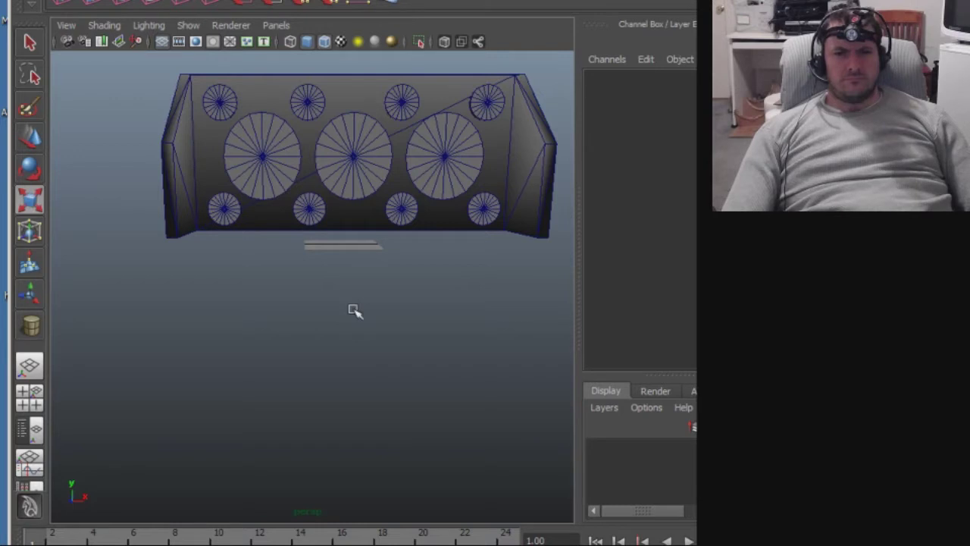
alt+middle_drag(353, 310, 361, 308)
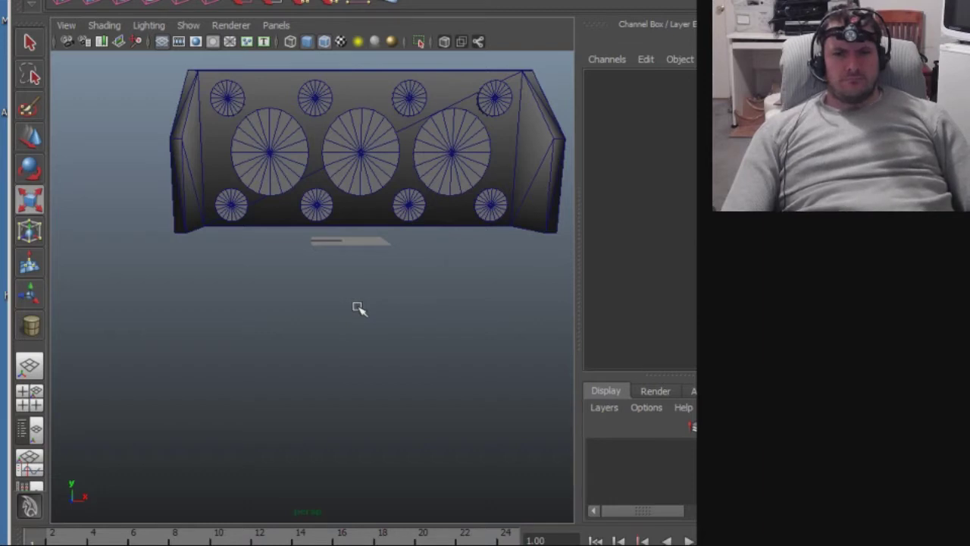
mouse_move(351, 318)
alt+mouse_down()
mouse_move(342, 311)
mouse_move(353, 321)
alt+mouse_up()
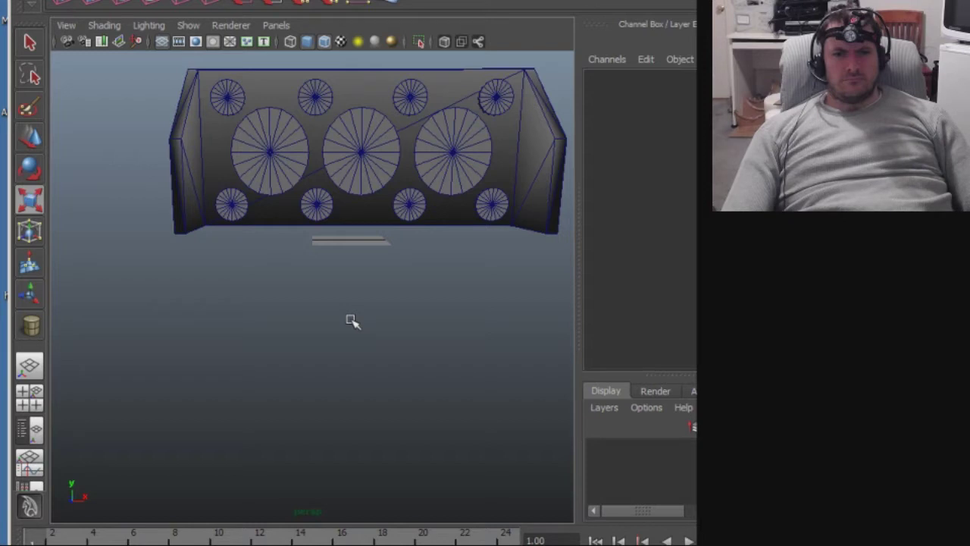
mouse_move(351, 318)
alt+mouse_down()
mouse_move(331, 316)
mouse_move(349, 325)
mouse_move(325, 327)
mouse_move(334, 326)
alt+mouse_up()
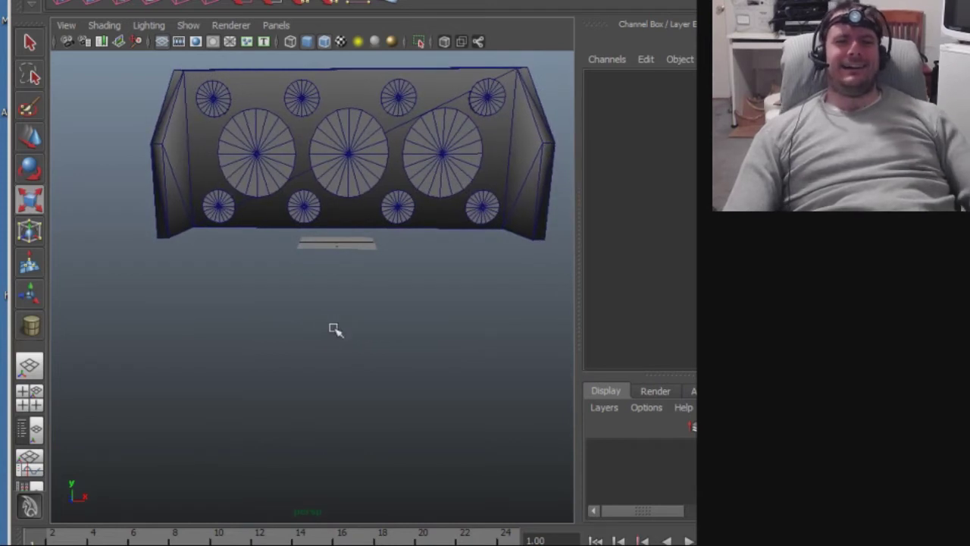
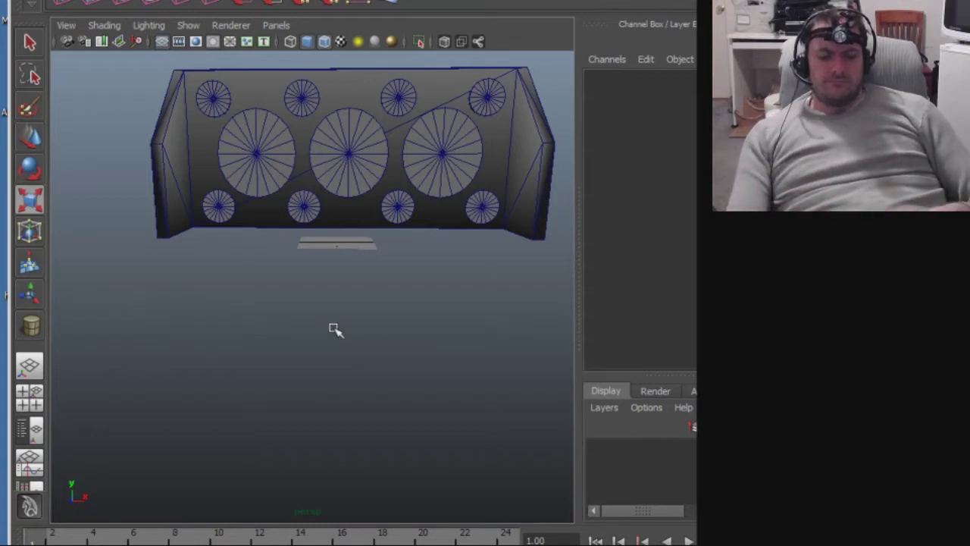
alt+drag(243, 368, 371, 402)
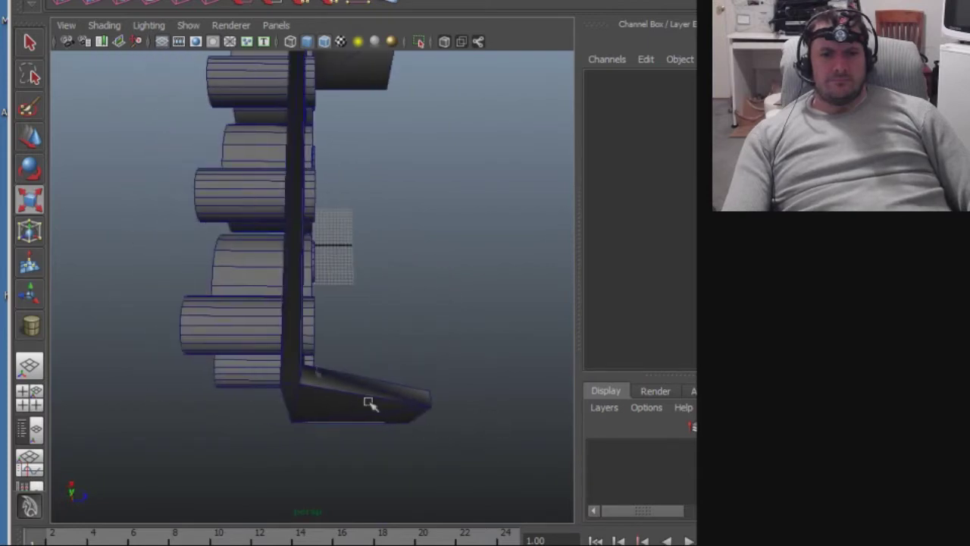
alt+drag(229, 335, 392, 351)
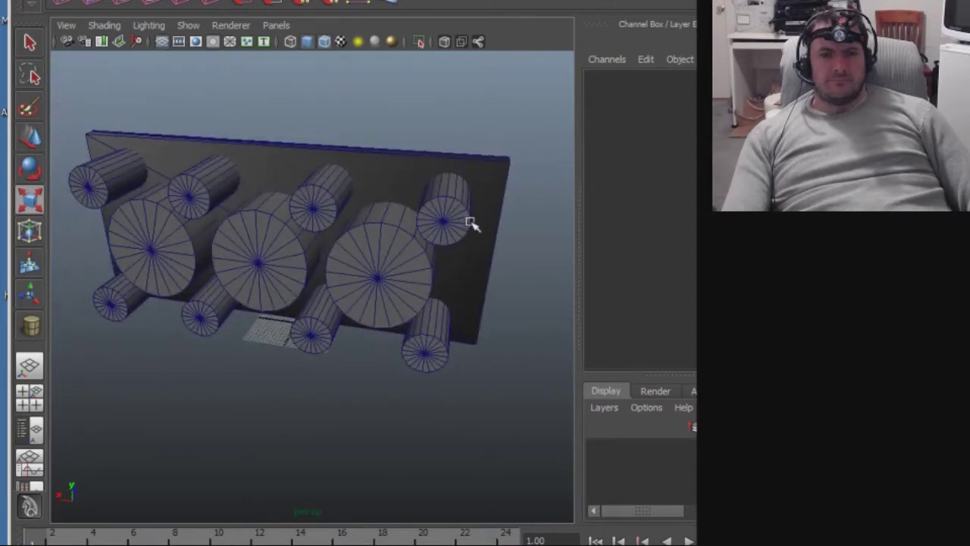
alt+drag(468, 221, 437, 235)
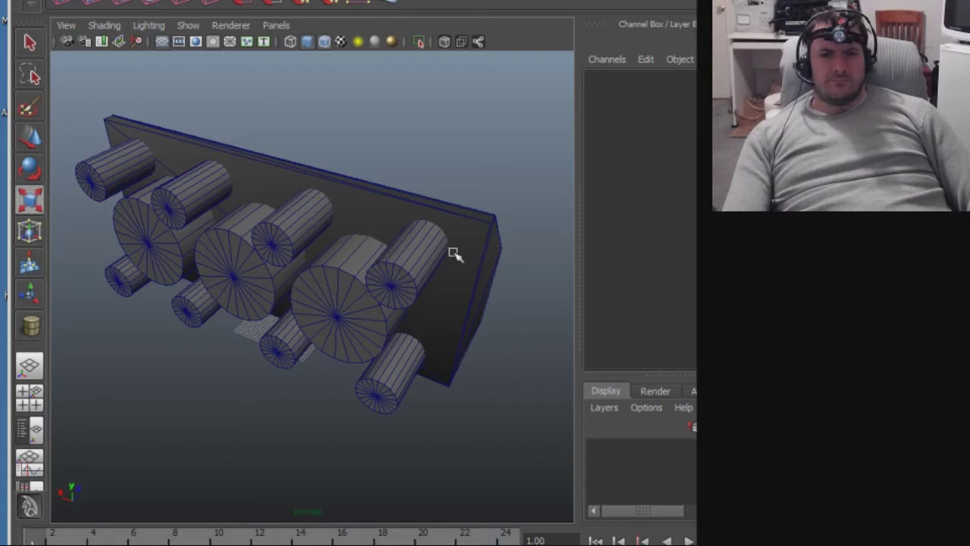
Switch the upper small cylinder at the negative-X end to vertex mode and select the other ten cylinders.
click(358, 255)
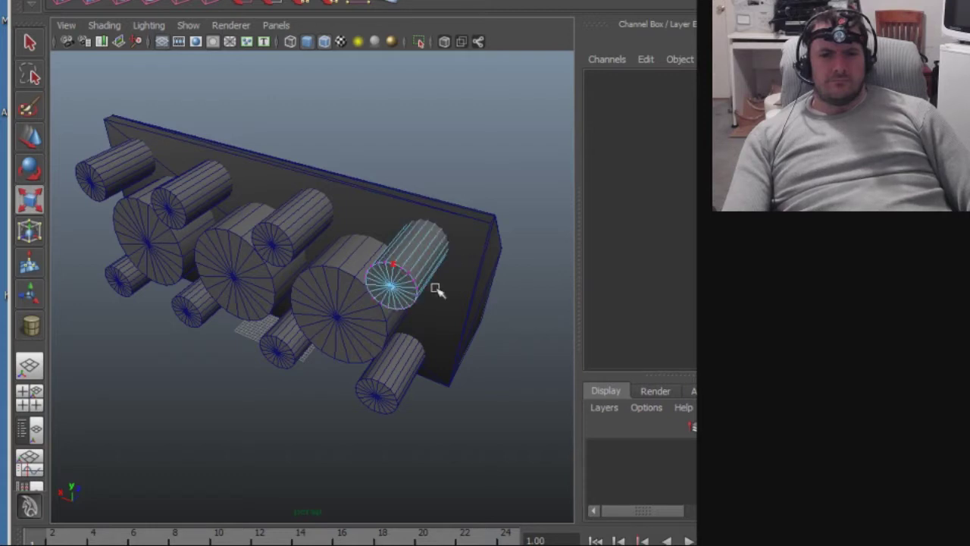
alt+drag(436, 289, 459, 280)
click(378, 282)
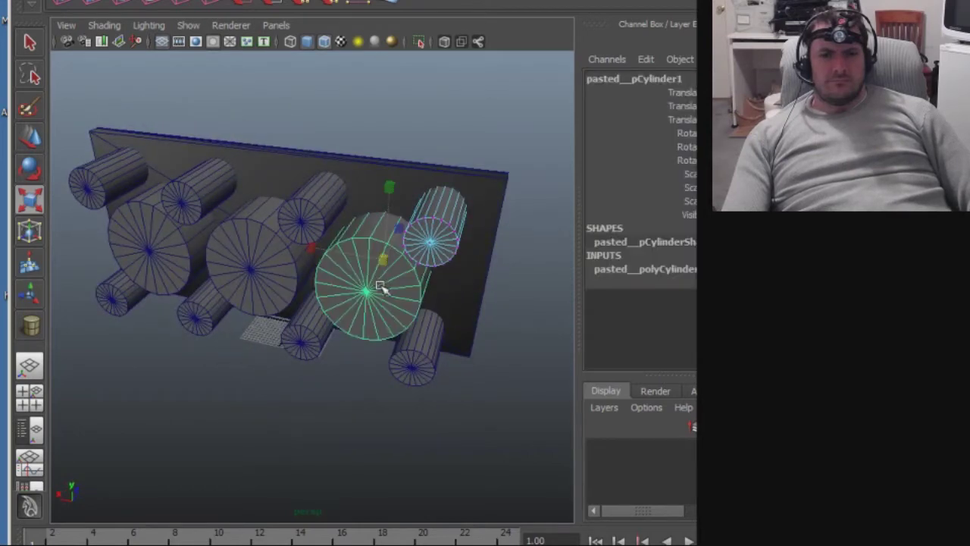
shift+click(311, 227)
shift+click(282, 246)
shift+click(194, 204)
shift+click(141, 221)
shift+click(123, 189)
shift+click(112, 296)
shift+click(199, 319)
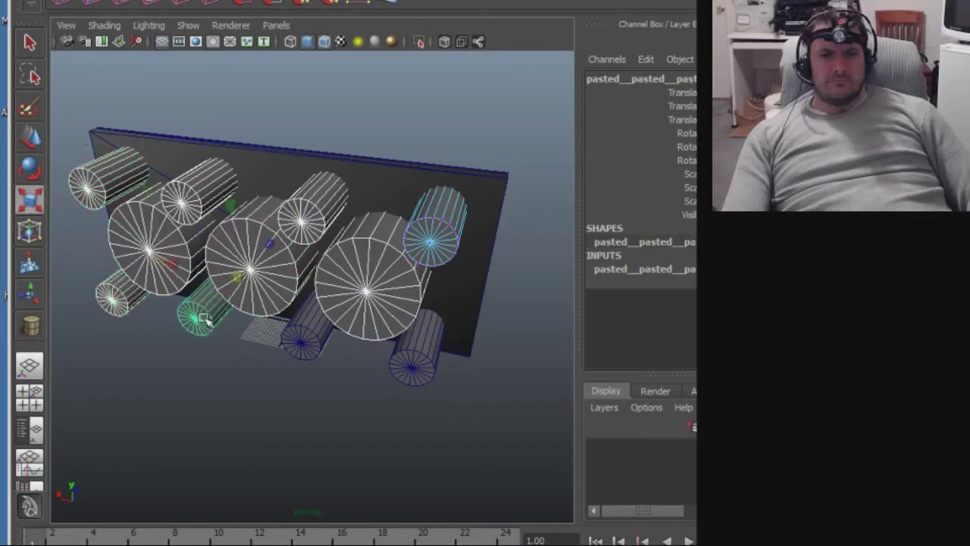
shift+click(306, 348)
shift+click(422, 353)
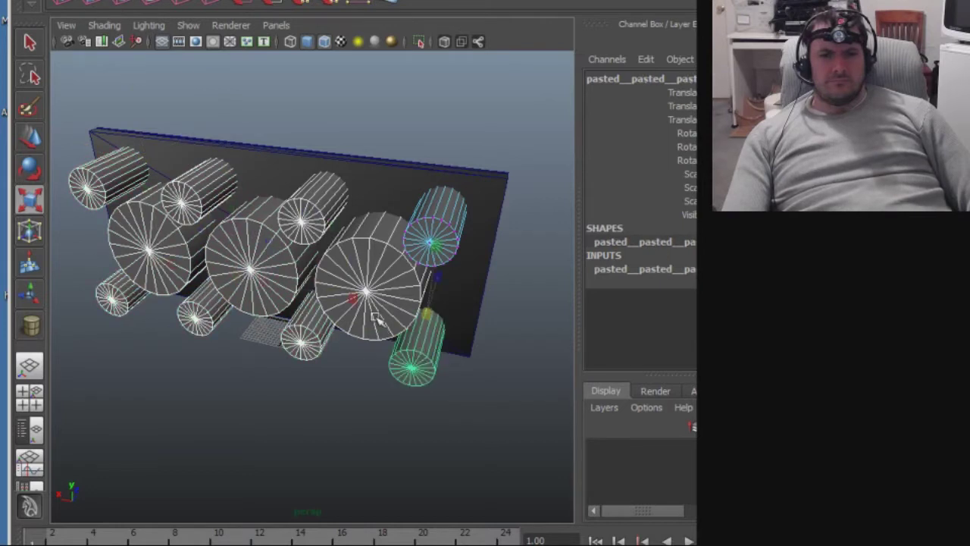
Switch the ten selected large and small cylinders to vertex mode as well.
shift+click(319, 313)
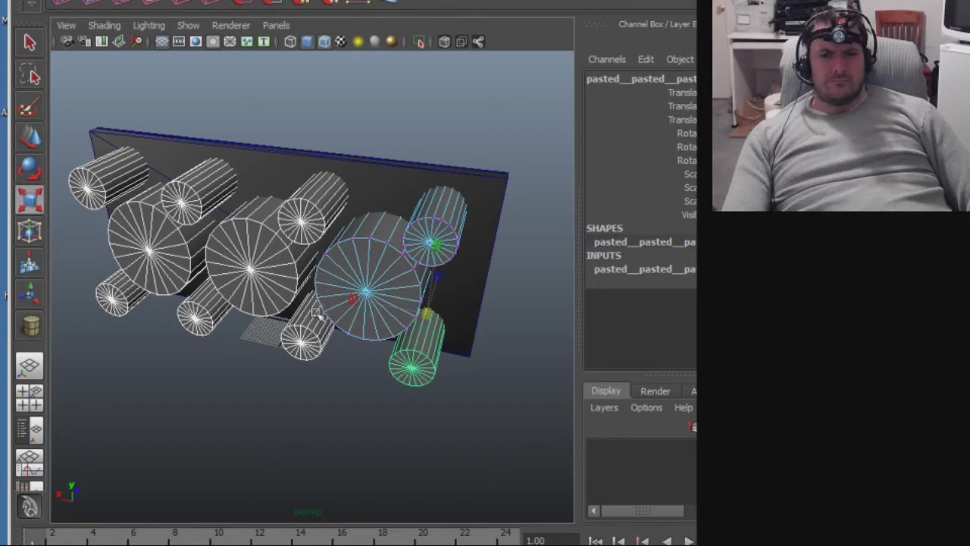
shift+click(300, 223)
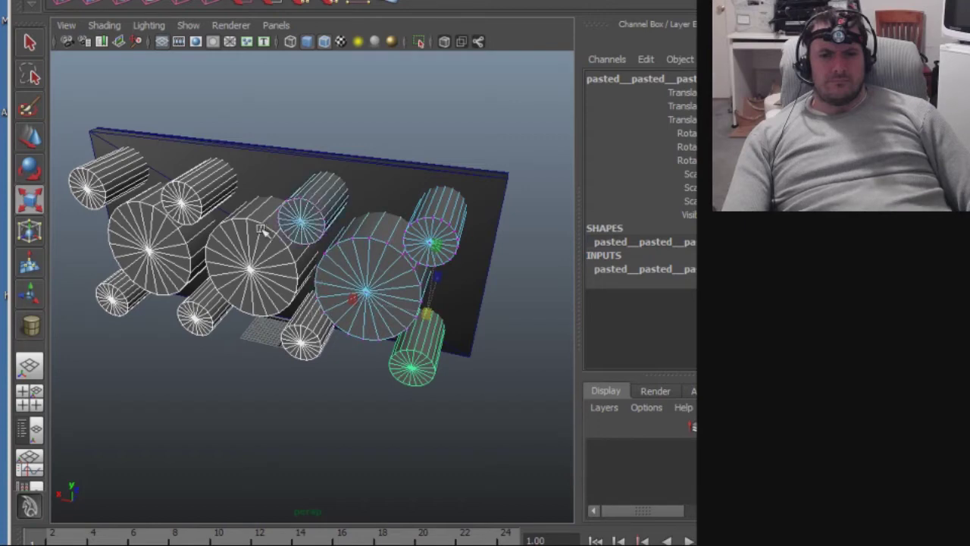
shift+click(213, 258)
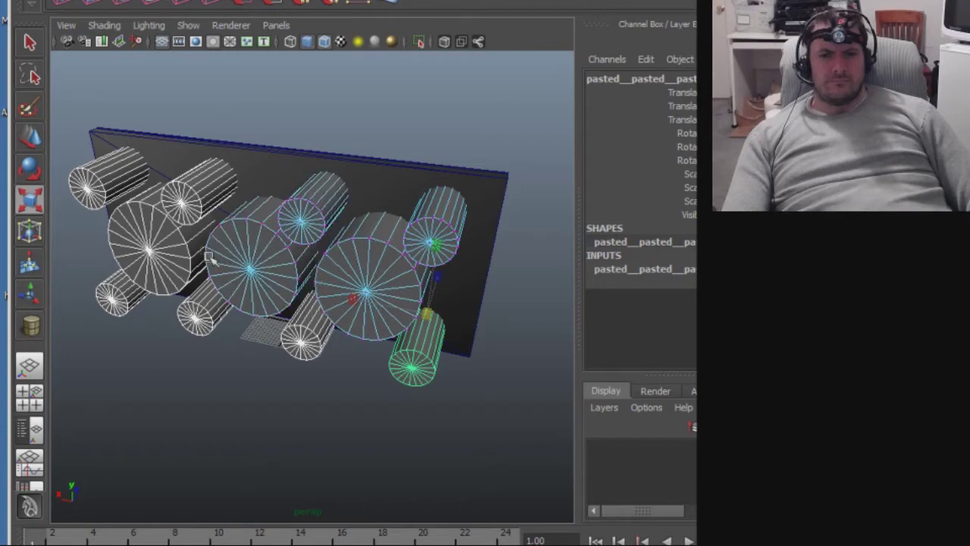
shift+click(165, 206)
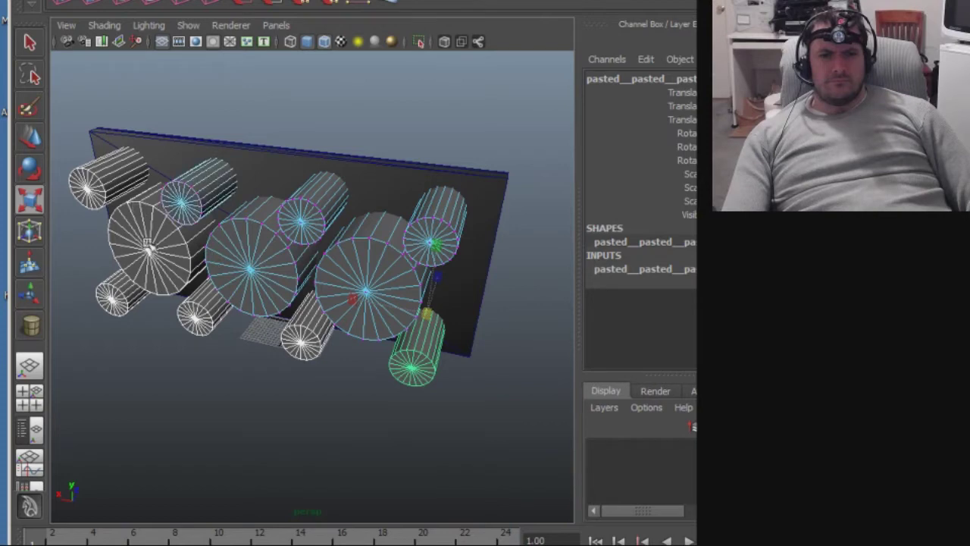
shift+click(98, 246)
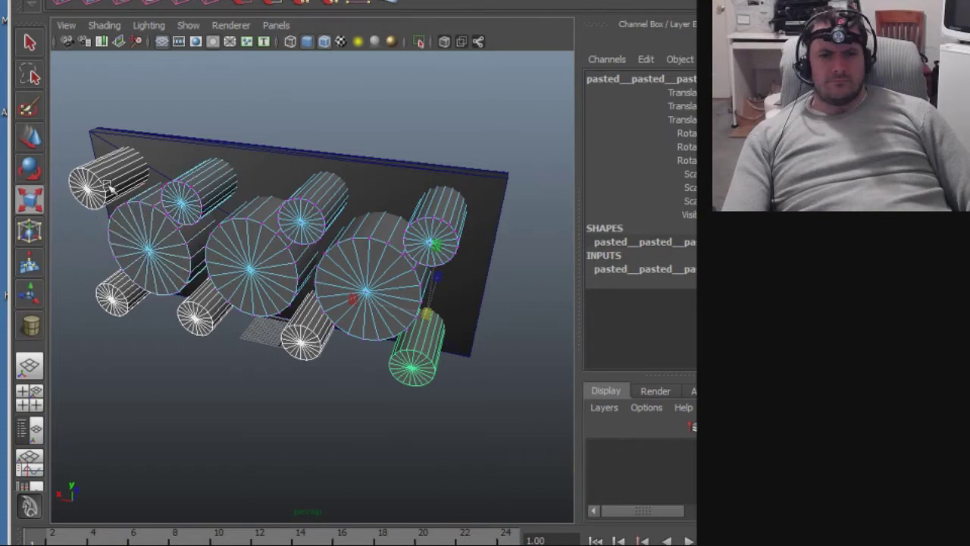
shift+click(78, 188)
shift+click(93, 293)
shift+click(172, 318)
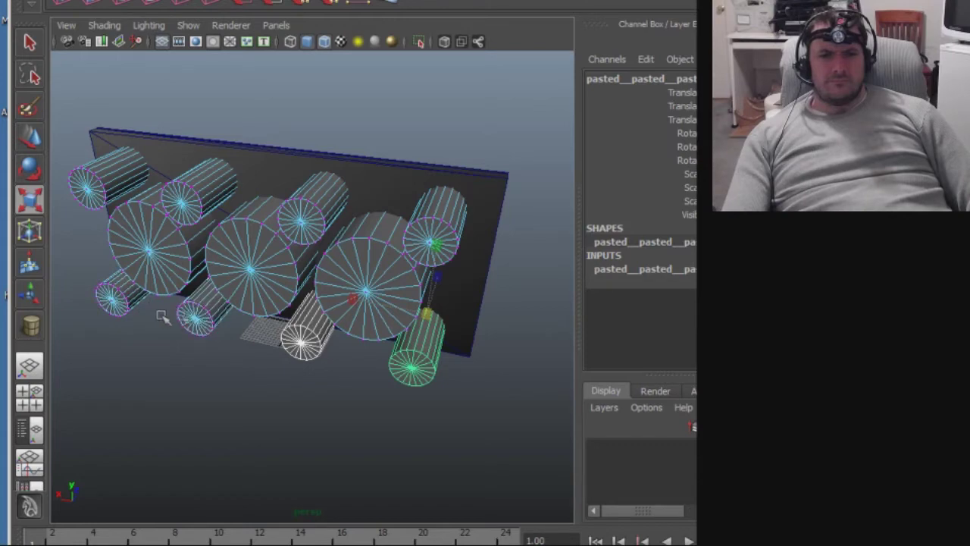
shift+click(417, 362)
Try to box-select the vertices at the back ends of all cylinders for moving, then clear the selection.
scroll(462, 369, down, 5)
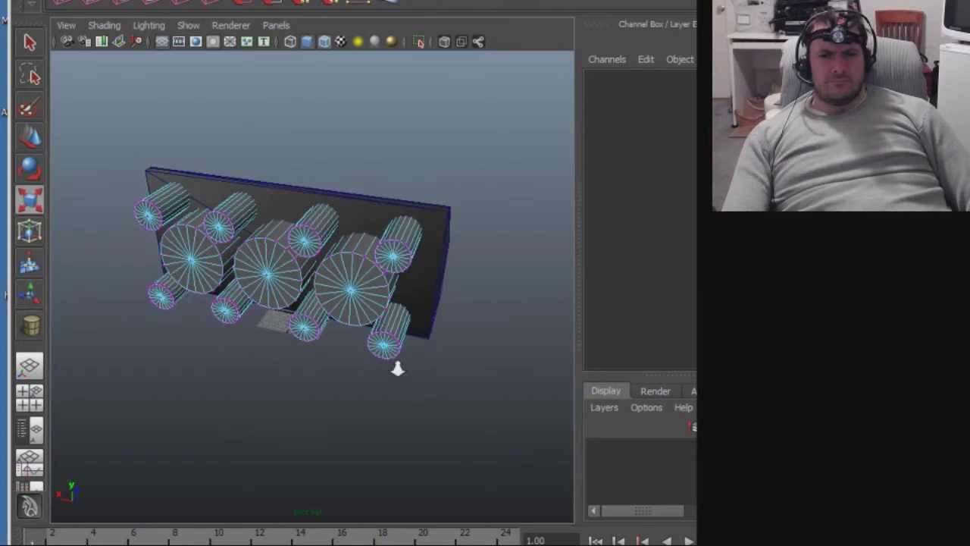
alt+drag(426, 384, 260, 411)
alt+middle_drag(259, 412, 321, 407)
alt+drag(322, 407, 331, 444)
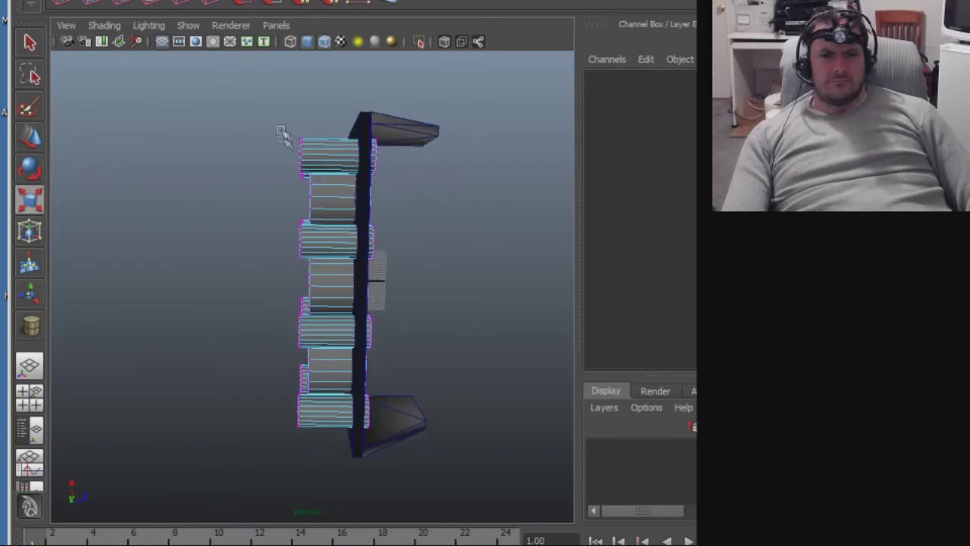
drag(269, 193, 316, 468)
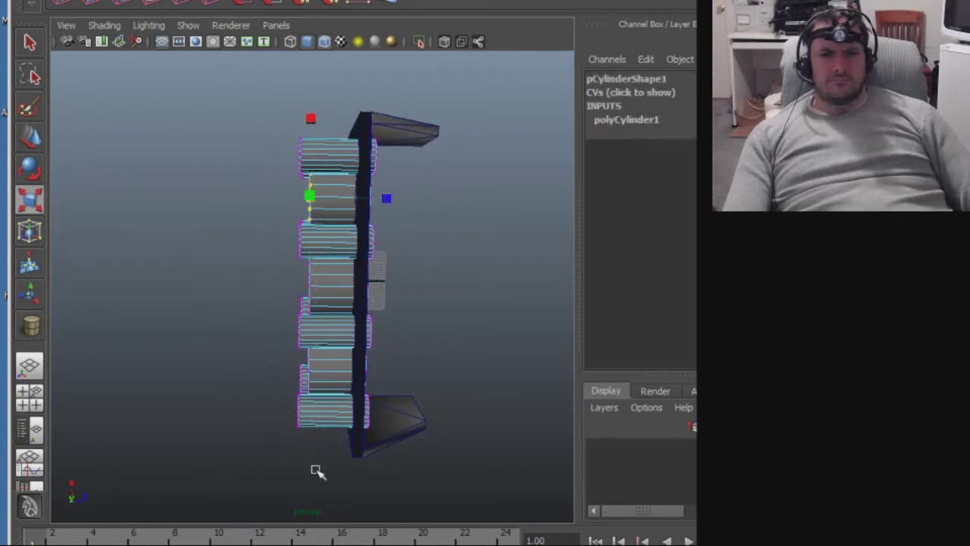
key(w)
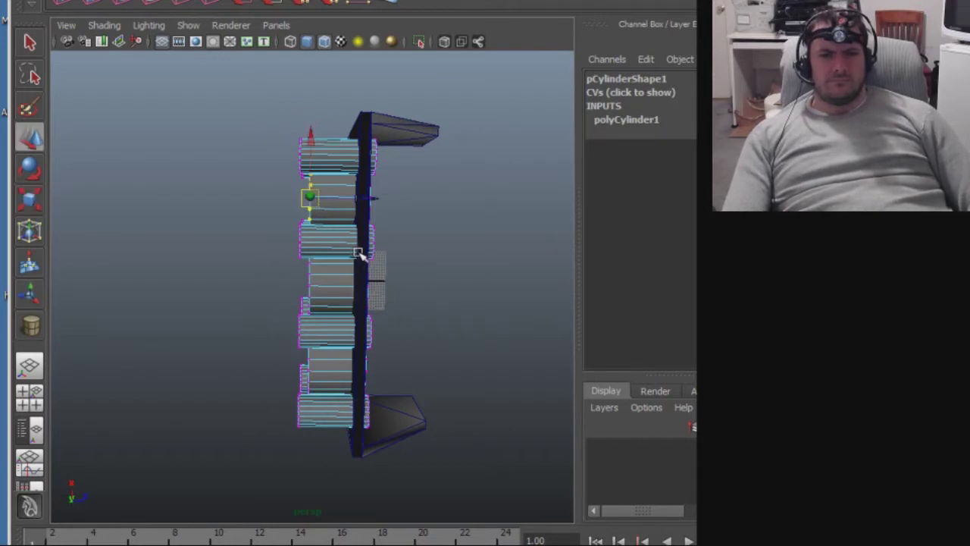
drag(269, 219, 313, 280)
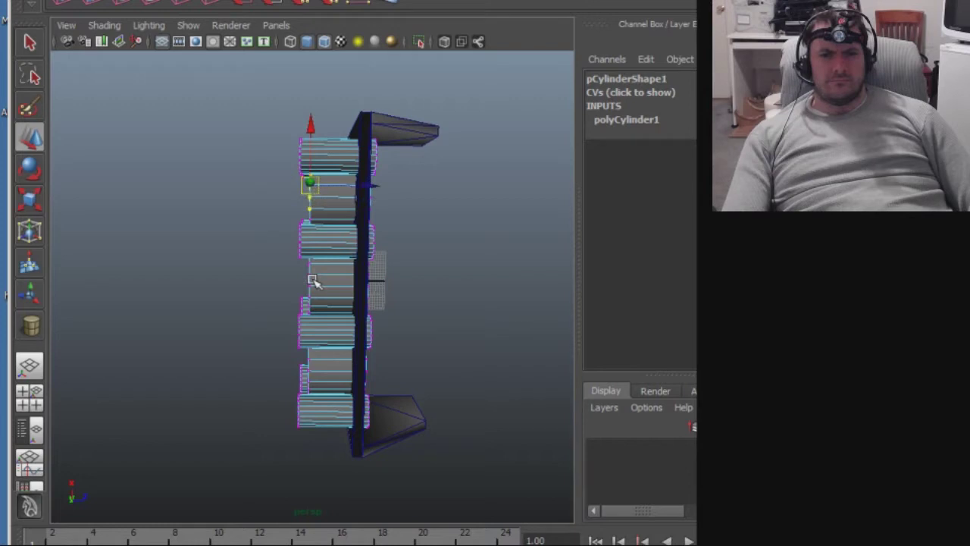
drag(273, 111, 319, 468)
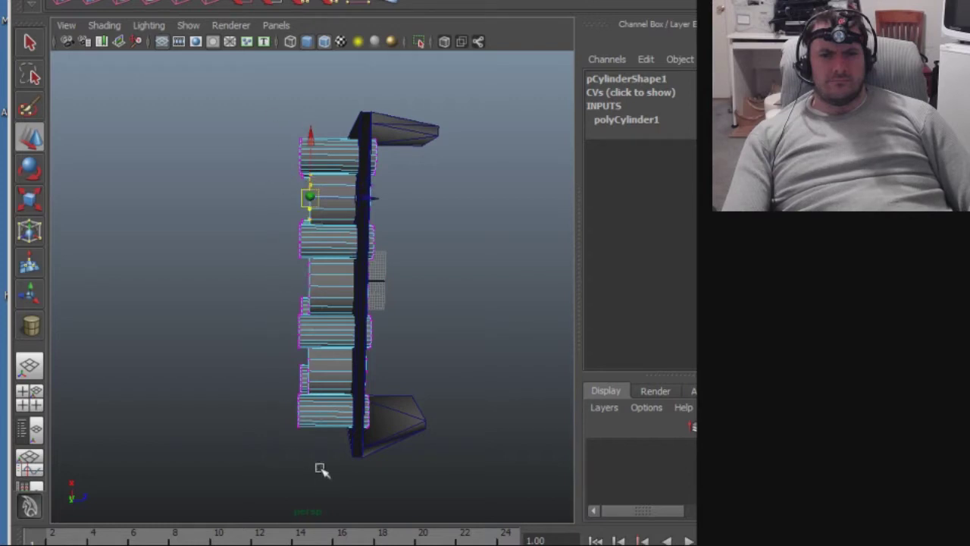
click(321, 488)
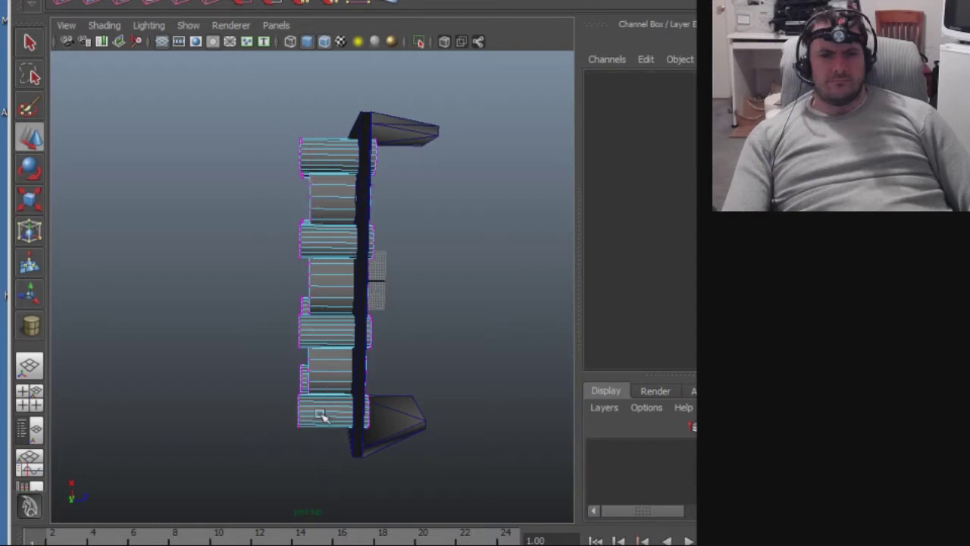
Return the large cylinder and the two small cylinders at the negative-X end to object mode.
alt+drag(286, 455, 288, 409)
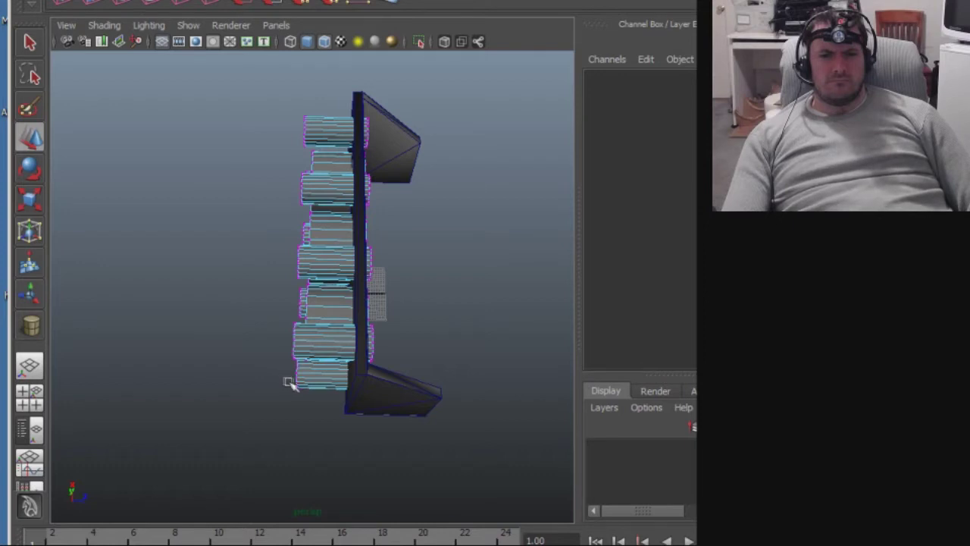
shift+click(342, 371)
alt+drag(298, 392, 326, 371)
shift+click(357, 353)
shift+drag(219, 387, 281, 379)
alt+drag(213, 408, 411, 446)
Return the remaining two large and six small cylinders to object mode.
shift+click(356, 237)
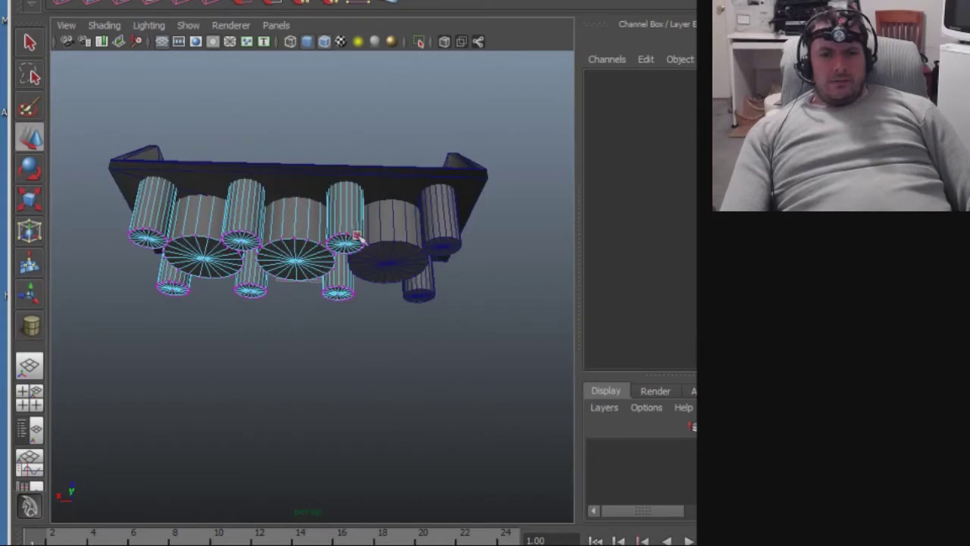
shift+click(356, 229)
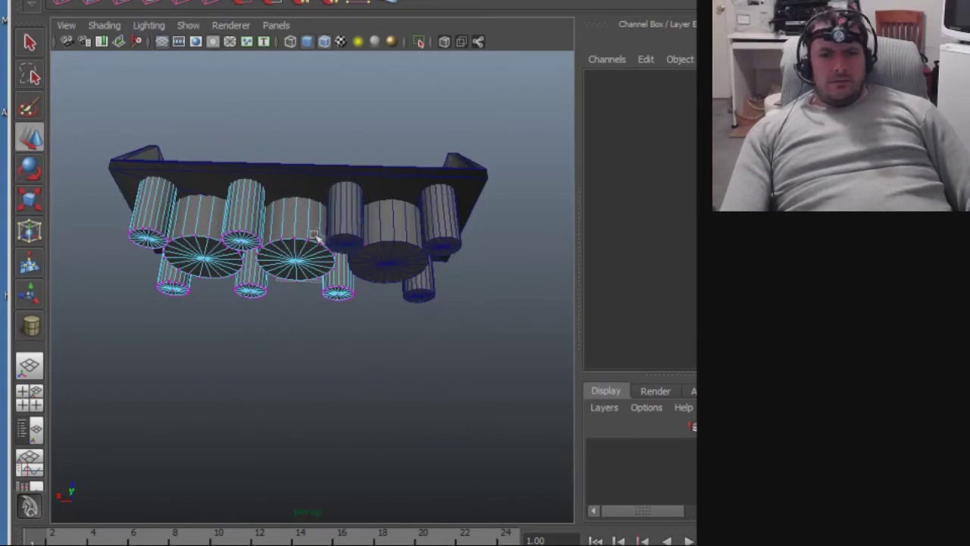
shift+click(288, 229)
shift+click(239, 231)
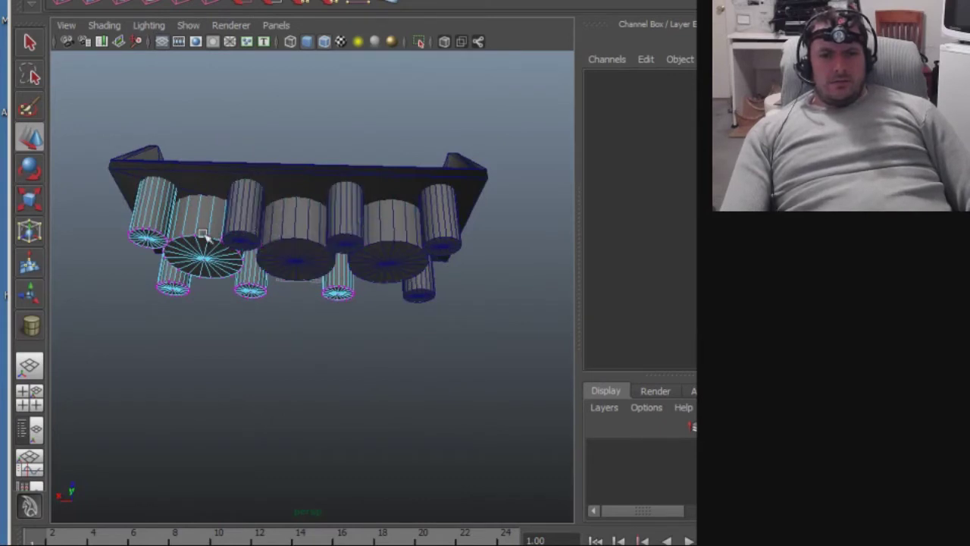
shift+click(258, 214)
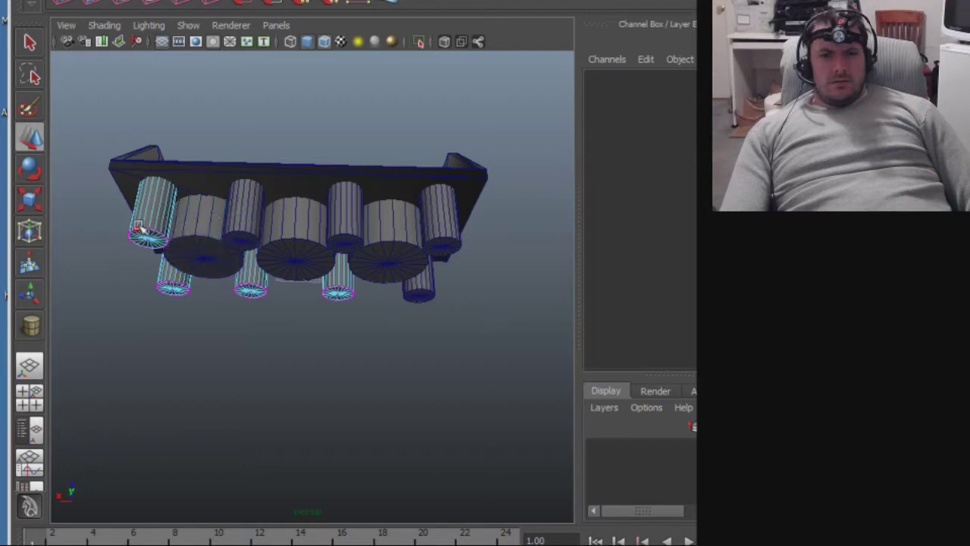
shift+click(168, 208)
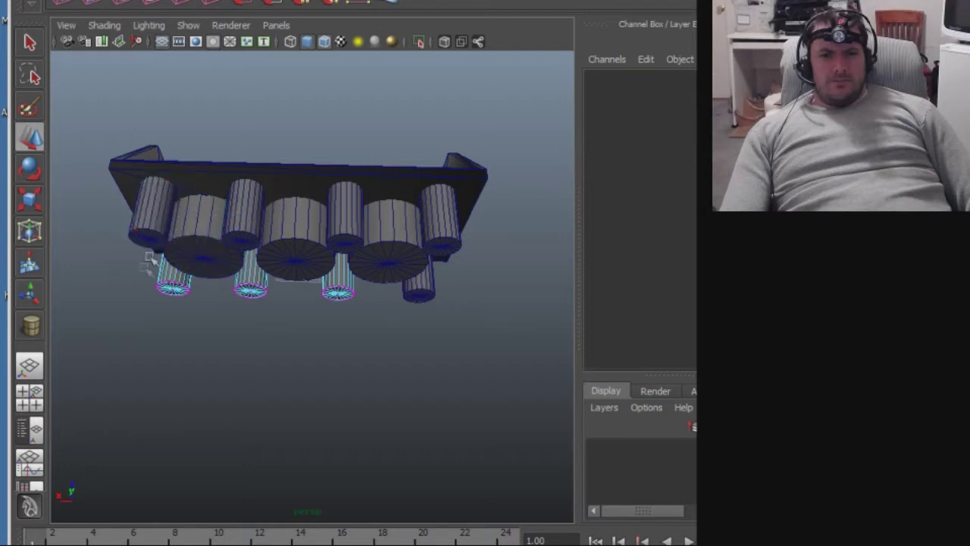
shift+click(186, 275)
shift+click(258, 282)
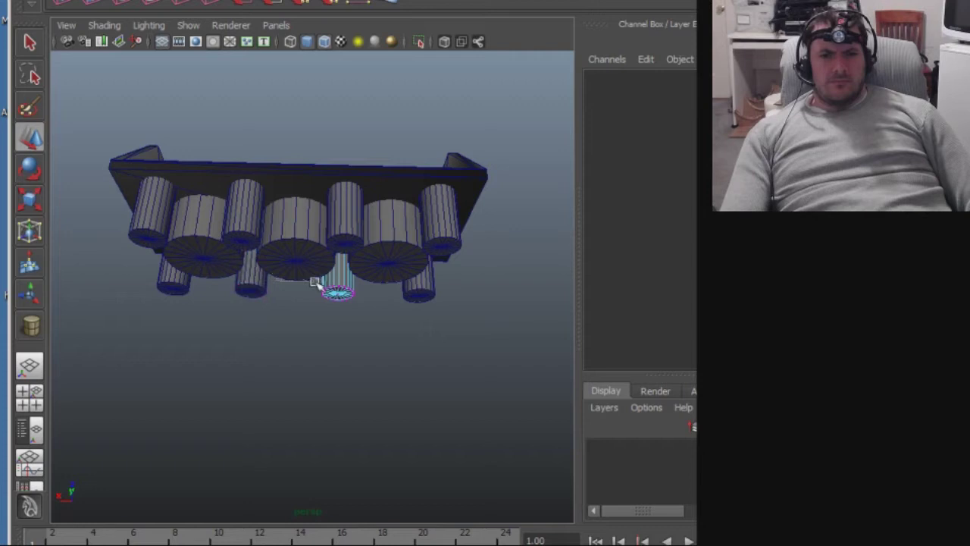
click(377, 276)
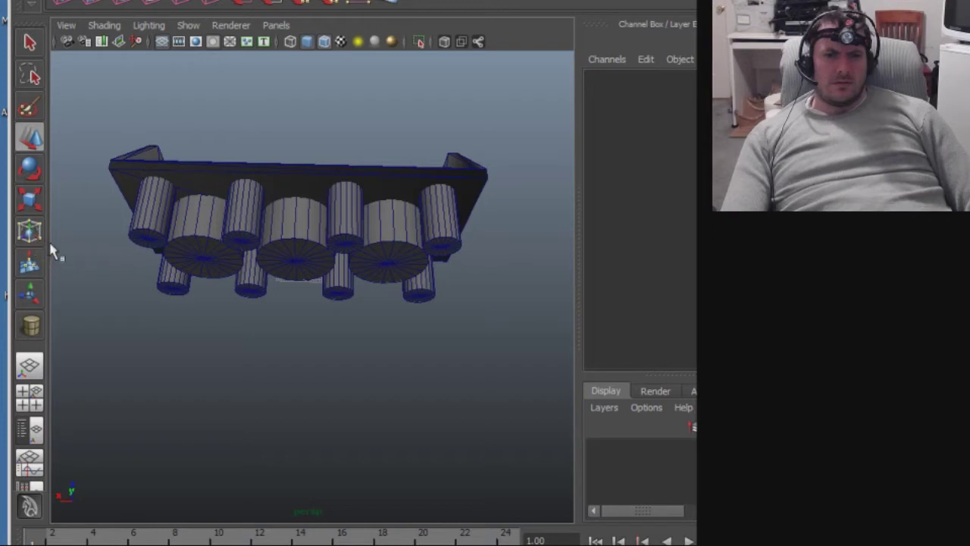
click(63, 25)
click(63, 25)
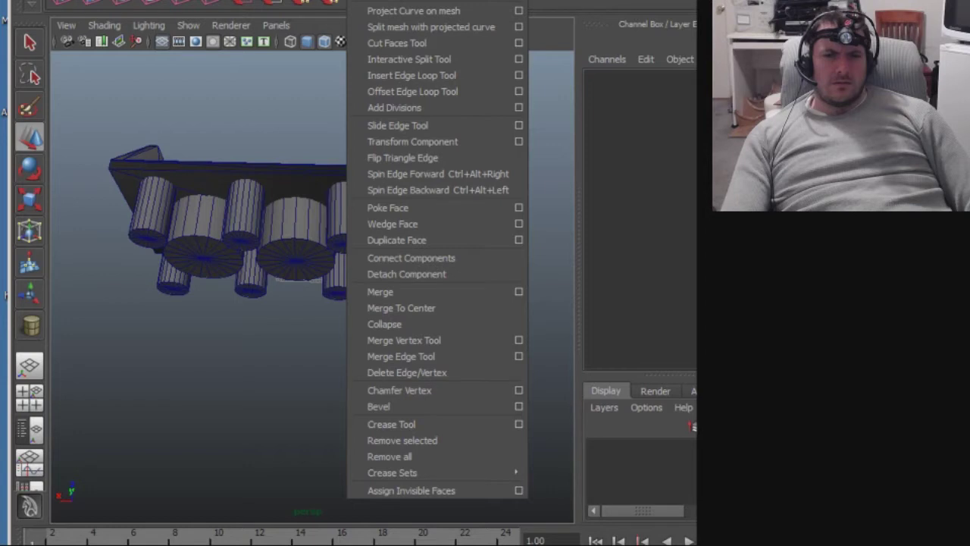
key(Escape)
Select all eight small cylinders and scale them down along Z until their front ends line up with the large cylinders.
alt+drag(238, 382, 422, 429)
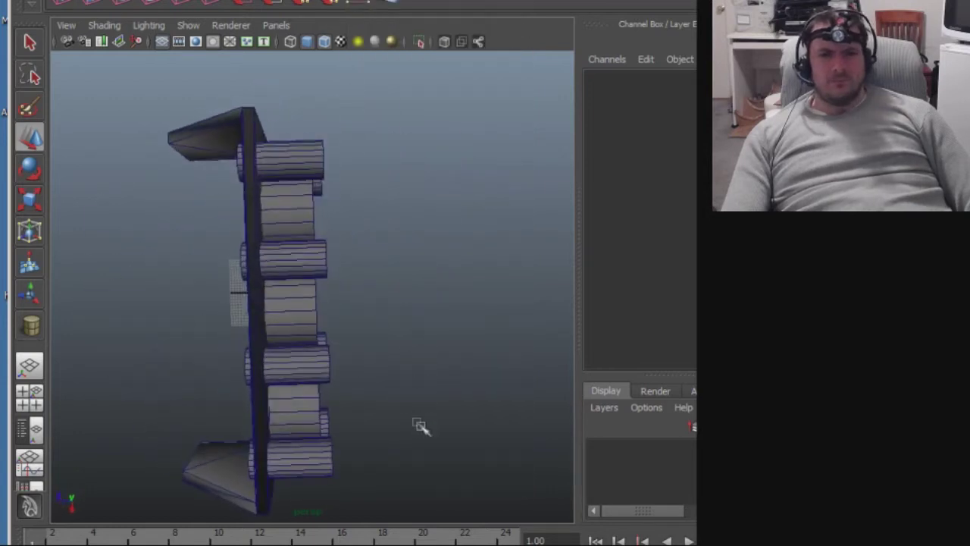
click(307, 184)
shift+click(303, 255)
shift+click(308, 358)
shift+click(328, 466)
alt+drag(334, 471, 438, 405)
shift+click(247, 374)
shift+click(289, 321)
shift+click(329, 267)
shift+click(362, 229)
key(r)
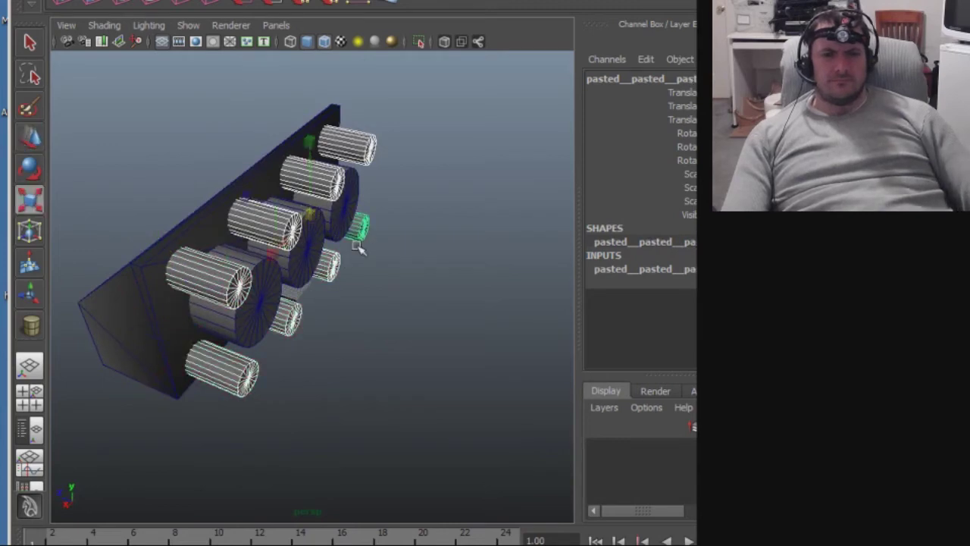
alt+drag(346, 296, 419, 392)
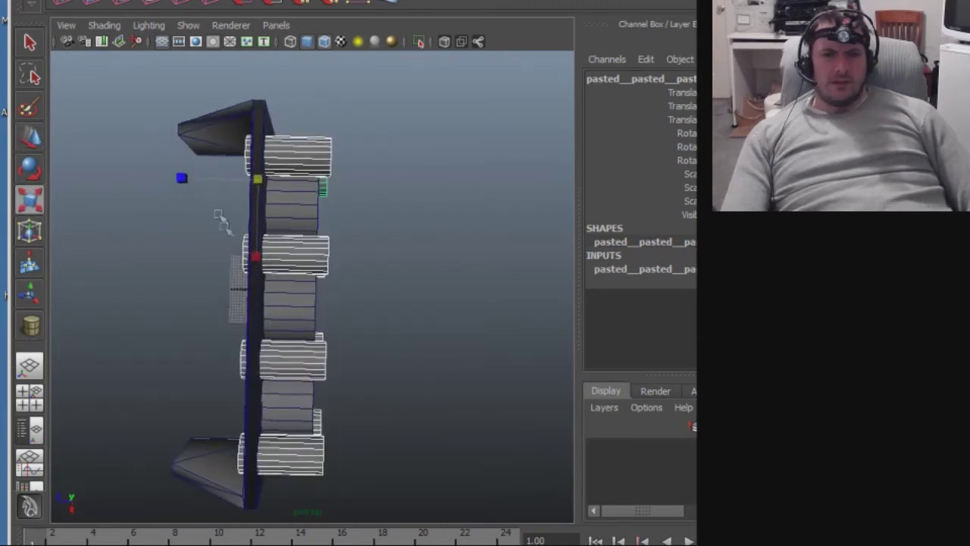
drag(183, 178, 193, 178)
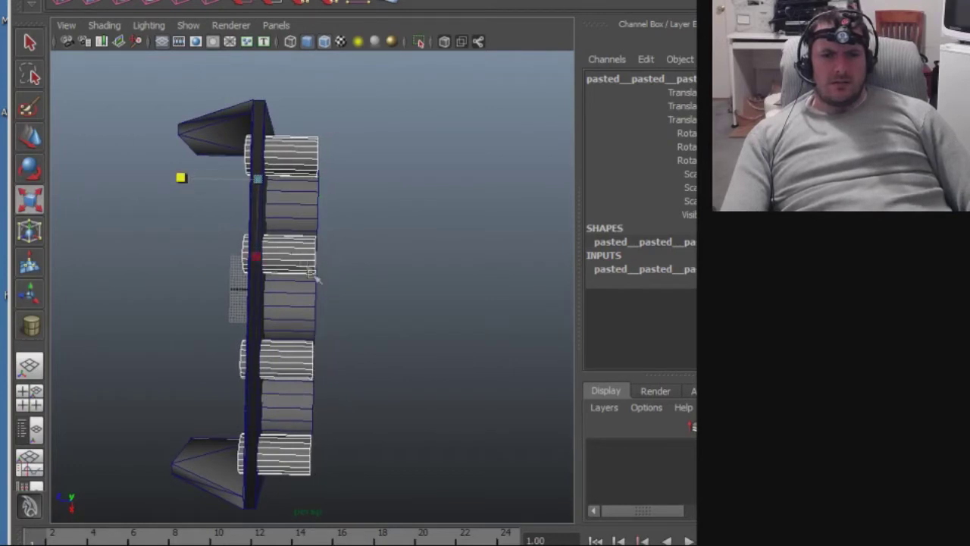
Add the three large cylinders to the selection and scale all the cylinders along Z into short discs through the back wall.
click(304, 305)
click(298, 216)
click(287, 249)
alt+drag(410, 349, 435, 420)
drag(194, 400, 232, 396)
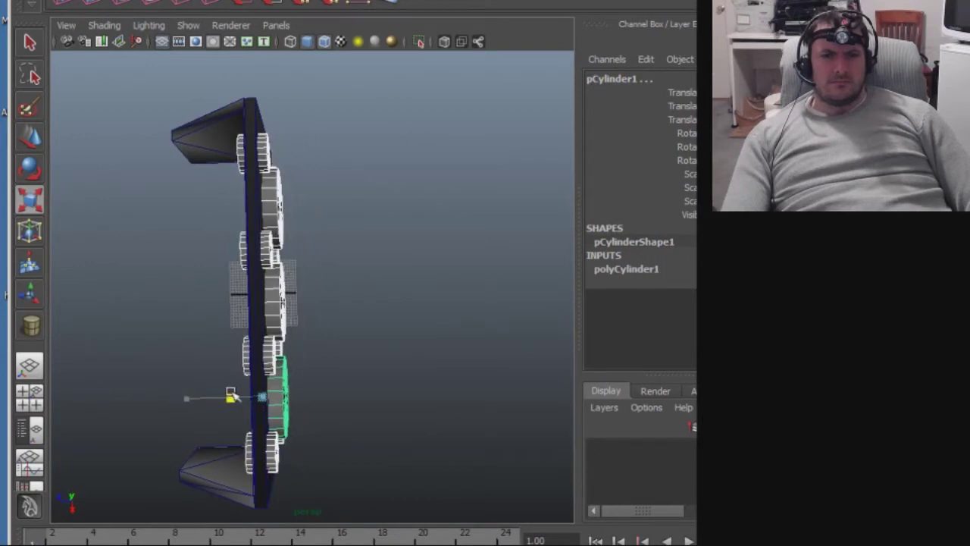
alt+drag(364, 463, 345, 402)
click(407, 422)
click(288, 304)
shift+click(285, 212)
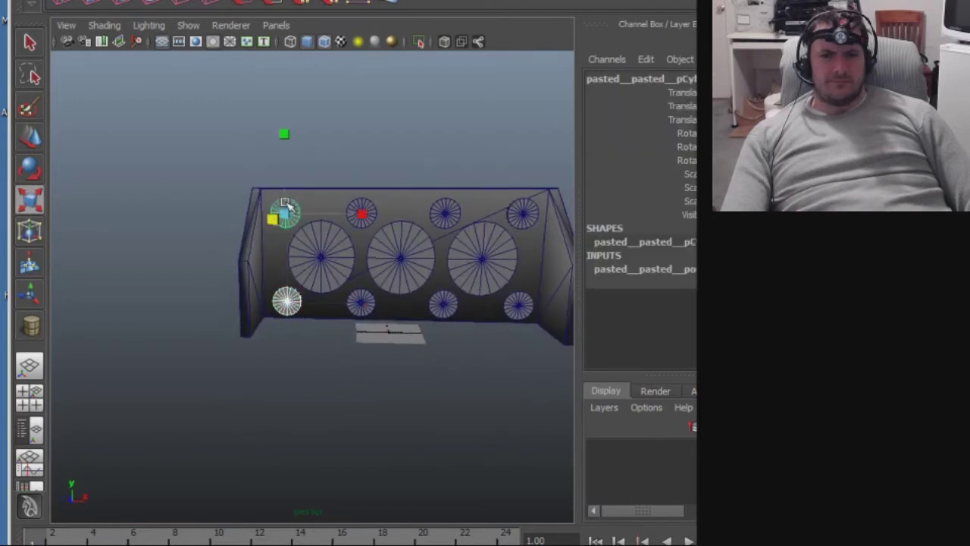
click(362, 215)
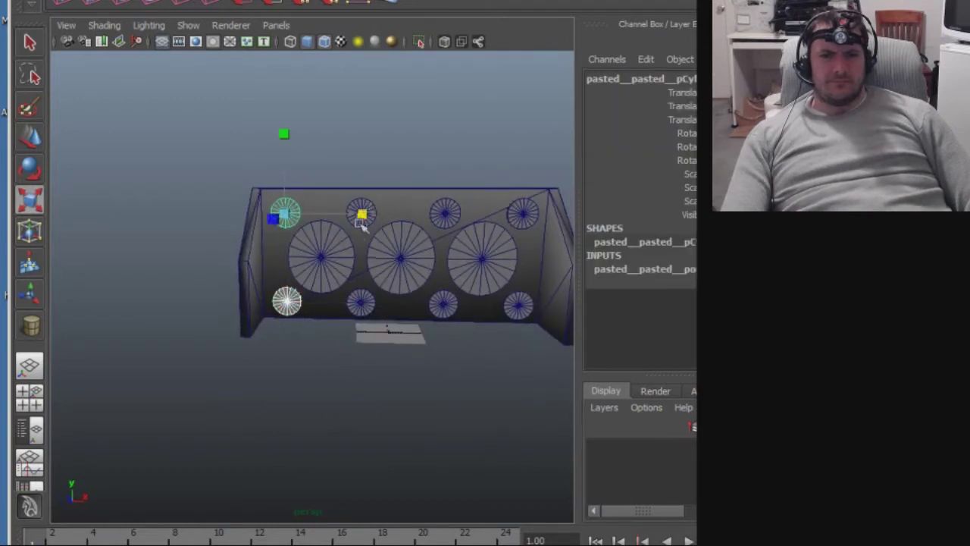
shift+click(322, 262)
shift+click(362, 213)
shift+click(362, 303)
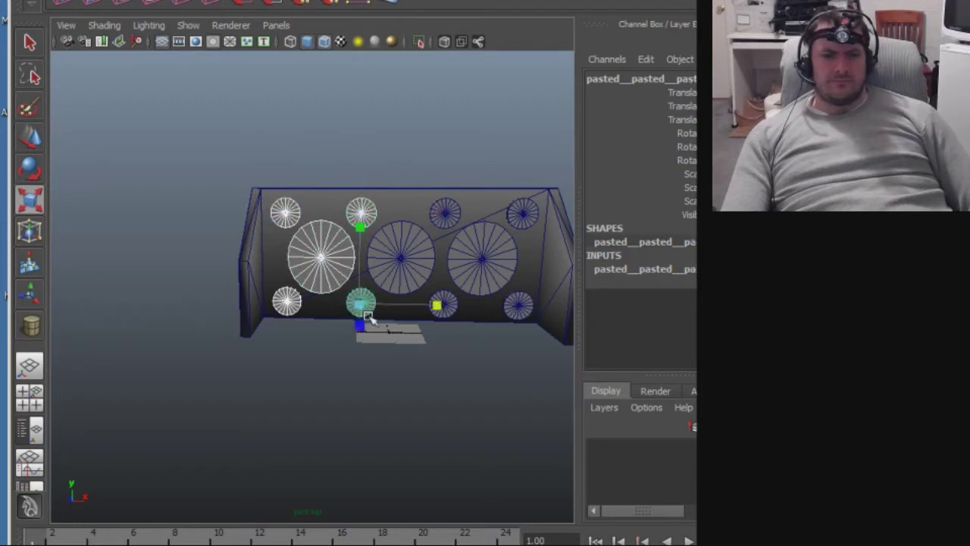
click(366, 312)
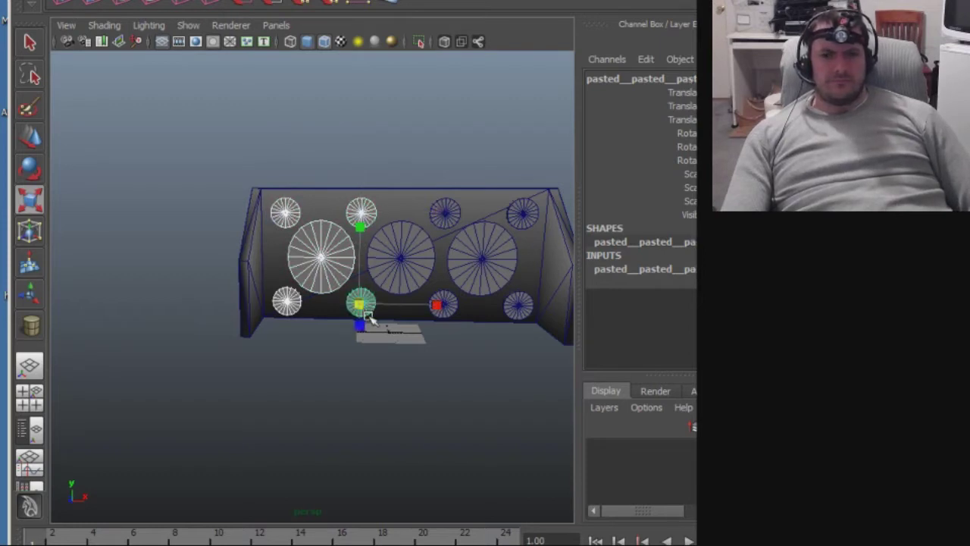
key(q)
click(364, 313)
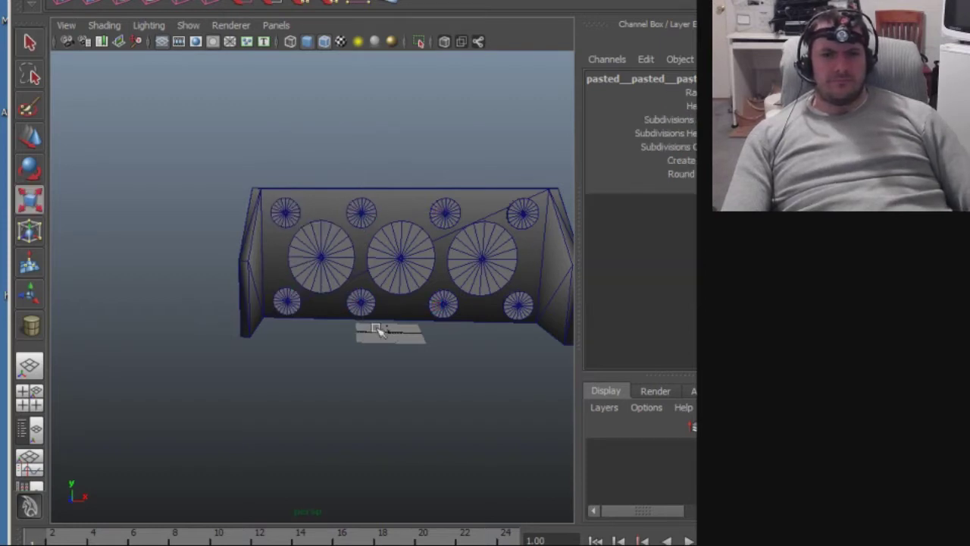
Duplicate the large cylinder and four small cylinders at the negative-X end and move the copies along X beyond the side wall.
click(362, 305)
shift+click(286, 302)
shift+click(321, 259)
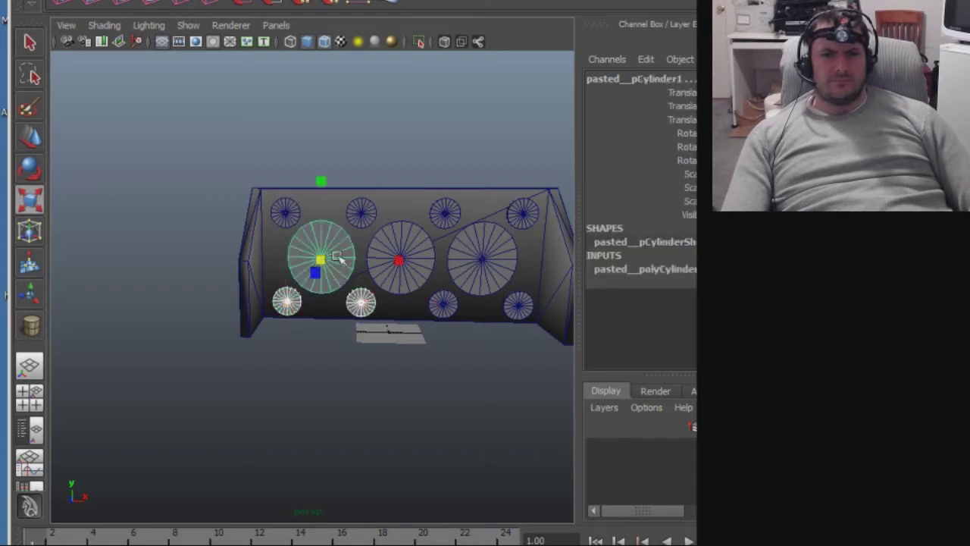
shift+click(362, 213)
shift+click(288, 214)
key(w)
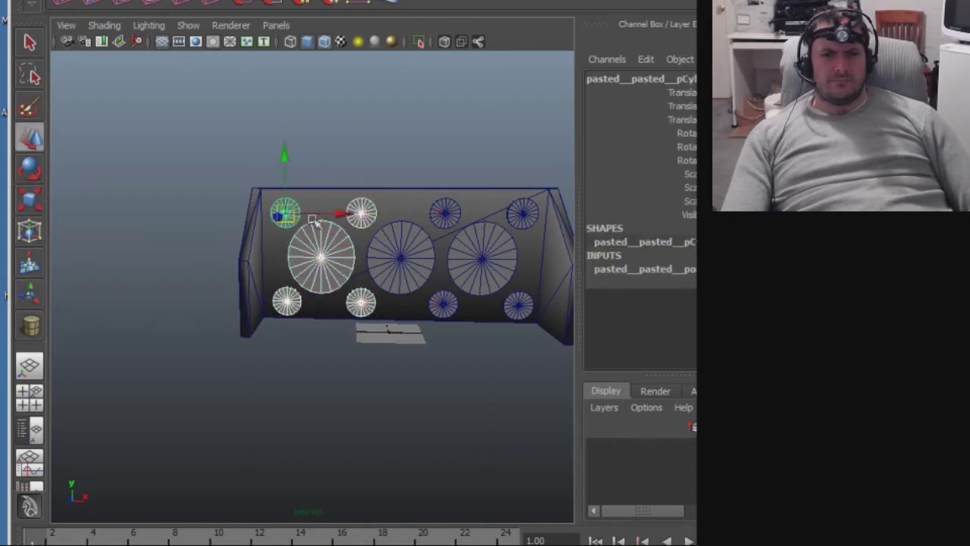
drag(343, 216, 182, 204)
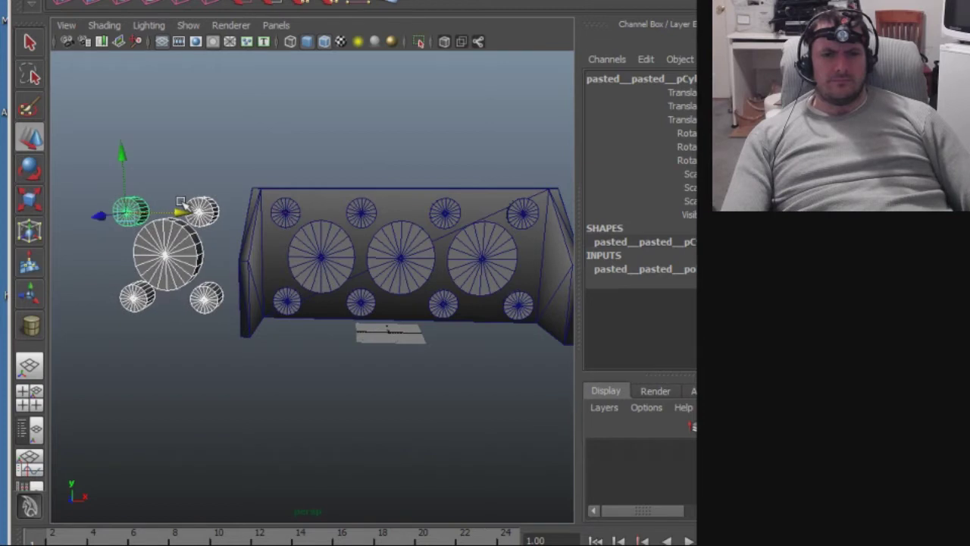
Rotate the five cylinder copies about the Y axis so that their flat ends face the side wall.
key(e)
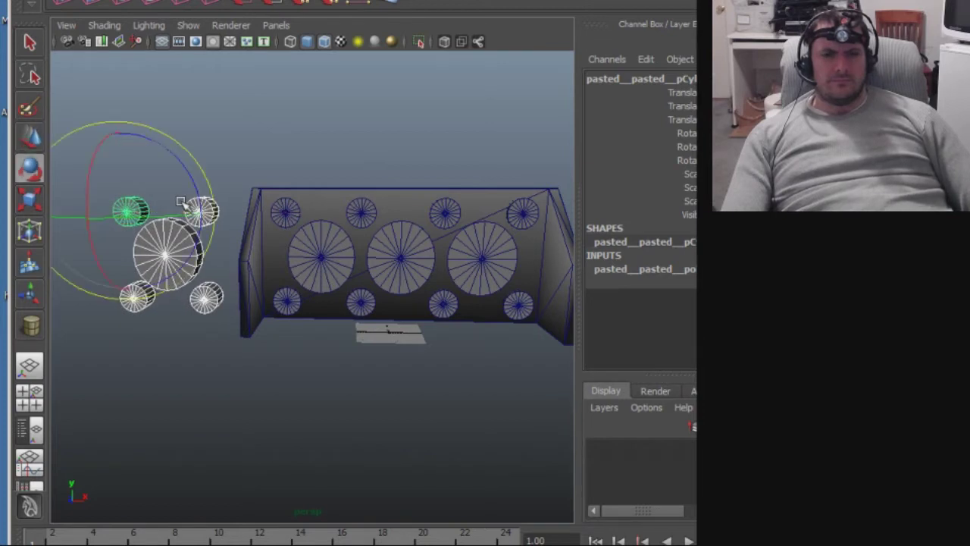
drag(114, 218, 290, 200)
alt+drag(279, 266, 524, 401)
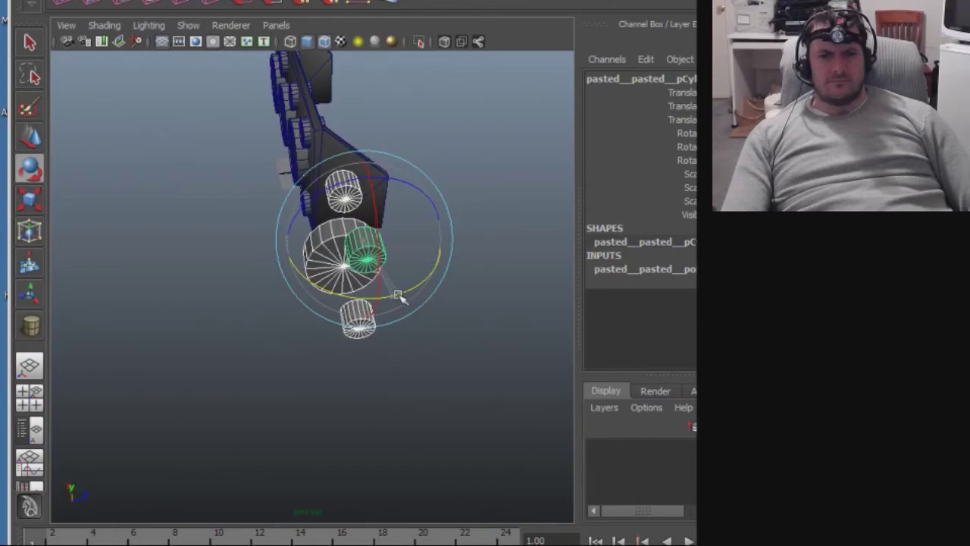
alt+drag(472, 377, 448, 351)
drag(390, 256, 395, 254)
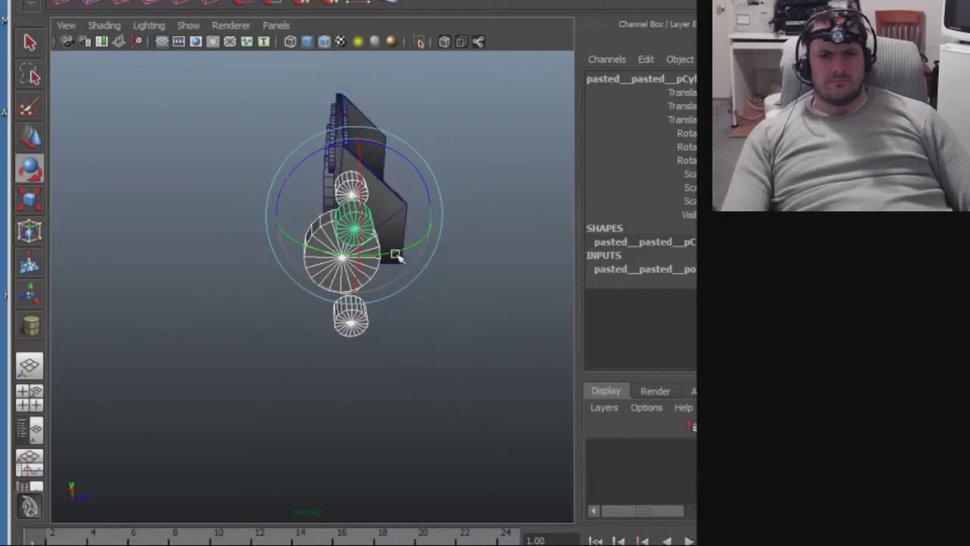
drag(395, 258, 400, 259)
alt+drag(467, 367, 459, 354)
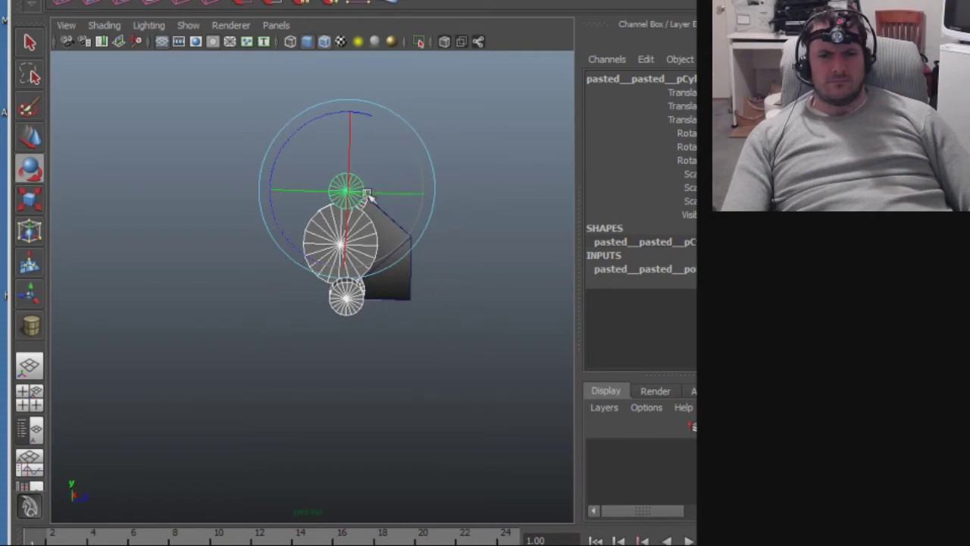
alt+drag(376, 218, 409, 430)
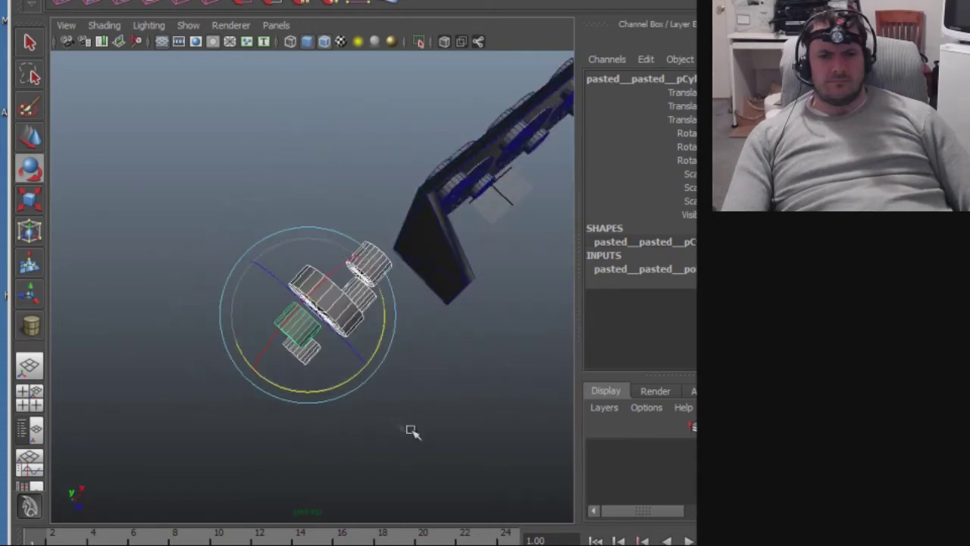
drag(342, 381, 500, 325)
Move the five rotated cylinder copies together closer to the outside of the negative-X side wall.
alt+middle_drag(500, 325, 443, 423)
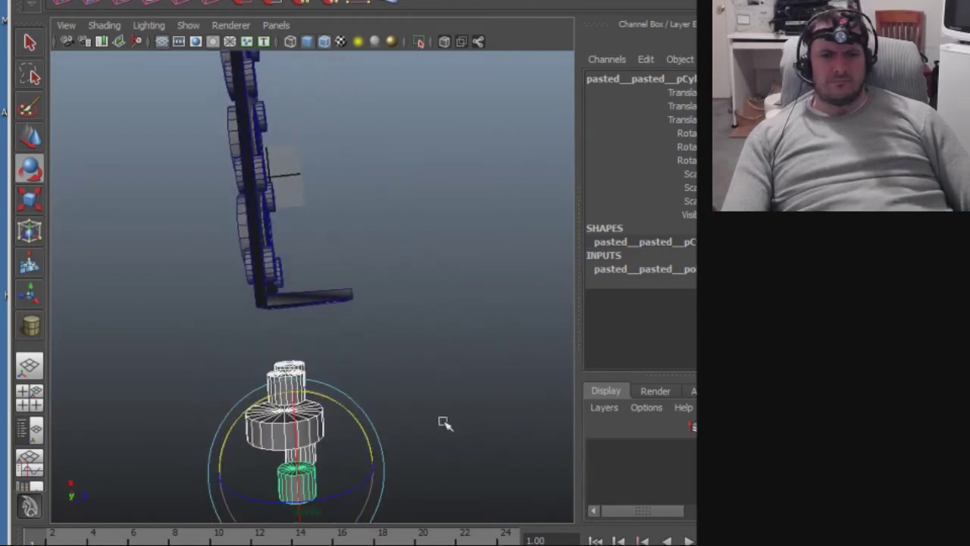
key(w)
drag(303, 472, 349, 416)
click(436, 377)
Reposition the copies individually in a row alongside the side wall, with the large cylinder between the two pairs of small ones.
click(353, 348)
click(348, 426)
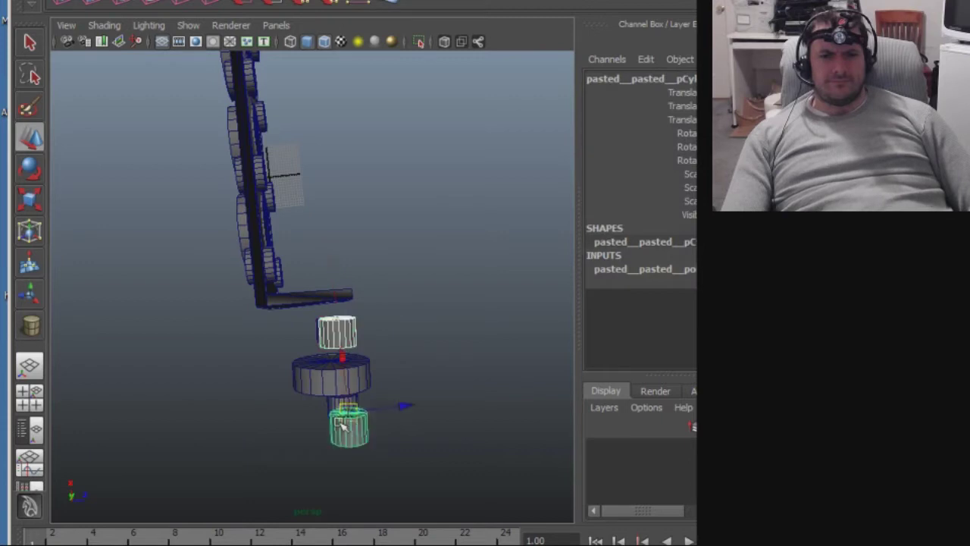
click(328, 384)
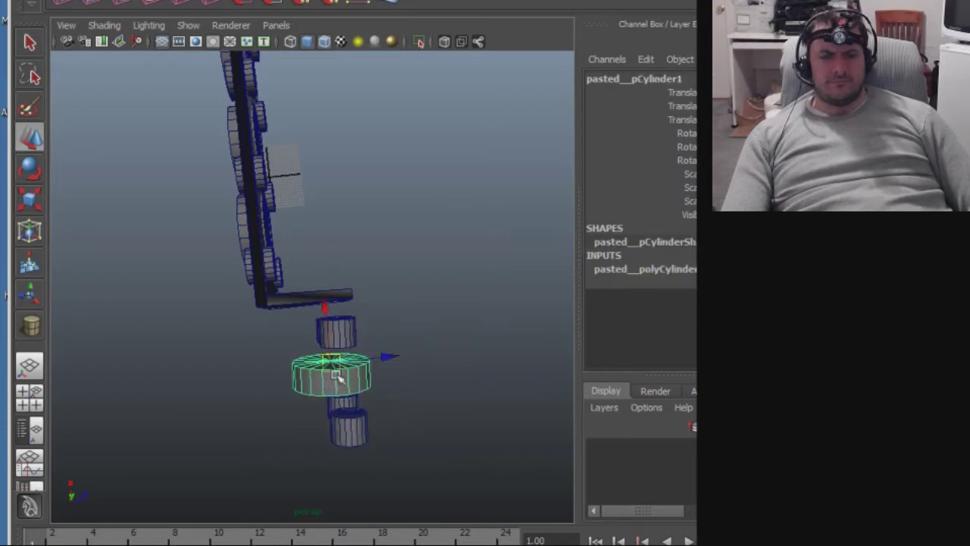
drag(336, 366, 408, 323)
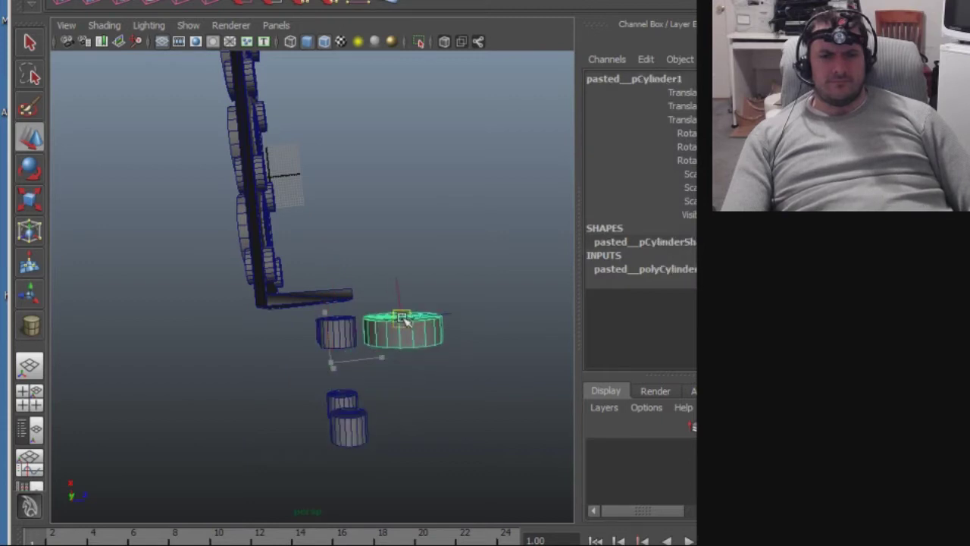
click(344, 338)
drag(341, 322, 266, 332)
click(331, 329)
drag(331, 326, 362, 326)
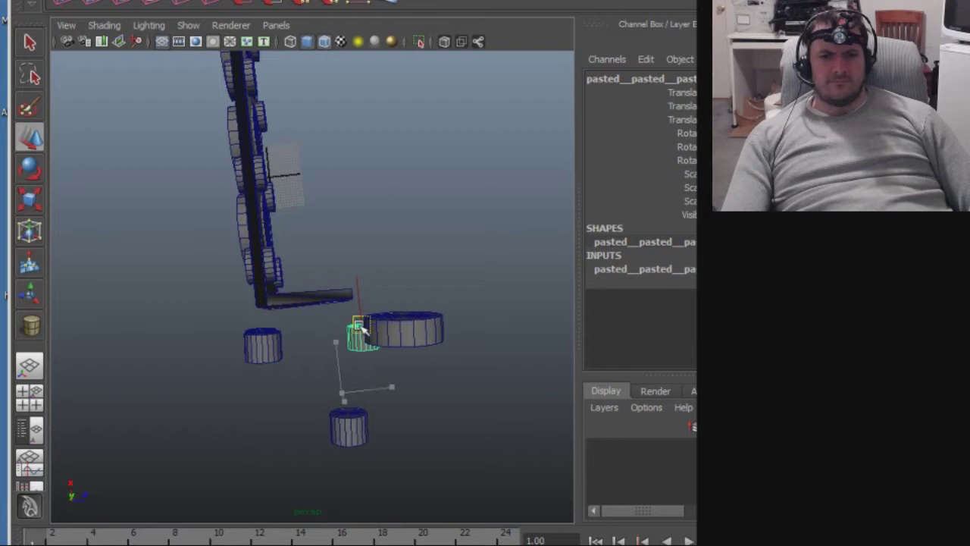
click(363, 427)
drag(363, 426, 325, 335)
click(429, 339)
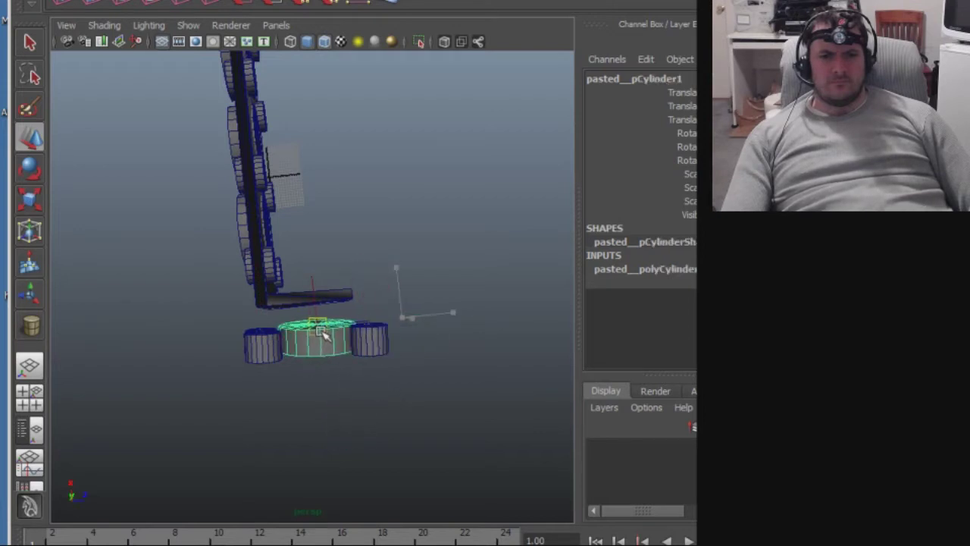
Select the large cylinder copy and all four small copies beside the side wall together.
alt+drag(392, 422, 199, 346)
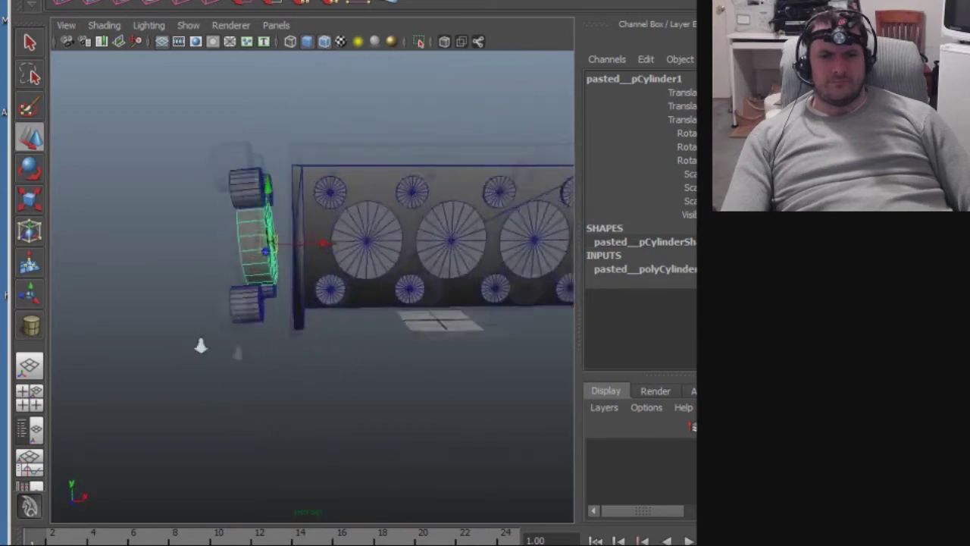
alt+right_drag(199, 347, 324, 379)
alt+drag(324, 378, 370, 381)
shift+click(245, 340)
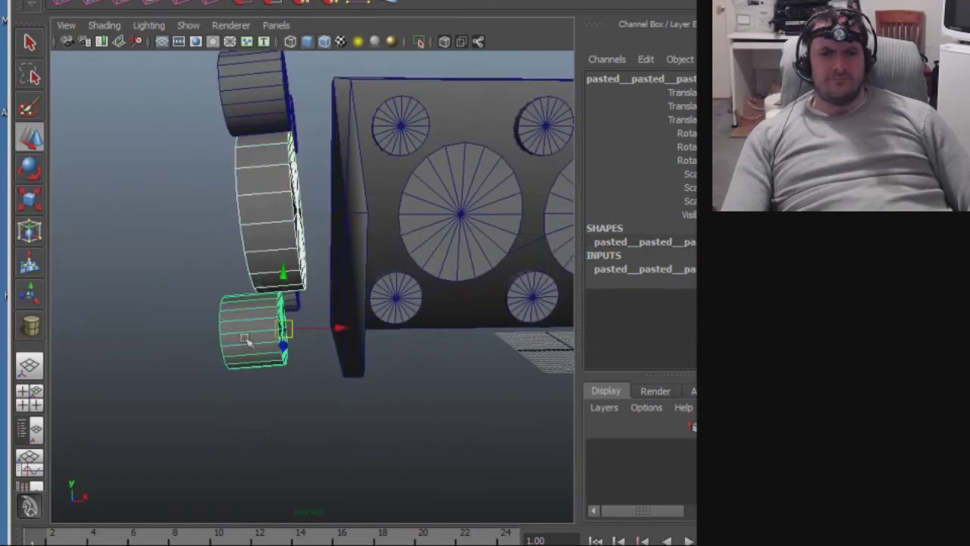
shift+click(262, 109)
alt+drag(390, 336, 368, 318)
shift+click(256, 130)
alt+drag(205, 335, 227, 326)
shift+click(227, 326)
alt+drag(335, 335, 286, 343)
alt+drag(277, 313, 275, 318)
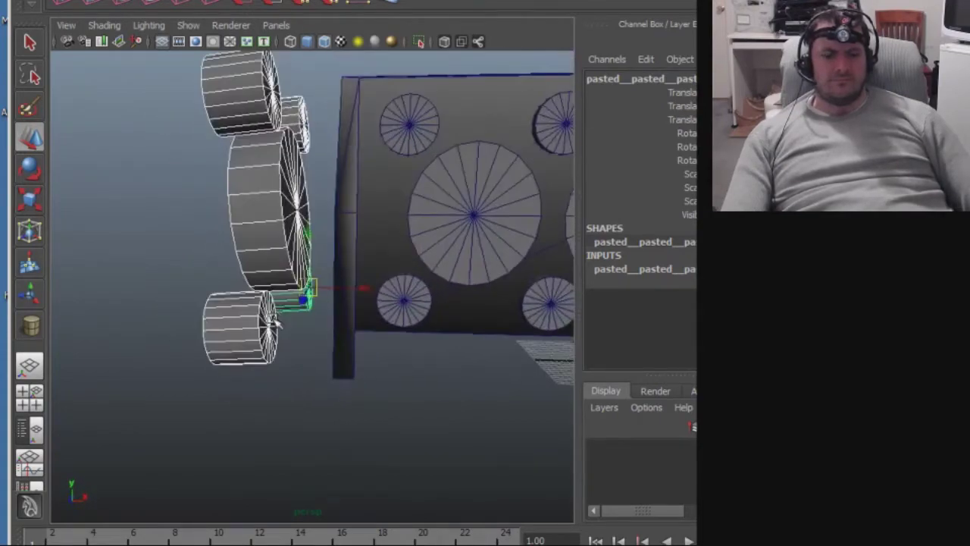
Adjust the rotation of the five copies slightly and move them along X into the side wall.
key(r)
alt+drag(386, 346, 389, 366)
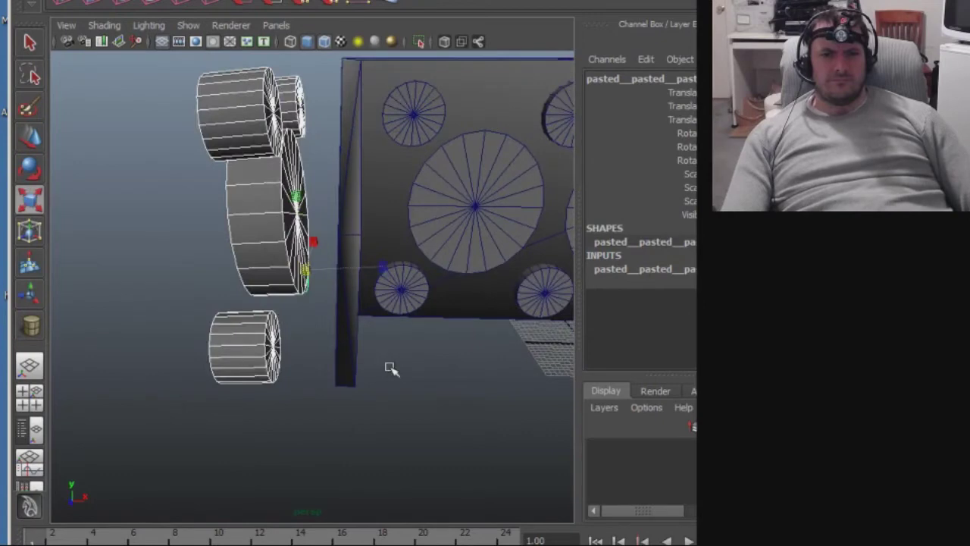
key(e)
alt+drag(385, 233, 327, 317)
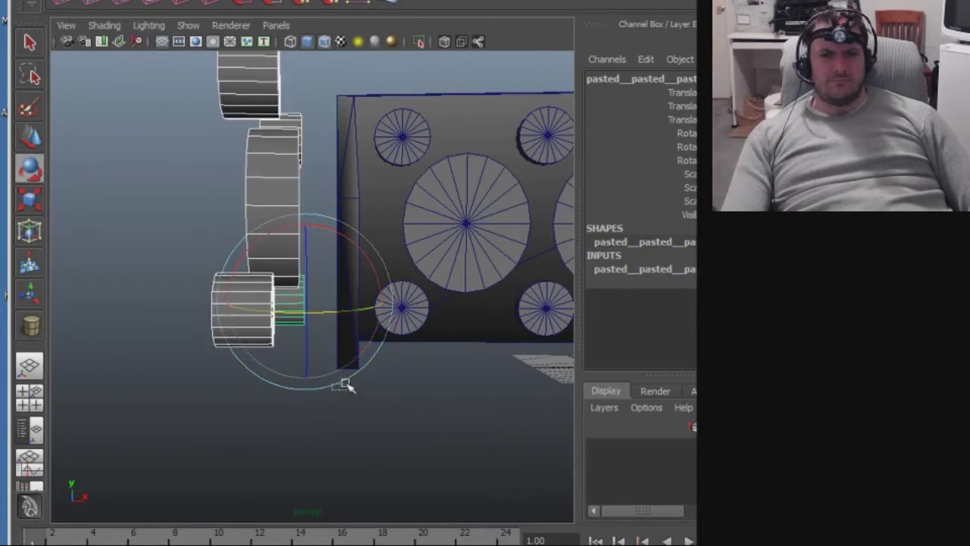
drag(338, 385, 339, 385)
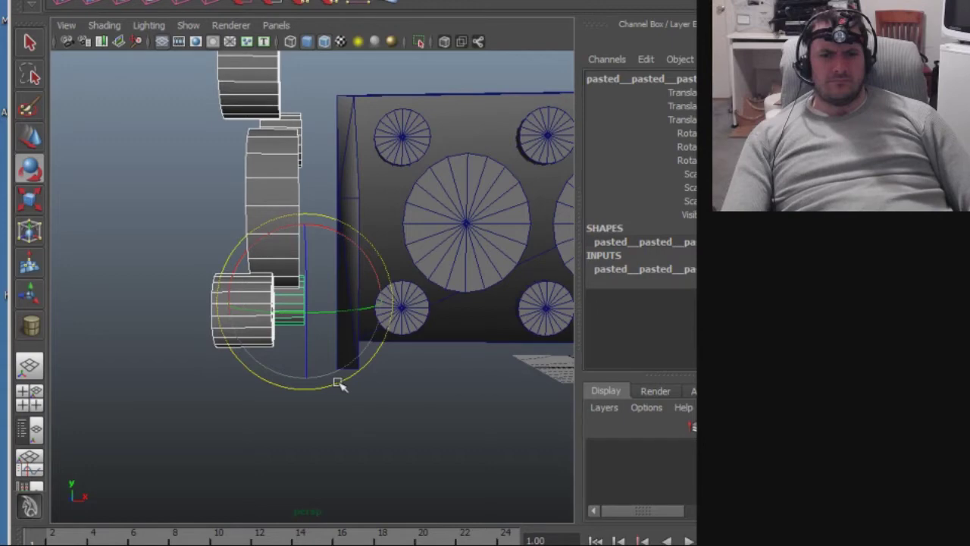
key(w)
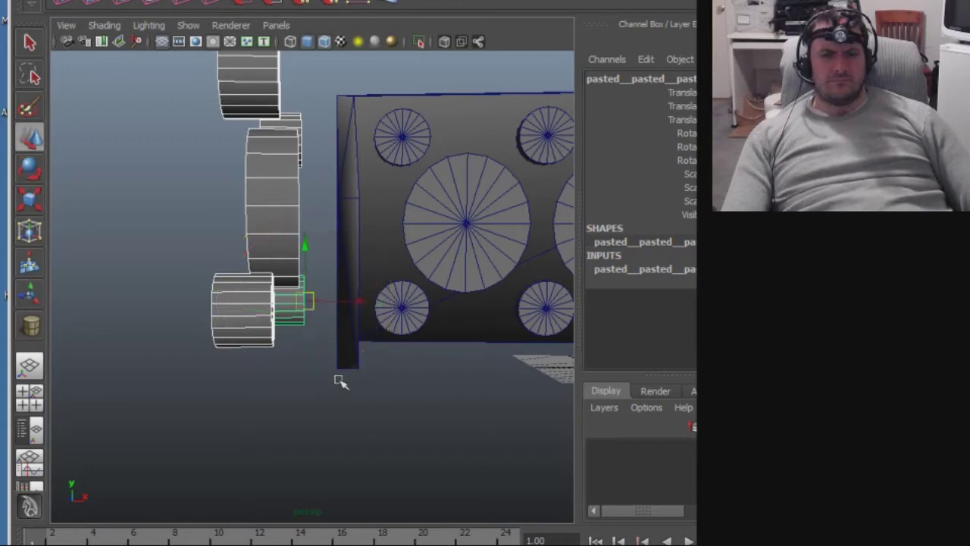
drag(366, 305, 422, 318)
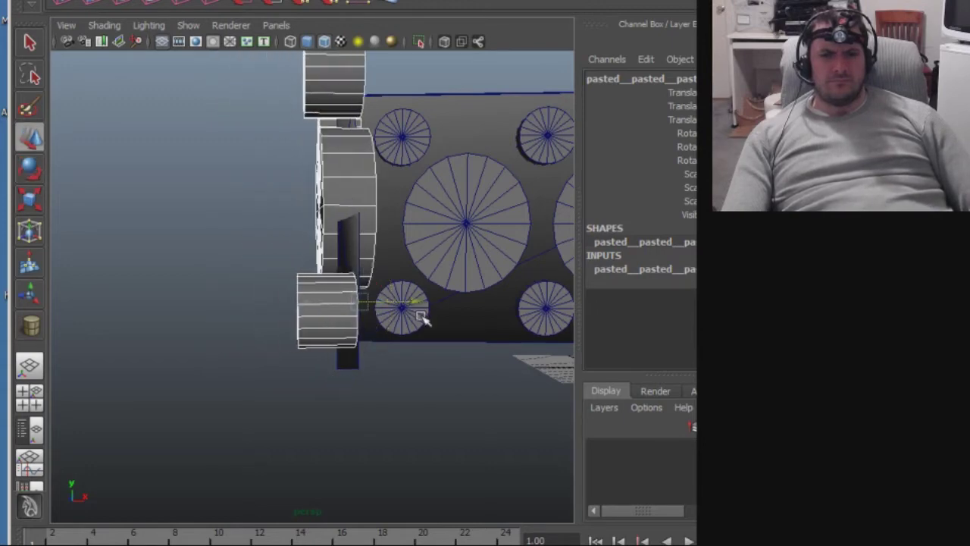
Lower the five selected cylinder copies slightly and scale them down uniformly to fit the side wall.
alt+drag(447, 360, 275, 404)
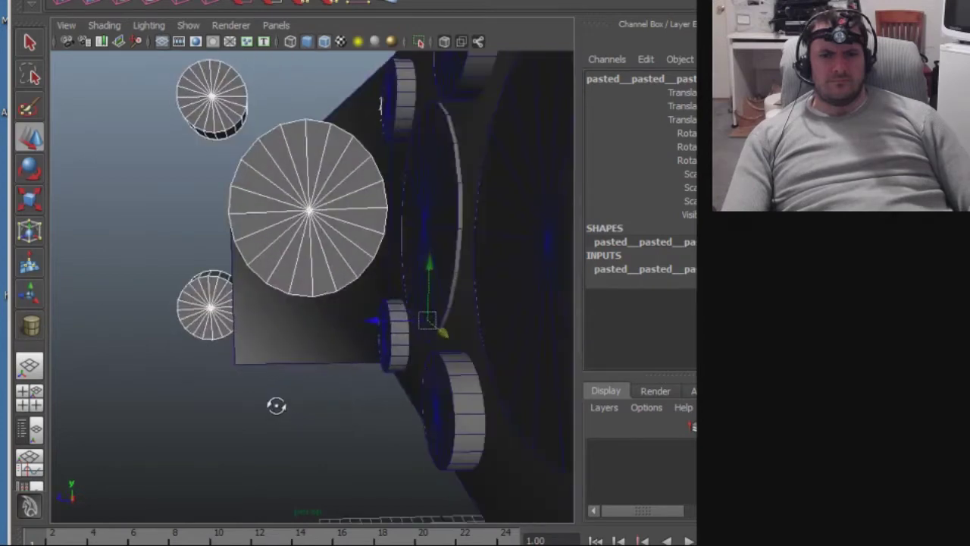
drag(432, 272, 425, 314)
key(r)
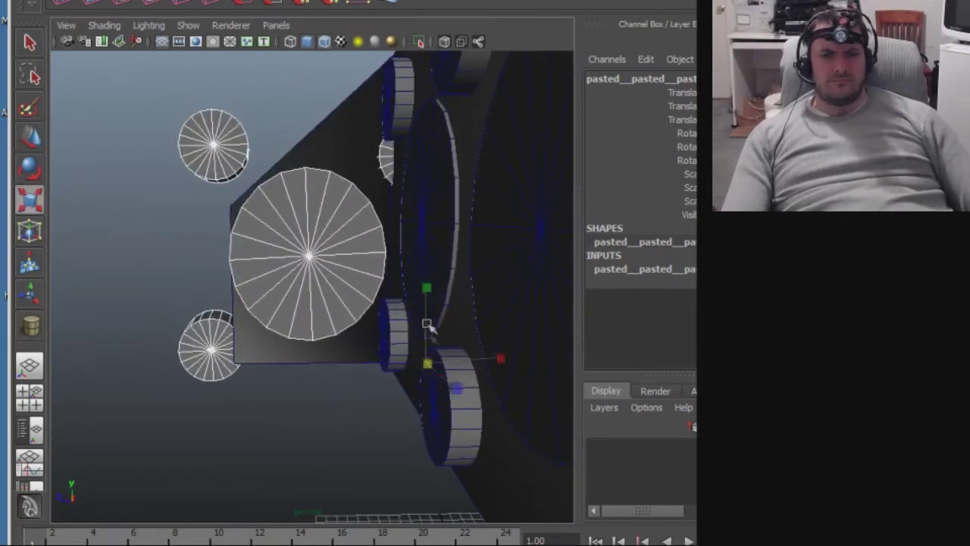
drag(428, 364, 400, 367)
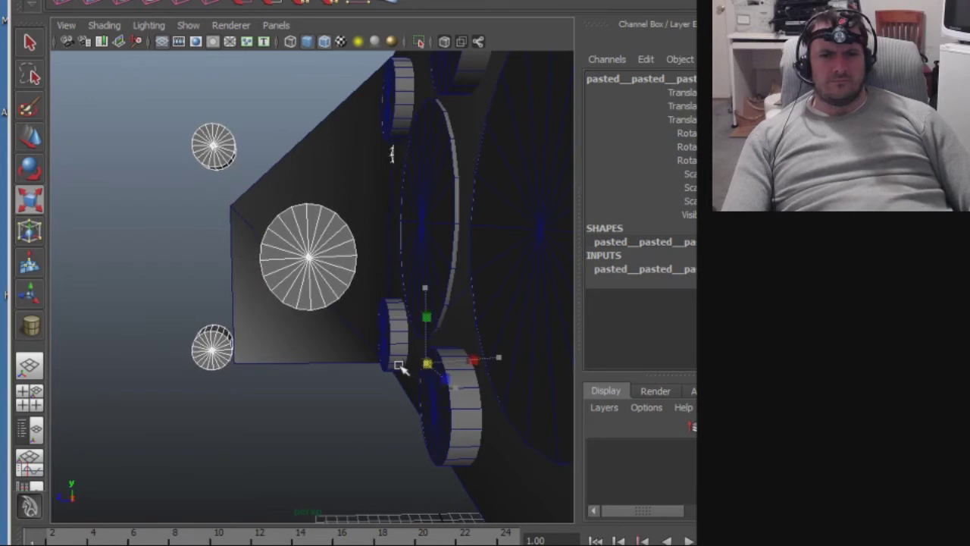
drag(400, 367, 397, 367)
key(ctrl+z)
key(ctrl+z)
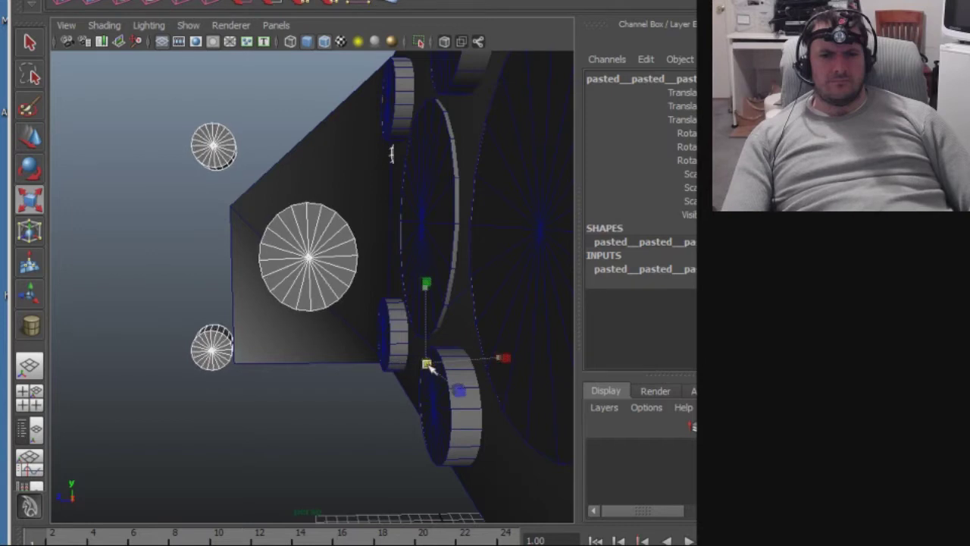
Move the scaled-down cylinder set slightly downward and along Z toward the back wall.
key(w)
key(ctrl+z)
mouse_move(425, 316)
mouse_down()
mouse_move(424, 335)
mouse_move(428, 323)
mouse_up()
drag(372, 380, 378, 381)
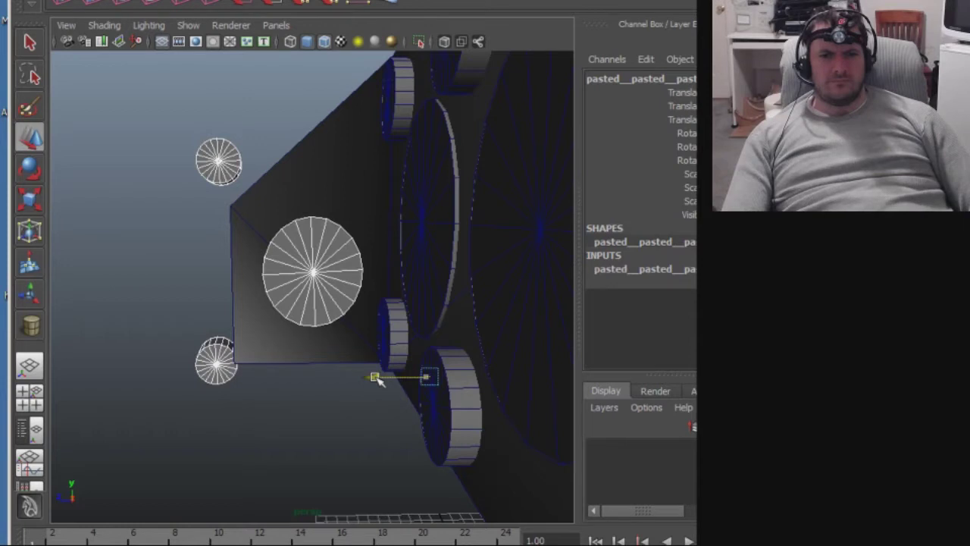
Move the lower outer small cylinder onto the side wall below the large cylinder and adjust its depth through the wall along X.
click(227, 375)
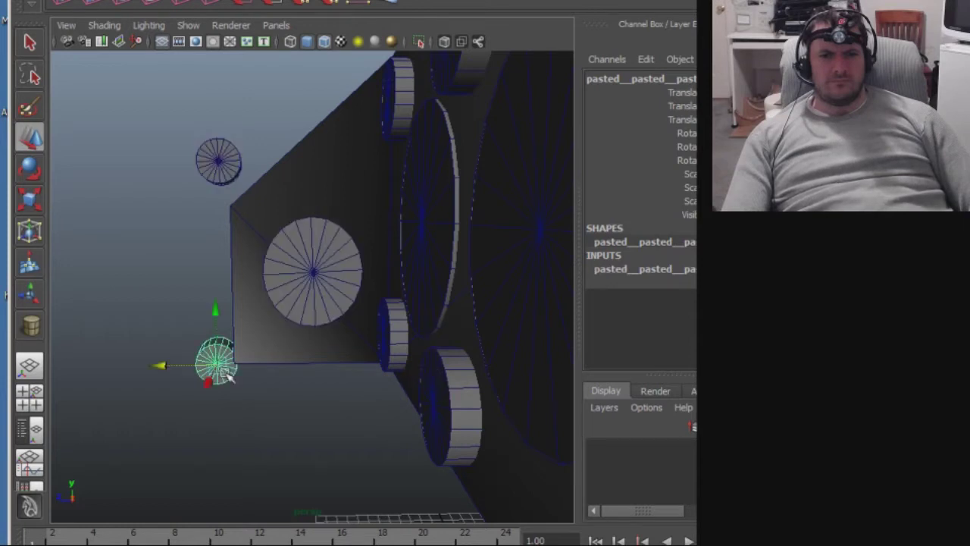
drag(218, 367, 265, 343)
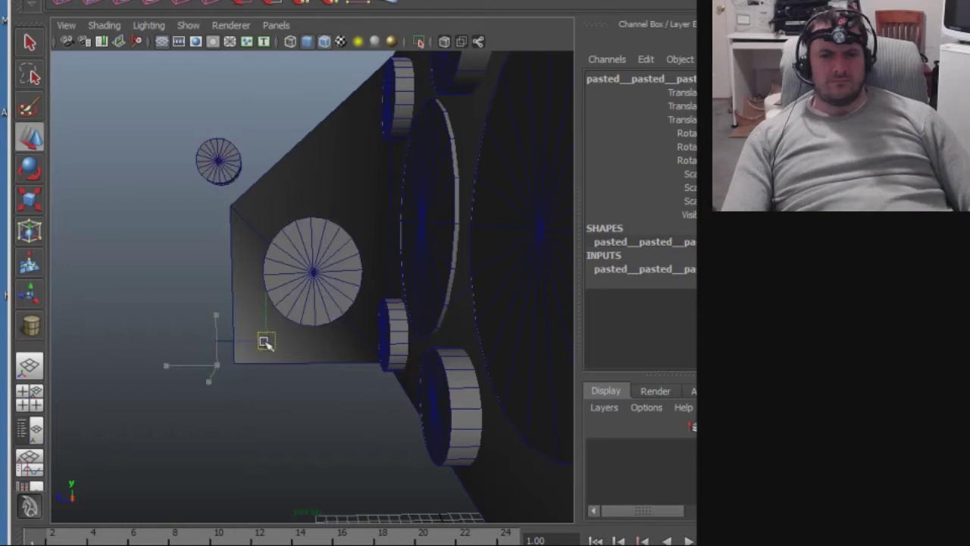
alt+drag(238, 389, 411, 379)
drag(409, 340, 417, 341)
Rotate the large cylinder in the side wall so that its faces run parallel to the wall when seen from below.
alt+drag(420, 374, 423, 418)
click(370, 256)
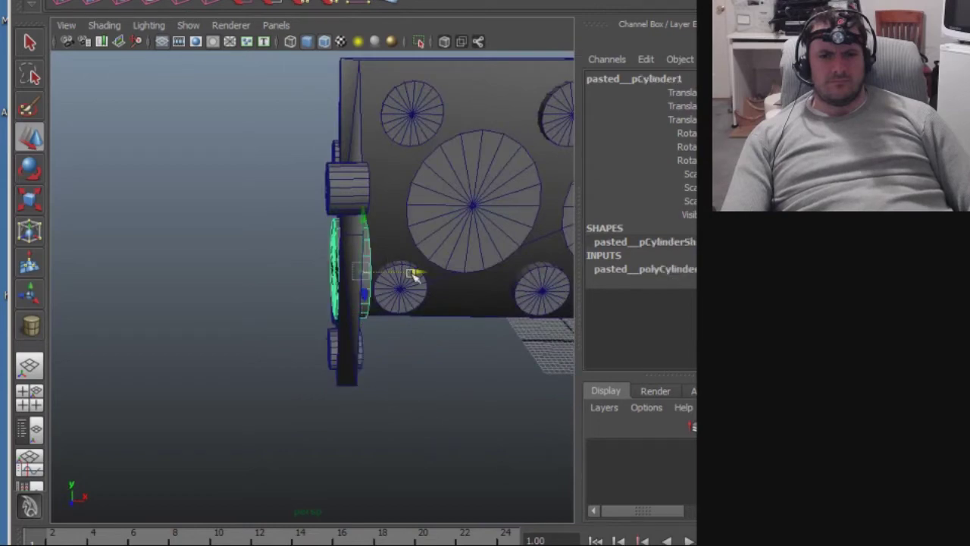
alt+drag(405, 275, 524, 472)
alt+drag(401, 429, 445, 392)
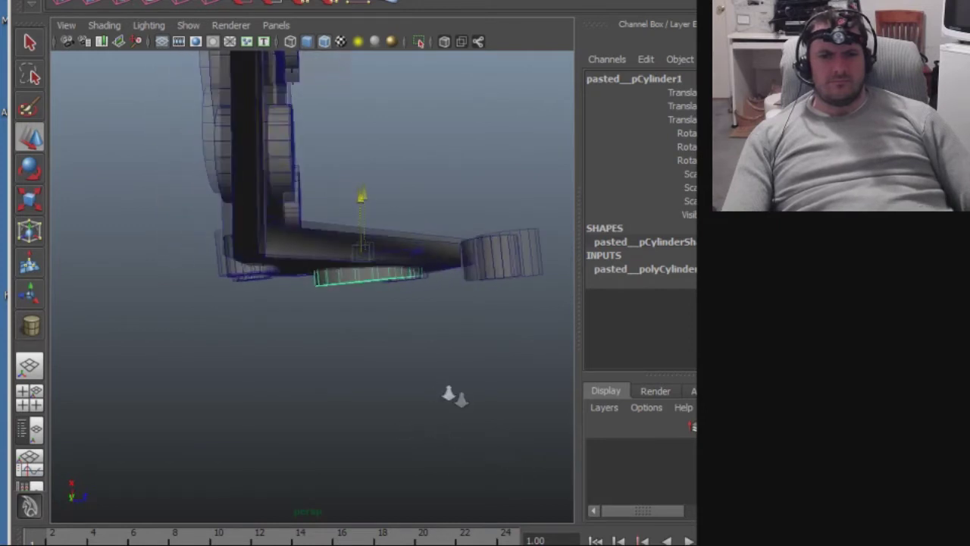
scroll(446, 392, up, 5)
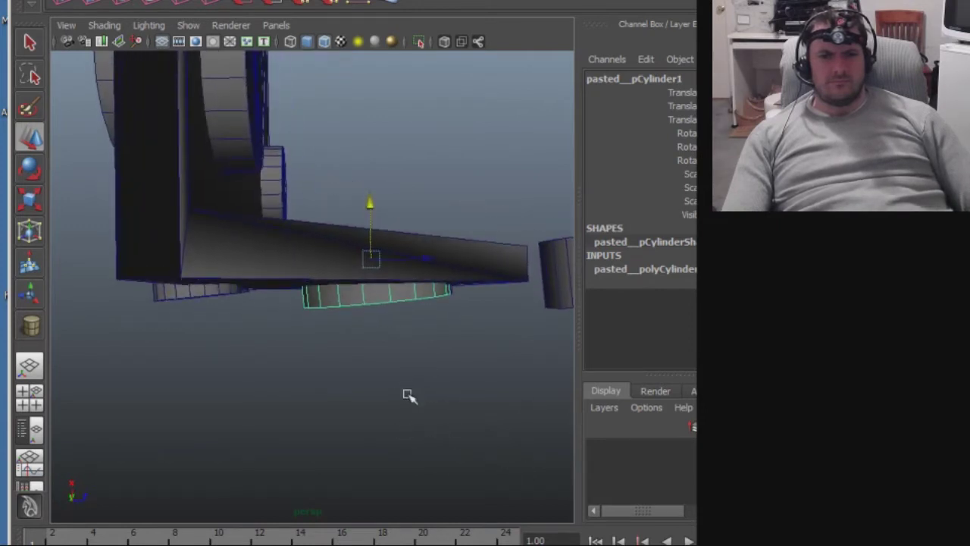
key(e)
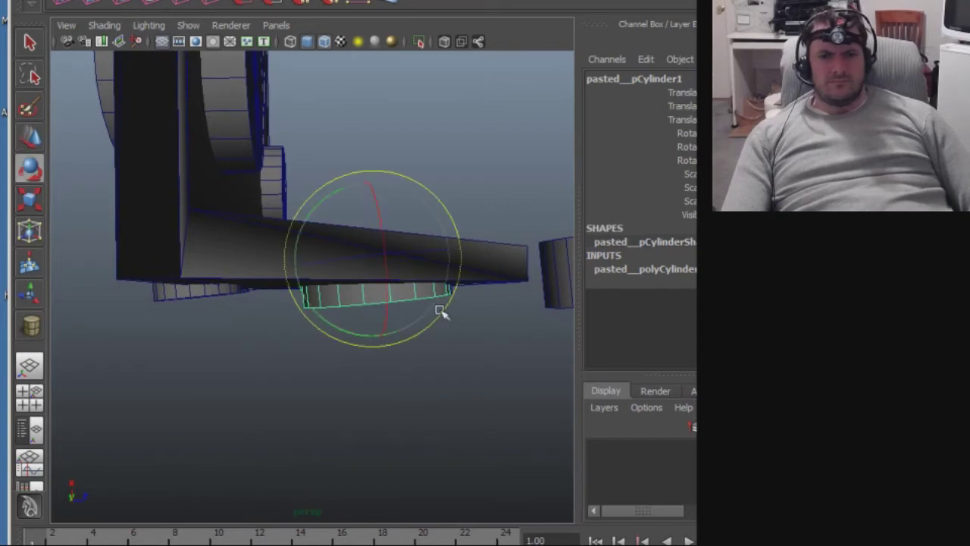
drag(445, 319, 440, 319)
Straighten the large cylinder's tilt in the front view and shift it slightly along X to protrude from both wall faces.
alt+drag(428, 410, 230, 287)
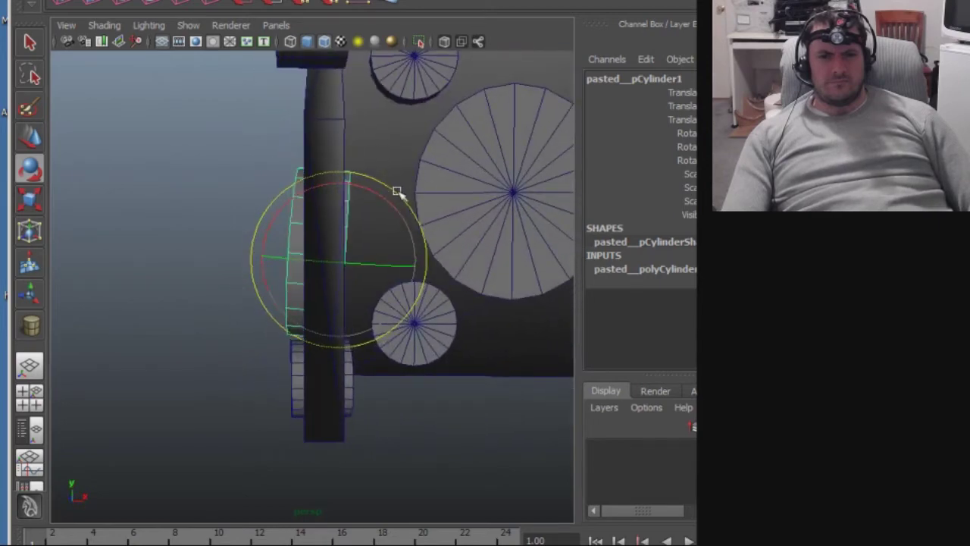
drag(396, 191, 392, 190)
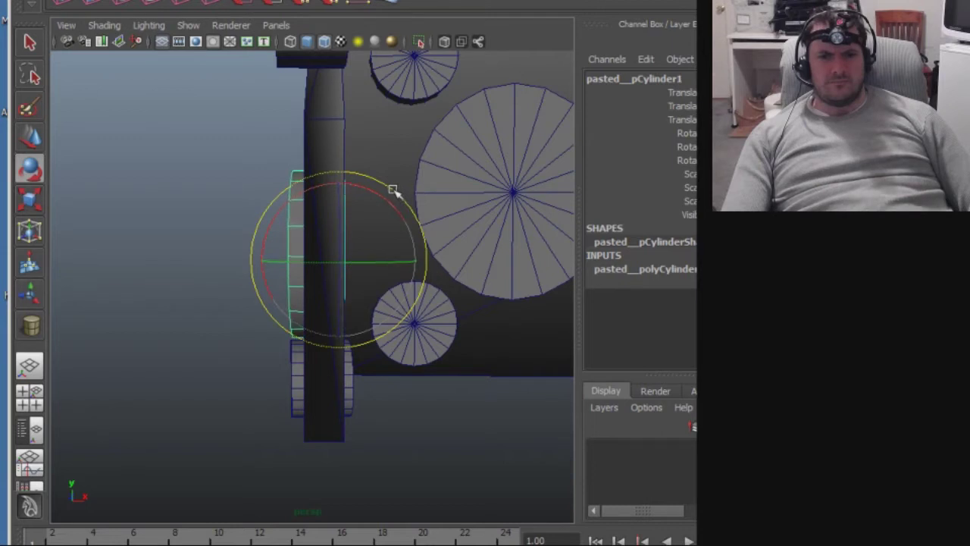
key(w)
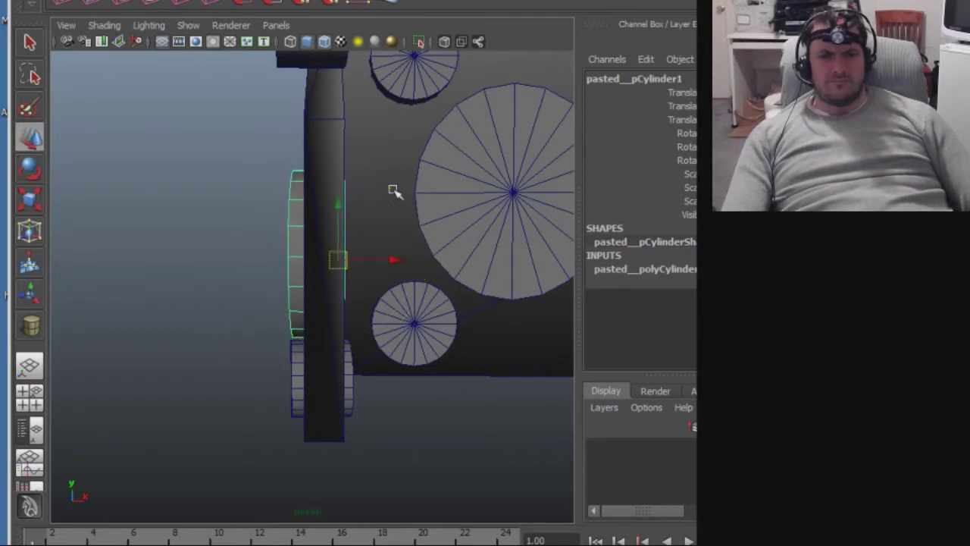
drag(399, 259, 404, 259)
Rotate the small cylinder near the side wall's free edge slightly to align it with the wall.
alt+drag(409, 397, 347, 296)
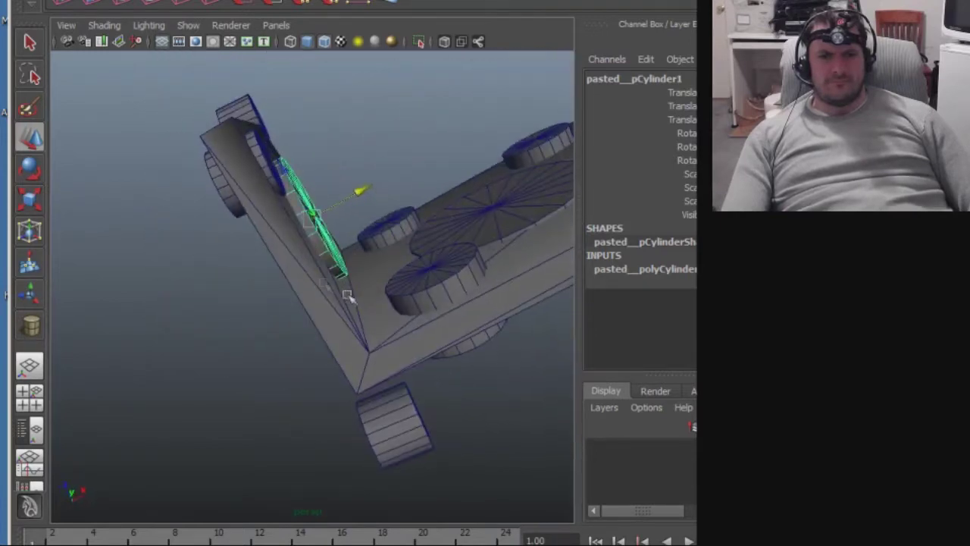
key(ctrl+v)
key(e)
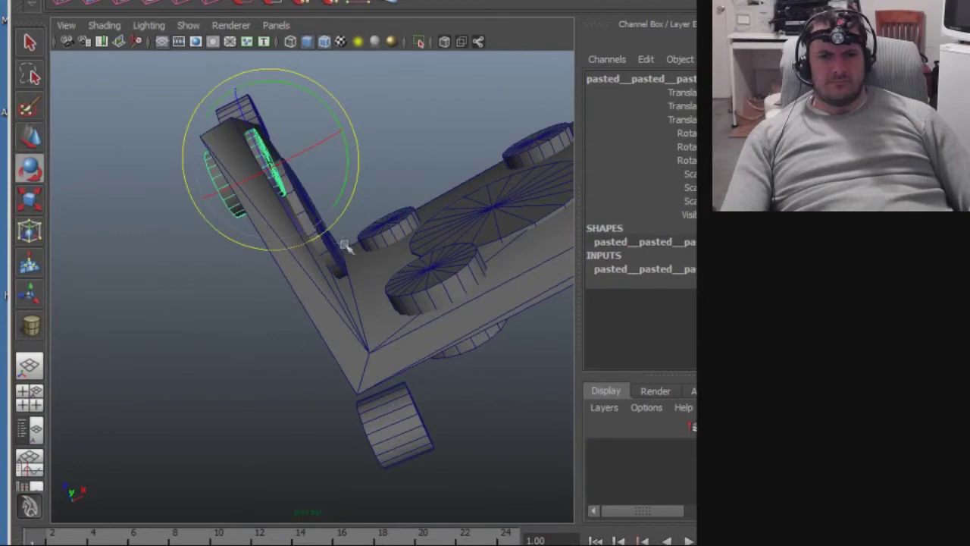
drag(334, 226, 339, 224)
Delete the loose small cylinder copies lying off the side wall.
alt+drag(334, 277, 333, 403)
click(228, 387)
click(297, 365)
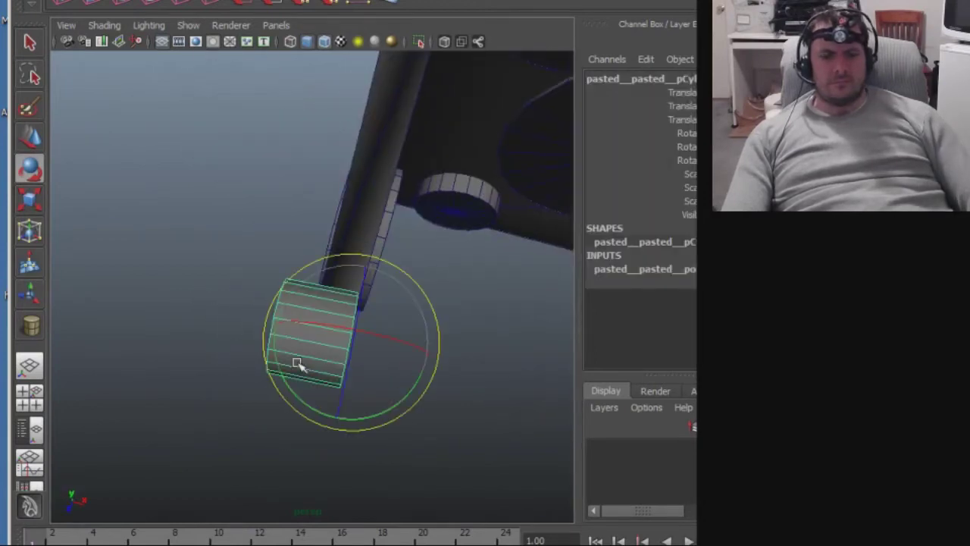
key(Delete)
alt+drag(357, 422, 479, 367)
click(198, 224)
click(185, 281)
Duplicate the small cylinder in the side wall and place the copy in the lower corner nearest the back wall.
click(319, 302)
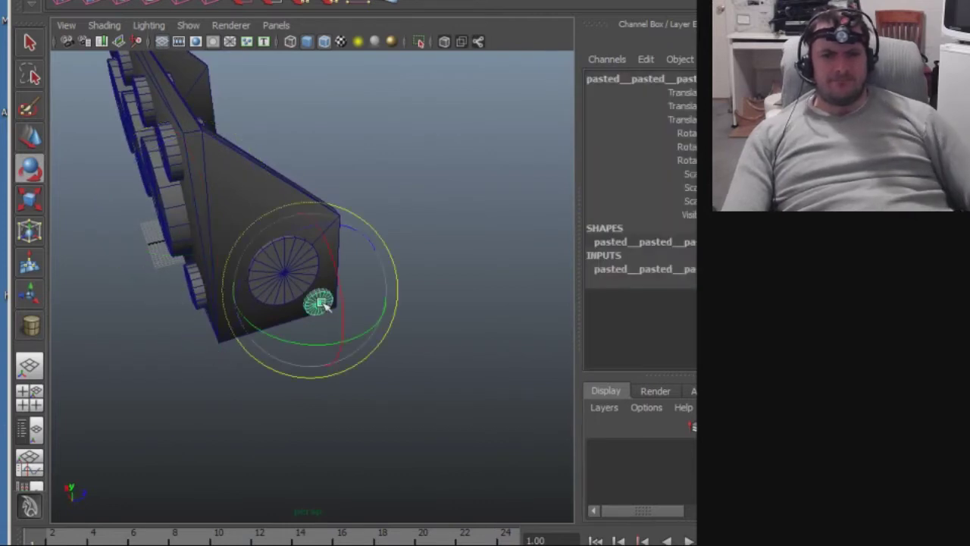
click(349, 347)
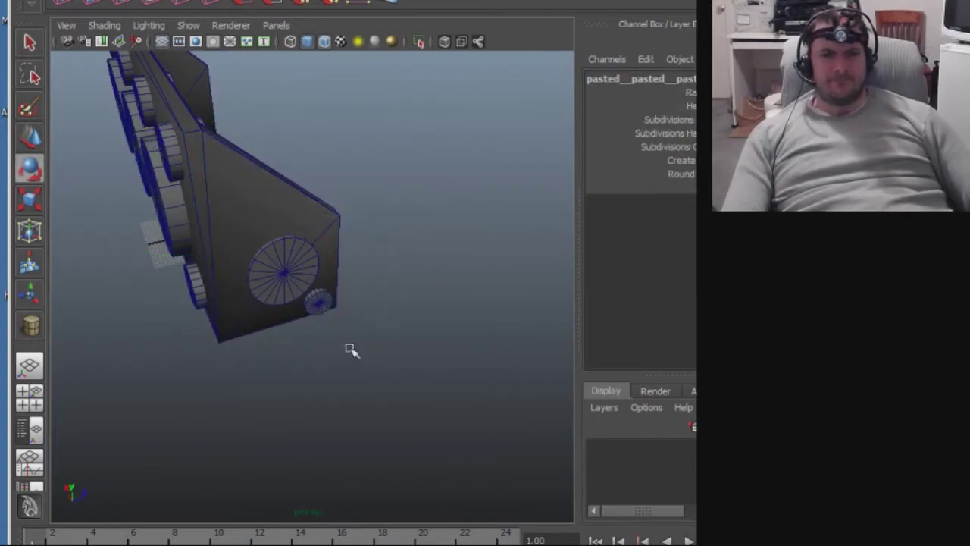
key(w)
click(318, 303)
drag(363, 283, 274, 301)
drag(250, 259, 243, 254)
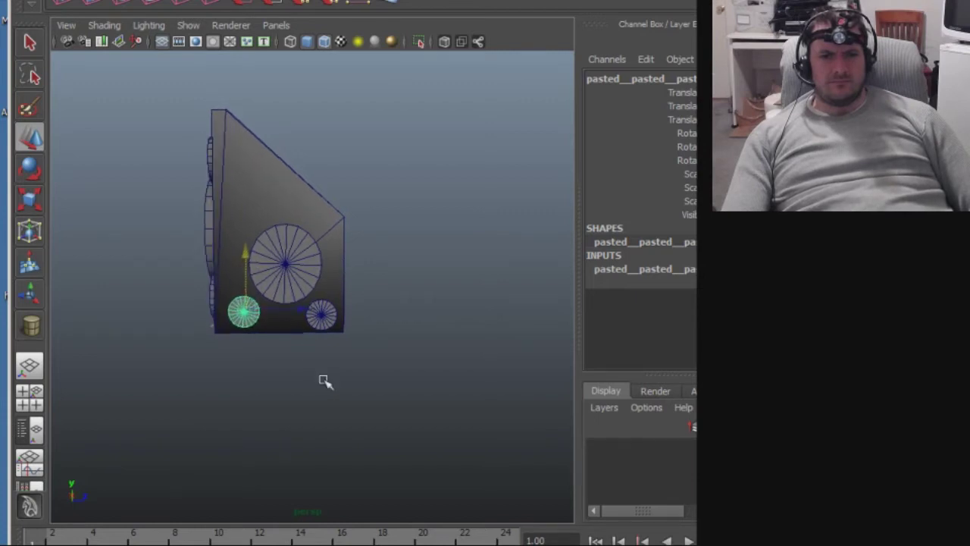
Move the large cylinder slightly upward on the side wall, between and above the two small ones.
click(322, 314)
key(r)
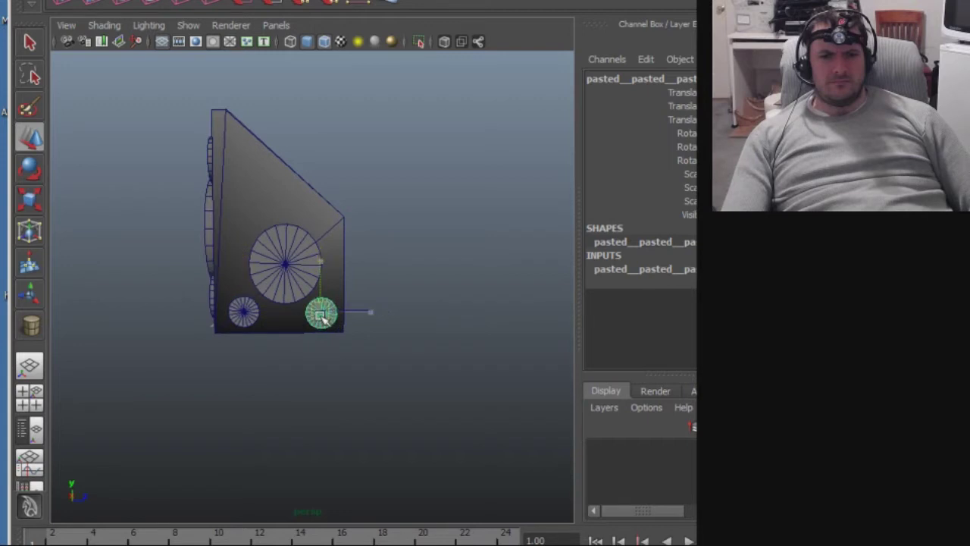
key(w)
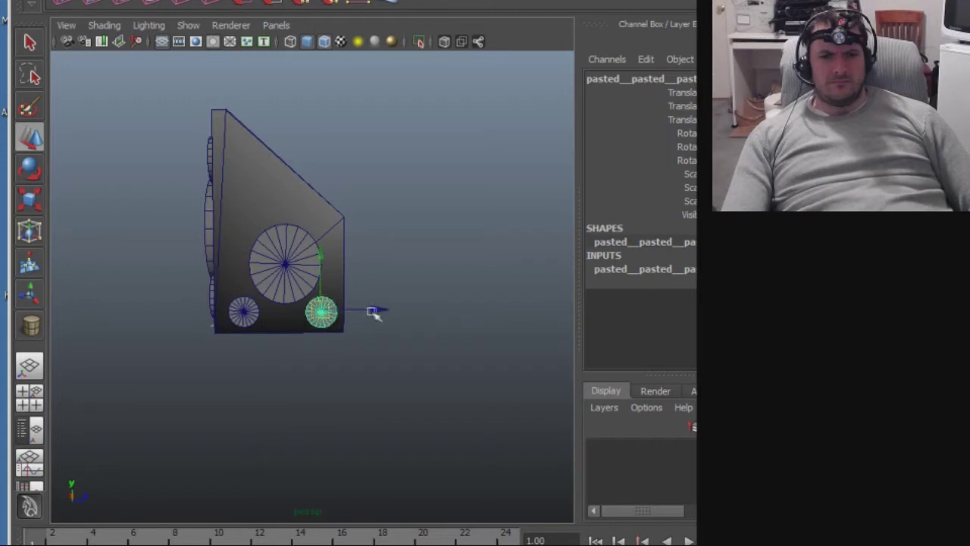
alt+drag(364, 359, 344, 390)
click(295, 266)
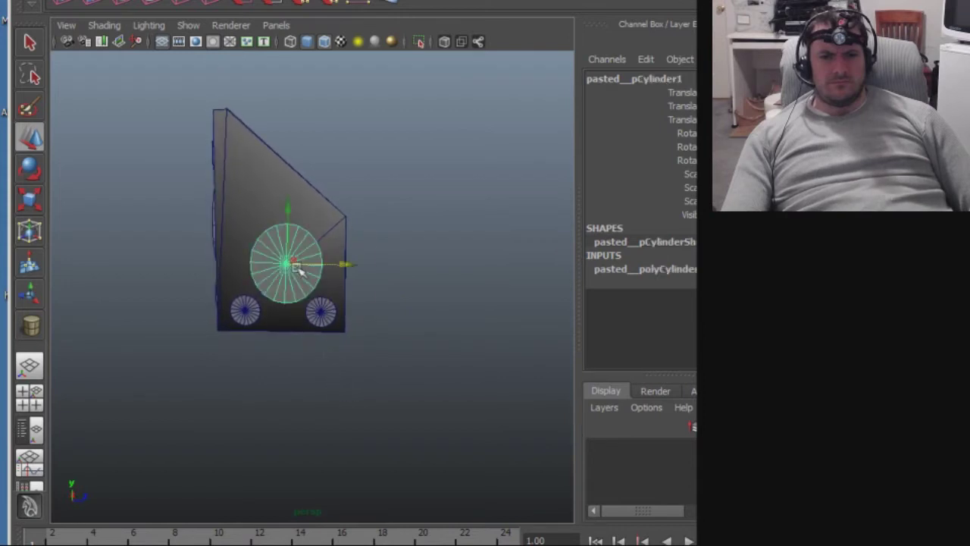
drag(290, 265, 289, 263)
Nudge both lower small cylinders slightly upward to keep them close beneath the large cylinder.
click(321, 309)
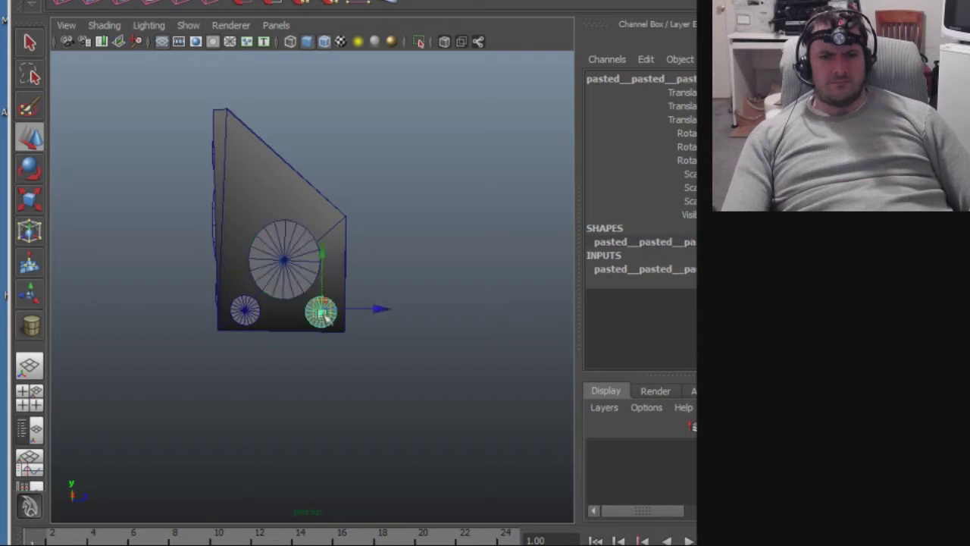
drag(323, 307, 321, 308)
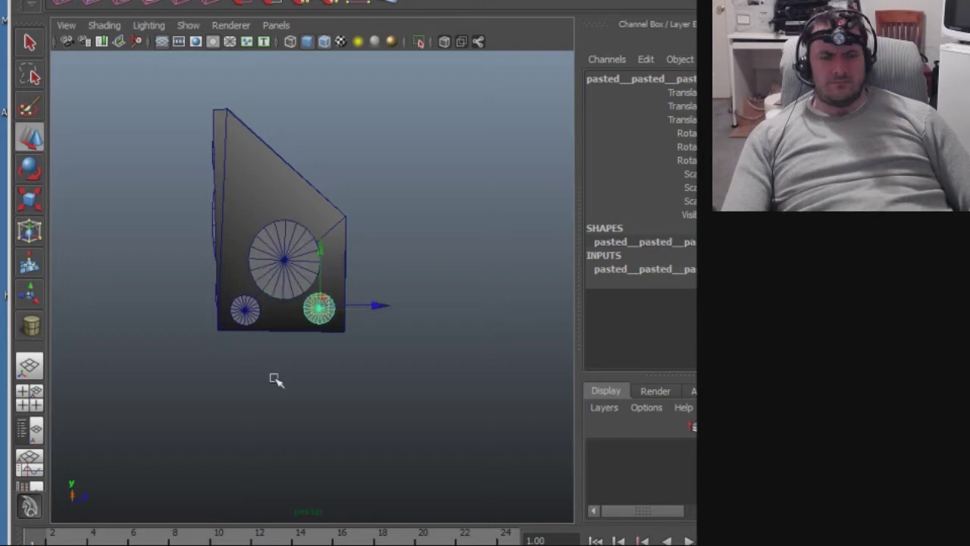
alt+middle_drag(275, 378, 281, 377)
click(267, 312)
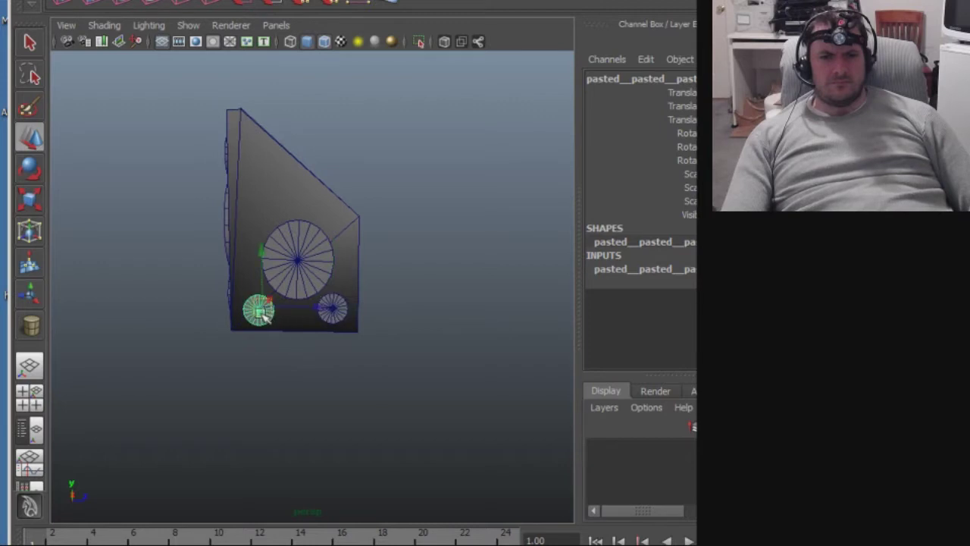
drag(261, 317, 264, 314)
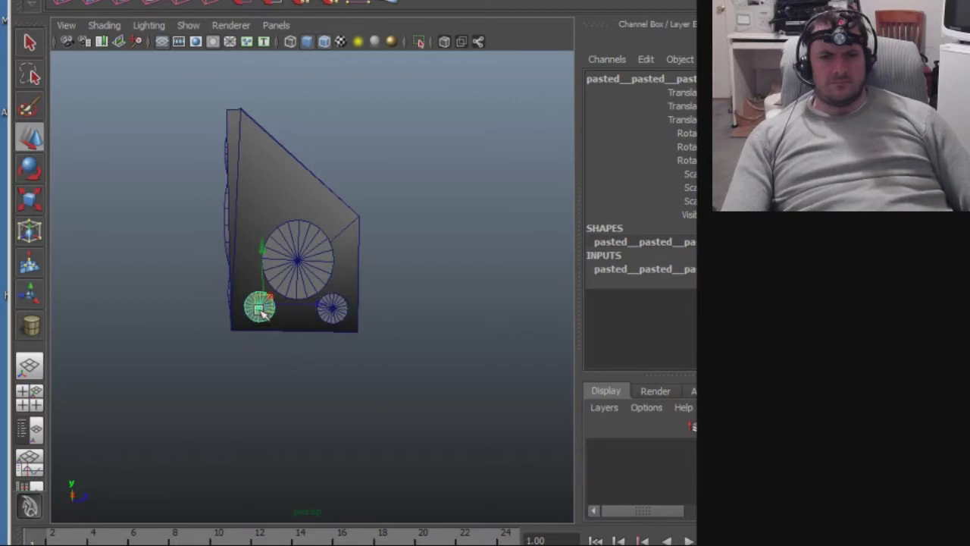
click(305, 354)
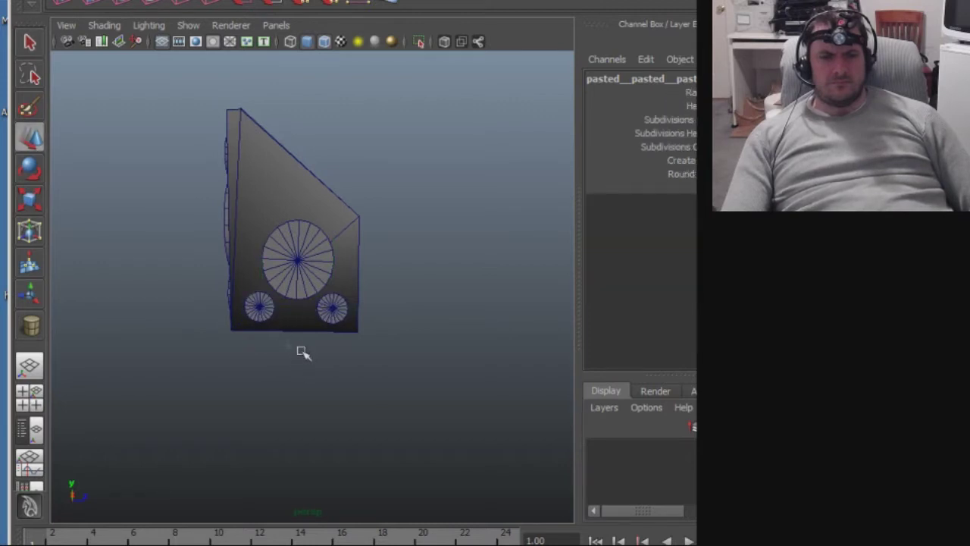
Duplicate the lower small cylinder nearest the back wall, place the copy above the large cylinder, and set it through the wall along X.
click(265, 315)
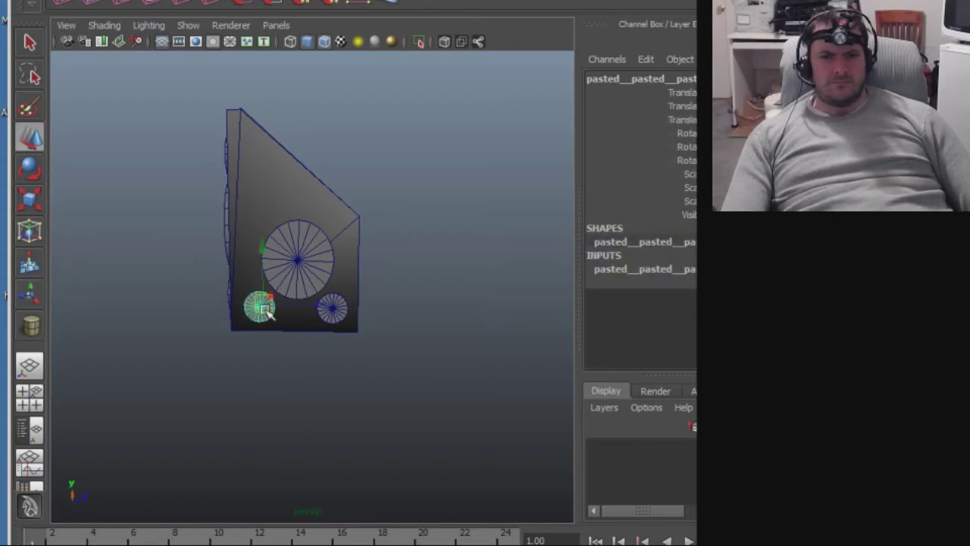
drag(313, 303, 265, 264)
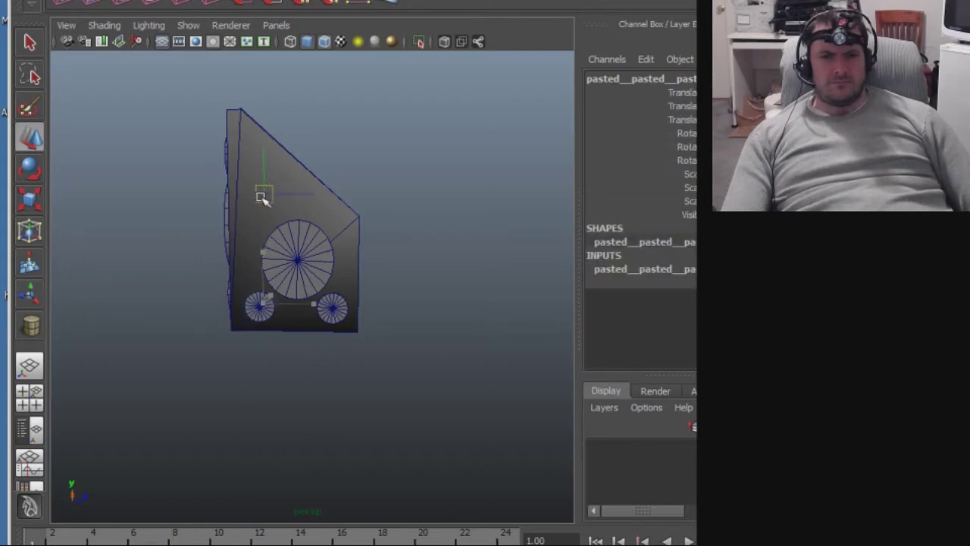
alt+drag(395, 286, 202, 351)
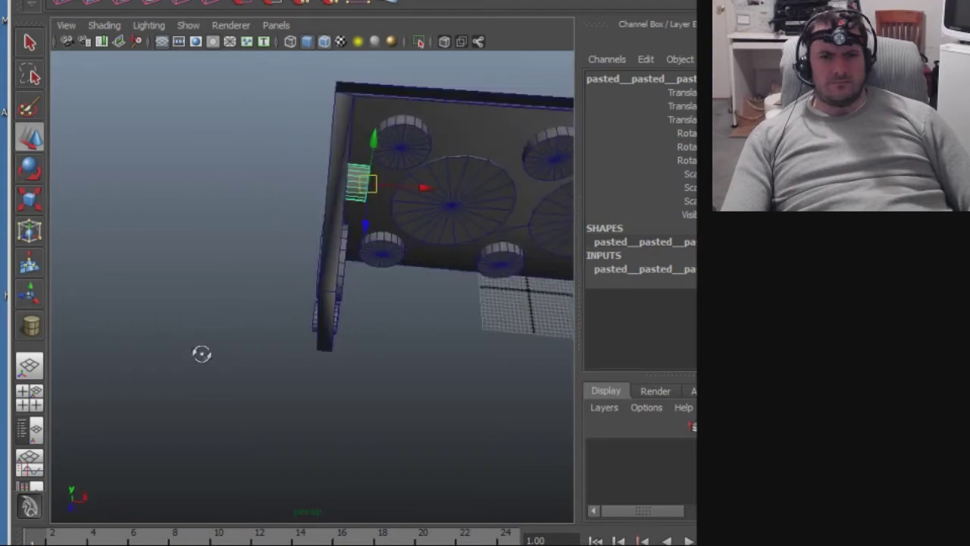
drag(425, 188, 409, 192)
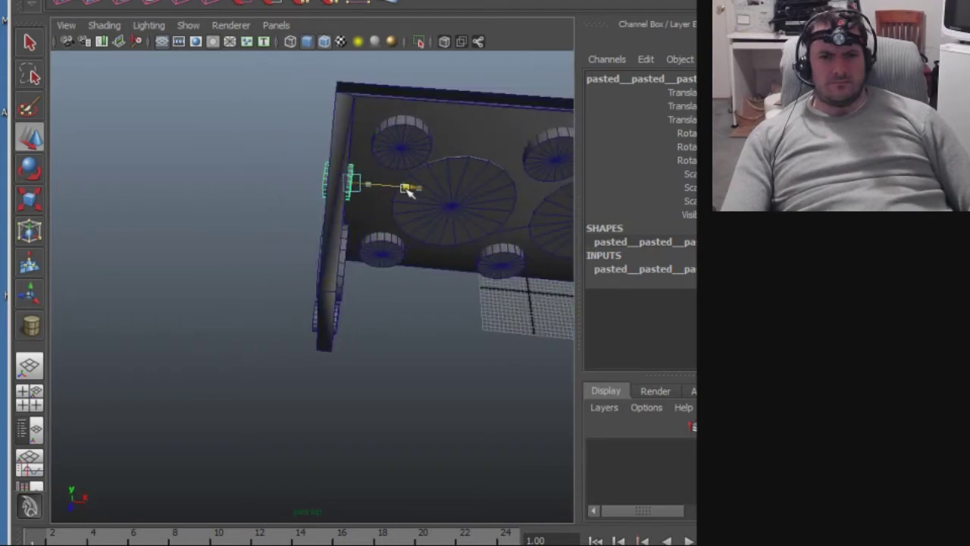
Shift the upper small cylinder along Z, away from the back wall.
alt+drag(384, 301, 187, 200)
alt+right_drag(187, 199, 372, 273)
alt+drag(372, 273, 359, 405)
alt+right_drag(353, 285, 341, 373)
alt+drag(341, 374, 277, 288)
alt+middle_drag(277, 288, 267, 321)
alt+drag(267, 321, 331, 356)
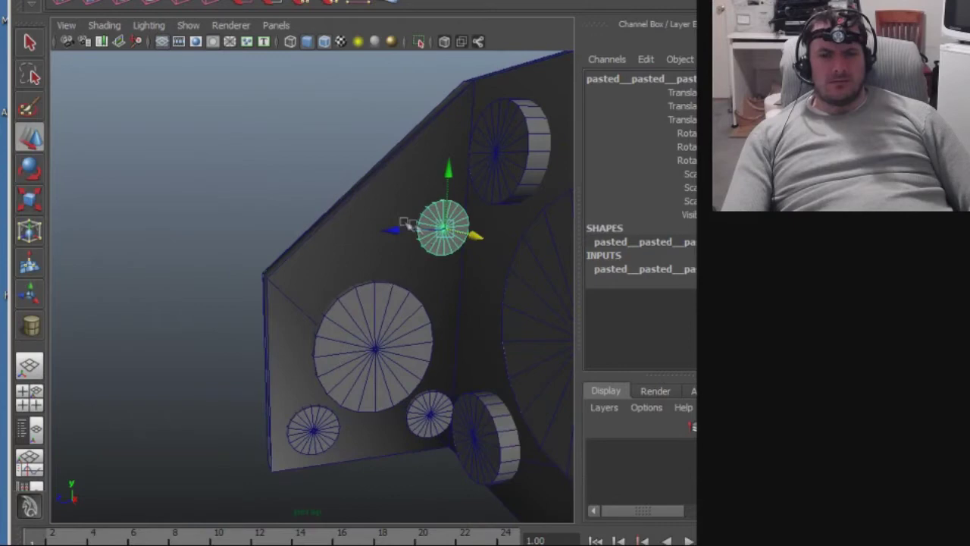
middle_drag(392, 231, 379, 235)
Nudge the large cylinder slightly along Z away from the back wall and raise it a little on the side wall.
alt+drag(376, 243, 367, 307)
click(442, 301)
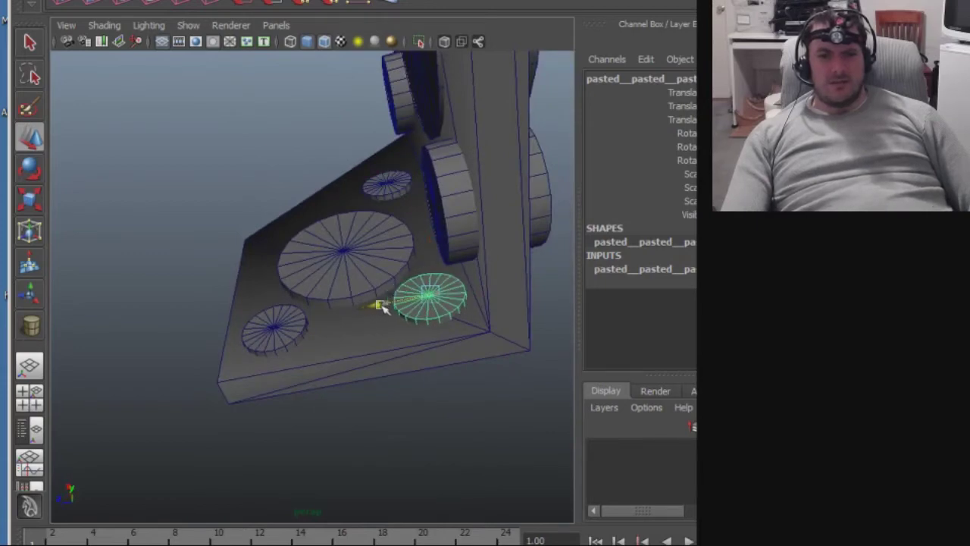
alt+drag(418, 362, 433, 432)
click(363, 348)
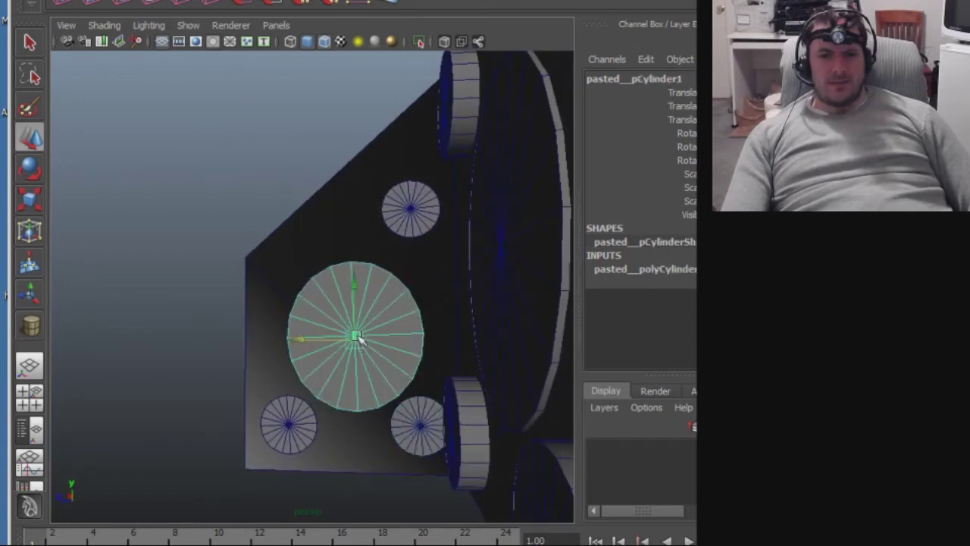
drag(303, 341, 300, 340)
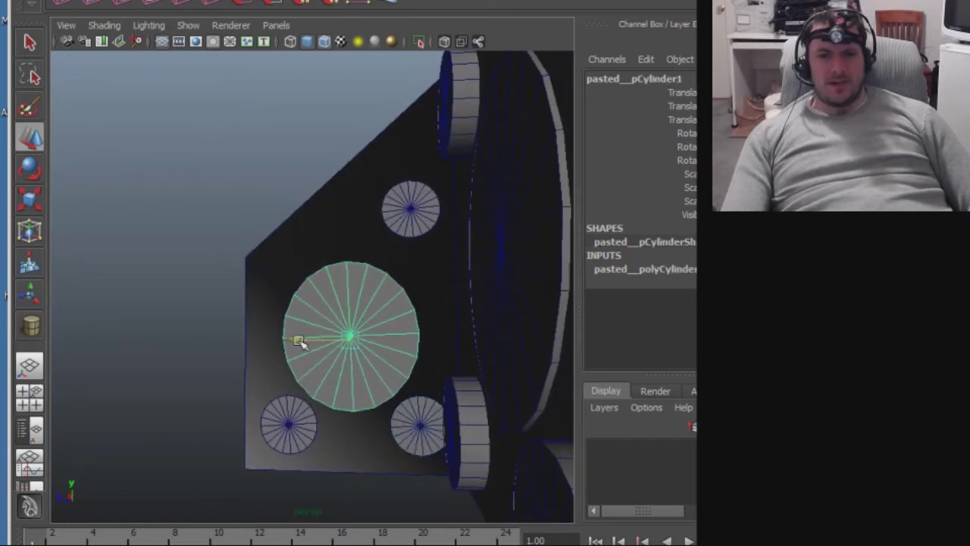
drag(355, 293, 355, 279)
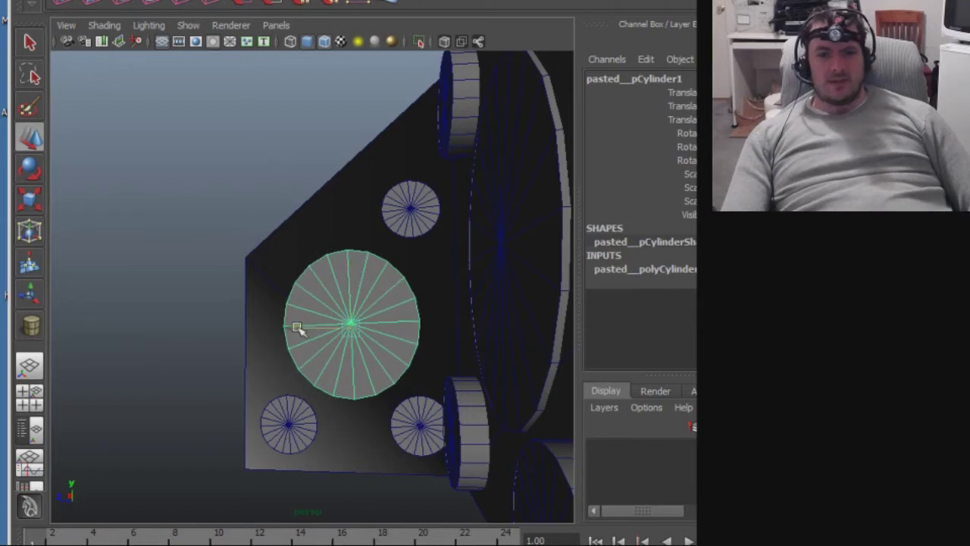
drag(298, 327, 300, 328)
Shift the upper small cylinder and the lower small one beneath it together along Z, slightly closer to the back wall.
mouse_move(314, 296)
alt+mouse_down()
mouse_move(329, 323)
mouse_move(326, 311)
alt+mouse_up()
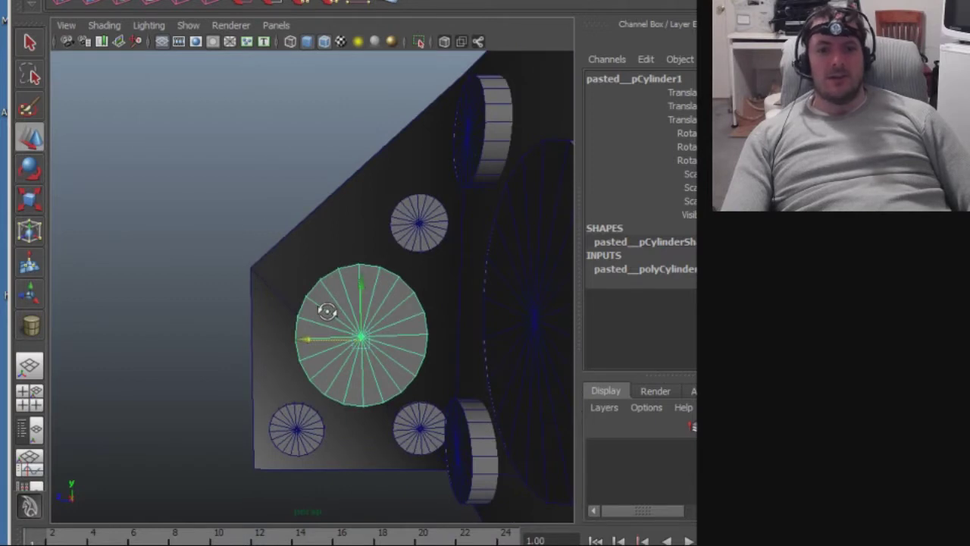
alt+drag(326, 311, 301, 334)
alt+drag(347, 296, 401, 342)
alt+drag(137, 382, 234, 380)
click(318, 400)
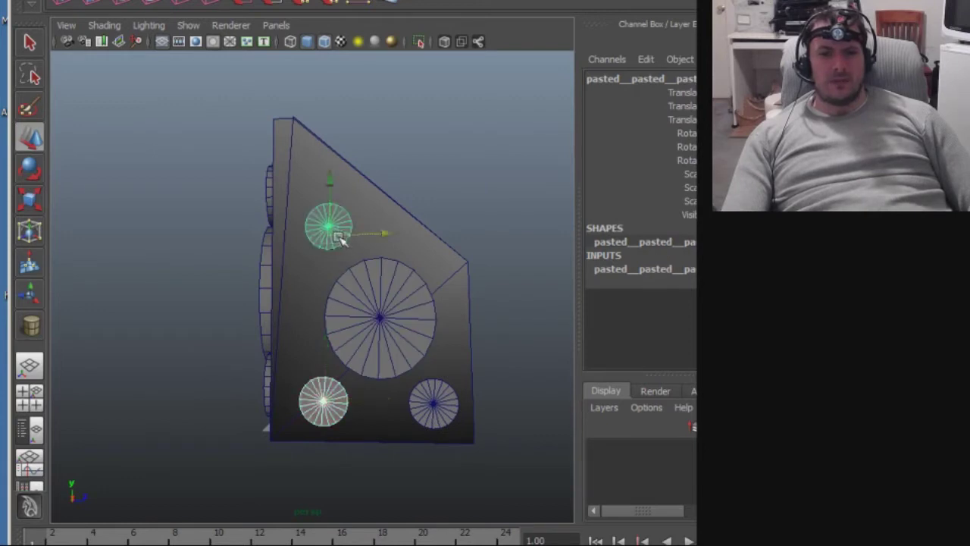
drag(389, 233, 382, 234)
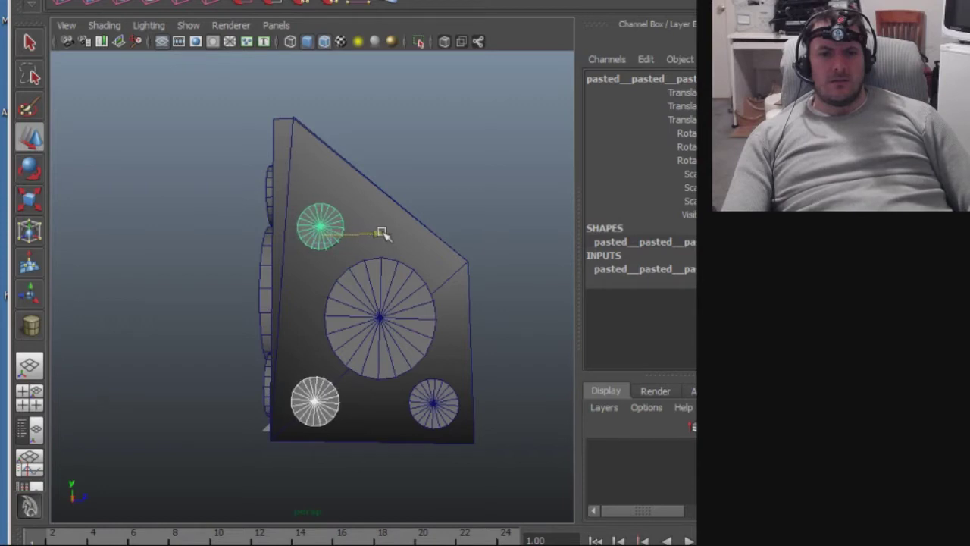
alt+drag(378, 233, 390, 181)
drag(376, 354, 381, 354)
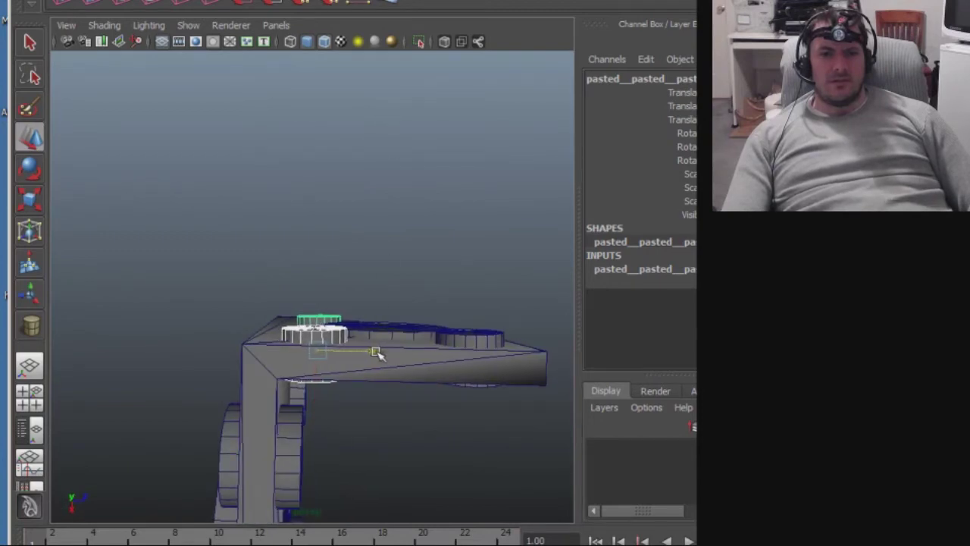
alt+drag(354, 401, 213, 380)
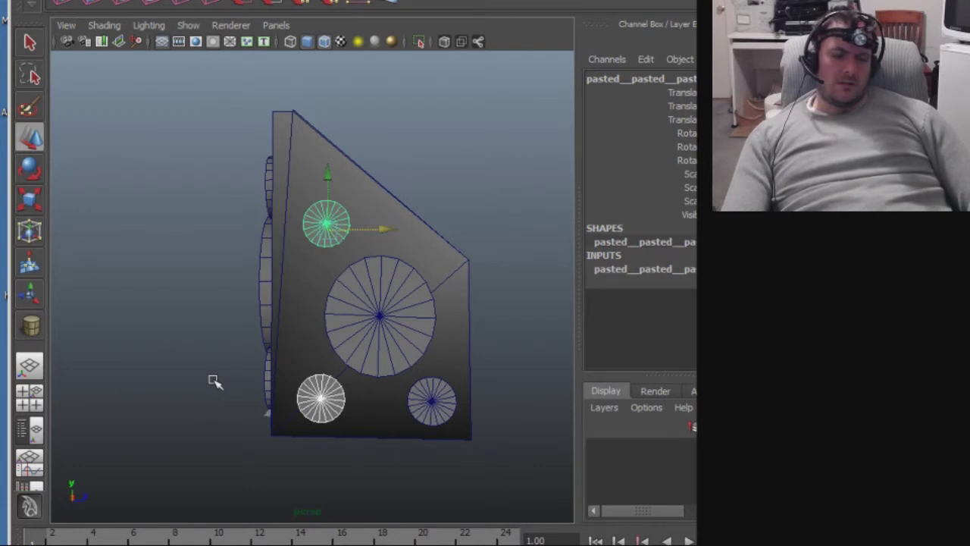
Scale up the upper small cylinder and the lower one nearest the back wall together, uniformly and by a small amount.
key(r)
alt+drag(337, 287, 393, 328)
drag(294, 219, 308, 221)
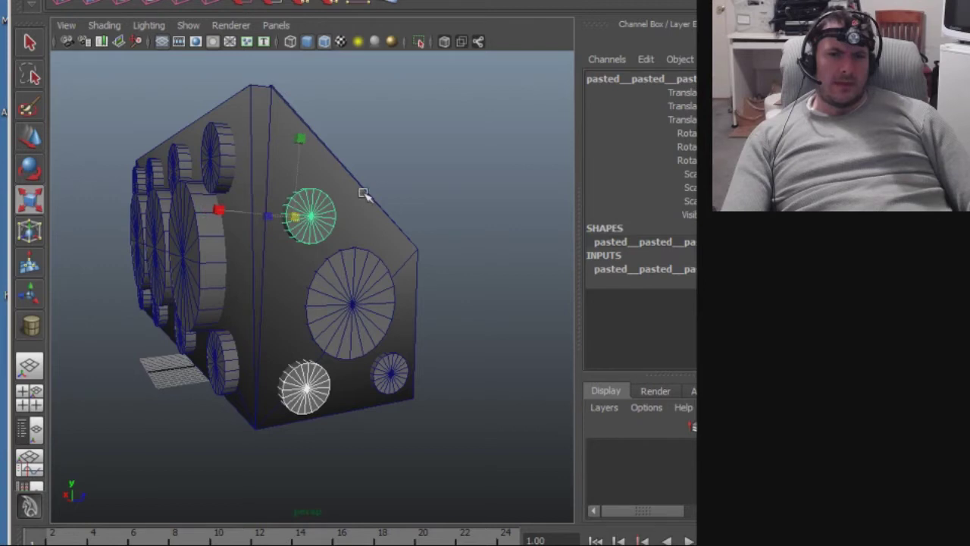
Enlarge only the upper cylinder on the side wall uniformly, making it noticeably bigger than the two lower small ones.
click(388, 190)
click(326, 219)
alt+drag(318, 220, 311, 246)
drag(295, 204, 306, 199)
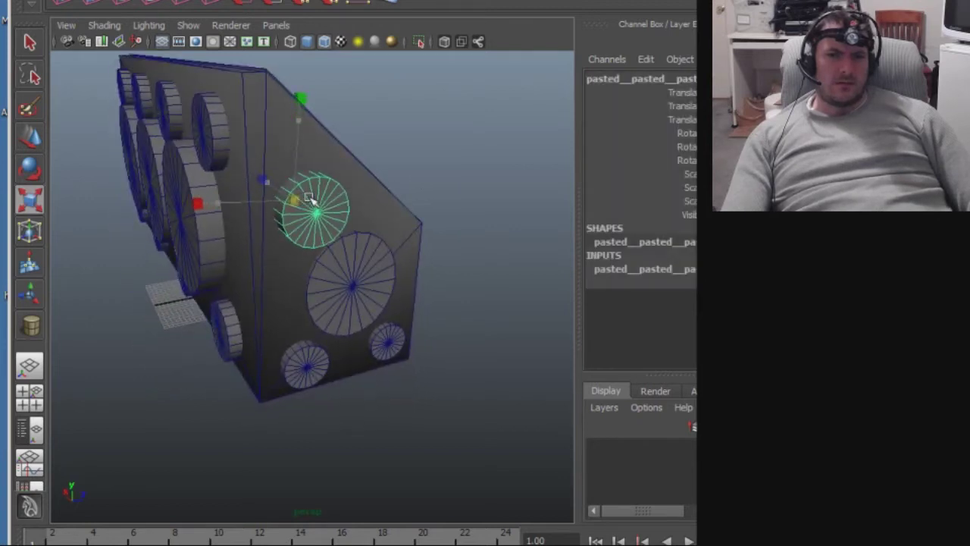
Move the enlarged upper cylinder up the side wall and slightly toward the back wall, clear of the large cylinder.
alt+drag(319, 202, 260, 281)
key(w)
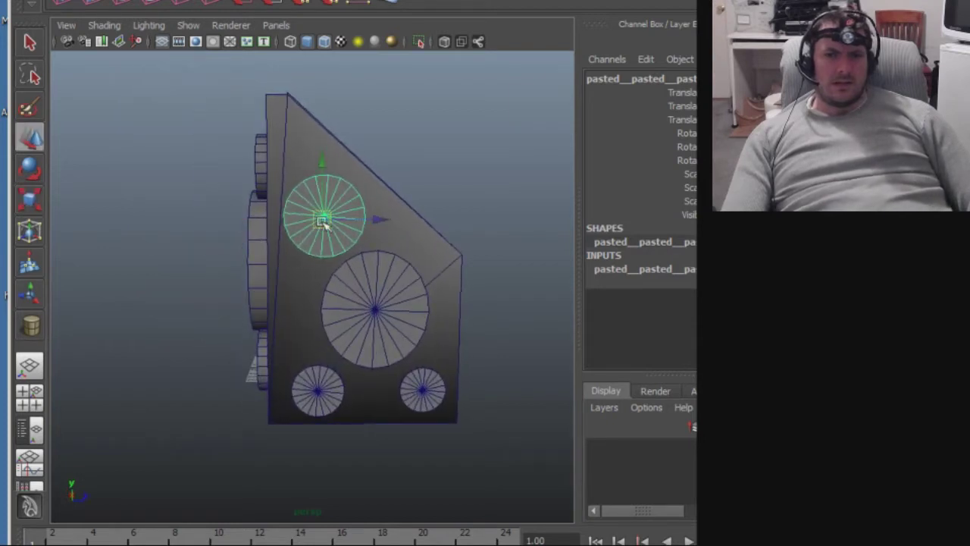
drag(322, 220, 321, 206)
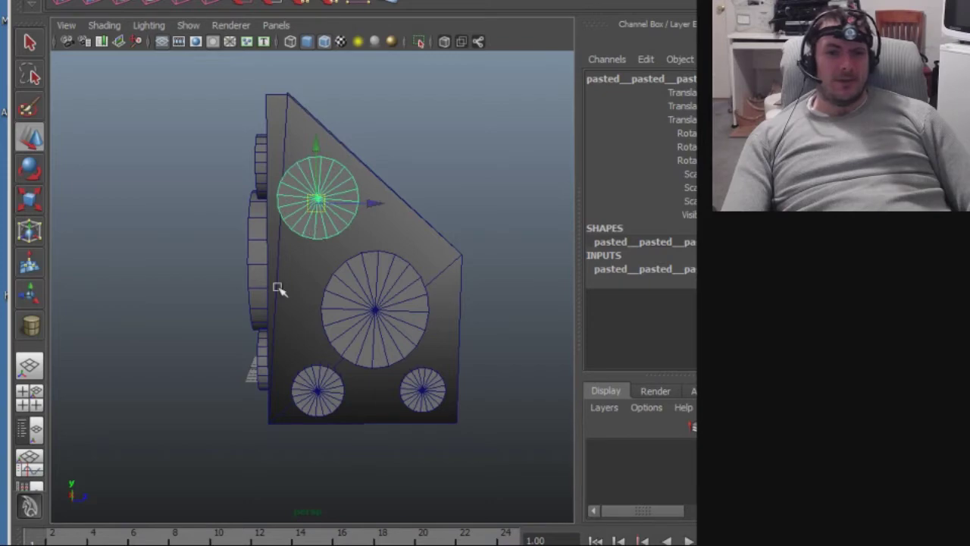
Reposition the enlarged upper cylinder above the large one, a little farther from the back wall's cylinders.
alt+middle_drag(277, 288, 299, 290)
alt+drag(299, 289, 361, 393)
alt+middle_drag(361, 394, 341, 396)
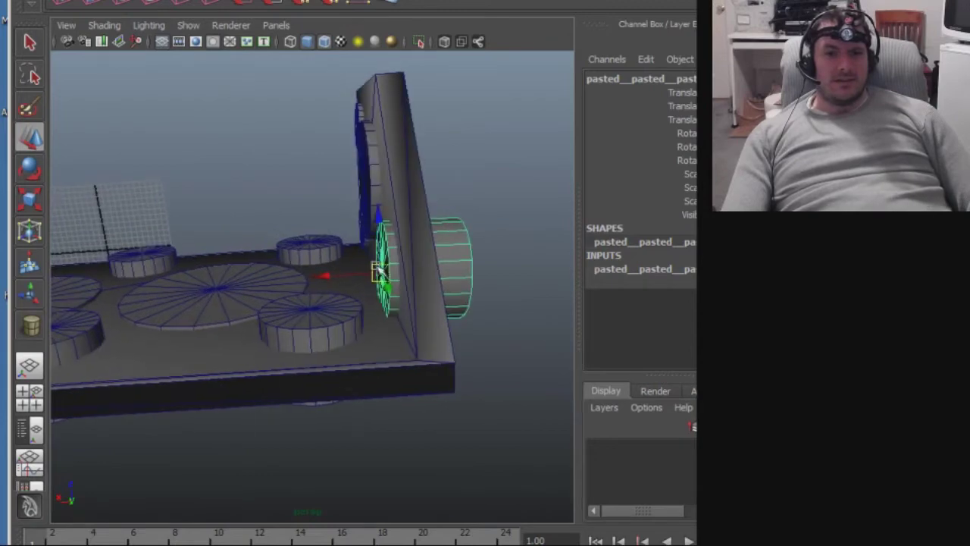
drag(383, 278, 159, 332)
alt+right_drag(159, 331, 326, 390)
alt+drag(326, 390, 267, 305)
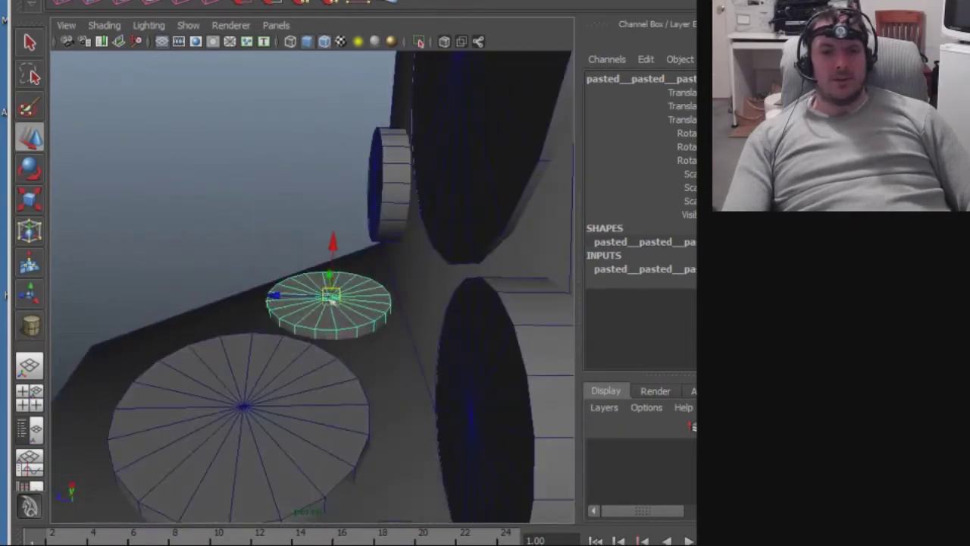
alt+drag(324, 297, 294, 445)
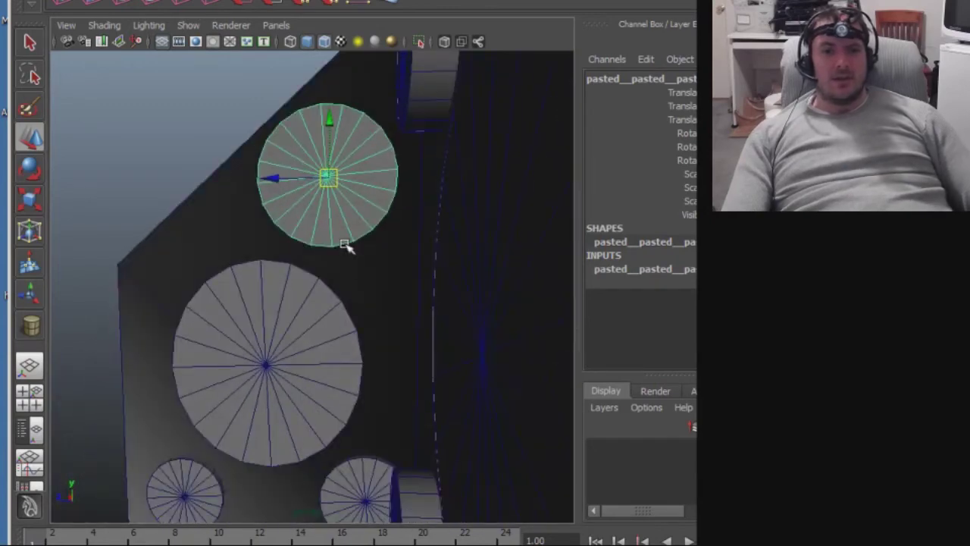
Scale the enlarged upper cylinder down along its length so it protrudes less through the side wall.
key(r)
alt+drag(333, 202, 343, 259)
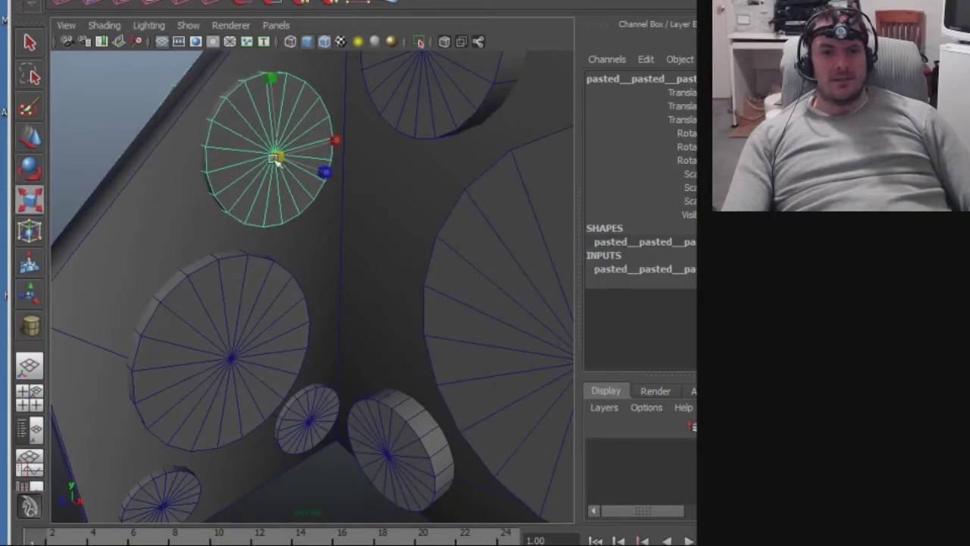
alt+drag(269, 227, 307, 410)
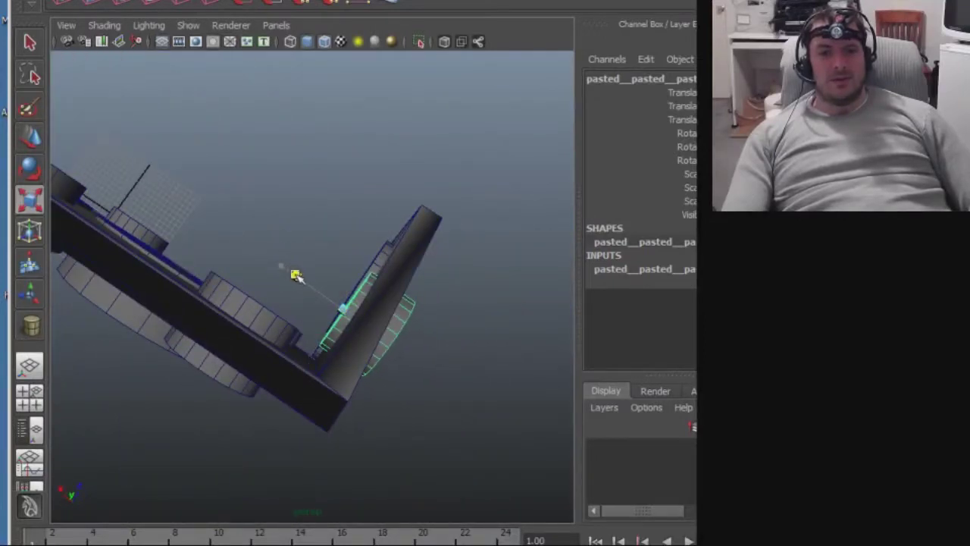
alt+drag(297, 276, 331, 405)
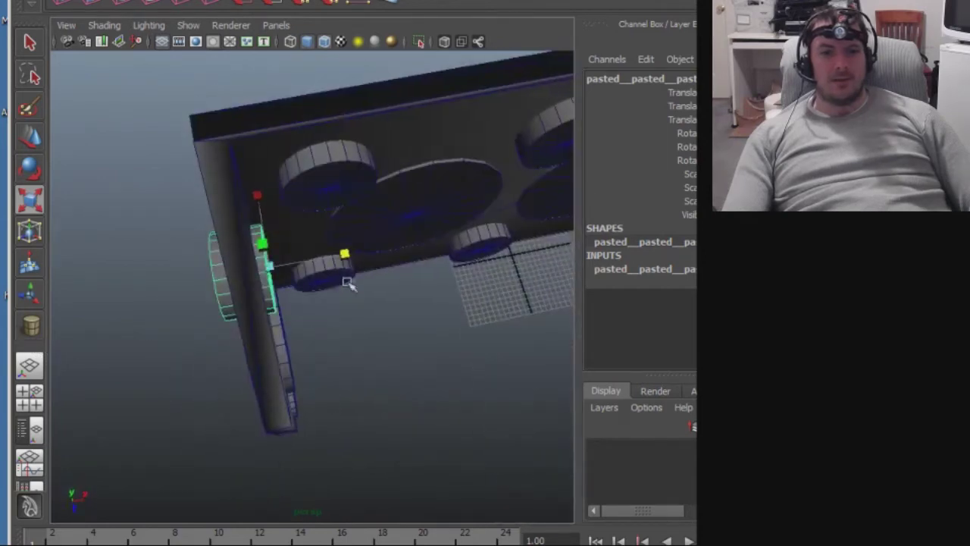
Move the lower small cylinder nearest the fold on the end flange slightly away from the main plate.
alt+drag(338, 256, 282, 431)
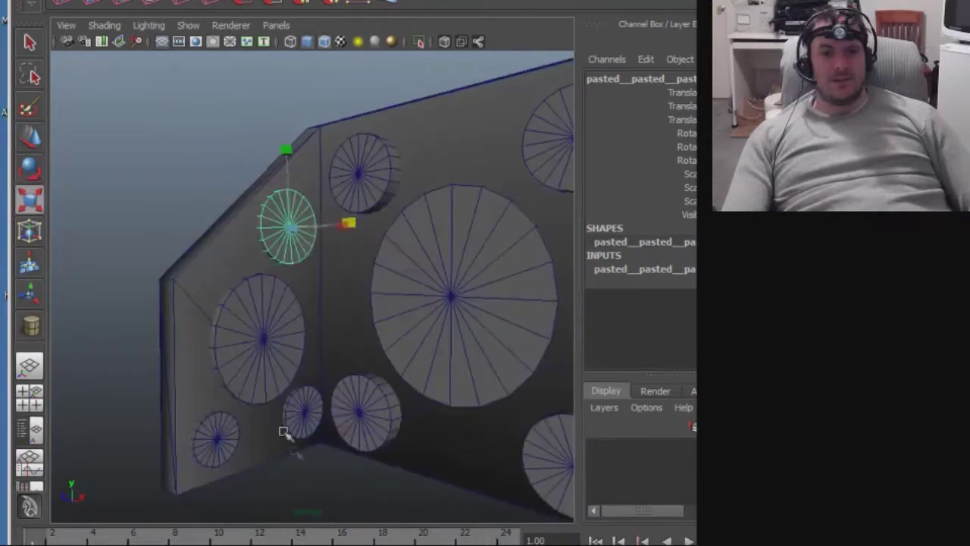
alt+drag(300, 489, 321, 384)
click(357, 429)
alt+drag(366, 429, 265, 255)
click(446, 352)
key(w)
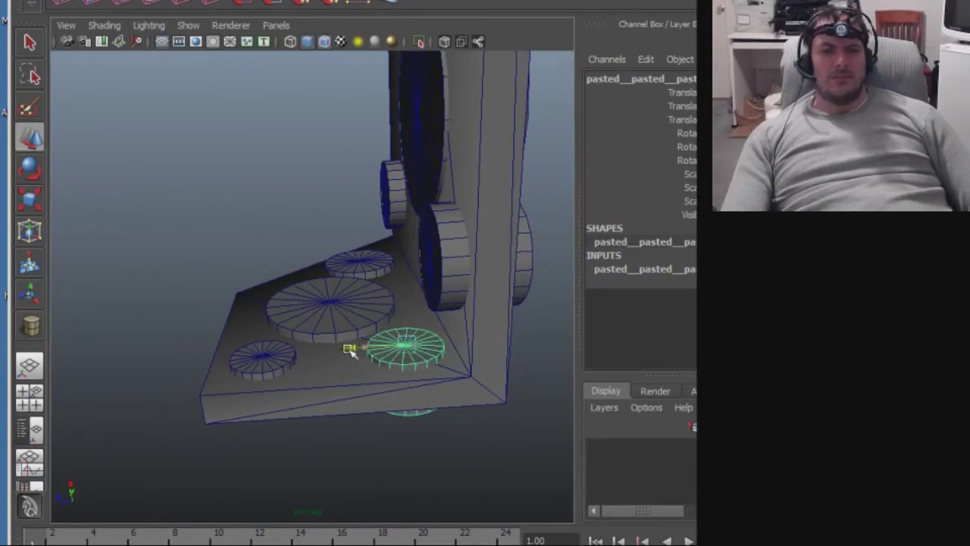
alt+drag(350, 353, 415, 500)
click(343, 460)
Shift the large cylinder on the end flange slightly sideways, away from the main plate.
alt+drag(278, 431, 119, 378)
alt+right_drag(119, 379, 511, 439)
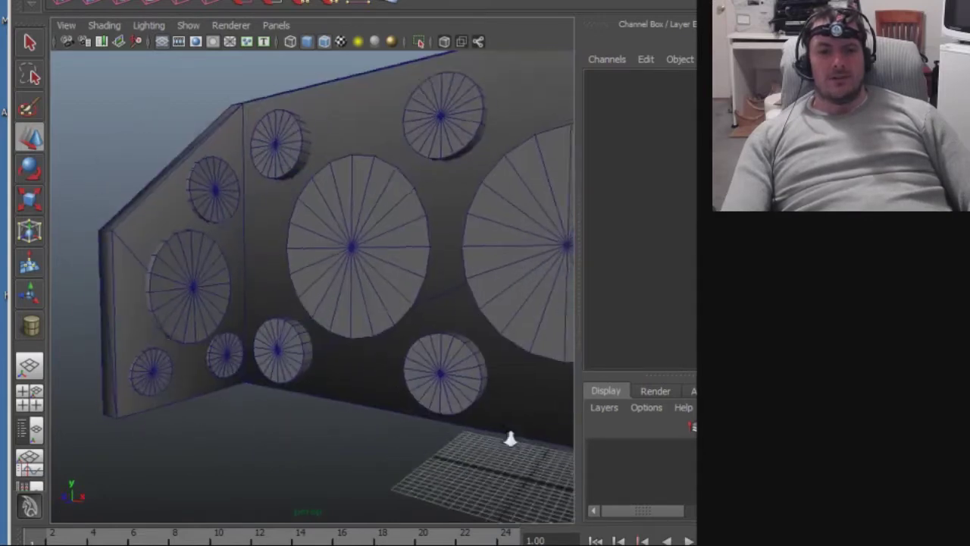
alt+middle_drag(219, 414, 390, 412)
alt+drag(390, 411, 332, 429)
alt+right_drag(331, 429, 394, 440)
alt+drag(394, 440, 275, 435)
alt+middle_drag(275, 435, 262, 400)
mouse_move(263, 401)
alt+mouse_down()
mouse_move(139, 386)
mouse_move(266, 413)
alt+mouse_up()
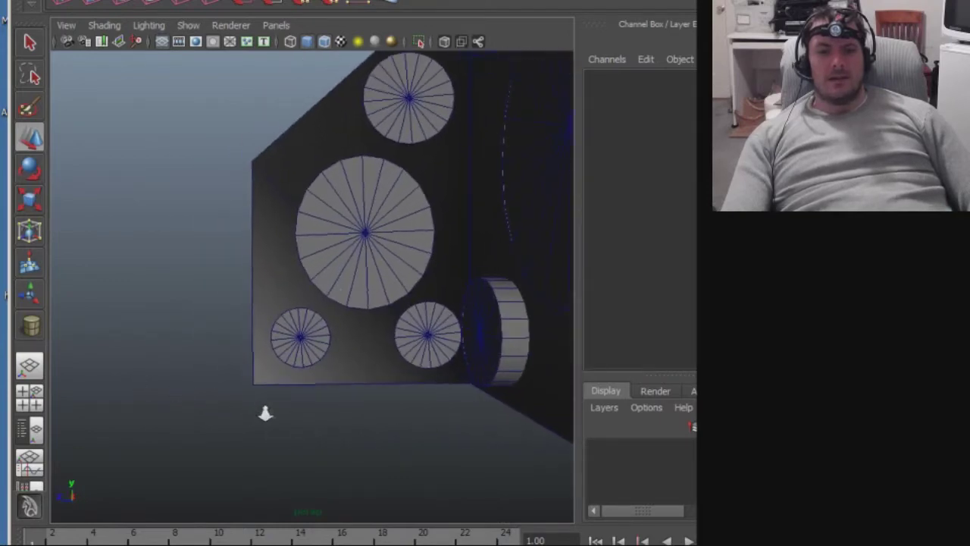
click(356, 274)
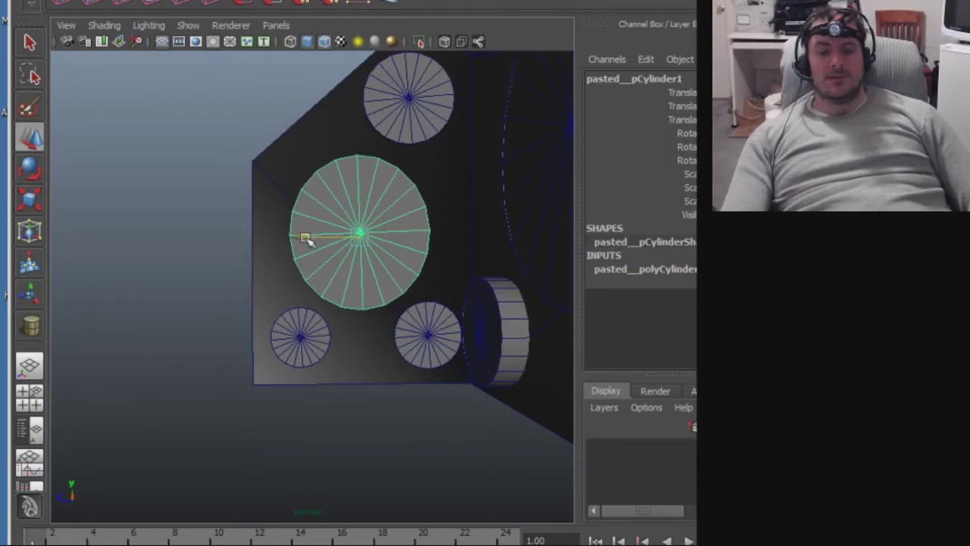
alt+drag(480, 356, 329, 353)
click(301, 385)
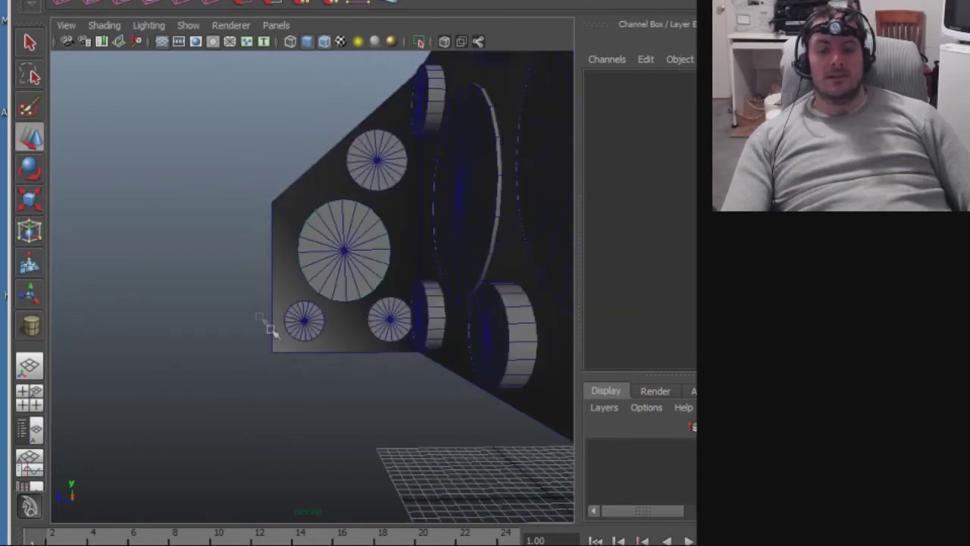
Lower the upper small cylinder on the end flange slightly toward the large cylinder.
alt+middle_drag(269, 325, 264, 377)
alt+drag(264, 377, 224, 404)
click(377, 216)
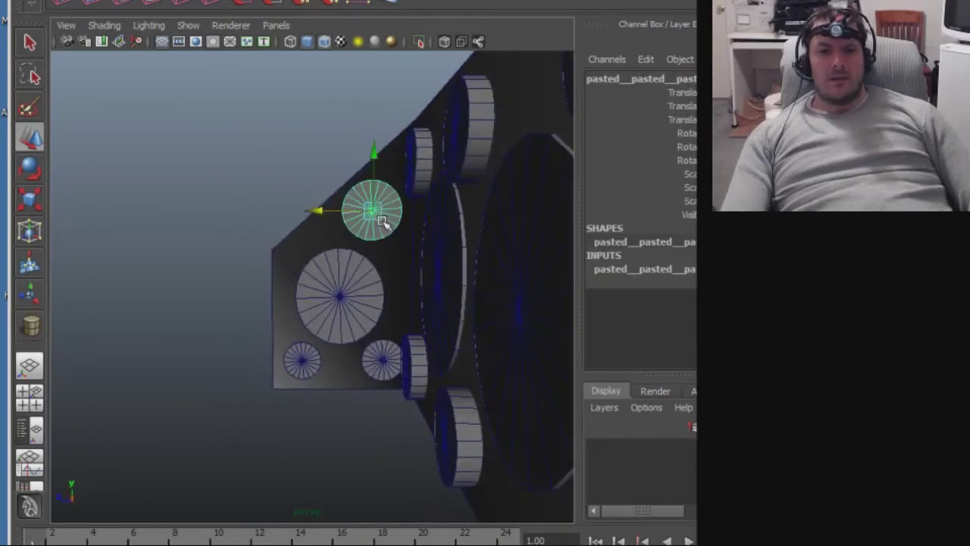
mouse_move(383, 271)
alt+mouse_down()
mouse_move(402, 305)
mouse_move(381, 268)
alt+mouse_up()
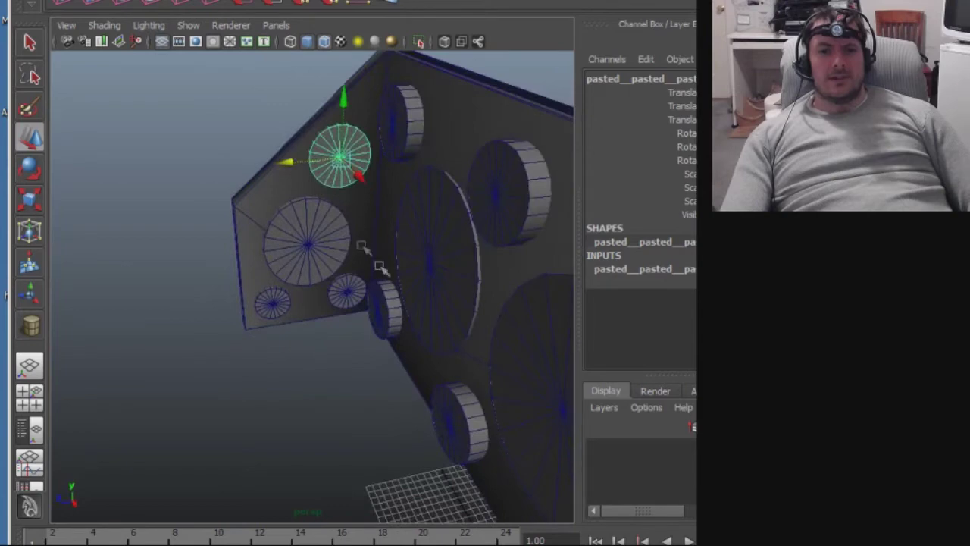
drag(342, 97, 345, 103)
click(340, 411)
alt+drag(316, 442, 253, 420)
alt+middle_drag(253, 420, 255, 390)
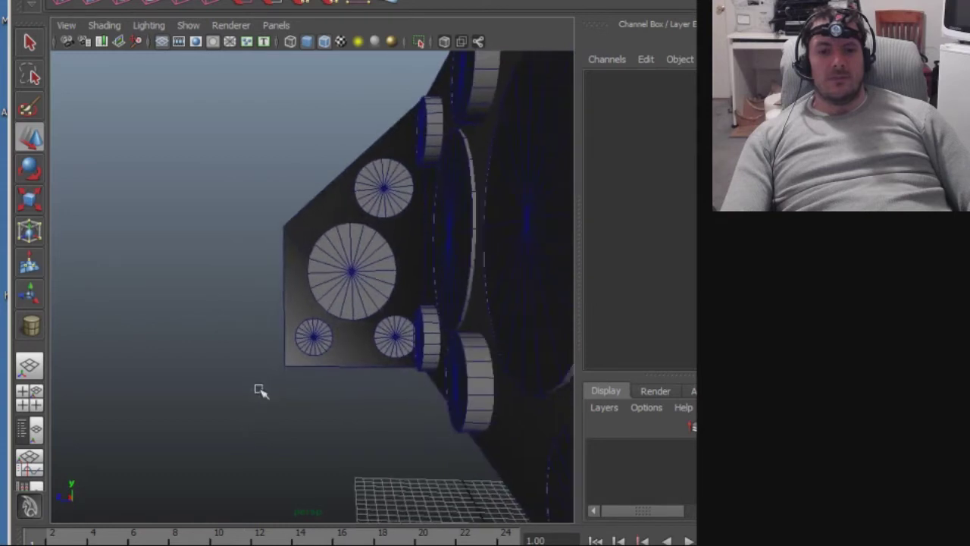
Nudge the large cylinder on the end flange very slightly upward and deselect it.
click(355, 288)
drag(354, 219, 354, 220)
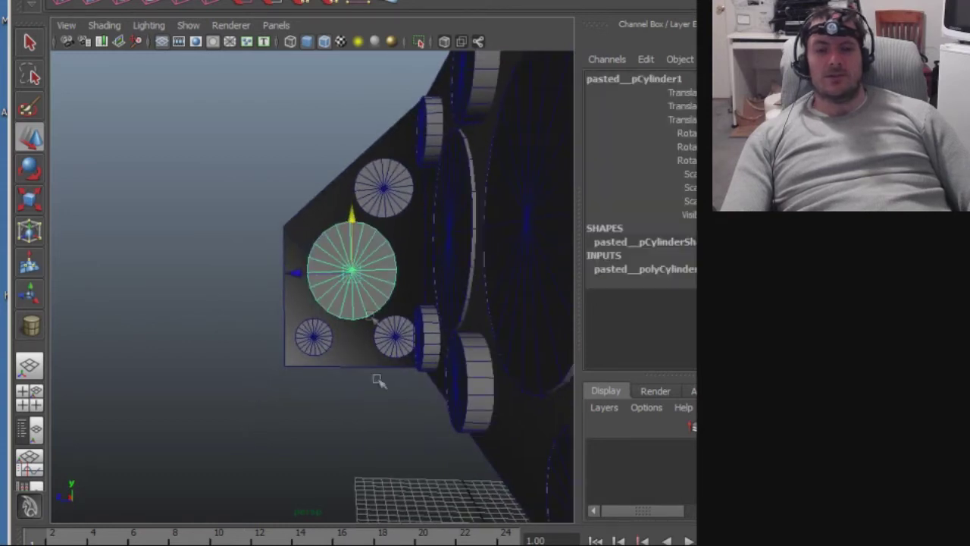
alt+drag(318, 441, 313, 417)
click(346, 415)
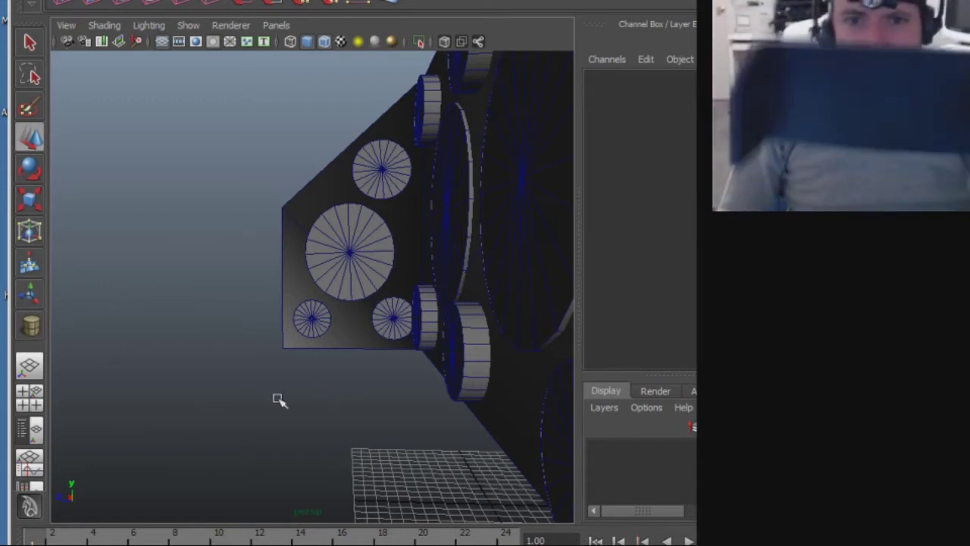
key(alt+Tab)
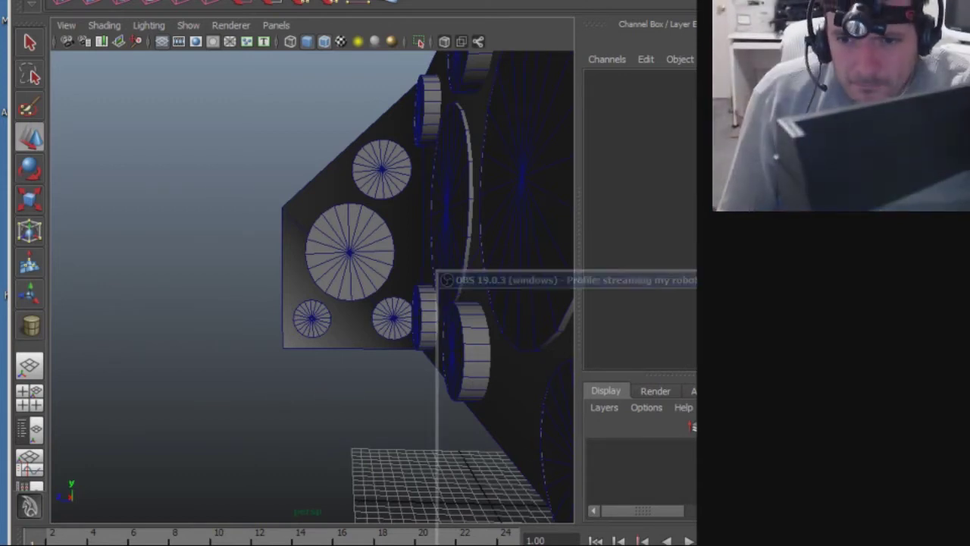
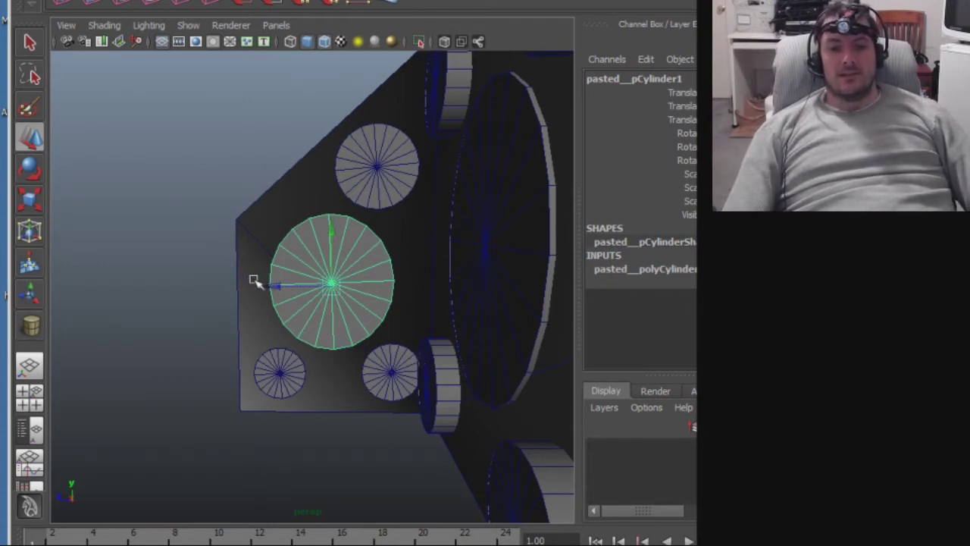
Examine the spacing of the cylinders on the end flange and around the fold to the main plate from several angles.
alt+drag(190, 353, 210, 335)
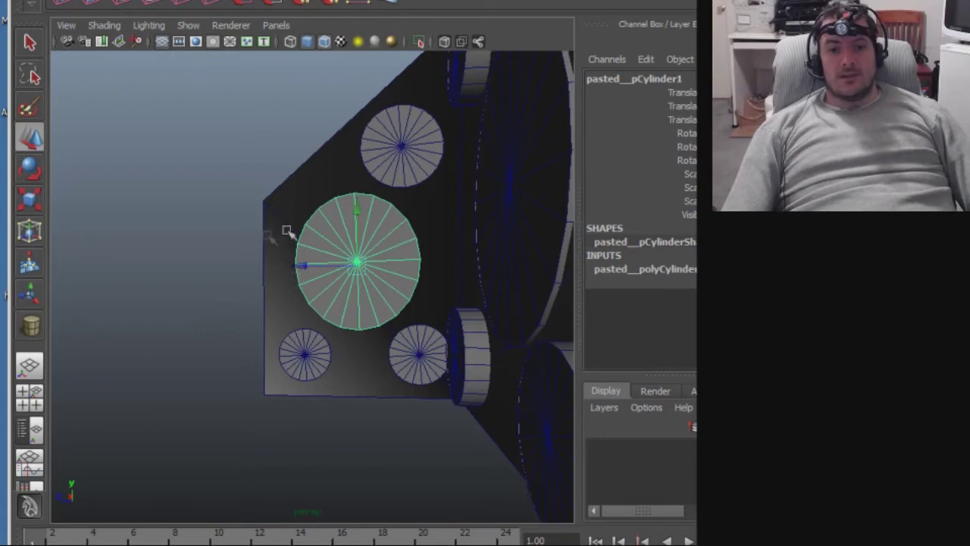
alt+drag(370, 383, 400, 367)
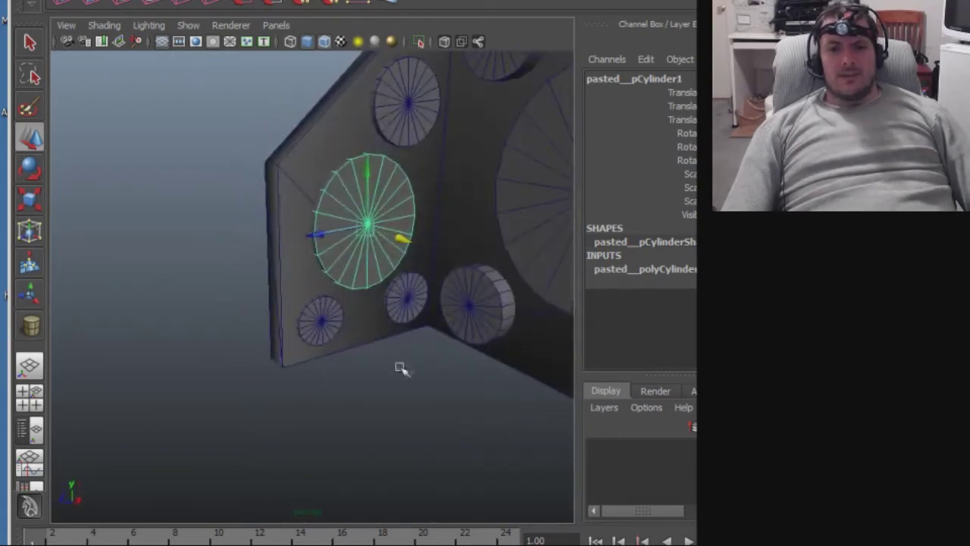
alt+drag(346, 331, 427, 330)
alt+middle_drag(426, 330, 406, 358)
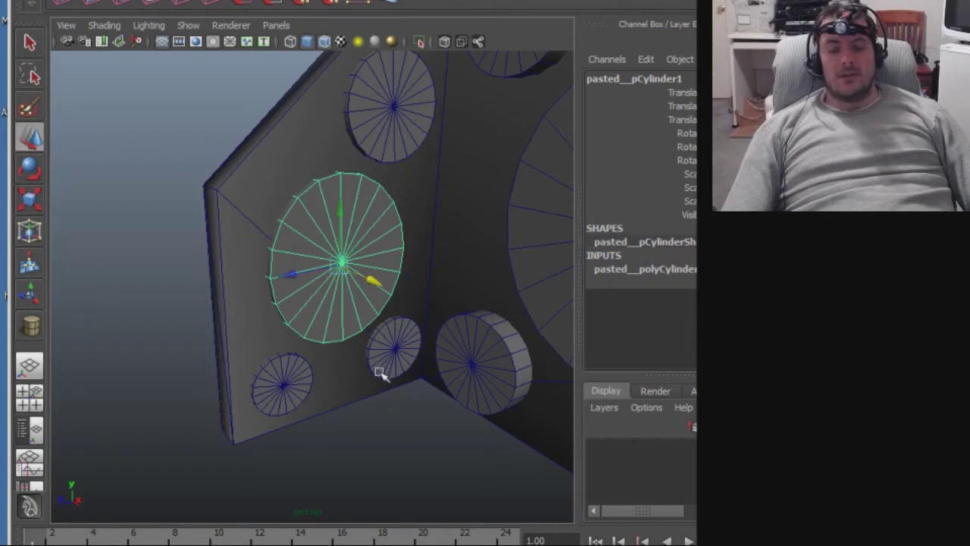
alt+drag(412, 389, 336, 383)
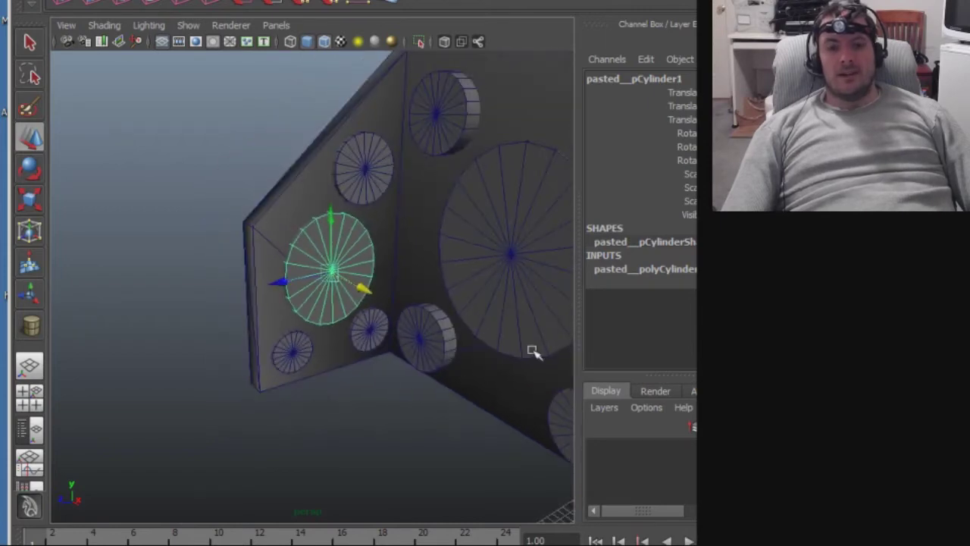
alt+right_drag(533, 353, 551, 392)
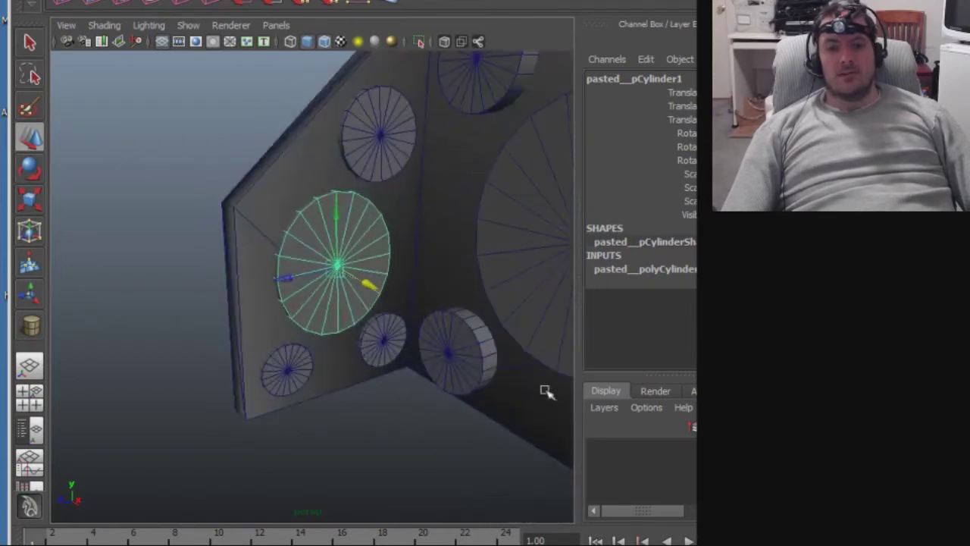
alt+middle_drag(402, 372, 395, 395)
alt+drag(384, 421, 285, 393)
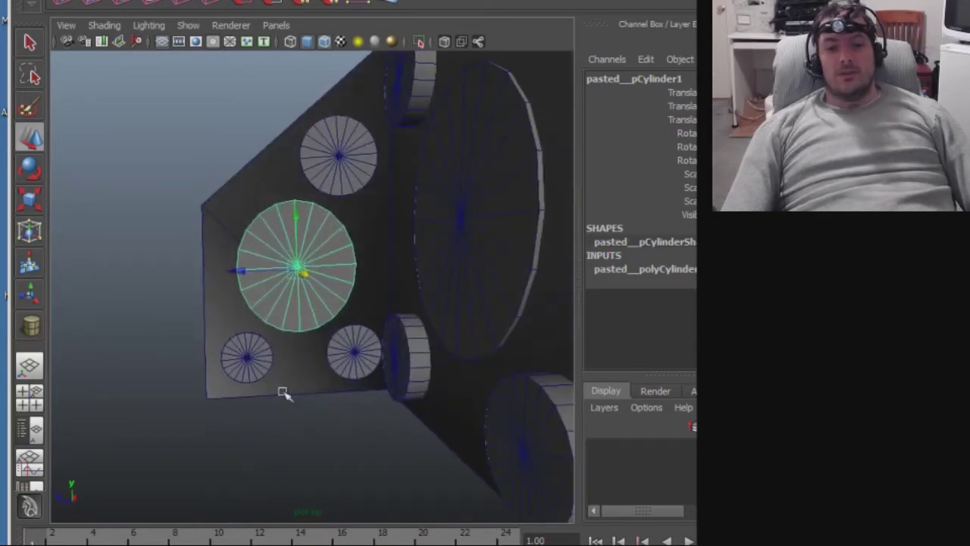
alt+middle_drag(284, 392, 323, 389)
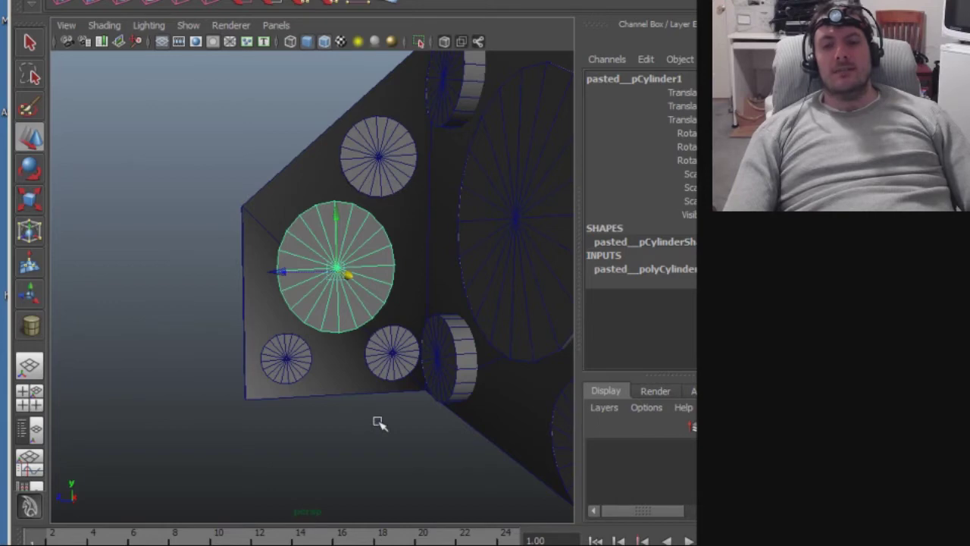
mouse_move(402, 411)
alt+mouse_down()
mouse_move(340, 405)
mouse_move(408, 411)
alt+mouse_up()
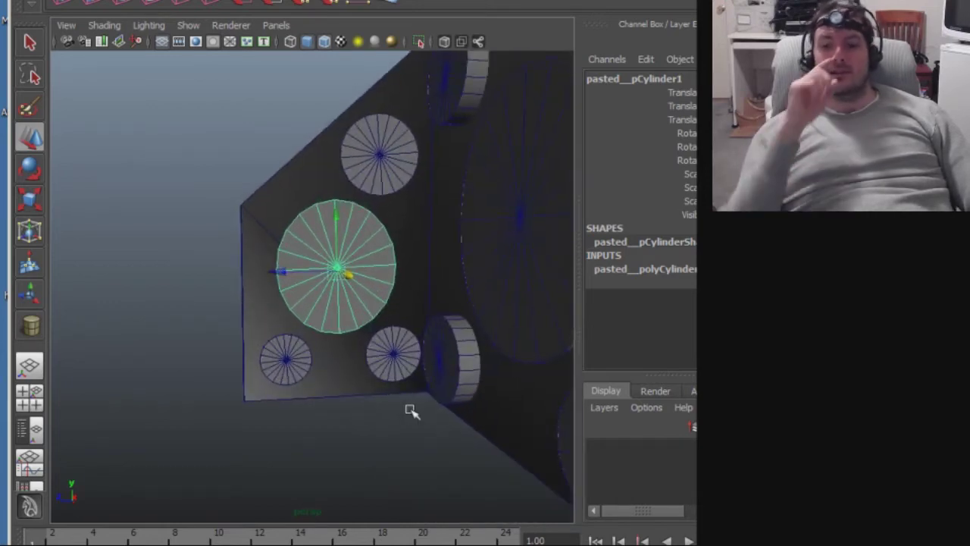
mouse_move(409, 407)
alt+mouse_down()
mouse_move(385, 413)
mouse_move(407, 415)
alt+mouse_up()
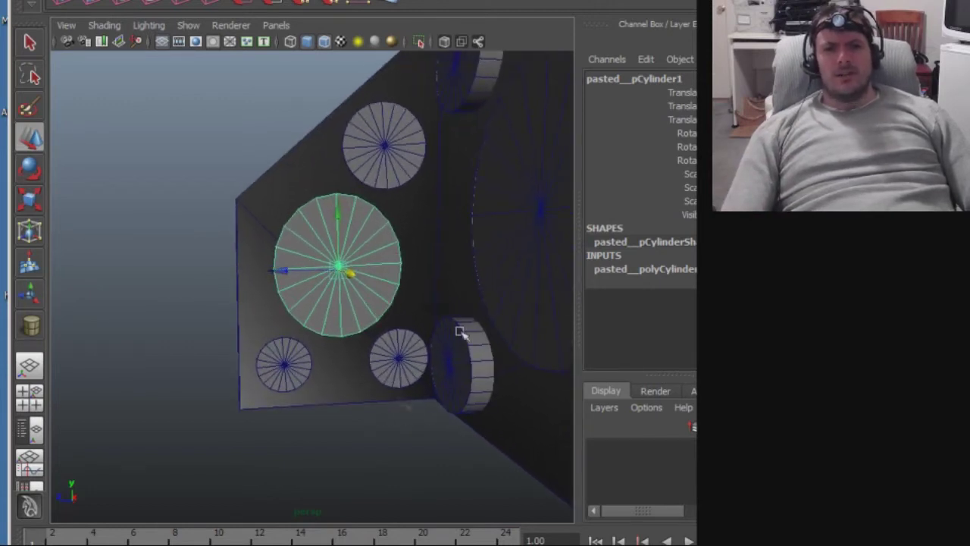
alt+drag(446, 415, 288, 386)
alt+right_drag(288, 386, 329, 405)
alt+drag(329, 405, 398, 428)
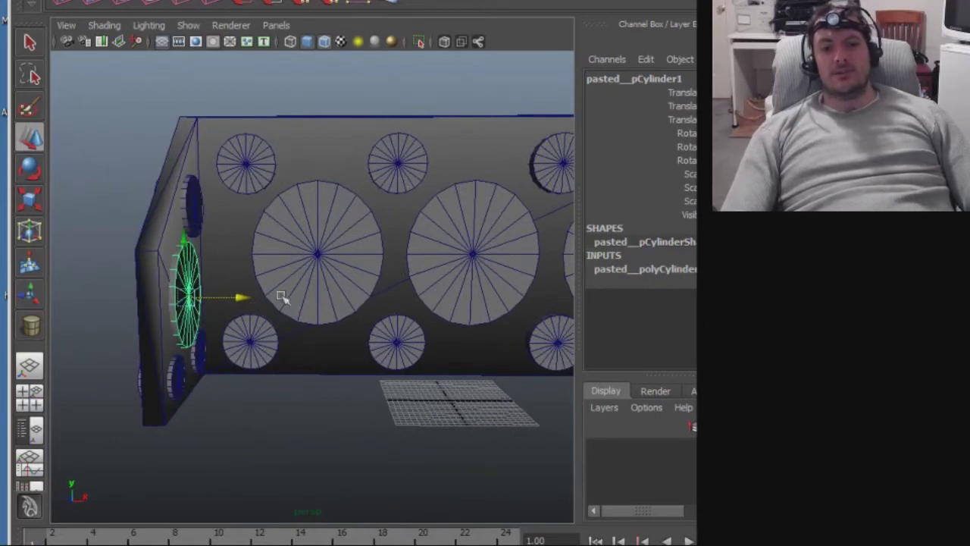
Try moving the large cylinder nearest the fold on the main plate down toward the small cylinder in the lower corner.
click(308, 279)
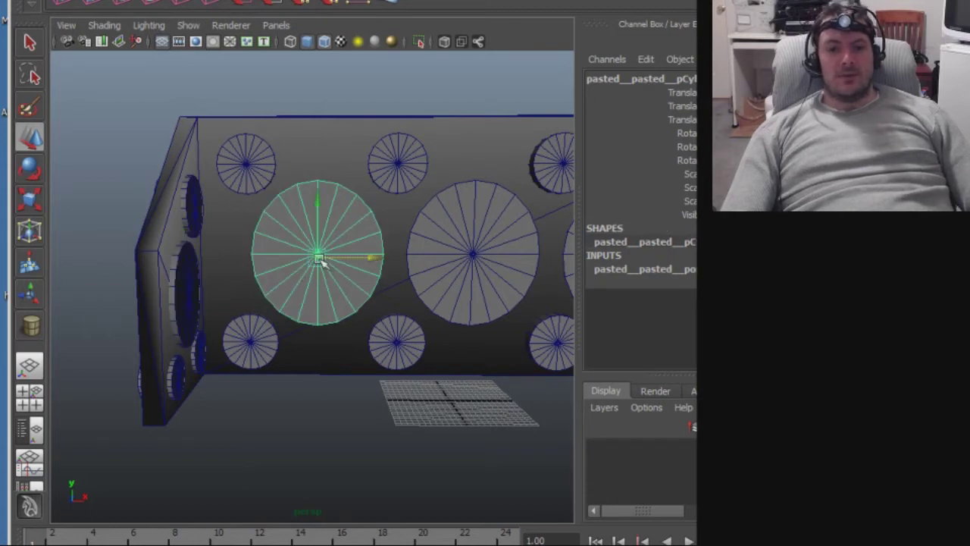
drag(323, 260, 312, 278)
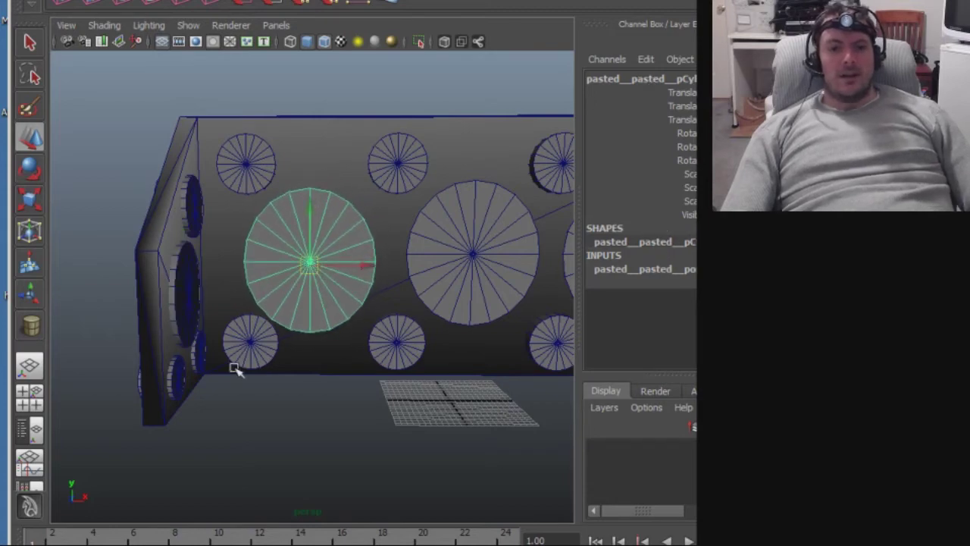
scroll(241, 367, up, 4)
alt+drag(254, 390, 394, 356)
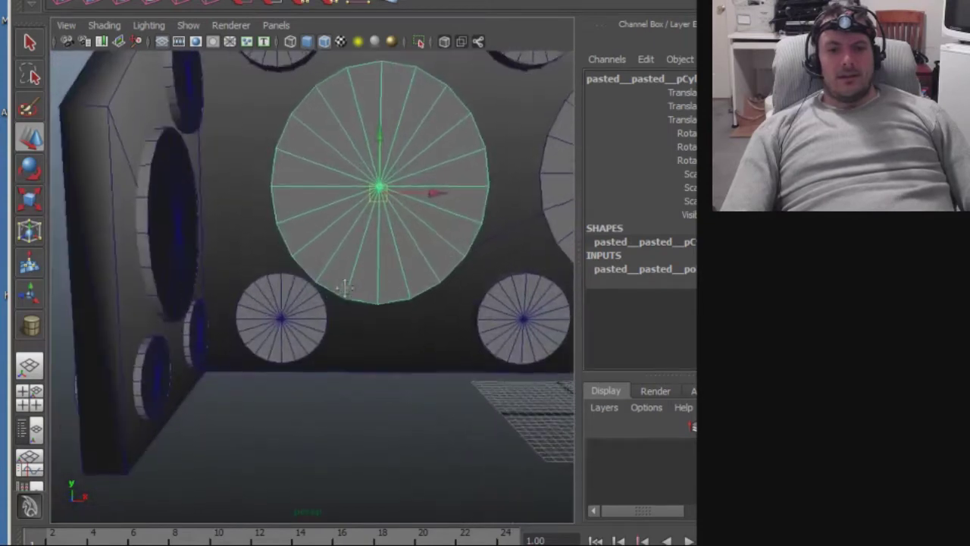
scroll(502, 329, up, 3)
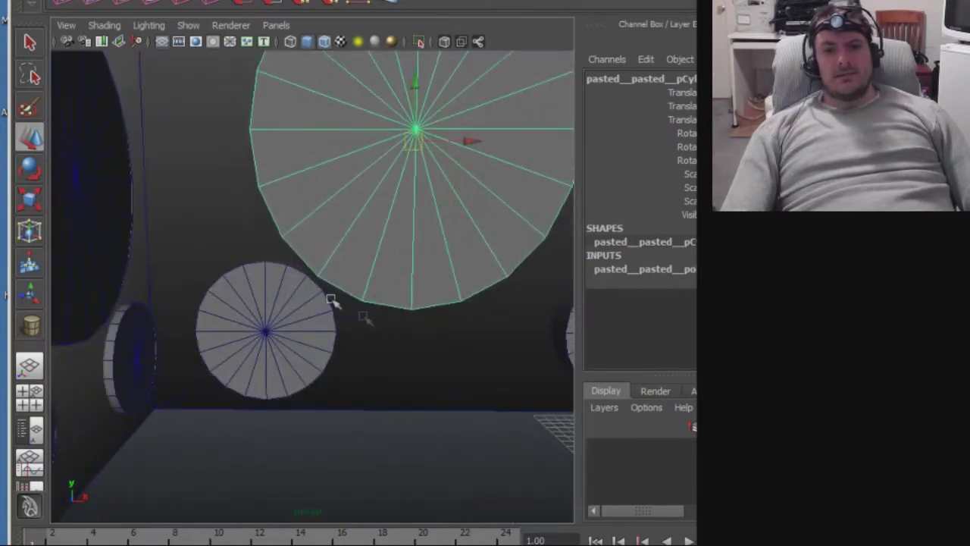
scroll(405, 339, down, 5)
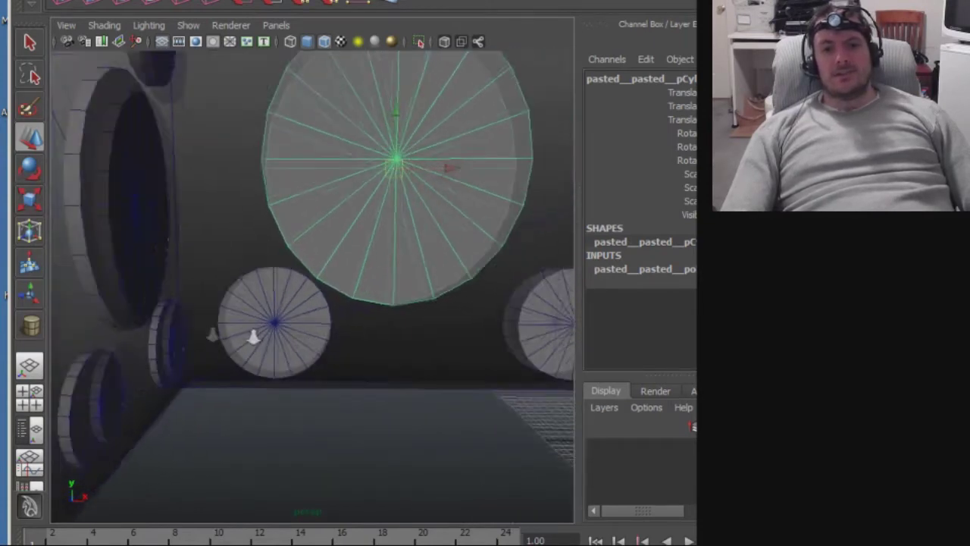
alt+drag(405, 340, 343, 131)
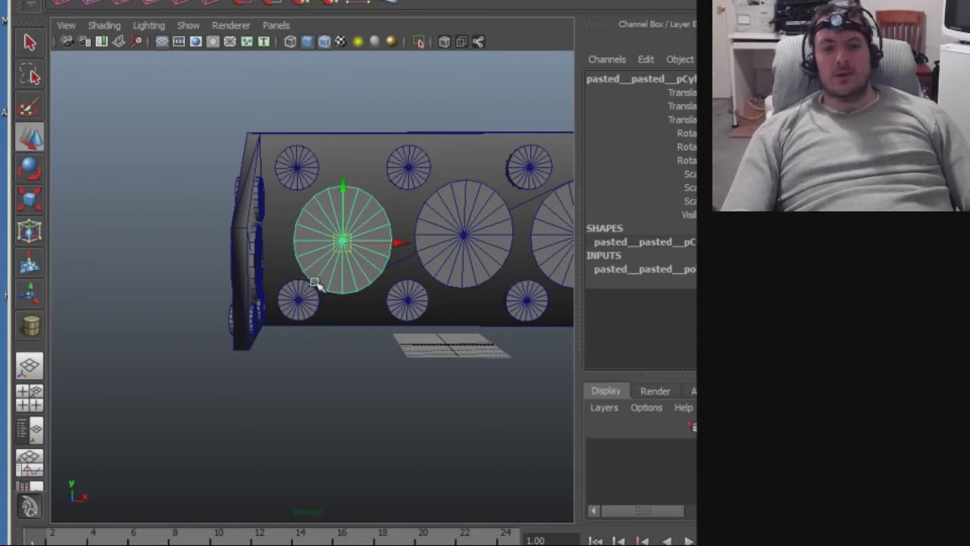
middle_drag(314, 284, 309, 288)
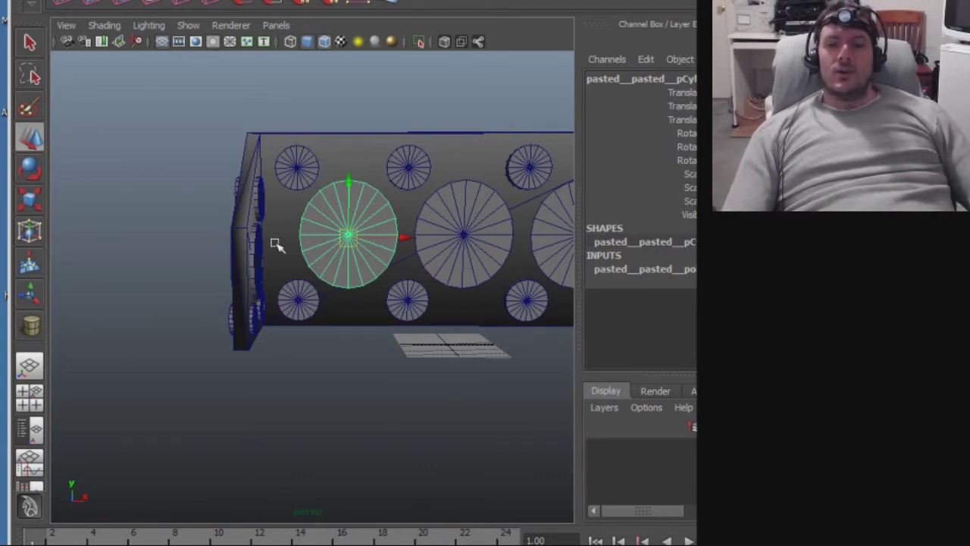
Slide the main plate's second lower small cylinder beneath the second large cylinder and return it to the gap between the two large ones.
click(406, 302)
drag(468, 303, 511, 304)
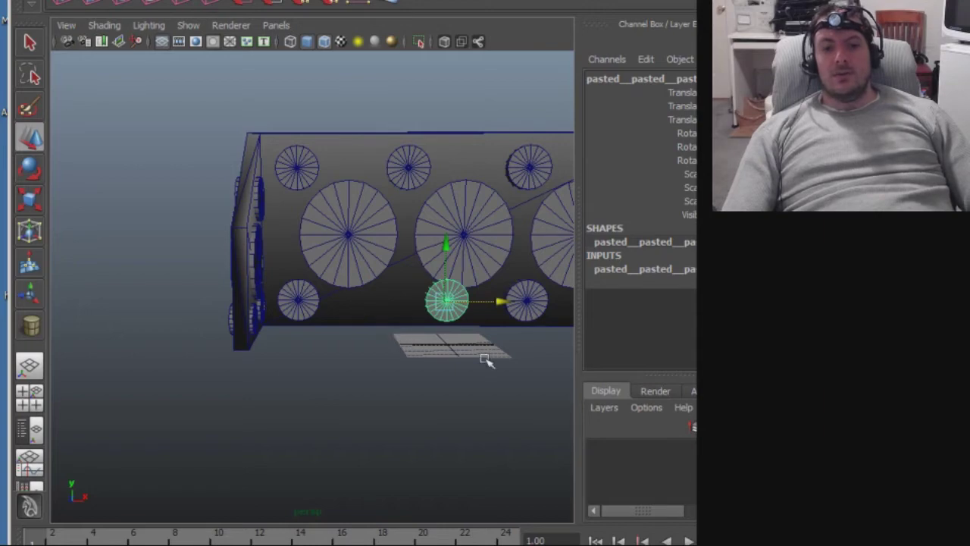
alt+right_drag(407, 368, 438, 370)
alt+drag(438, 370, 402, 369)
drag(472, 302, 423, 306)
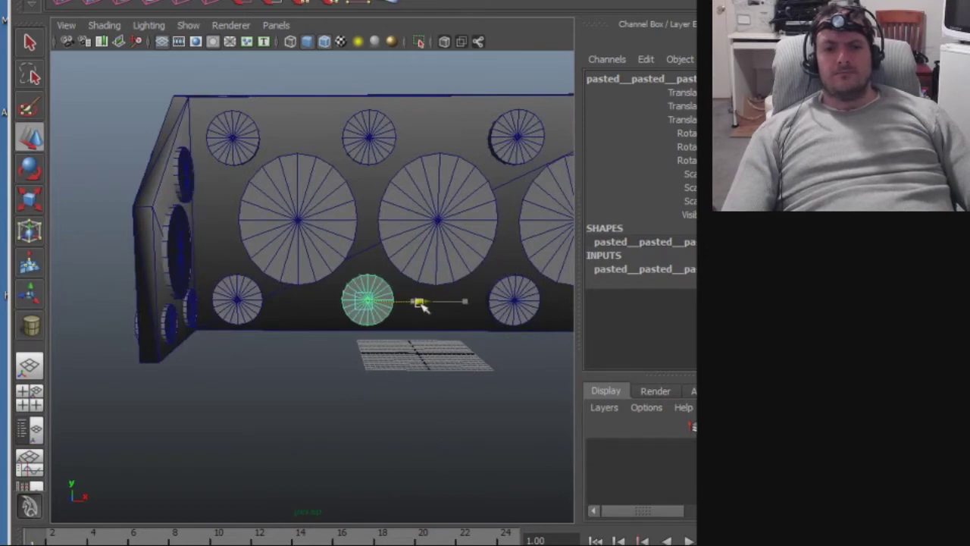
click(403, 336)
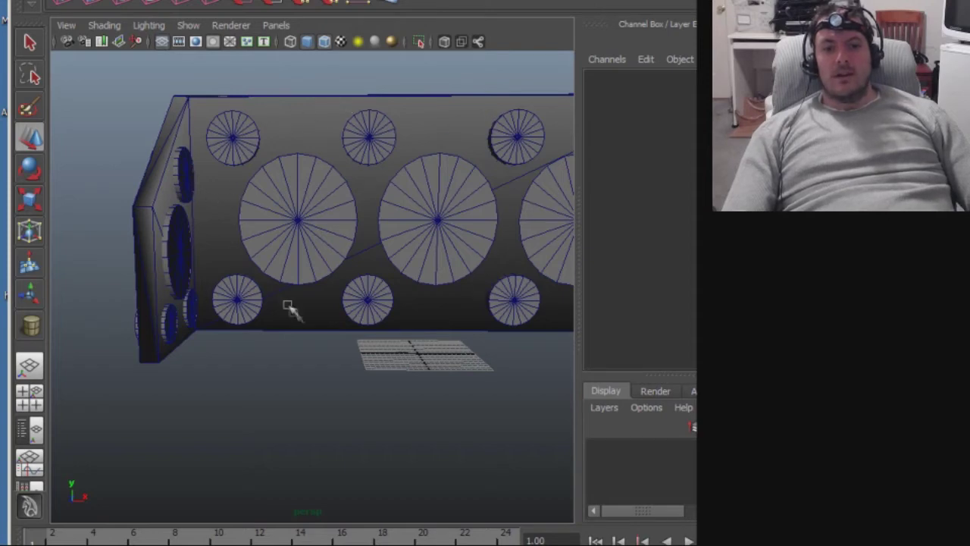
alt+drag(381, 338, 333, 349)
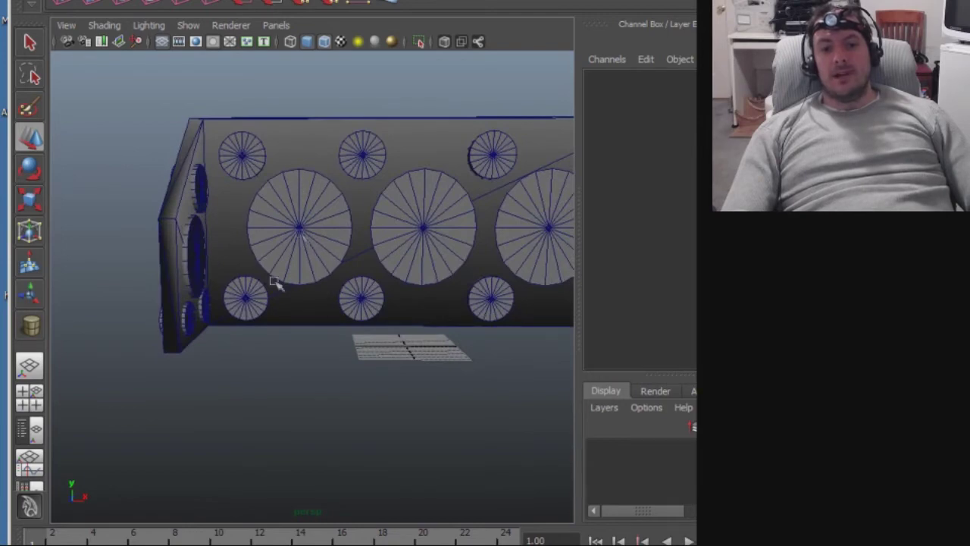
alt+right_drag(277, 241, 354, 269)
alt+middle_drag(353, 268, 379, 328)
alt+right_drag(379, 327, 347, 317)
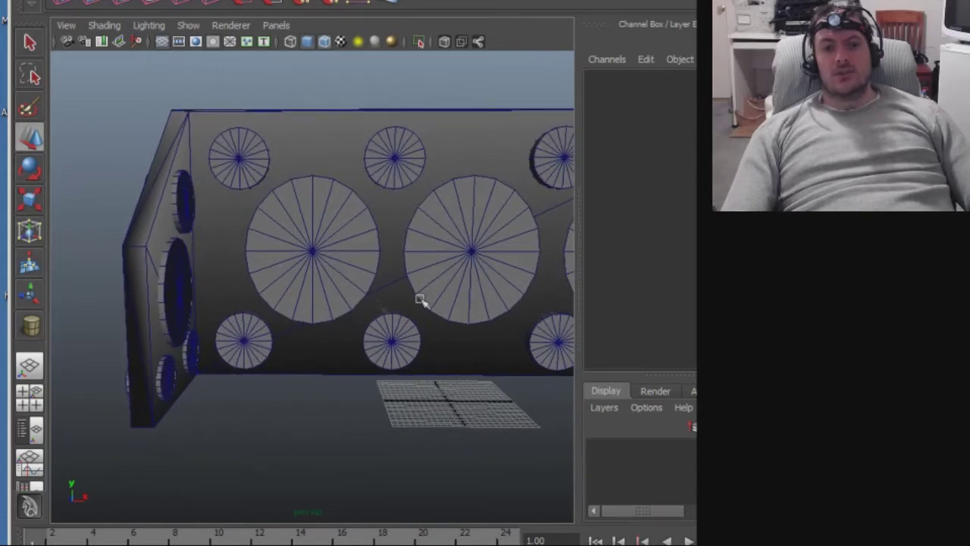
Examine the cylinder spacing across the main plate and around its lower corner with the end flange from several angles.
alt+drag(464, 286, 391, 295)
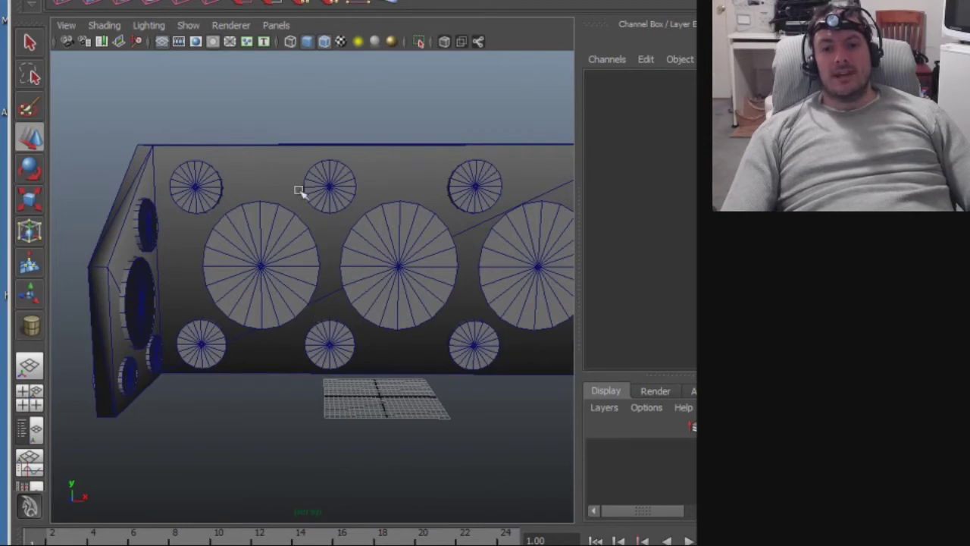
alt+right_drag(480, 299, 389, 303)
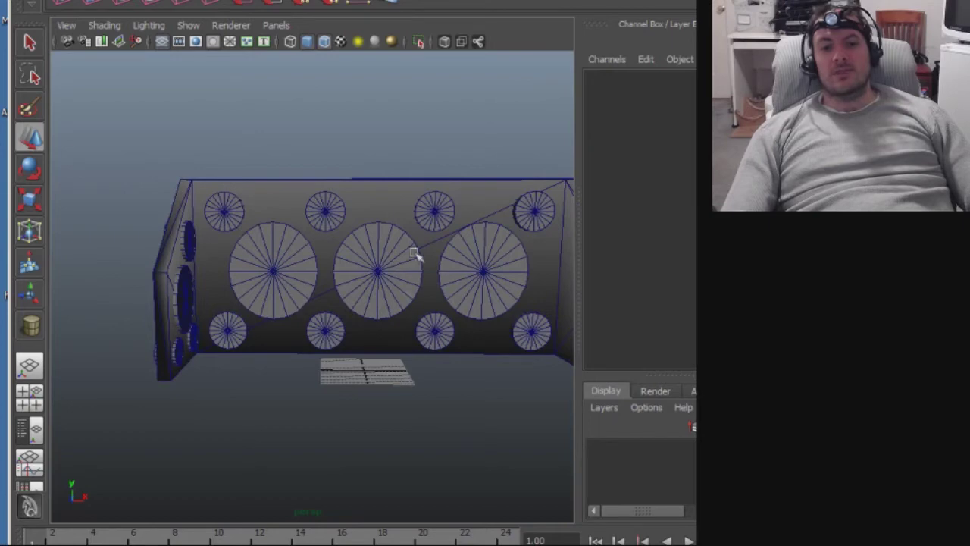
alt+right_drag(293, 347, 433, 341)
alt+middle_drag(433, 341, 330, 347)
alt+right_drag(331, 347, 422, 353)
alt+drag(422, 353, 282, 353)
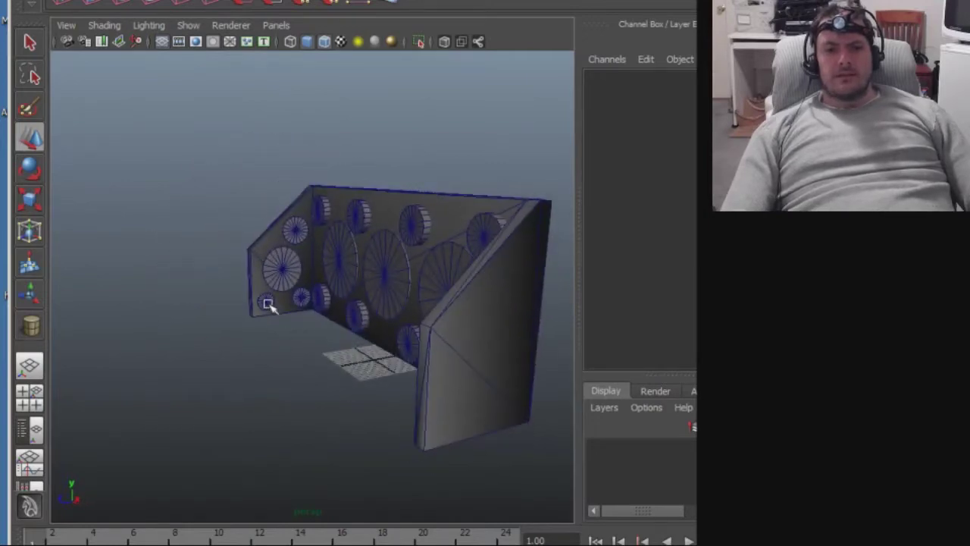
alt+right_drag(271, 303, 359, 423)
alt+drag(359, 422, 281, 134)
alt+drag(349, 394, 369, 353)
alt+middle_drag(368, 353, 420, 403)
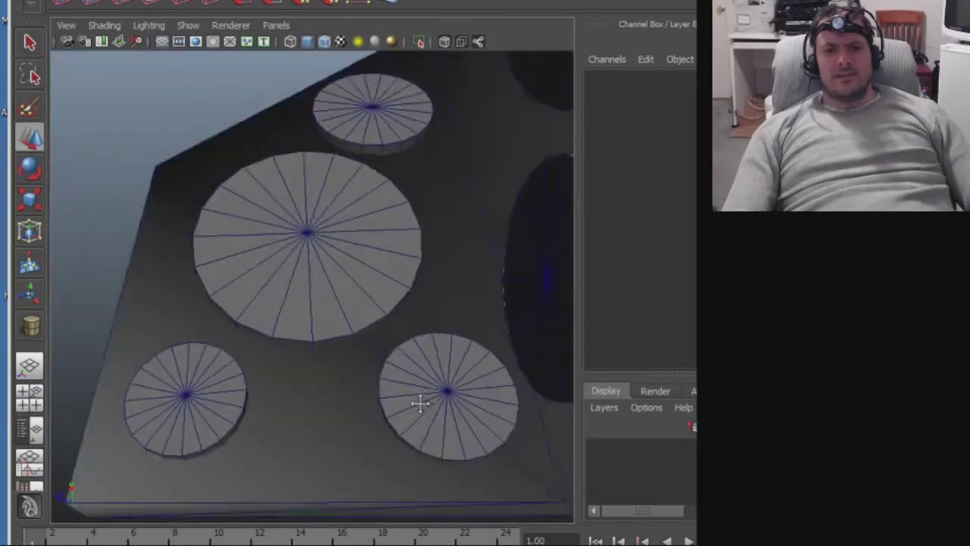
alt+drag(420, 403, 238, 227)
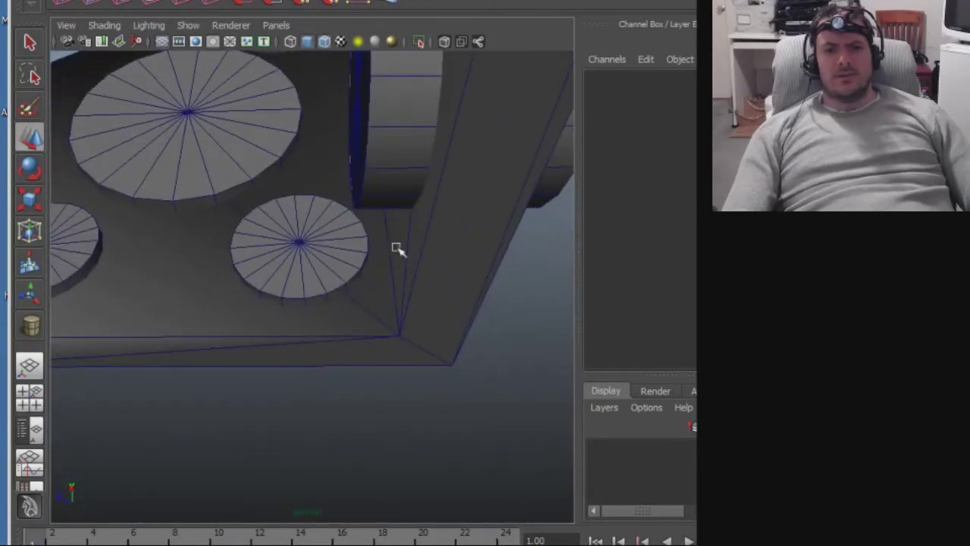
alt+drag(361, 323, 331, 174)
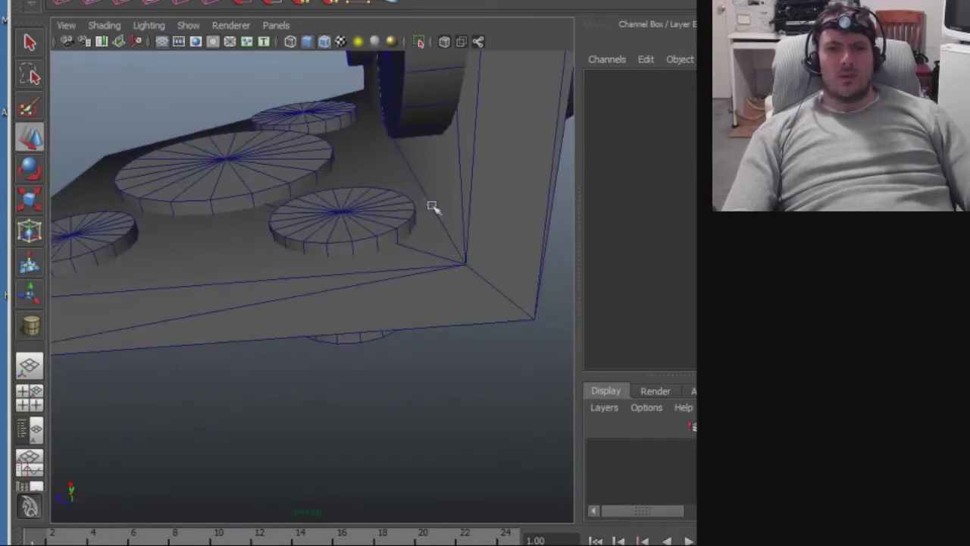
alt+drag(386, 290, 347, 294)
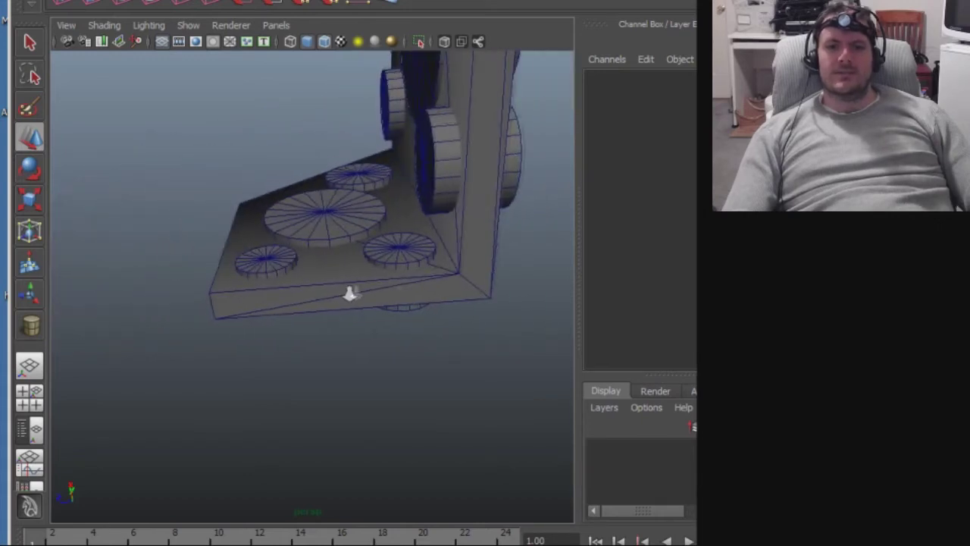
alt+right_drag(347, 294, 429, 299)
alt+drag(429, 299, 225, 242)
alt+drag(277, 306, 366, 236)
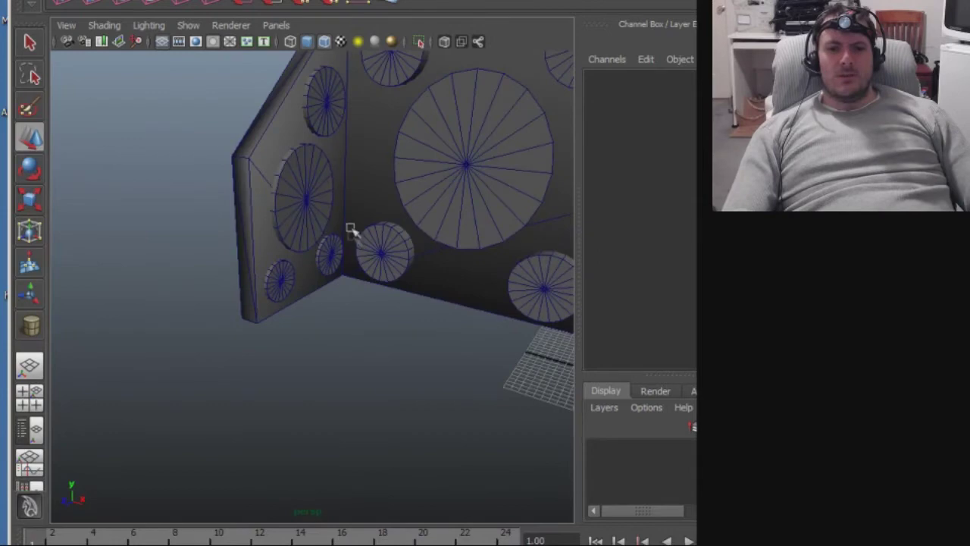
alt+drag(339, 228, 338, 378)
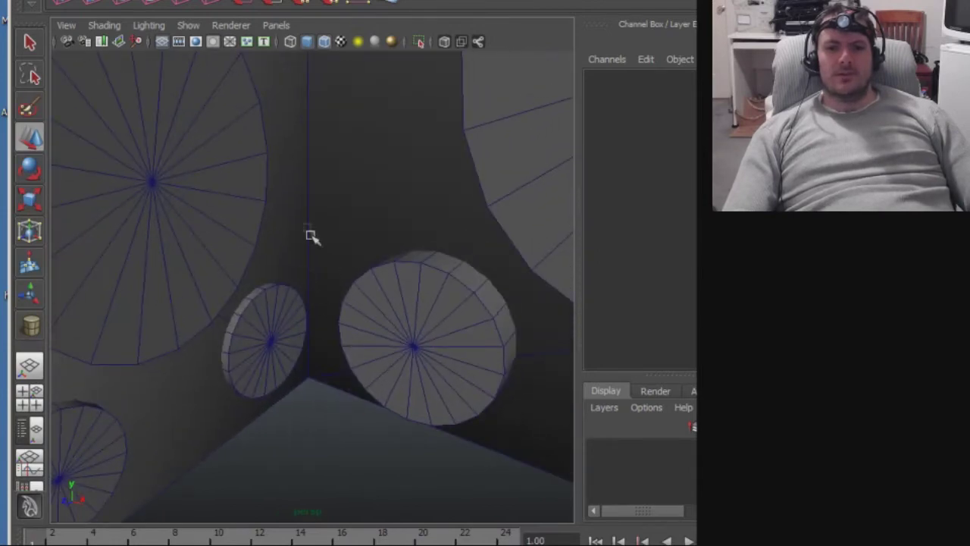
Duplicate the large cylinder and the three small cylinders on the end flange.
alt+drag(264, 321, 172, 324)
alt+drag(387, 345, 314, 355)
click(317, 318)
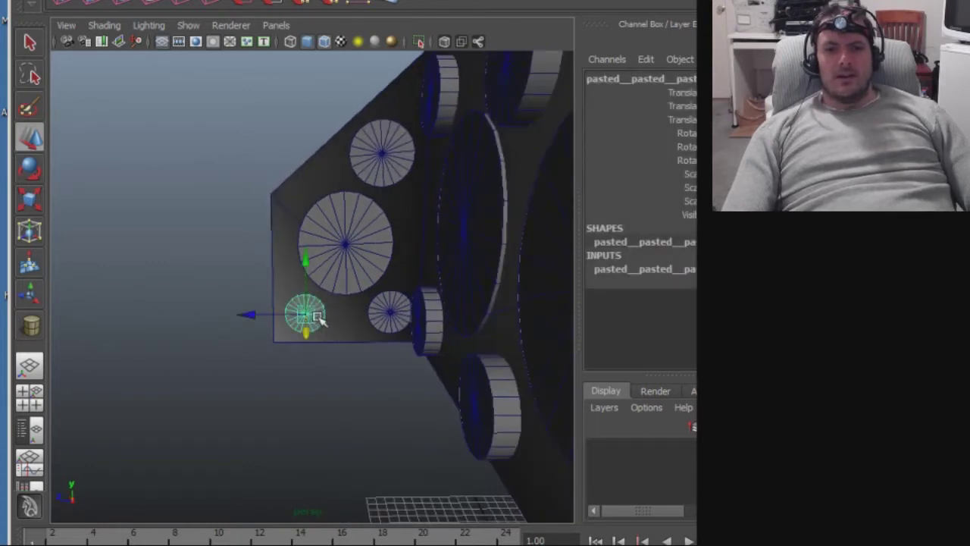
shift+click(350, 254)
shift+click(387, 163)
shift+click(391, 318)
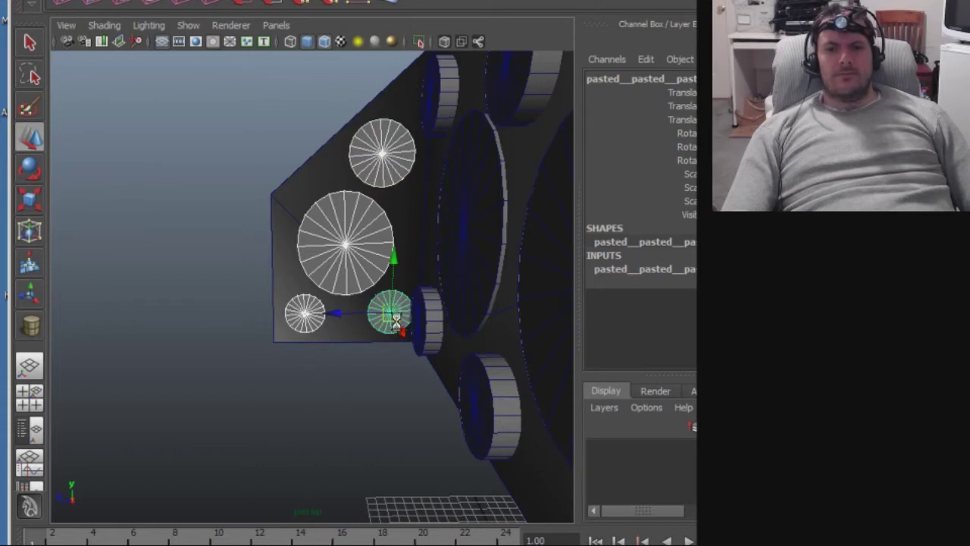
key(ctrl+d)
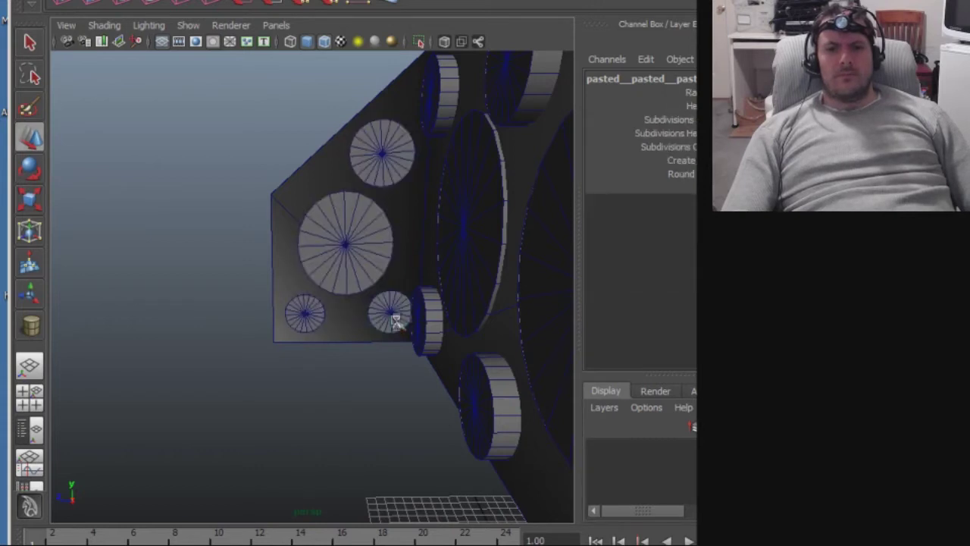
Select the four duplicated flange cylinders and move them along the X axis into the bare end flange at the opposite end.
shift+click(366, 283)
shift+click(305, 313)
shift+click(382, 151)
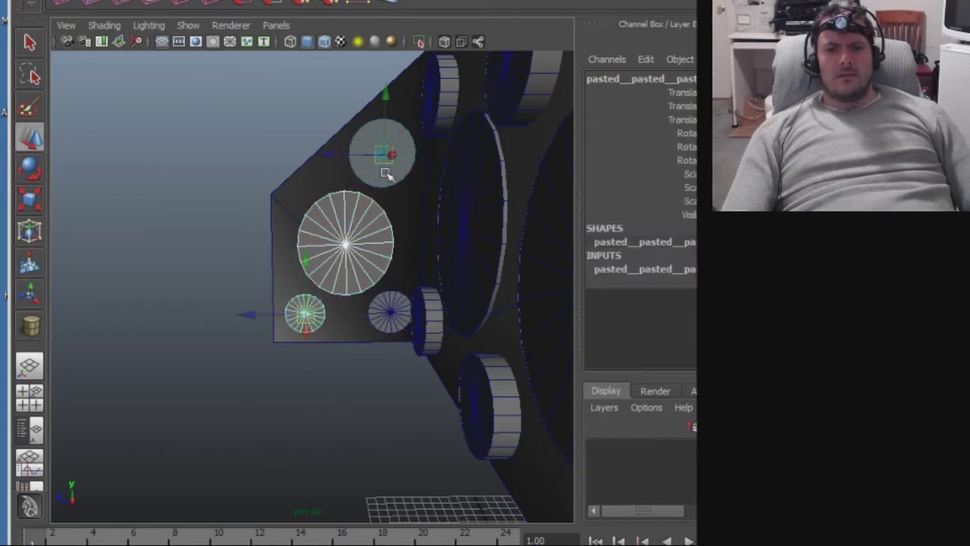
shift+click(386, 311)
alt+drag(389, 313, 417, 405)
mouse_move(383, 269)
mouse_down()
mouse_move(488, 320)
mouse_move(306, 307)
mouse_move(271, 287)
mouse_move(542, 360)
mouse_move(417, 340)
mouse_move(454, 345)
mouse_up()
key(alt+a)
key(alt+a)
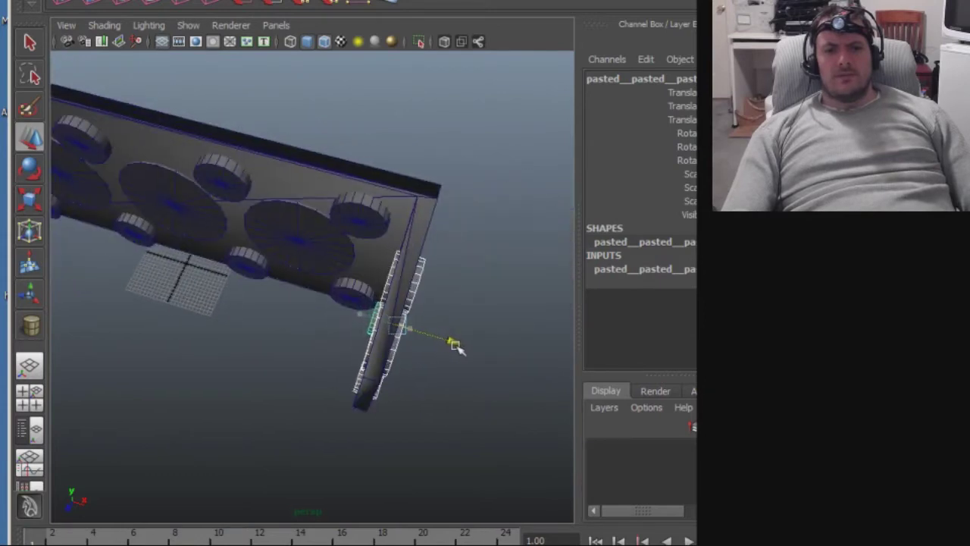
Push all eight small cylinders on the main plate slightly back into the plate so they protrude less, and deselect them.
alt+drag(371, 407, 408, 378)
scroll(481, 392, up, 4)
alt+middle_drag(448, 366, 275, 338)
alt+drag(275, 338, 288, 288)
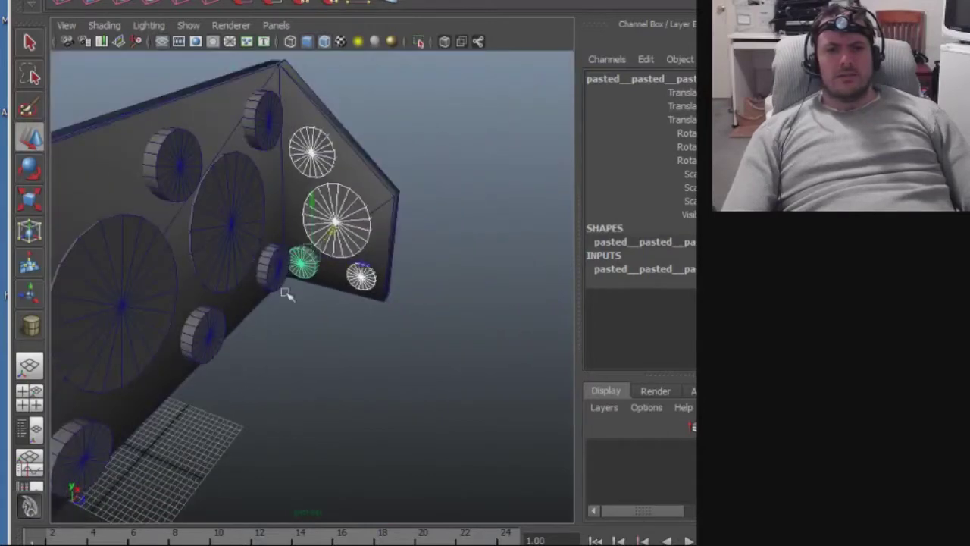
shift+click(265, 118)
shift+click(186, 168)
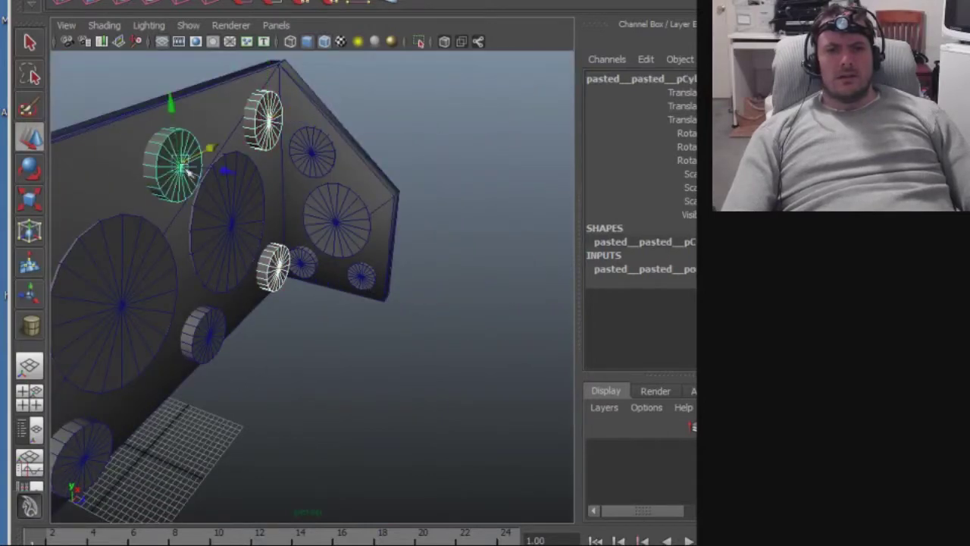
shift+click(219, 341)
alt+drag(163, 391, 327, 326)
shift+click(345, 133)
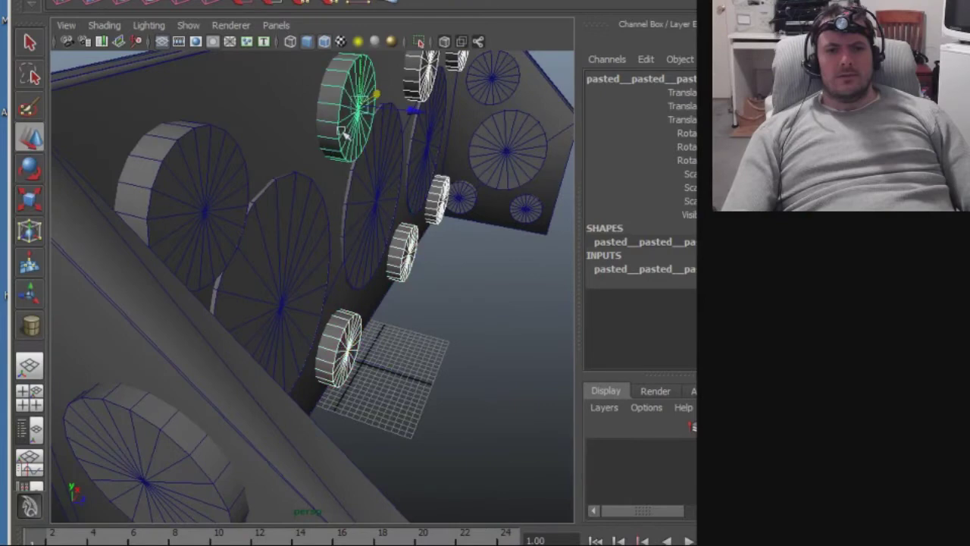
shift+click(174, 210)
alt+drag(174, 210, 117, 371)
shift+click(115, 366)
alt+drag(114, 370, 234, 370)
alt+right_drag(233, 370, 225, 339)
alt+drag(225, 339, 227, 369)
key(r)
drag(284, 444, 280, 441)
alt+right_drag(279, 440, 303, 420)
alt+middle_drag(303, 421, 334, 312)
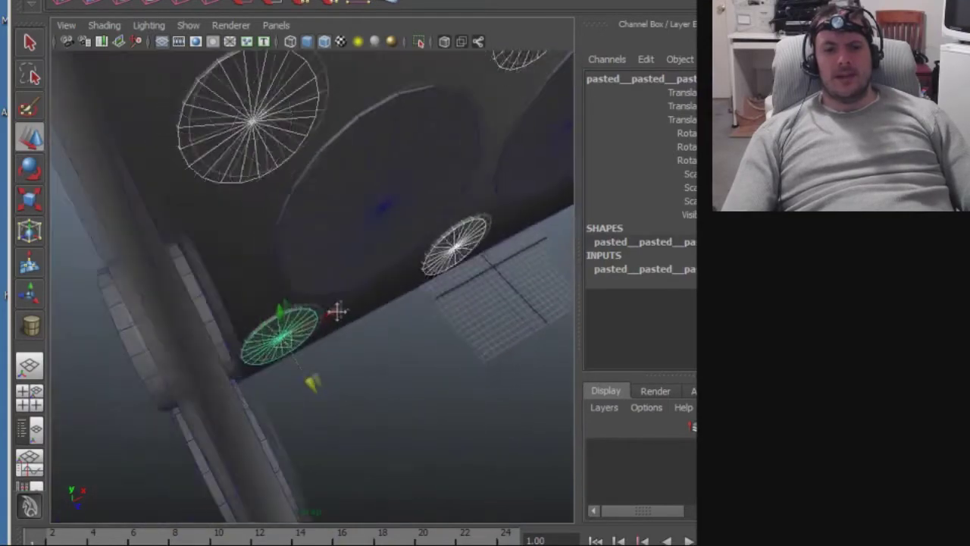
alt+drag(331, 388, 403, 390)
alt+drag(354, 411, 364, 347)
click(371, 366)
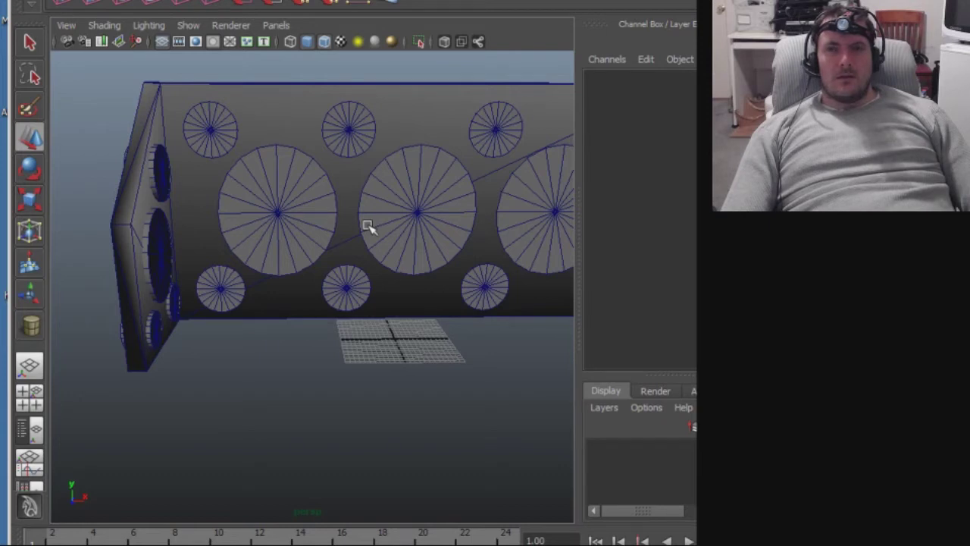
Examine the evenness of the complete hole pattern across the main plate and both end flanges from the front.
alt+drag(436, 227, 389, 286)
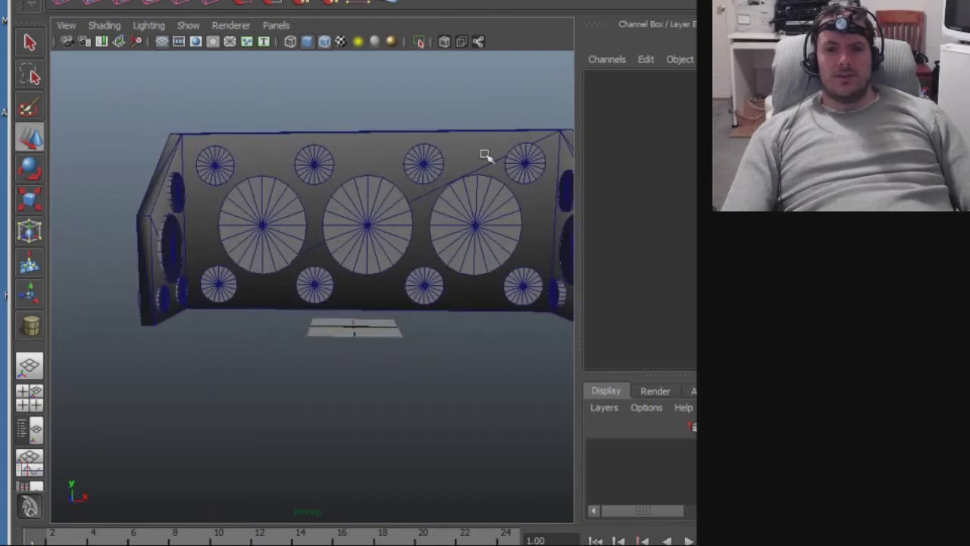
alt+drag(451, 372, 415, 383)
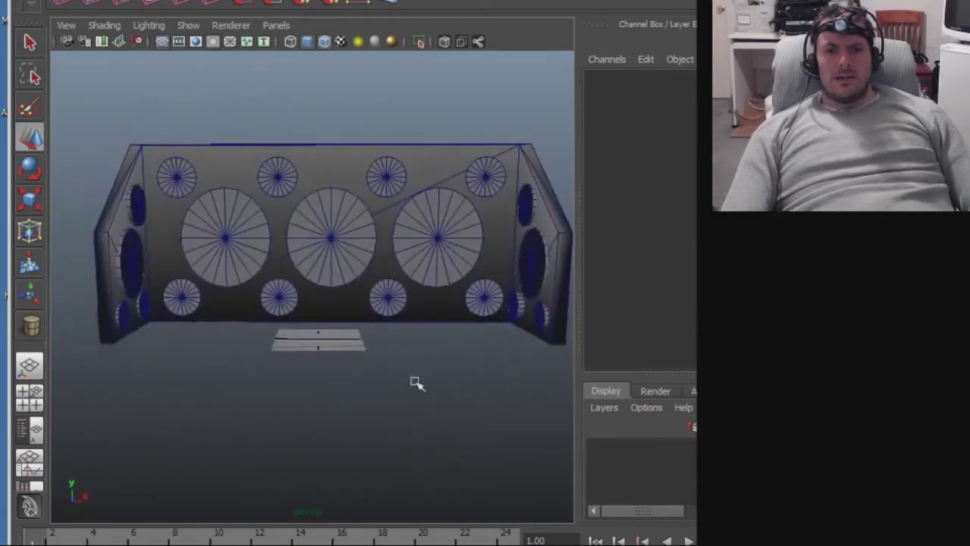
alt+right_drag(415, 383, 298, 390)
mouse_move(299, 389)
alt+mouse_down()
mouse_move(352, 418)
mouse_move(401, 392)
mouse_move(451, 390)
mouse_move(460, 399)
mouse_move(260, 396)
mouse_move(265, 386)
mouse_move(322, 392)
mouse_move(304, 390)
alt+mouse_up()
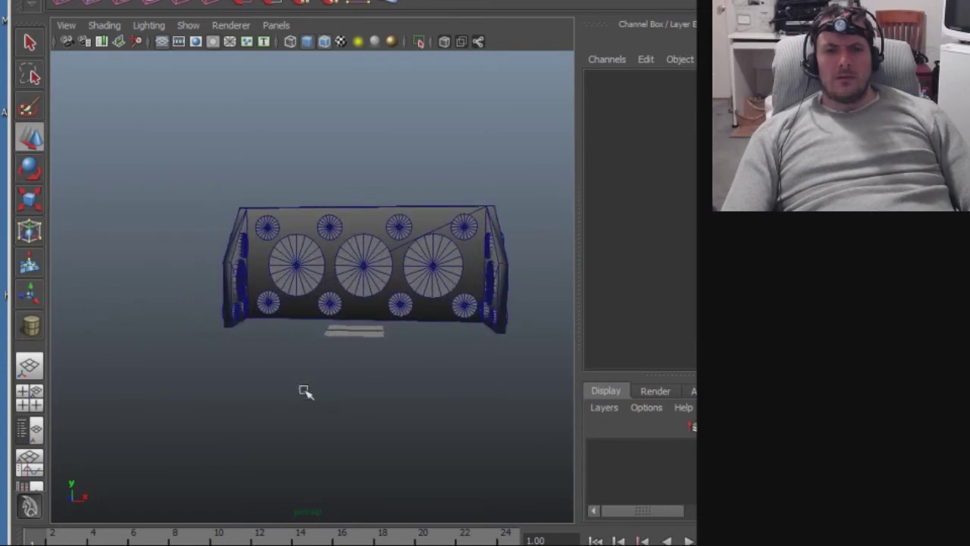
alt+middle_drag(303, 390, 285, 384)
alt+drag(285, 384, 297, 381)
alt+right_drag(298, 384, 342, 389)
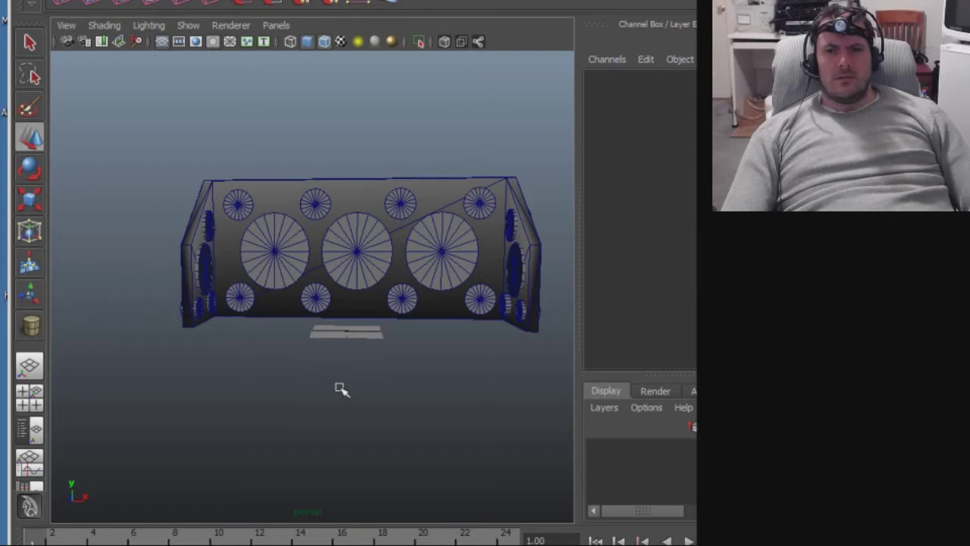
Switch to the browser to check the stream dashboard and return to the 3D model.
key(alt+Tab)
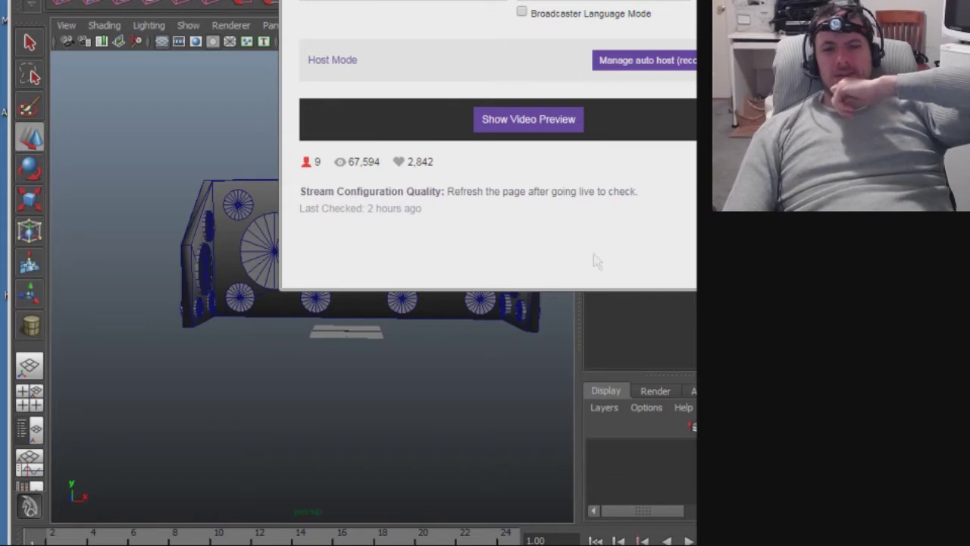
click(408, 420)
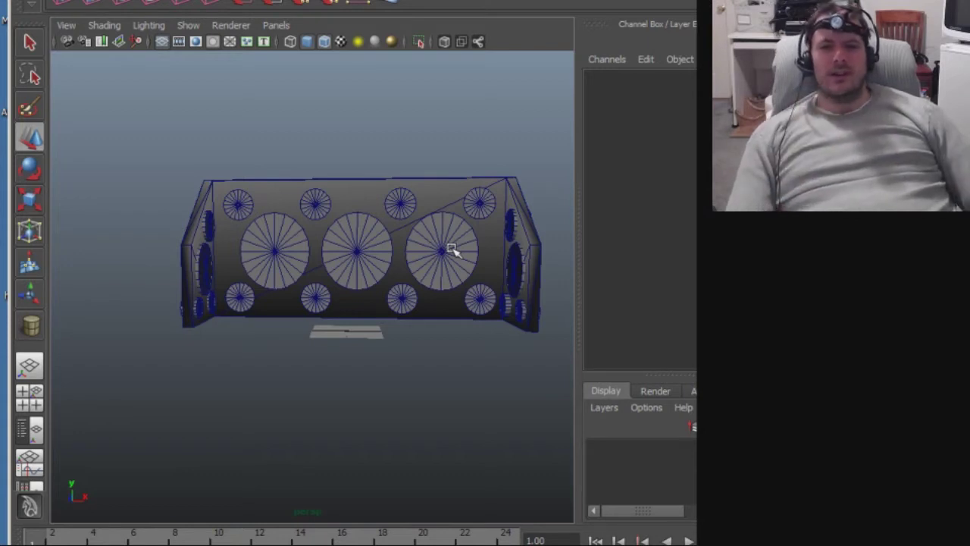
Shift the two lower small cylinders on the duplicated flange pattern slightly outward along X into the flange, and deselect them.
alt+drag(478, 342, 378, 301)
alt+right_drag(379, 301, 511, 271)
alt+middle_drag(511, 271, 406, 350)
alt+drag(407, 351, 407, 375)
click(379, 356)
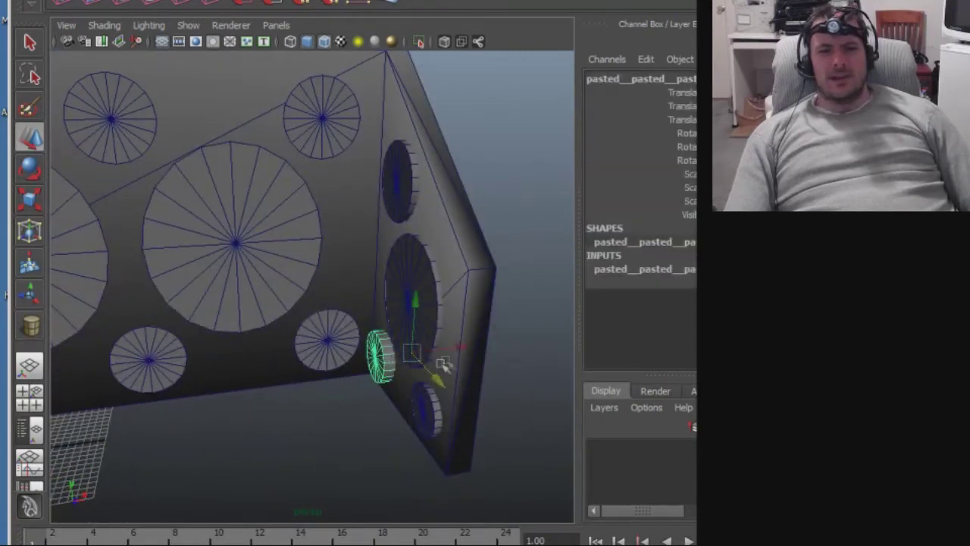
drag(460, 350, 472, 351)
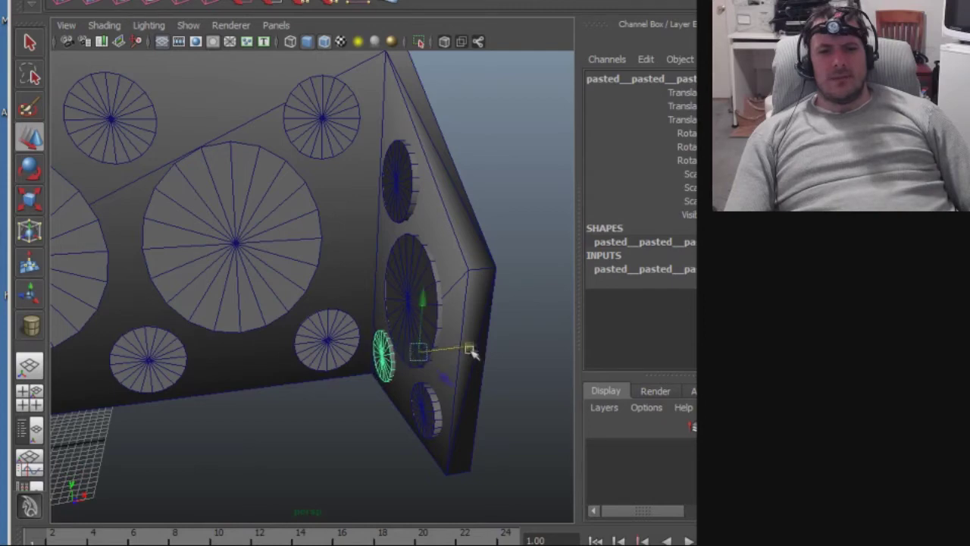
click(429, 411)
drag(510, 402, 512, 402)
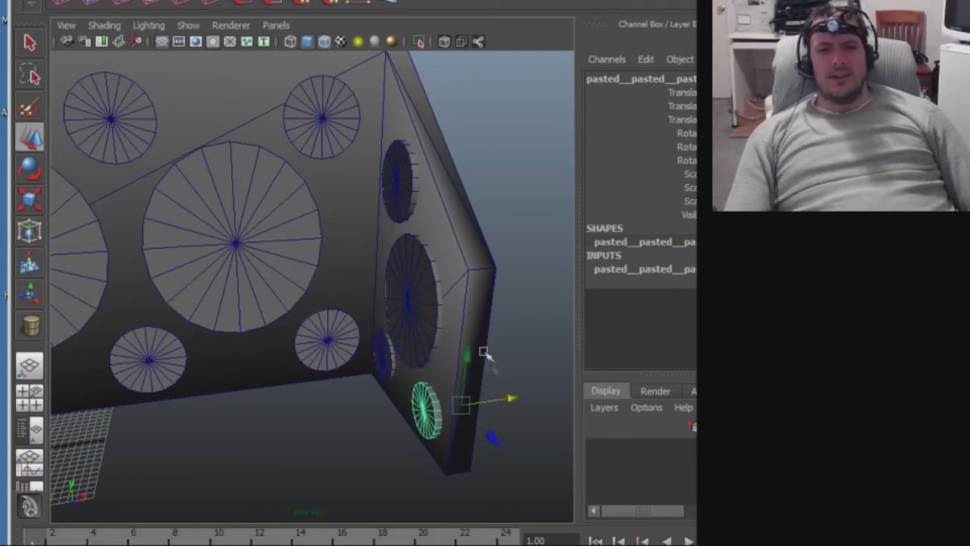
click(491, 186)
Inspect the overall layout of the cylinders on the bracket from the front and at slight angles.
alt+drag(491, 185, 276, 241)
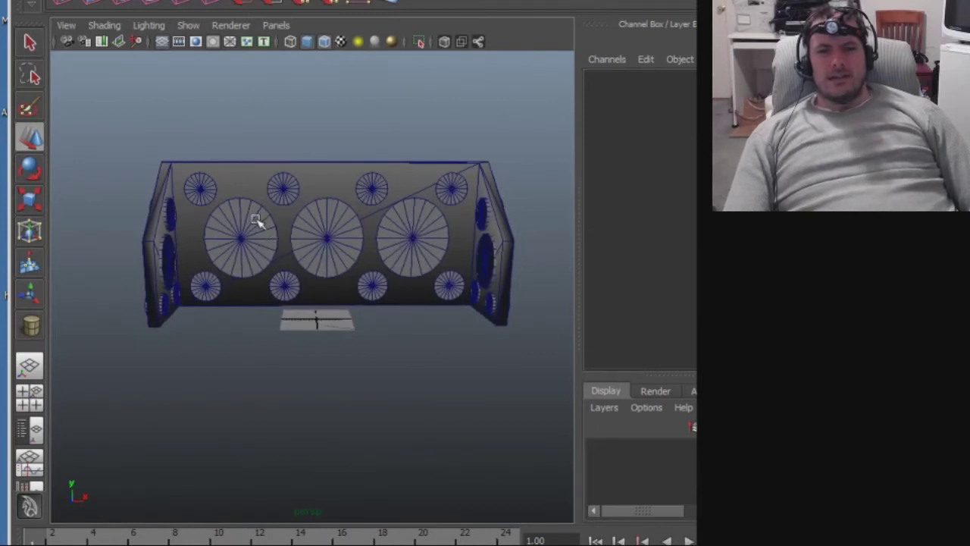
alt+middle_drag(257, 219, 235, 256)
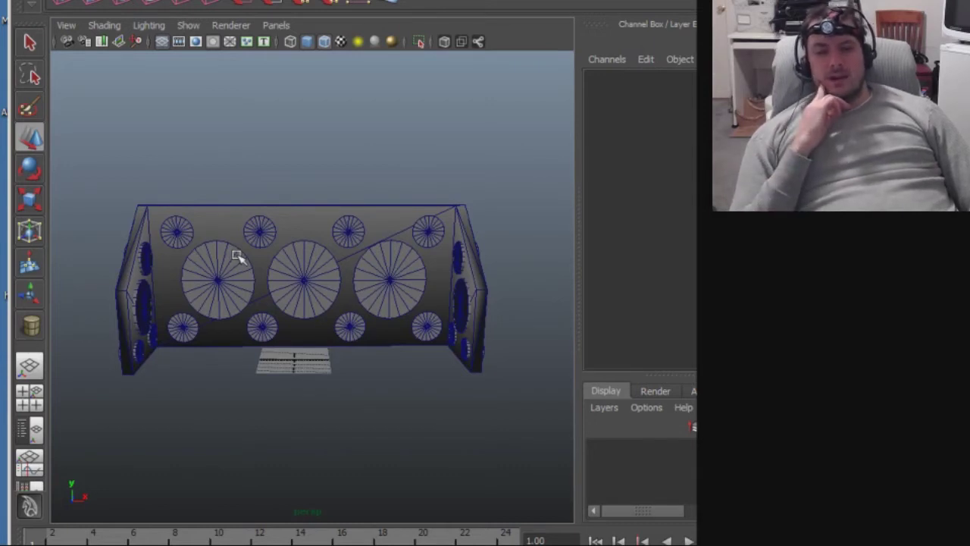
mouse_move(260, 199)
alt+mouse_down()
mouse_move(325, 206)
mouse_move(461, 279)
mouse_move(357, 255)
mouse_move(271, 205)
mouse_move(245, 177)
mouse_move(265, 199)
mouse_move(301, 199)
mouse_move(262, 202)
mouse_move(277, 197)
mouse_move(272, 189)
alt+mouse_up()
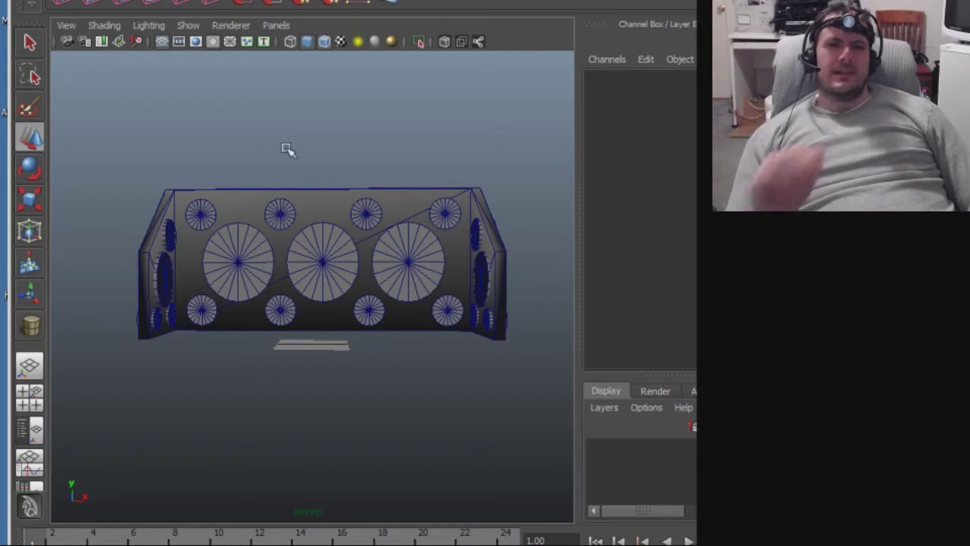
click(25, 0)
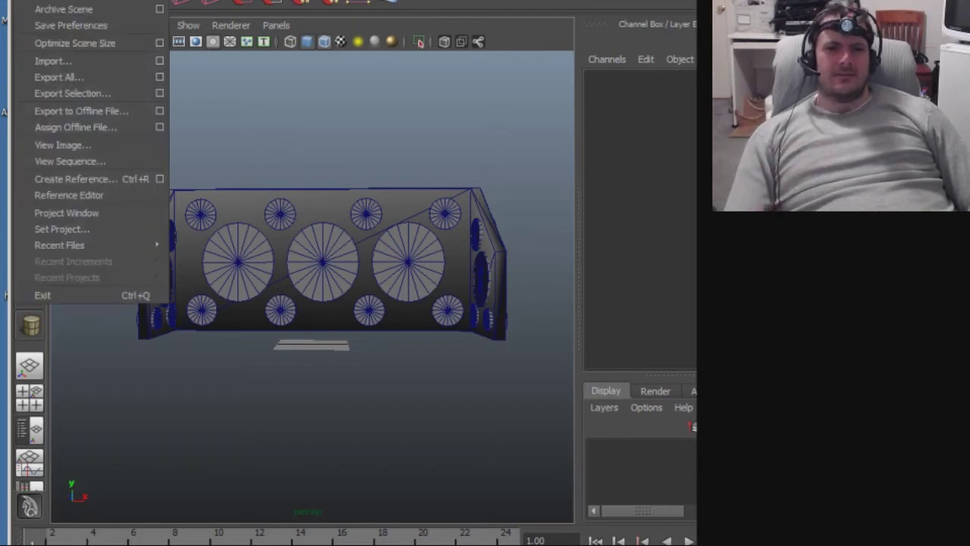
key(Escape)
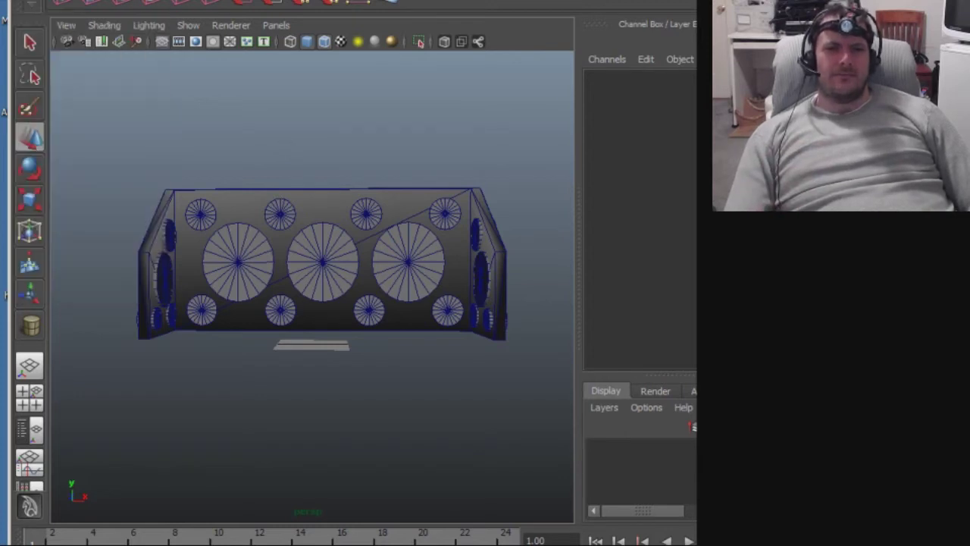
mouse_move(313, 152)
alt+middle_down()
mouse_move(341, 144)
mouse_move(319, 155)
alt+middle_up()
alt+drag(319, 156, 291, 165)
alt+right_drag(290, 164, 322, 180)
mouse_move(322, 179)
alt+mouse_down()
mouse_move(325, 147)
mouse_move(323, 165)
mouse_move(336, 166)
alt+mouse_up()
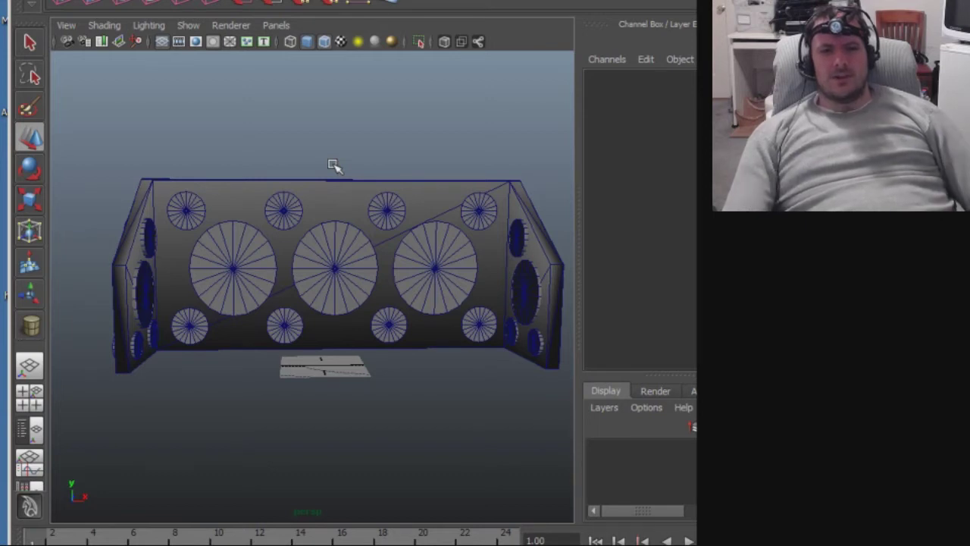
alt+middle_drag(264, 160, 274, 149)
alt+drag(275, 150, 209, 211)
click(157, 280)
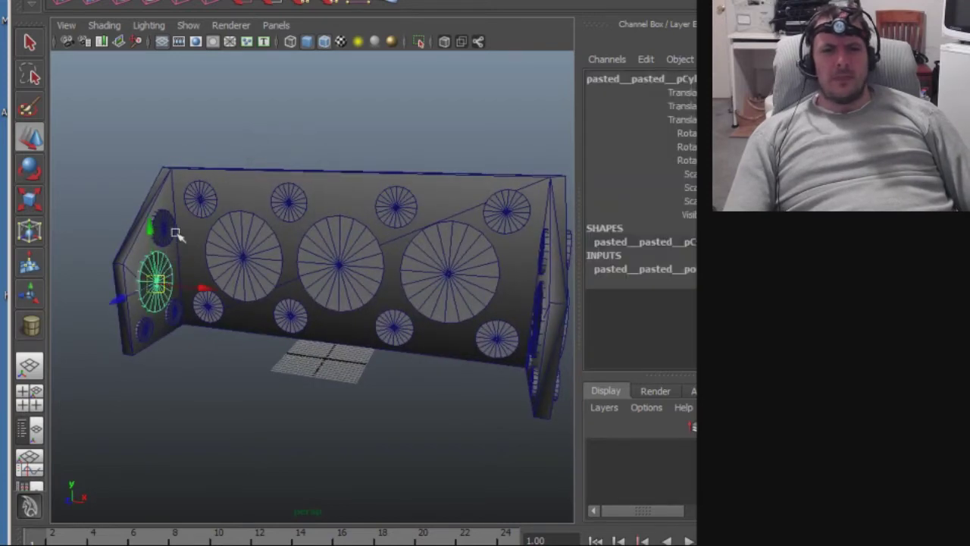
shift+click(165, 228)
shift+click(144, 327)
drag(171, 315, 183, 299)
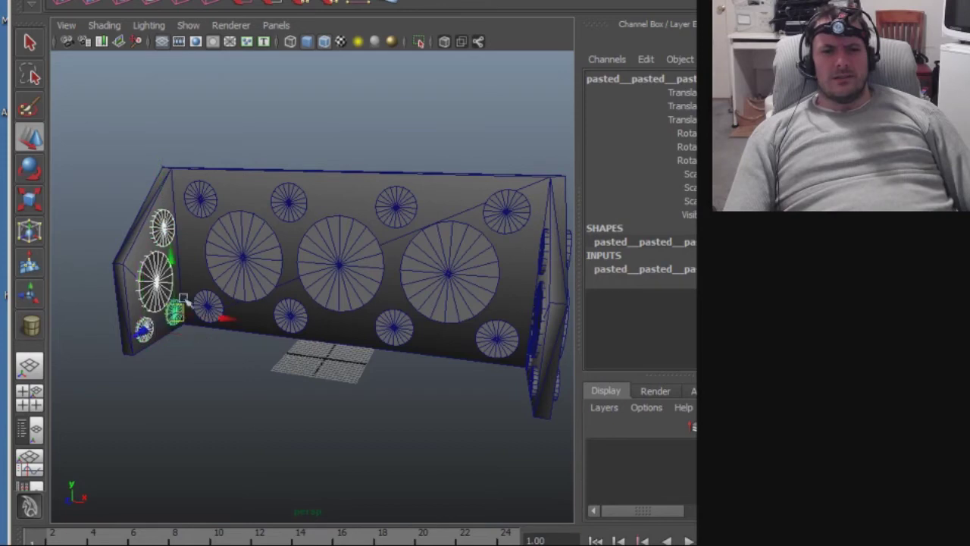
shift+click(194, 201)
shift+click(241, 261)
shift+click(210, 306)
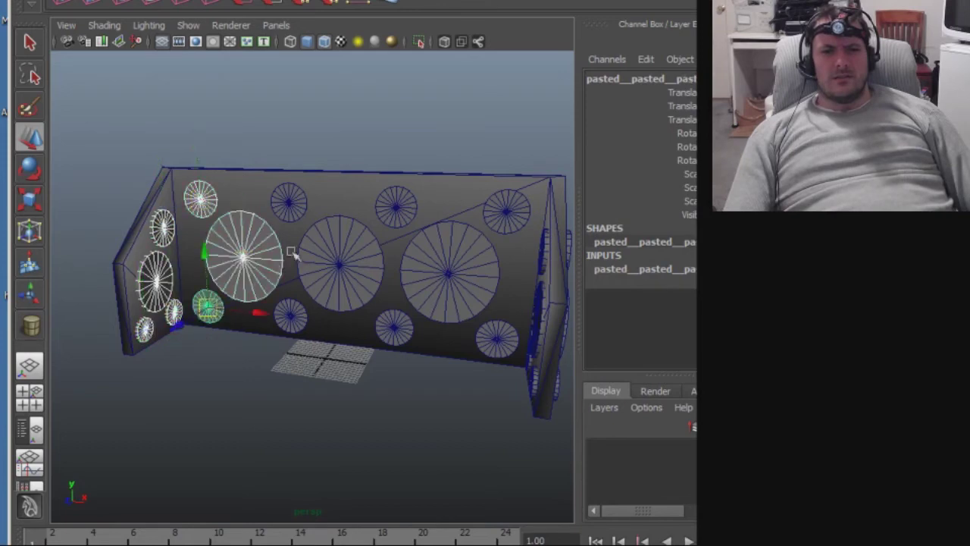
shift+click(294, 208)
shift+click(297, 316)
shift+click(366, 274)
shift+click(397, 206)
shift+click(399, 326)
shift+click(453, 293)
shift+click(492, 218)
shift+click(496, 337)
alt+drag(405, 349, 419, 295)
shift+click(395, 183)
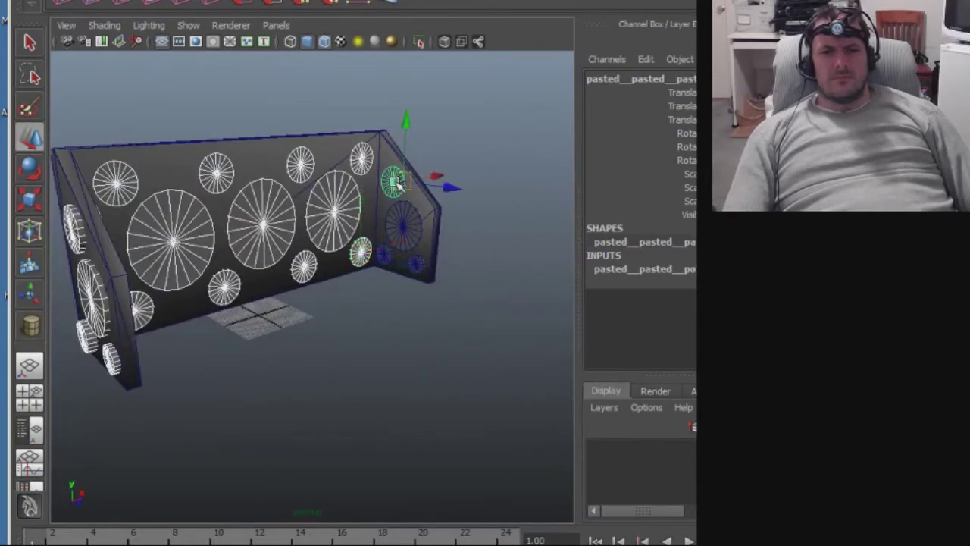
shift+click(400, 225)
shift+click(384, 256)
alt+right_drag(397, 299, 437, 321)
alt+drag(437, 321, 259, 340)
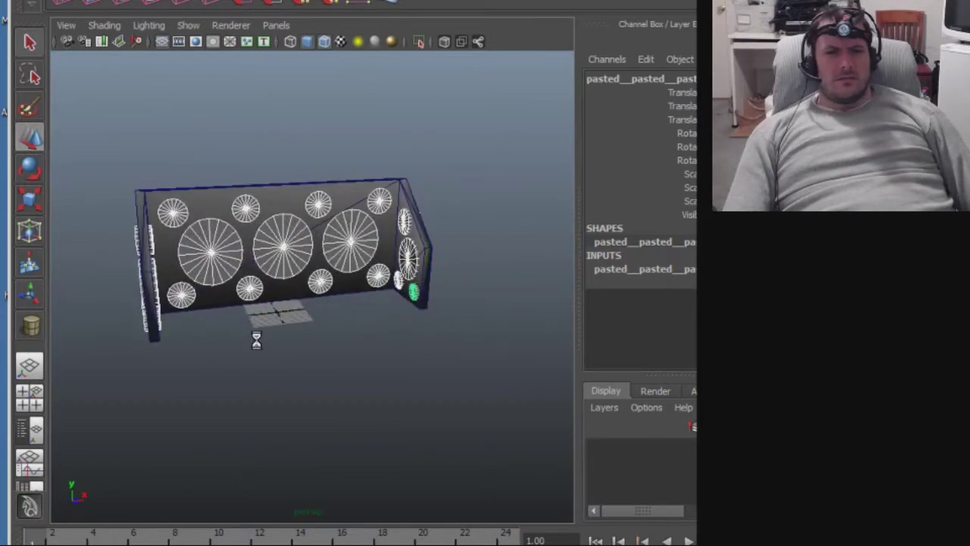
alt+drag(254, 317, 282, 331)
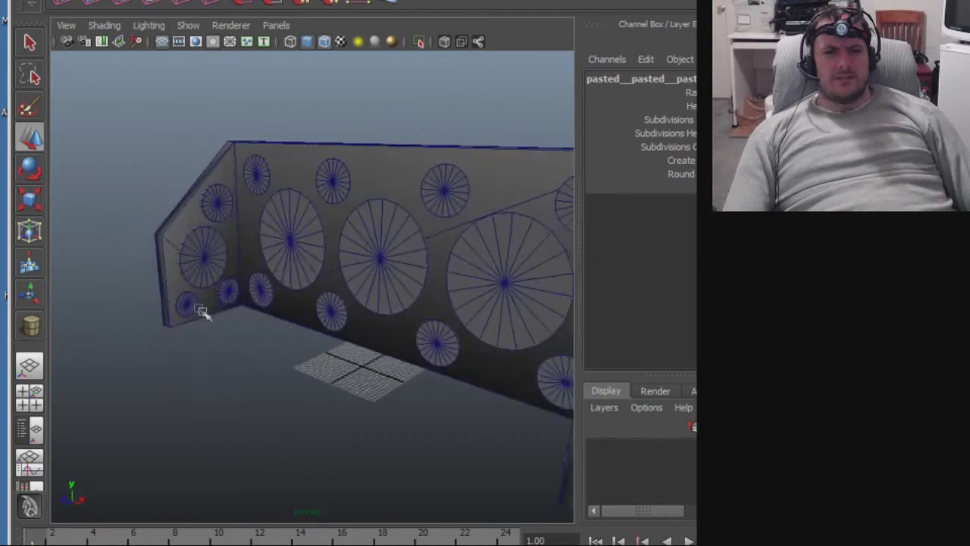
Select every large and small cylinder on the main plate and on both angled end flanges.
click(194, 305)
shift+click(208, 262)
shift+click(221, 202)
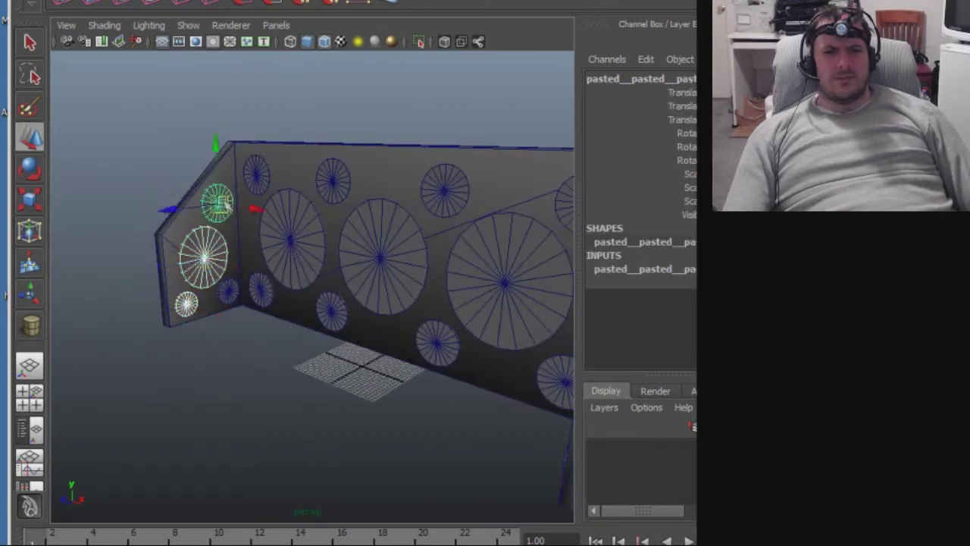
shift+click(229, 291)
shift+click(257, 176)
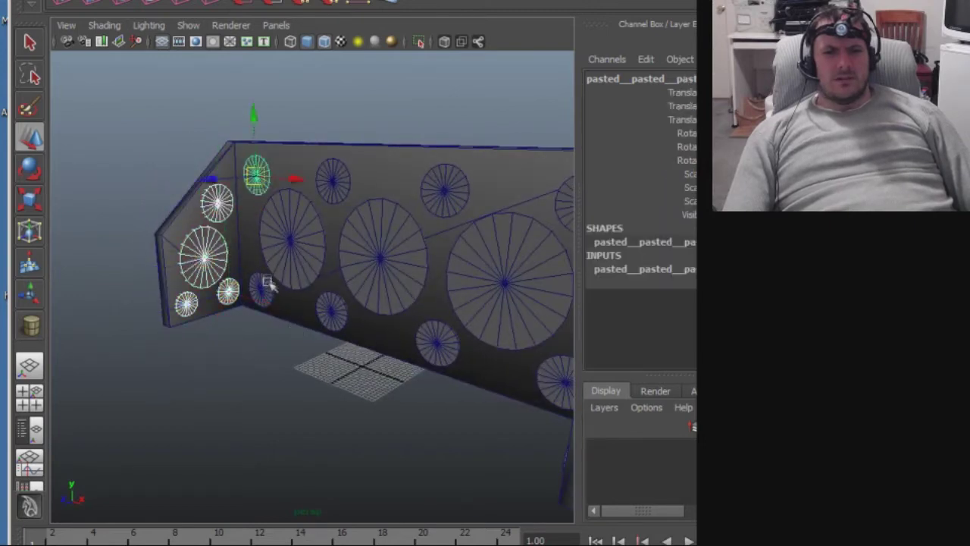
shift+click(262, 291)
shift+click(292, 241)
shift+click(334, 180)
shift+click(333, 311)
shift+click(382, 266)
shift+click(445, 191)
shift+click(506, 284)
shift+click(442, 352)
alt+drag(444, 356, 348, 260)
shift+click(355, 194)
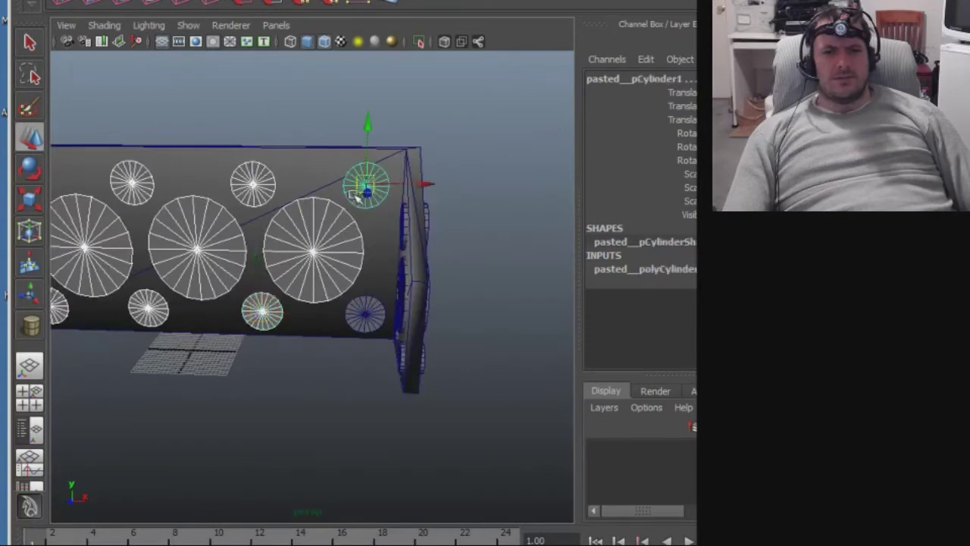
shift+click(366, 311)
alt+drag(303, 340, 425, 343)
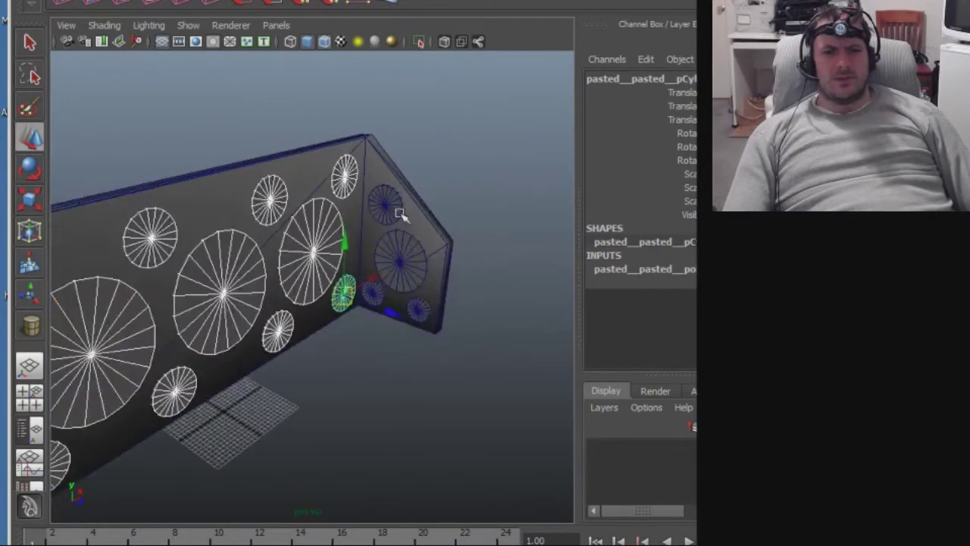
shift+click(395, 211)
shift+click(401, 261)
shift+click(371, 292)
shift+click(421, 309)
Duplicate the selected cylinders, raise the copies along Y until they are clear above the bracket, and deselect them.
alt+drag(393, 386, 307, 378)
alt+drag(446, 284, 303, 228)
scroll(239, 214, down, 3)
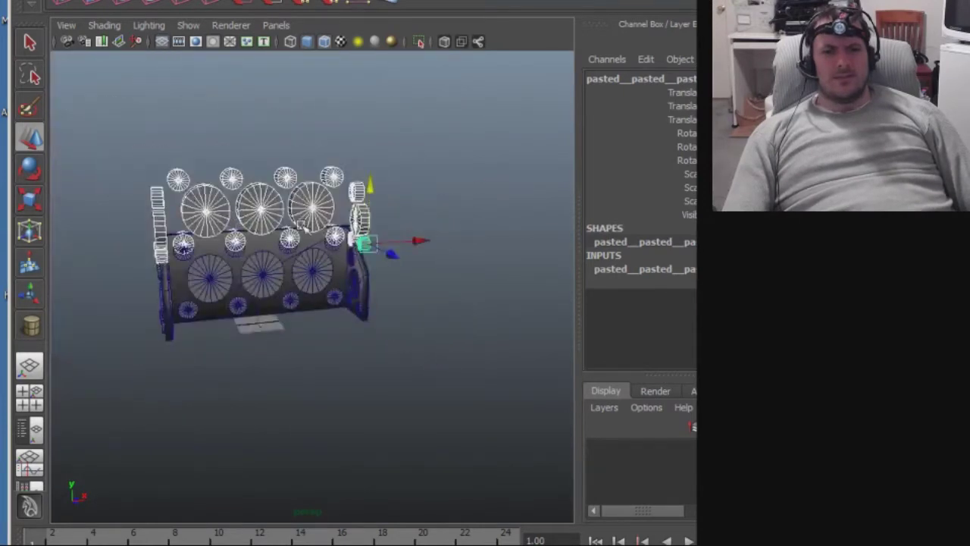
drag(373, 185, 372, 138)
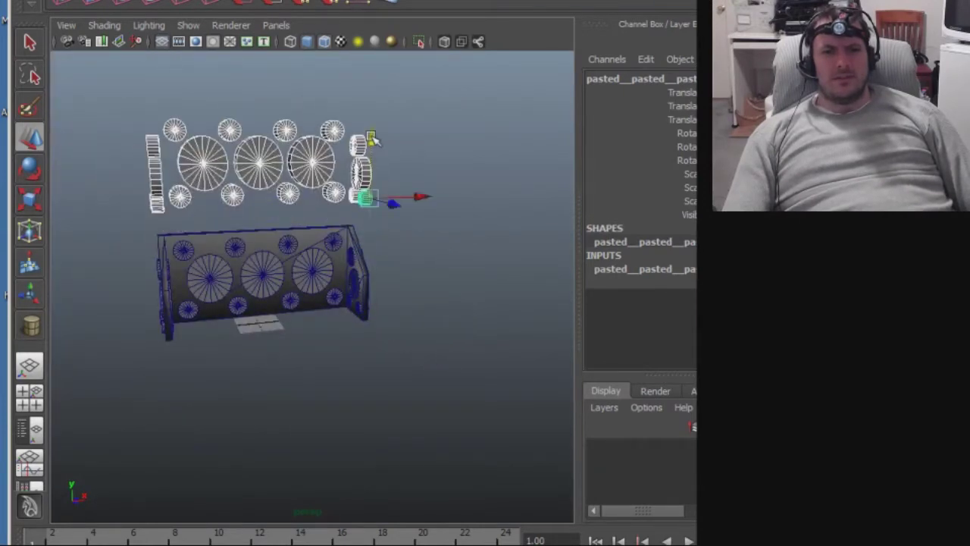
click(245, 346)
alt+drag(245, 346, 323, 365)
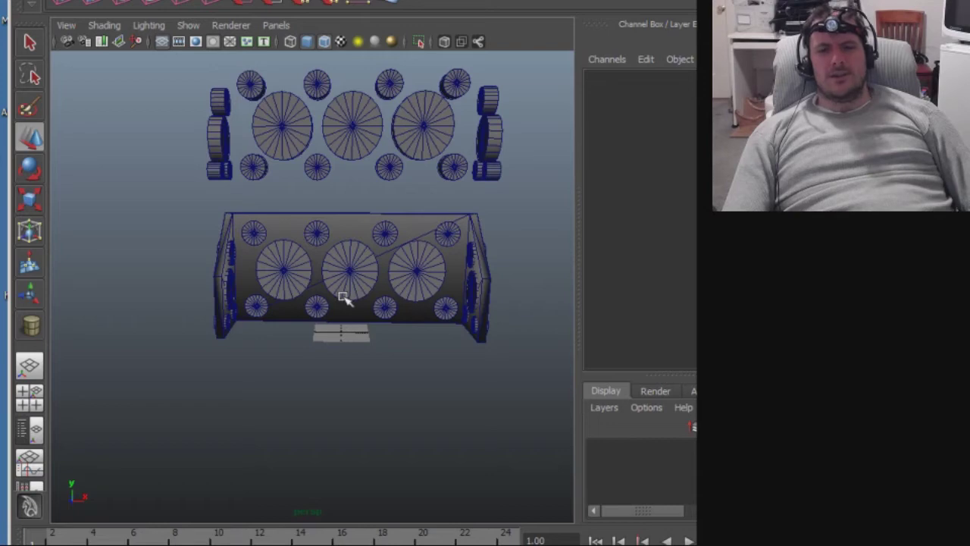
alt+middle_drag(277, 335, 305, 323)
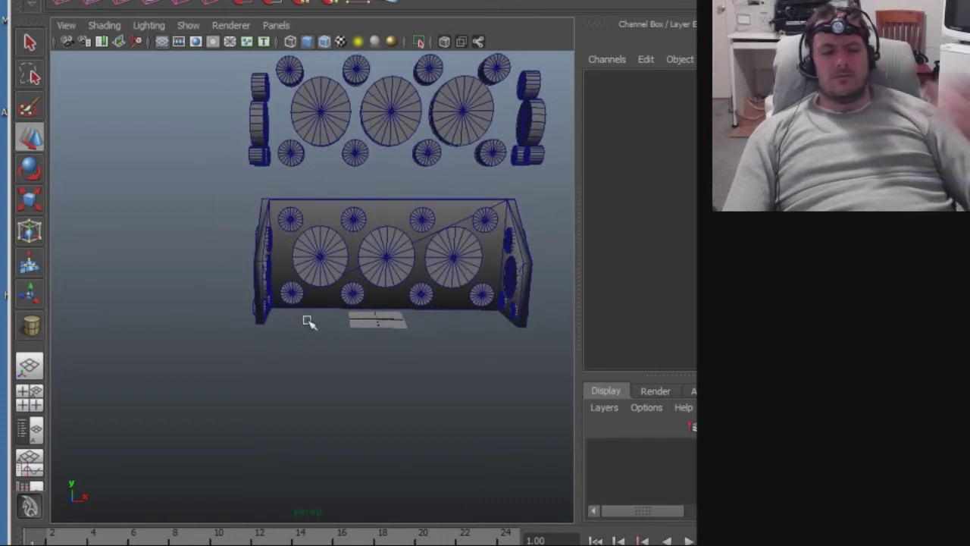
alt+right_drag(244, 329, 254, 331)
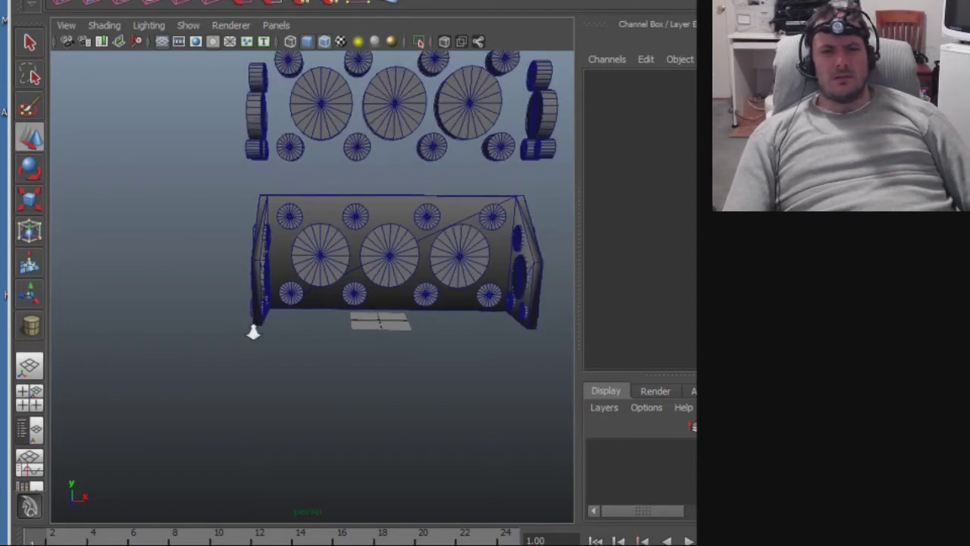
alt+right_drag(254, 332, 253, 334)
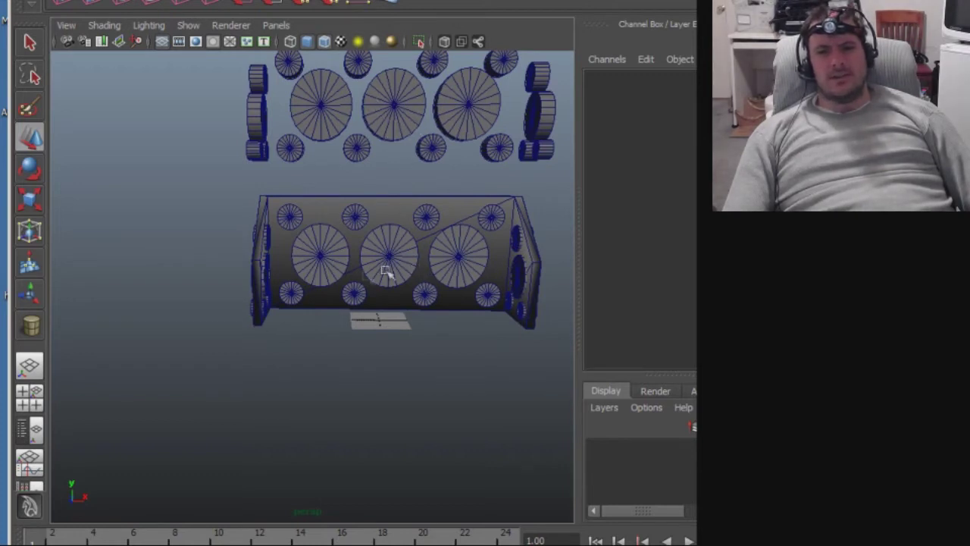
alt+middle_drag(301, 336, 306, 338)
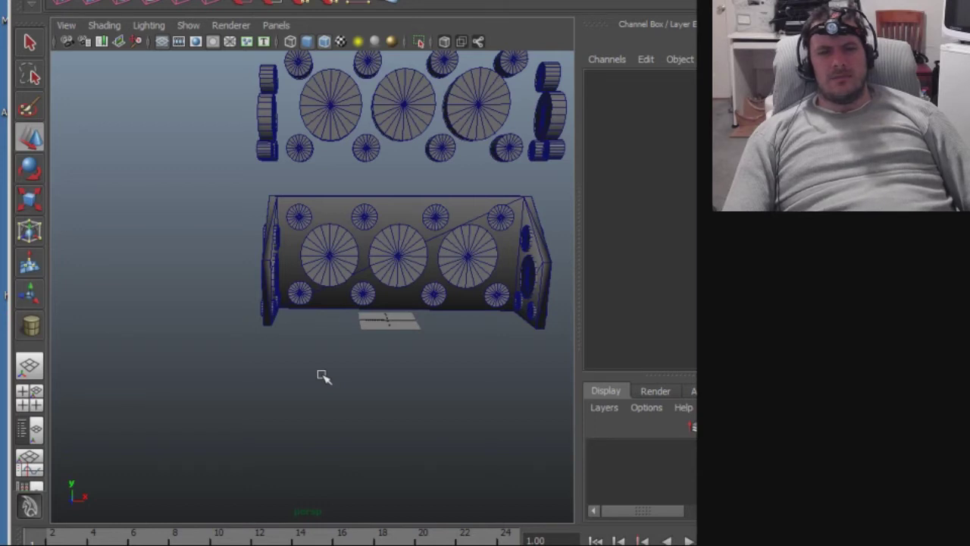
mouse_move(270, 387)
alt+middle_down()
mouse_move(295, 368)
mouse_move(283, 400)
alt+middle_up()
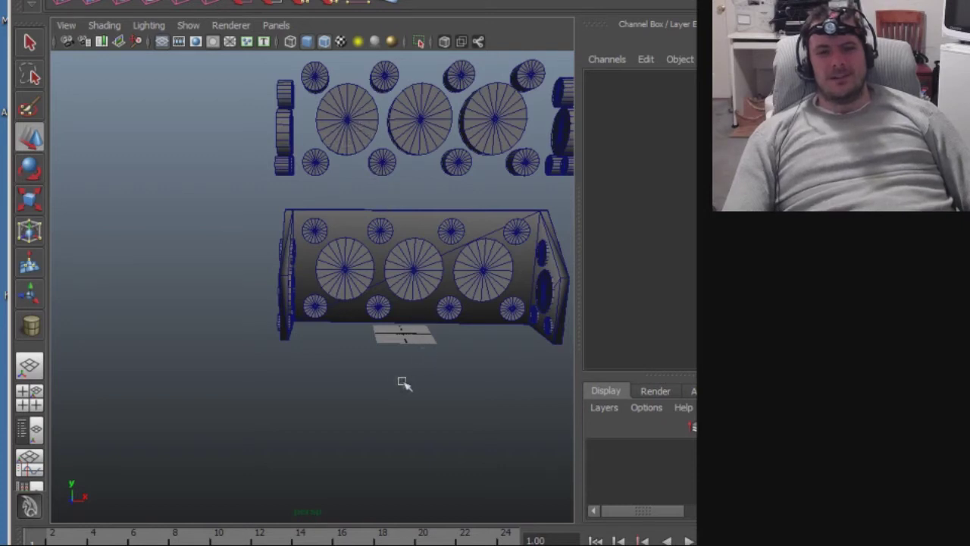
alt+drag(367, 113, 331, 206)
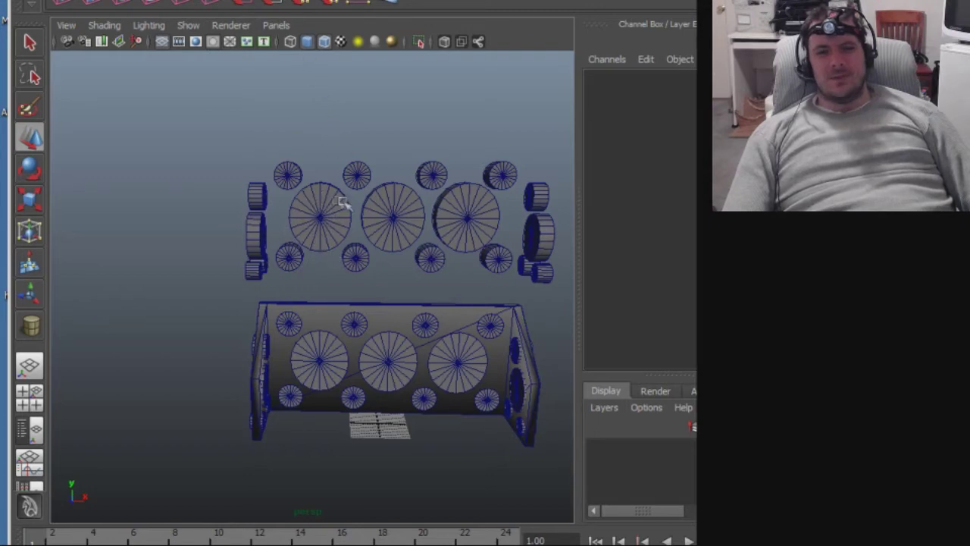
alt+middle_drag(340, 383, 364, 301)
Combine the bracket mesh and the main plate's large cylinder at the negative-X end into one object.
alt+right_drag(271, 327, 511, 359)
alt+middle_drag(510, 359, 342, 387)
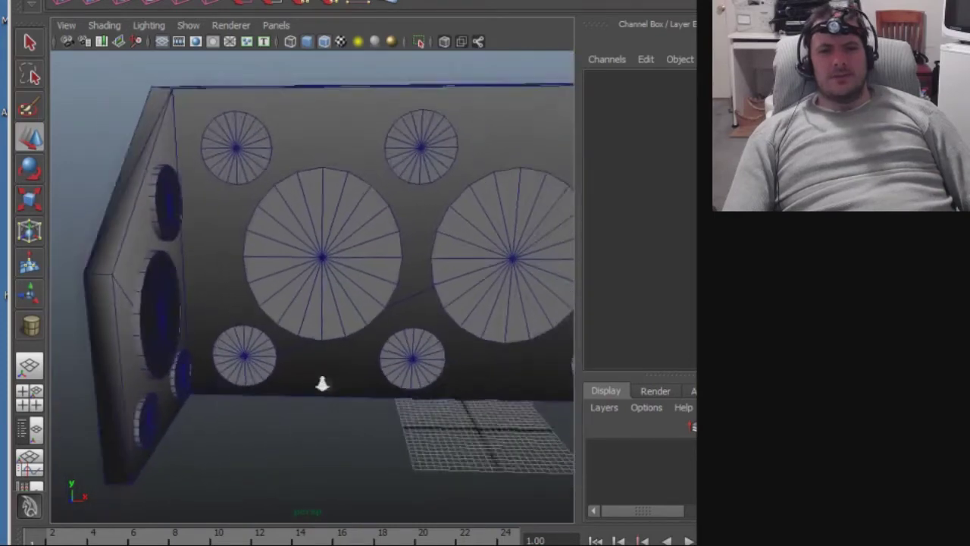
alt+right_drag(322, 385, 288, 372)
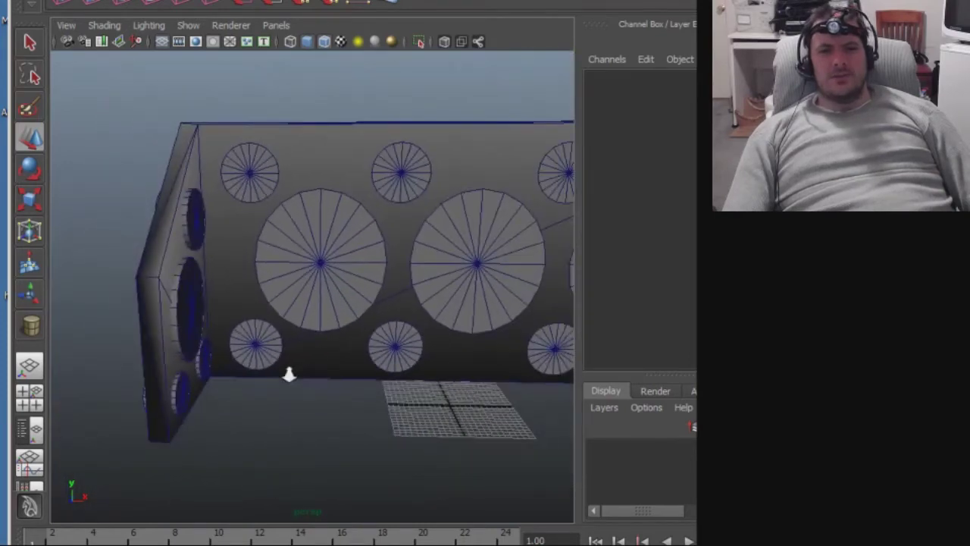
click(336, 292)
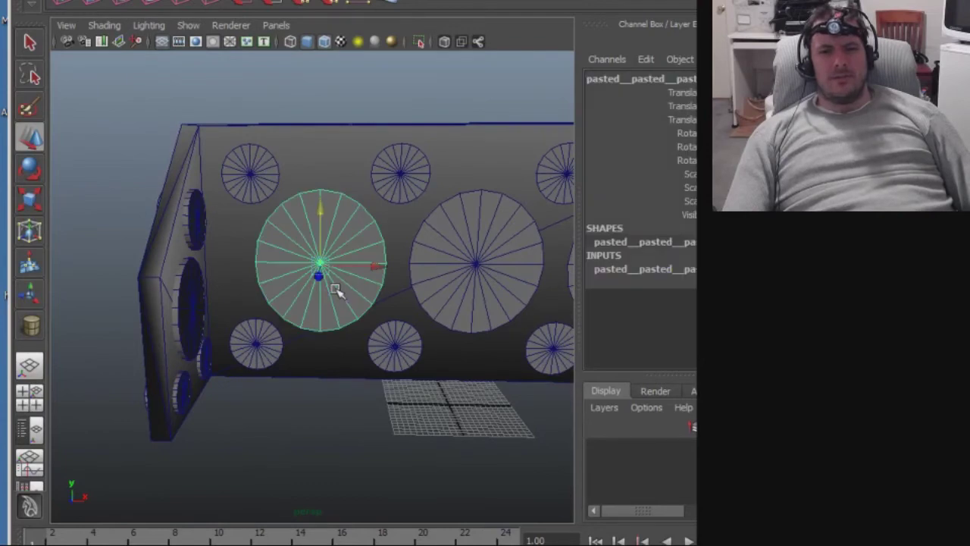
click(331, 159)
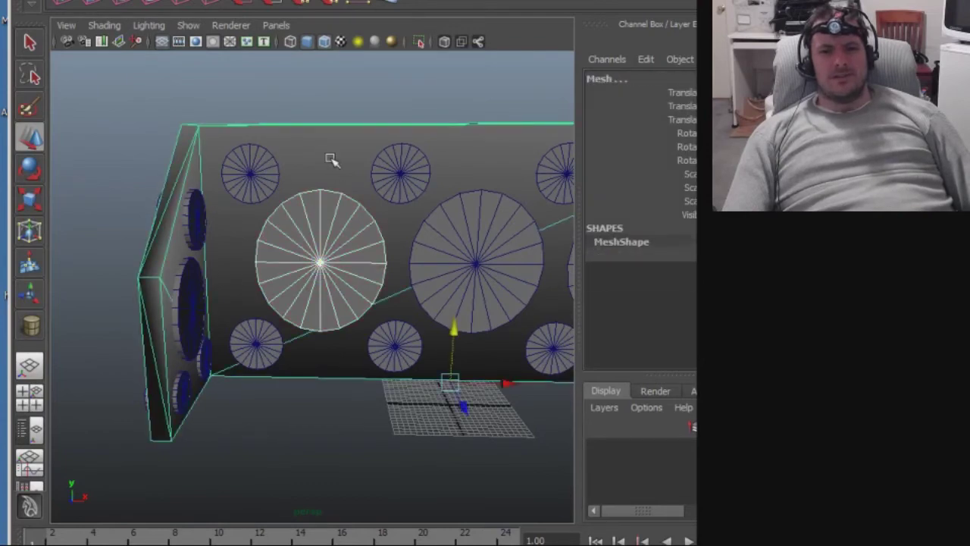
click(326, 1)
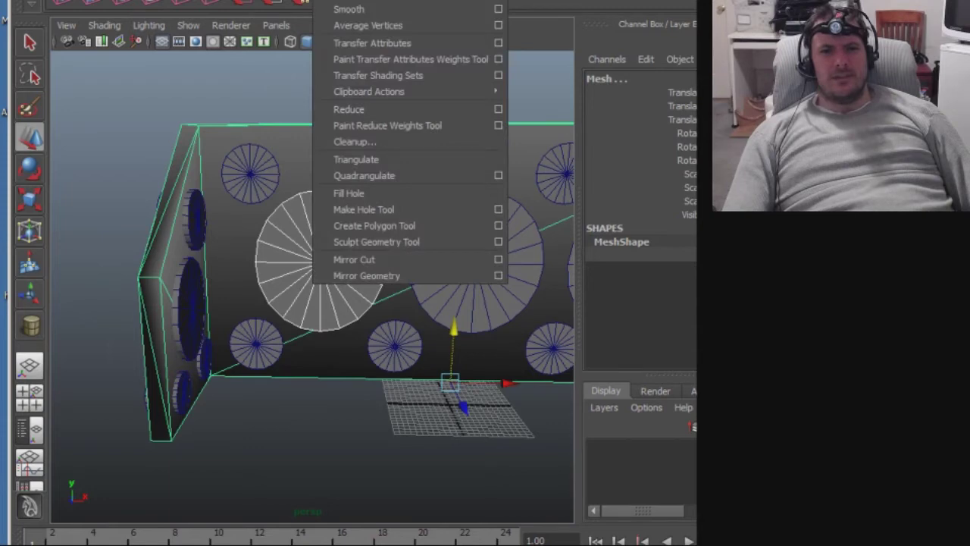
click(371, 0)
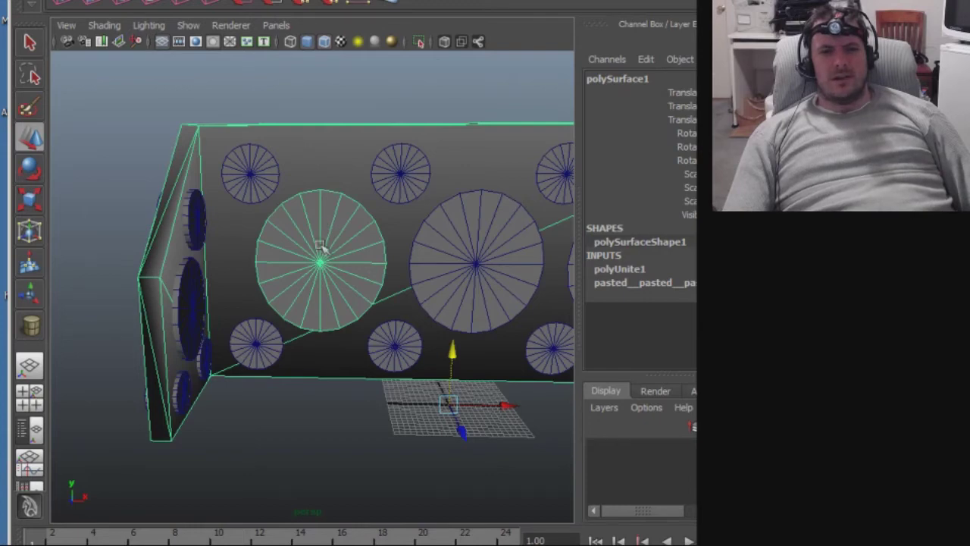
Delete all the triangular cap faces on the front of the combined large cylinder, one wedge at a time around the circle.
key(F11)
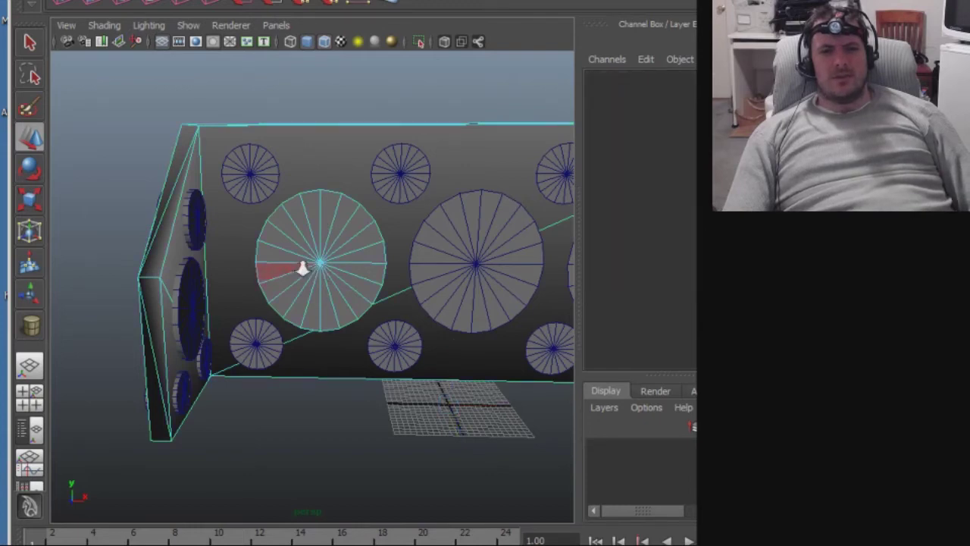
scroll(302, 267, up, 5)
click(269, 244)
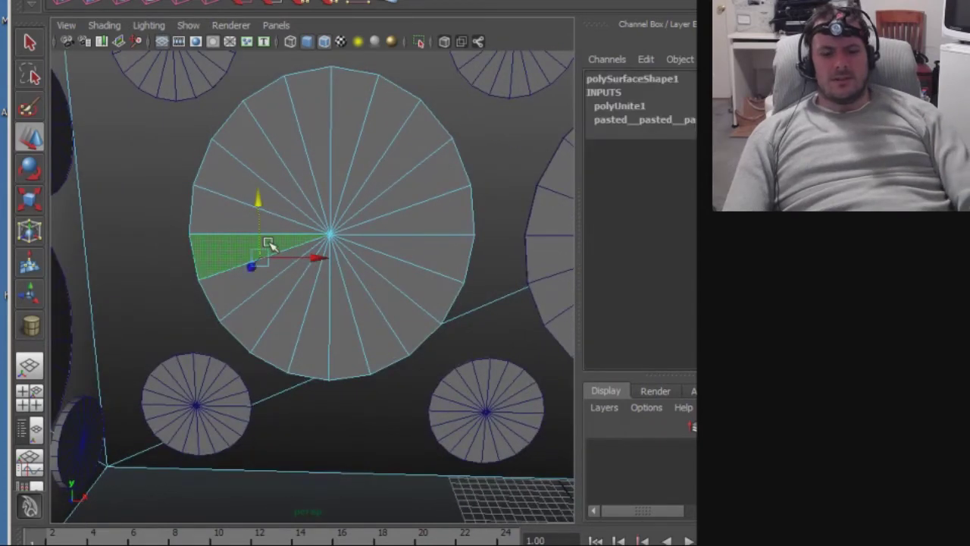
ctrl+click(269, 242)
click(268, 201)
key(Delete)
click(282, 168)
key(Delete)
click(295, 156)
key(Delete)
click(324, 149)
key(Delete)
click(353, 139)
key(Delete)
click(374, 142)
key(Delete)
key(Delete)
click(390, 167)
key(Delete)
click(403, 192)
key(Delete)
click(420, 219)
key(Delete)
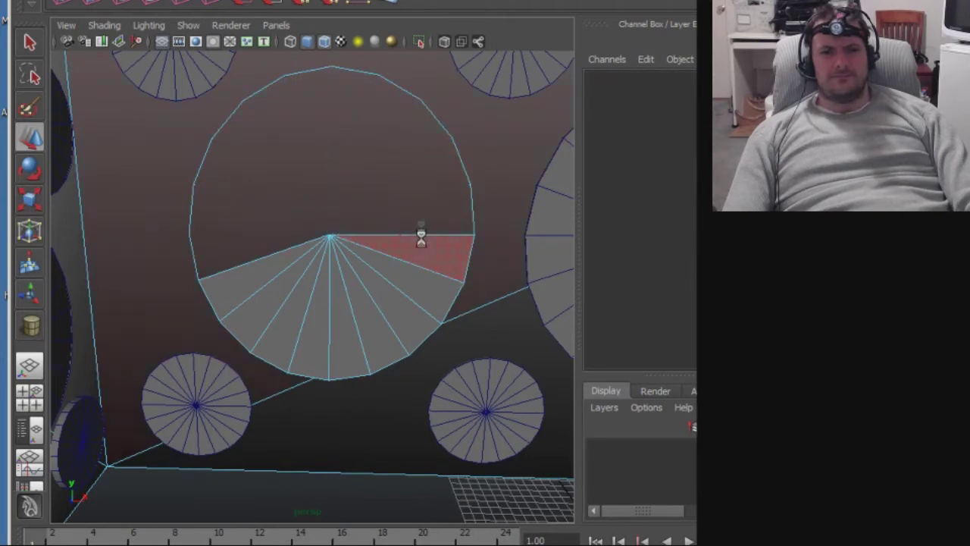
click(421, 237)
key(Delete)
click(401, 284)
key(Delete)
click(385, 306)
key(Delete)
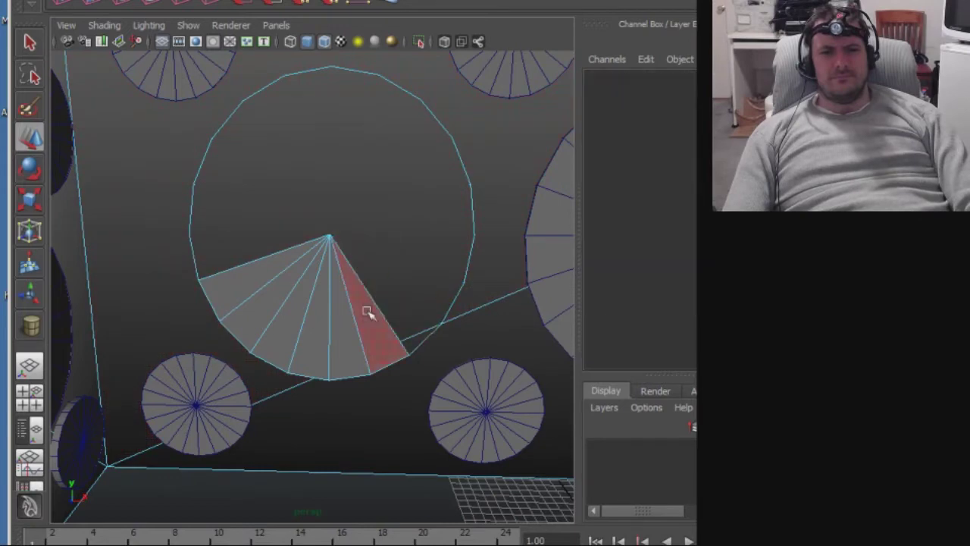
click(367, 313)
key(Delete)
click(342, 319)
key(Delete)
click(293, 319)
key(Delete)
click(266, 305)
key(Delete)
click(263, 285)
key(Delete)
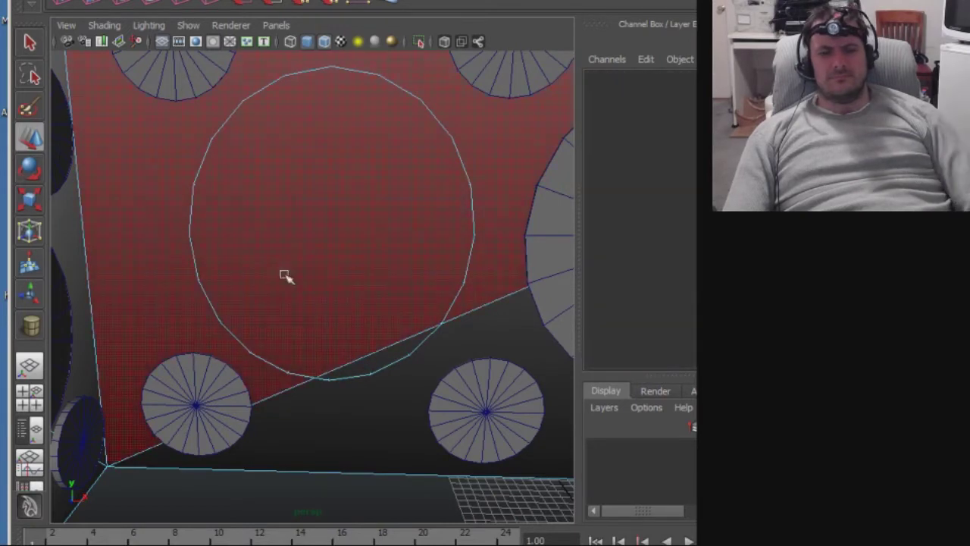
Delete the main plate's lower triangular front face, below the diagonal edge that crosses the large circle.
mouse_move(298, 262)
alt+mouse_down()
mouse_move(329, 264)
mouse_move(381, 217)
mouse_move(334, 148)
mouse_move(286, 160)
mouse_move(249, 200)
mouse_move(236, 241)
mouse_move(292, 259)
alt+mouse_up()
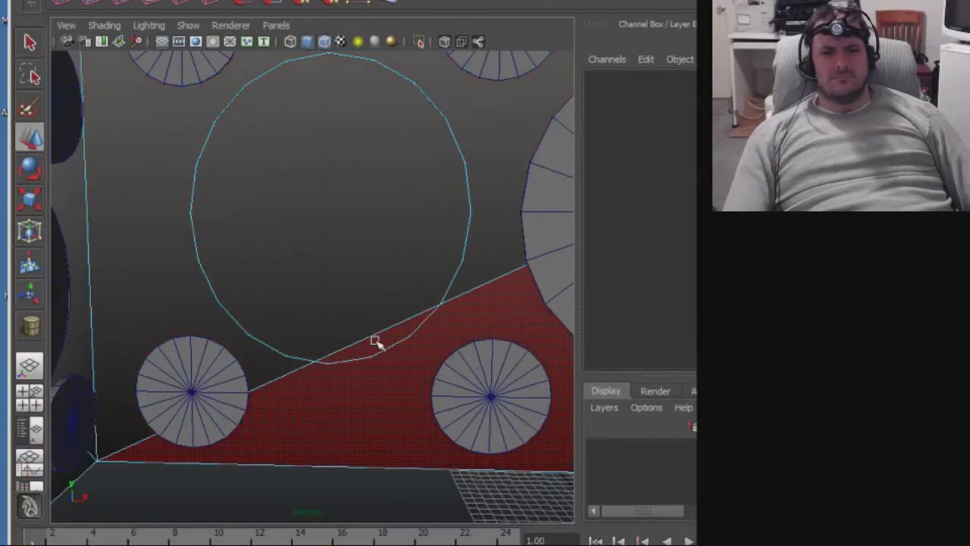
scroll(372, 340, up, 5)
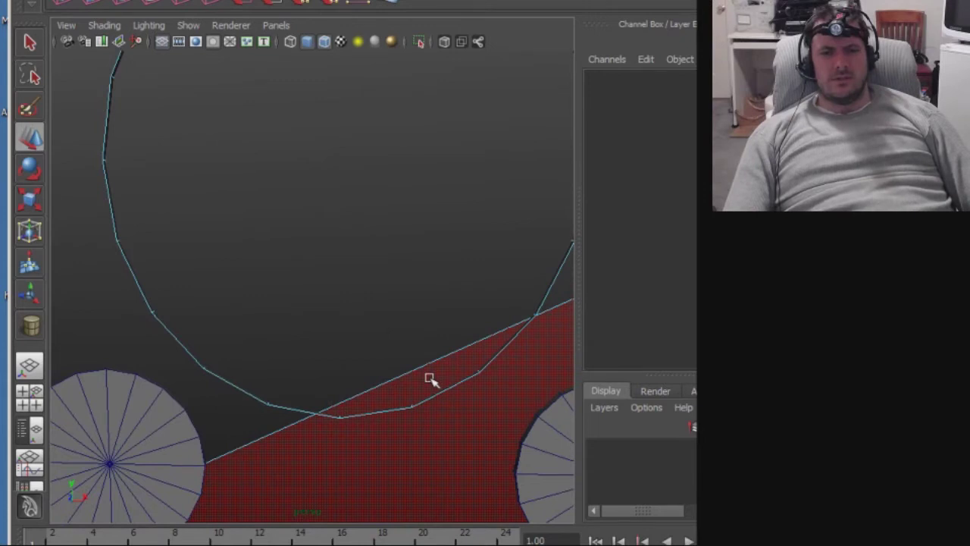
alt+drag(381, 369, 182, 300)
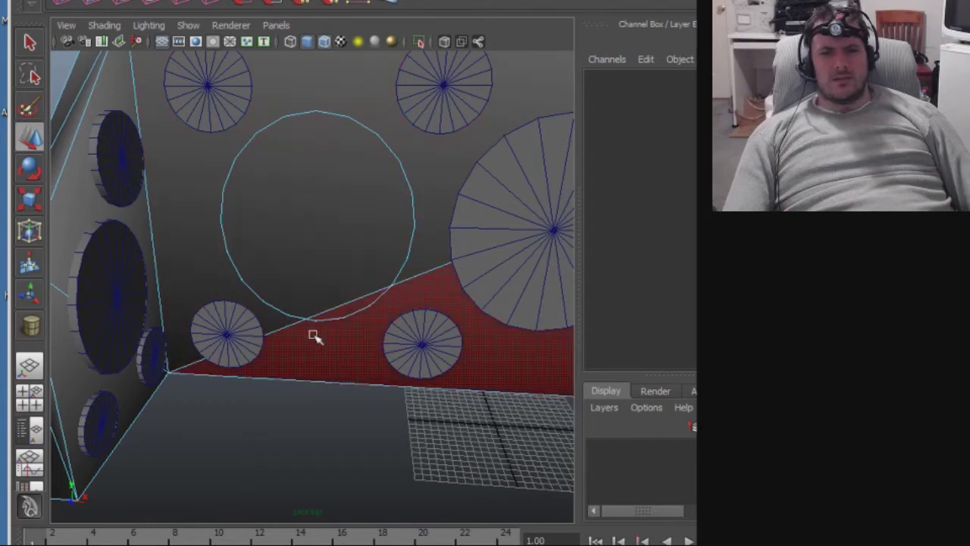
click(315, 337)
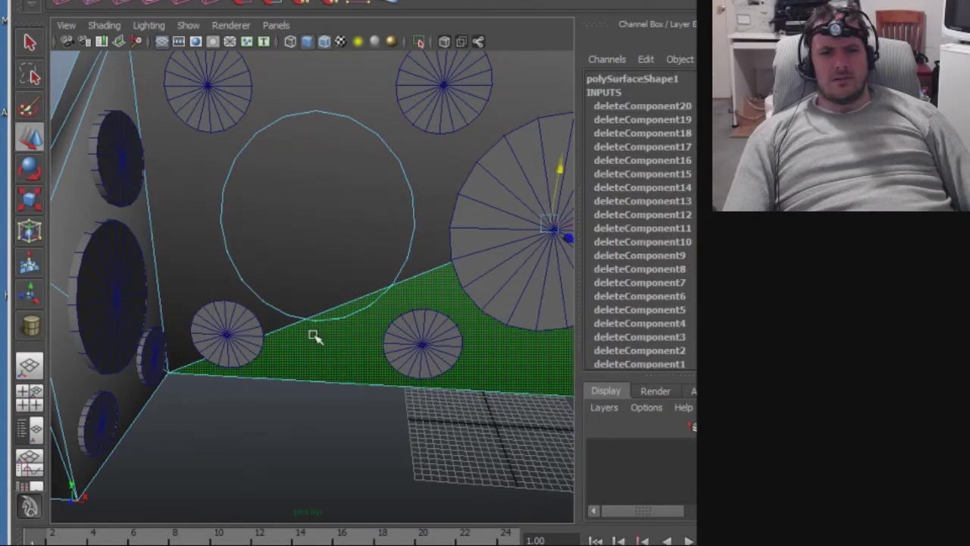
key(Delete)
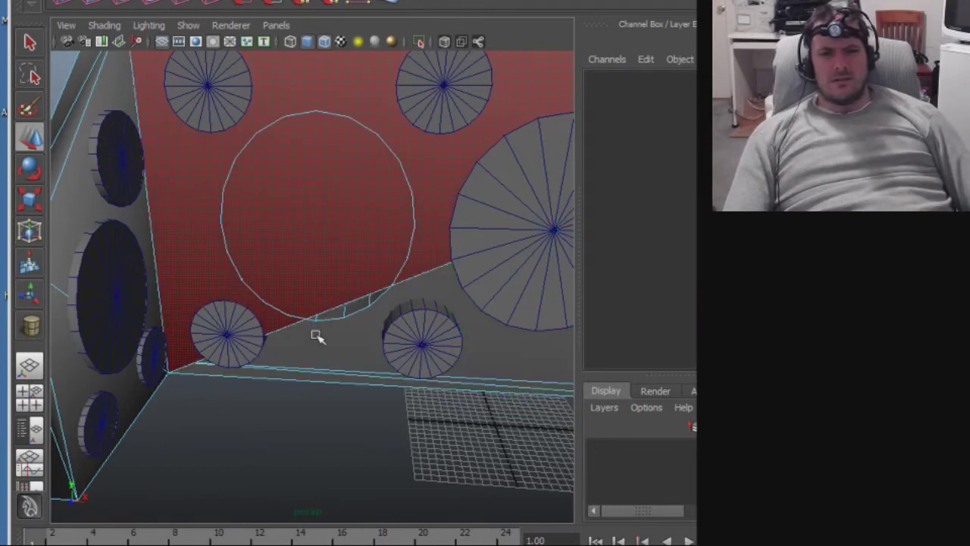
Undo the deletion of the main plate's lower triangular front face and examine the faces around the large circle and the diagonal edge.
key(ctrl+z)
alt+right_drag(346, 313, 473, 338)
click(409, 332)
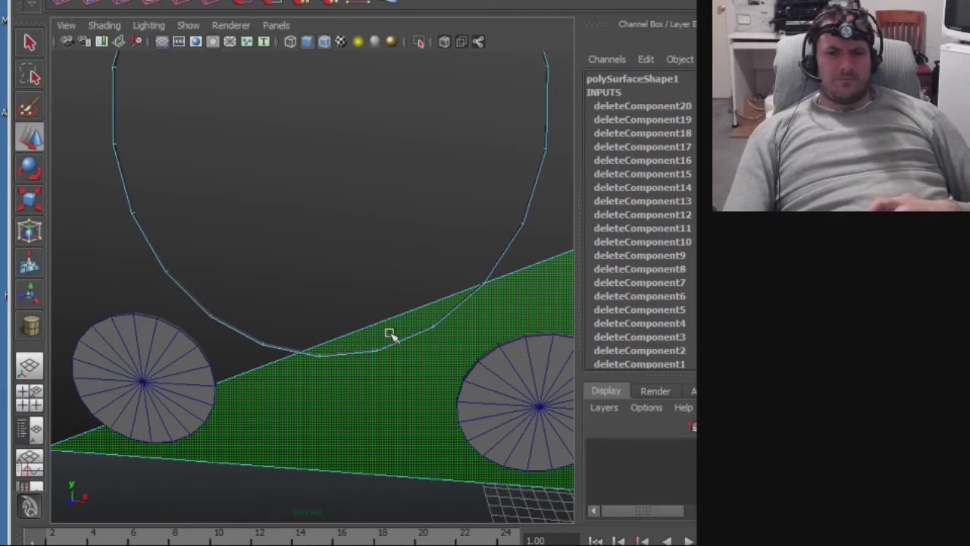
alt+drag(321, 448, 259, 325)
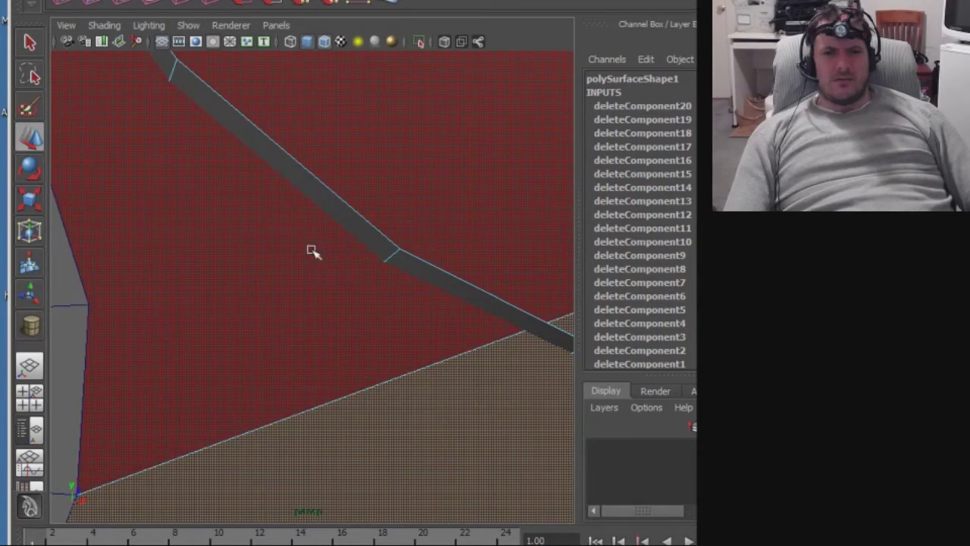
click(388, 260)
alt+drag(327, 327, 361, 334)
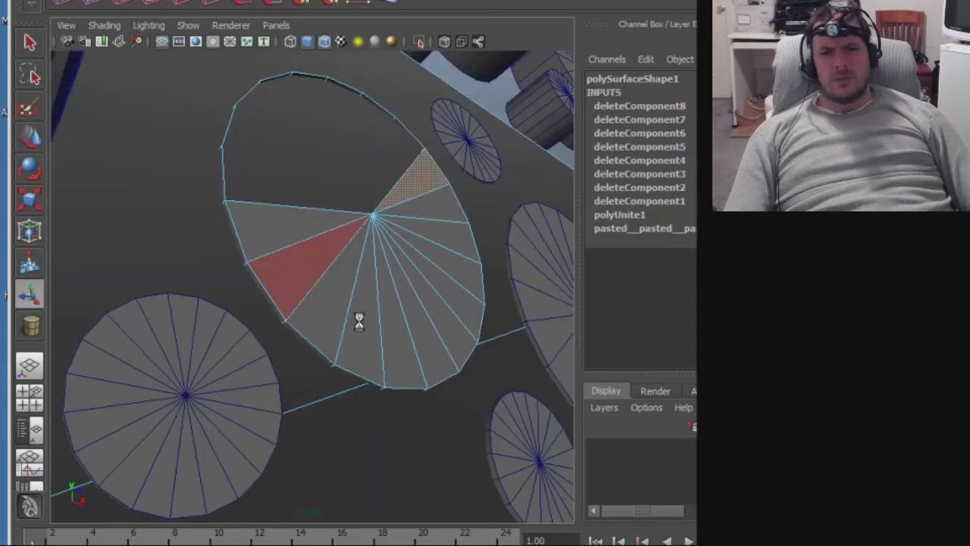
Undo all the cap-face deletions on the front of the combined large cylinder.
key(ctrl+z)
key(ctrl+z)
key(ctrl+z)
key(ctrl+z)
key(ctrl+z)
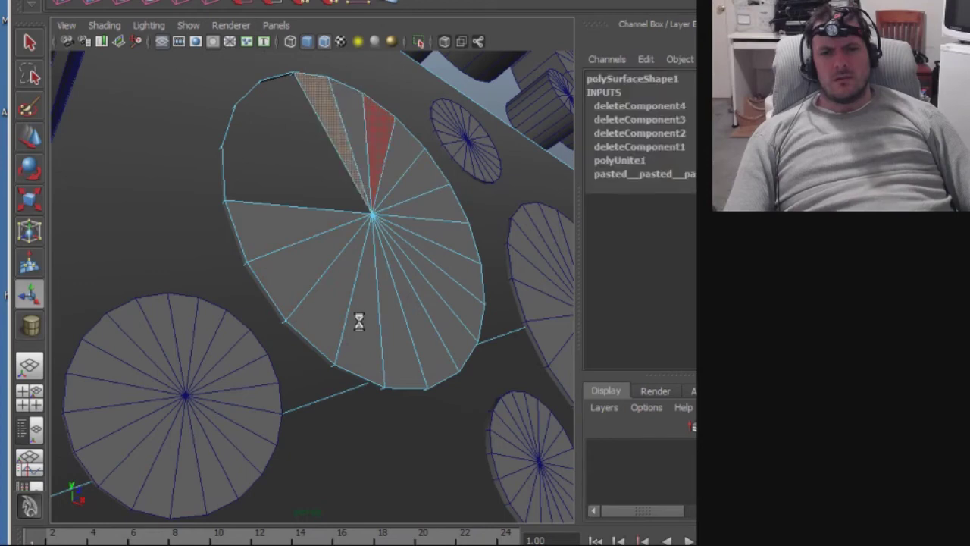
key(ctrl+z)
key(ctrl+z)
key(ctrl+z)
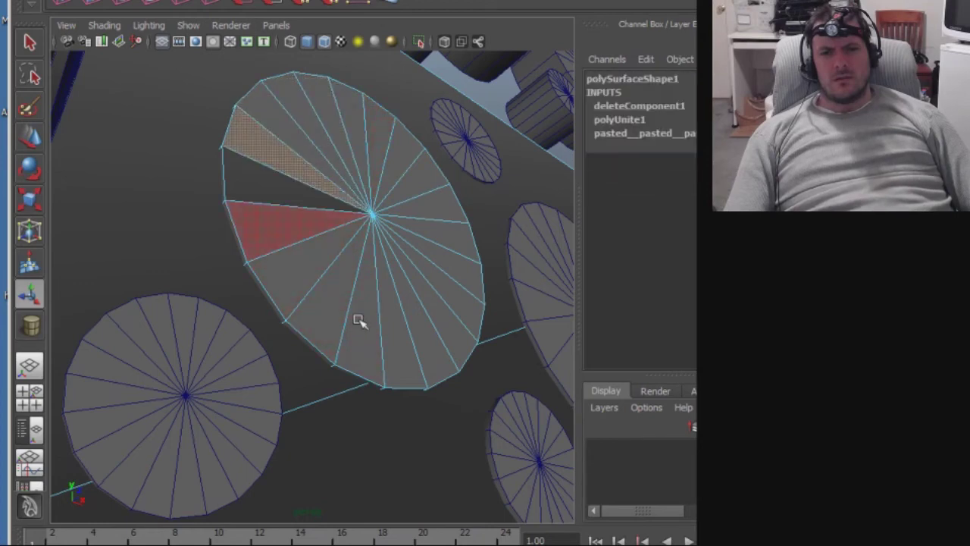
click(418, 314)
alt+drag(418, 314, 112, 275)
scroll(417, 331, up, 10)
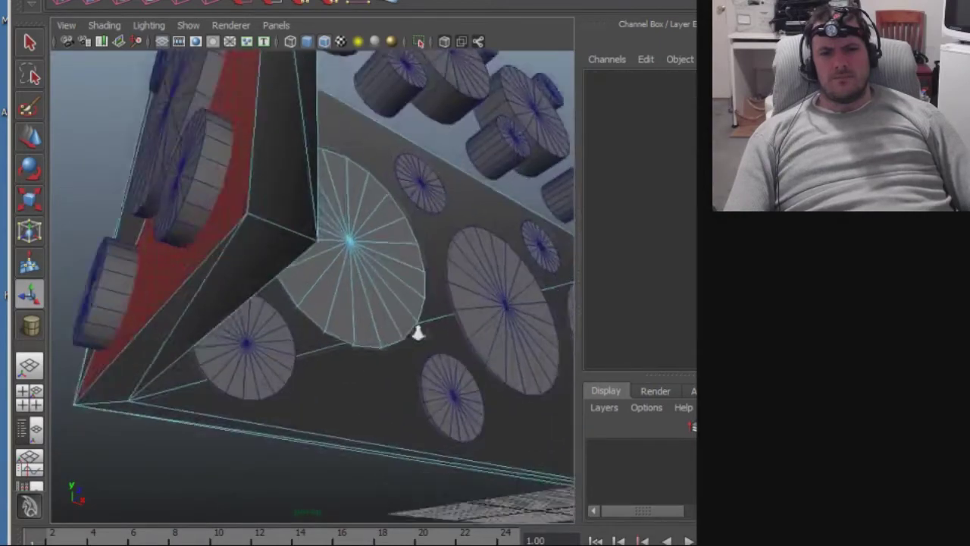
Undo the combining of the bracket mesh and the large cylinder and return to selecting whole objects.
click(385, 284)
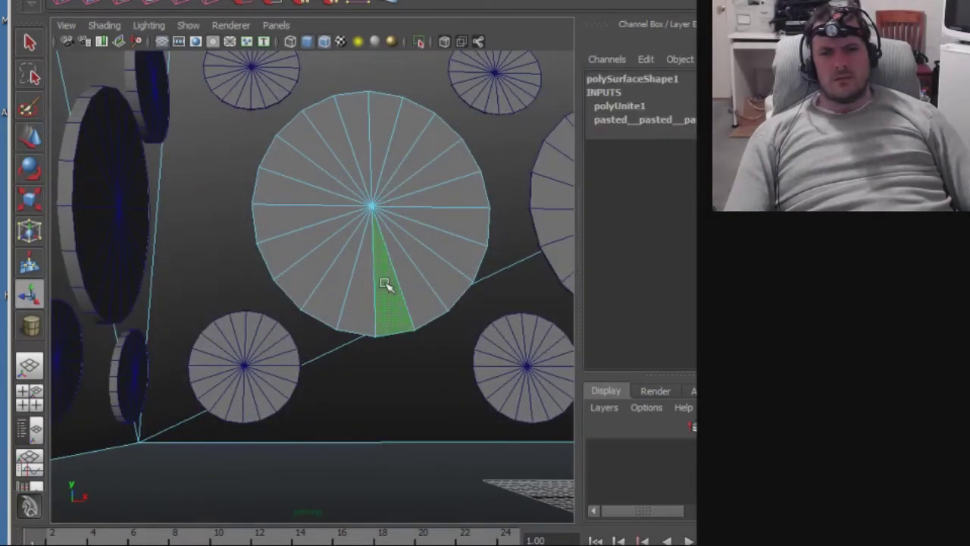
ctrl+click(385, 284)
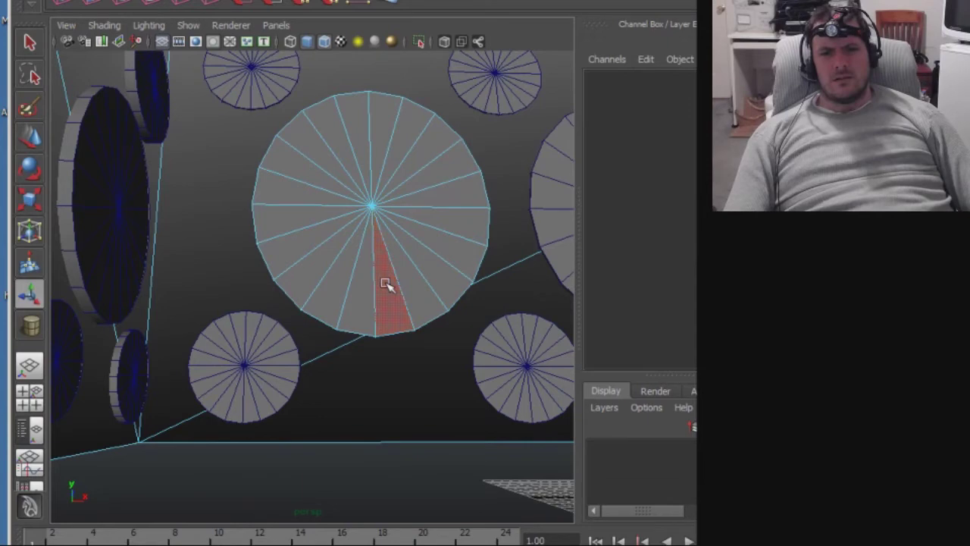
key(ctrl+z)
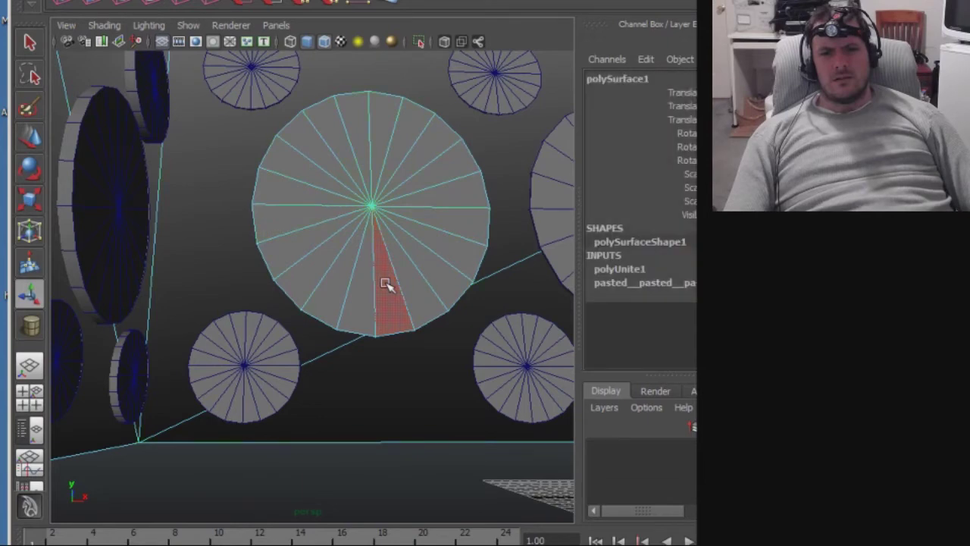
key(F8)
click(409, 477)
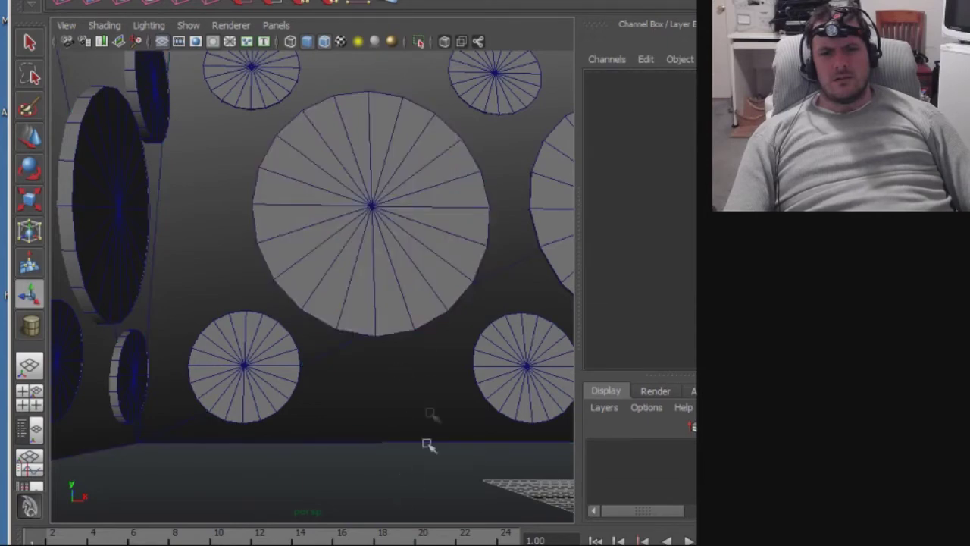
click(417, 297)
key(F8)
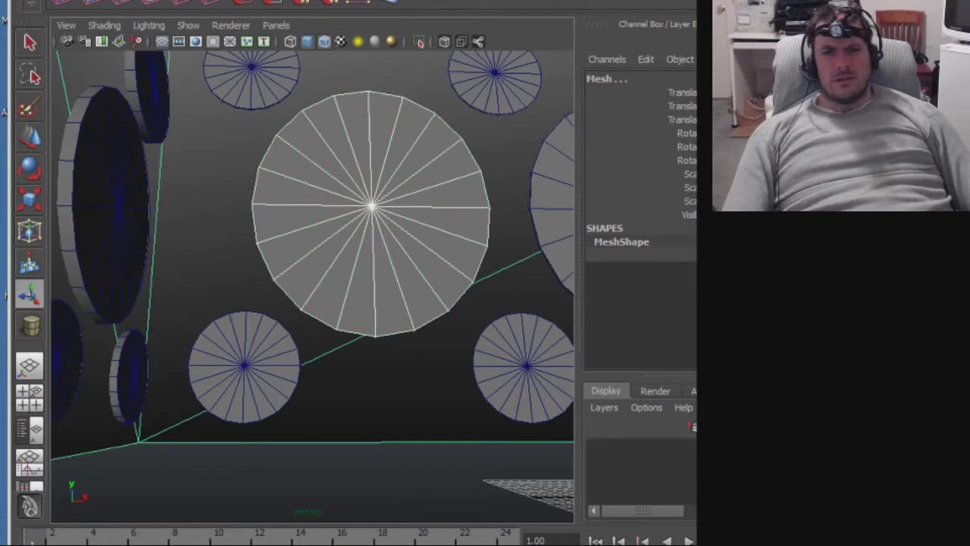
Try a Boolean Difference on the large cylinder and the bracket mesh, inspect the shape and undo it.
click(333, 1)
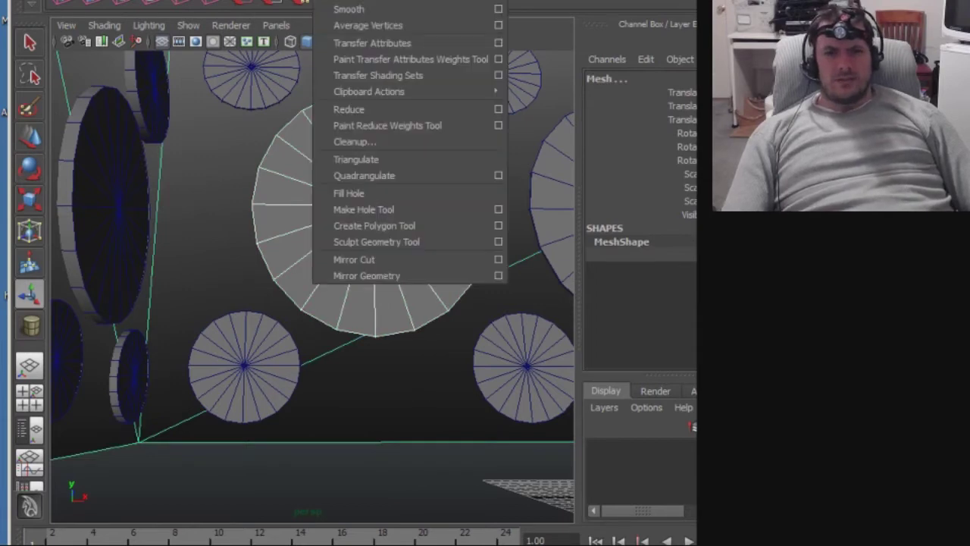
mouse_move(514, 6)
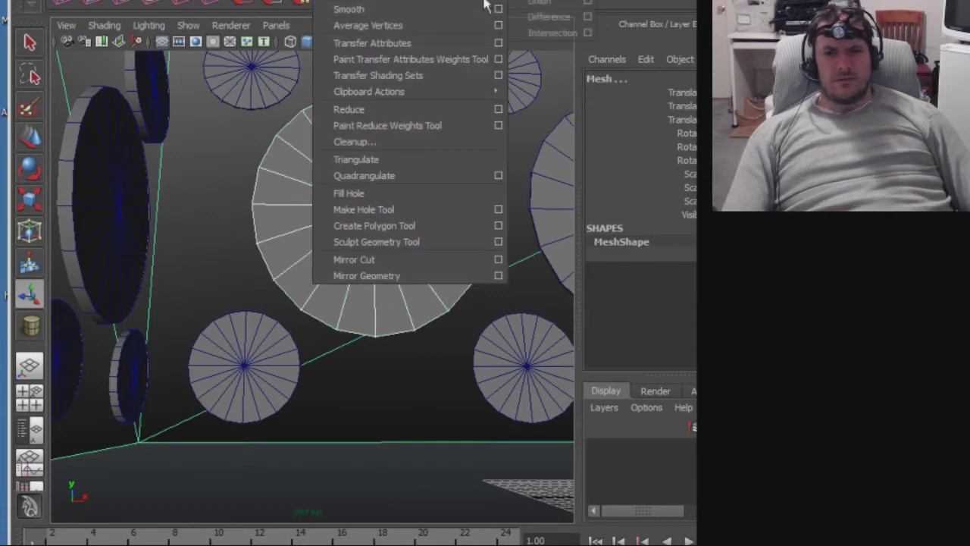
click(535, 16)
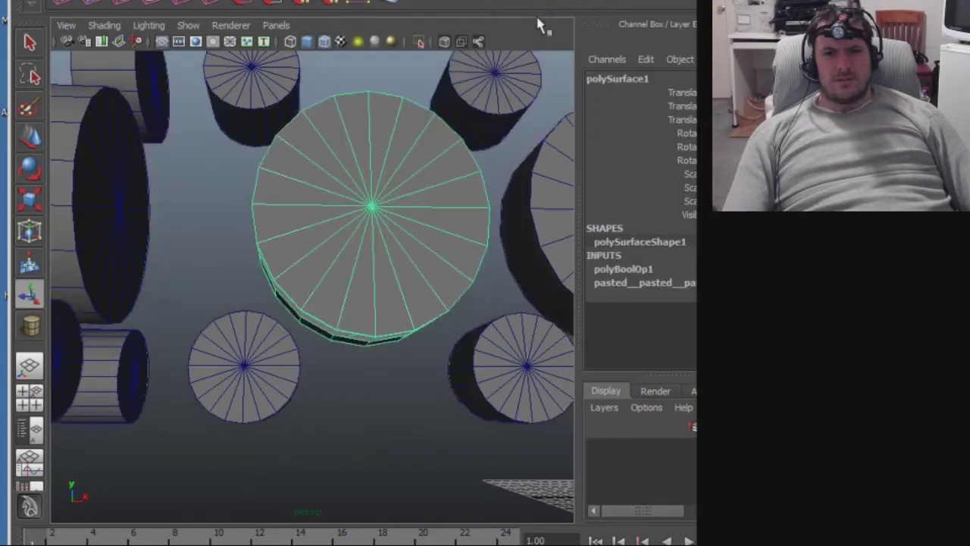
alt+drag(489, 169, 404, 184)
mouse_move(404, 184)
alt+right_down()
mouse_move(234, 189)
mouse_move(156, 175)
mouse_move(419, 197)
alt+right_up()
alt+drag(418, 197, 357, 305)
key(ctrl+z)
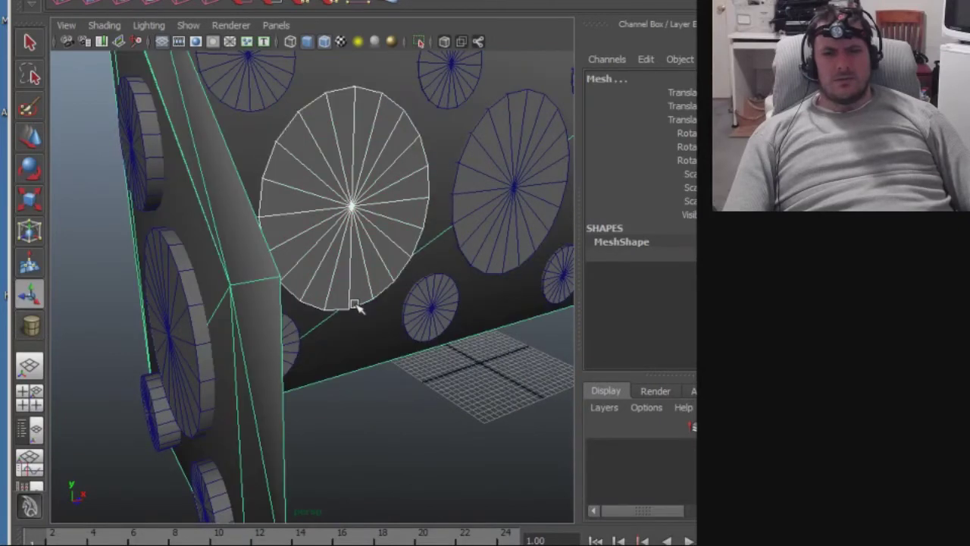
Reselect the large cylinder first and the bracket mesh second, try the Boolean Difference again and undo it.
click(355, 304)
click(409, 411)
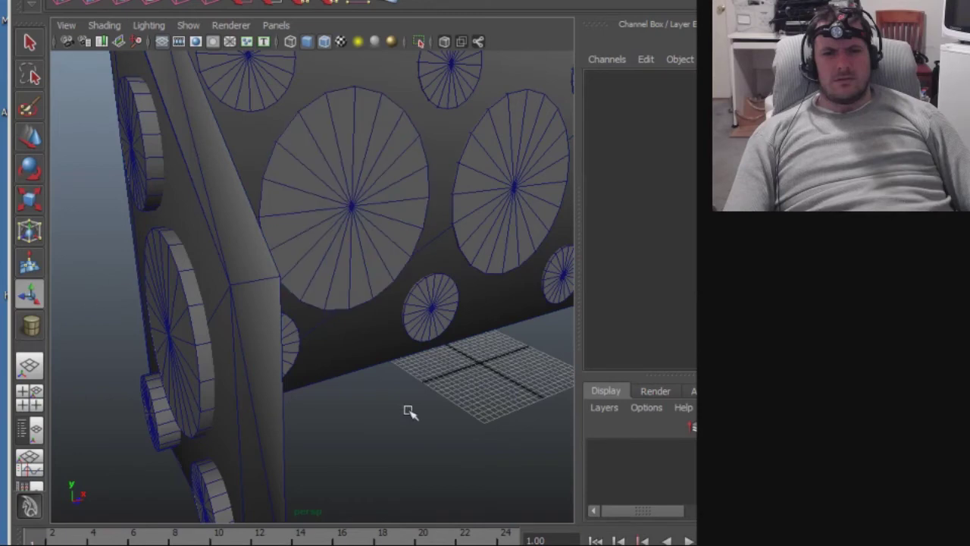
click(367, 262)
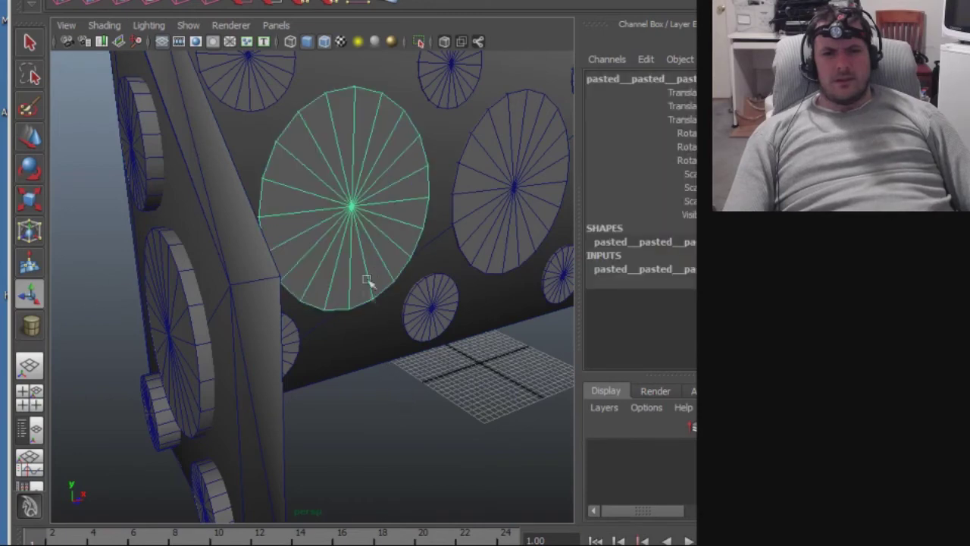
shift+click(368, 325)
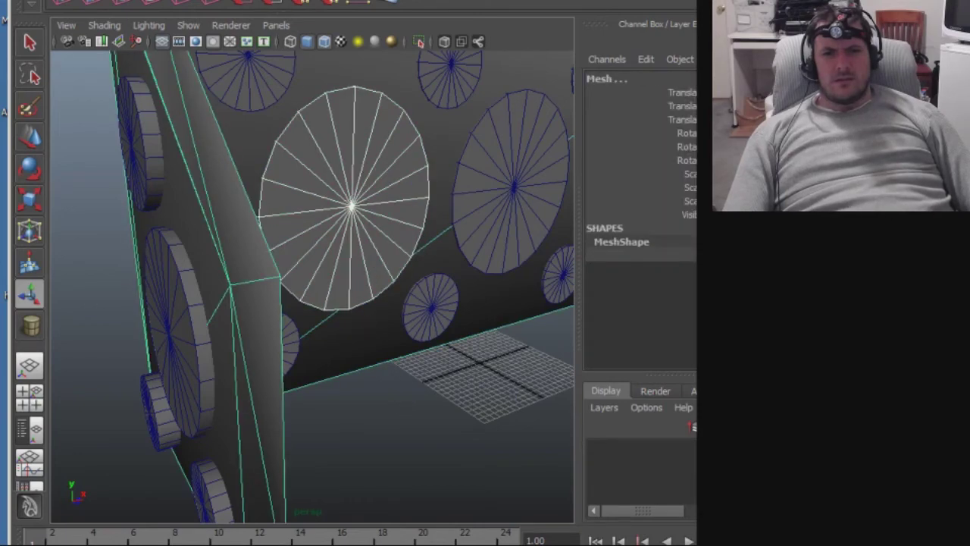
click(333, 1)
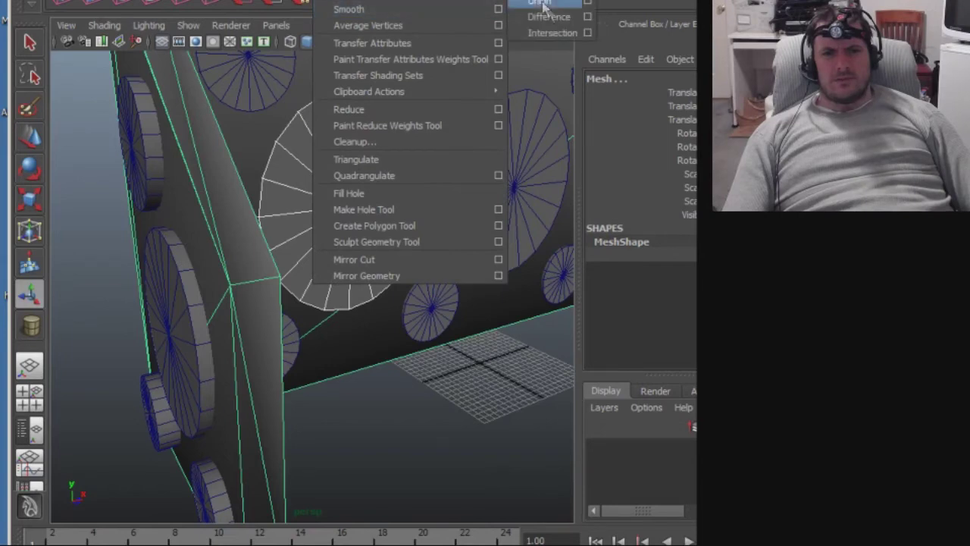
click(555, 18)
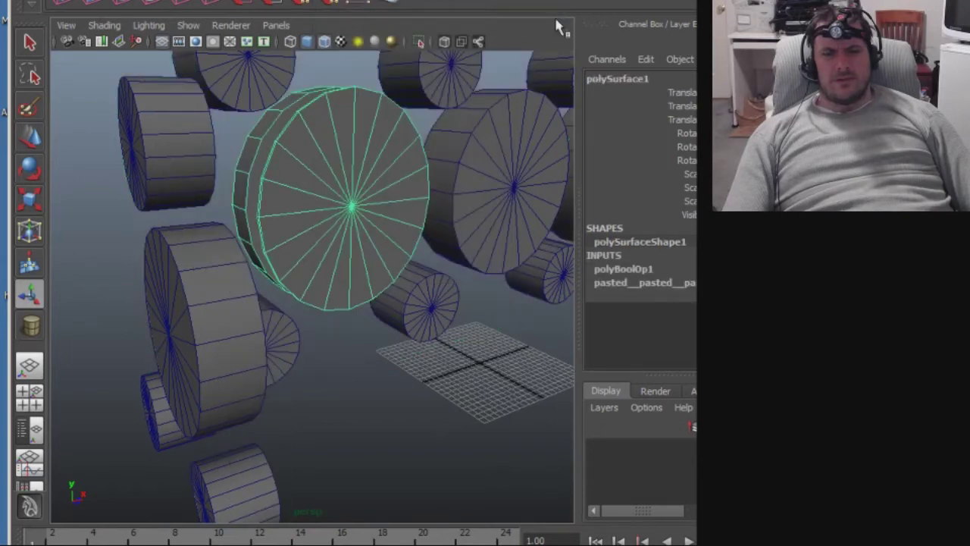
key(ctrl+z)
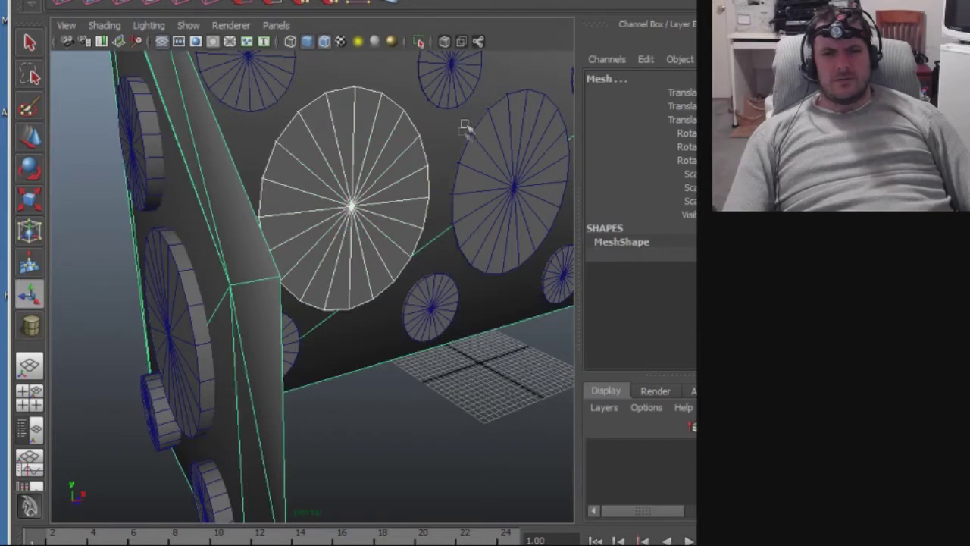
Cut the large round hole through the main plate with a Boolean Difference, selecting the bracket mesh first and the large cylinder second.
click(451, 141)
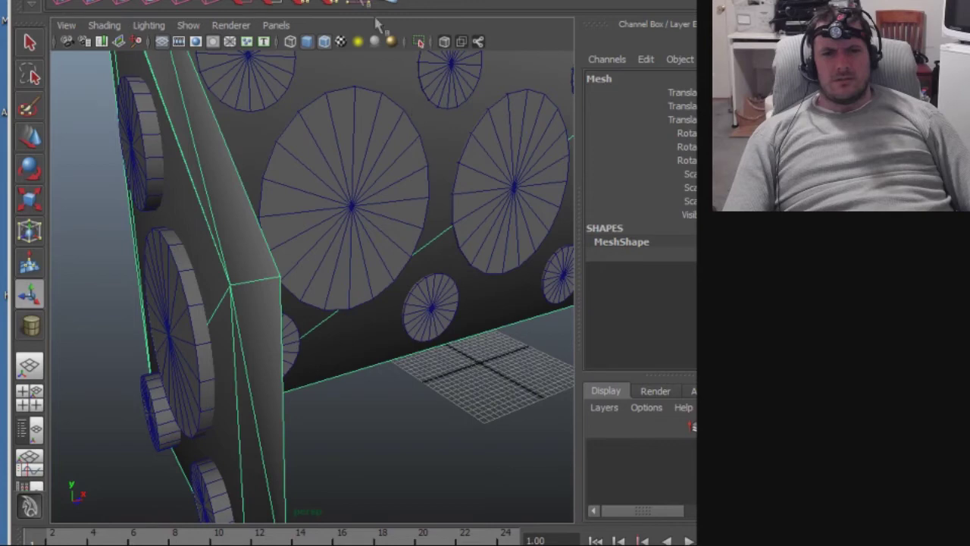
click(333, 1)
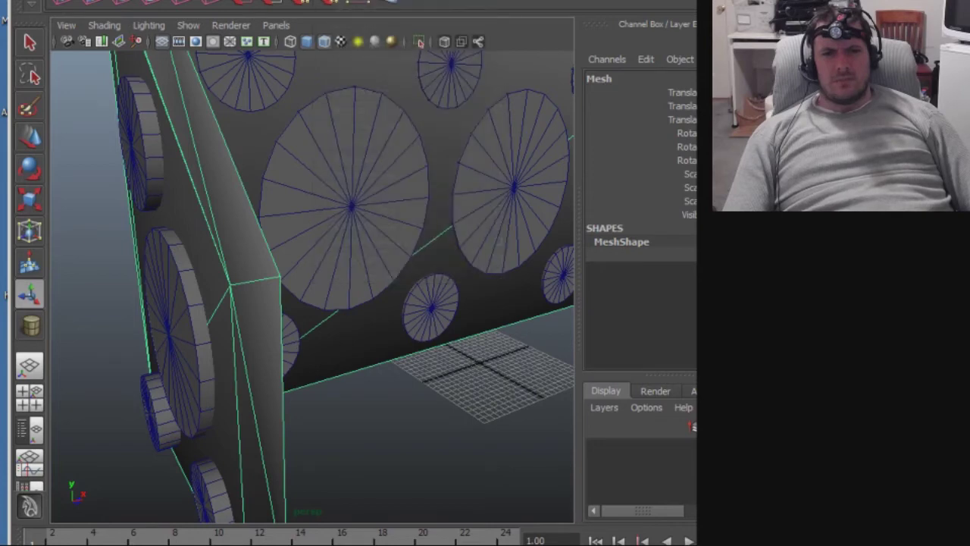
click(353, 148)
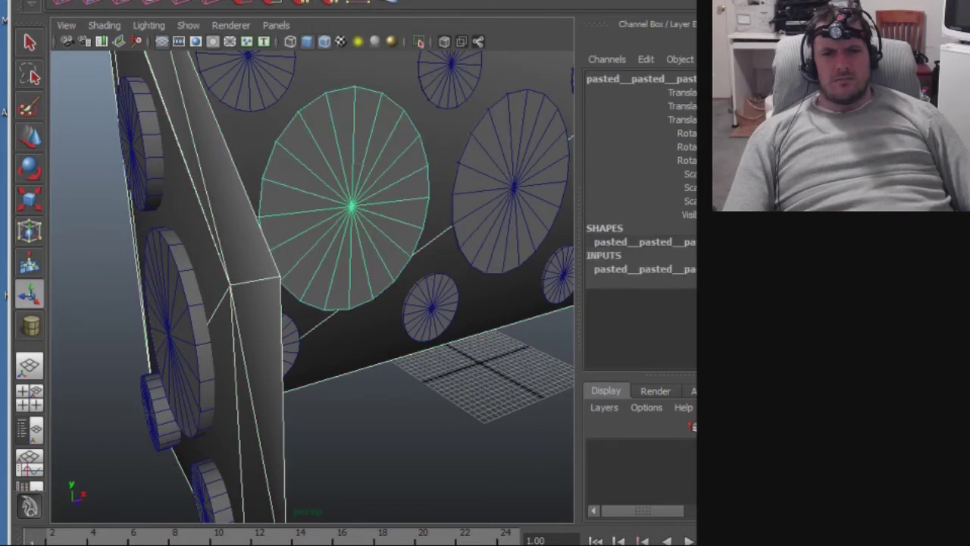
click(333, 1)
mouse_move(444, 4)
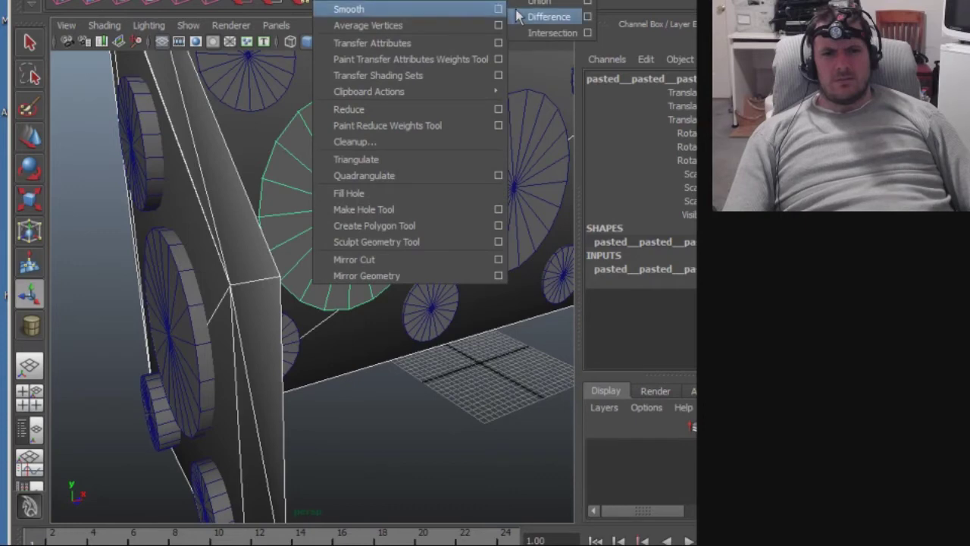
mouse_move(497, 2)
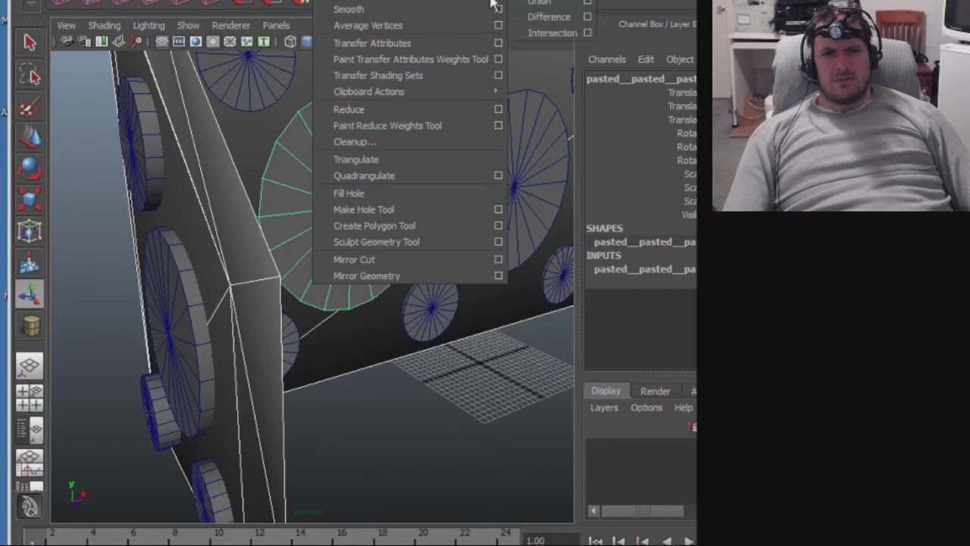
click(529, 16)
alt+drag(494, 97, 374, 149)
alt+middle_drag(374, 149, 356, 161)
alt+drag(356, 161, 254, 180)
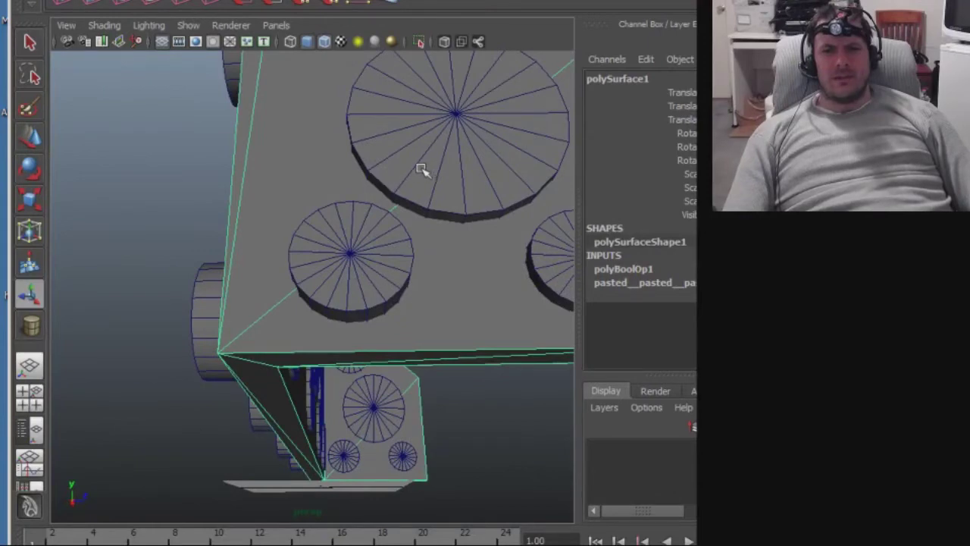
alt+drag(421, 168, 237, 213)
alt+middle_drag(246, 179, 283, 255)
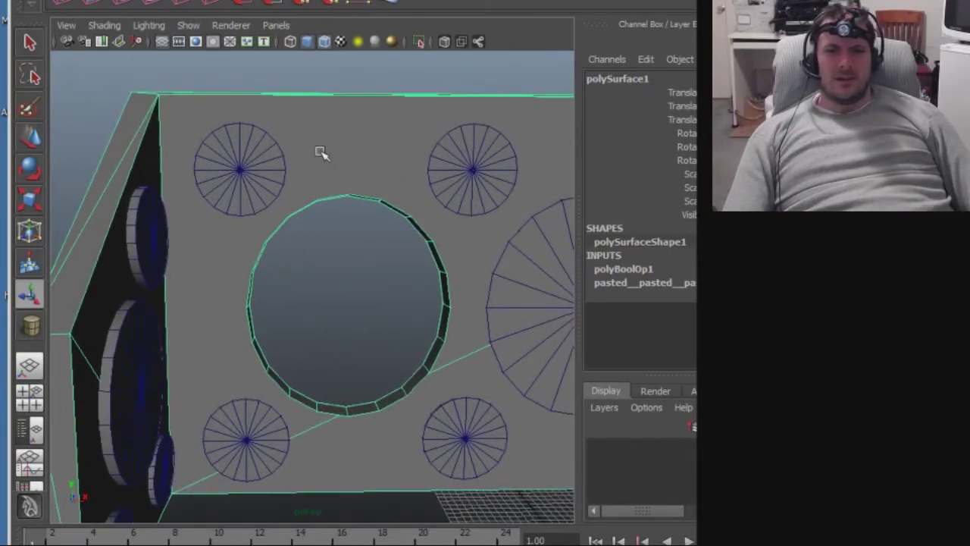
Subtract the small upper cylinder nearest the main plate's negative-X end from the bracket with a Boolean Difference.
click(253, 167)
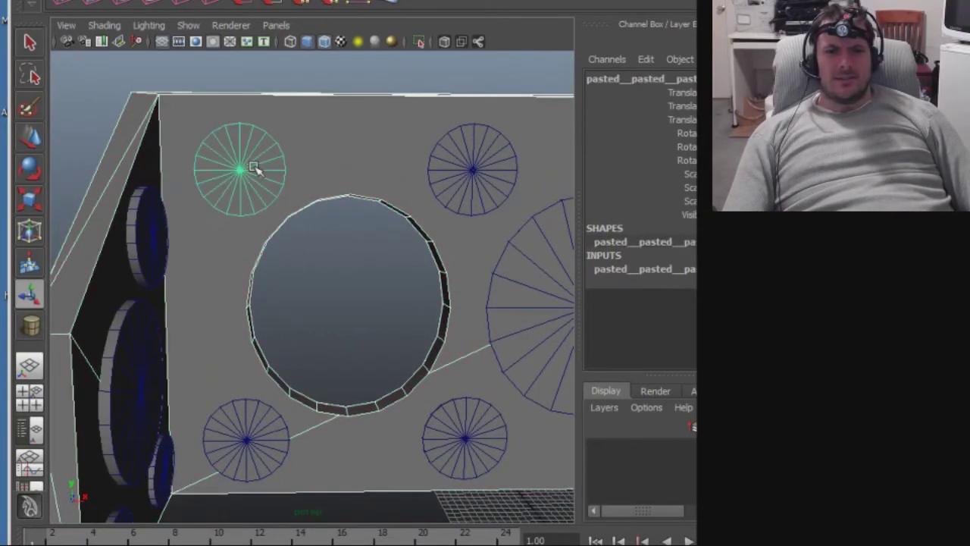
click(327, 1)
mouse_move(451, 3)
click(544, 17)
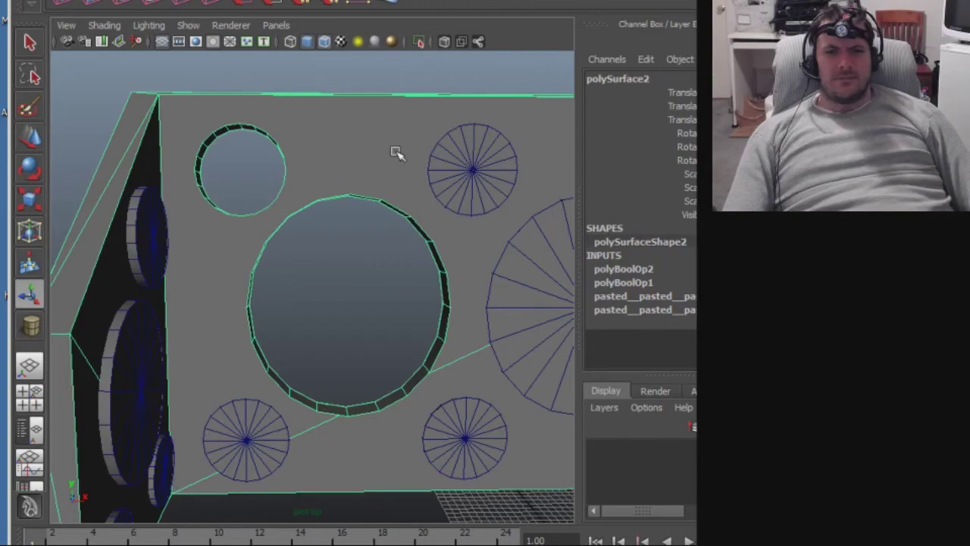
Subtract the small upper cylinder on the positive-X side of the large hole from the bracket with a Boolean Difference.
alt+drag(391, 161, 394, 203)
alt+middle_drag(393, 203, 359, 220)
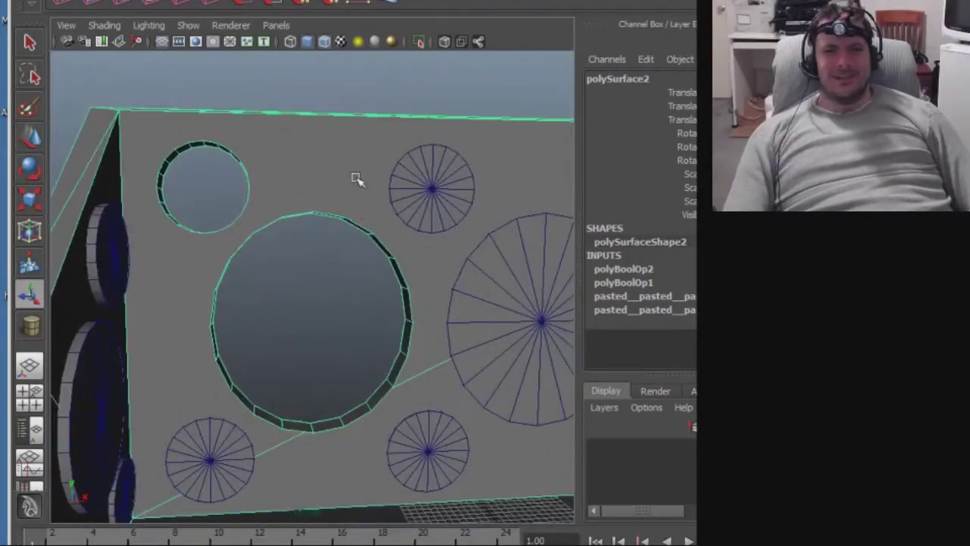
click(407, 180)
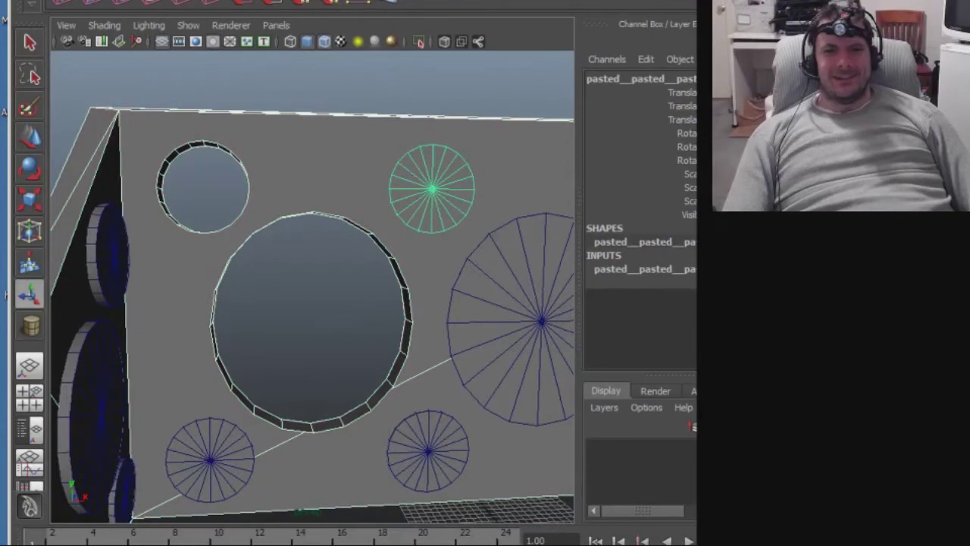
click(333, 1)
mouse_move(413, 1)
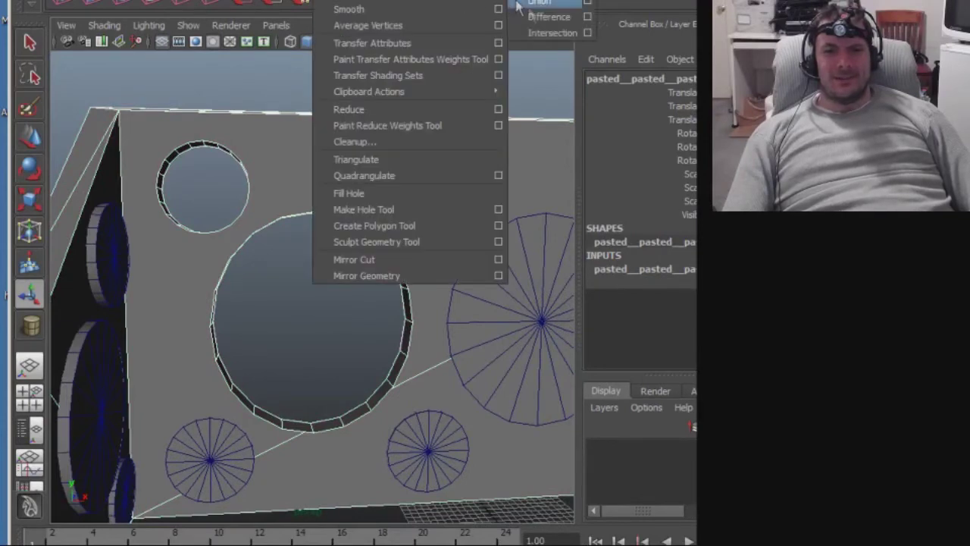
click(555, 19)
Subtract the small lower cylinder nearest the main plate's negative-X end from the bracket with a Boolean Difference.
mouse_move(273, 283)
alt+mouse_down()
mouse_move(334, 206)
mouse_move(262, 285)
alt+mouse_up()
shift+click(265, 368)
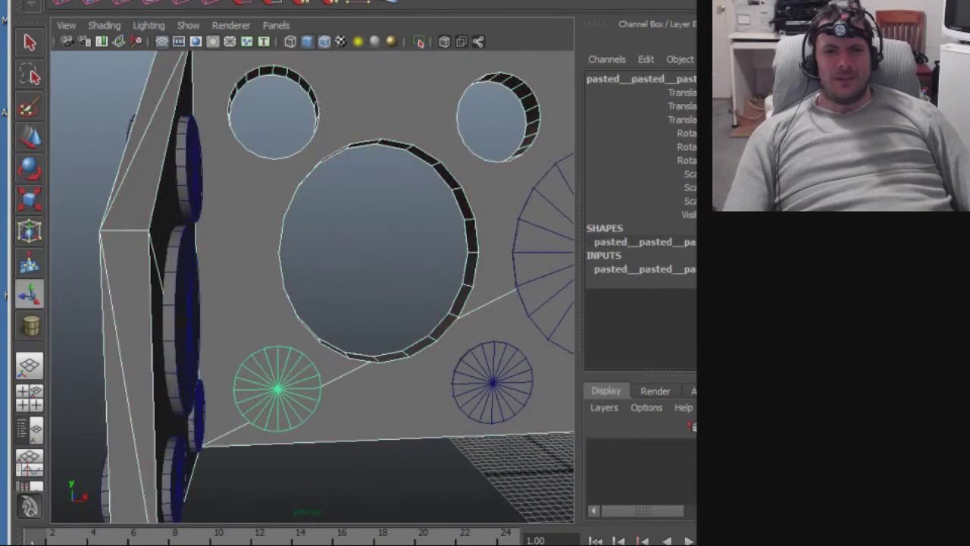
click(333, 1)
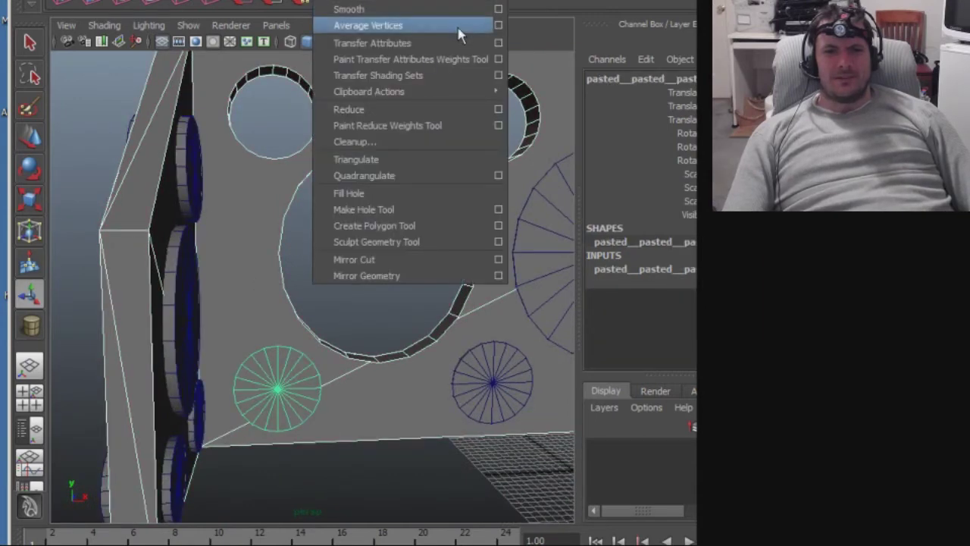
mouse_move(466, 1)
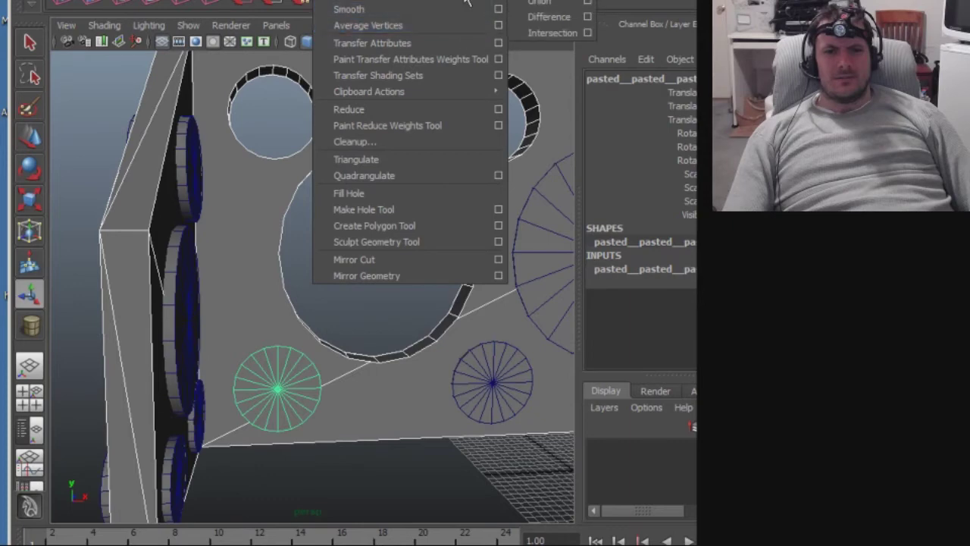
click(526, 20)
scroll(445, 179, down, 4)
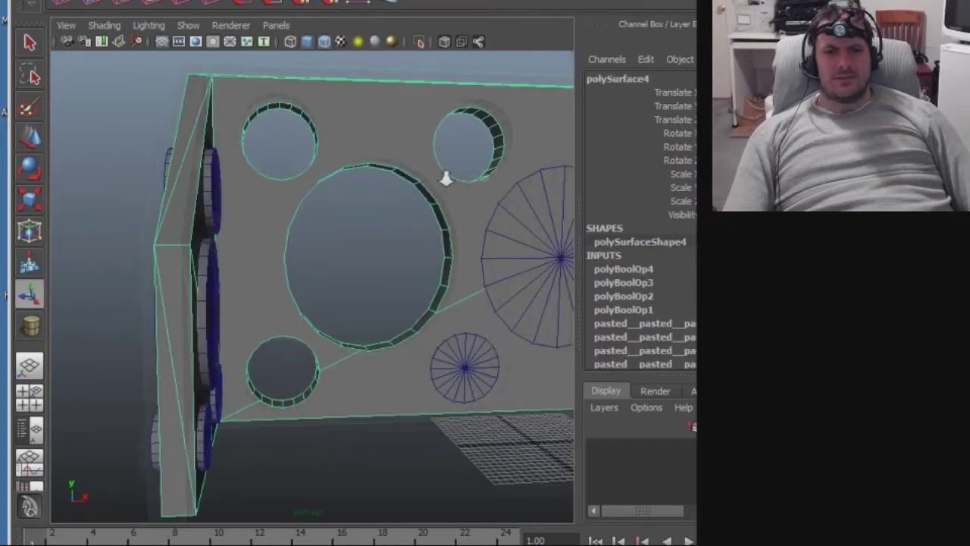
Try to subtract several remaining large and small main-plate cylinders from the bracket in a single Boolean Difference, then clear the selection.
alt+drag(437, 195, 371, 178)
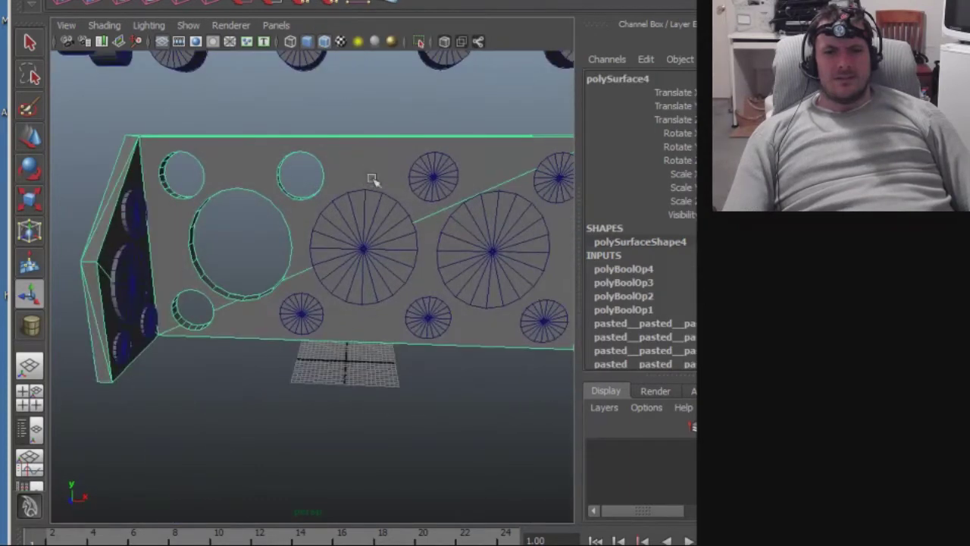
click(372, 227)
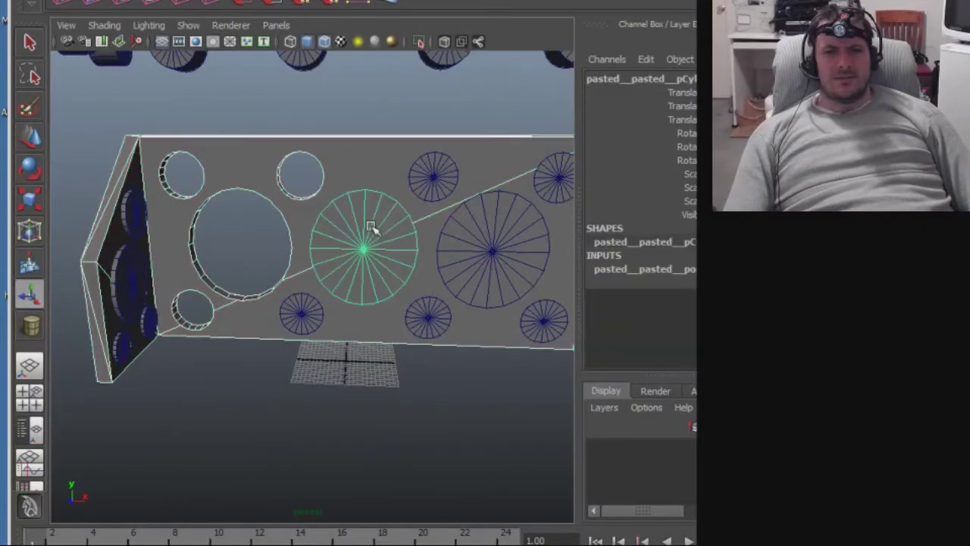
click(306, 312)
shift+click(434, 172)
shift+click(428, 316)
shift+click(489, 273)
shift+click(559, 178)
shift+click(545, 323)
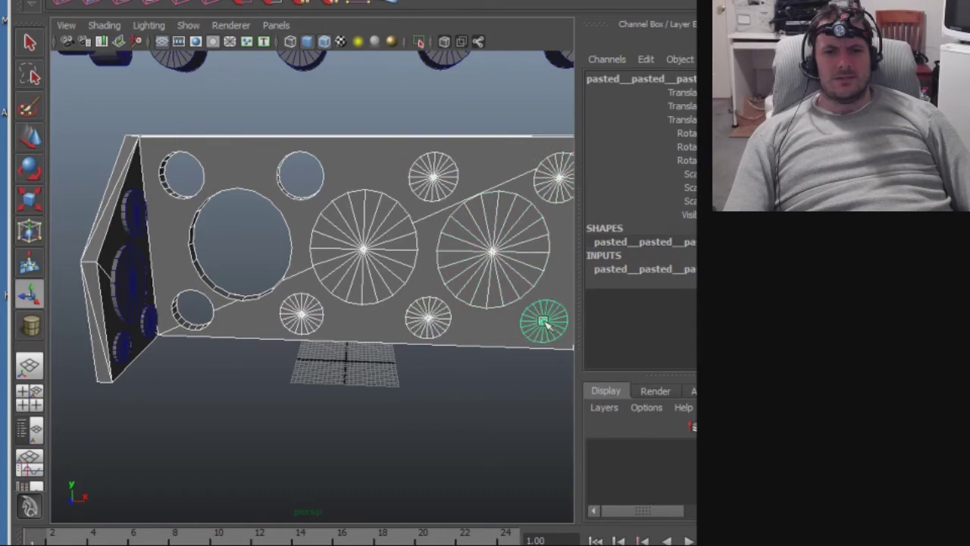
click(350, 4)
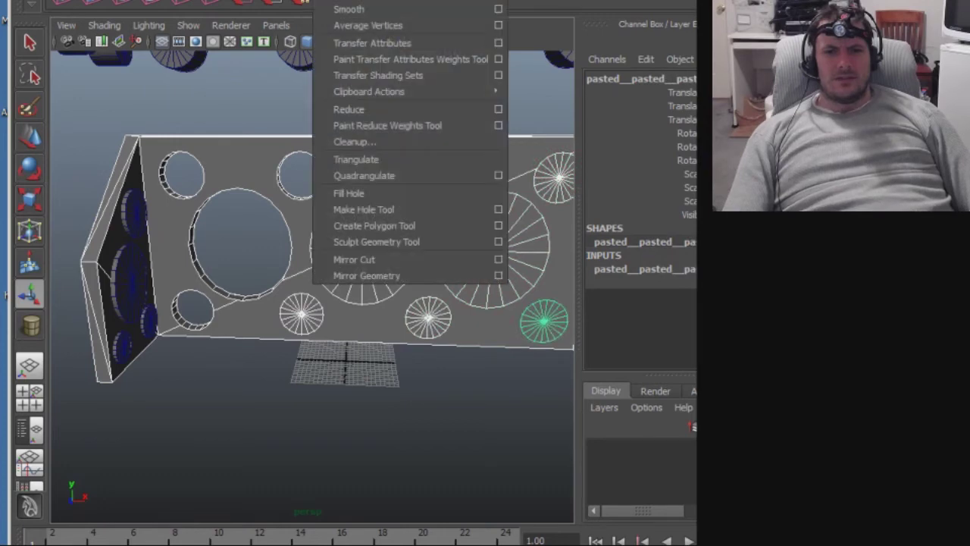
click(531, 15)
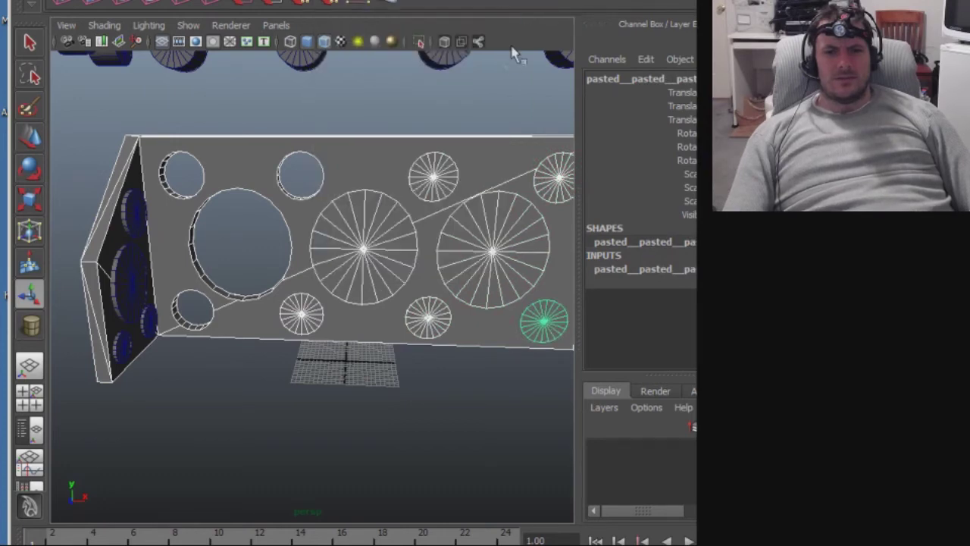
click(339, 121)
Subtract the middle large cylinder from the bracket's main plate with a Boolean Difference, selecting the bracket first.
click(353, 164)
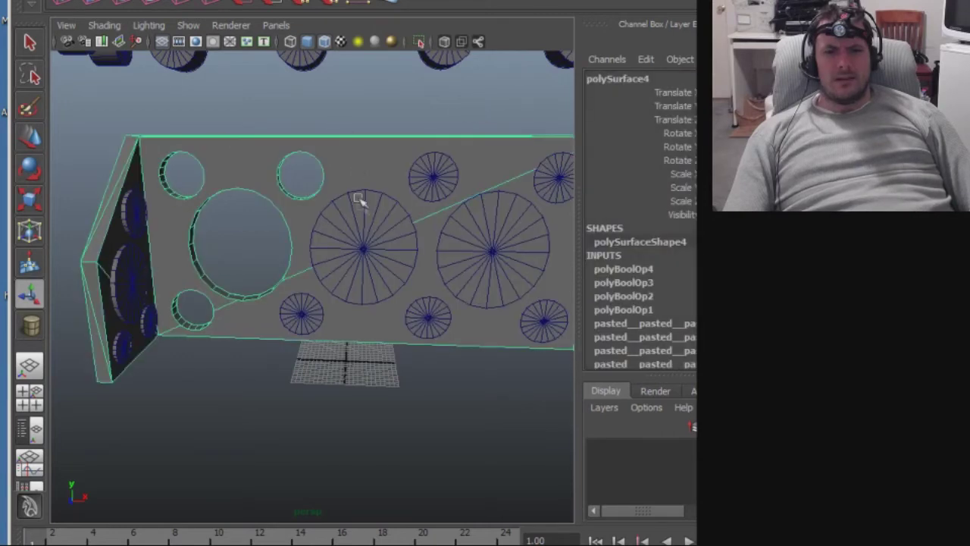
click(362, 205)
click(327, 2)
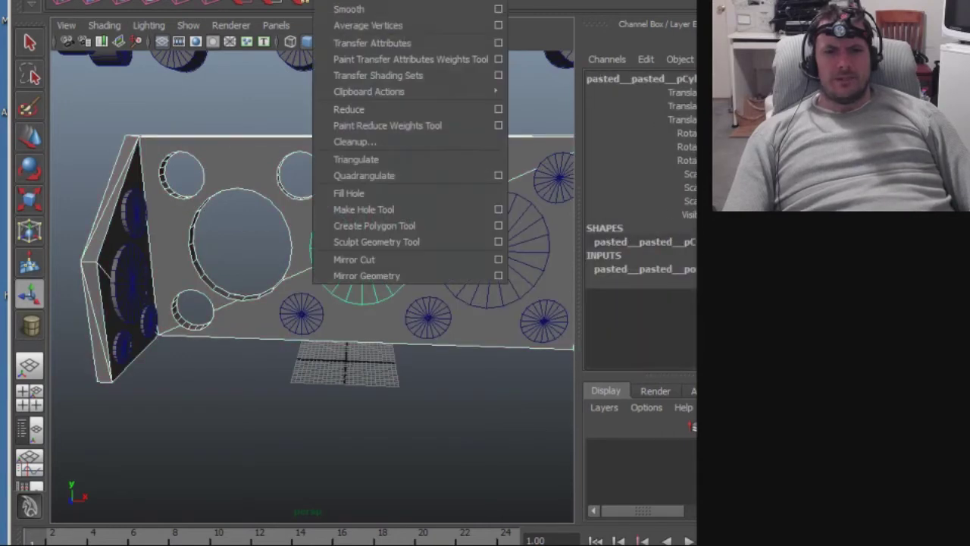
mouse_move(512, 4)
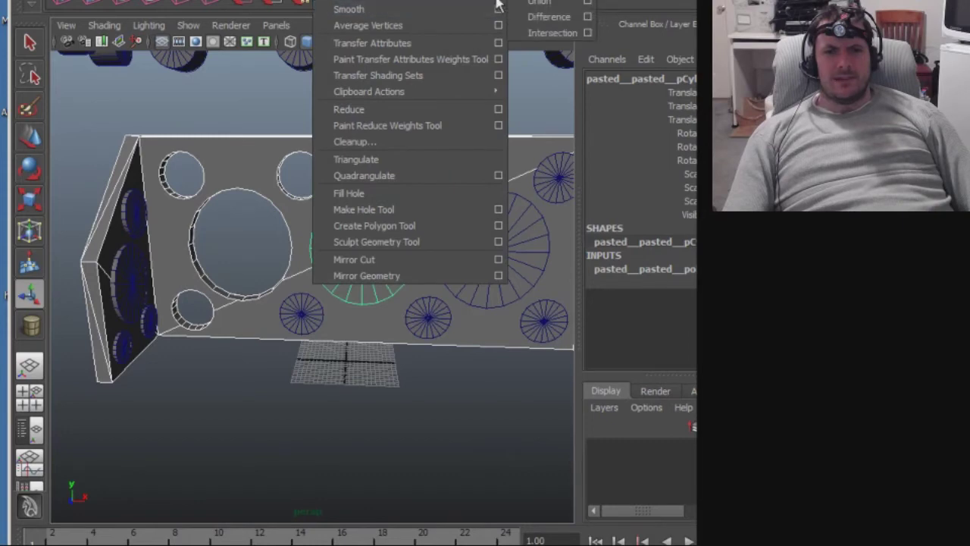
click(547, 16)
Try to subtract the small upper cylinder on the positive-X side of the second large hole with a Boolean Difference.
alt+drag(486, 94, 385, 147)
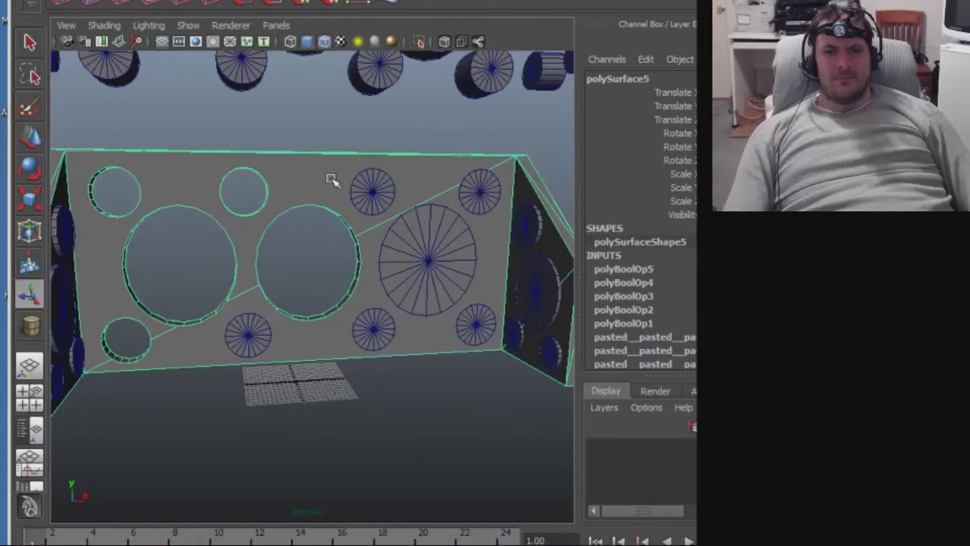
click(369, 190)
click(337, 0)
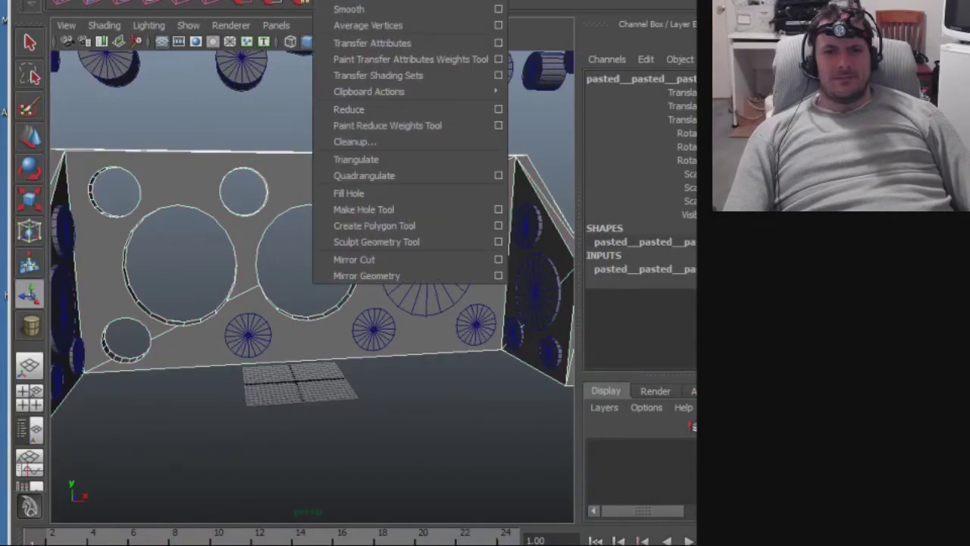
click(541, 13)
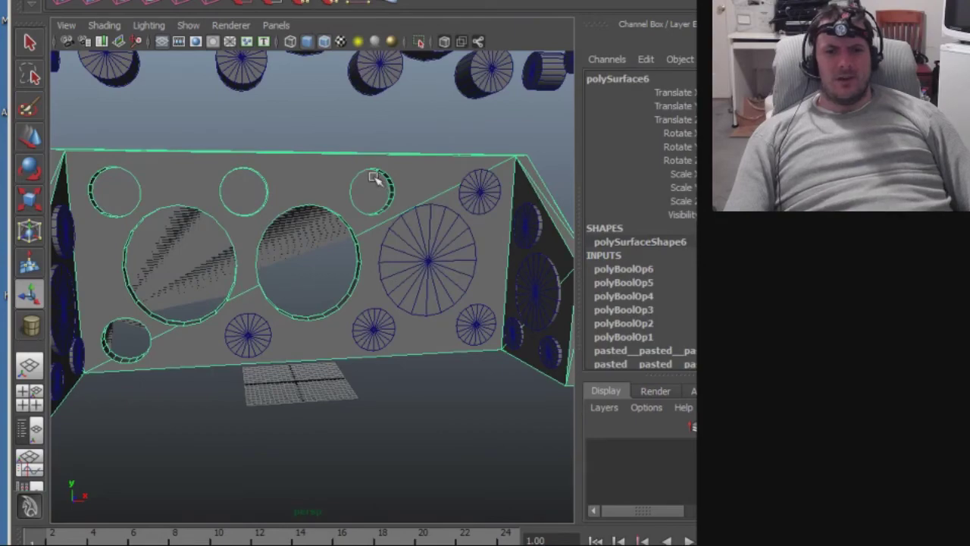
Undo the faulty cut, reselect the same small upper cylinder from behind the plate, retry the Boolean Difference and undo it.
alt+drag(372, 177, 65, 165)
scroll(321, 195, up, 5)
scroll(342, 213, up, 3)
alt+drag(343, 212, 253, 137)
click(255, 135)
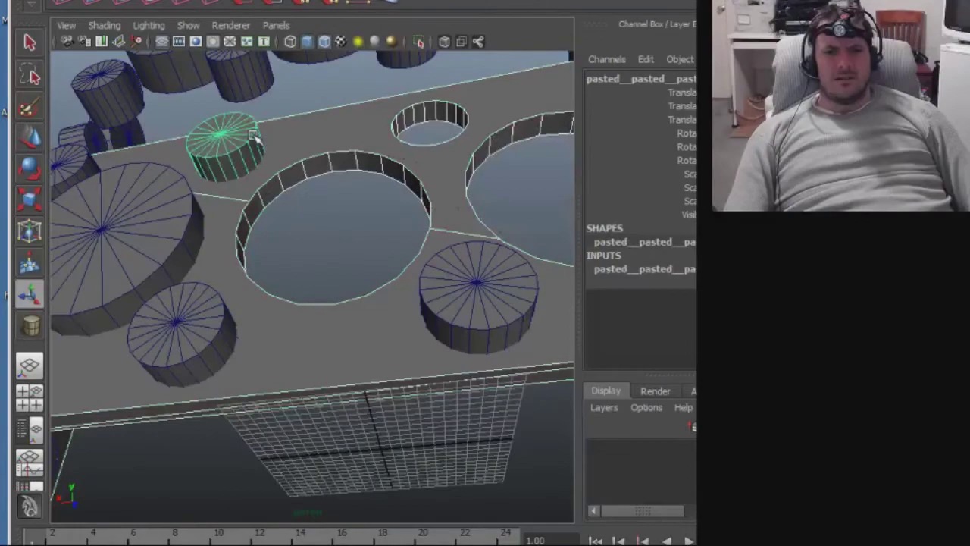
alt+drag(364, 141, 333, 198)
key(g)
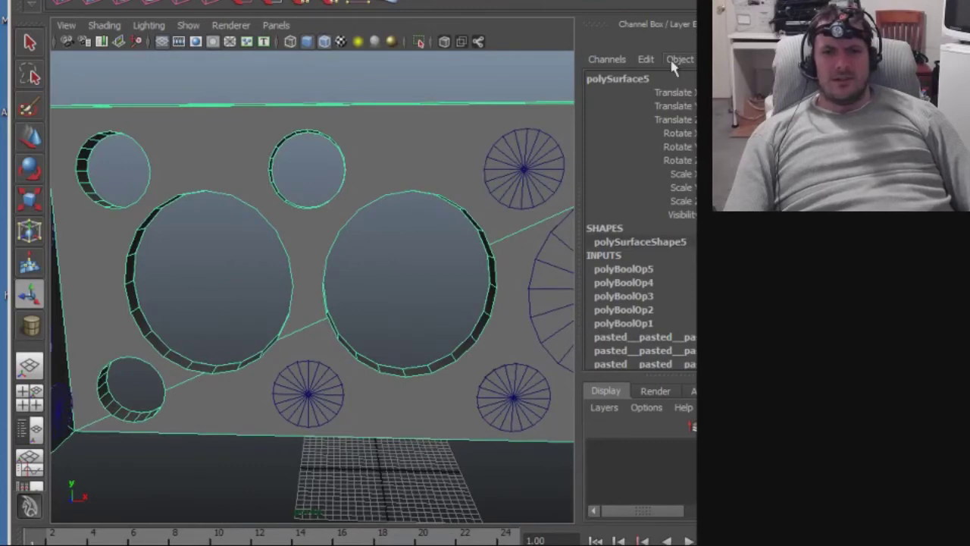
Triangulate the bracket mesh with its five cut holes.
click(644, 62)
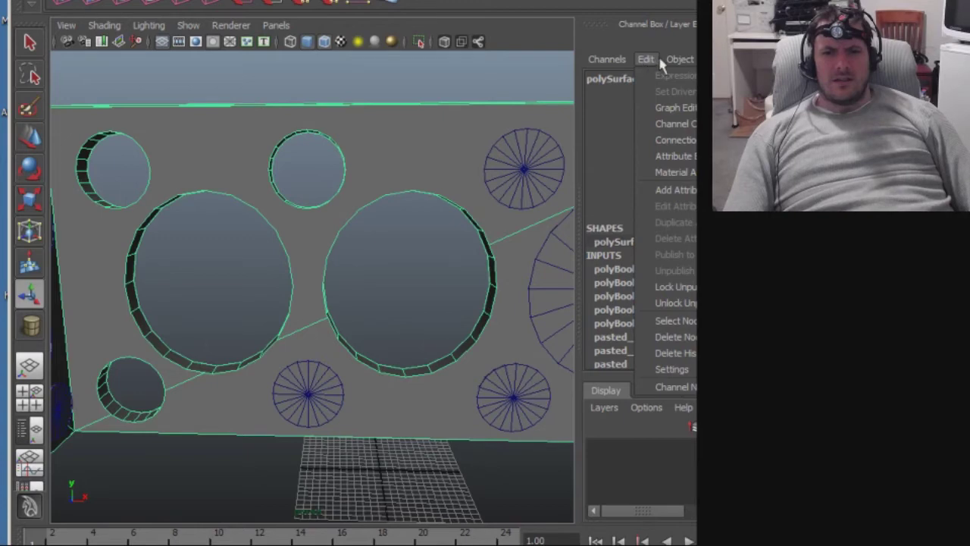
mouse_move(677, 62)
alt+drag(422, 143, 370, 168)
alt+right_drag(370, 168, 502, 184)
alt+middle_drag(433, 156, 425, 243)
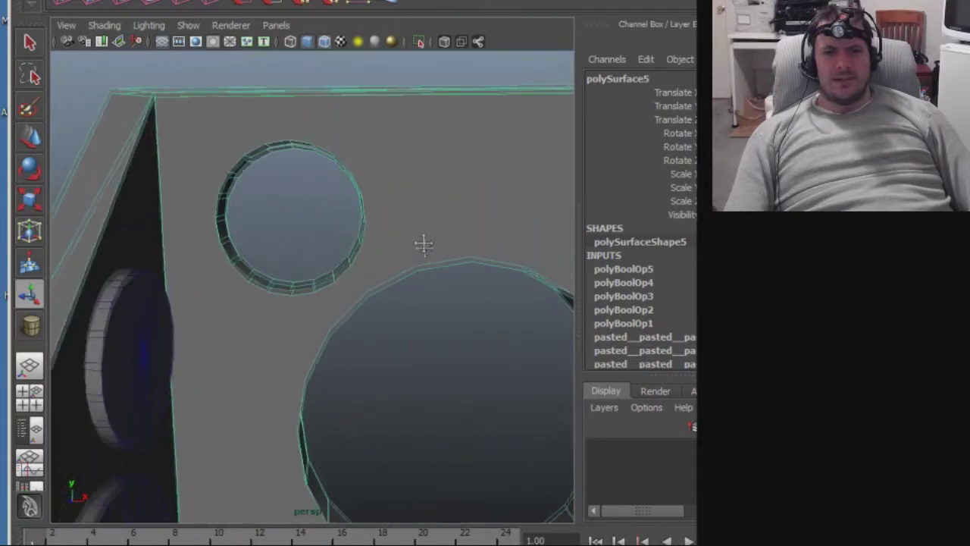
alt+drag(370, 223, 360, 183)
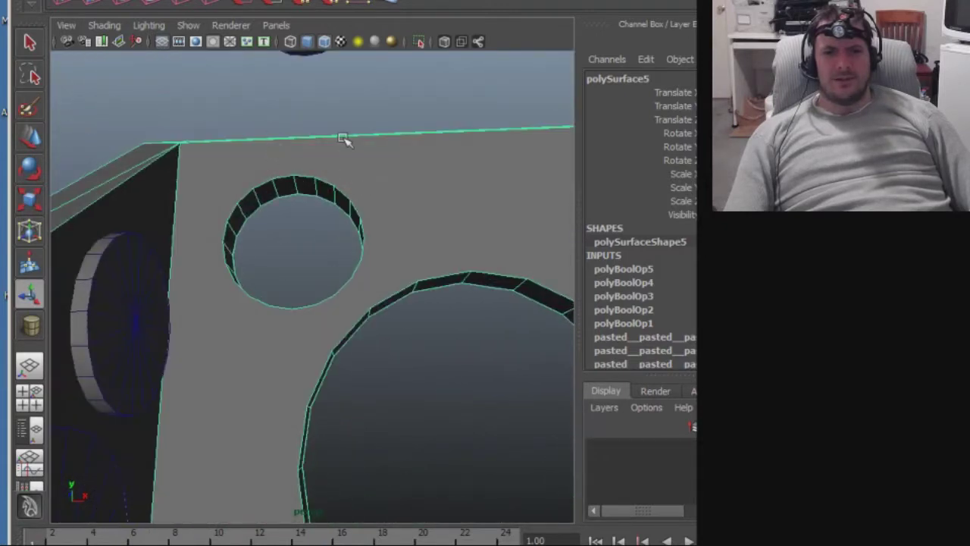
alt+drag(450, 162, 389, 181)
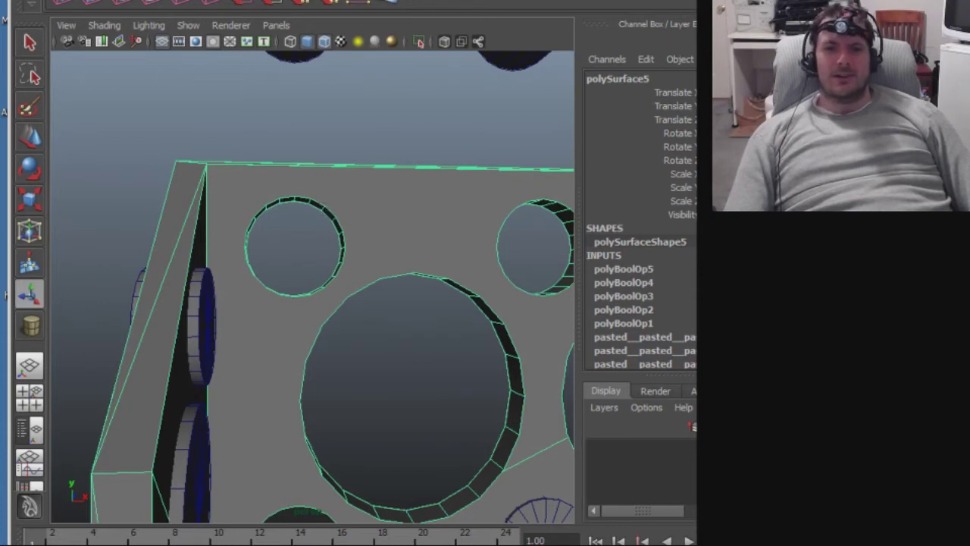
click(361, 2)
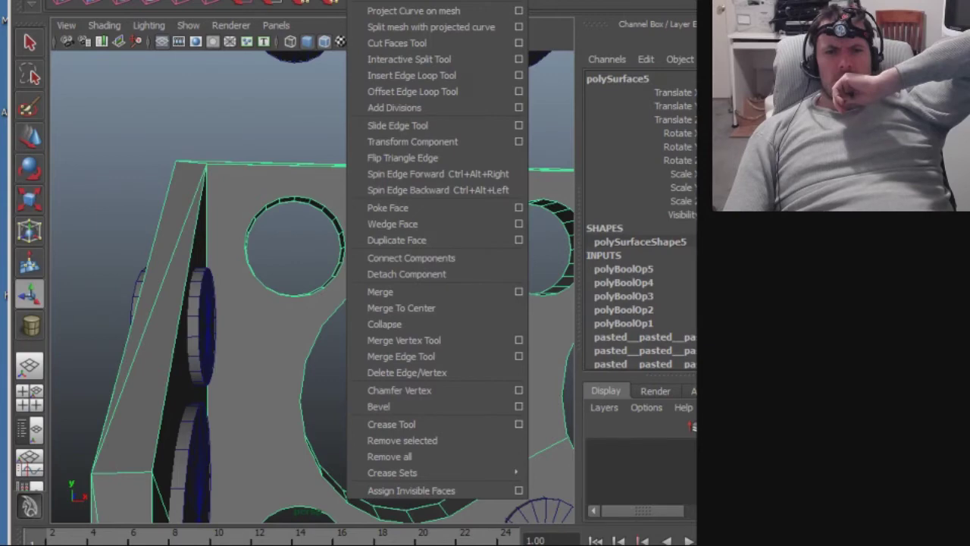
key(Left)
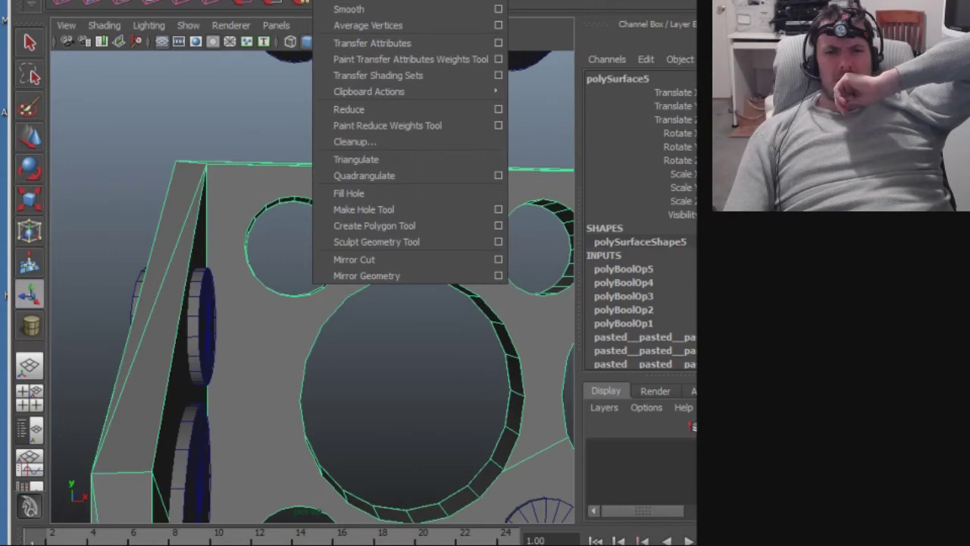
click(350, 160)
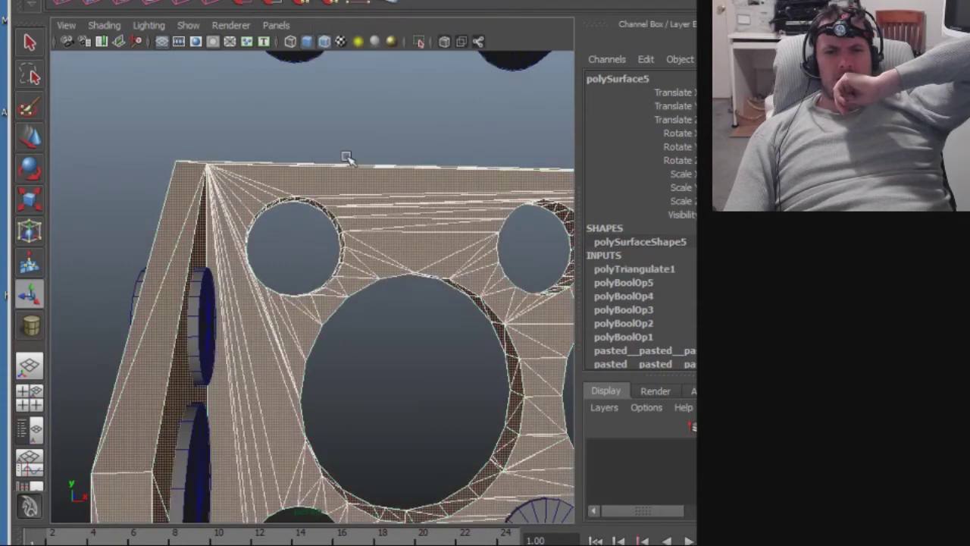
Subtract the small lower cylinder between the two large holes from the triangulated bracket with a Boolean Difference.
alt+drag(457, 244, 292, 214)
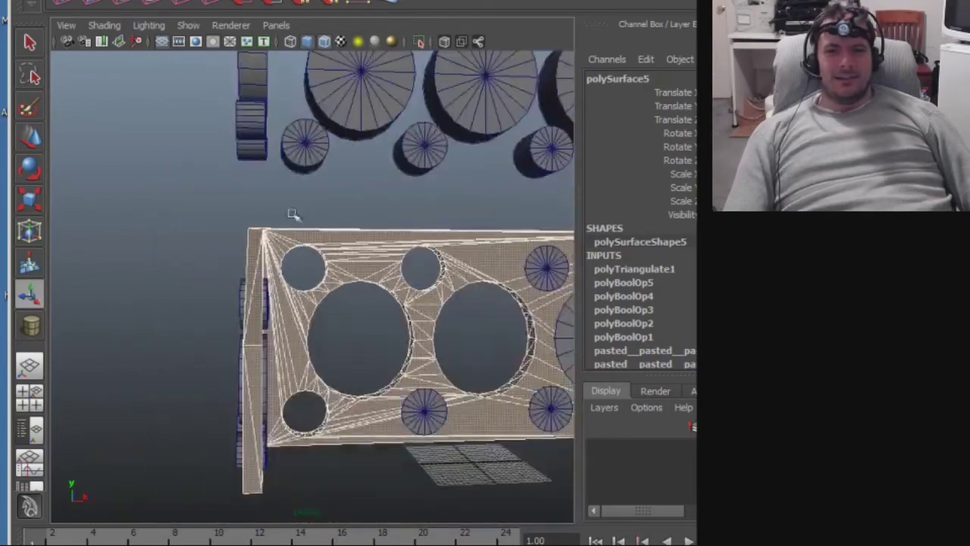
alt+middle_drag(347, 340, 334, 331)
alt+right_drag(335, 331, 444, 353)
alt+drag(444, 353, 432, 307)
alt+right_drag(432, 307, 413, 282)
alt+drag(414, 282, 470, 253)
click(476, 227)
click(417, 350)
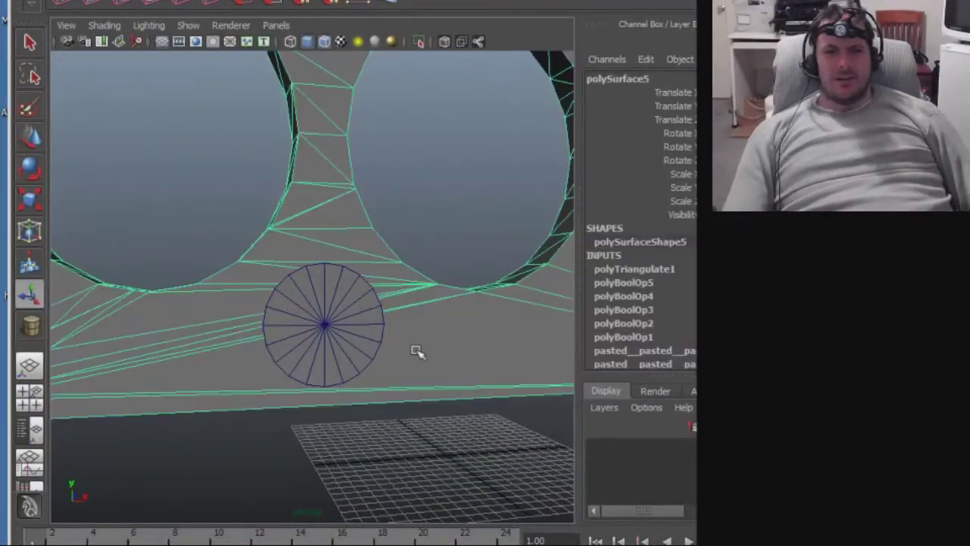
shift+click(341, 339)
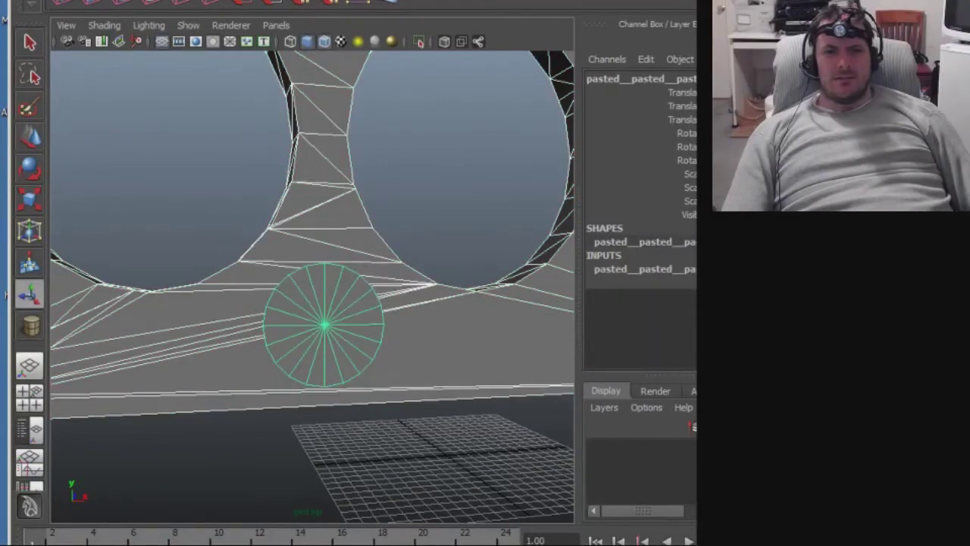
click(334, 0)
mouse_move(485, 2)
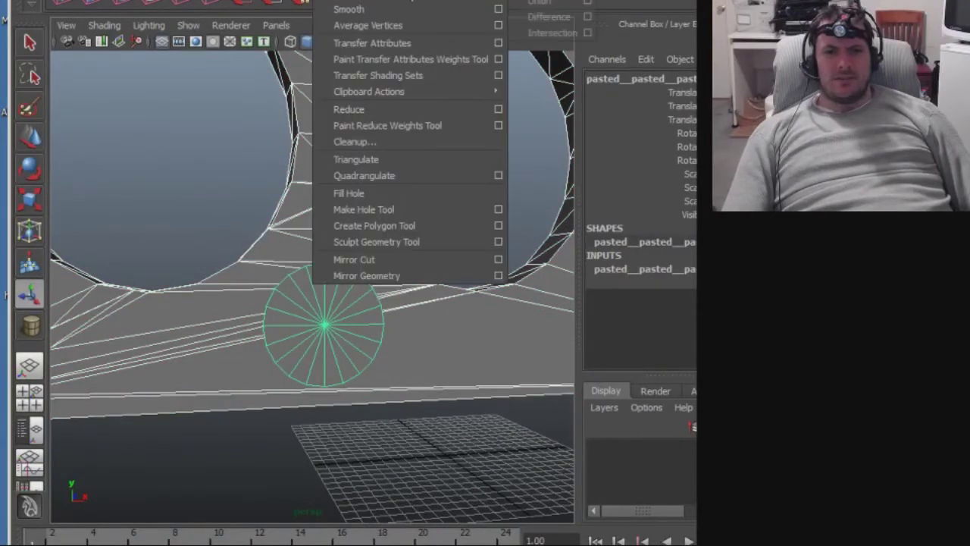
click(547, 18)
Subtract the small upper cylinder on the positive-X side of the second large hole from the bracket with a Boolean Difference.
alt+right_drag(474, 143, 369, 157)
alt+drag(369, 157, 249, 166)
shift+click(300, 171)
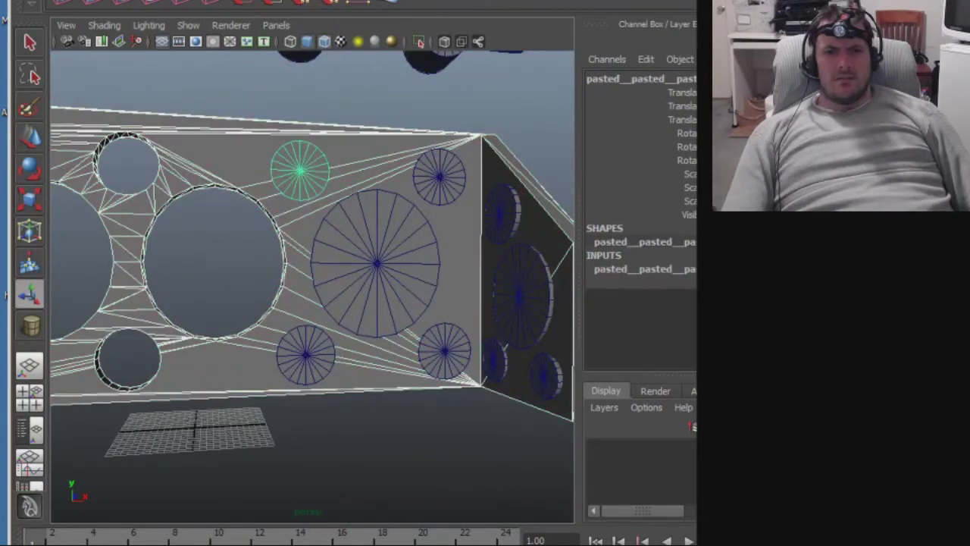
click(333, 0)
mouse_move(447, 4)
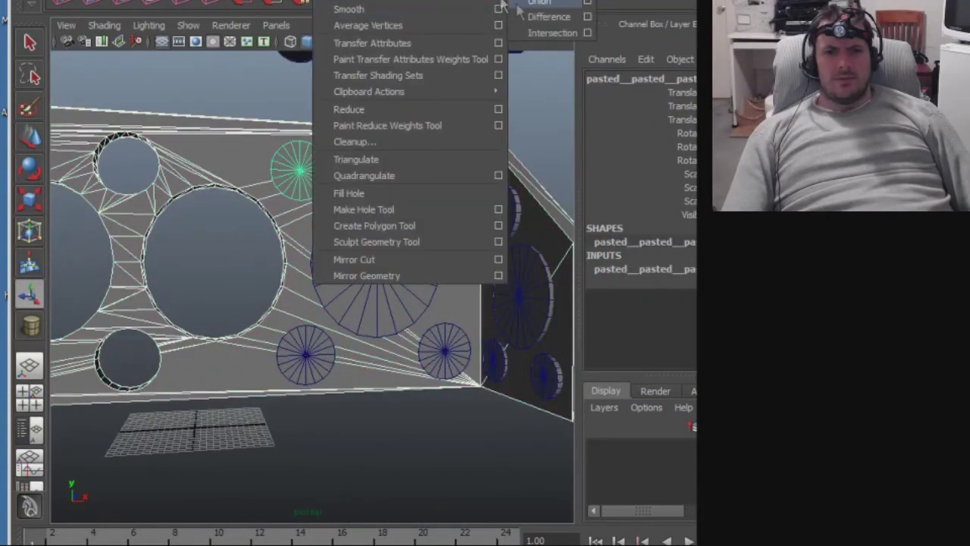
click(545, 17)
Subtract the small upper cylinder nearest the main plate's positive-X end from the bracket with a Boolean Difference.
shift+click(439, 176)
click(333, 0)
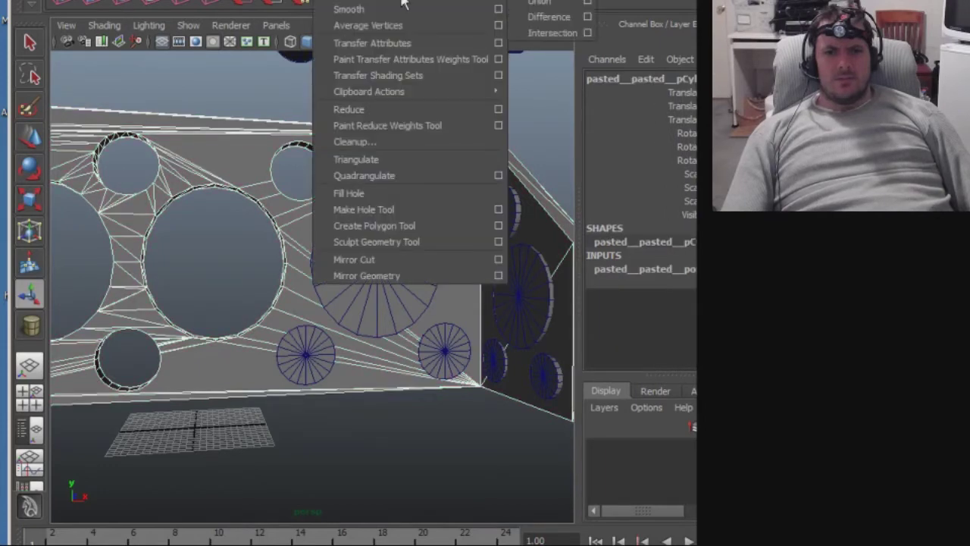
mouse_move(469, 3)
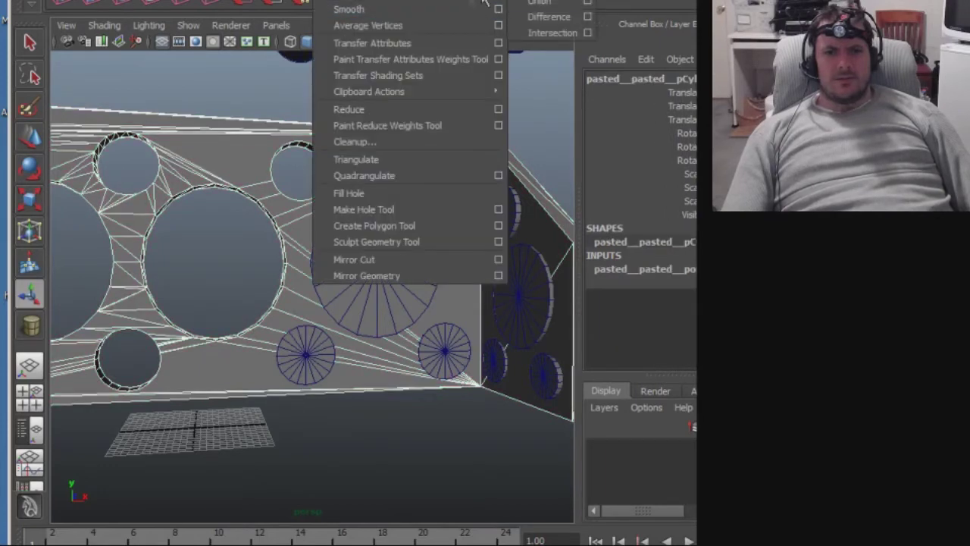
click(539, 17)
Cut the third large round hole through the main plate by subtracting its large cylinder with a Boolean Difference.
shift+click(407, 250)
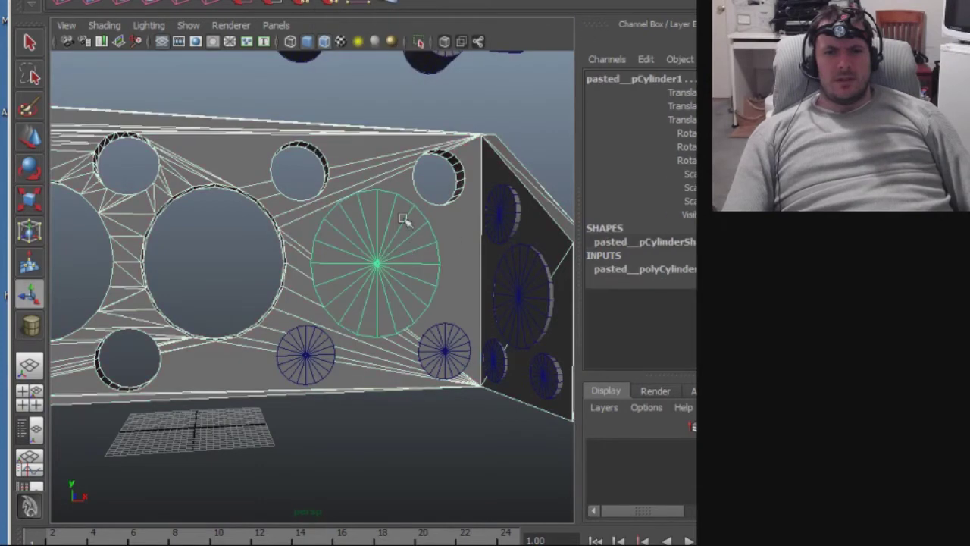
click(333, 1)
mouse_move(470, 4)
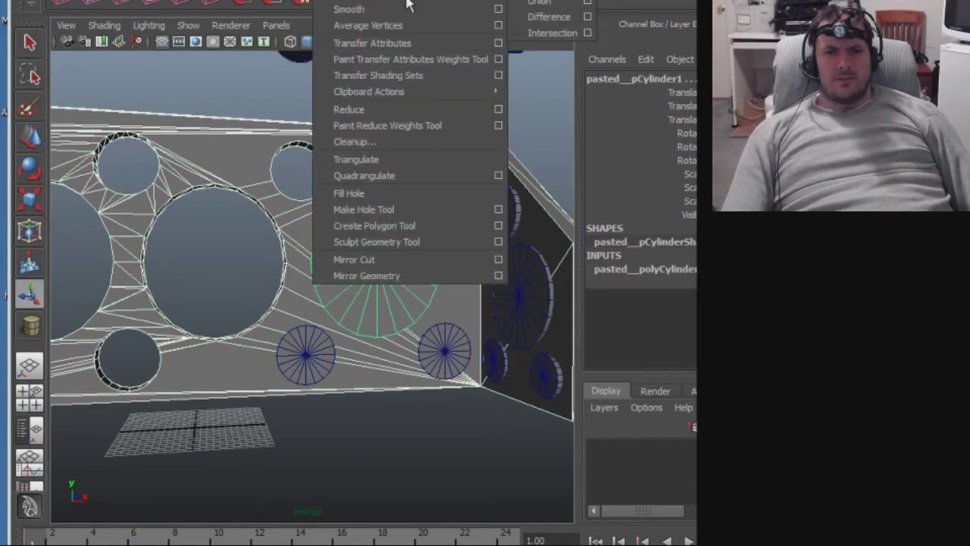
click(534, 16)
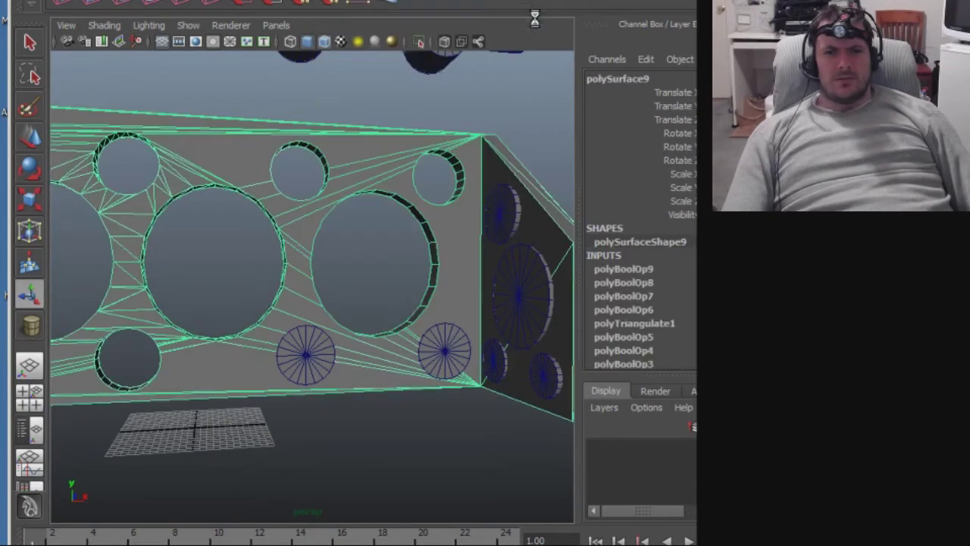
Subtract the small lower cylinder nearest the main plate's positive-X end from the bracket with a Boolean Difference.
shift+click(455, 335)
click(333, 0)
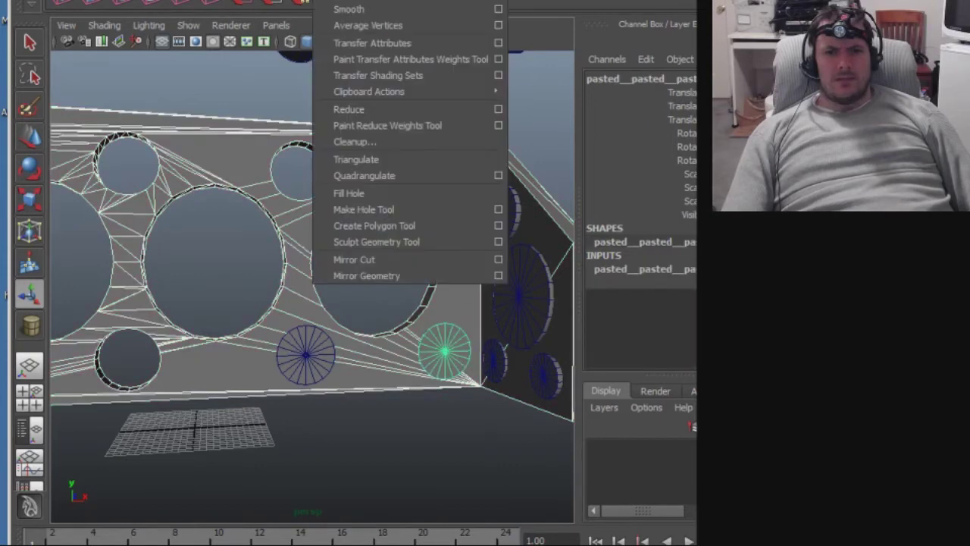
mouse_move(402, 5)
click(532, 17)
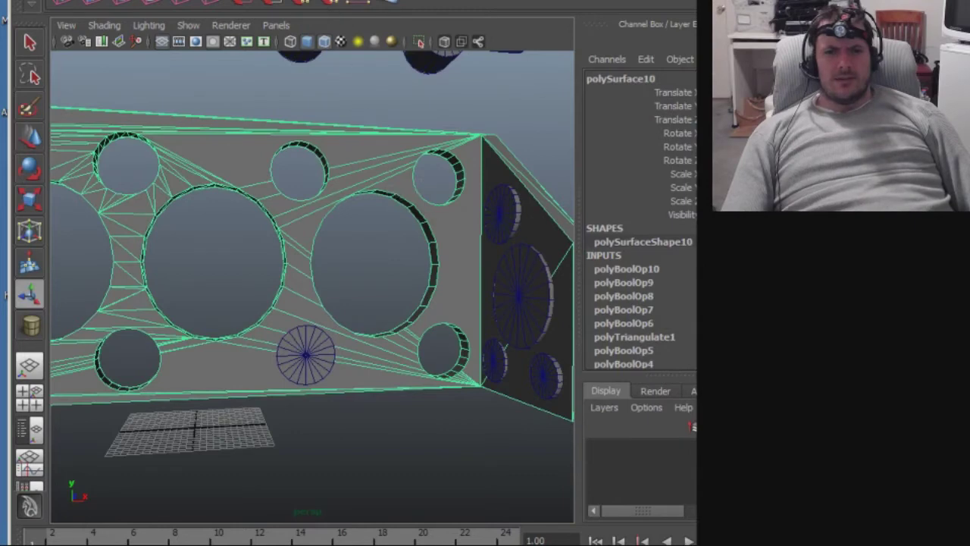
Triangulate the bracket mesh again around the holes cut in the main plate.
click(334, 1)
mouse_move(379, 92)
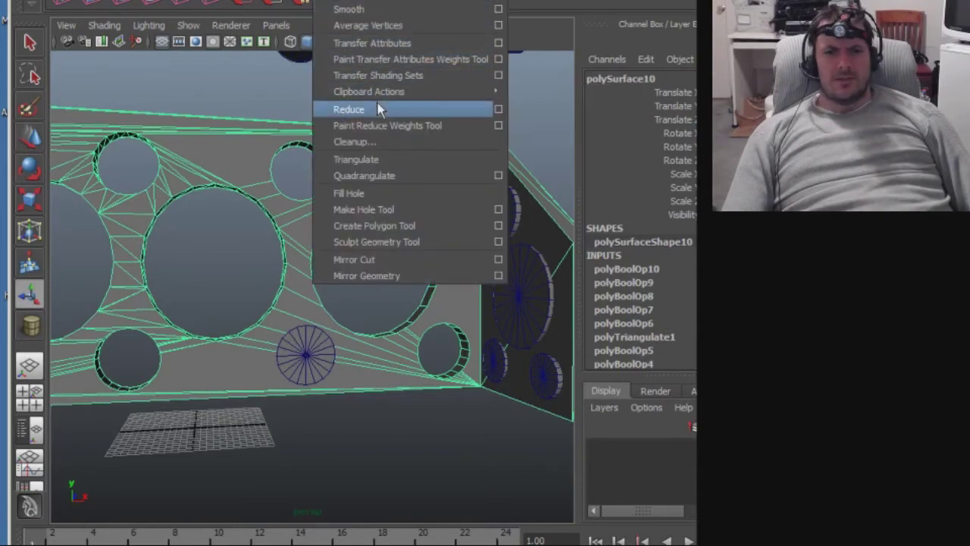
click(378, 159)
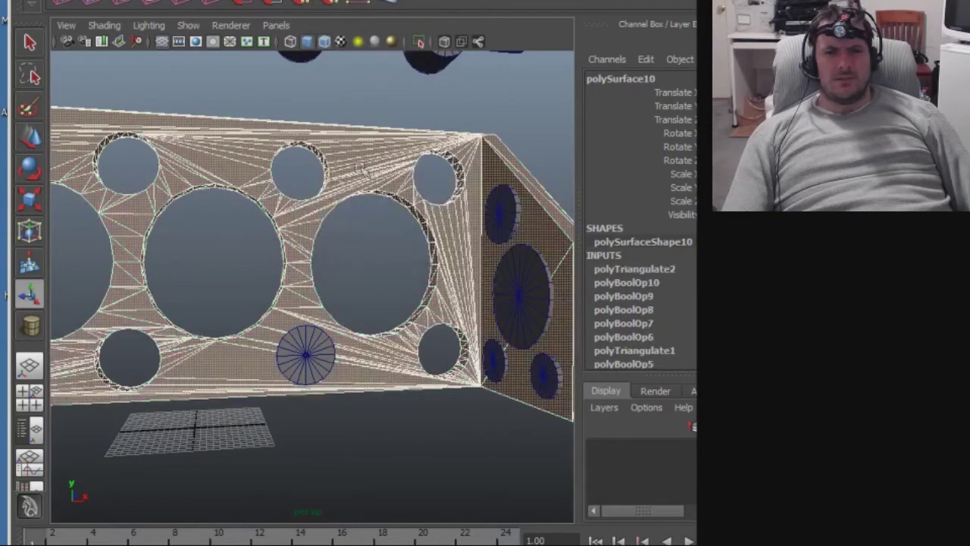
Cut the main plate's remaining small lower hole by subtracting its cylinder from the bracket with a Boolean Difference.
alt+drag(235, 195, 273, 250)
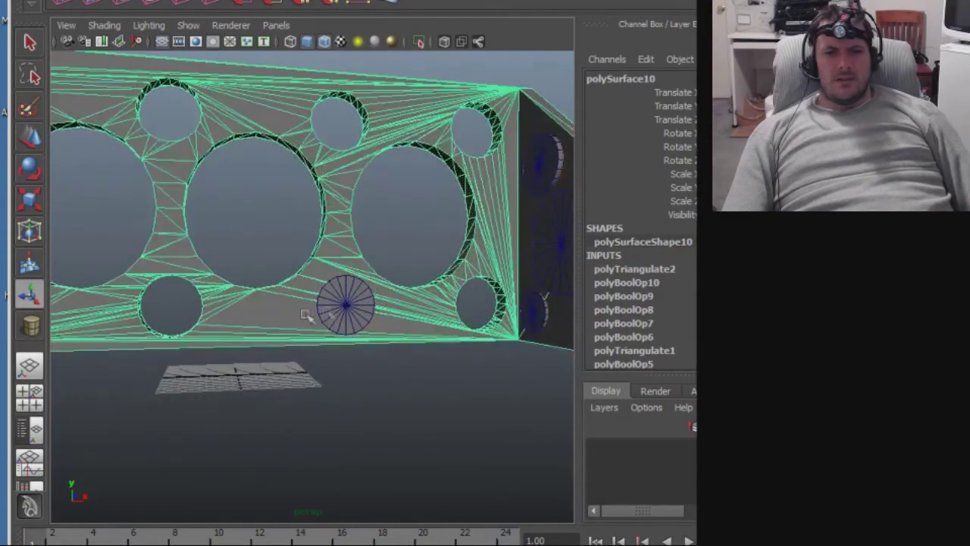
click(347, 307)
click(333, 2)
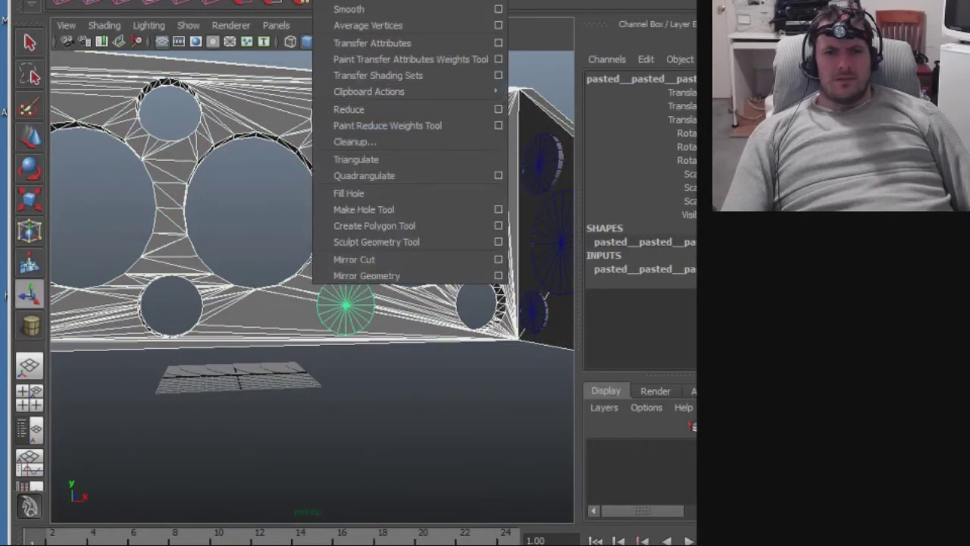
mouse_move(489, 4)
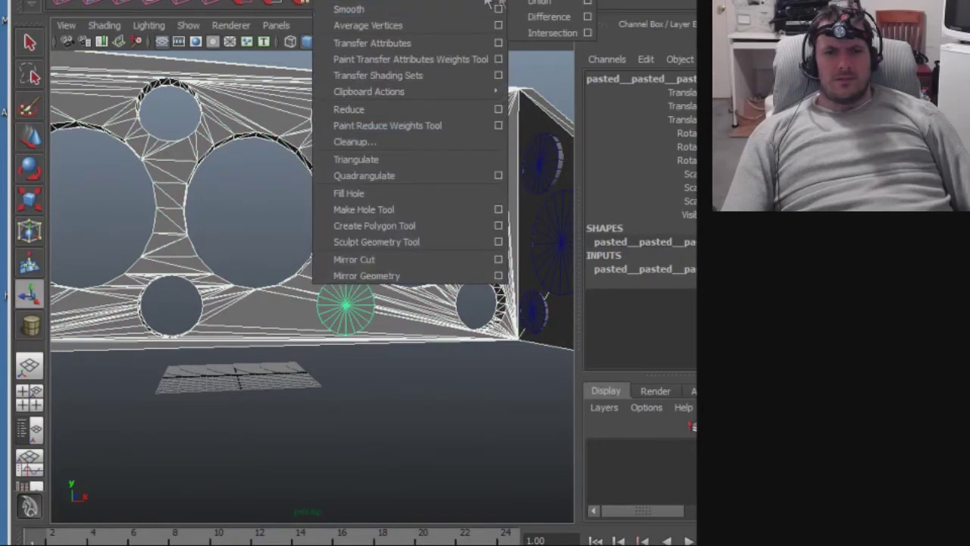
click(543, 23)
Subtract the small upper cylinder in the positive-X side flange from the bracket with a Boolean Difference.
alt+drag(485, 121, 500, 184)
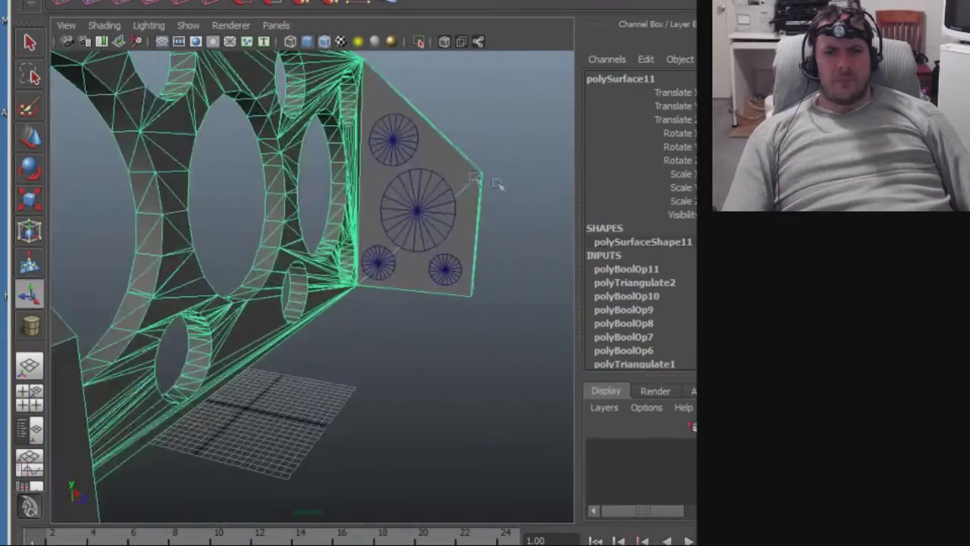
click(409, 143)
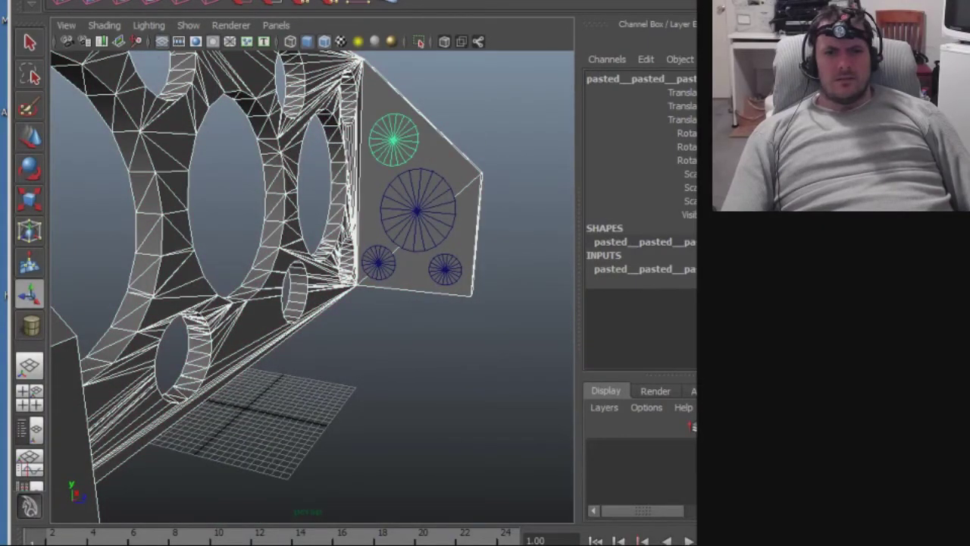
click(334, 0)
mouse_move(410, 0)
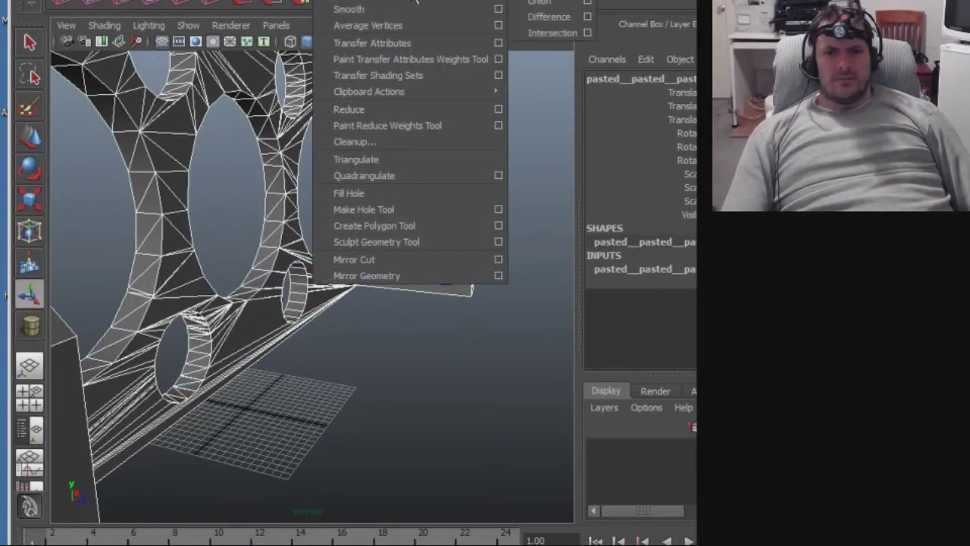
click(545, 17)
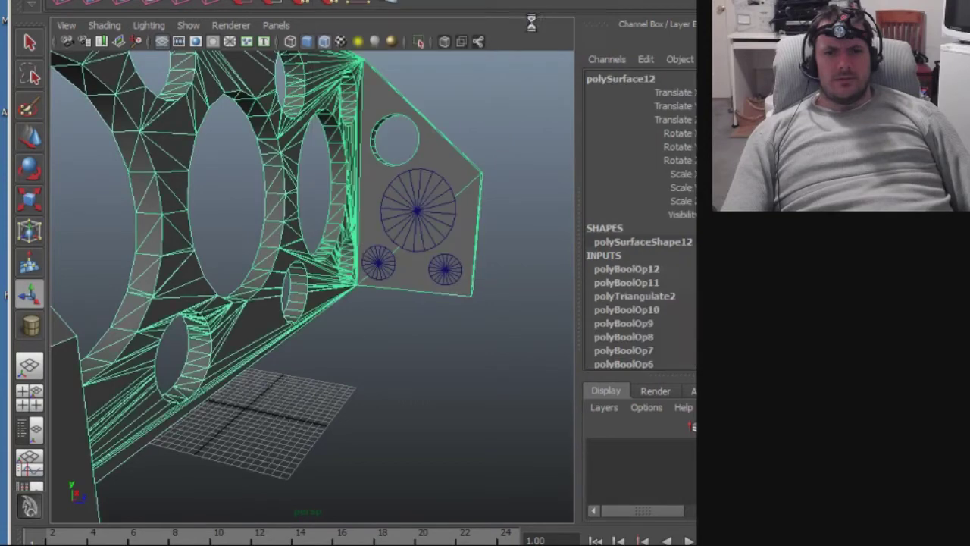
Cut the large round hole in the positive-X side flange by subtracting its cylinder with a Boolean Difference.
click(432, 182)
click(333, 2)
mouse_move(407, 3)
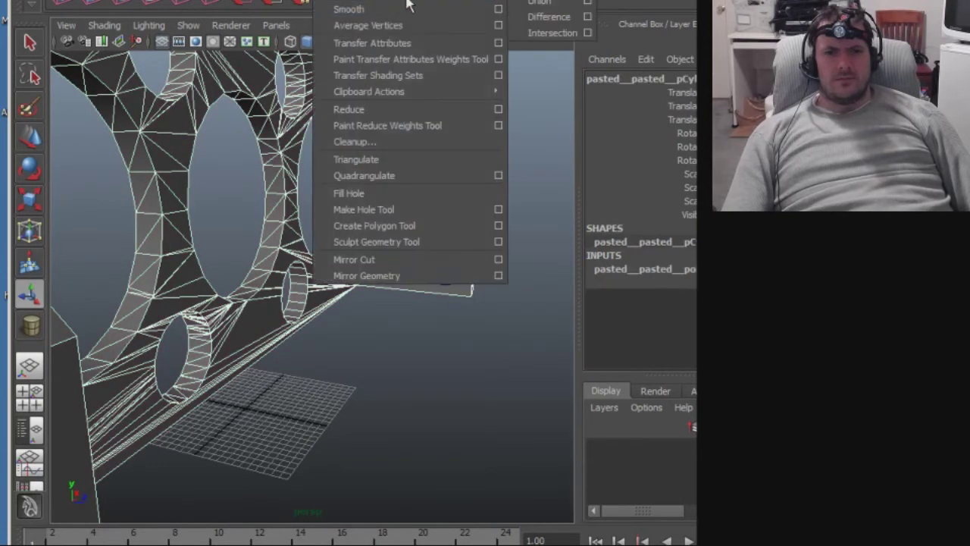
click(544, 14)
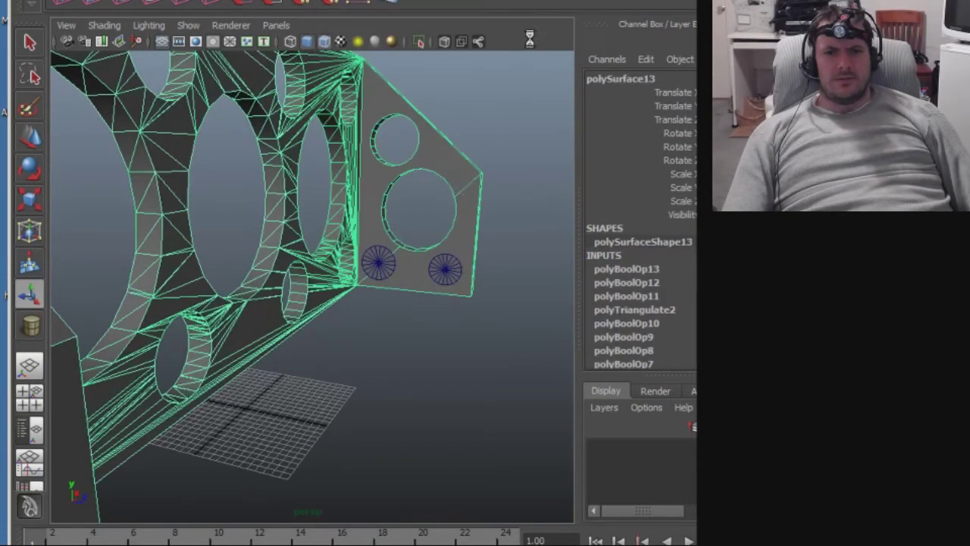
Subtract the small lower cylinder near the positive-X flange's free edge from the bracket with a Boolean Difference.
click(445, 269)
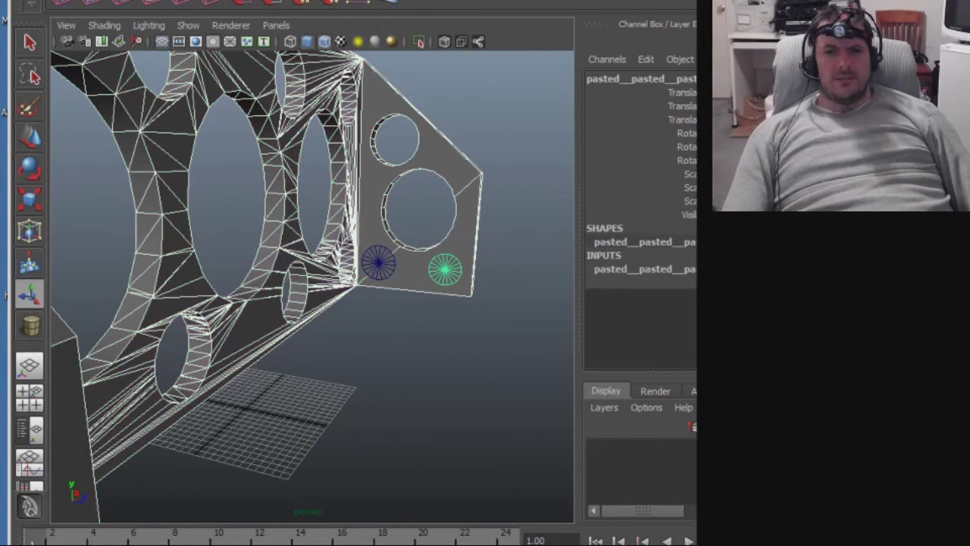
click(334, 2)
mouse_move(407, 3)
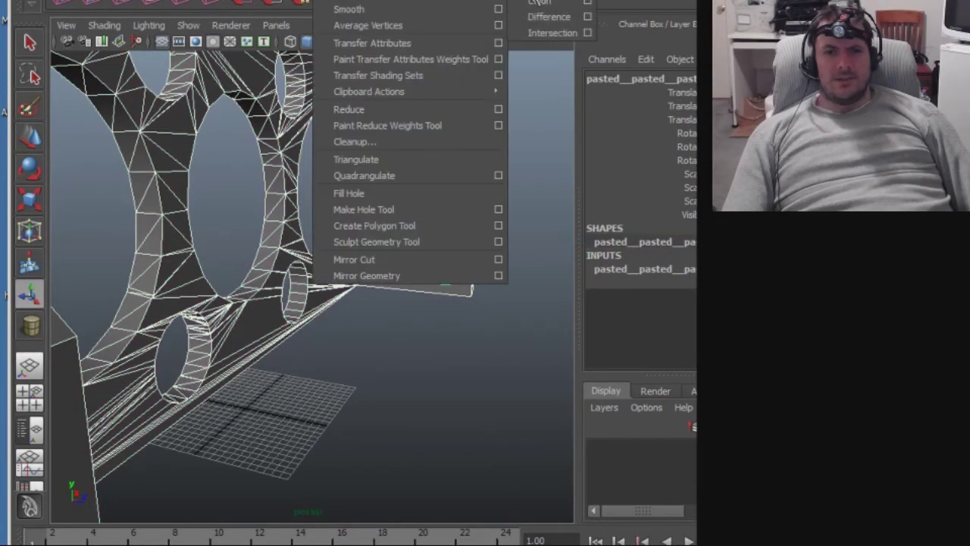
click(545, 16)
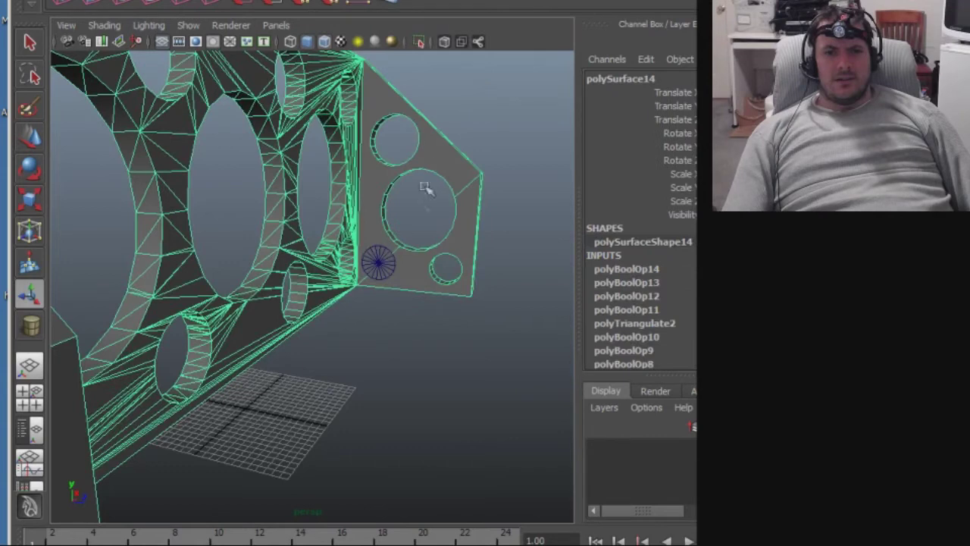
Subtract the positive-X flange's small lower cylinder nearest the main plate from the bracket with a Boolean Difference.
click(374, 253)
click(334, 1)
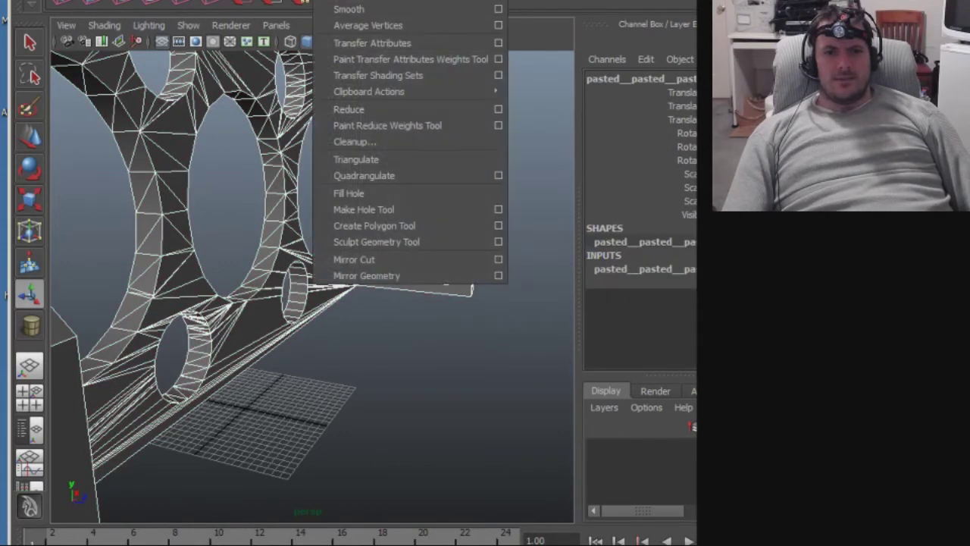
mouse_move(407, 2)
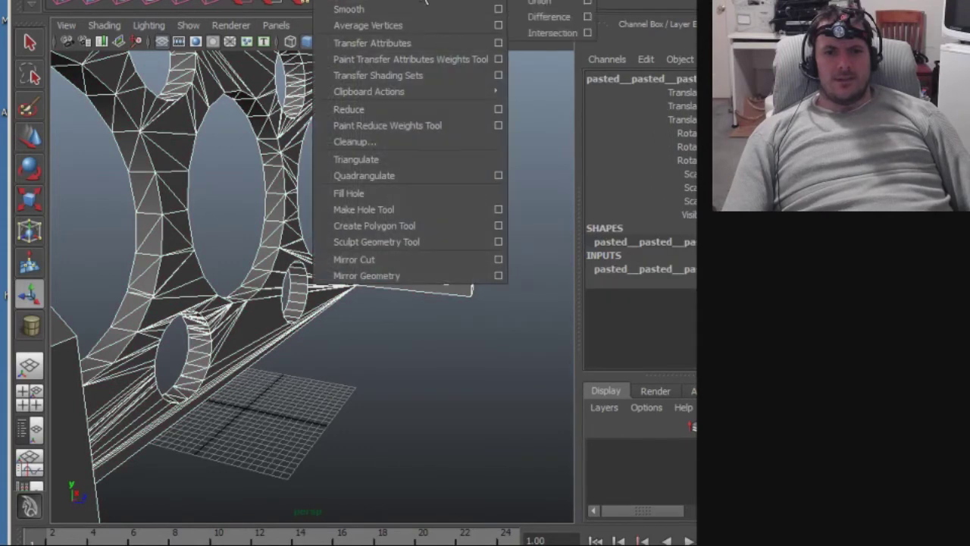
click(545, 15)
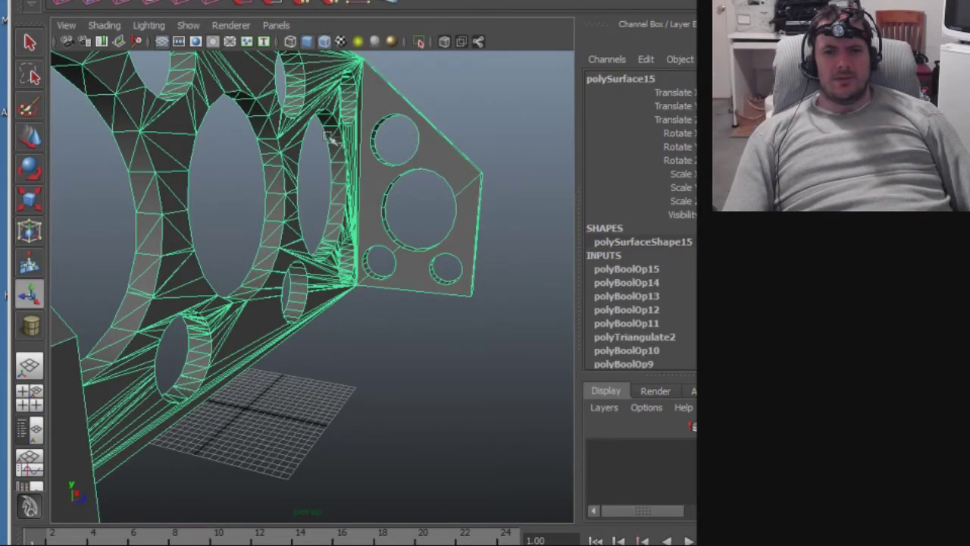
Subtract the small upper cylinder in the negative-X side flange from the bracket with a Boolean Difference.
alt+drag(518, 95, 462, 160)
alt+drag(343, 144, 332, 212)
click(258, 202)
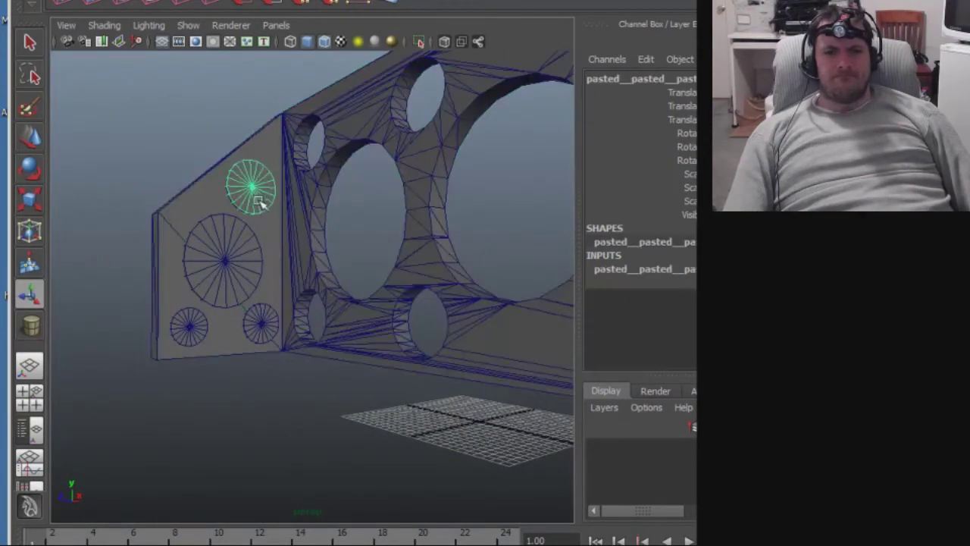
click(218, 200)
shift+click(242, 188)
click(329, 3)
mouse_move(403, 6)
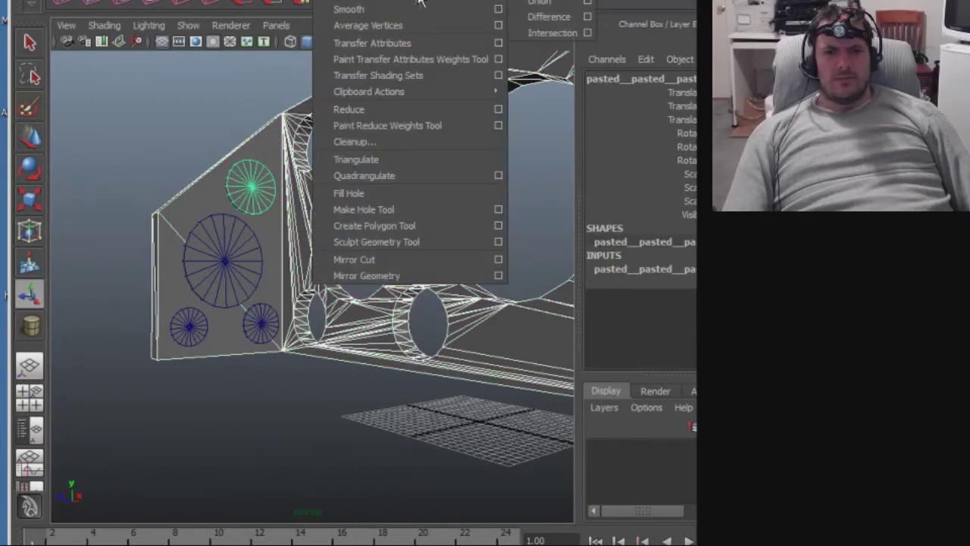
click(548, 17)
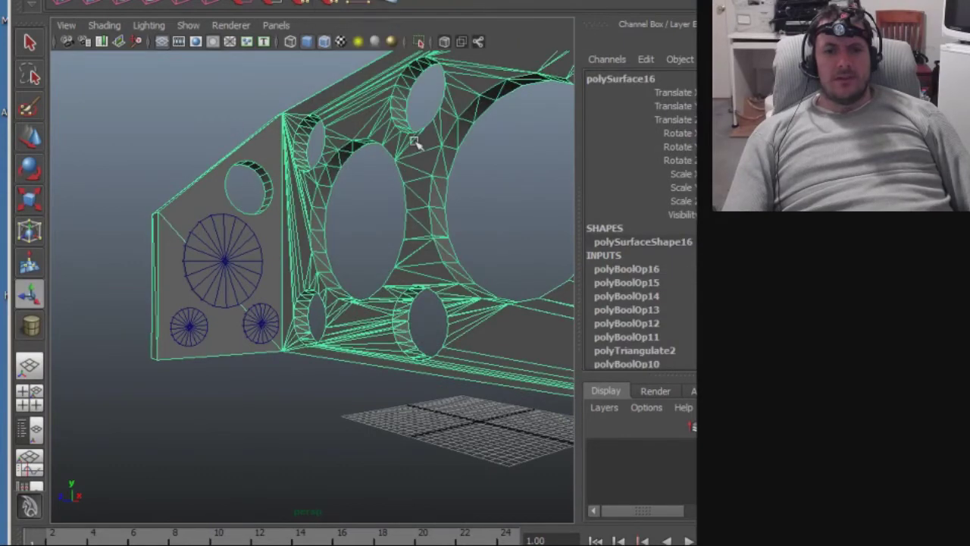
Cut the large round hole in the negative-X side flange by subtracting its cylinder with a Boolean Difference.
shift+click(216, 253)
click(333, 1)
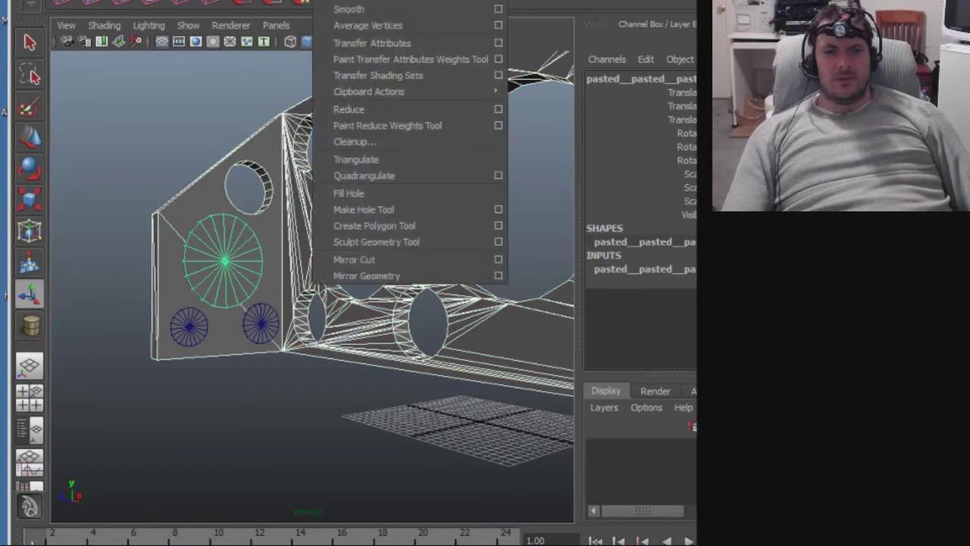
mouse_move(500, 3)
click(545, 15)
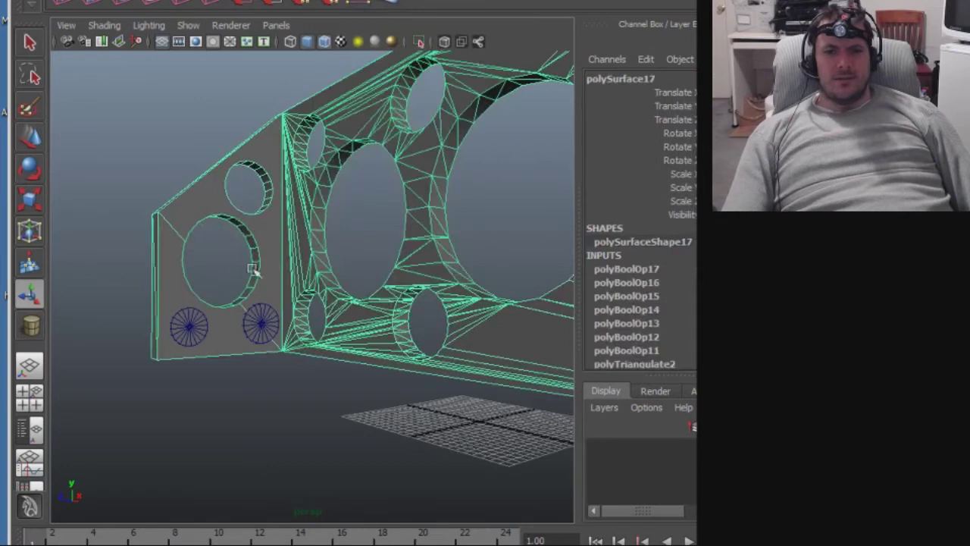
Subtract the negative-X flange's small lower cylinder nearest the main plate from the bracket with a Boolean Difference.
shift+click(265, 326)
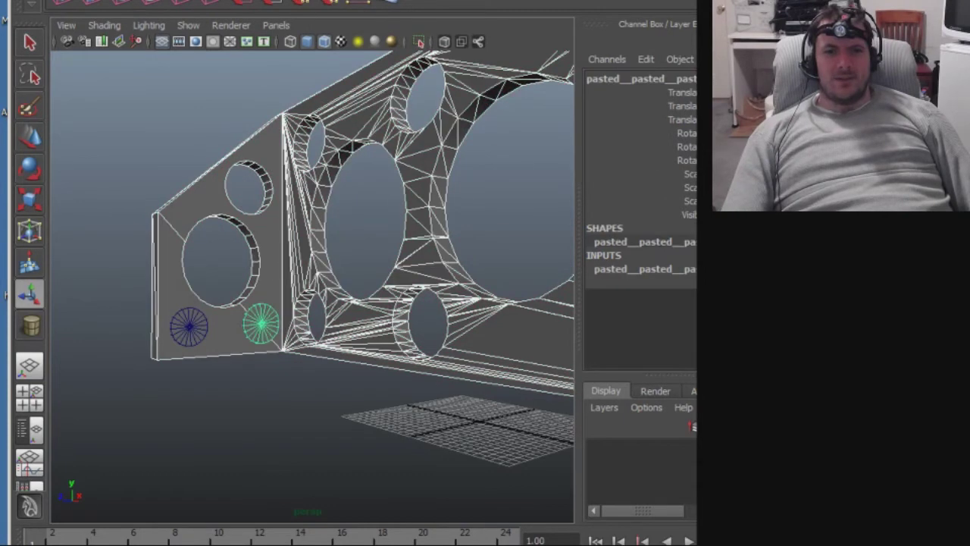
click(326, 0)
mouse_move(497, 1)
click(532, 17)
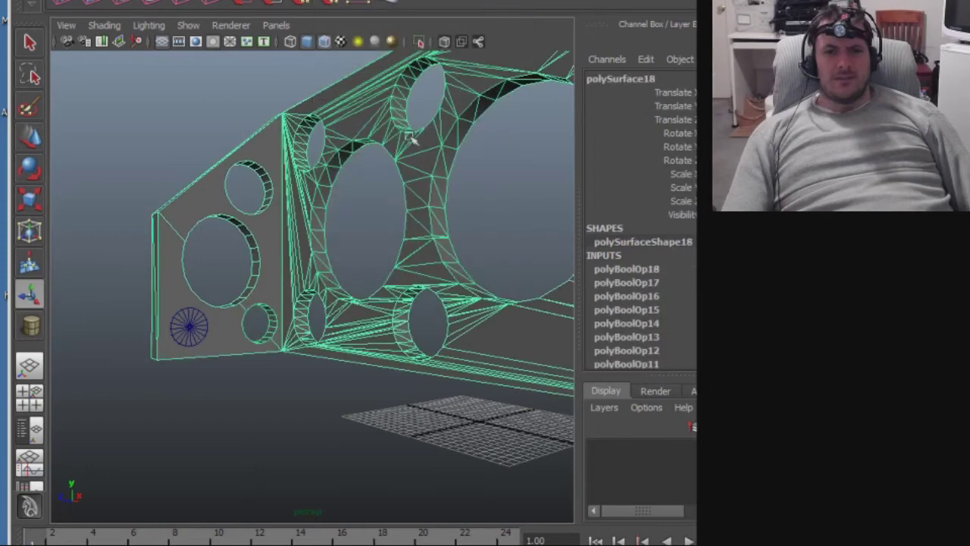
Subtract the small lower cylinder near the negative-X flange's free edge from the bracket with a Boolean Difference.
shift+click(186, 330)
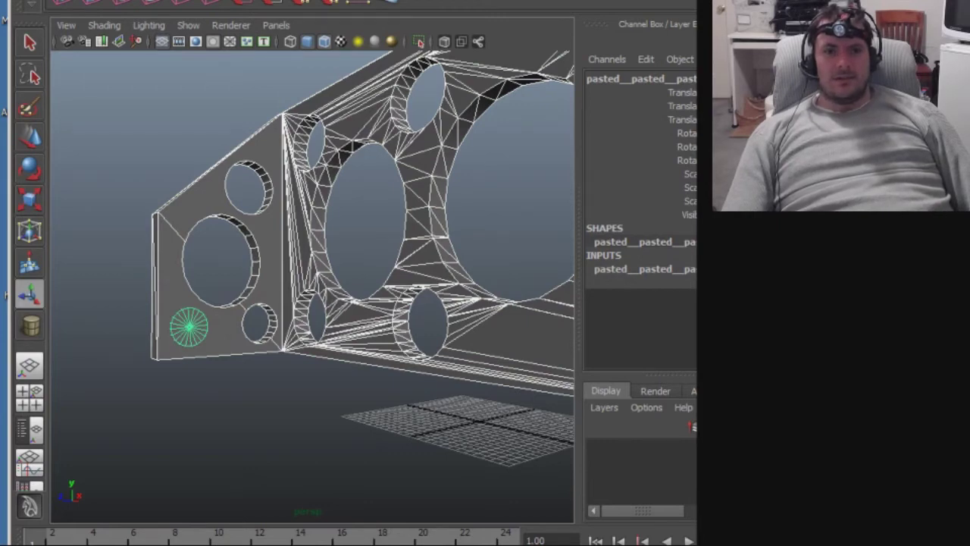
click(133, 244)
click(178, 272)
shift+click(183, 326)
click(377, 1)
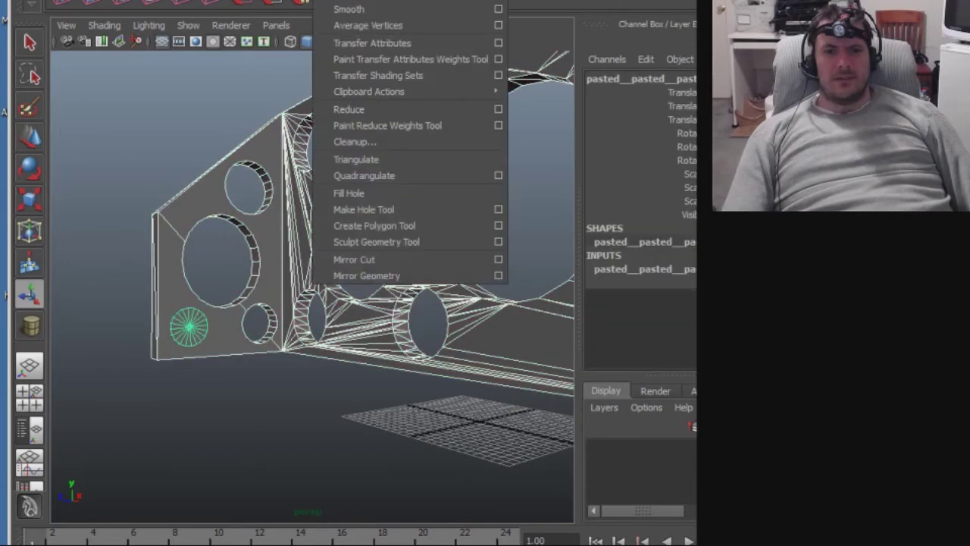
mouse_move(376, 3)
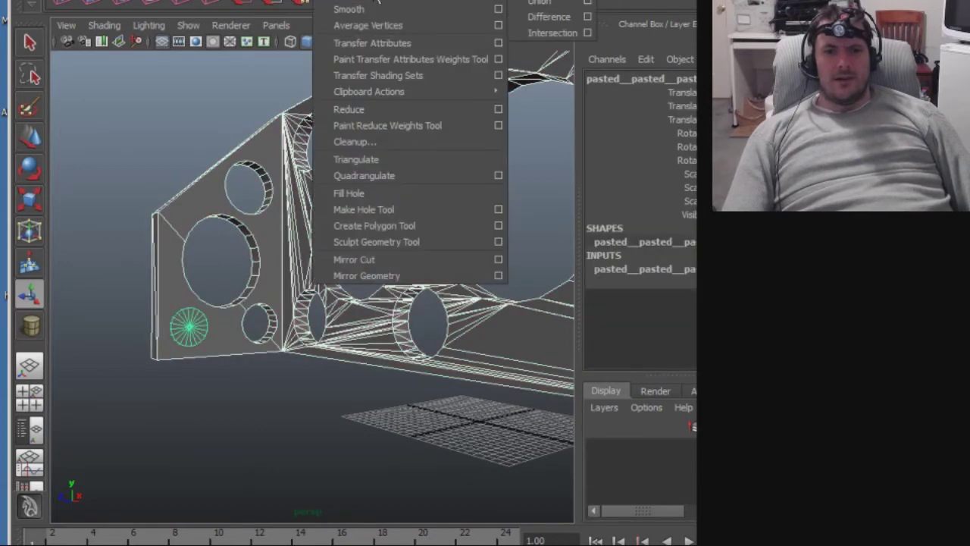
click(549, 18)
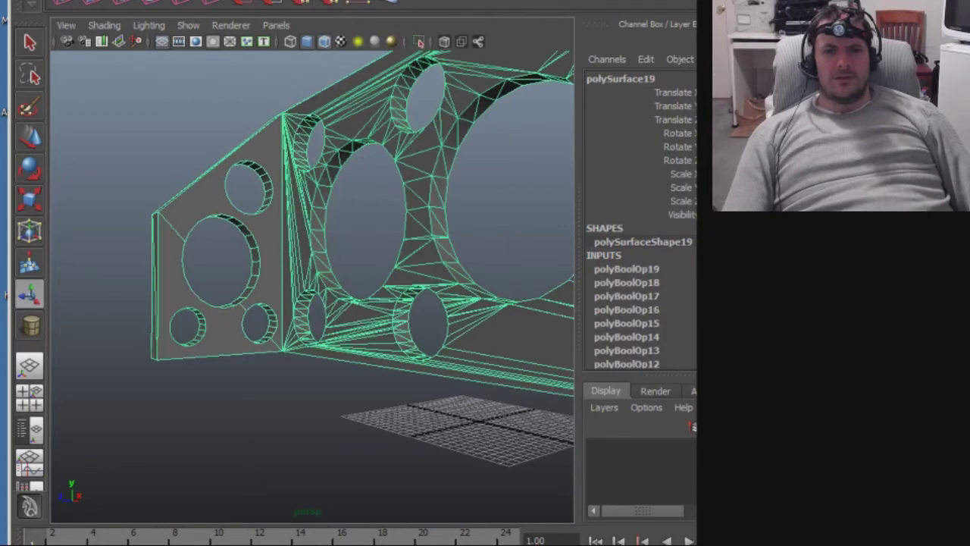
Triangulate the bracket mesh with all its holes cut, and clear the selection.
click(334, 1)
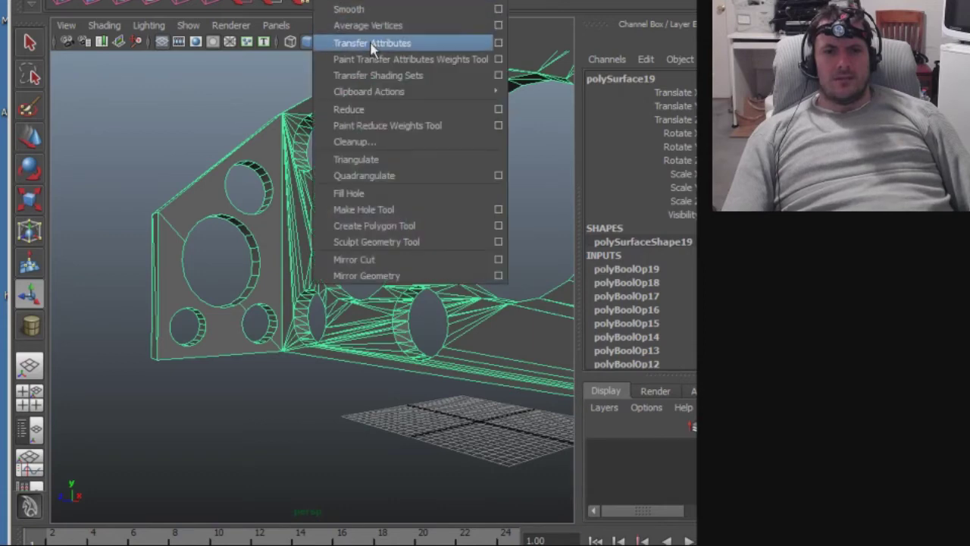
click(373, 159)
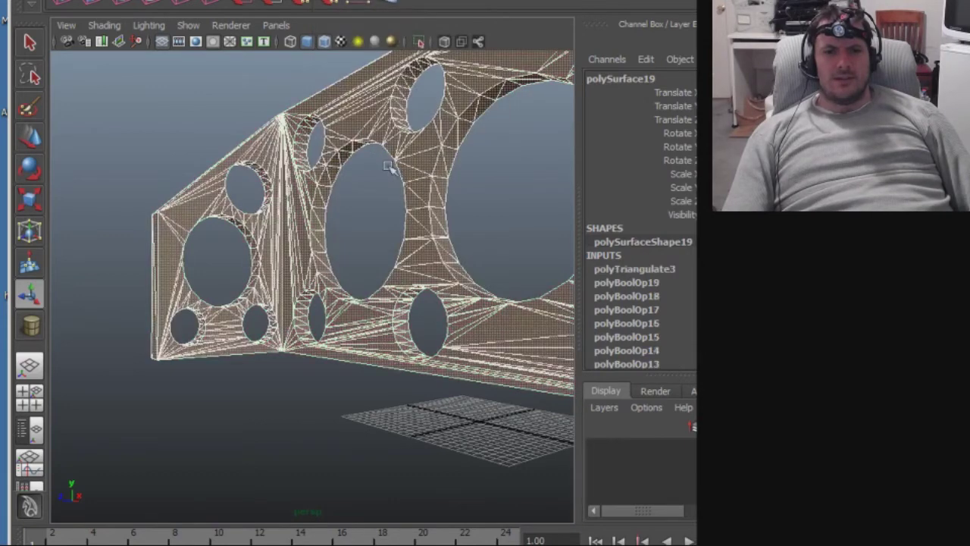
scroll(488, 186, down, 5)
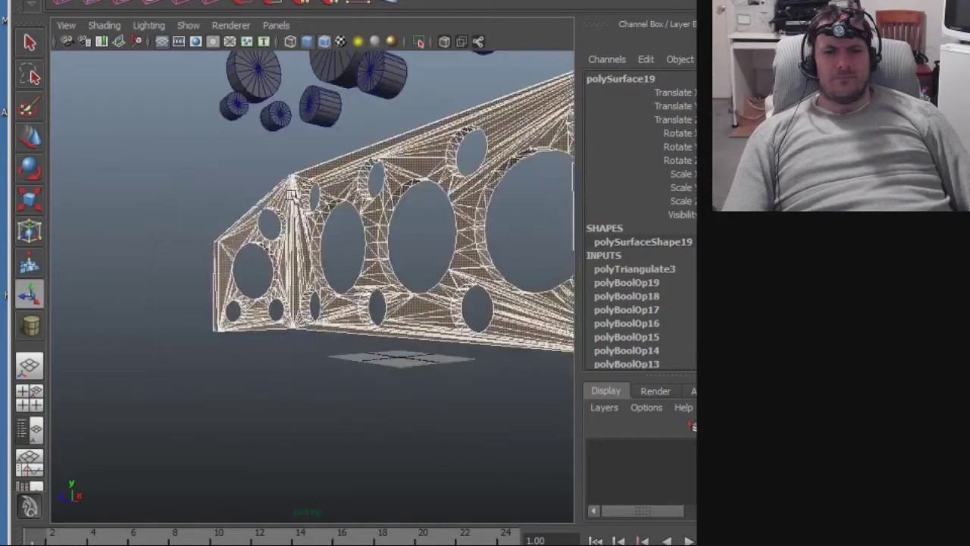
alt+drag(292, 195, 300, 269)
click(379, 217)
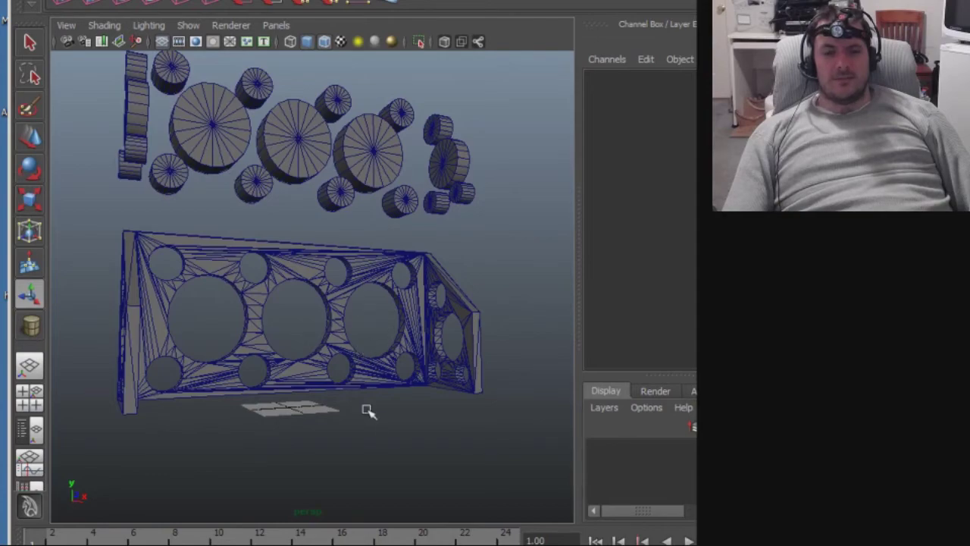
mouse_move(368, 410)
alt+mouse_down()
mouse_move(156, 407)
mouse_move(111, 422)
mouse_move(435, 437)
mouse_move(364, 398)
mouse_move(277, 425)
mouse_move(173, 418)
mouse_move(376, 425)
alt+mouse_up()
alt+right_drag(376, 425, 384, 386)
alt+drag(384, 388, 323, 385)
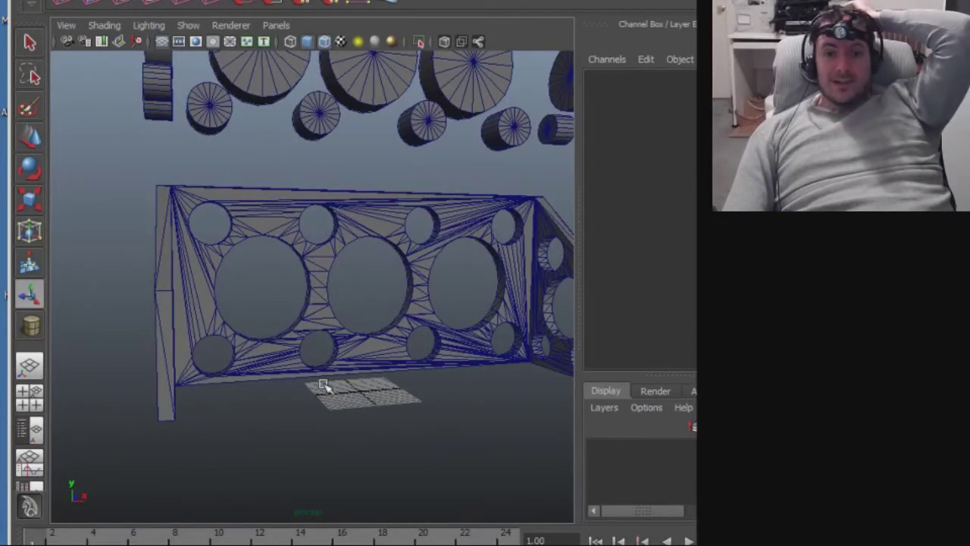
Inspect the bracket's cut holes in the main plate and both side flanges from several viewing angles.
alt+drag(409, 415, 485, 424)
alt+drag(278, 399, 432, 411)
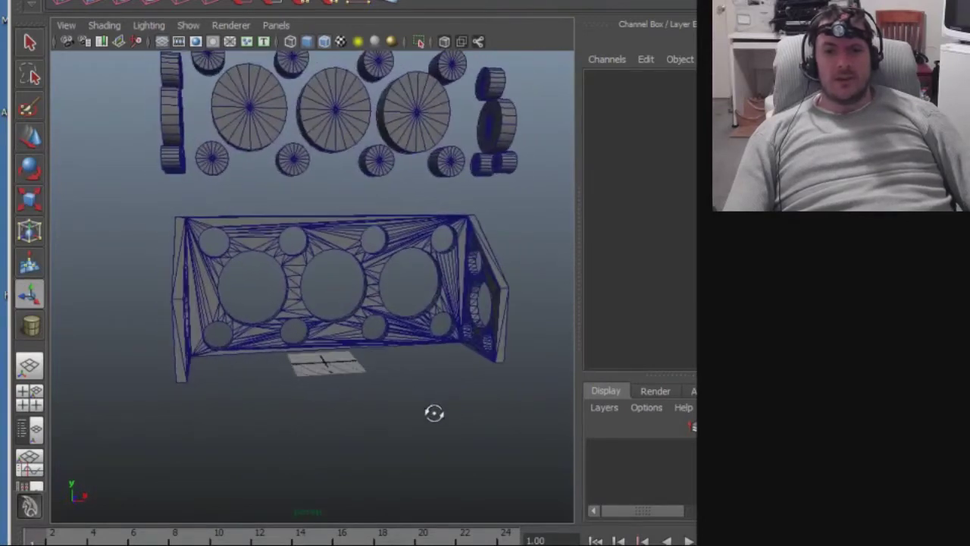
alt+middle_drag(432, 411, 405, 418)
alt+drag(404, 417, 374, 410)
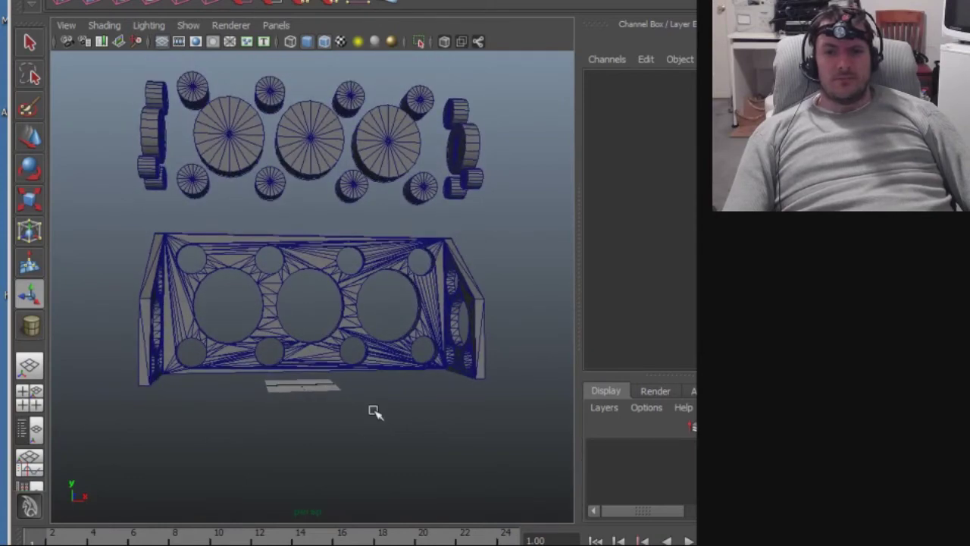
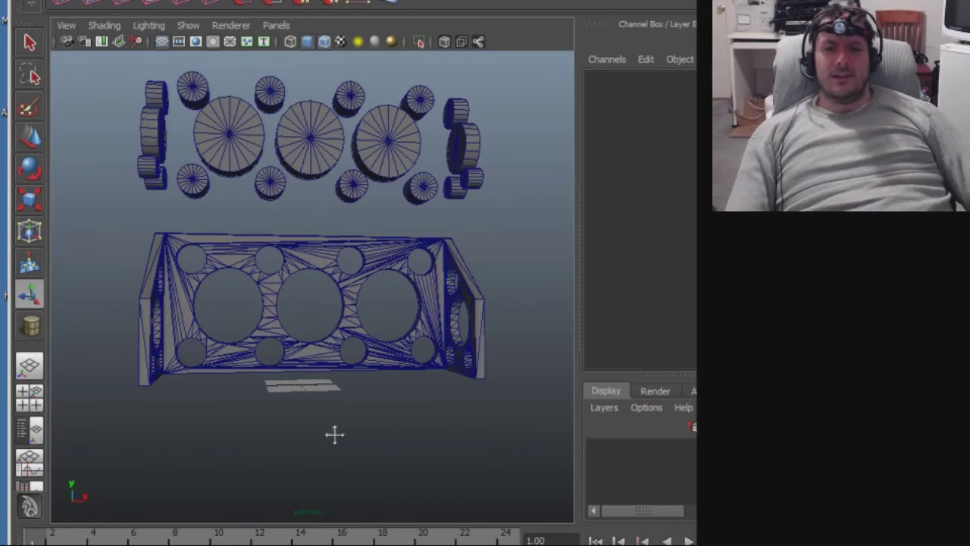
alt+middle_drag(334, 433, 381, 417)
alt+drag(382, 418, 412, 429)
alt+middle_drag(442, 403, 430, 425)
alt+drag(429, 425, 377, 414)
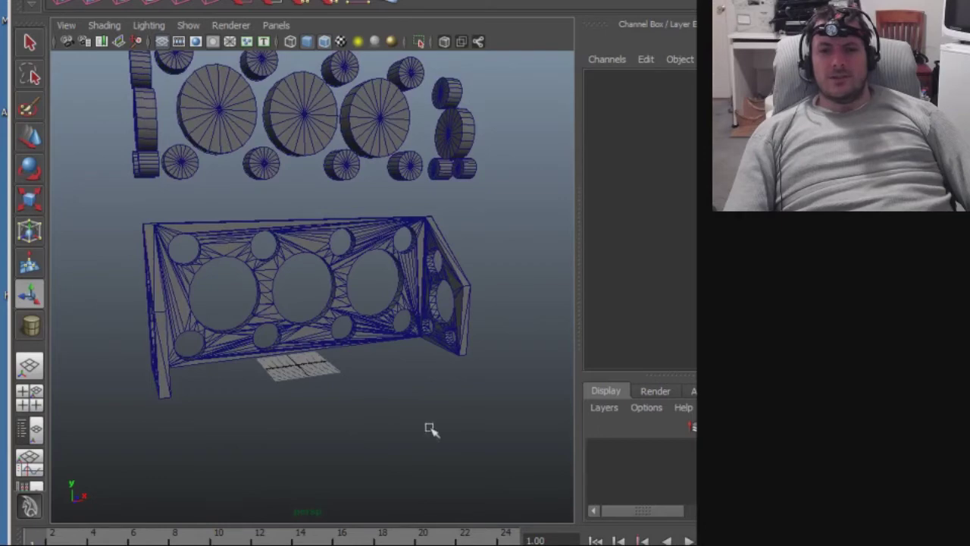
alt+drag(381, 433, 401, 422)
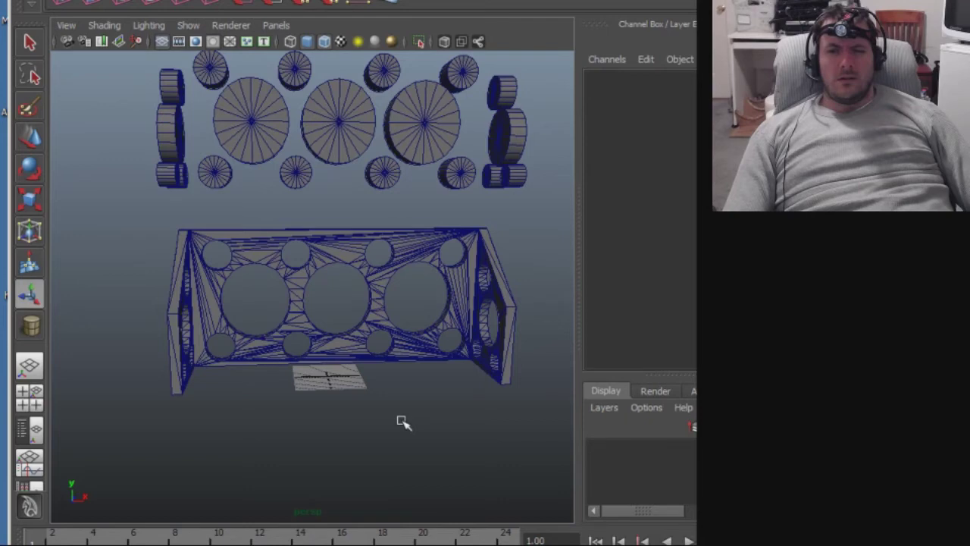
mouse_move(355, 424)
alt+mouse_down()
mouse_move(361, 405)
mouse_move(349, 409)
alt+mouse_up()
Select the bracket mesh and set up an Export Selection with STL_DCE as the file type.
click(318, 316)
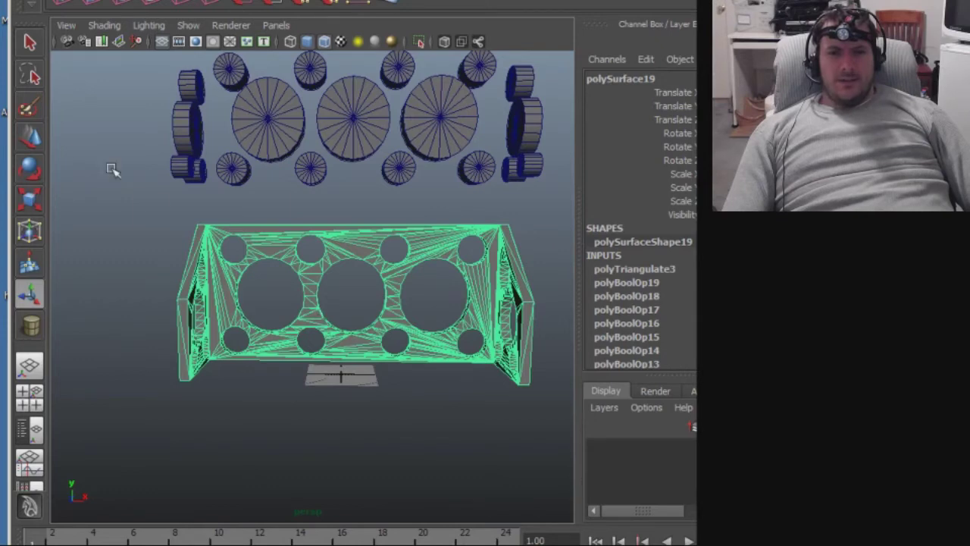
click(23, 1)
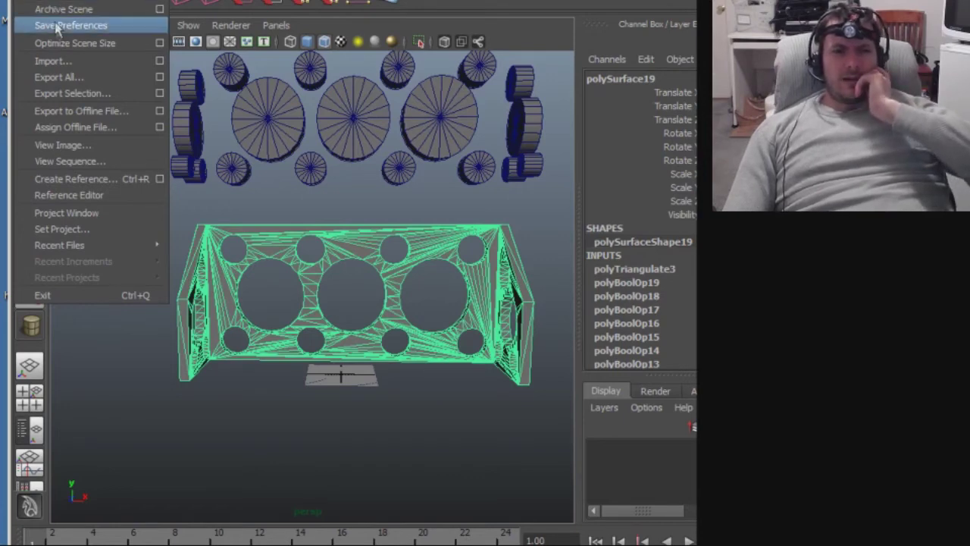
click(72, 93)
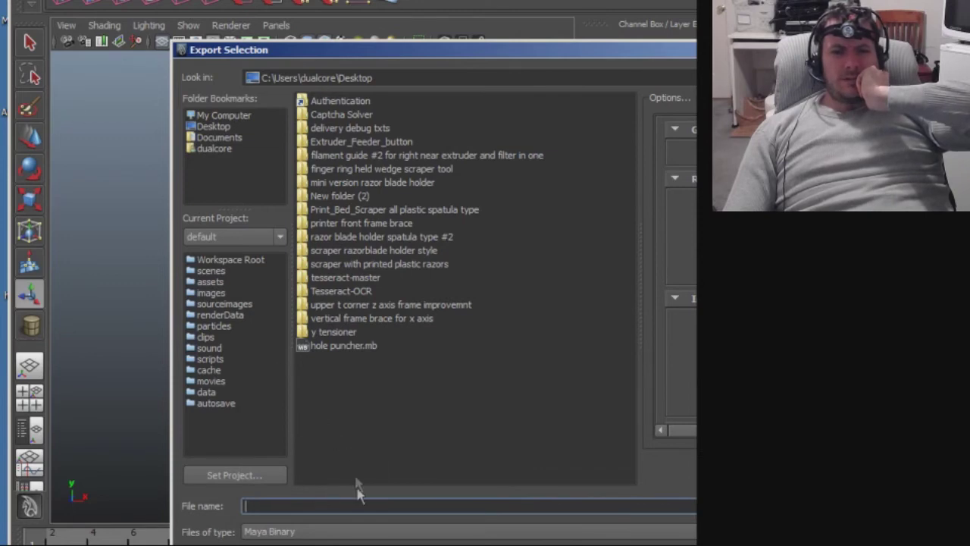
click(341, 533)
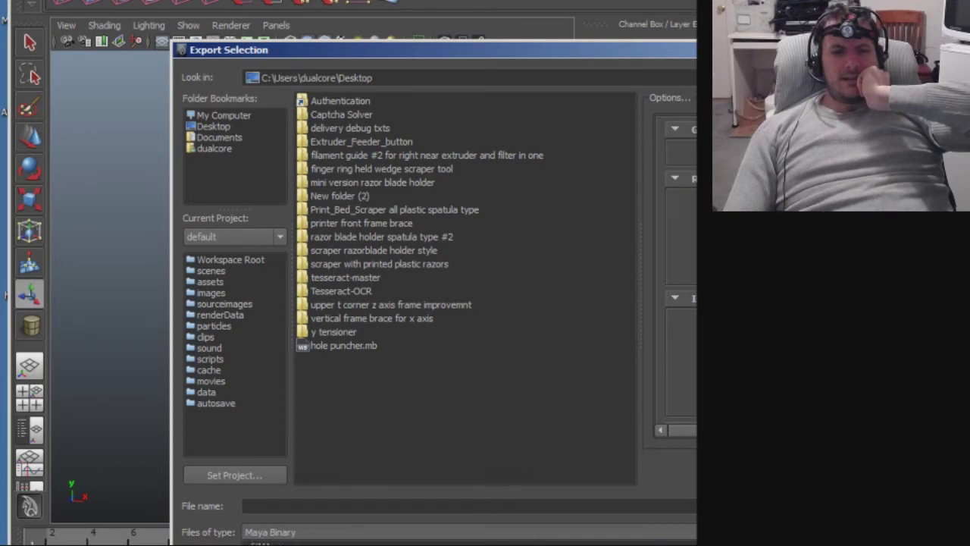
click(319, 530)
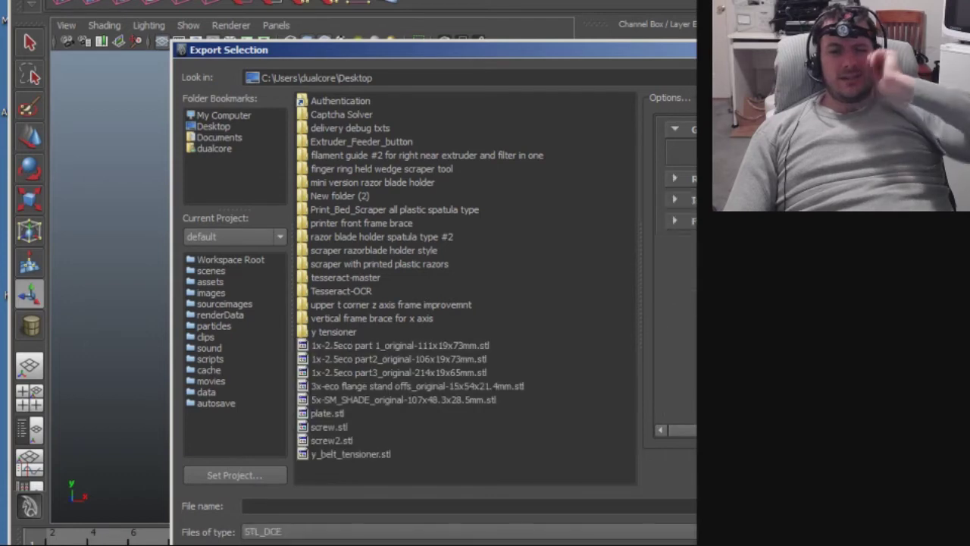
Try to export the selected bracket to the Desktop under the file name "5x bracket thing".
click(329, 507)
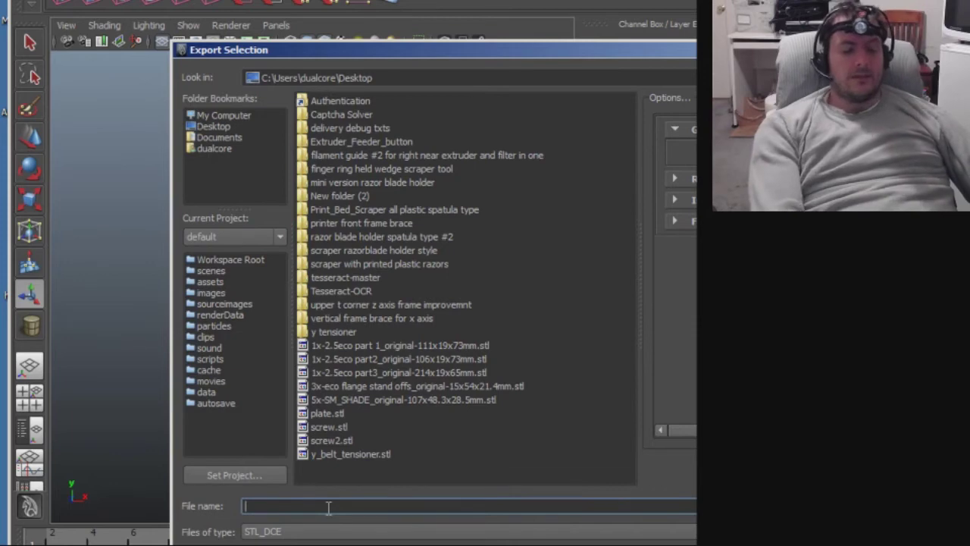
text(brac)
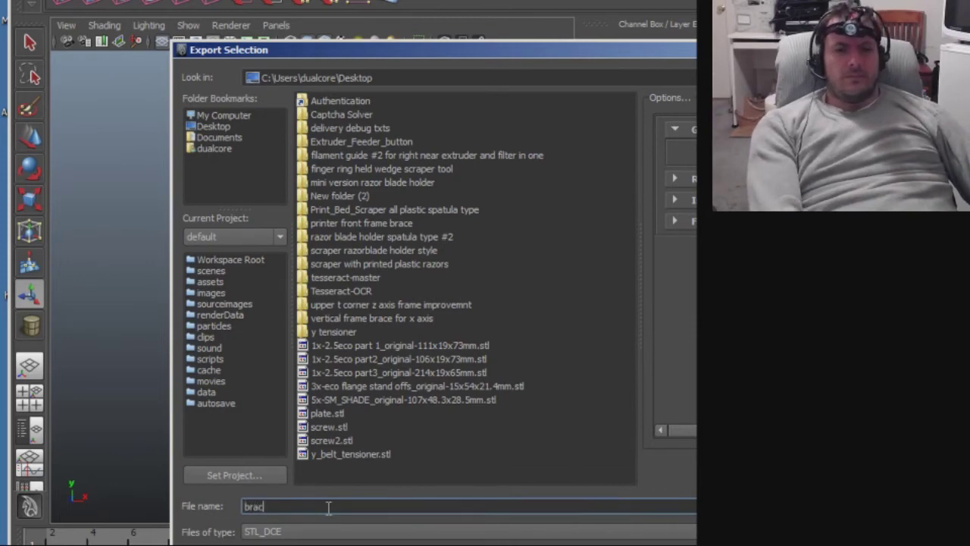
text(ket)
key(Home)
text(5x)
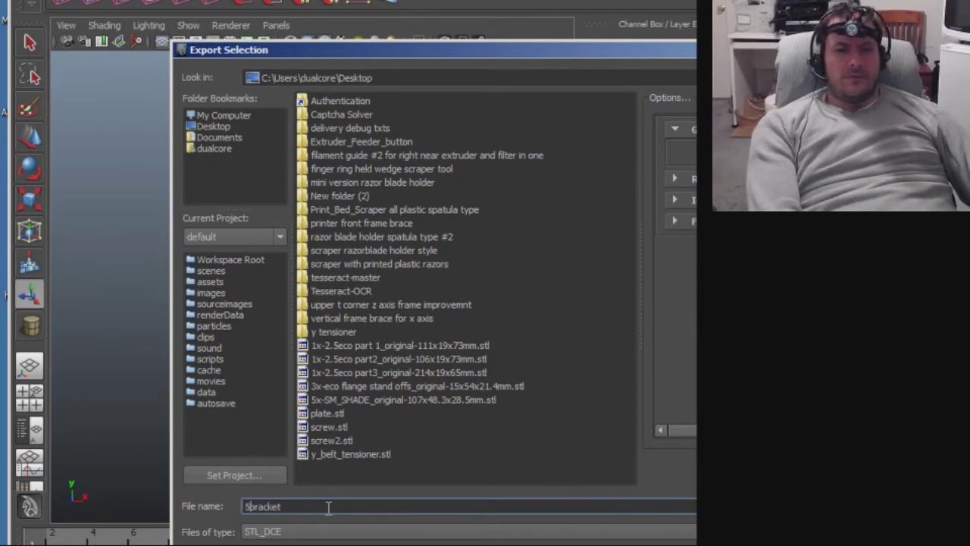
text( bracket)
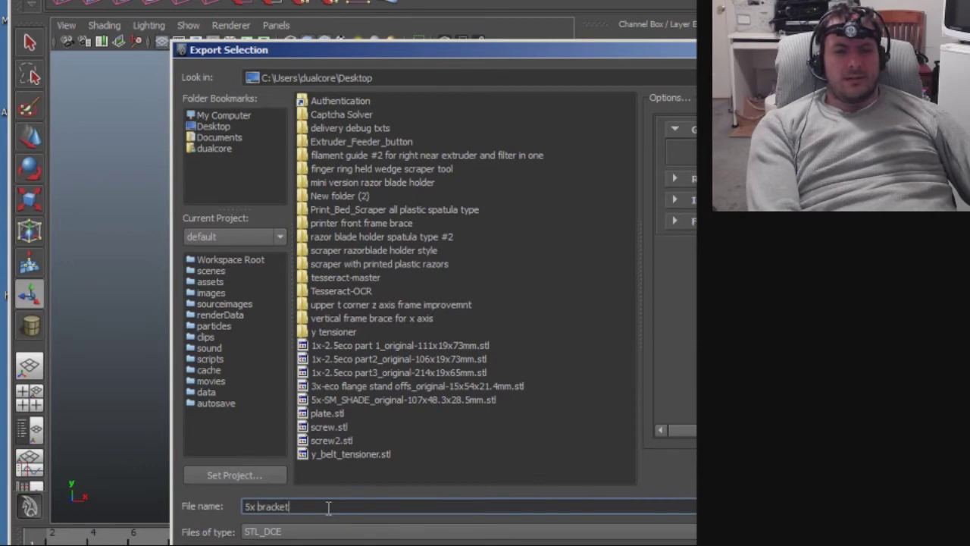
text( thing)
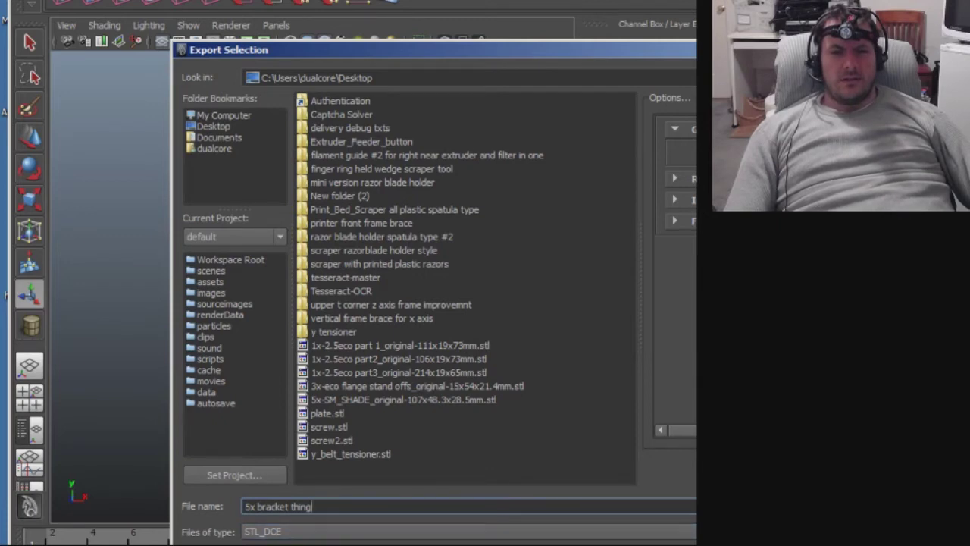
key(Return)
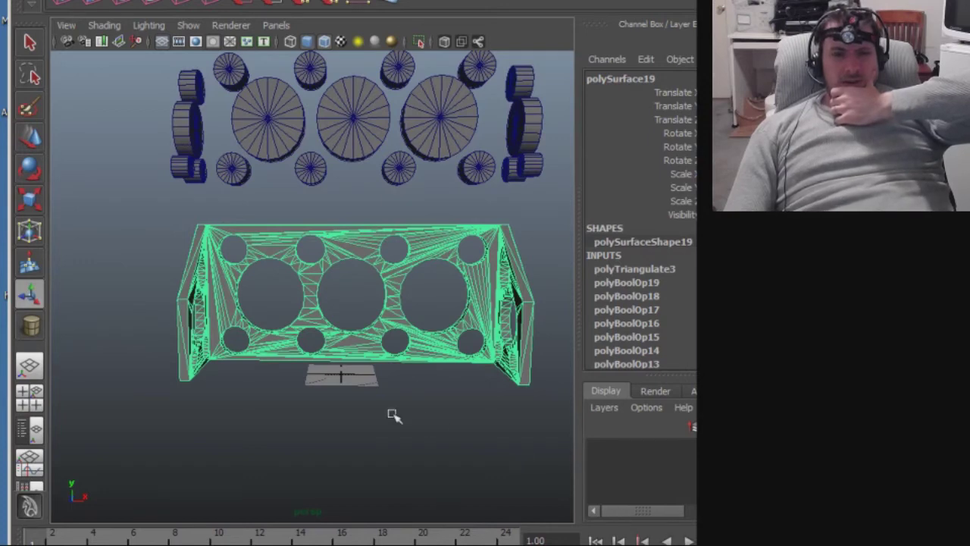
Reopen Export Selection for the bracket and check the available export file types and options.
click(23, 1)
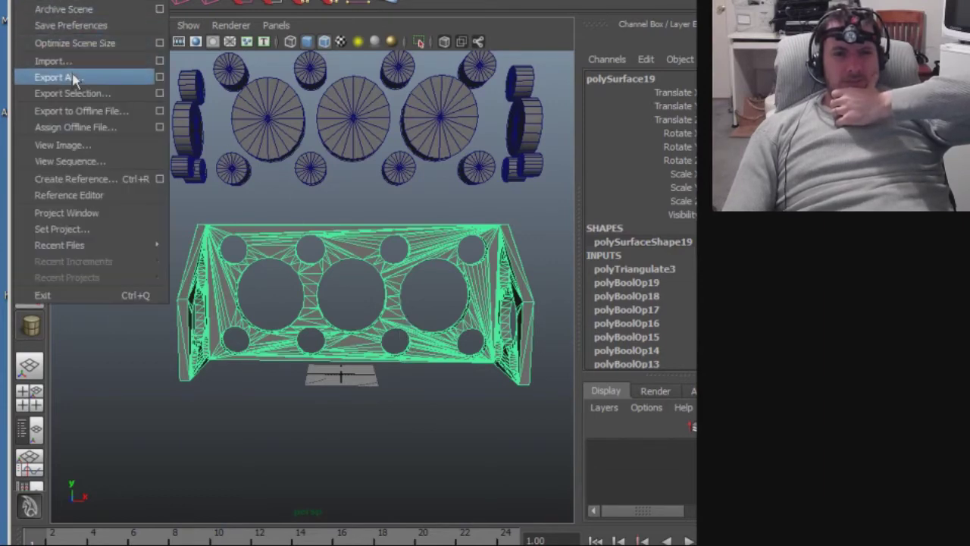
click(72, 93)
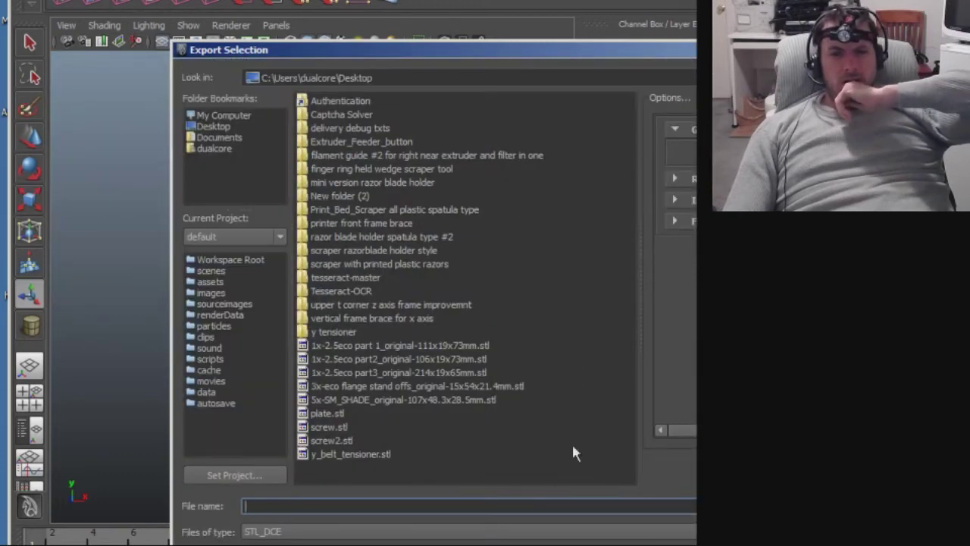
click(445, 537)
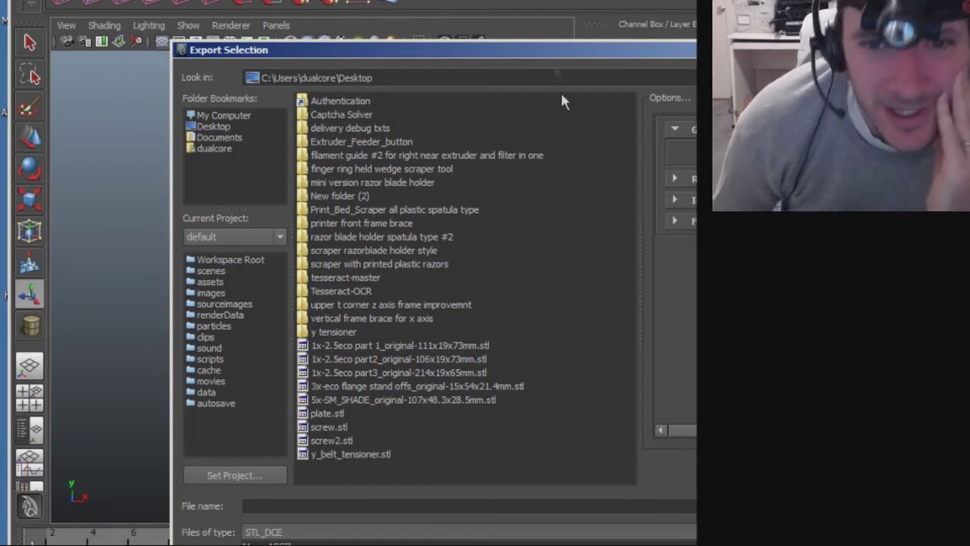
drag(459, 51, 324, 29)
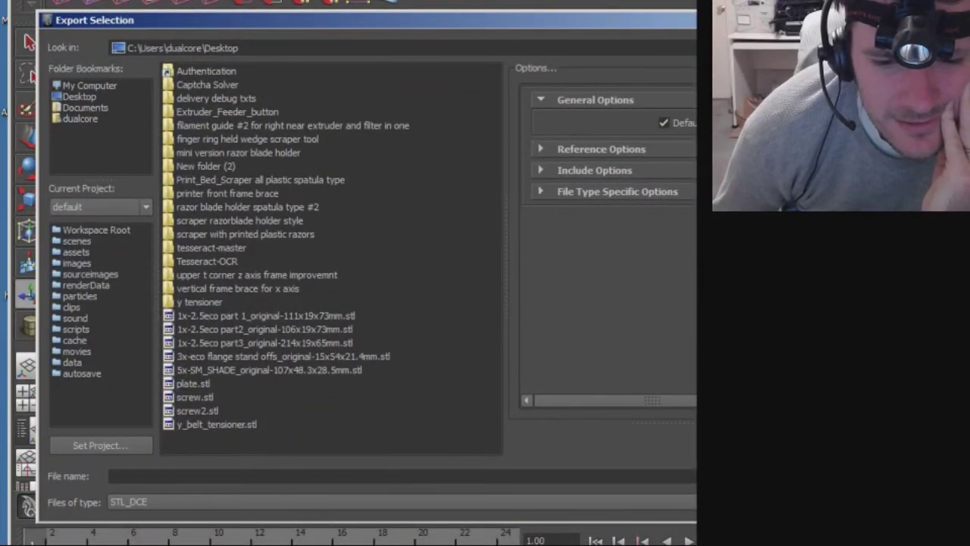
Switch to YouTube in the browser, search for "how to export stl in maya", and pause the Maya-to-STL tutorial at the Settings/Preferences part.
key(alt+Tab)
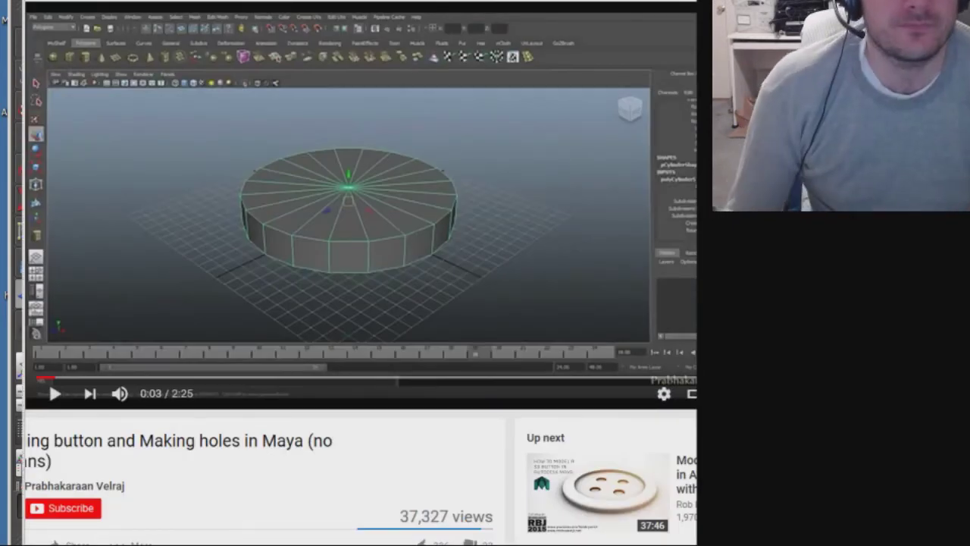
text(how to expo)
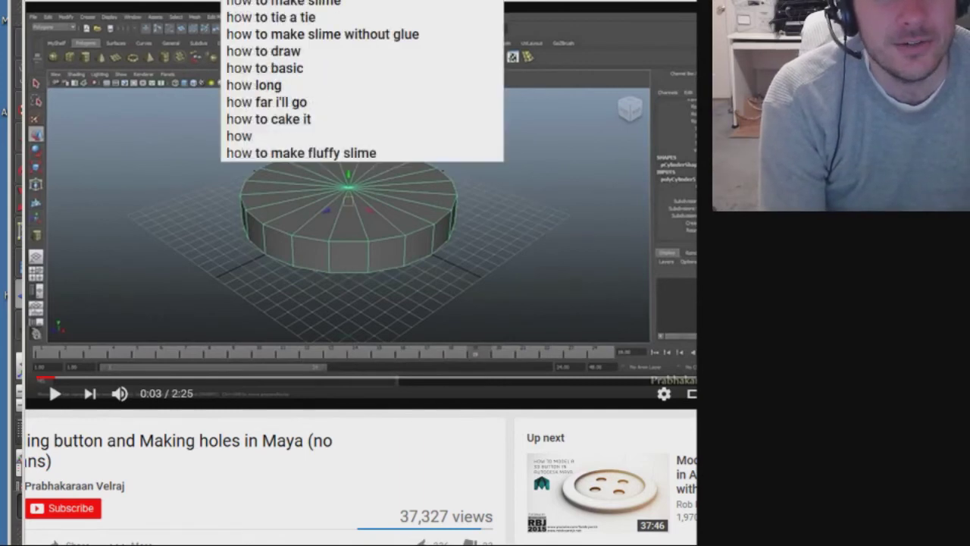
text(rt)
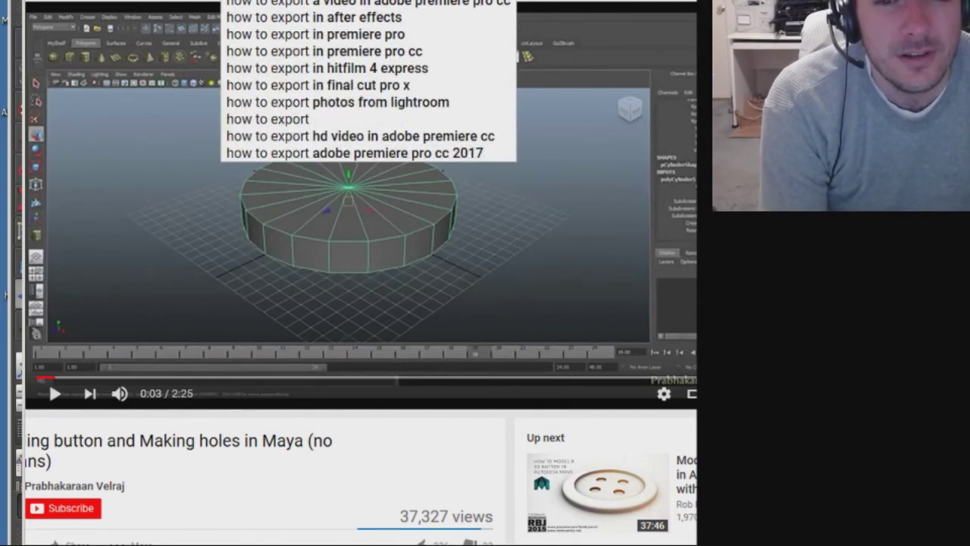
text( stl in maya)
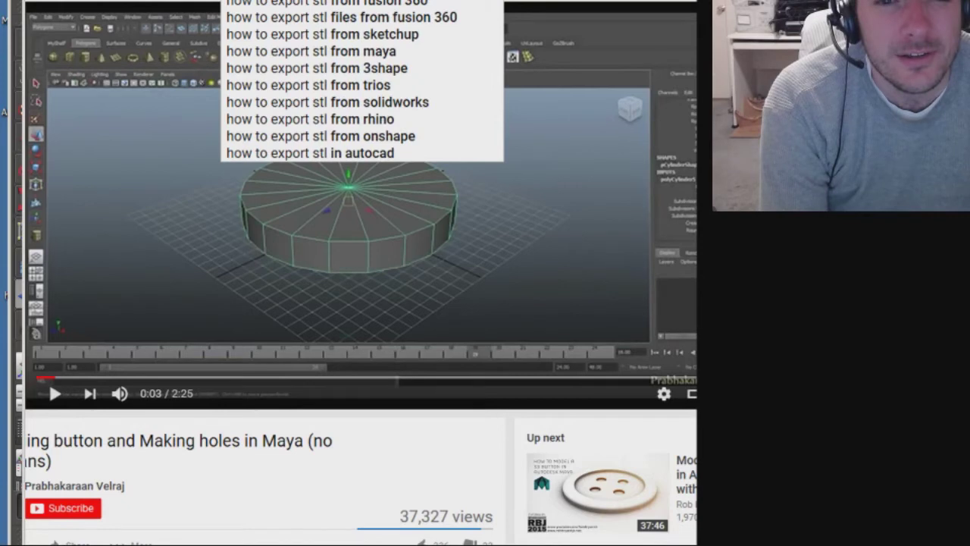
text( 20)
key(Return)
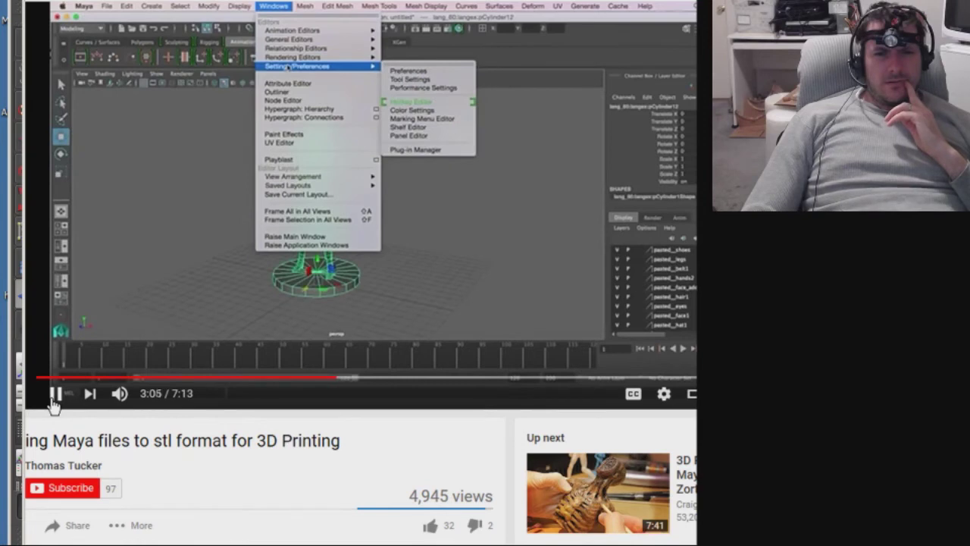
click(53, 396)
Switch back to Maya, open the Plug-in Manager and look through the bin/plug-ins list for an export plug-in.
key(alt+Tab)
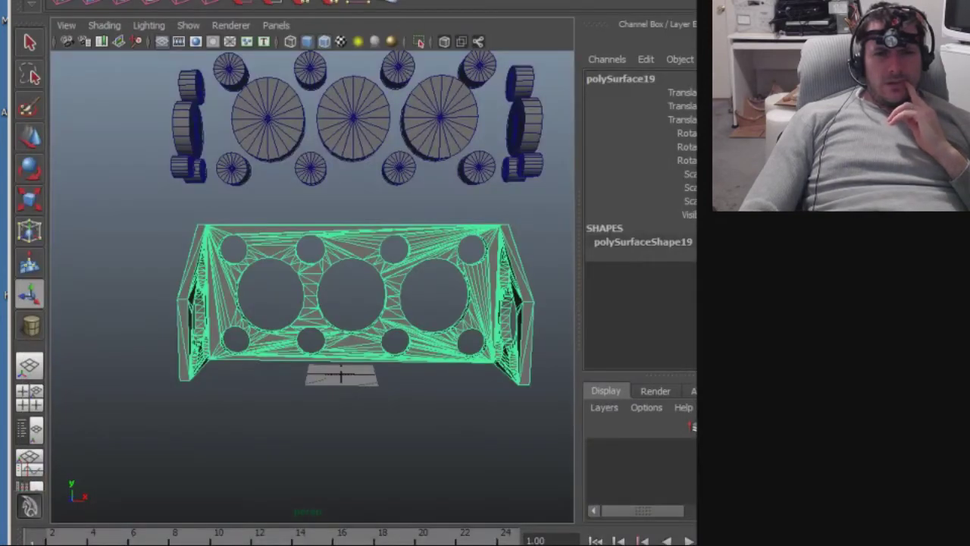
click(201, 0)
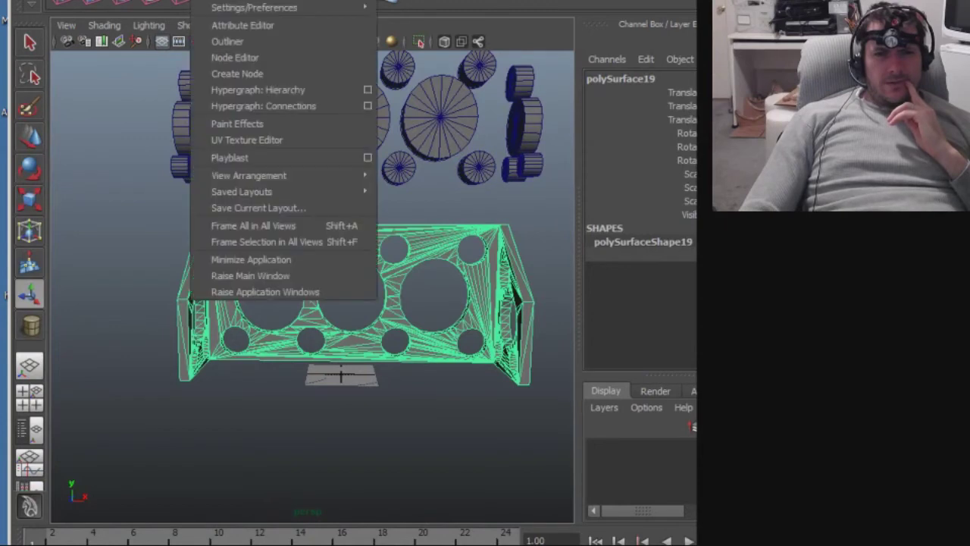
mouse_move(217, 2)
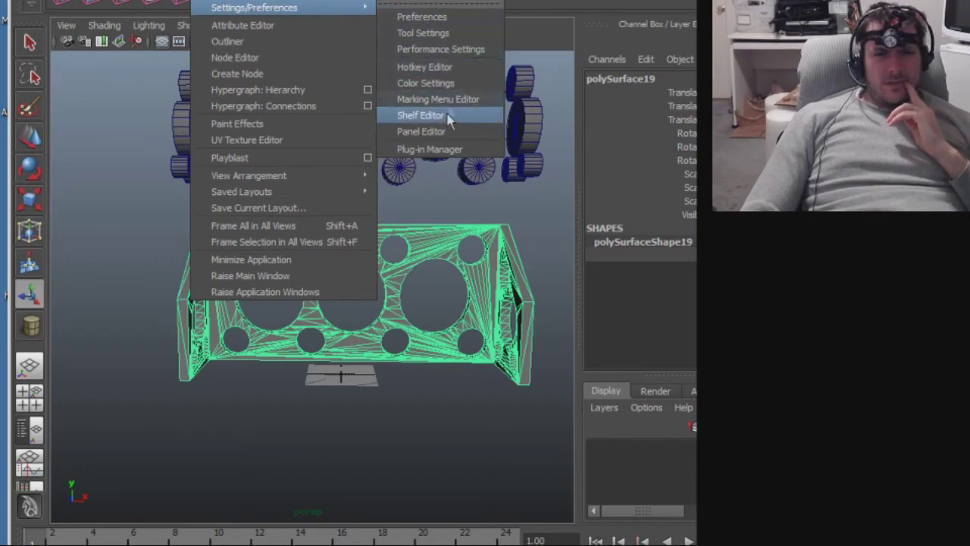
click(436, 150)
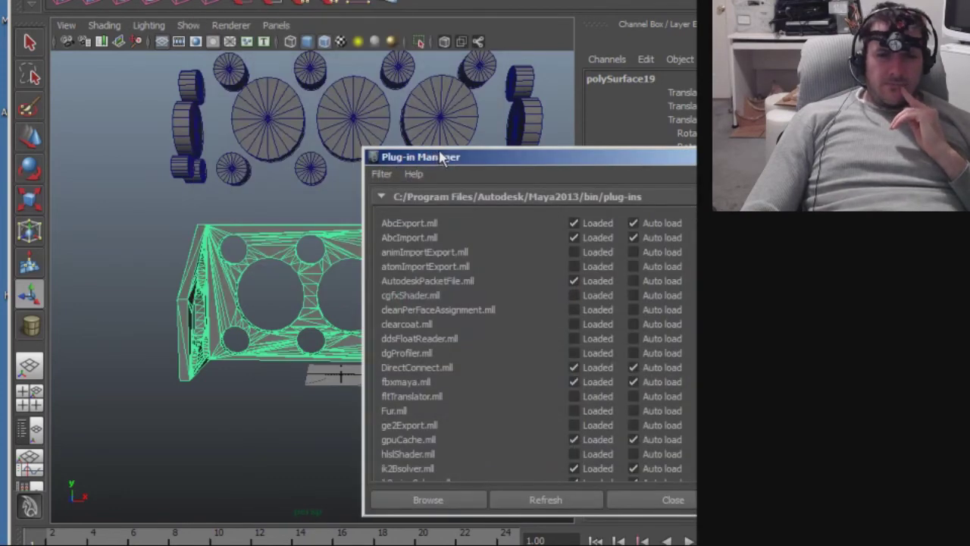
scroll(472, 387, down, 2)
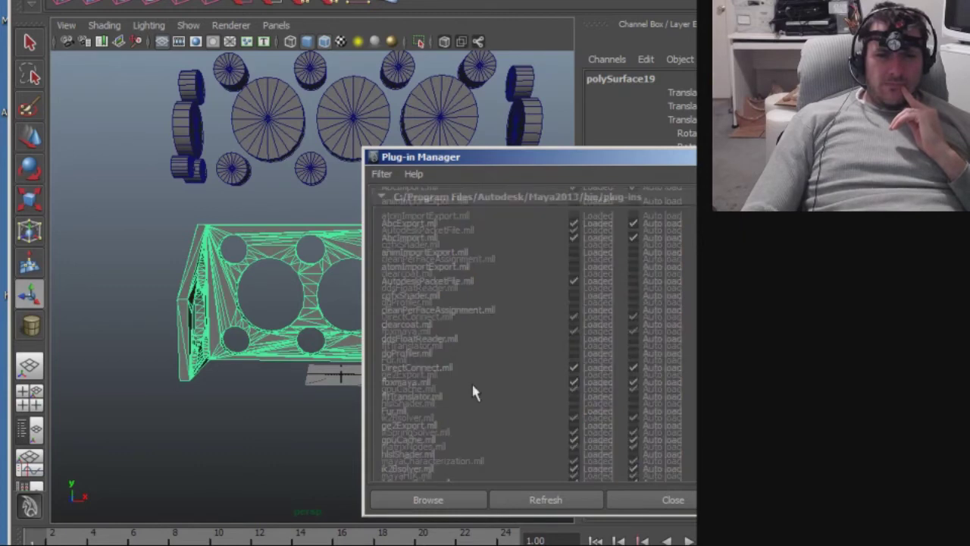
scroll(471, 386, down, 1)
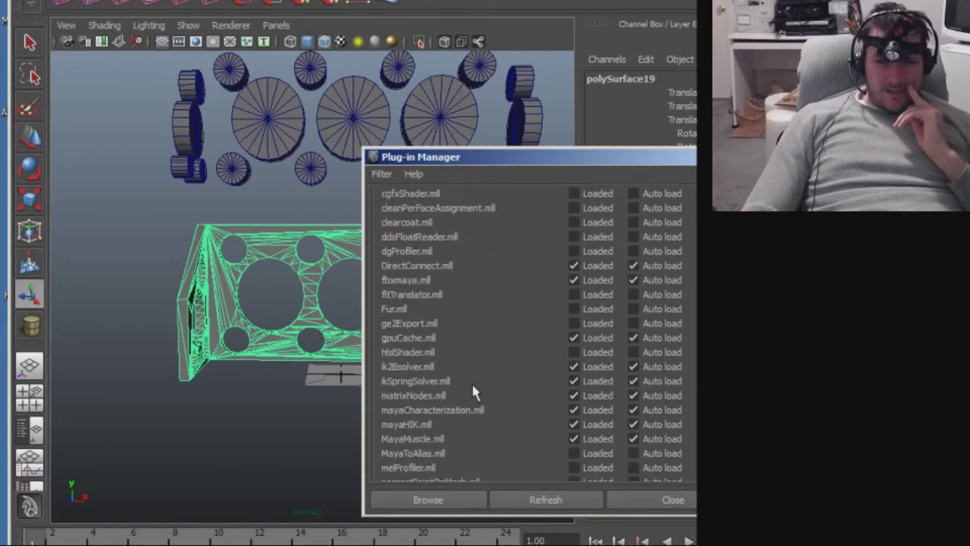
scroll(472, 386, down, 1)
scroll(471, 390, down, 1)
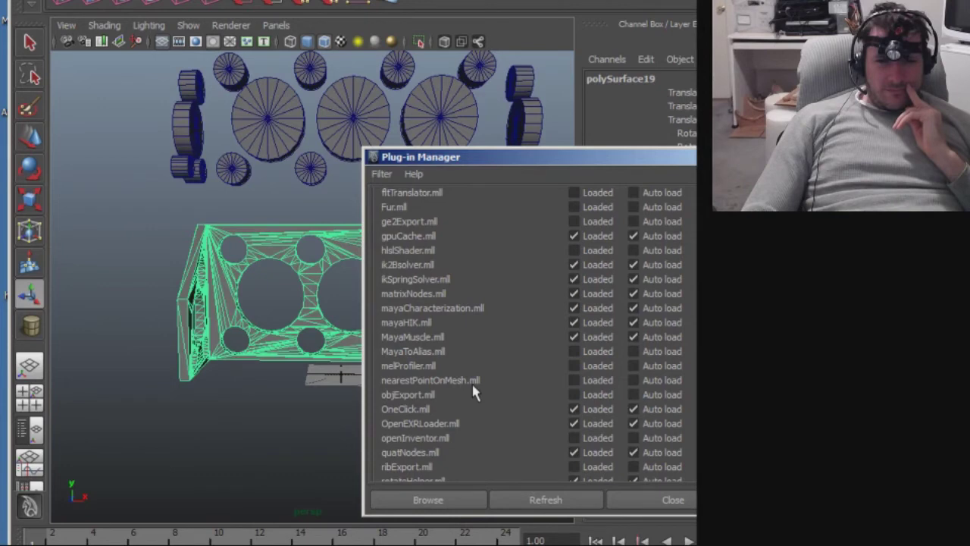
scroll(473, 386, down, 2)
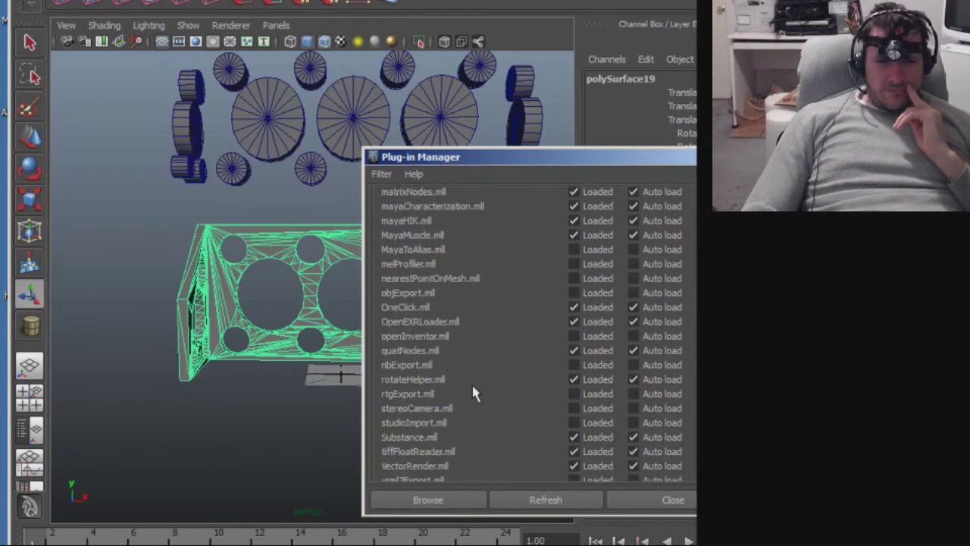
scroll(472, 393, down, 1)
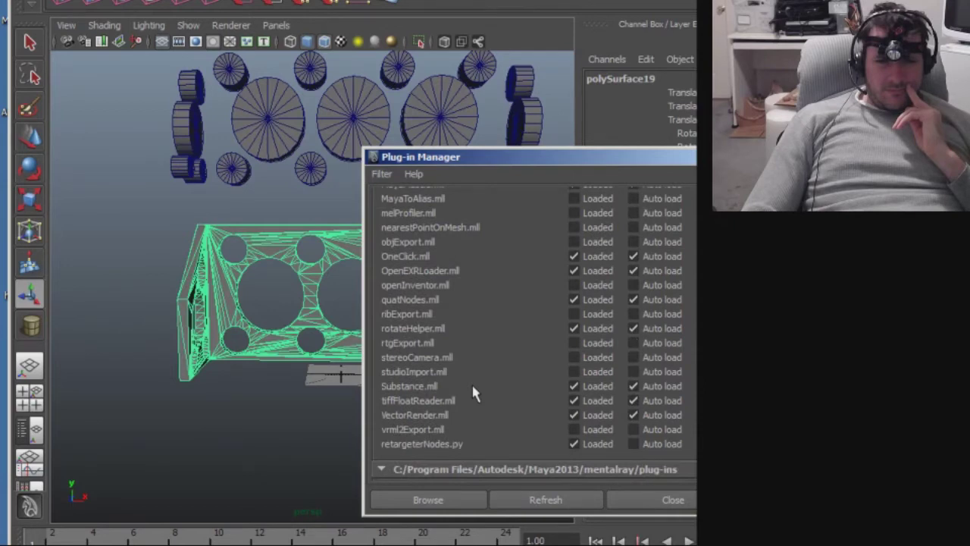
scroll(472, 387, up, 1)
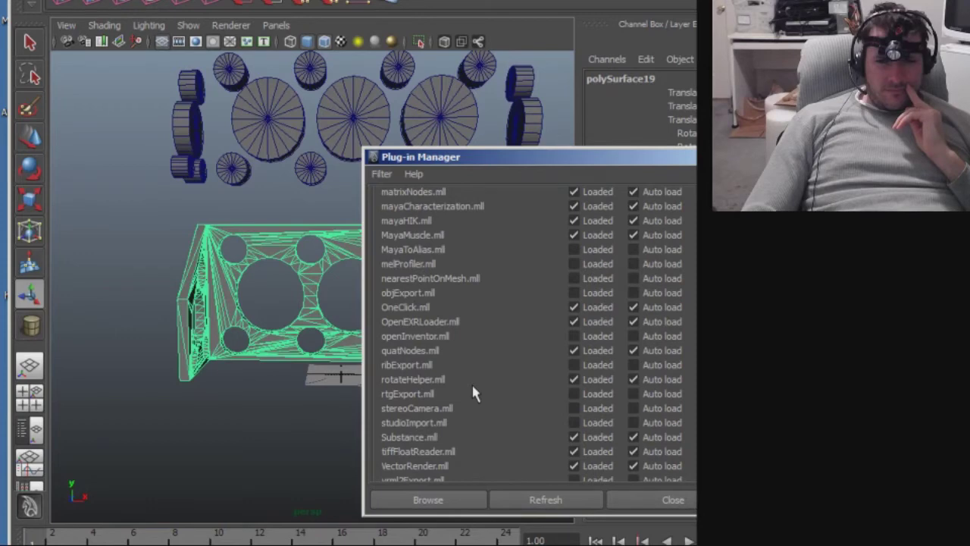
scroll(472, 387, up, 1)
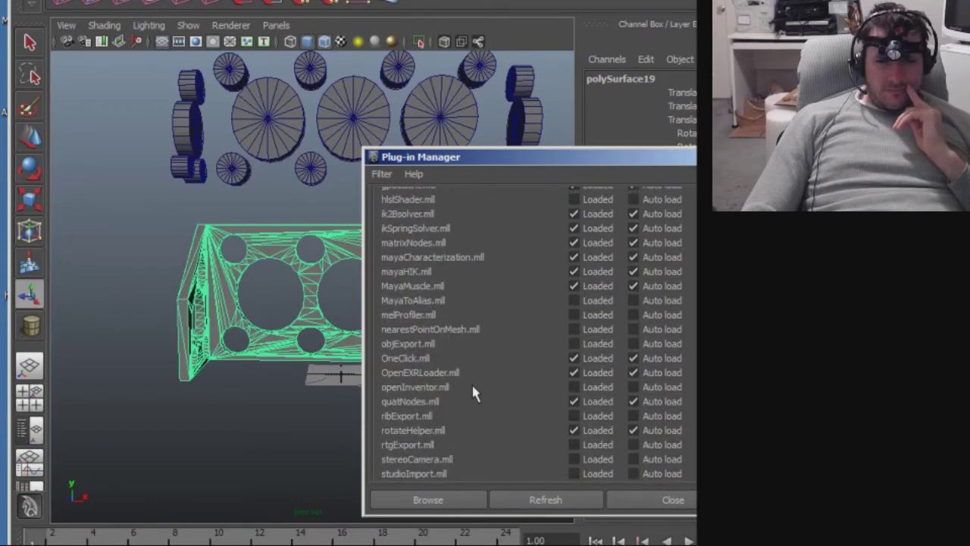
scroll(472, 387, up, 1)
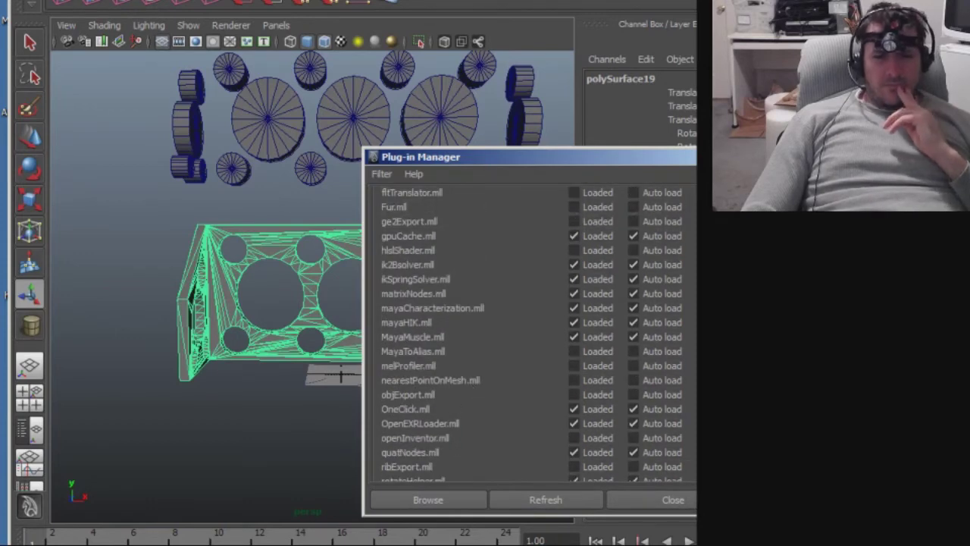
Check the plug-in list in the YouTube tutorial, then return to Maya and enable Loaded and Auto load for objExport.mll.
key(alt+Tab)
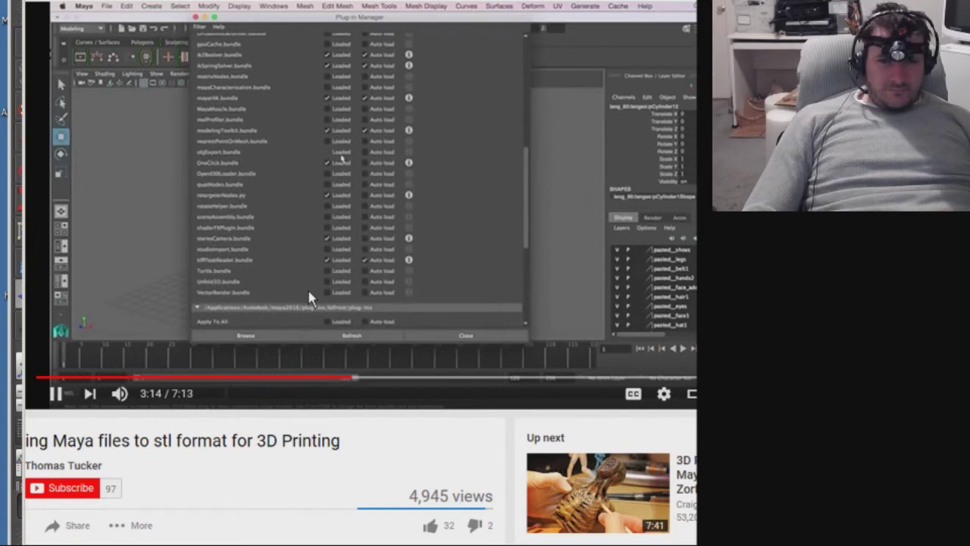
click(307, 290)
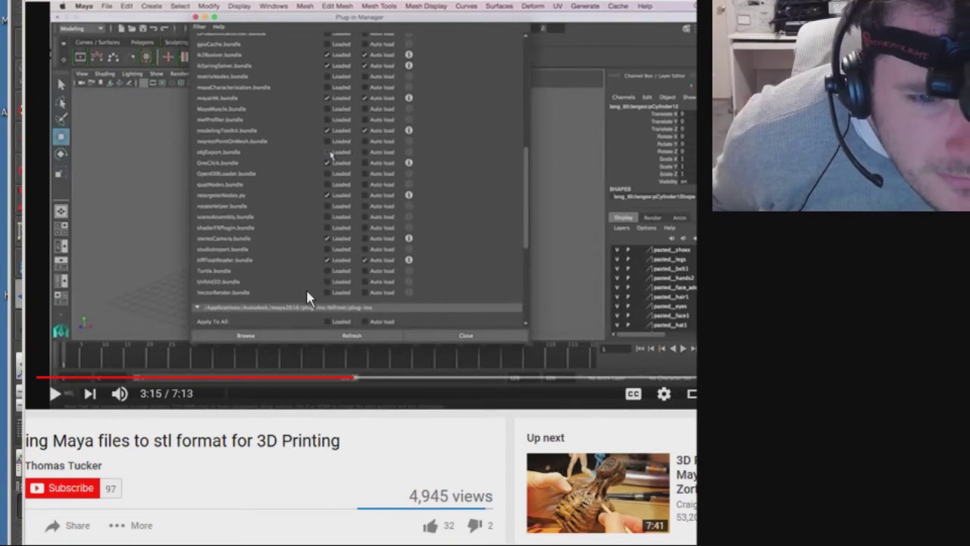
key(alt+Tab)
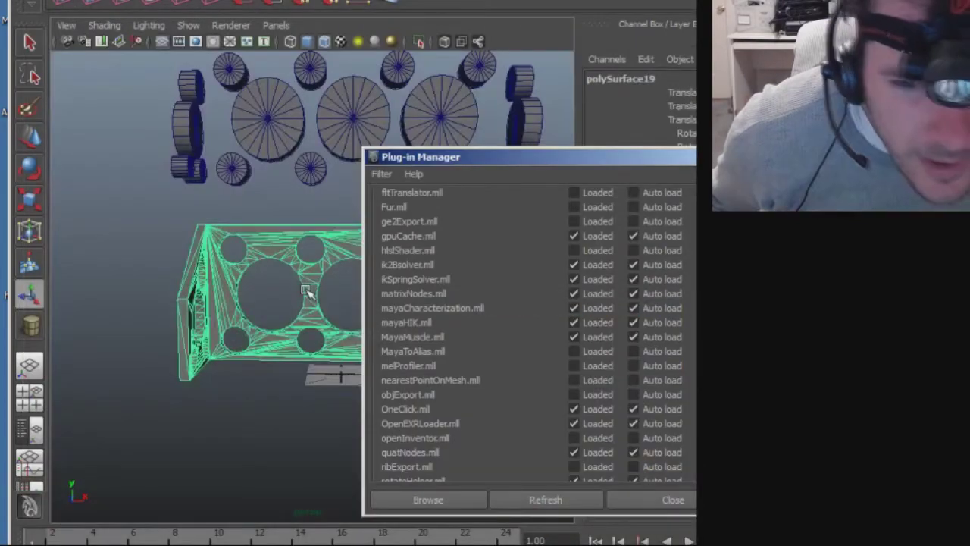
scroll(524, 367, up, 1)
scroll(524, 367, up, 2)
scroll(524, 368, up, 2)
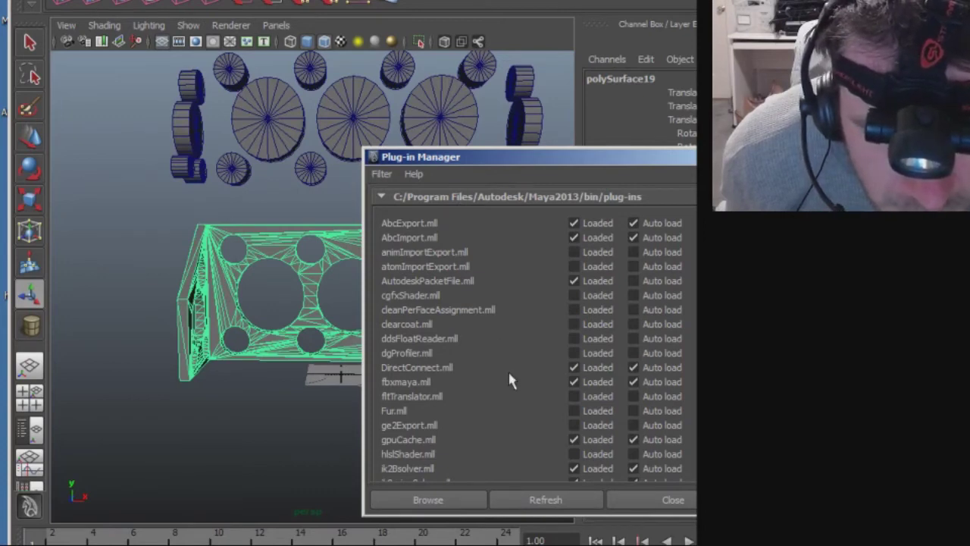
scroll(509, 376, down, 2)
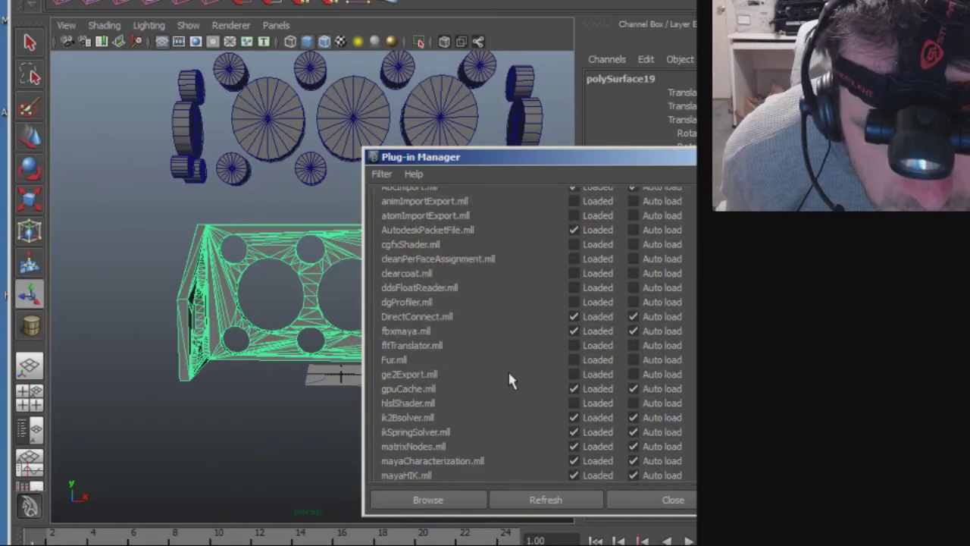
scroll(508, 379, down, 2)
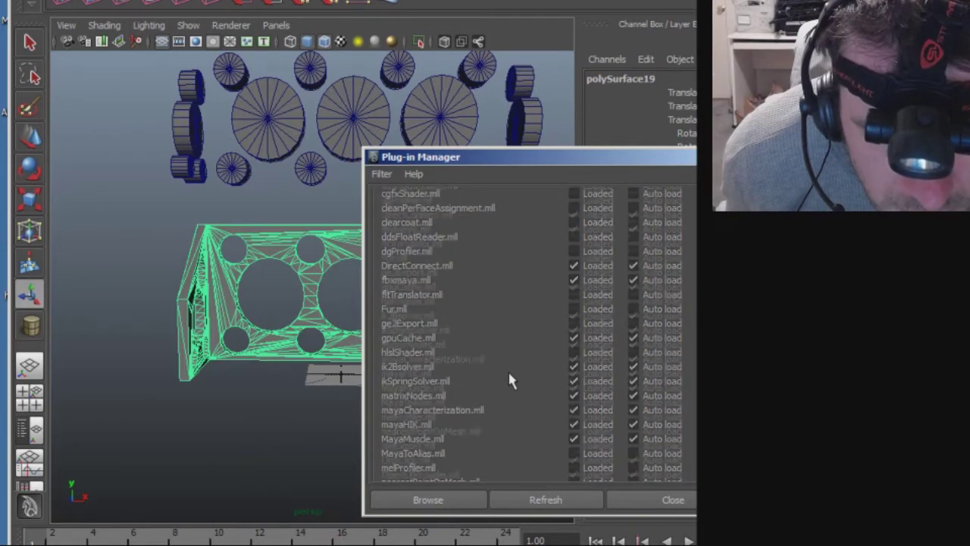
scroll(508, 379, down, 2)
scroll(508, 379, down, 2)
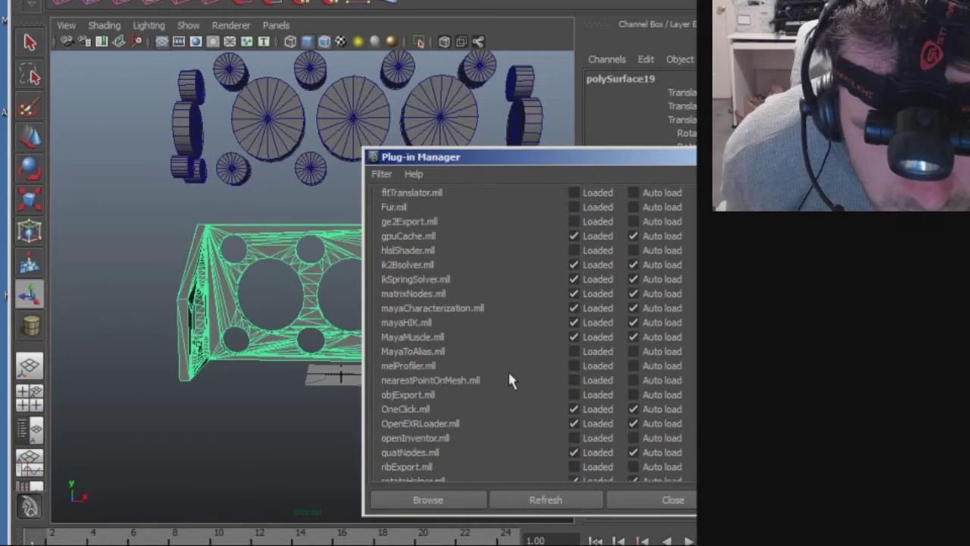
scroll(508, 379, down, 2)
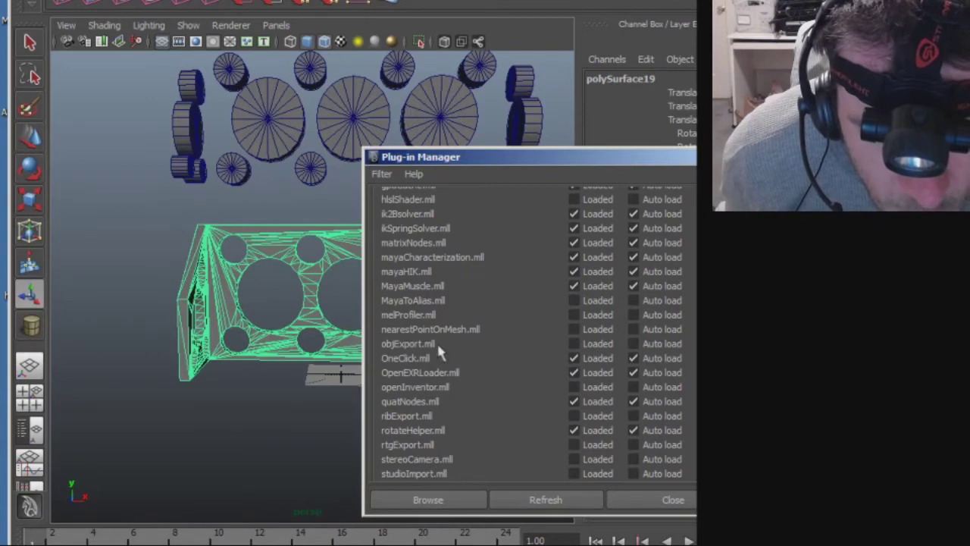
click(575, 345)
click(633, 346)
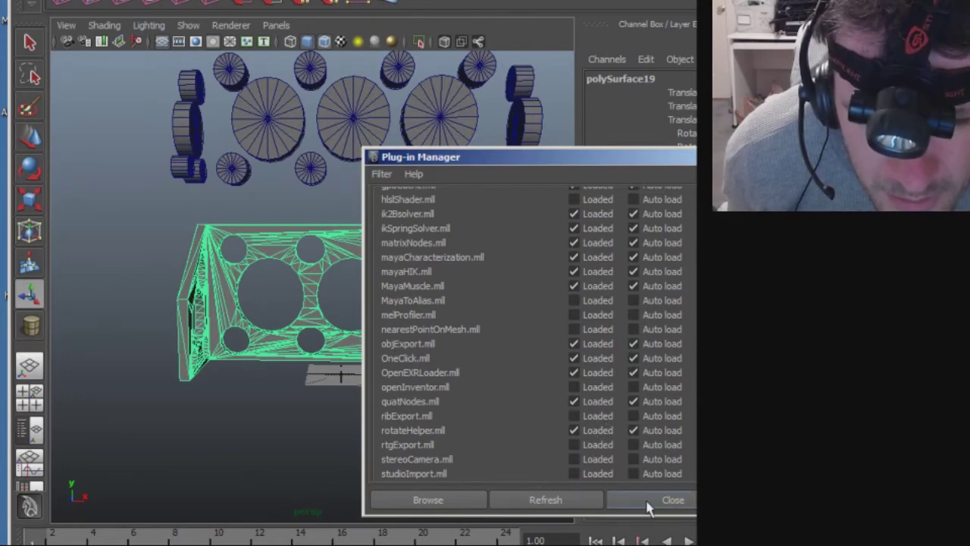
Switch to the YouTube tutorial and watch from the objExport plug-in setup up to the file export commands, pausing it there.
key(alt+Tab)
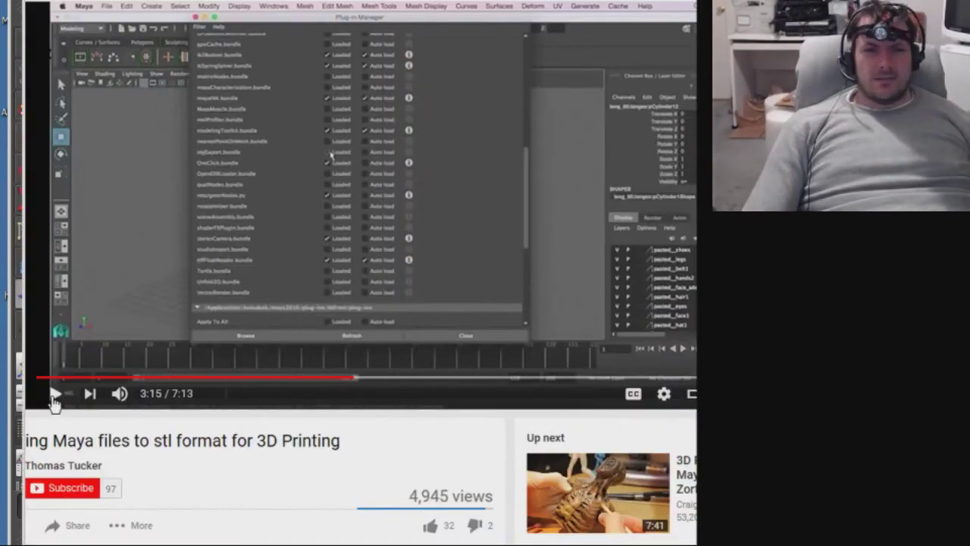
click(54, 395)
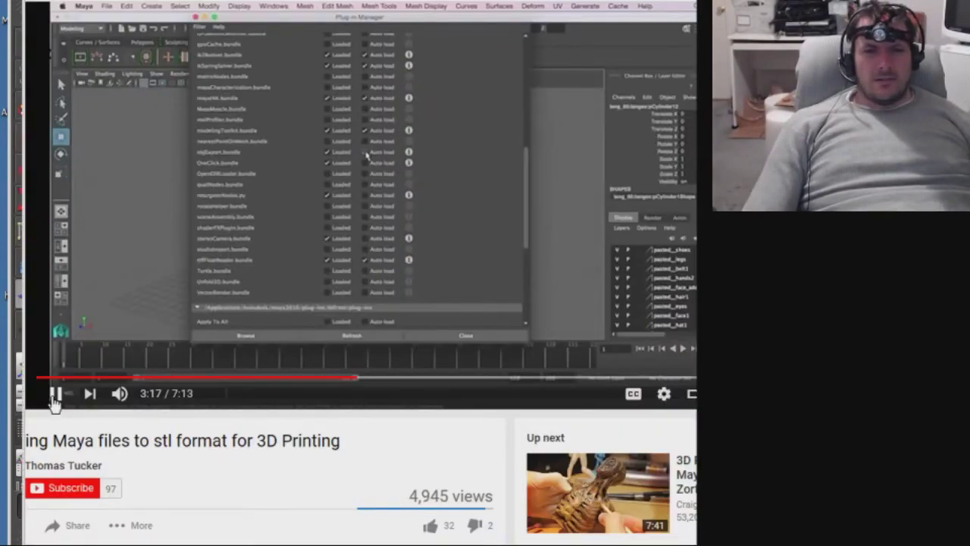
click(55, 395)
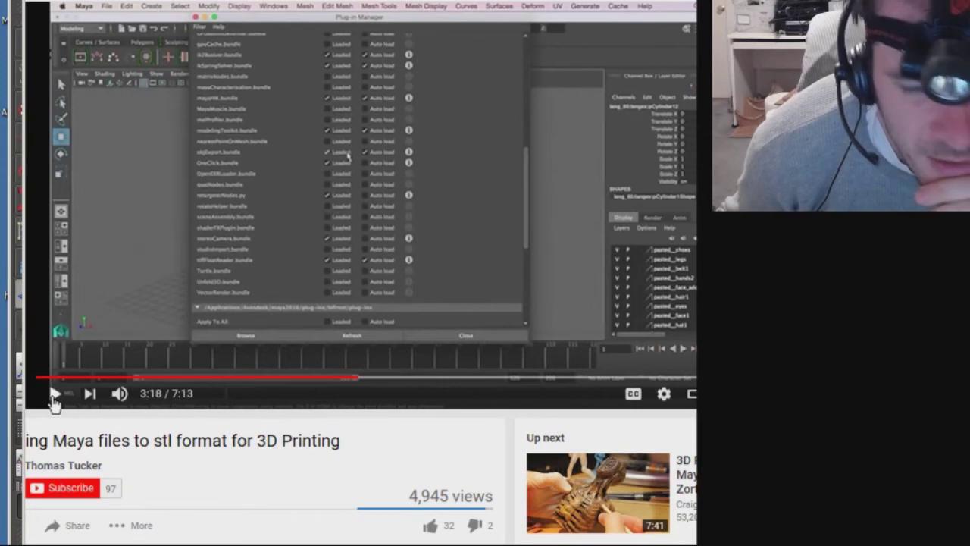
click(53, 399)
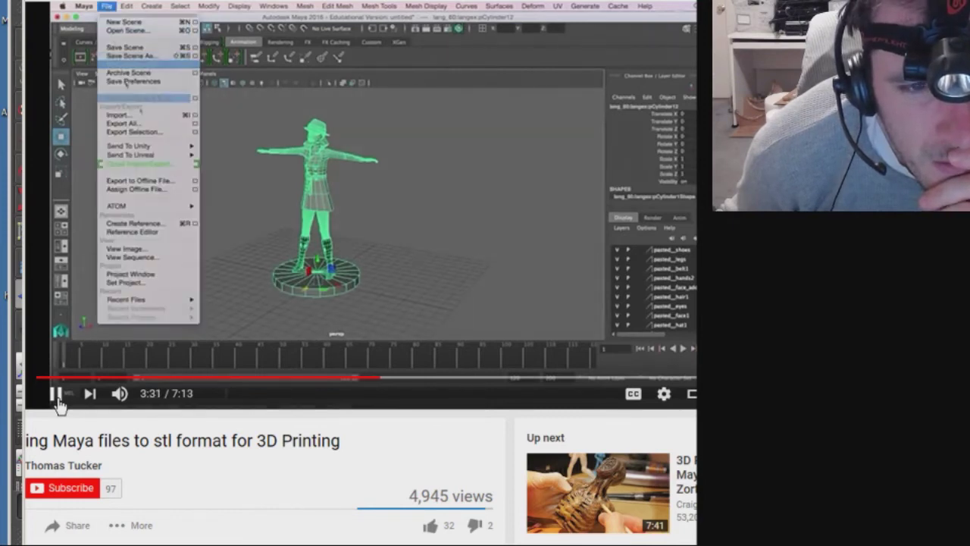
click(56, 399)
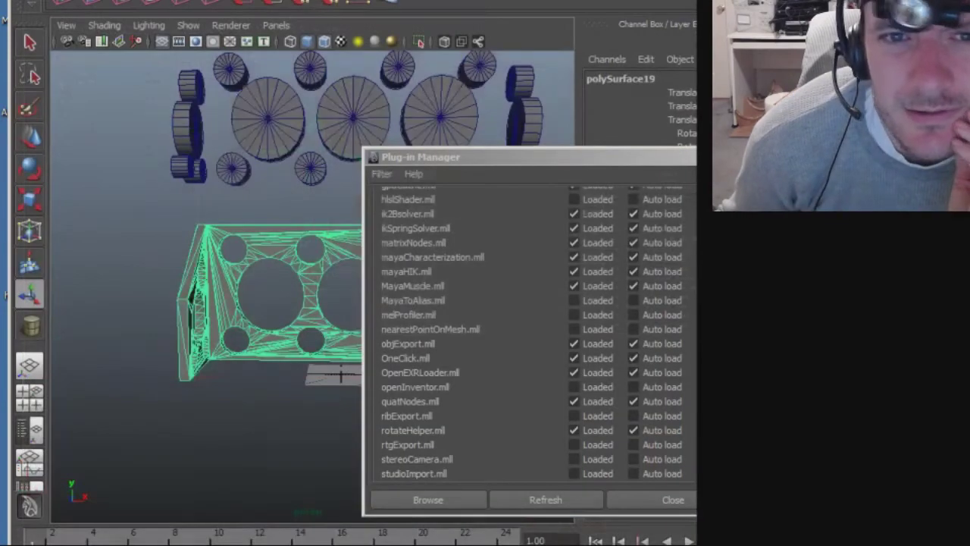
Close Maya's Plug-in Manager and export the selected bracket to the Desktop as OBJexport with the file name "5x bracket".
click(652, 500)
click(27, 1)
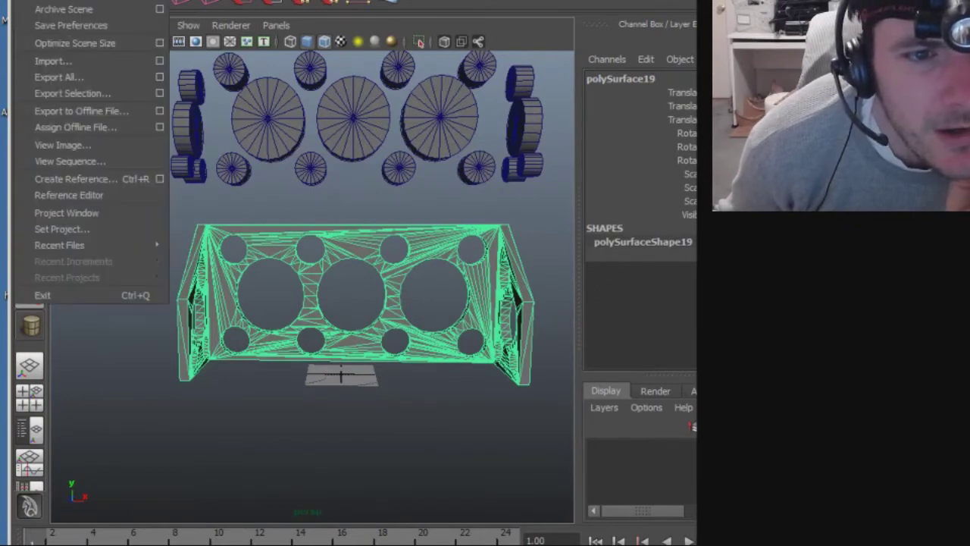
click(88, 96)
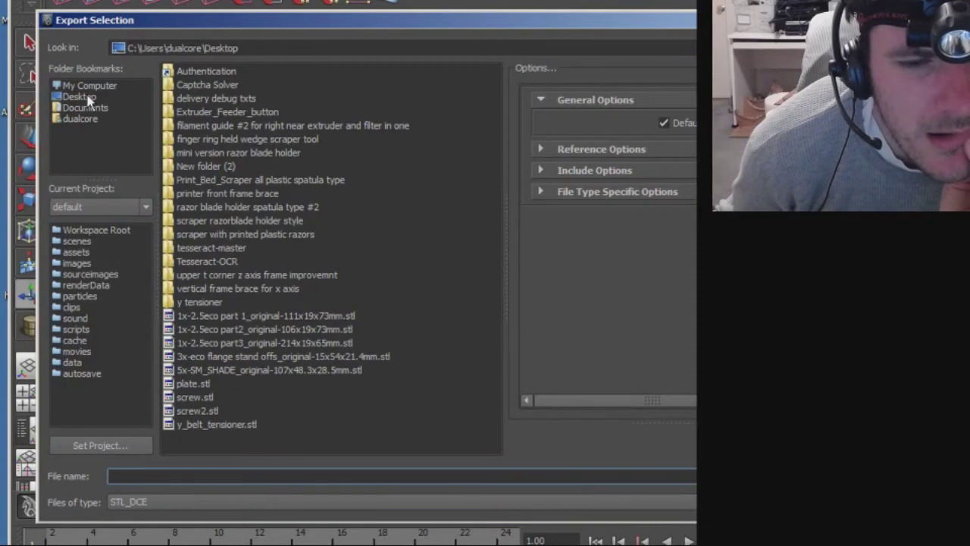
click(193, 501)
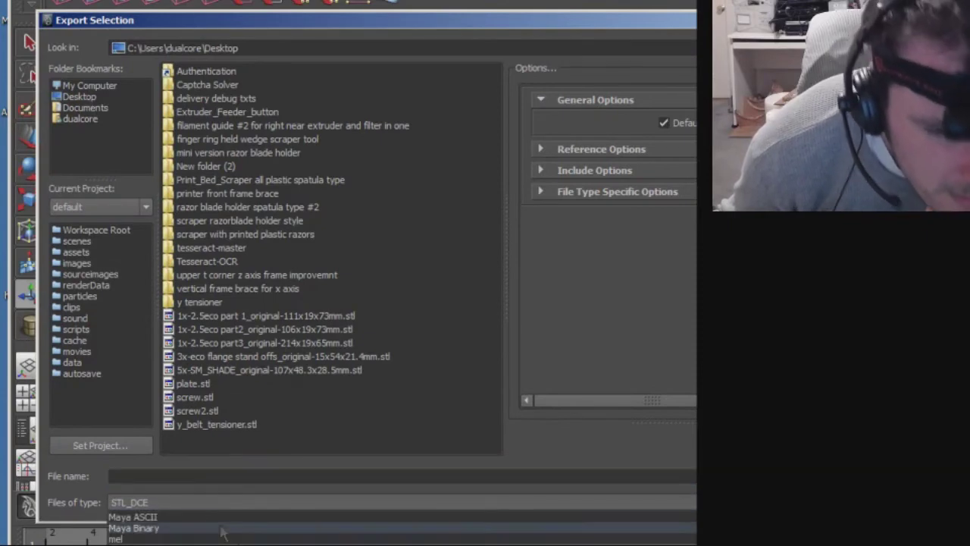
scroll(222, 530, down, 5)
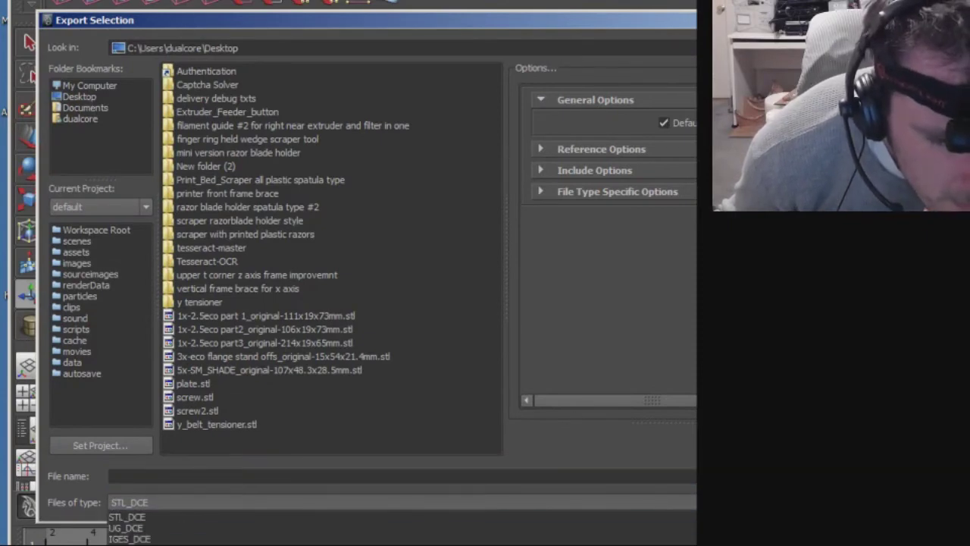
click(204, 521)
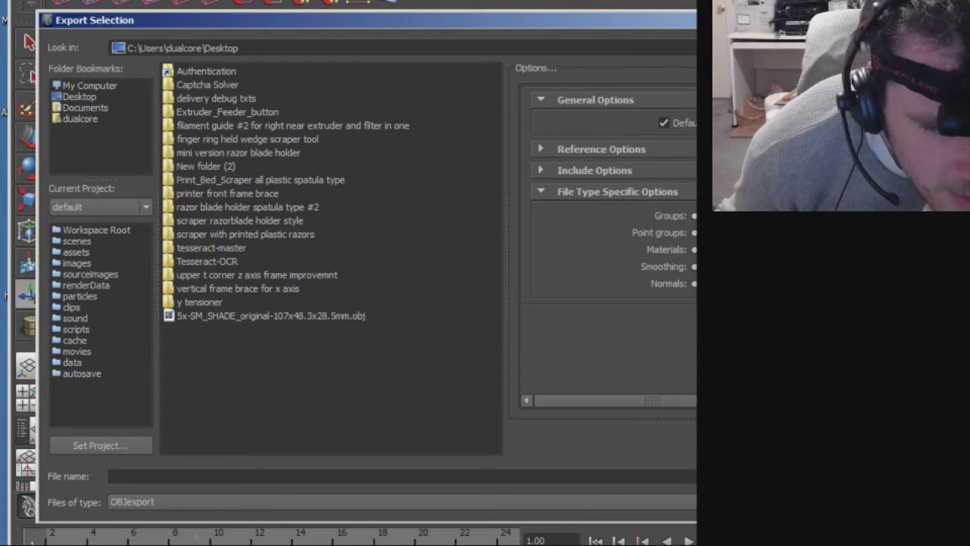
click(208, 475)
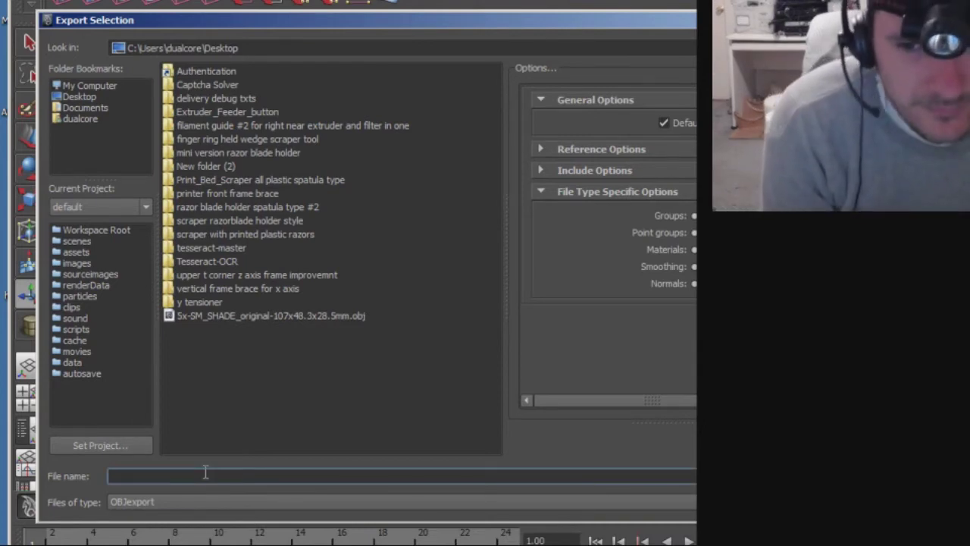
text(5x bracket)
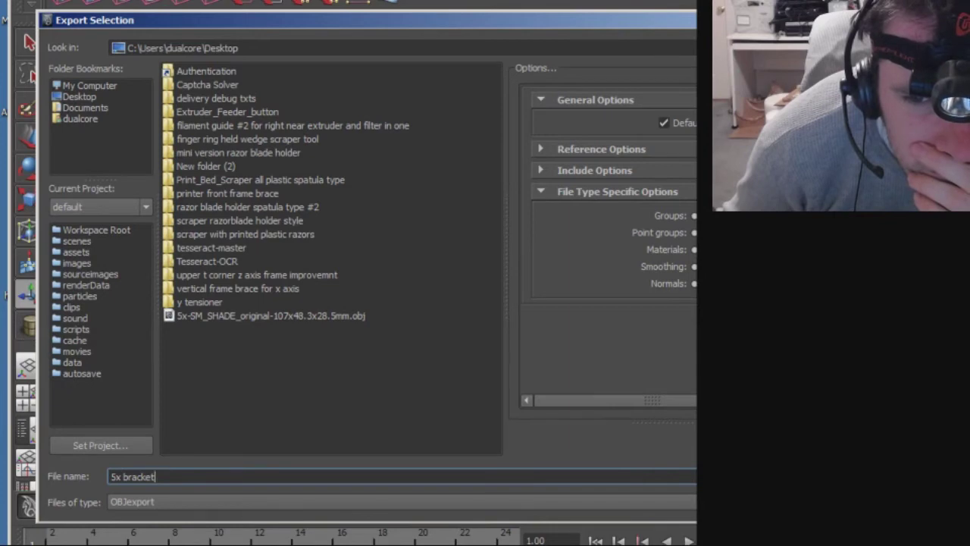
key(Return)
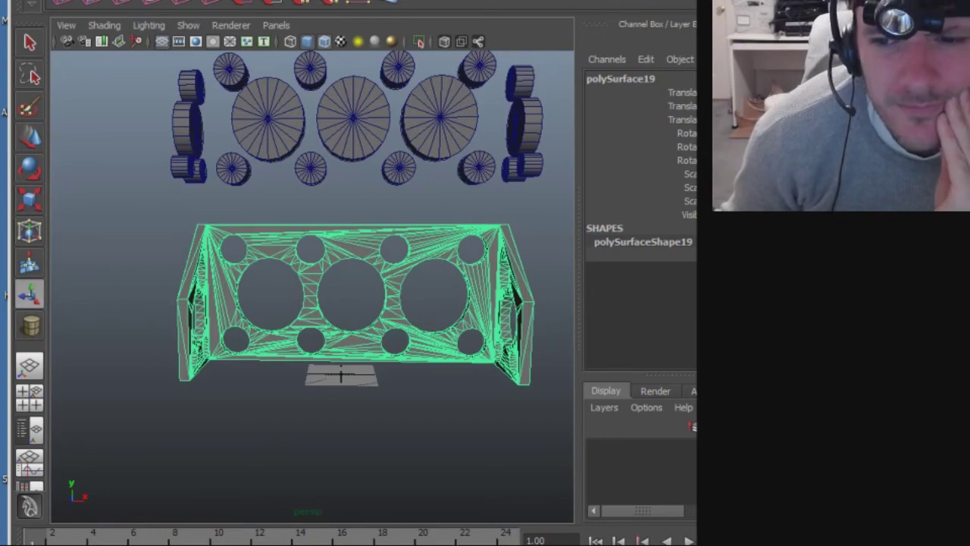
Check the STL converter part of the YouTube tutorial, then switch to MeshLab and import the 5x bracket OBJ file from the Desktop.
key(alt+Tab)
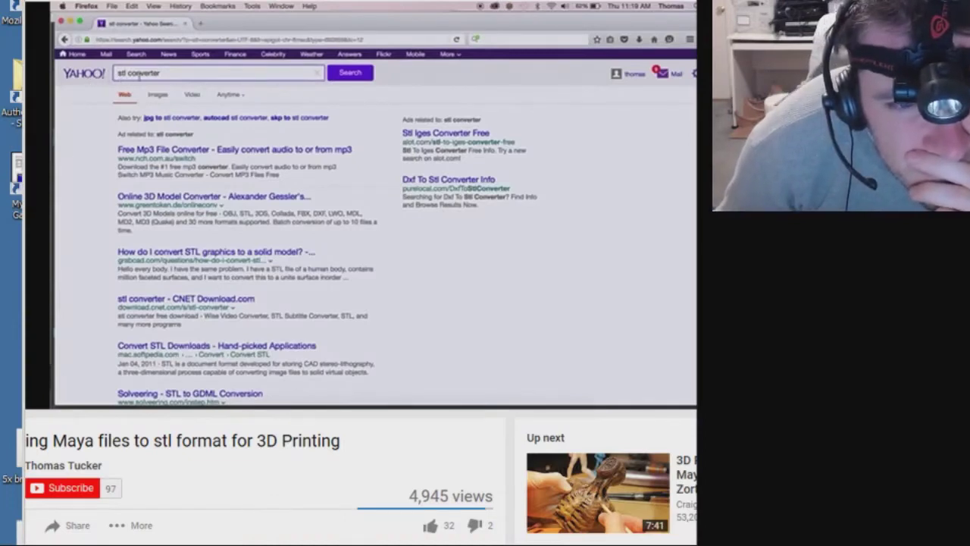
key(space)
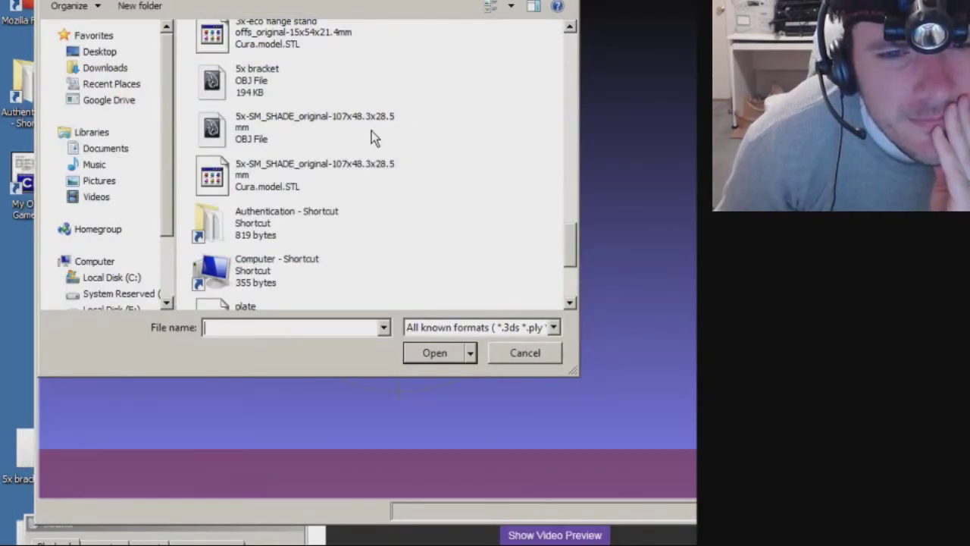
click(251, 88)
click(429, 351)
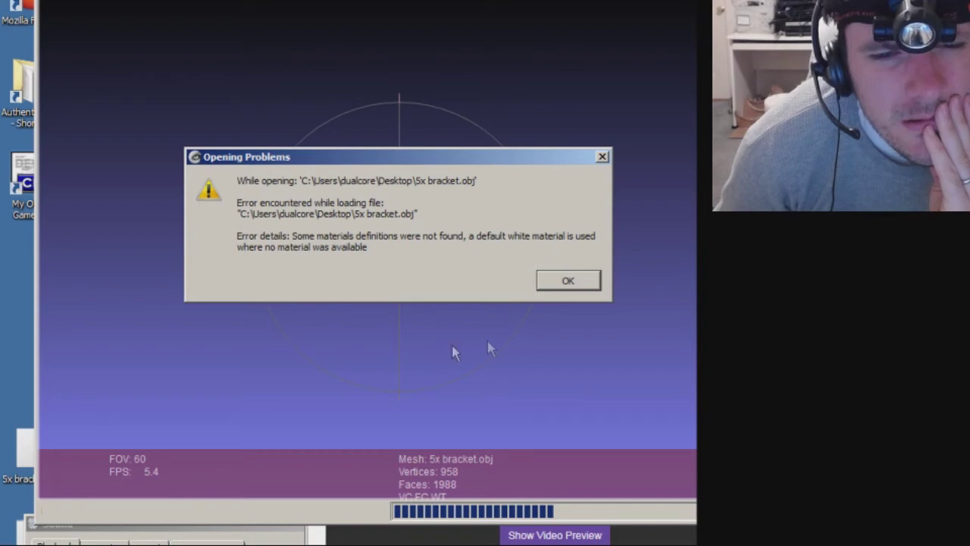
click(569, 281)
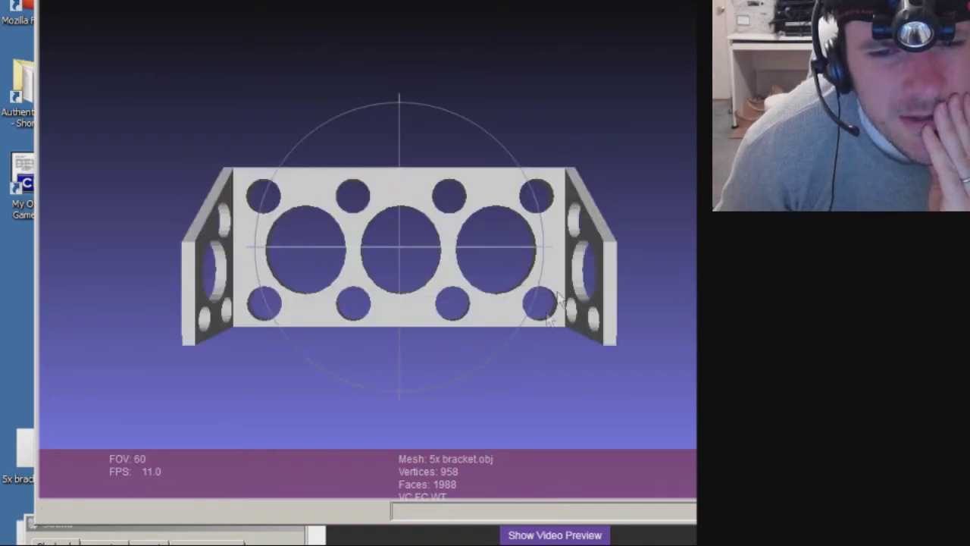
drag(515, 383, 400, 268)
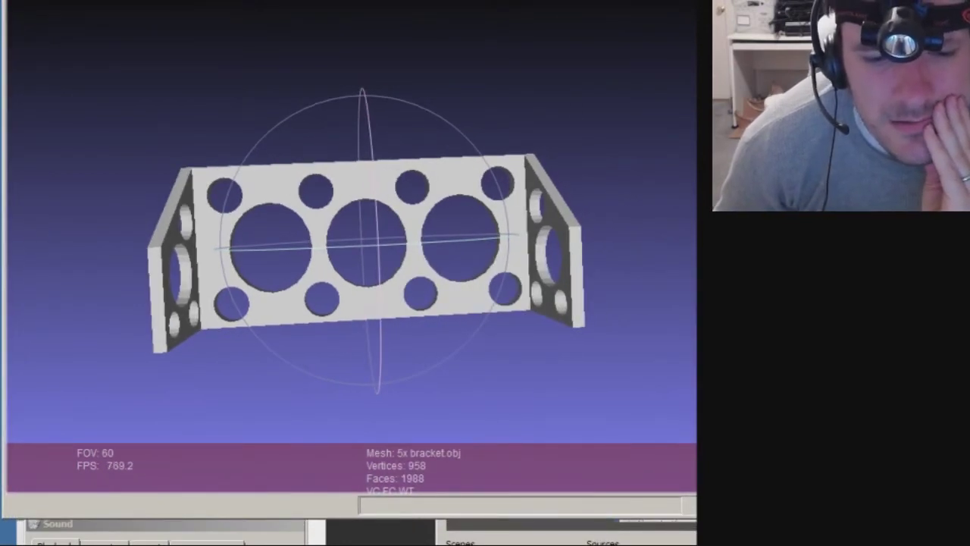
drag(649, 336, 622, 0)
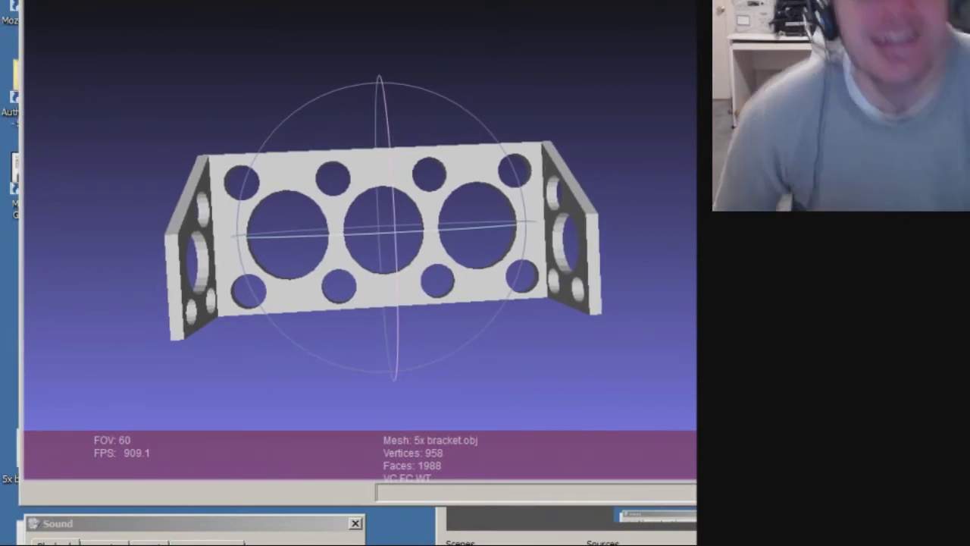
Export the mesh to the Desktop as "5x bracket.stl" in STL File Format with binary encoding.
key(alt+f)
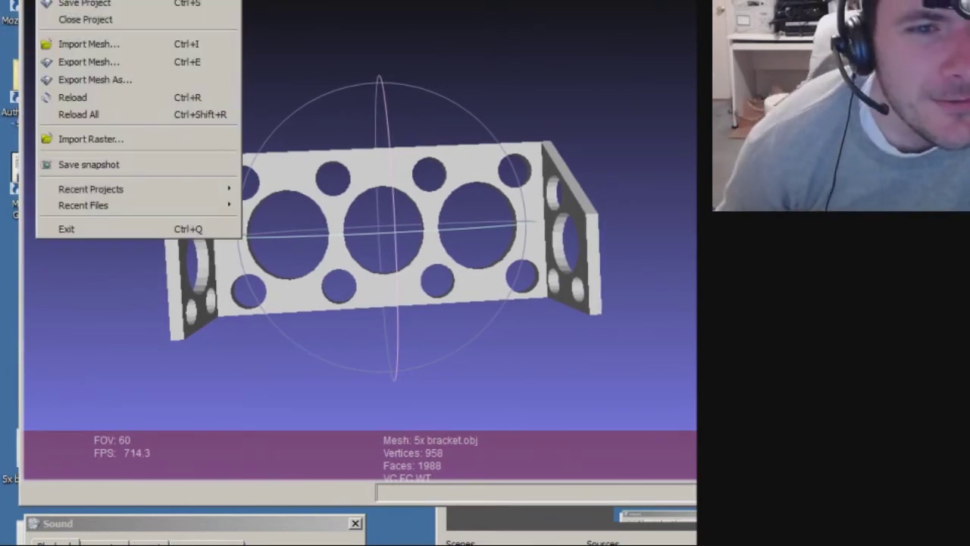
click(91, 81)
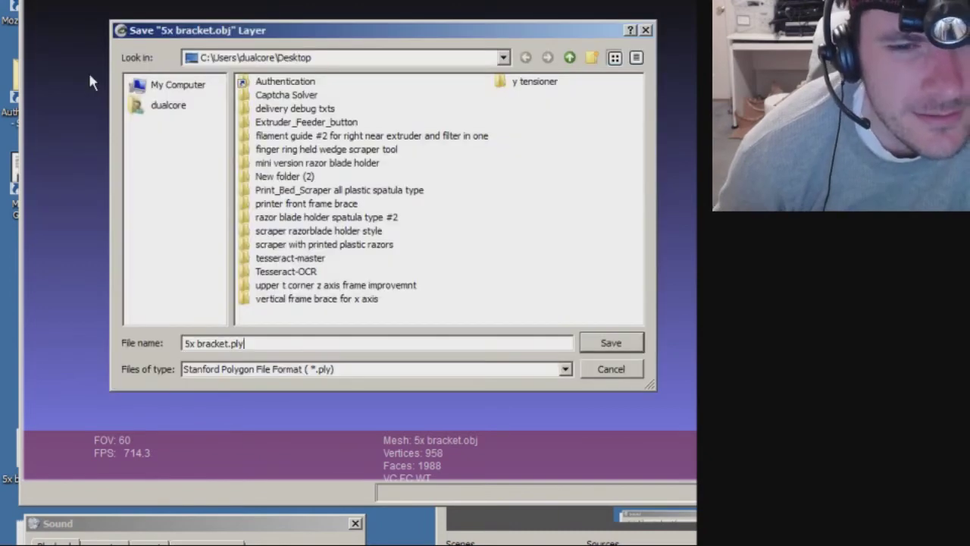
click(360, 372)
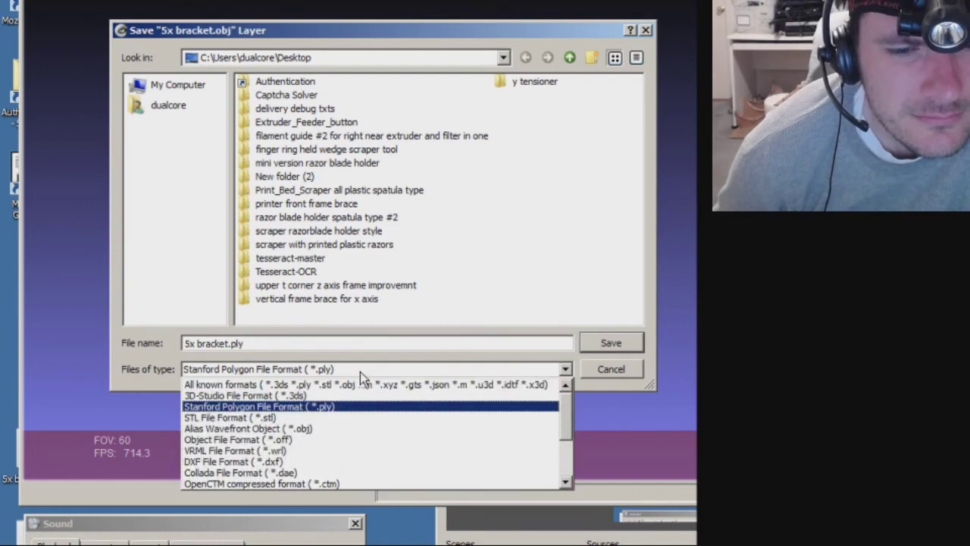
click(351, 418)
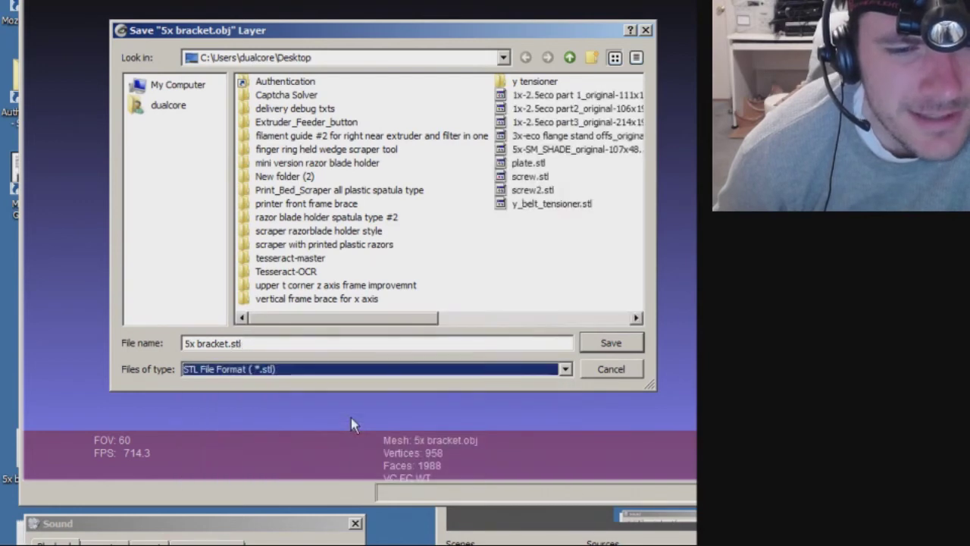
click(609, 346)
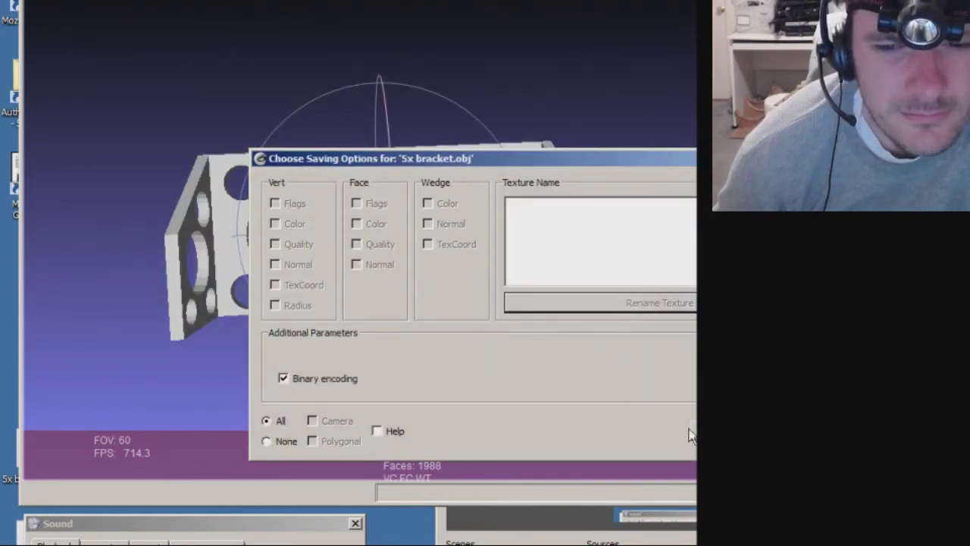
key(Return)
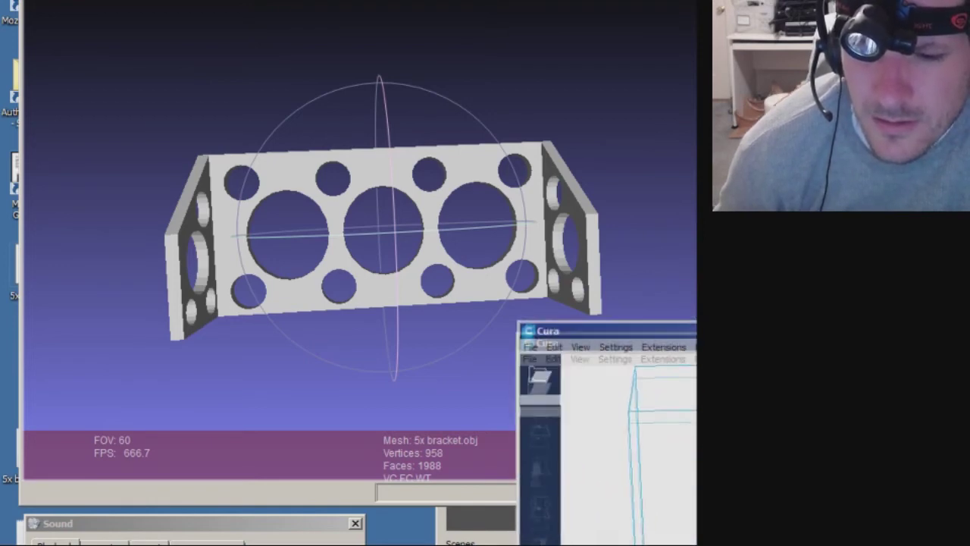
Switch to Cura and load the 5x bracket STL file from the Desktop beside the solid model on the build plate.
double_click(591, 166)
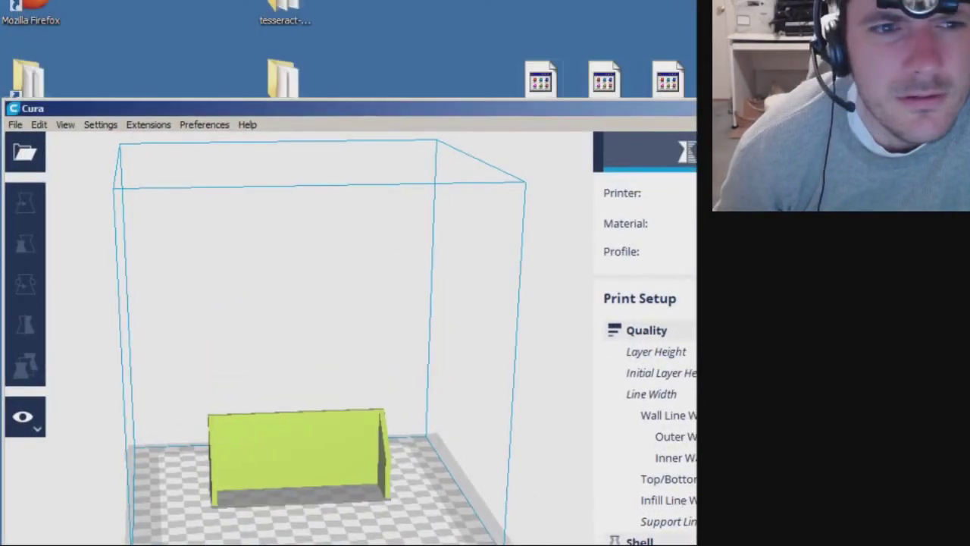
drag(664, 104, 843, 226)
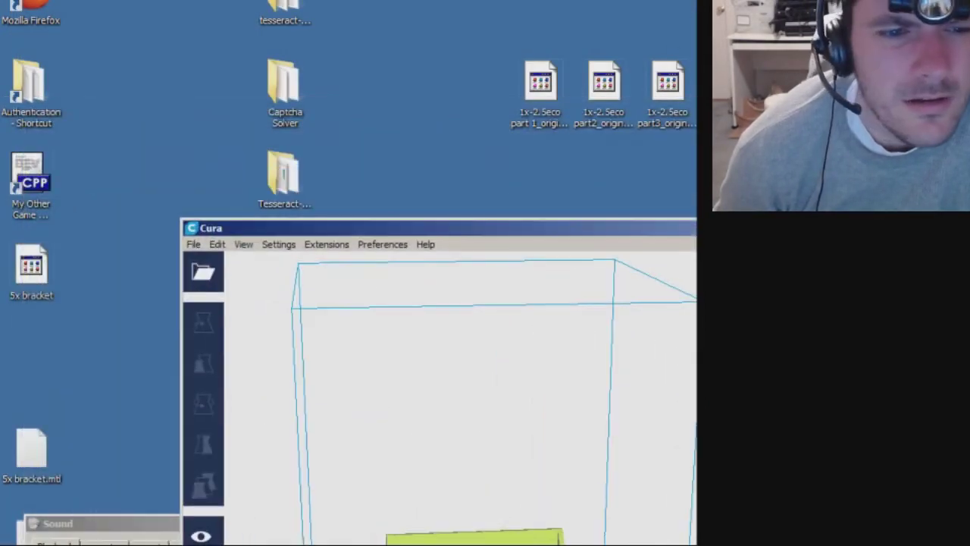
drag(31, 266, 604, 10)
drag(600, 236, 468, 65)
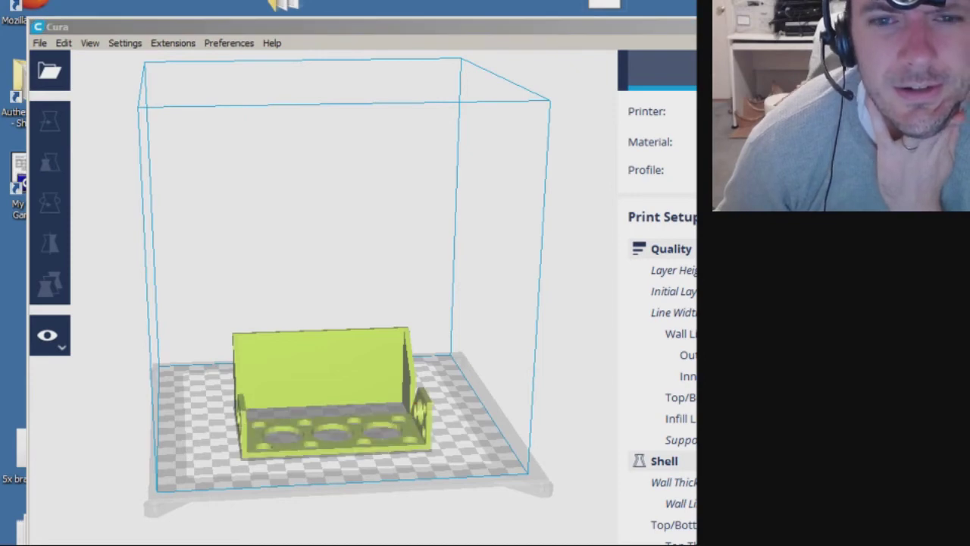
key(alt+Tab)
drag(244, 26, 232, 0)
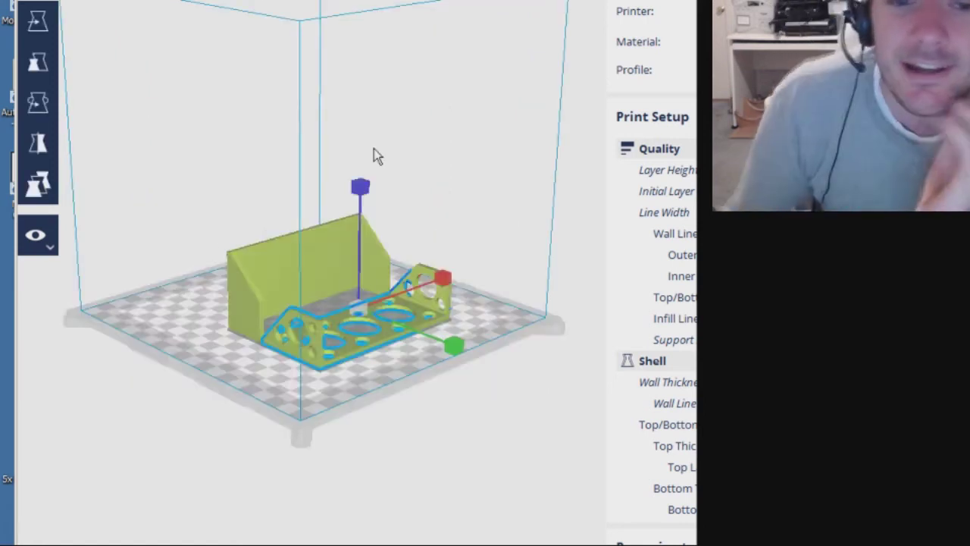
Check the perforated bracket's scale and position, and rotate it with snap rotation about the X axis so it stands upright.
key(s)
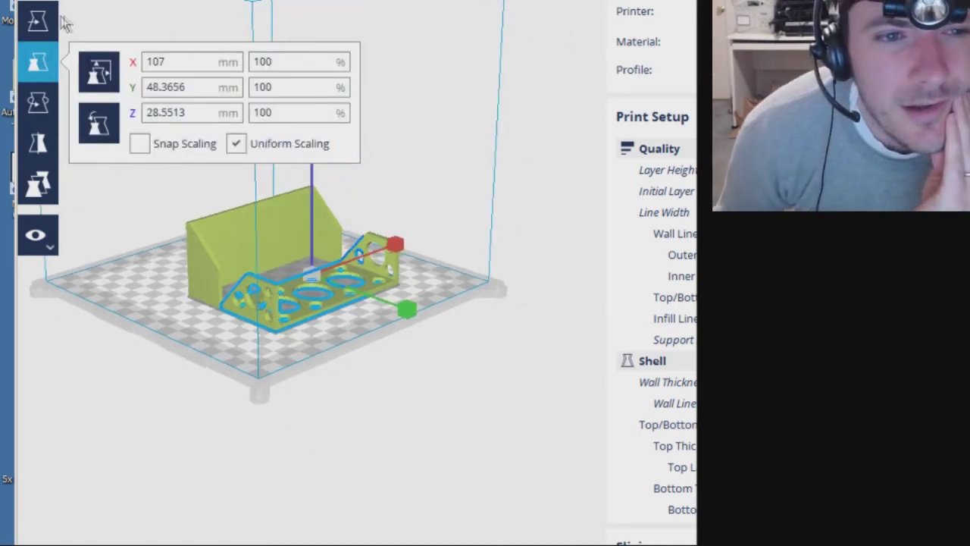
click(30, 21)
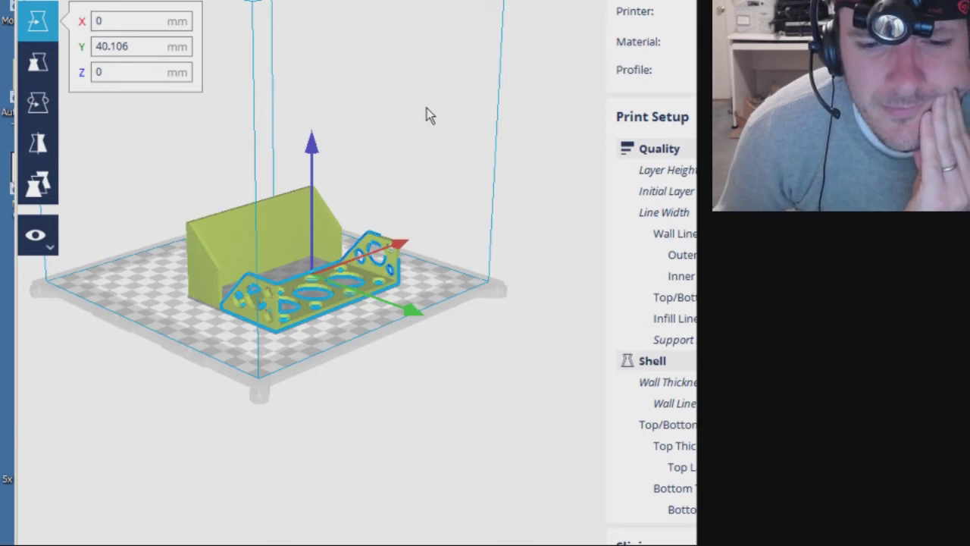
right_drag(386, 113, 504, 132)
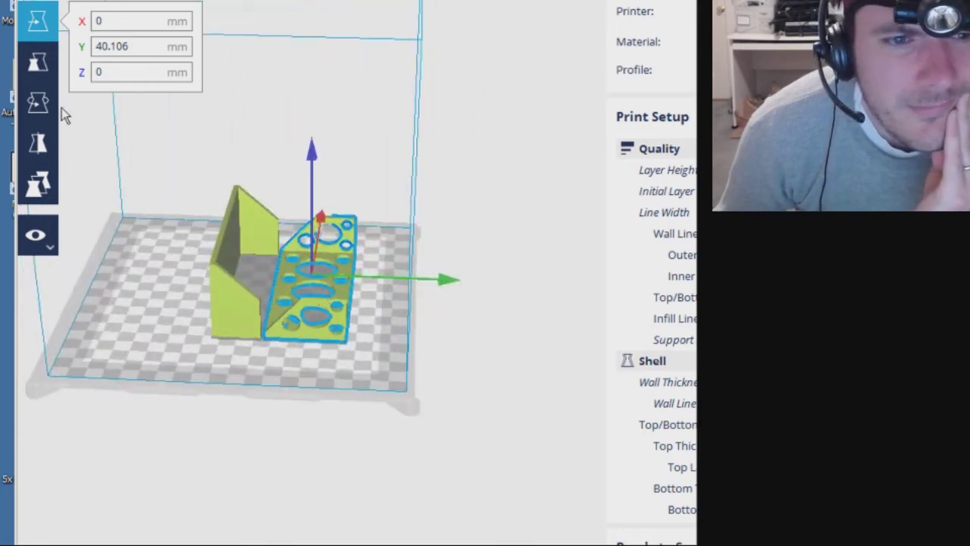
click(38, 102)
right_drag(507, 182, 450, 271)
drag(365, 266, 443, 373)
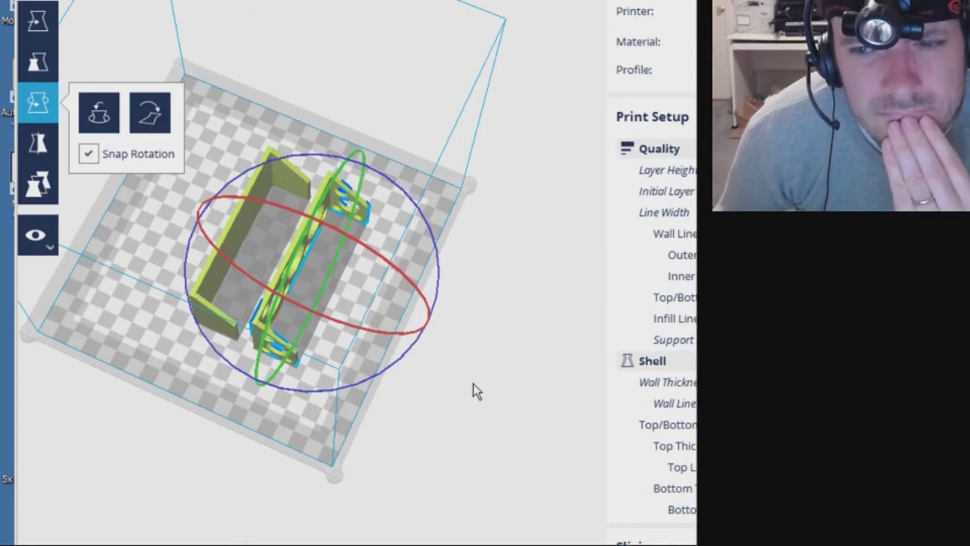
Compare the upright perforated bracket with the solid model from the ends and from above, examining side profile, height and holes.
right_drag(455, 405, 238, 394)
scroll(240, 396, up, 5)
scroll(231, 415, down, 3)
right_drag(223, 424, 277, 425)
scroll(464, 438, up, 3)
click(463, 438)
right_drag(464, 438, 373, 432)
scroll(435, 441, up, 3)
right_drag(436, 441, 238, 433)
scroll(375, 423, down, 3)
scroll(172, 422, up, 3)
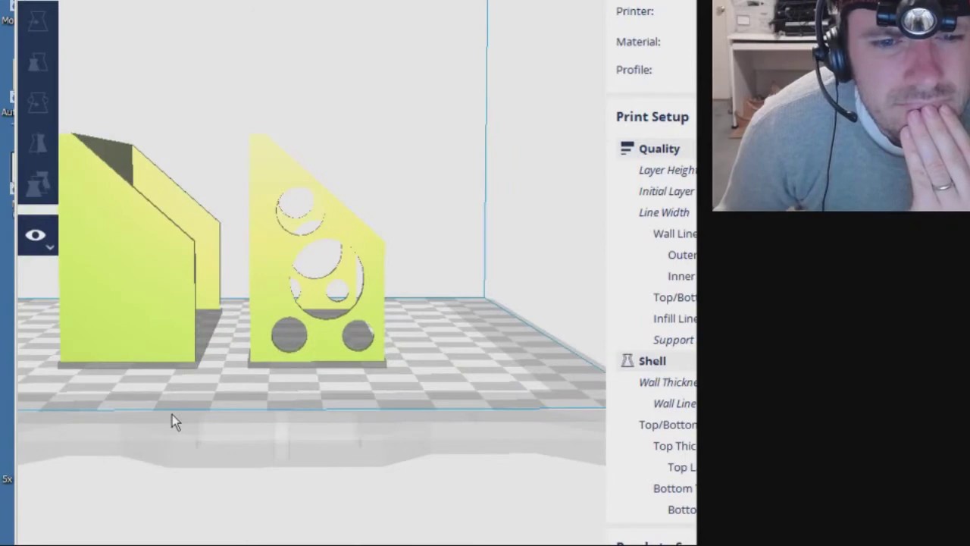
right_drag(185, 419, 311, 427)
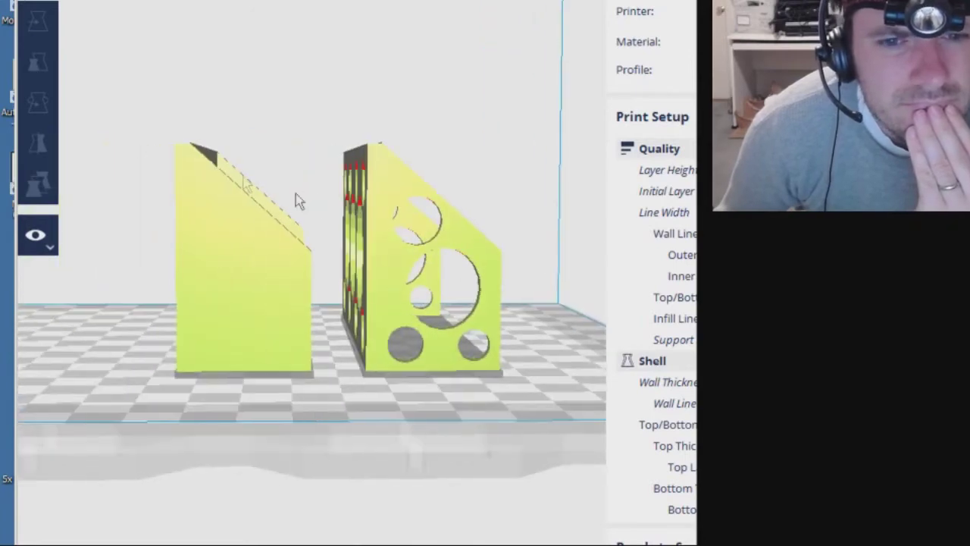
click(369, 199)
click(44, 28)
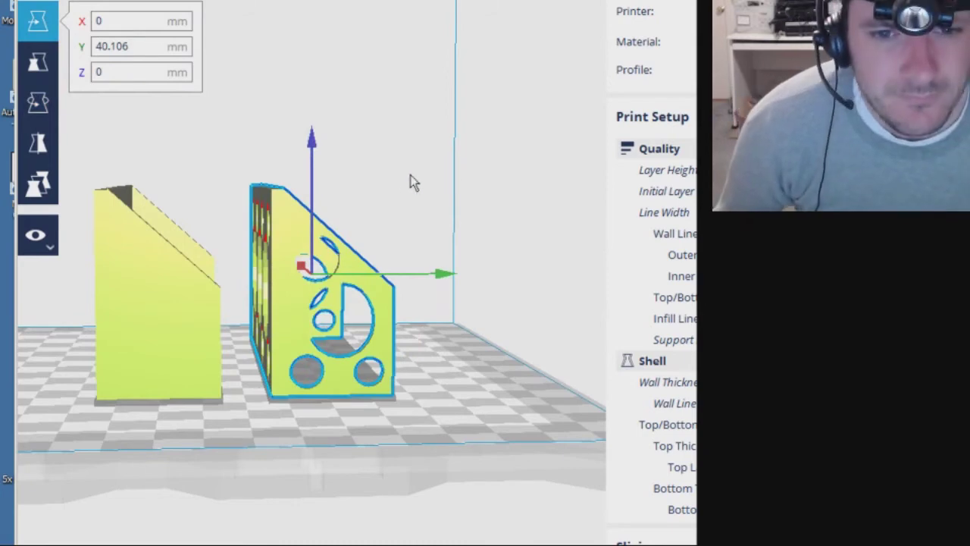
click(390, 187)
right_drag(390, 187, 527, 234)
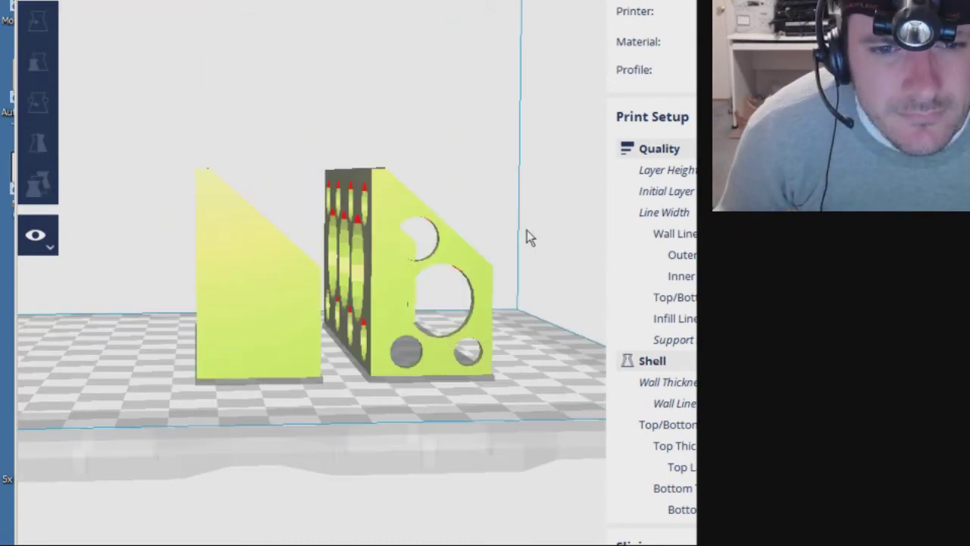
click(445, 238)
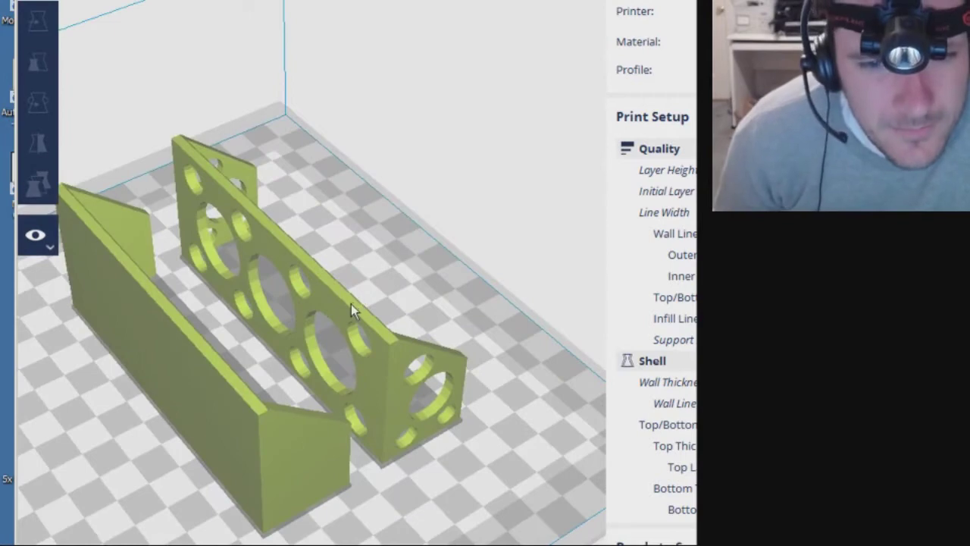
Overlay the perforated bracket on the solid model along Y to compare their shapes, and move it back out to about Y 46 mm.
click(351, 304)
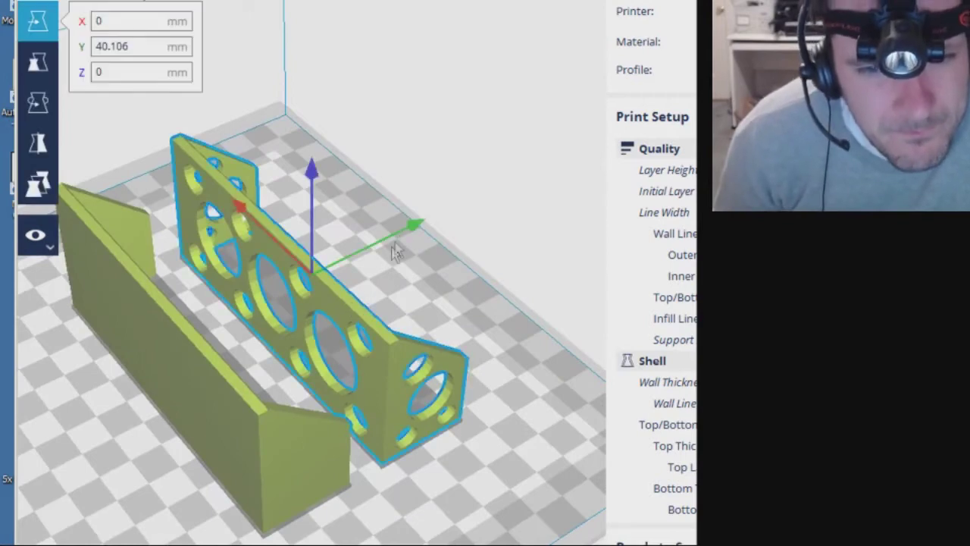
drag(410, 226, 309, 269)
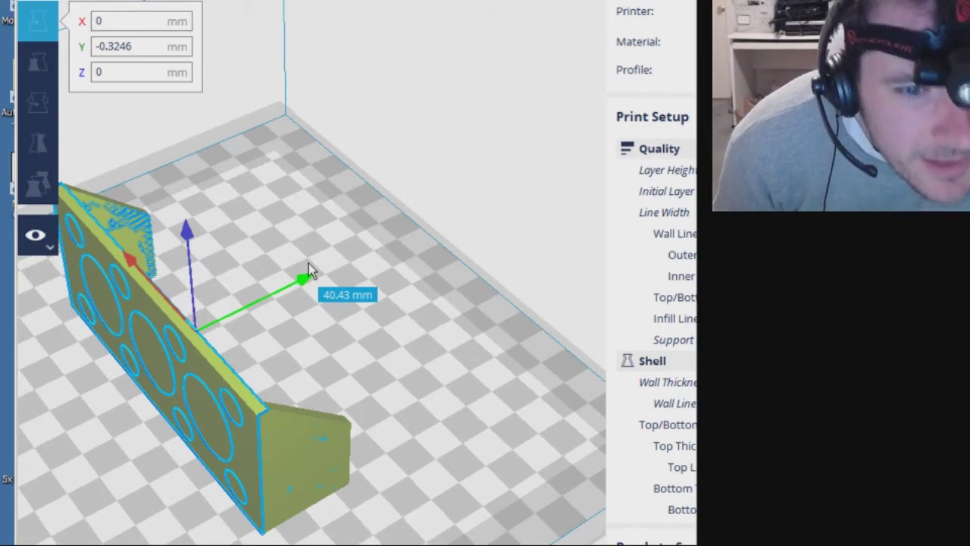
drag(308, 269, 423, 217)
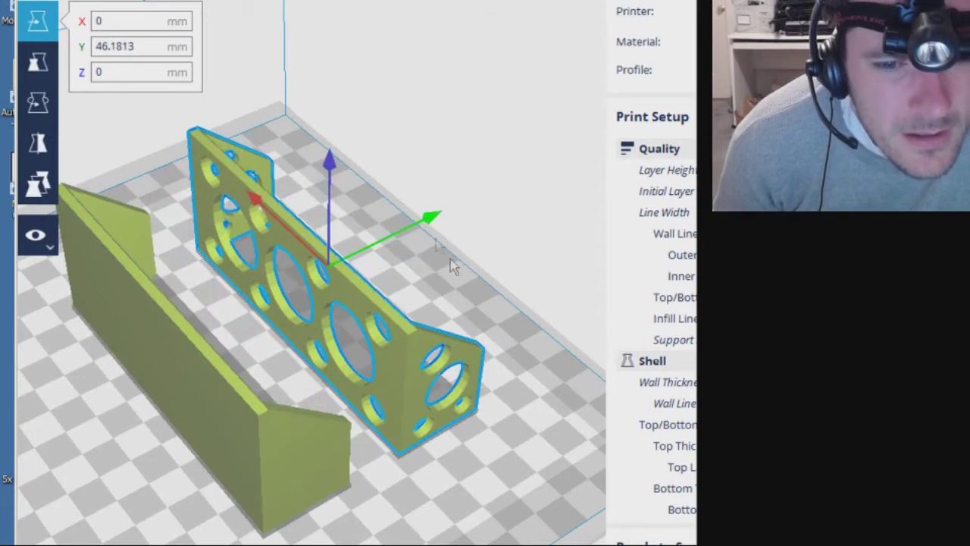
click(464, 321)
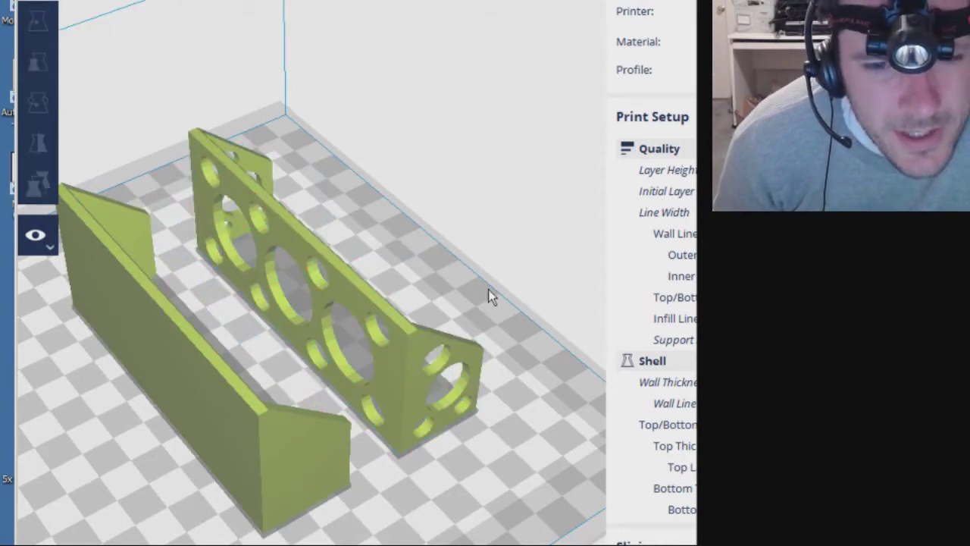
right_drag(513, 277, 245, 307)
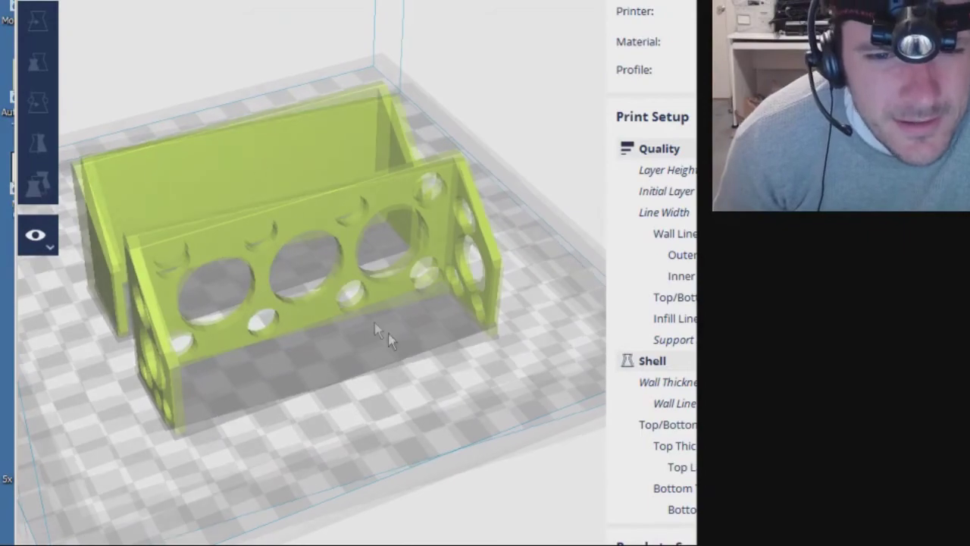
right_drag(388, 337, 195, 353)
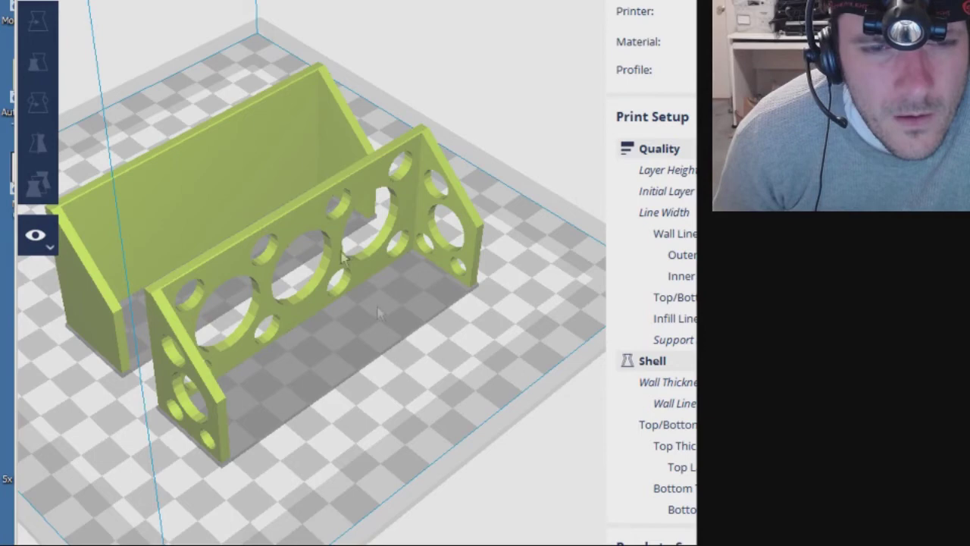
Delete the solid model and move the perforated bracket along Y toward the plate's centre, to about Y 3.4 mm.
click(264, 167)
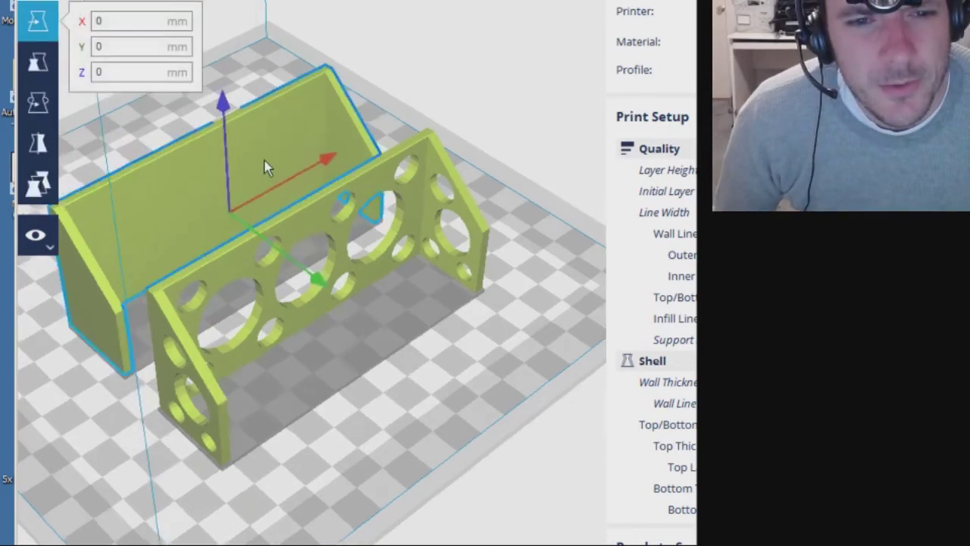
key(Delete)
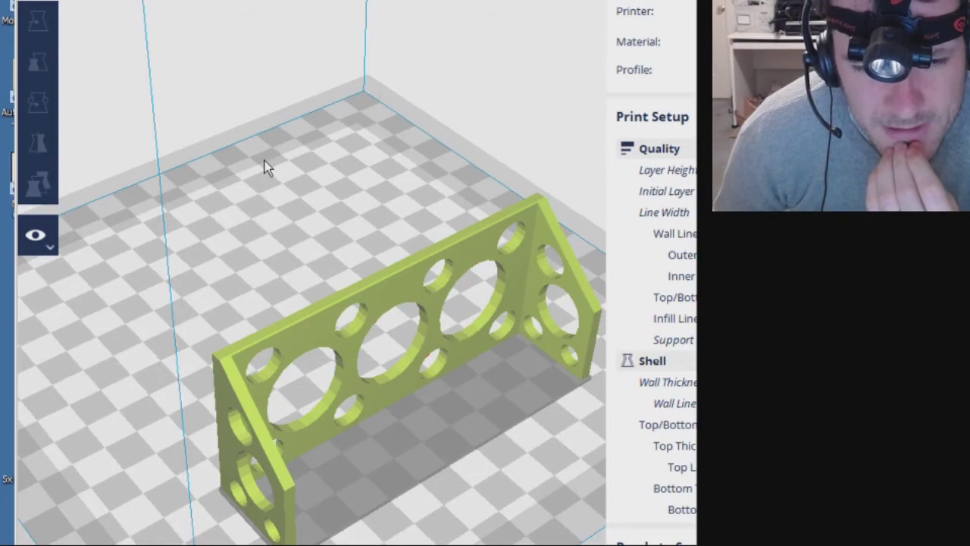
click(368, 294)
drag(402, 350, 291, 291)
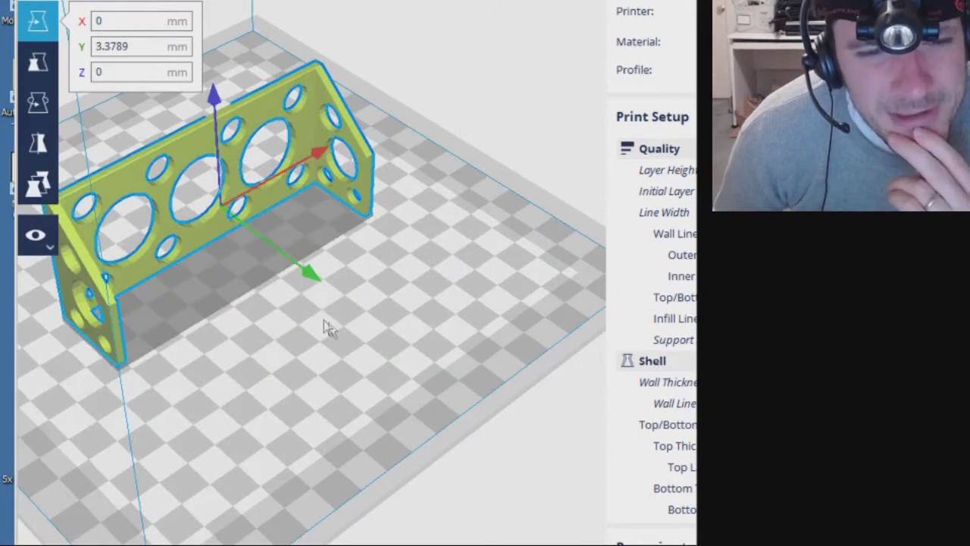
Switch the view mode to Layers to preview the sliced perforated bracket on the build plate.
click(44, 250)
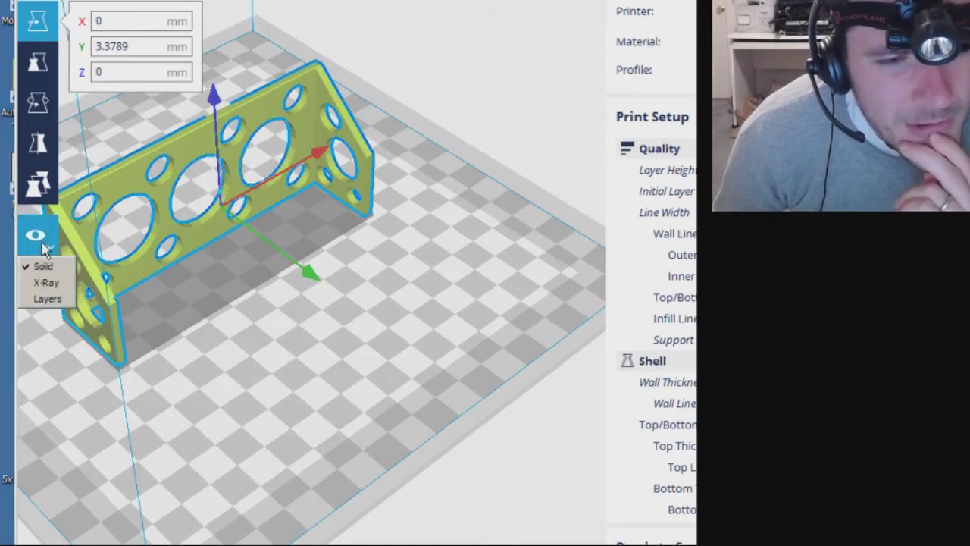
click(42, 299)
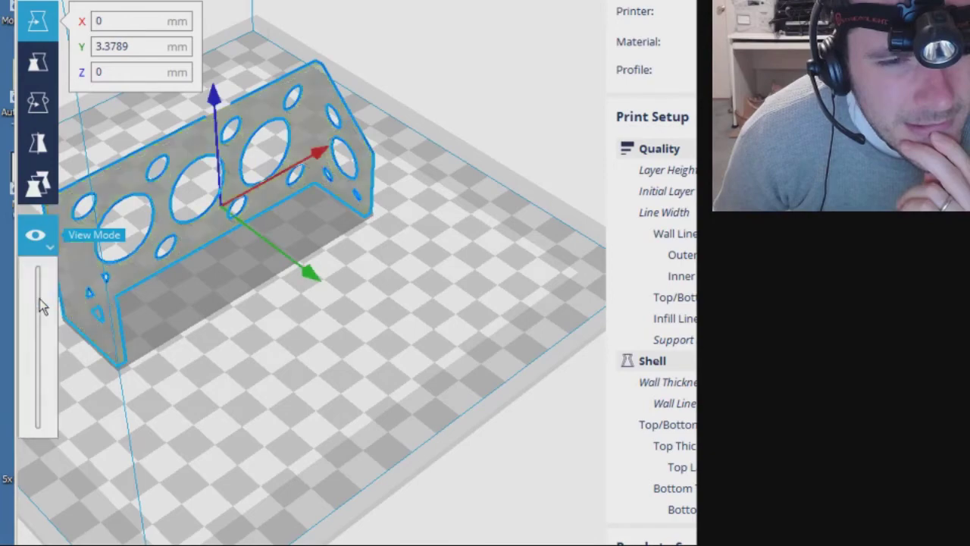
right_drag(321, 360, 424, 392)
Disable support structures in the print settings' Support section.
mouse_move(667, 403)
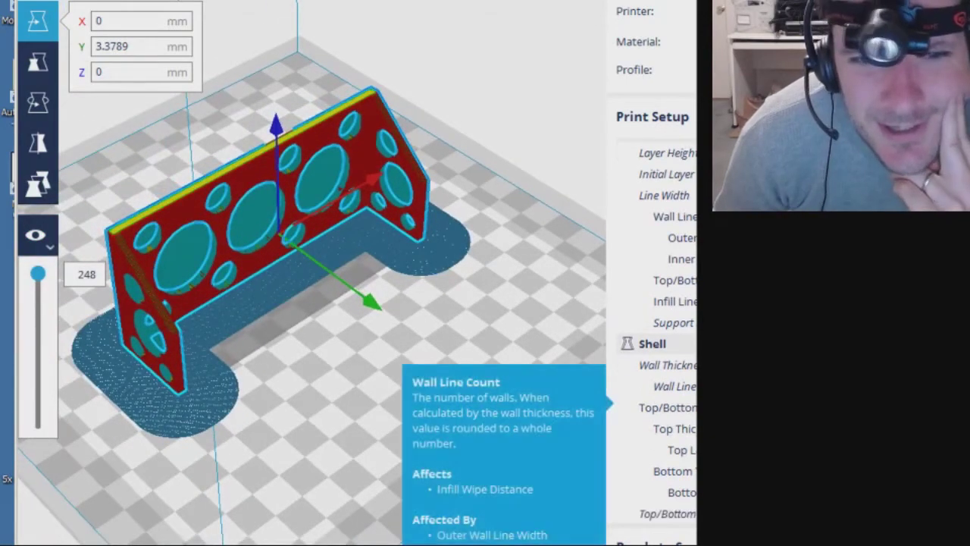
scroll(667, 404, down, 5)
scroll(667, 403, down, 7)
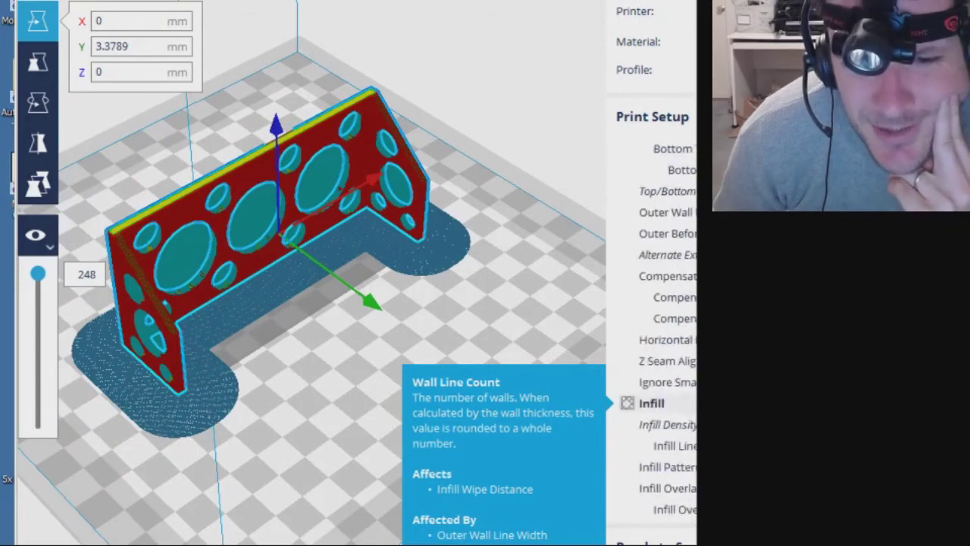
scroll(667, 403, down, 10)
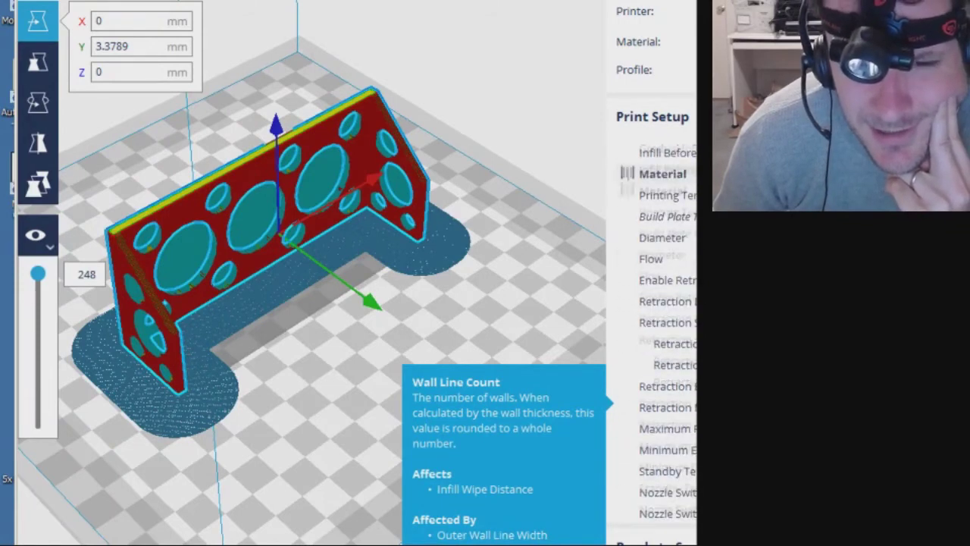
scroll(667, 403, down, 10)
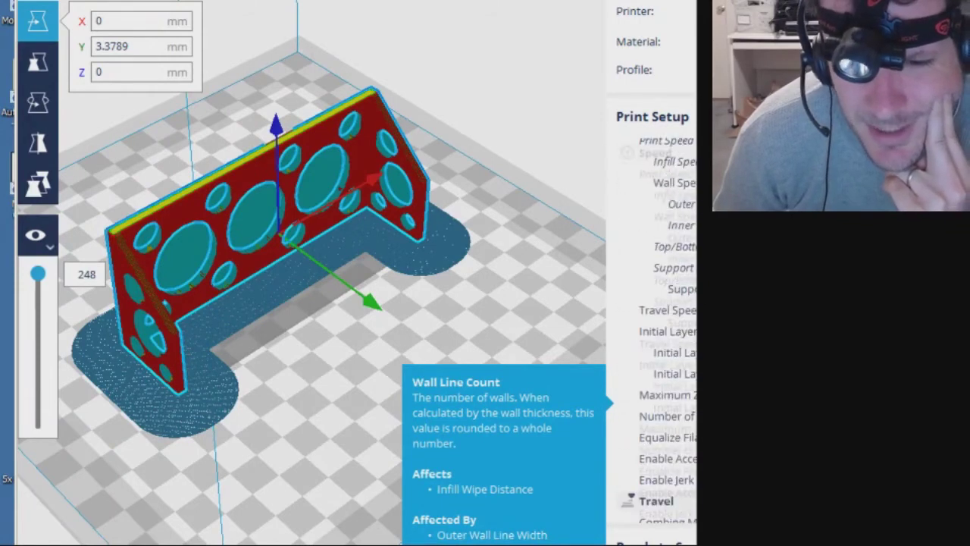
scroll(667, 391, down, 4)
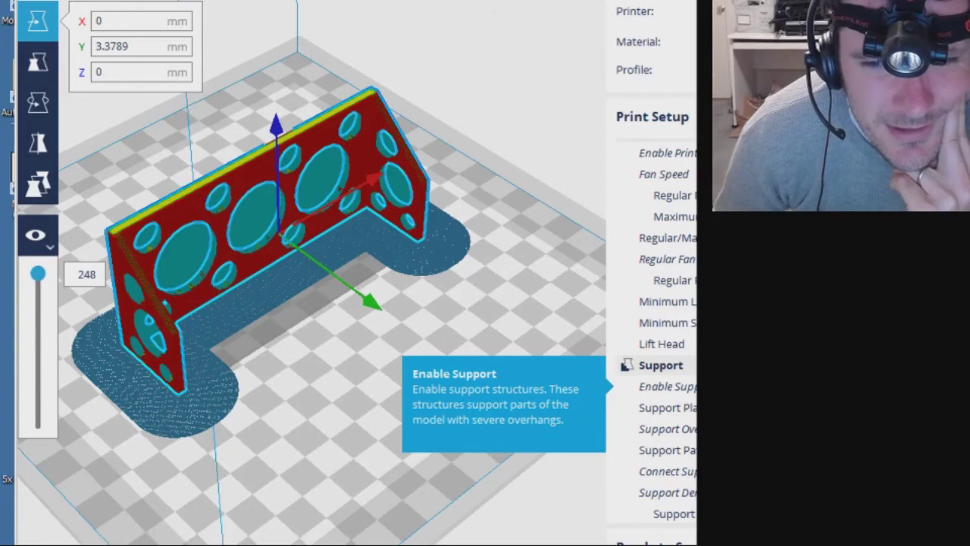
scroll(667, 387, down, 1)
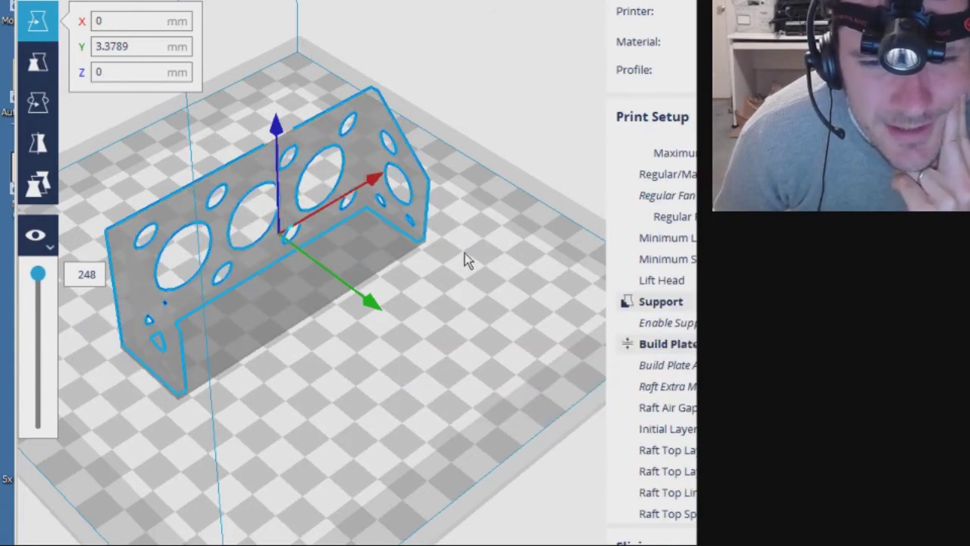
scroll(468, 260, down, 1)
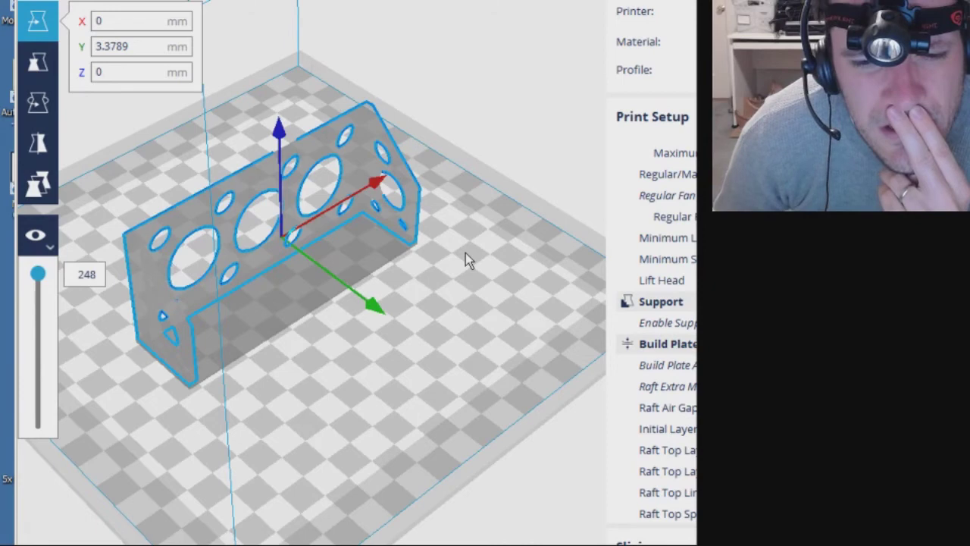
Examine the unsupported bracket's layer preview from the front, from above and from its ends, with the model deselected.
key(alt+Tab)
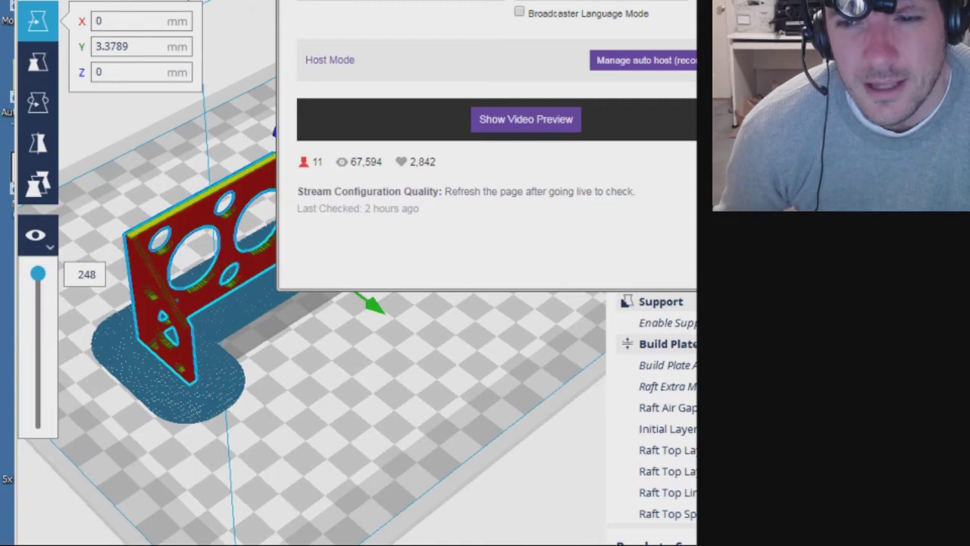
scroll(496, 144, down, 1)
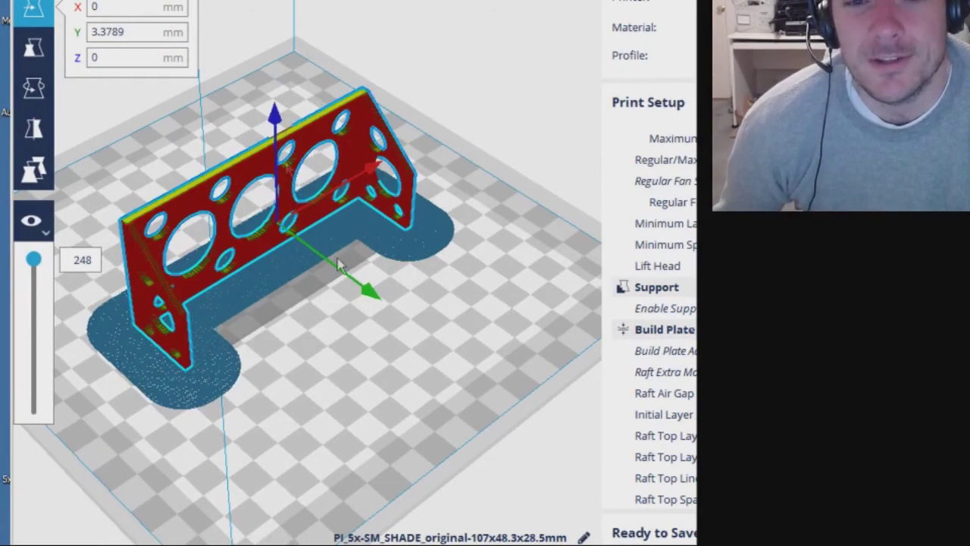
right_drag(556, 353, 465, 292)
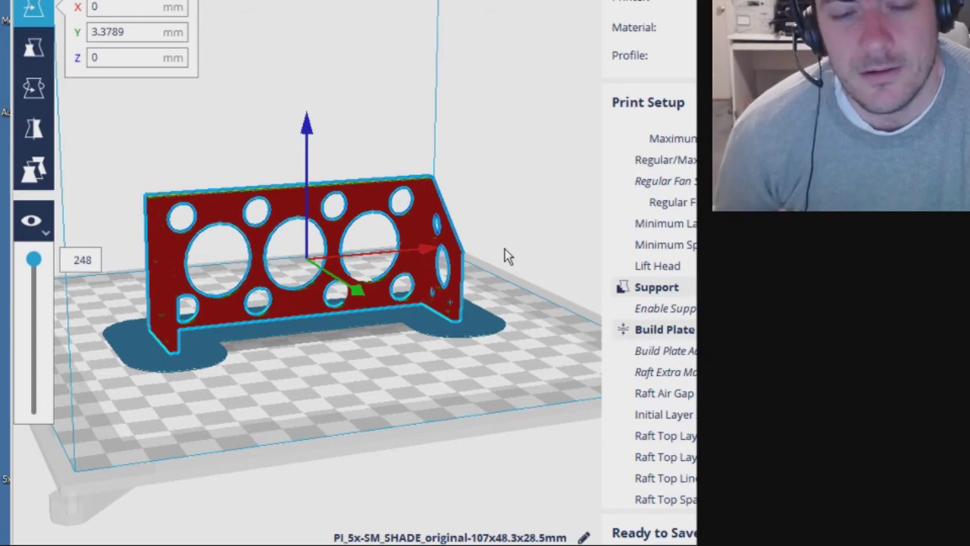
middle_drag(533, 245, 550, 234)
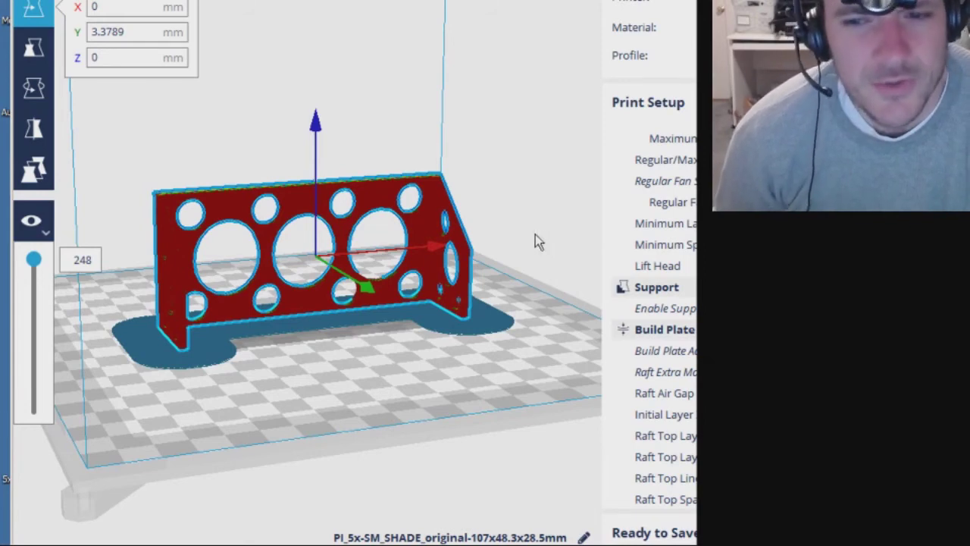
mouse_move(522, 236)
right_down()
mouse_move(490, 219)
mouse_move(512, 225)
right_up()
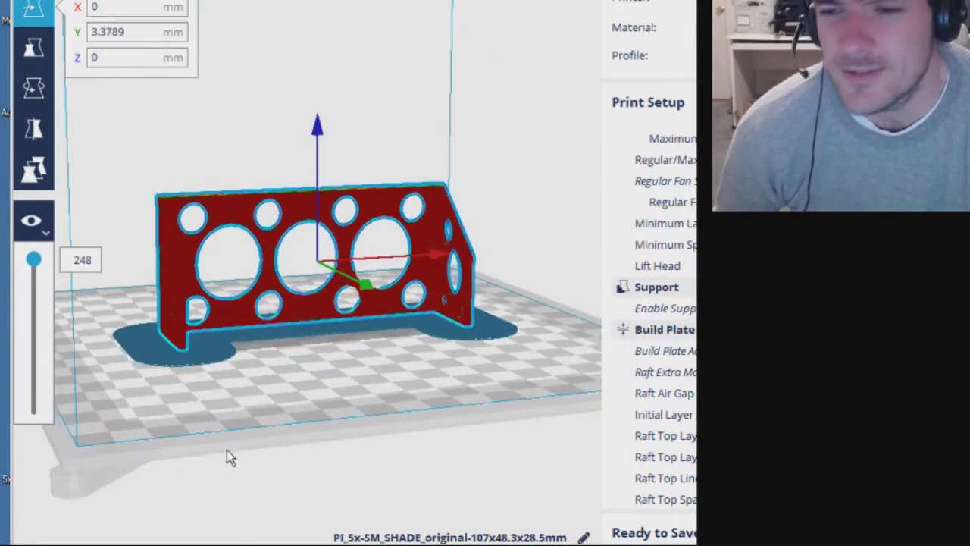
middle_drag(227, 449, 278, 464)
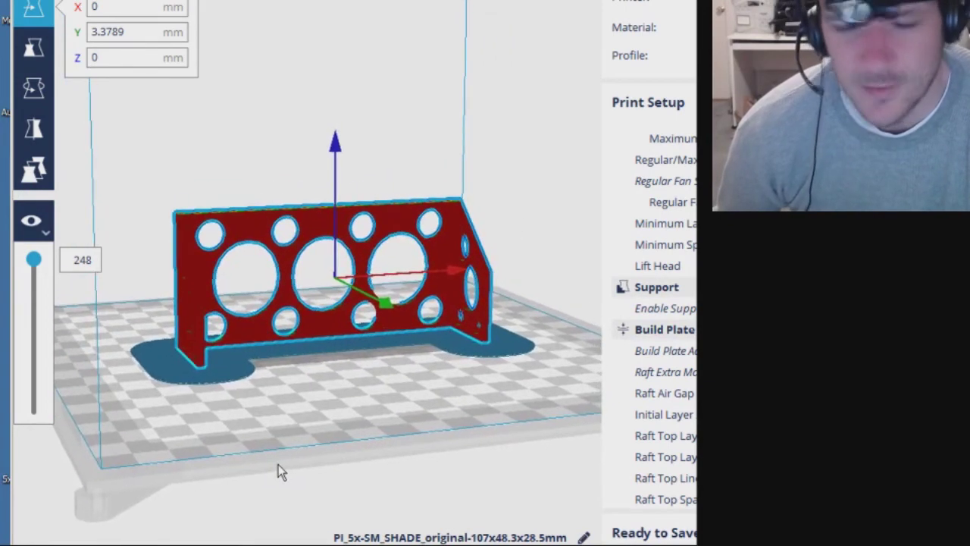
right_drag(390, 372, 411, 407)
click(413, 409)
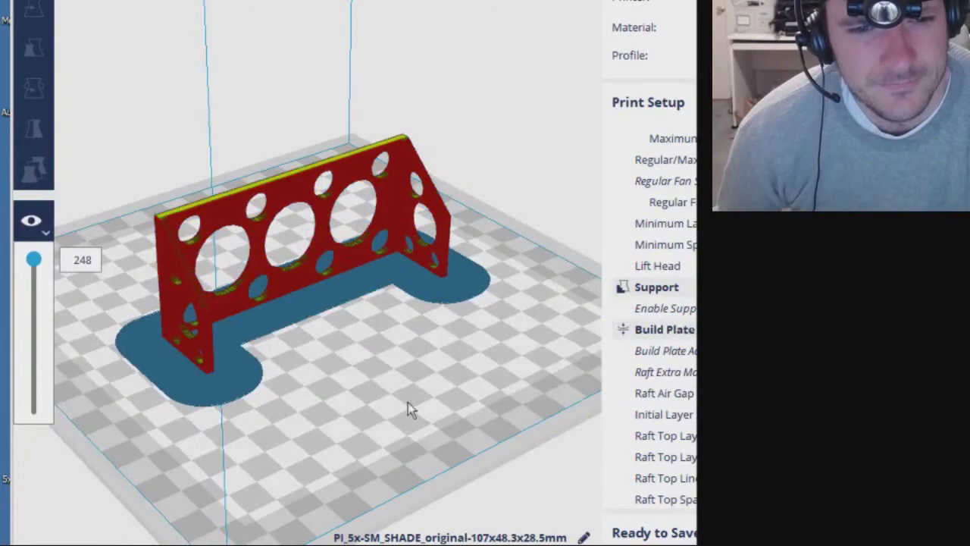
right_drag(310, 405, 515, 383)
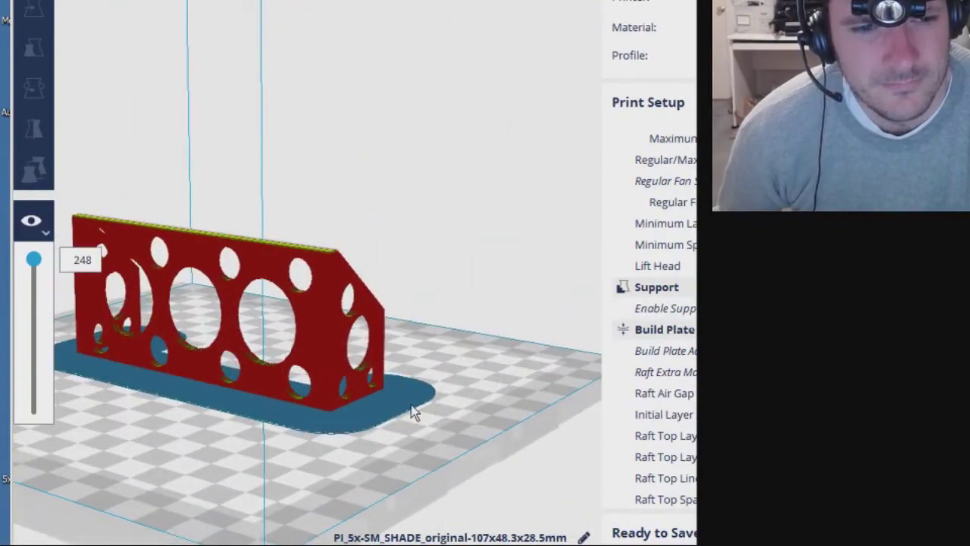
scroll(413, 411, up, 2)
right_drag(412, 407, 159, 333)
right_drag(300, 437, 380, 436)
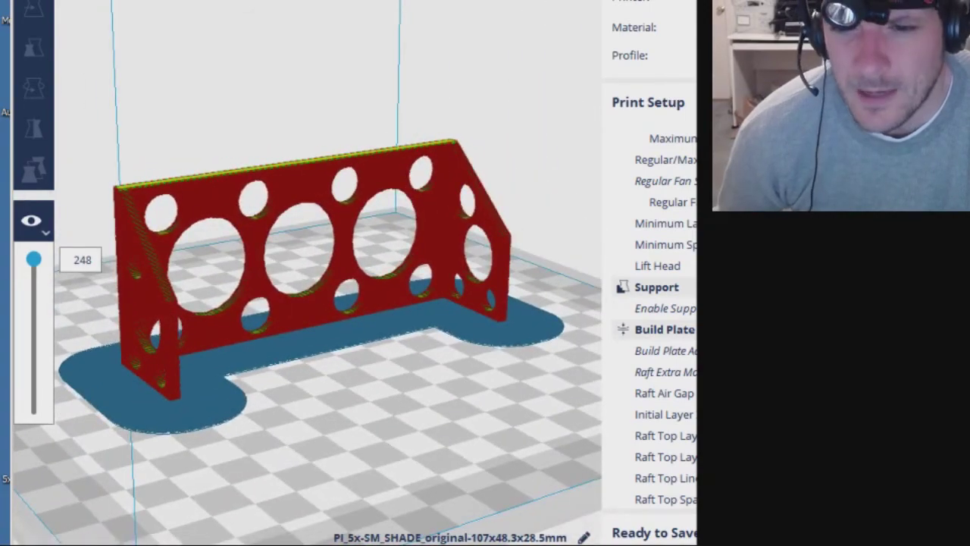
scroll(655, 318, up, 10)
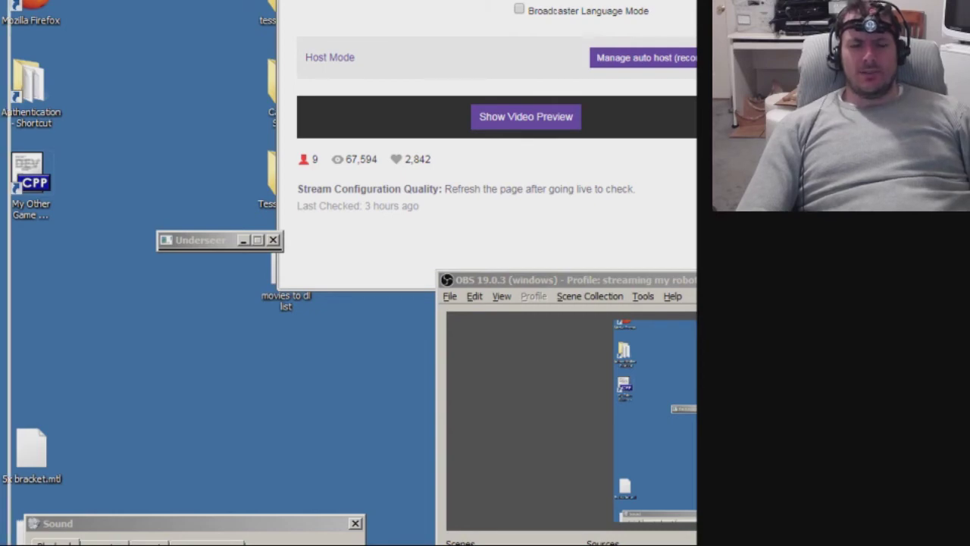
Switch to Maya, select all vertices of the perforated bracket, and move them up along Y above the hole cylinders.
key(alt+Tab)
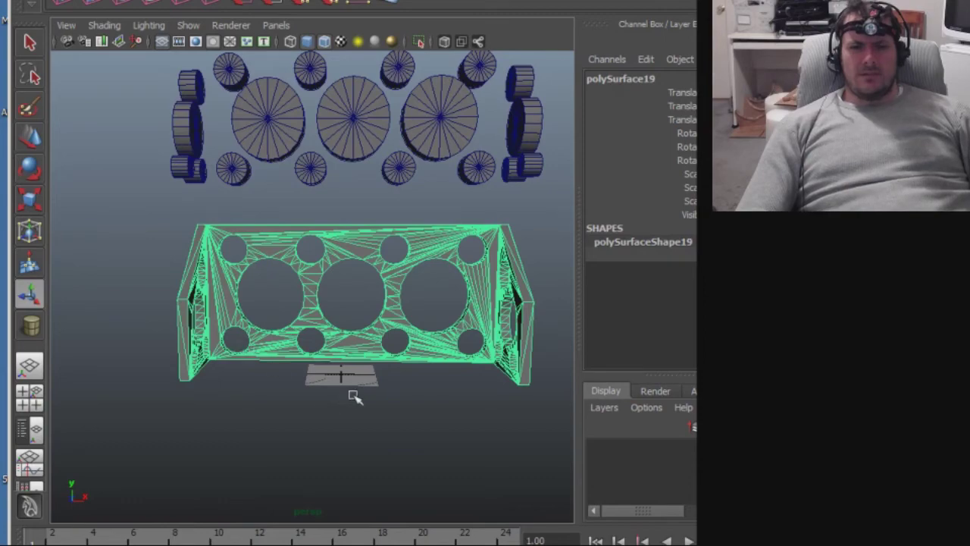
alt+drag(338, 396, 316, 425)
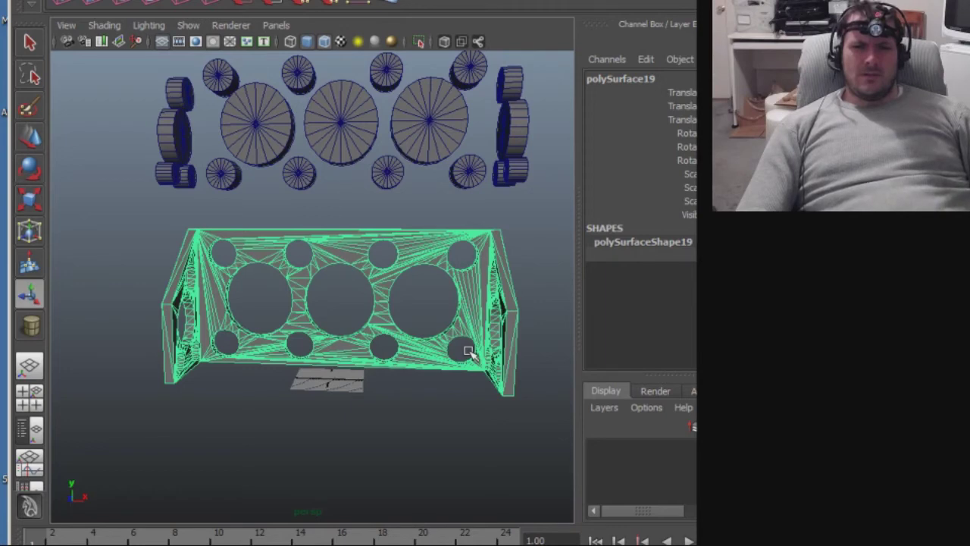
key(F9)
scroll(388, 248, up, 4)
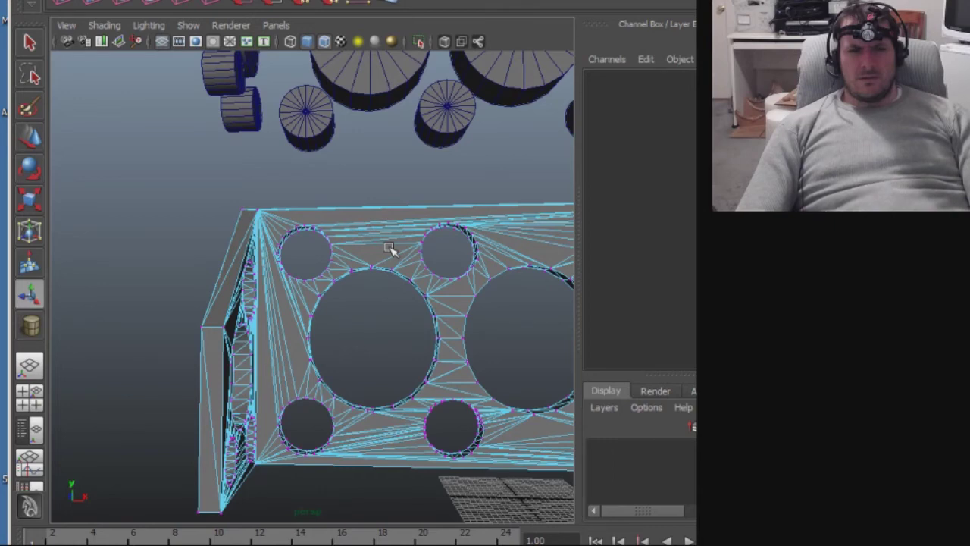
alt+right_drag(424, 256, 142, 270)
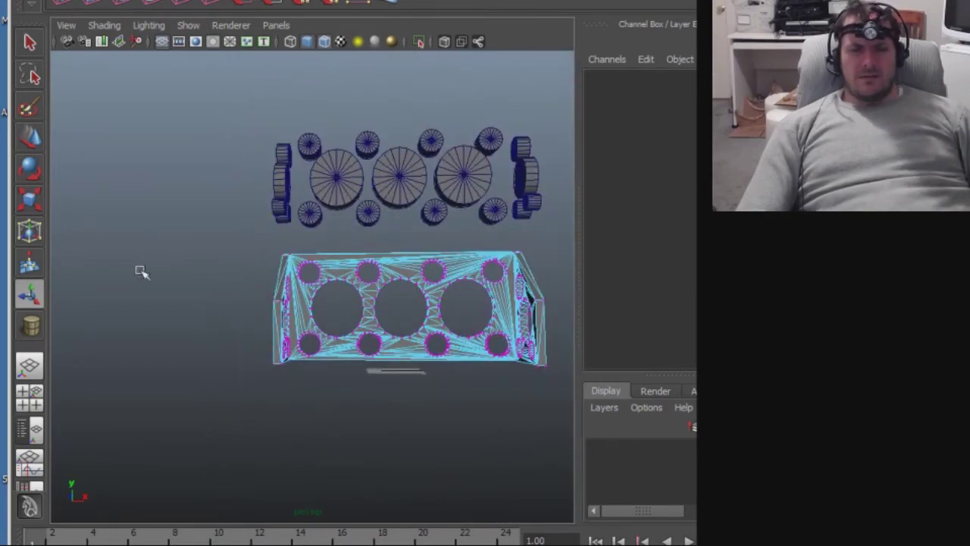
alt+middle_drag(368, 306, 296, 343)
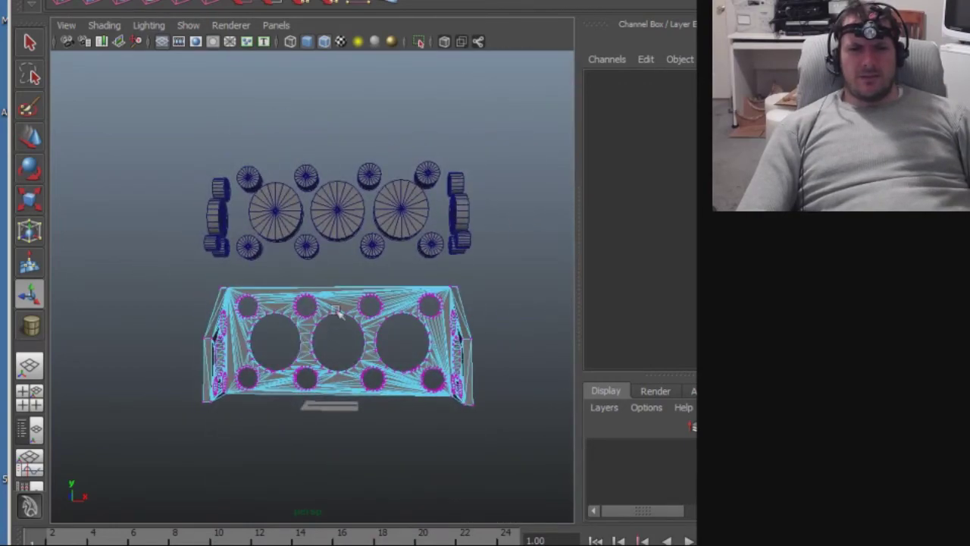
drag(180, 275, 486, 362)
drag(505, 425, 505, 423)
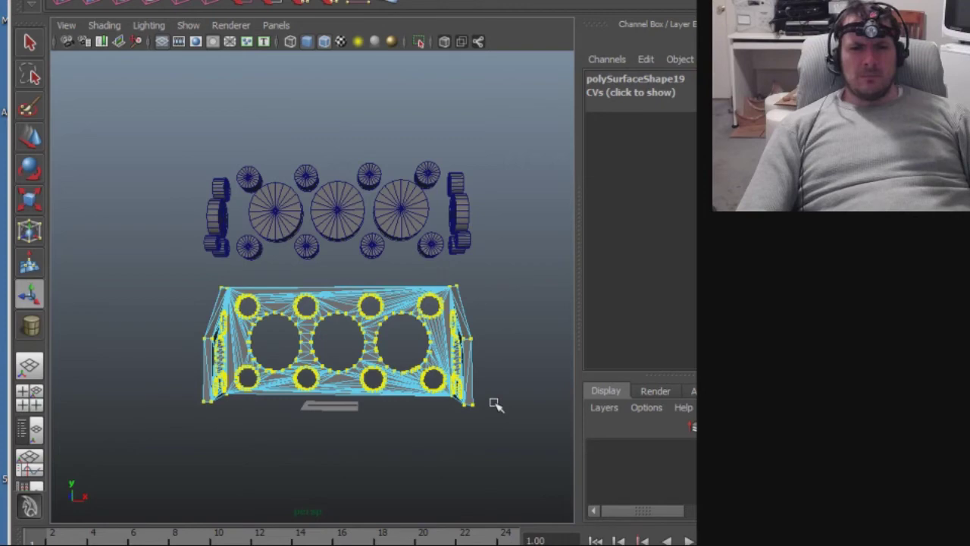
key(w)
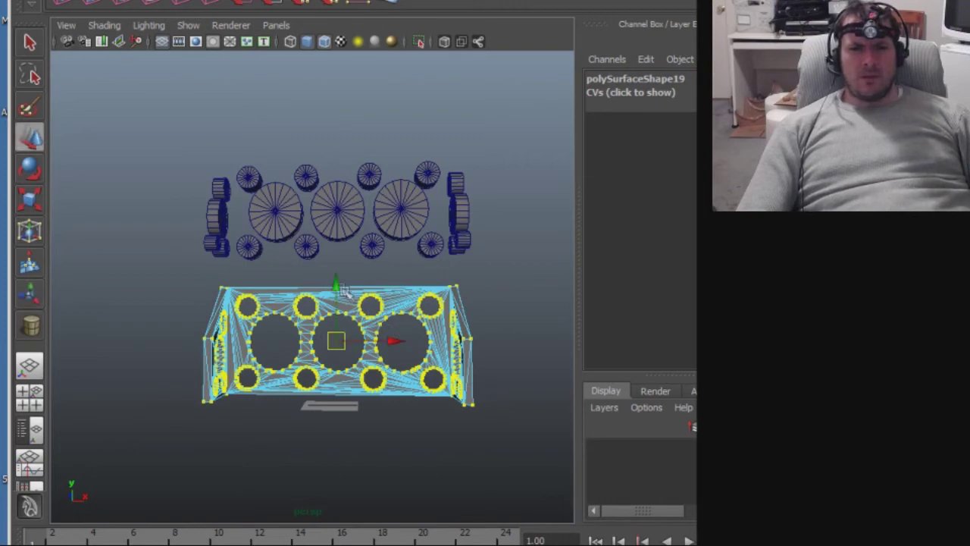
drag(339, 286, 337, 42)
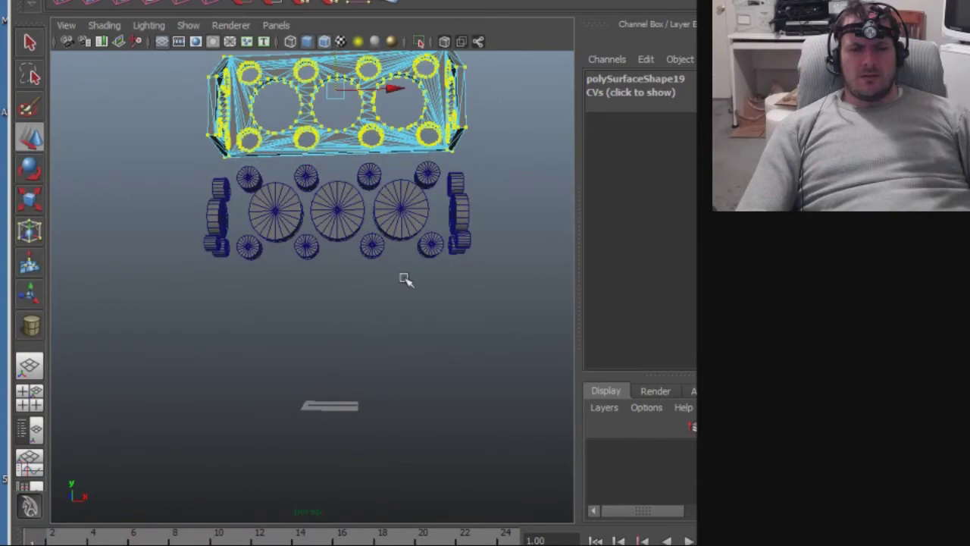
click(23, 2)
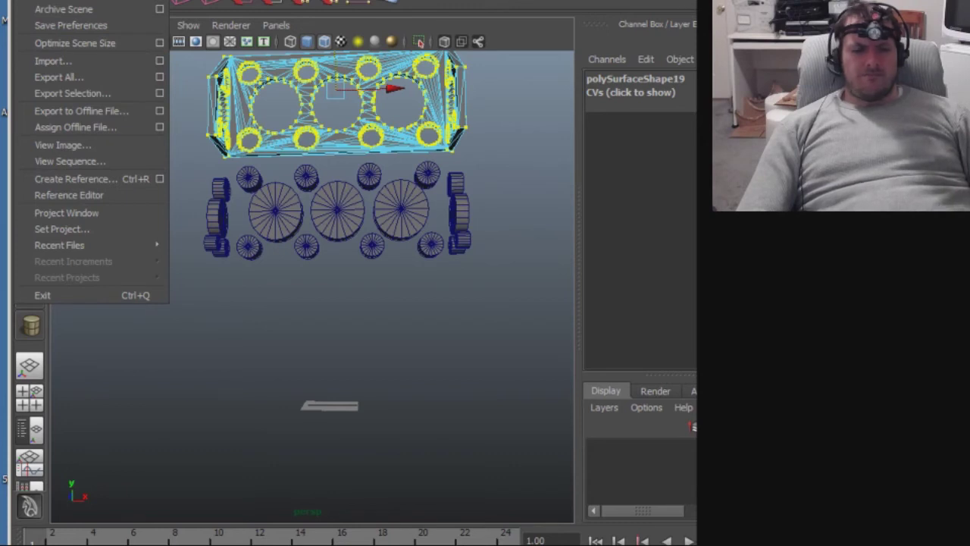
key(super)
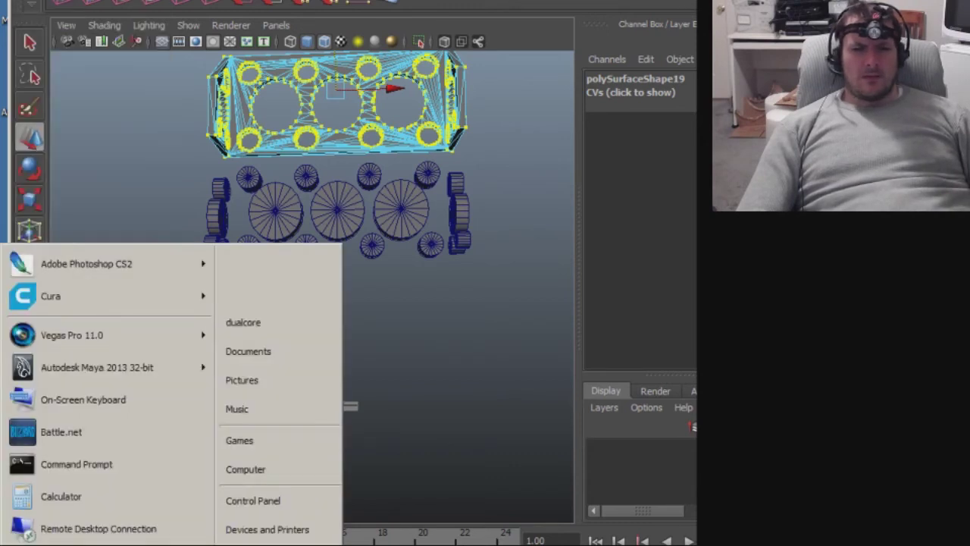
key(Escape)
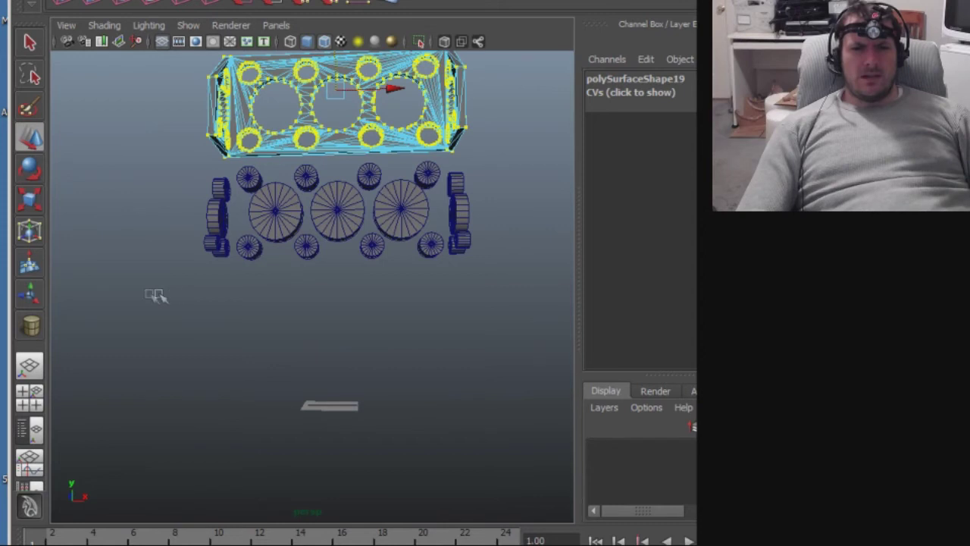
key(alt+f)
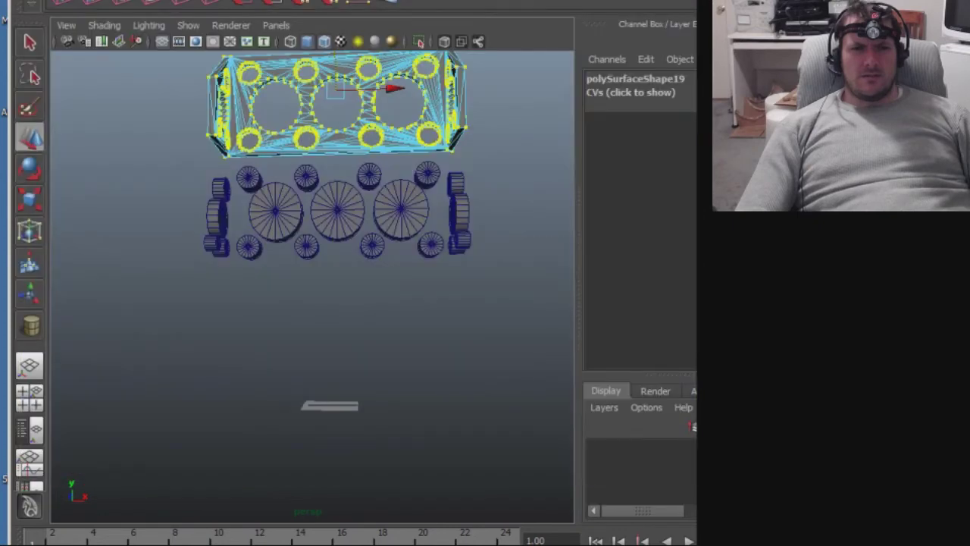
Import 5x bracket.obj from the Desktop folder, with the file type filter set to All Files.
key(alt+f)
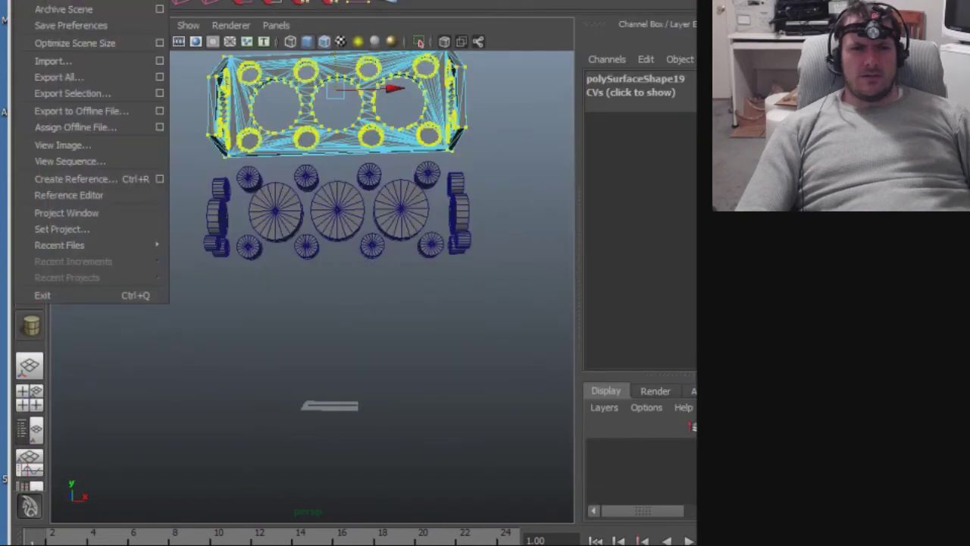
click(94, 64)
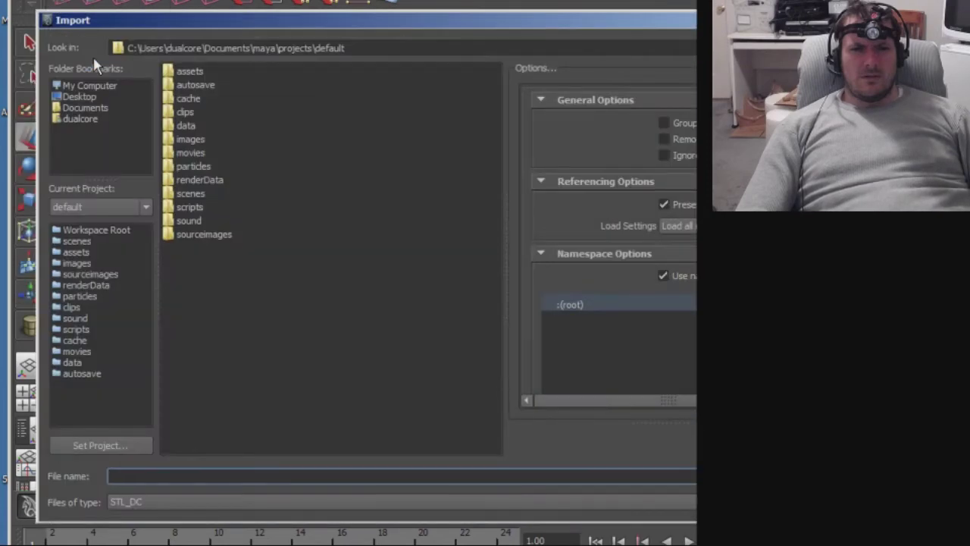
click(164, 502)
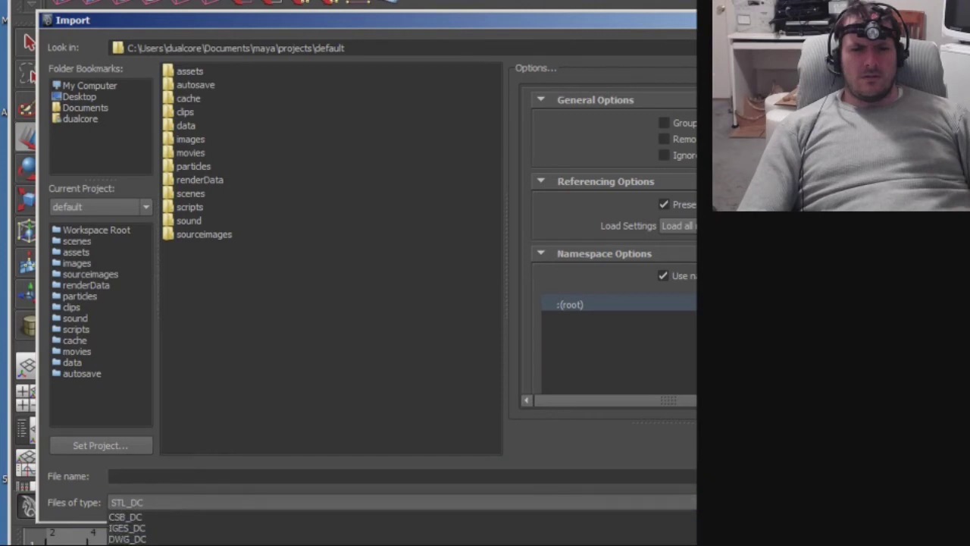
key(Return)
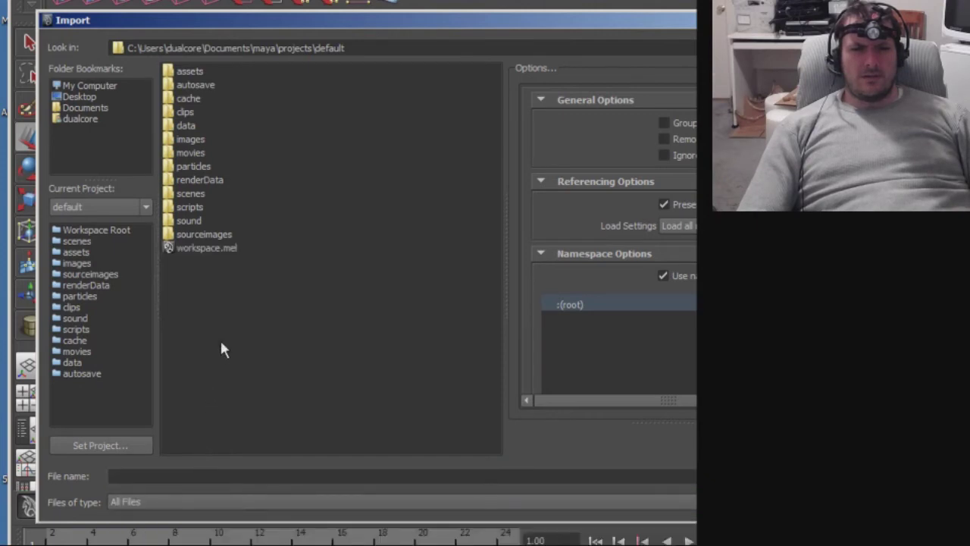
click(80, 97)
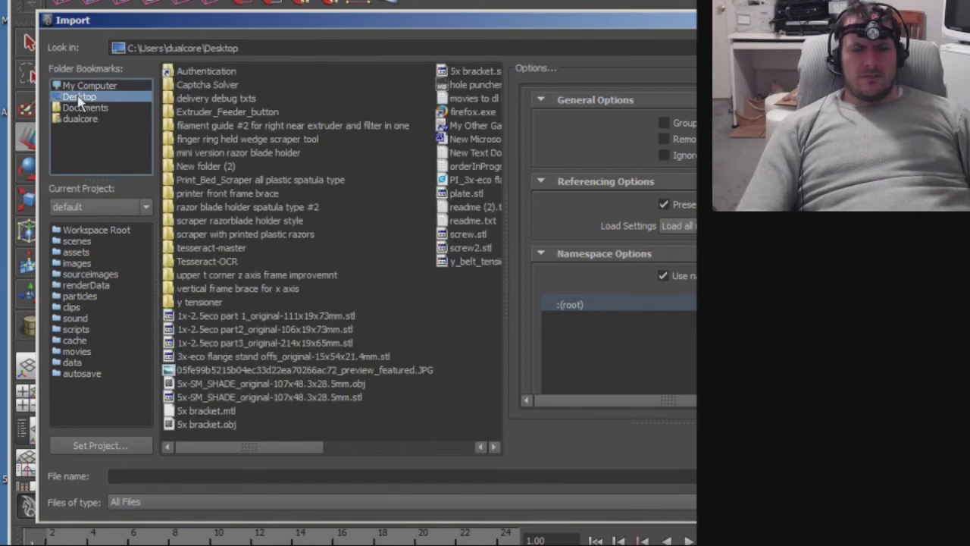
click(214, 427)
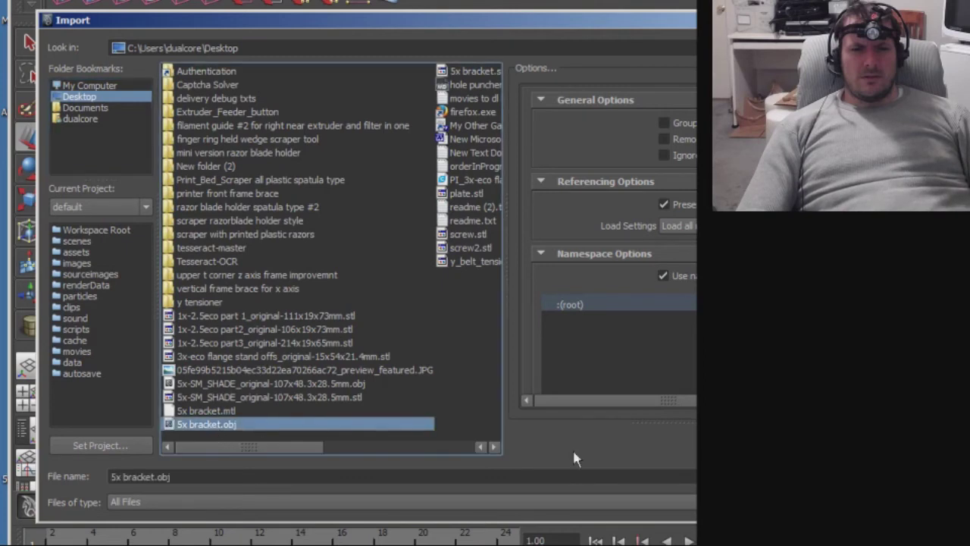
key(Return)
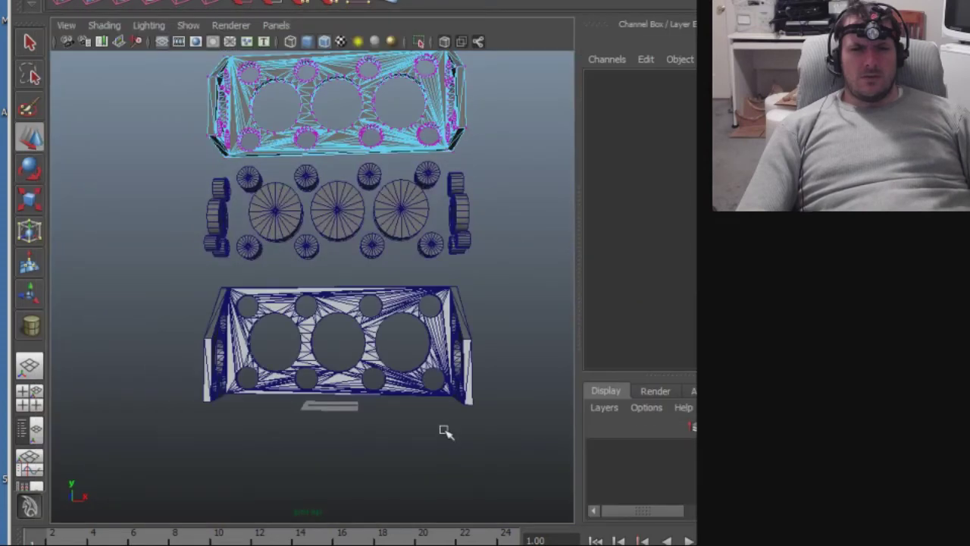
Delete the newly imported perforated bracket and import 5x-SM_SHADE_original-107x48.3x28.5mm.obj from the Desktop in its place.
click(443, 347)
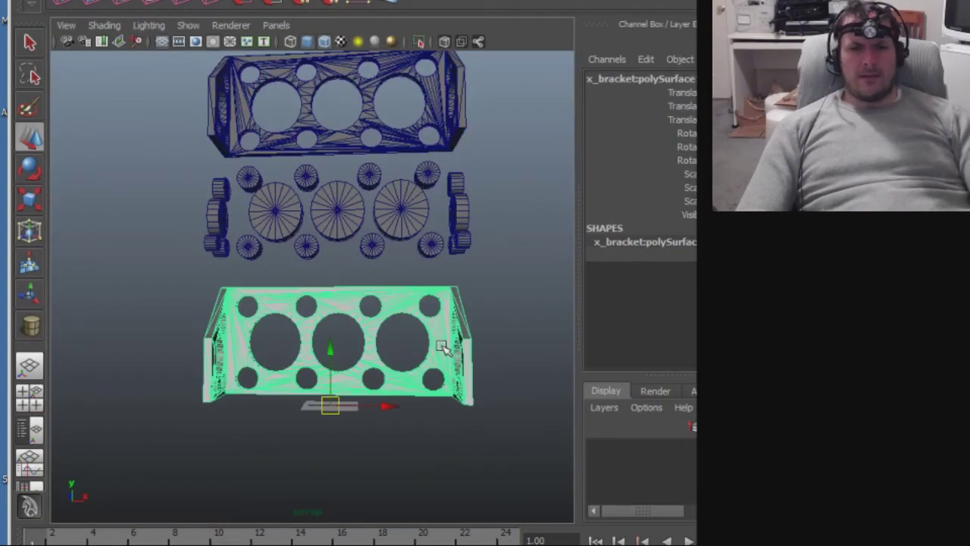
key(Delete)
click(31, 2)
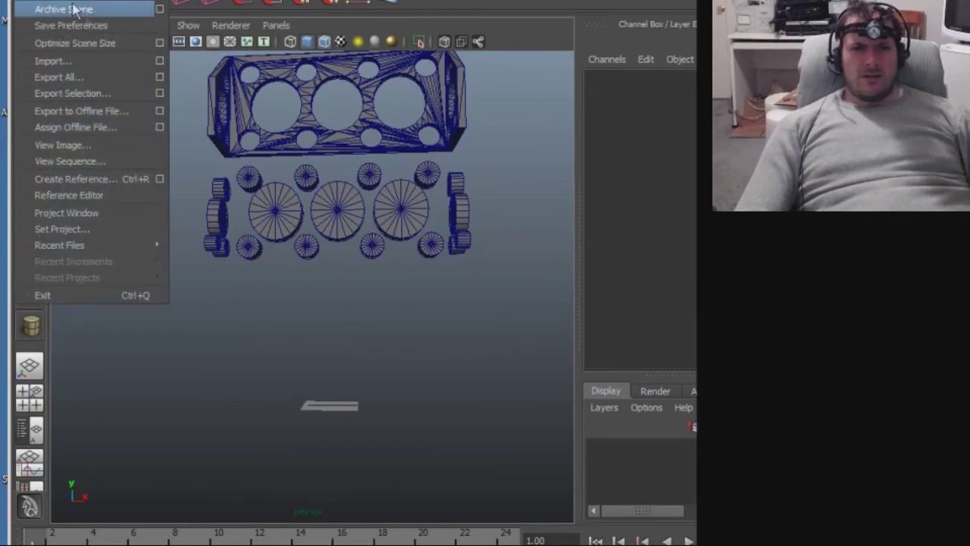
click(114, 67)
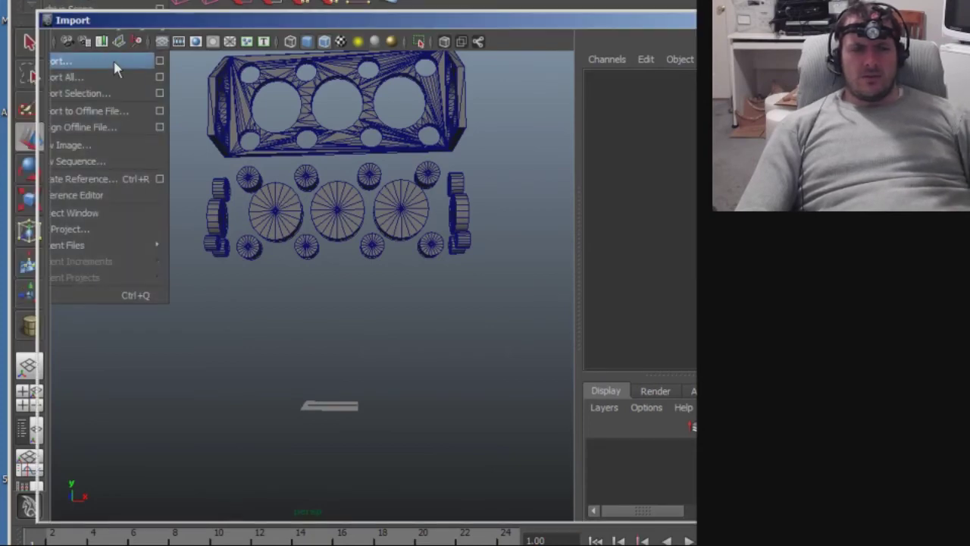
click(273, 458)
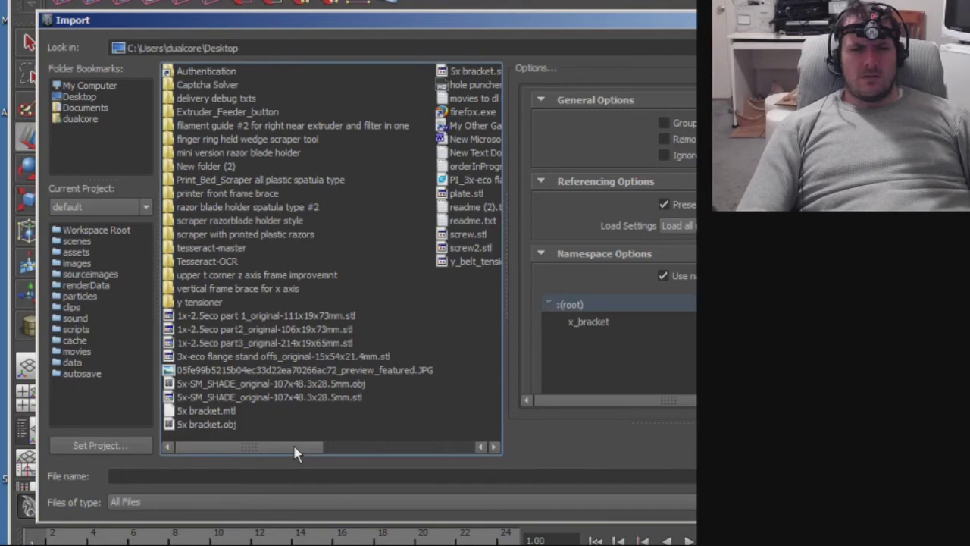
click(291, 387)
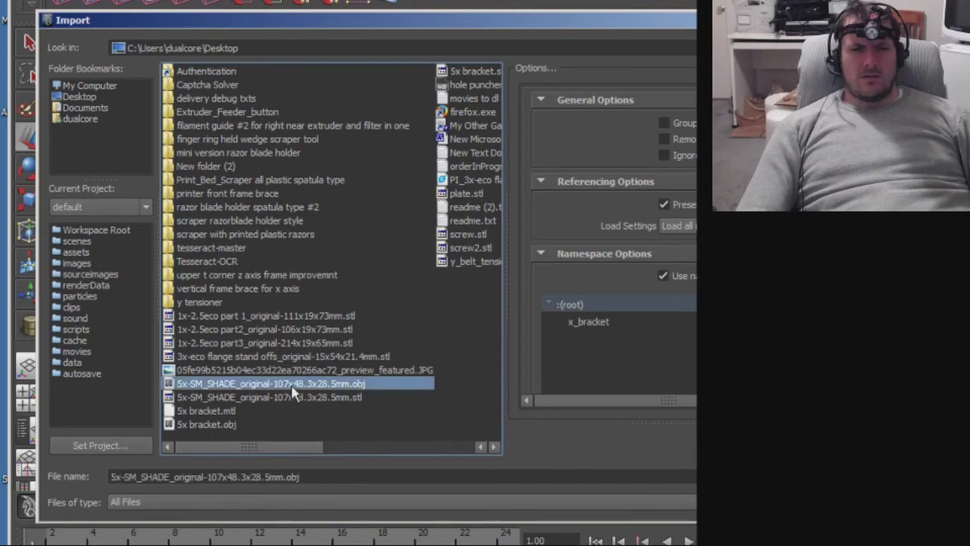
key(Return)
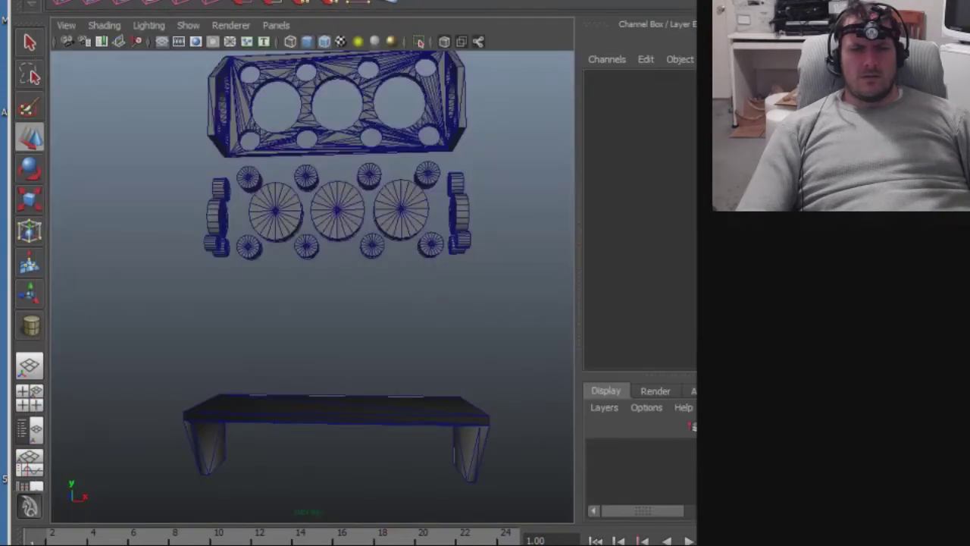
Rotate the imported solid bracket about the X axis until its main plate stands upright like the perforated one.
click(384, 410)
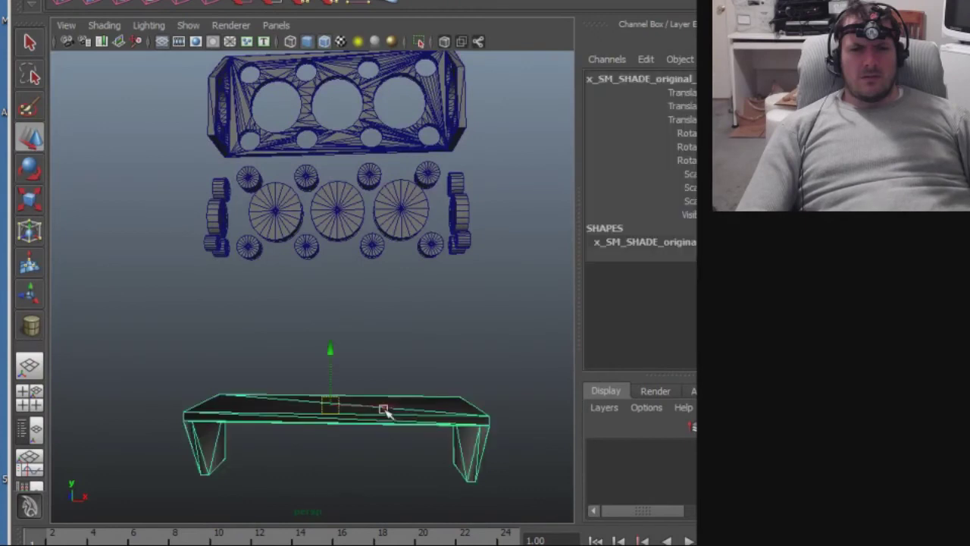
key(e)
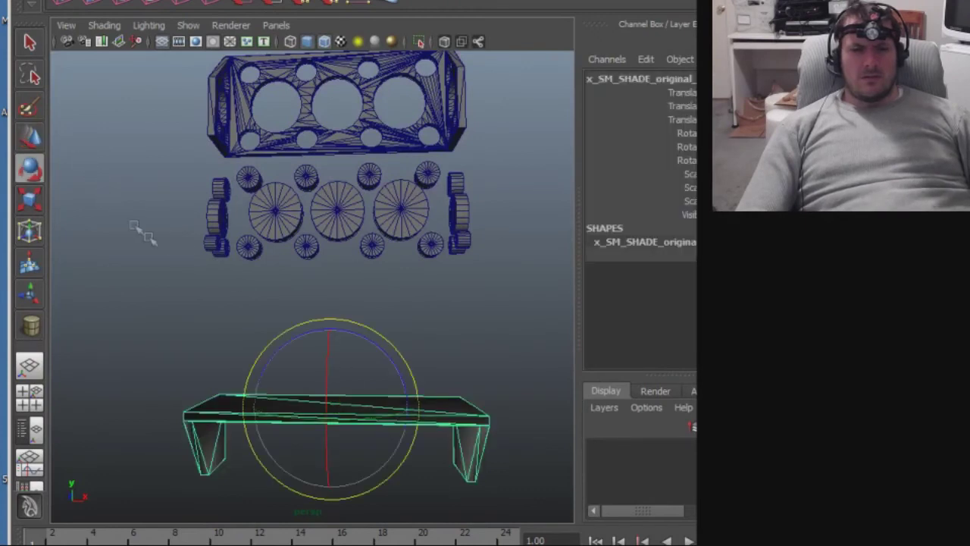
drag(326, 385, 336, 273)
drag(330, 428, 328, 385)
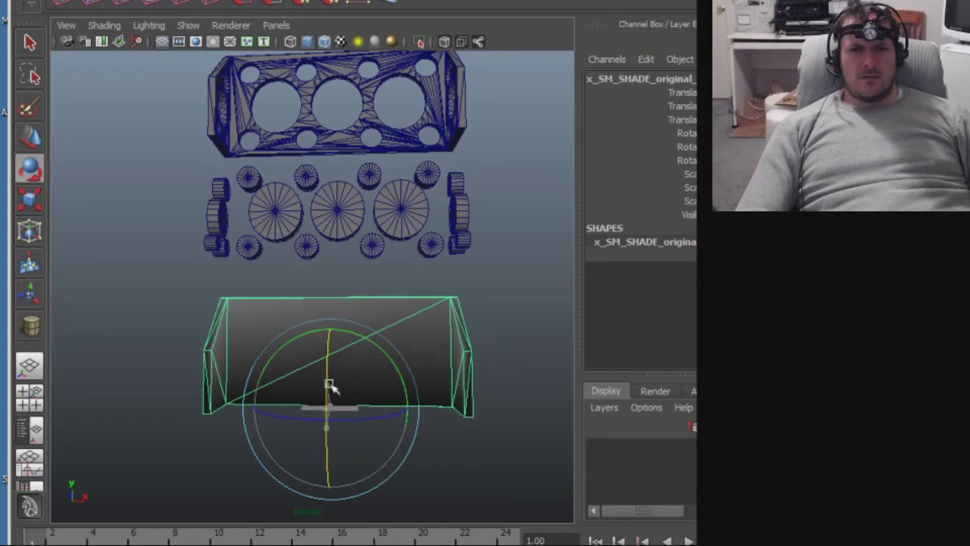
Move the two outermost small cylinders of the lower front row down along Y to the solid bracket's lower corners.
click(468, 454)
alt+right_drag(290, 444, 424, 444)
alt+middle_drag(424, 444, 308, 331)
alt+right_drag(308, 331, 314, 382)
click(203, 136)
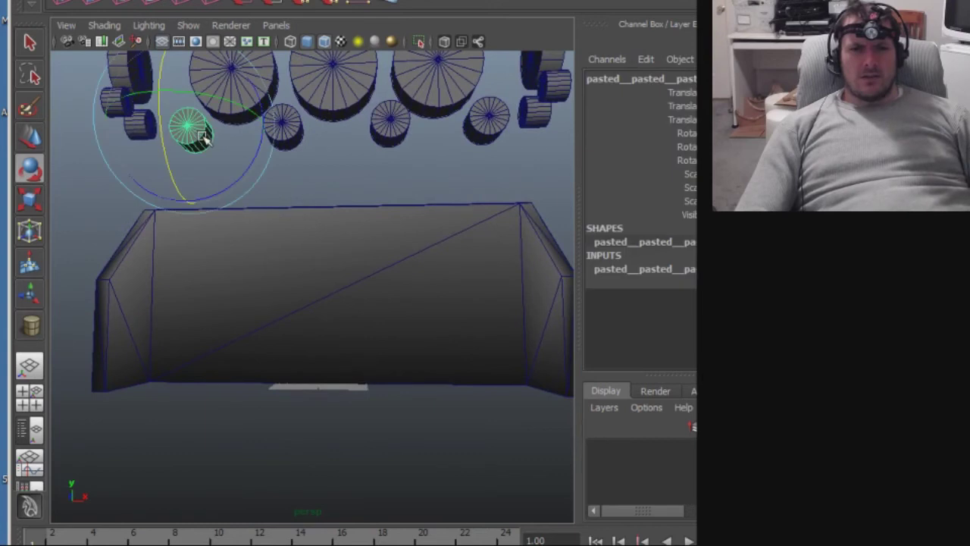
shift+click(487, 131)
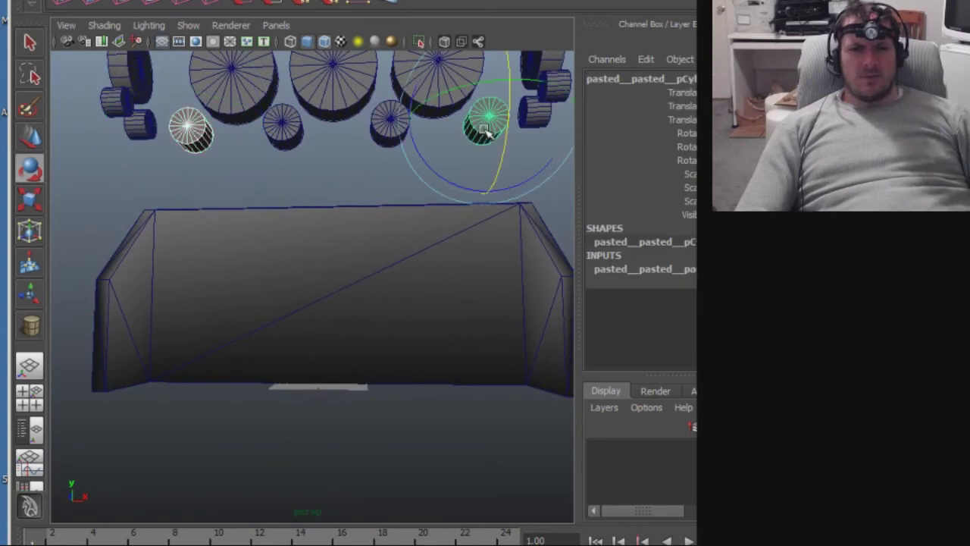
key(w)
drag(491, 72, 485, 297)
Move the lowest side cylinder at each end down along Y onto the lower part of the bracket's end flanges.
mouse_move(227, 416)
alt+middle_down()
mouse_move(357, 396)
mouse_move(445, 400)
mouse_move(217, 404)
alt+middle_up()
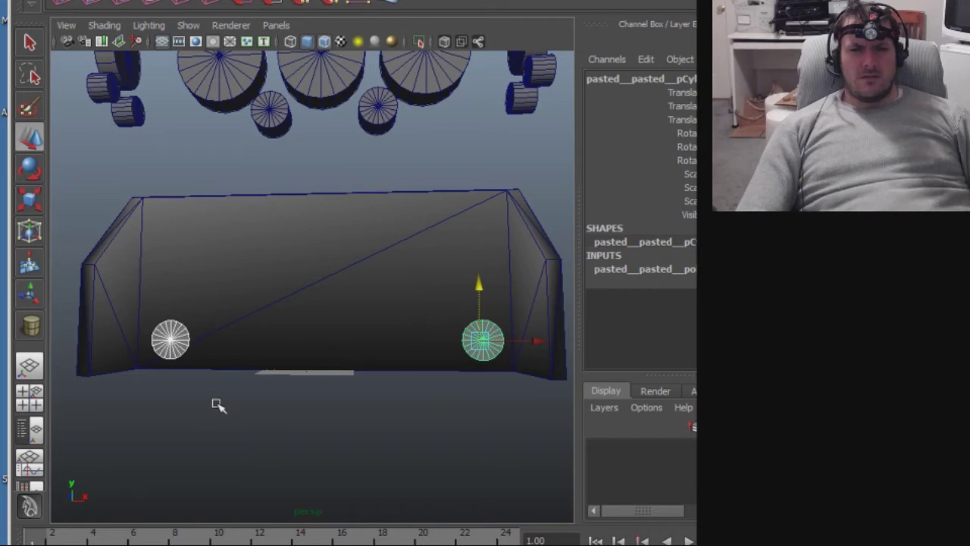
click(129, 111)
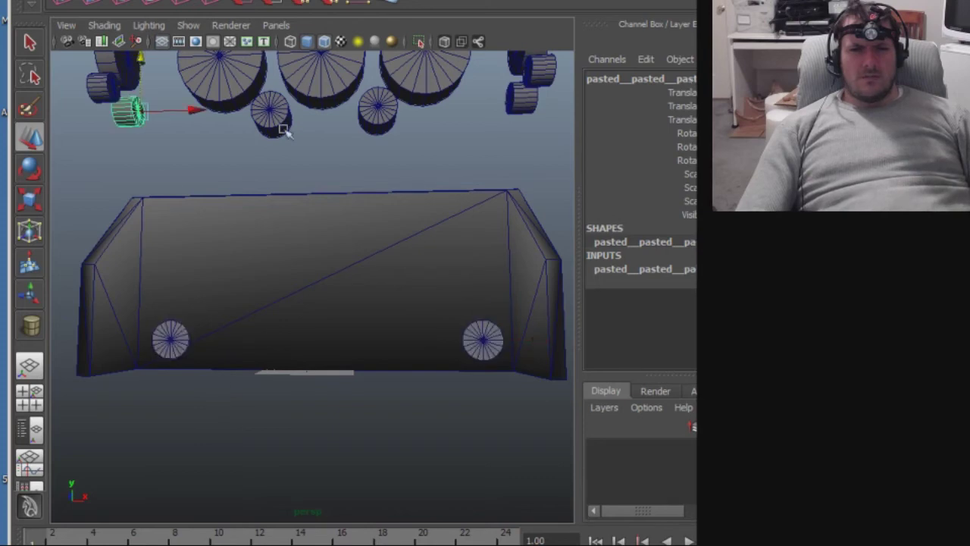
click(527, 106)
alt+right_drag(542, 213, 462, 213)
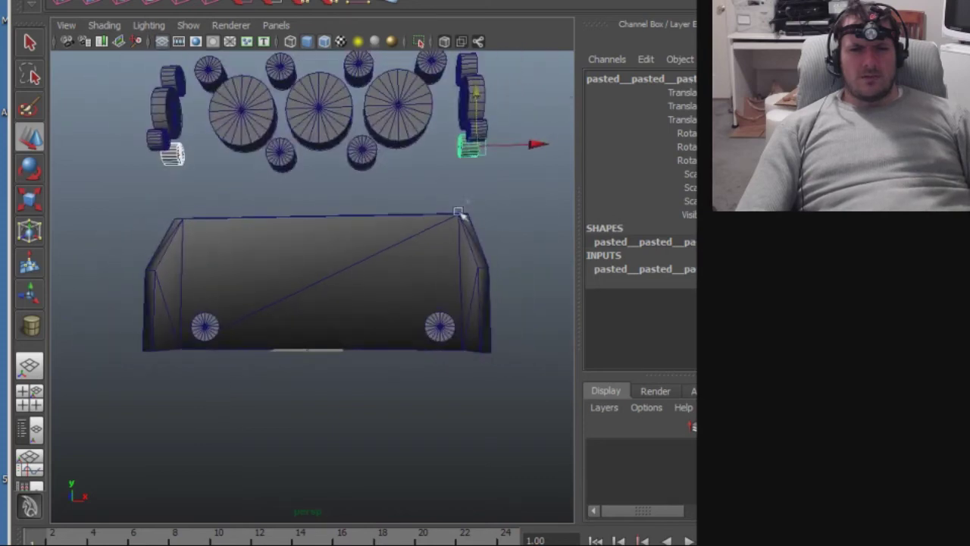
drag(484, 91, 459, 275)
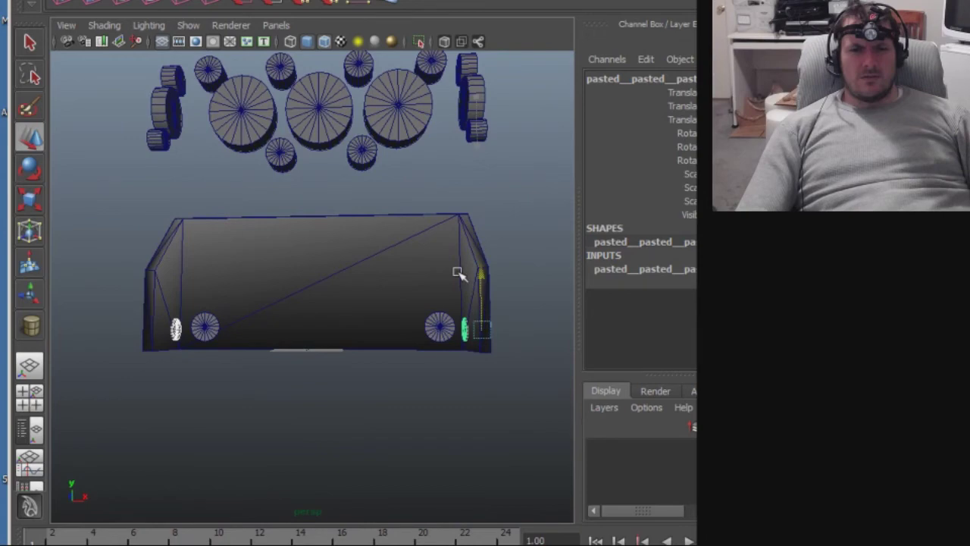
Examine from the side and the front how the four lowered cylinders sit in the bracket's plate and end flanges.
alt+drag(455, 275, 234, 320)
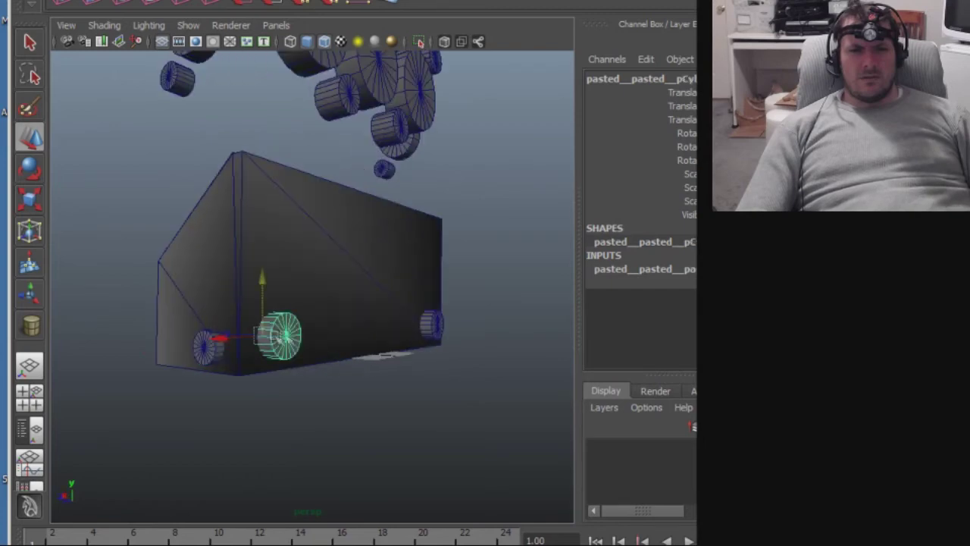
shift+click(430, 325)
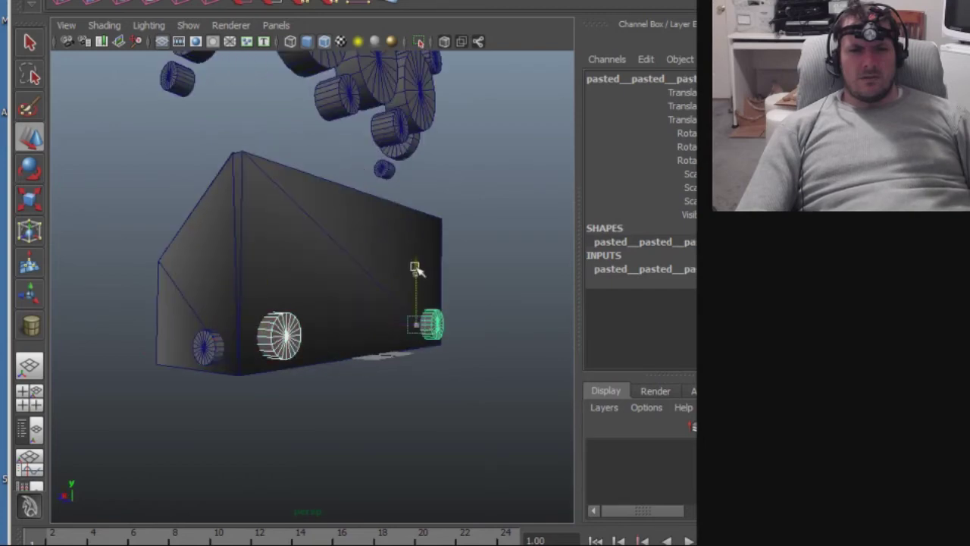
alt+drag(396, 318, 426, 377)
click(427, 377)
alt+drag(320, 389, 385, 381)
alt+middle_drag(386, 382, 374, 407)
mouse_move(374, 407)
alt+mouse_down()
mouse_move(217, 411)
mouse_move(327, 422)
mouse_move(357, 405)
alt+mouse_up()
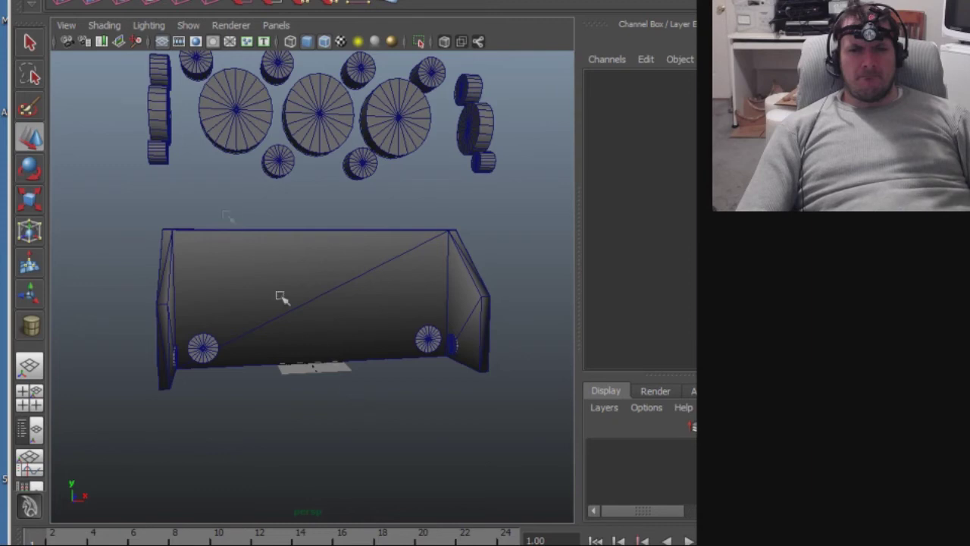
Subtract the lower-left front cylinder from the solid bracket with a Boolean difference to cut its hole.
click(225, 305)
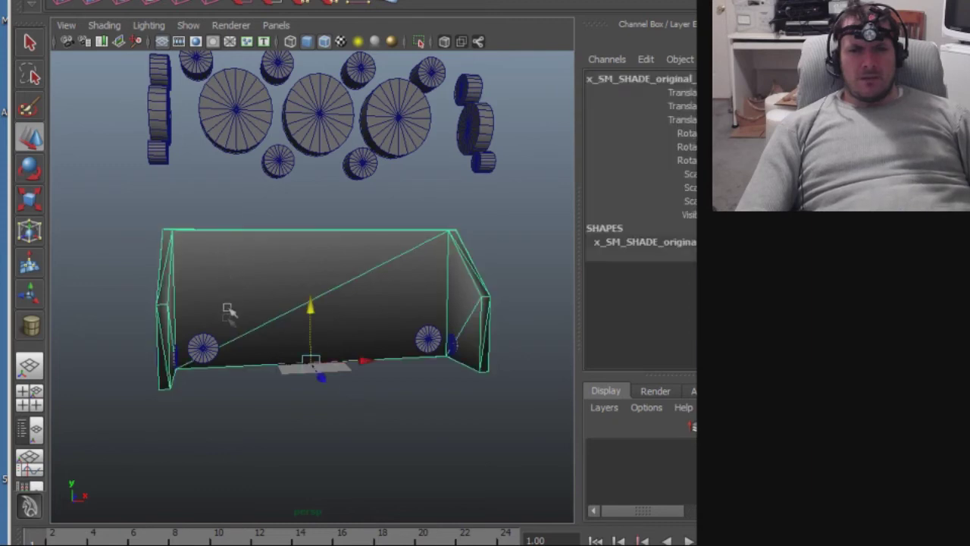
click(206, 347)
click(208, 0)
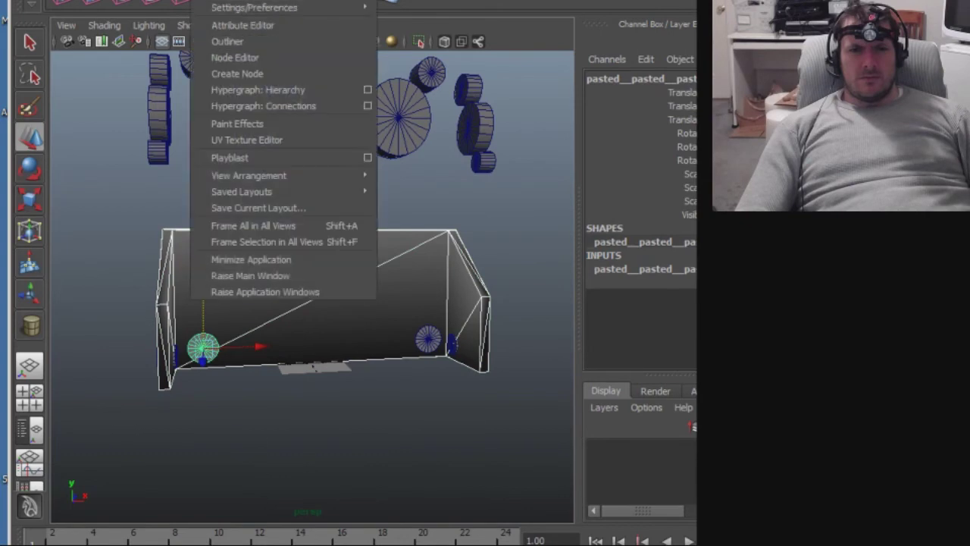
click(330, 0)
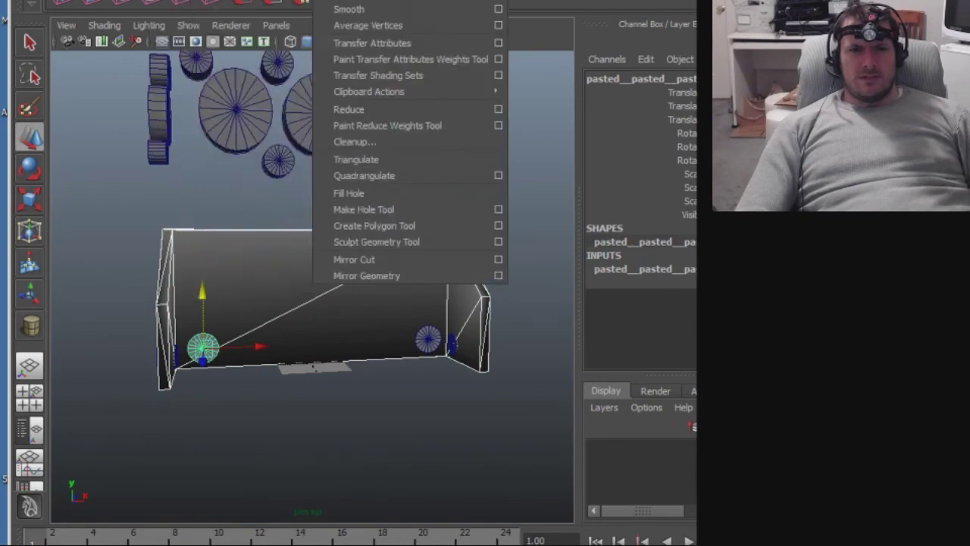
mouse_move(416, 1)
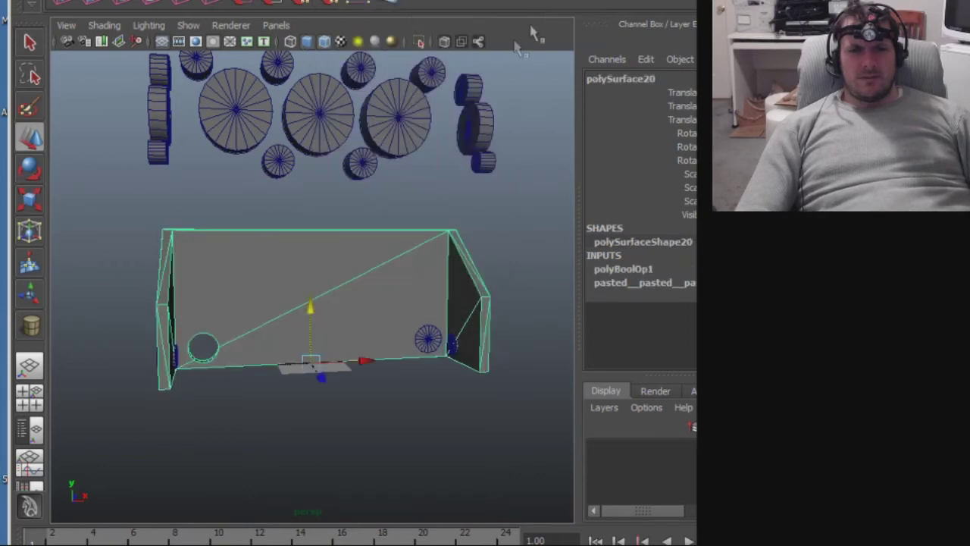
Subtract the lower-right front cylinder from the solid bracket with a Boolean difference to cut its hole.
click(427, 343)
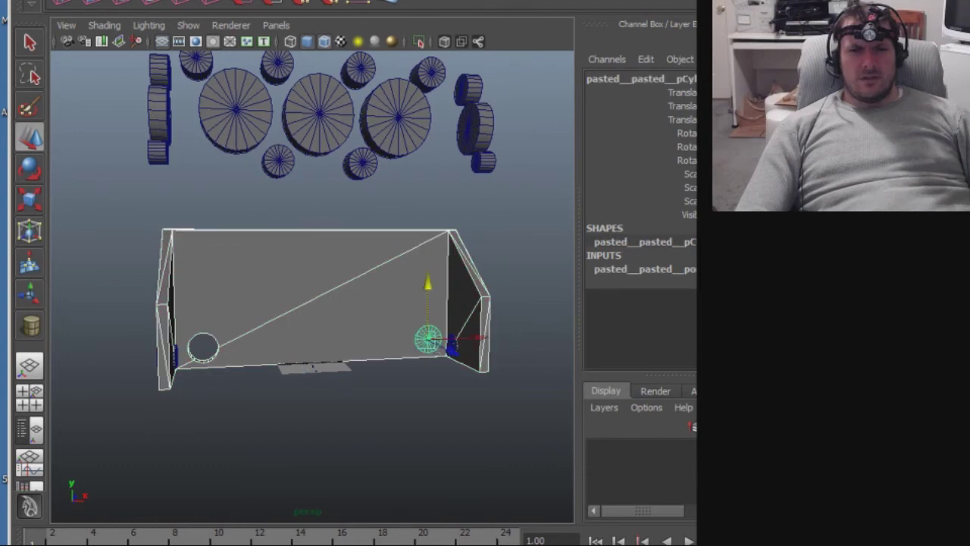
click(333, 0)
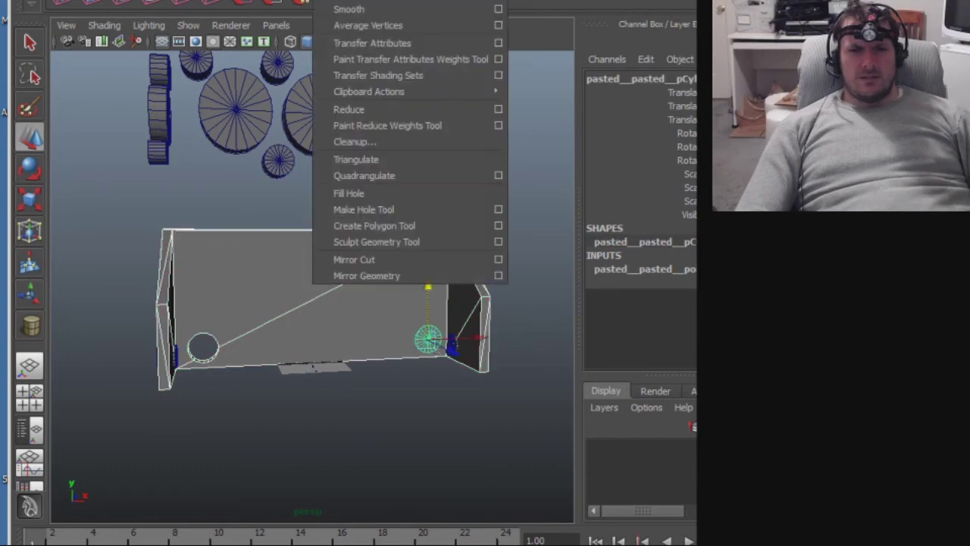
click(538, 17)
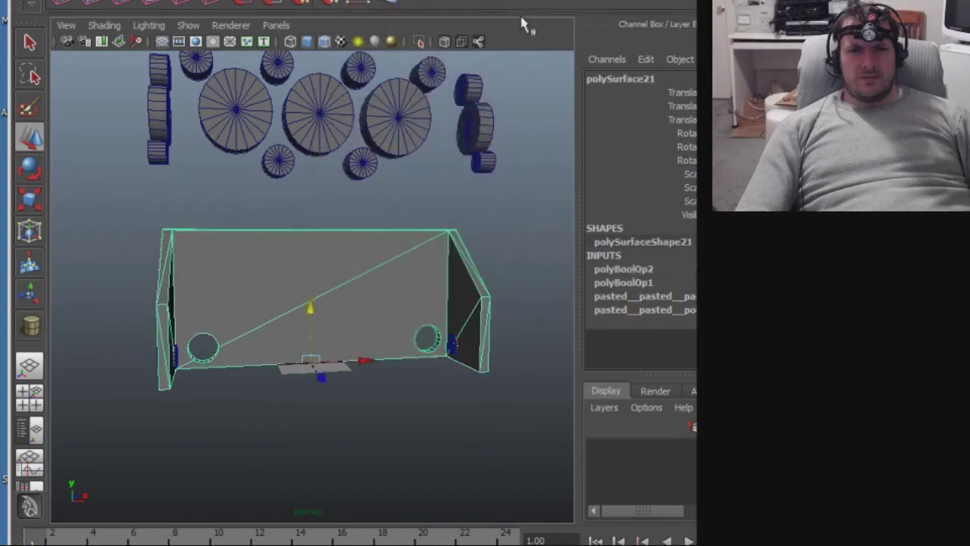
Cut the hole in the right end flange by subtracting its cylinder from the bracket with a Boolean difference.
alt+drag(400, 253, 485, 263)
alt+right_drag(379, 320, 583, 347)
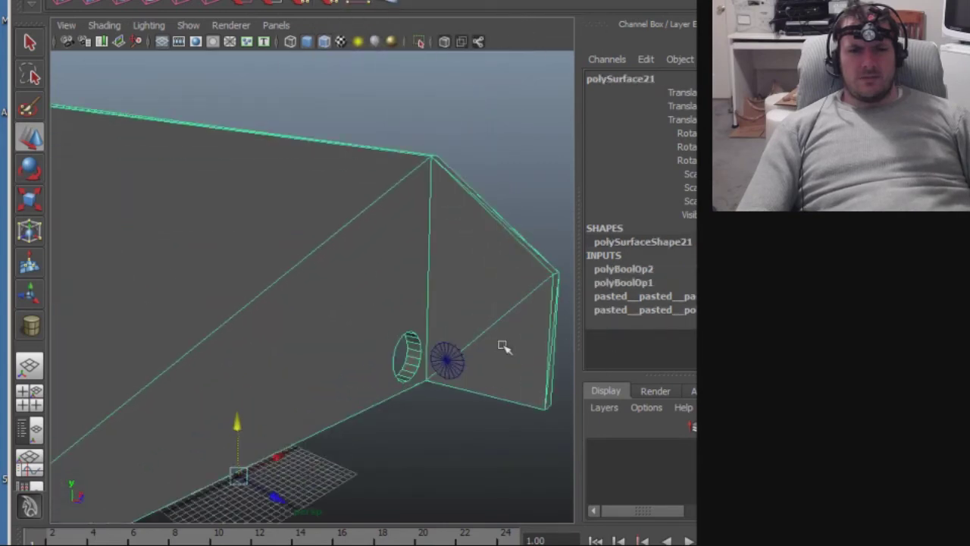
click(443, 362)
click(333, 1)
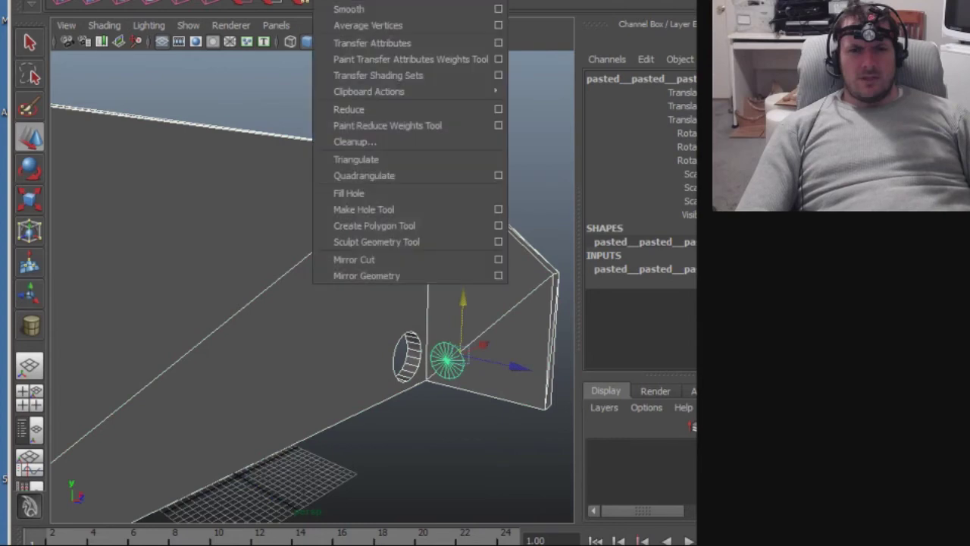
click(550, 16)
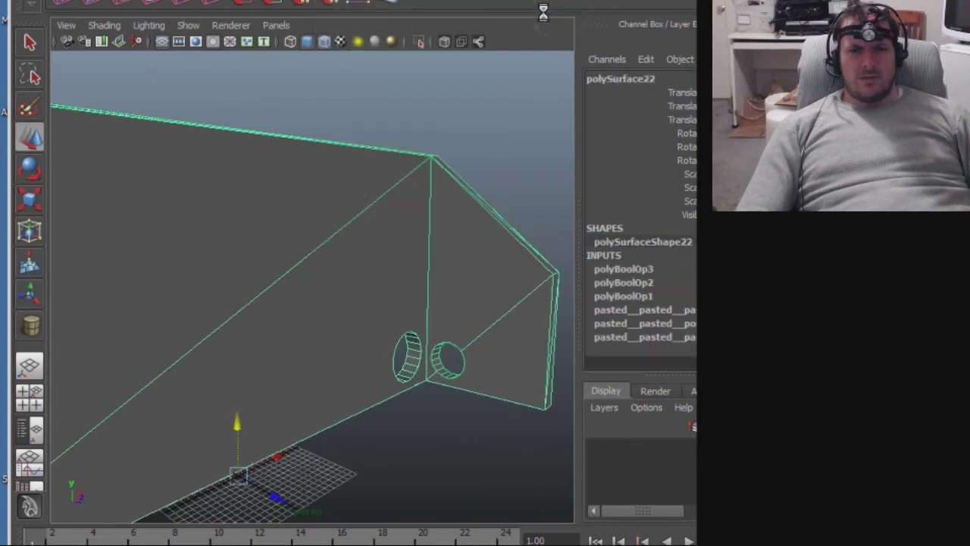
Cut the hole in the left end flange by subtracting its cylinder from the bracket with a Boolean difference.
alt+drag(398, 209, 255, 229)
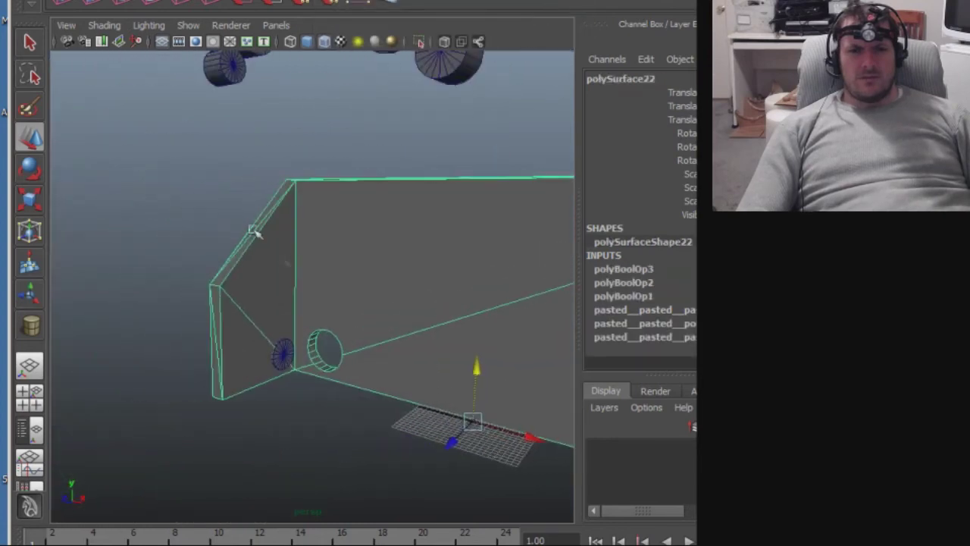
click(282, 353)
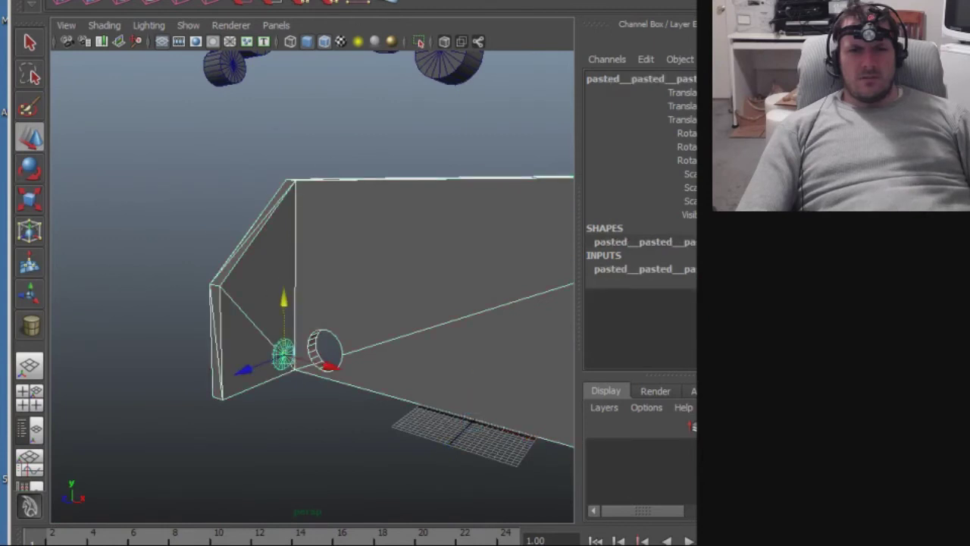
click(333, 1)
mouse_move(485, 0)
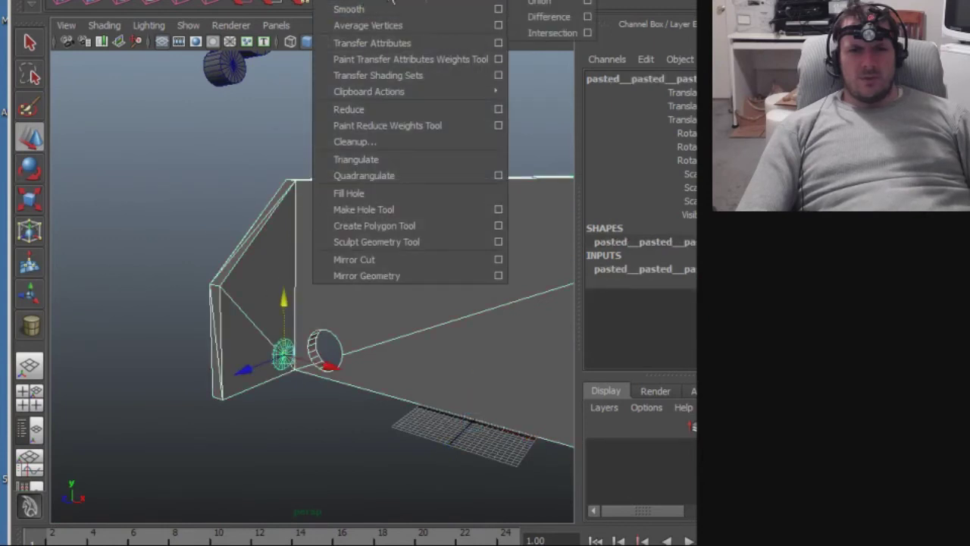
click(551, 16)
Triangulate the faces of the solid bracket with its four corner holes.
alt+drag(483, 162, 426, 145)
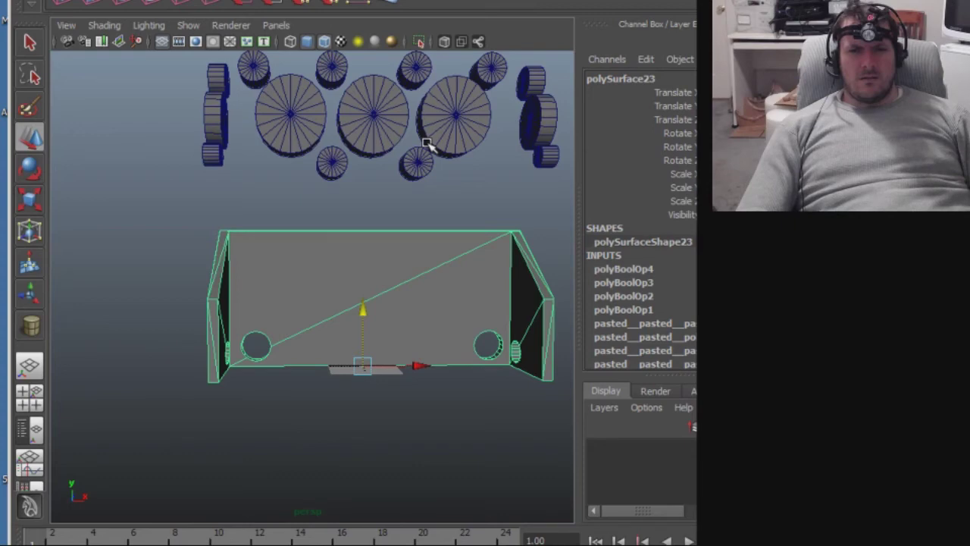
alt+middle_drag(450, 184, 413, 188)
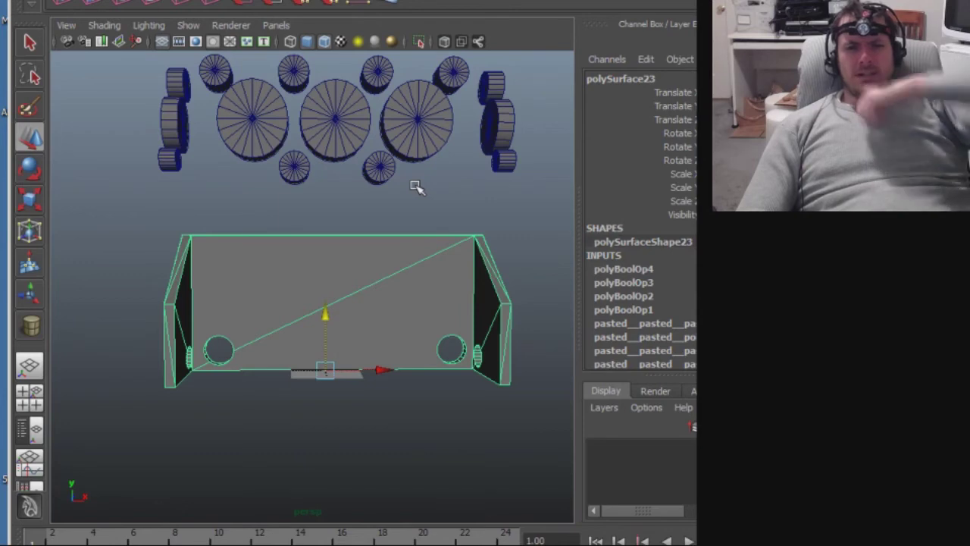
alt+drag(435, 193, 385, 245)
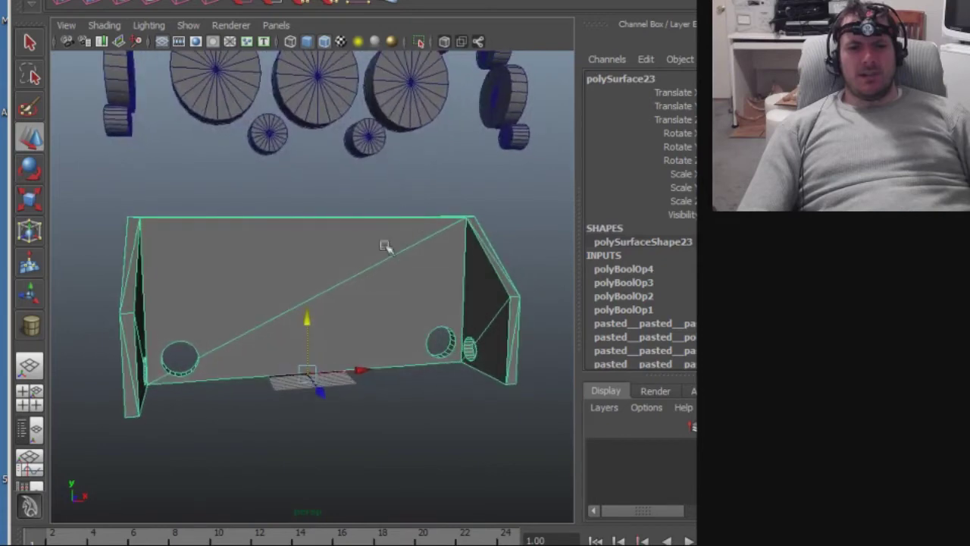
click(334, 1)
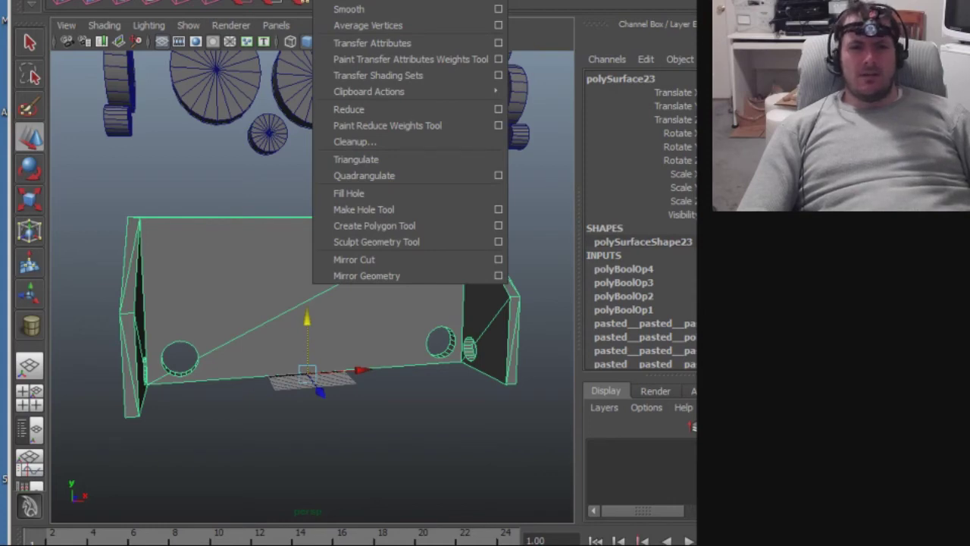
click(412, 158)
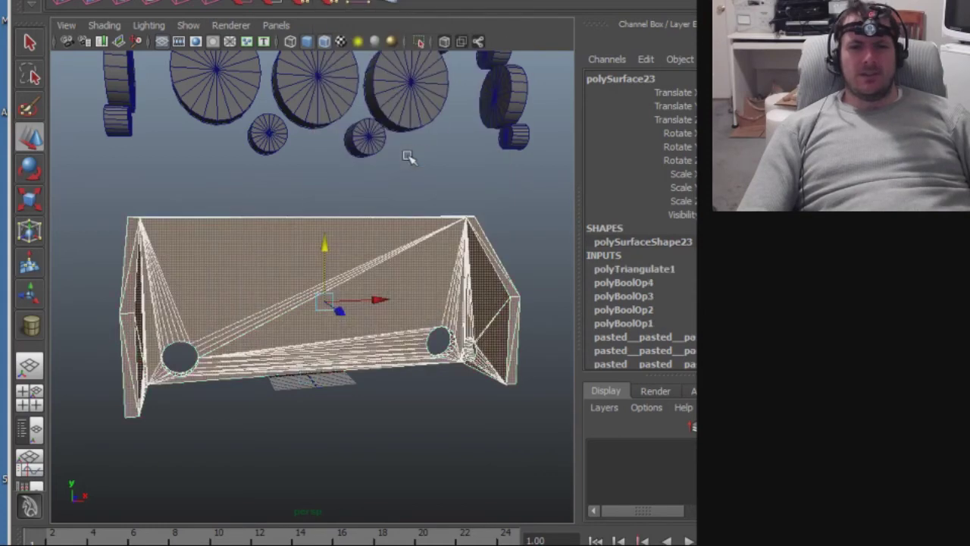
alt+drag(449, 210, 385, 200)
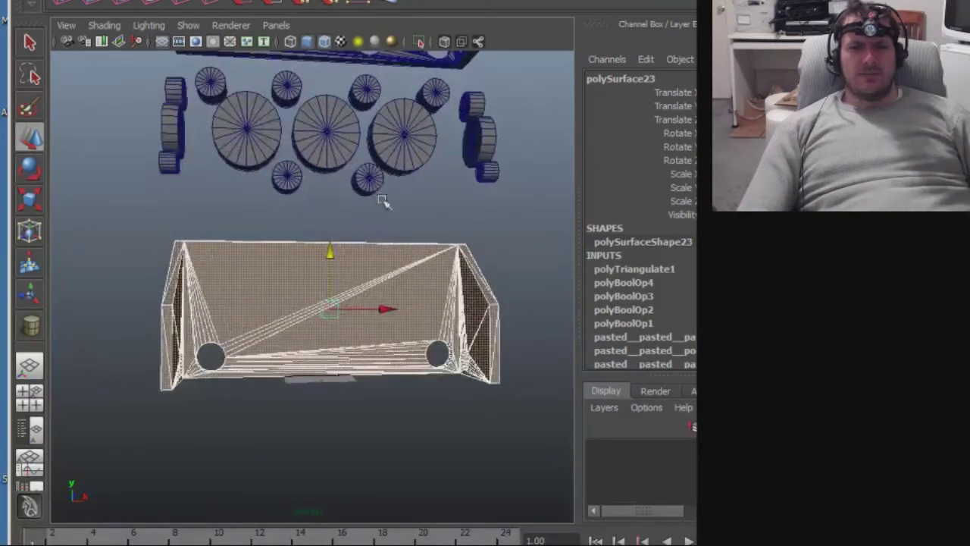
Export the selected bracket to the Desktop as an OBJ file named "5x bracket minimal circles".
click(23, 1)
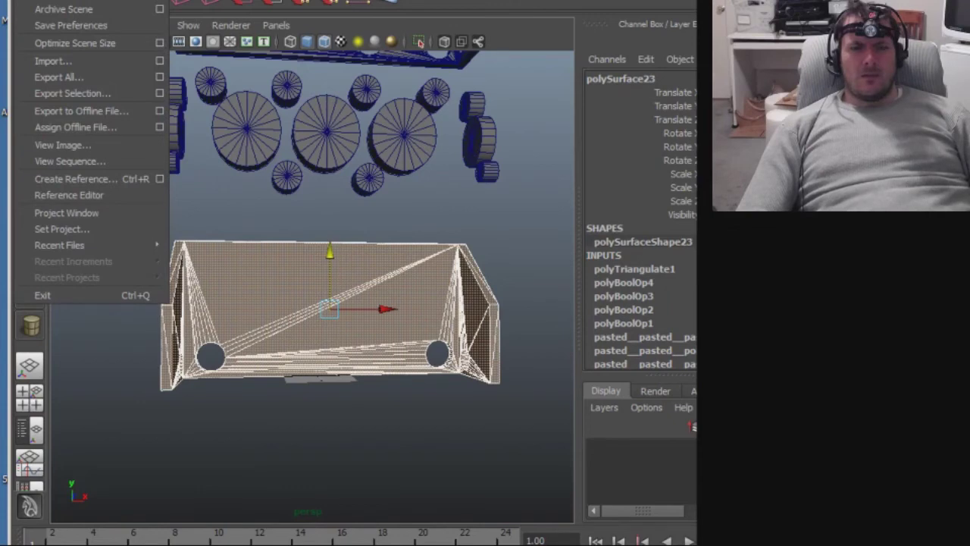
click(84, 94)
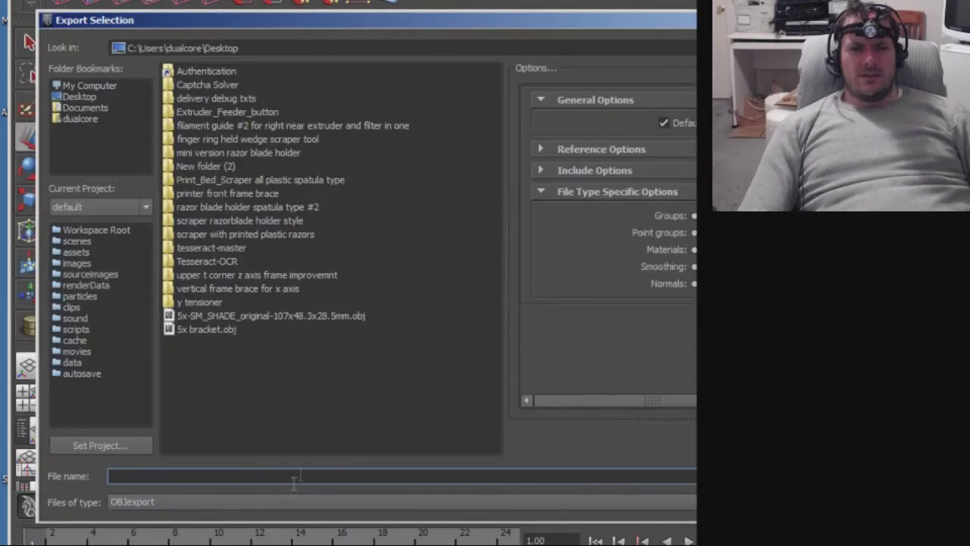
text(5x bracket)
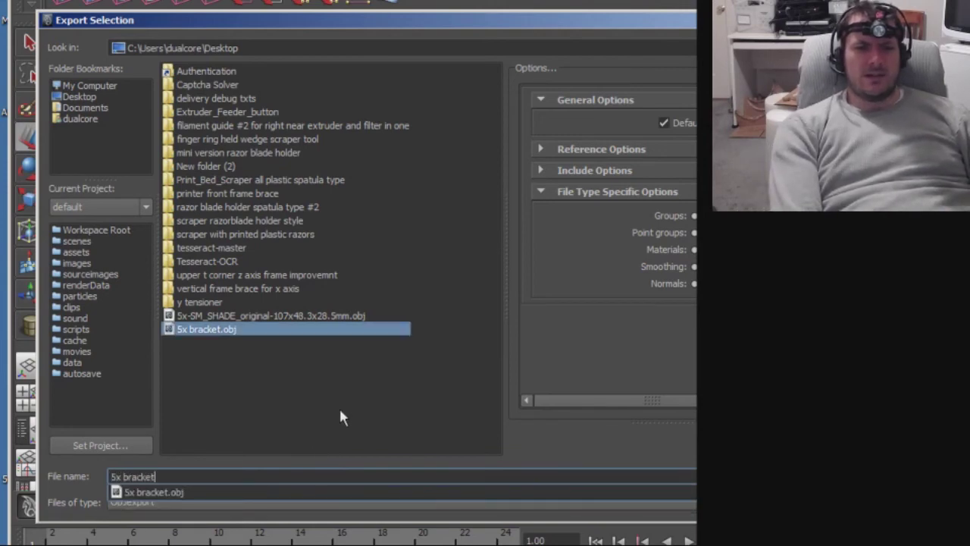
key(Escape)
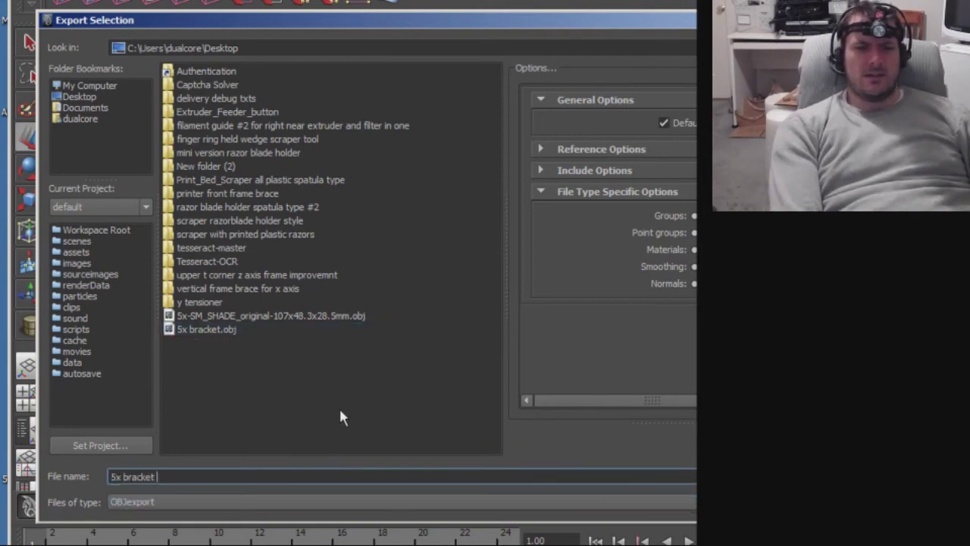
text(minimal circ)
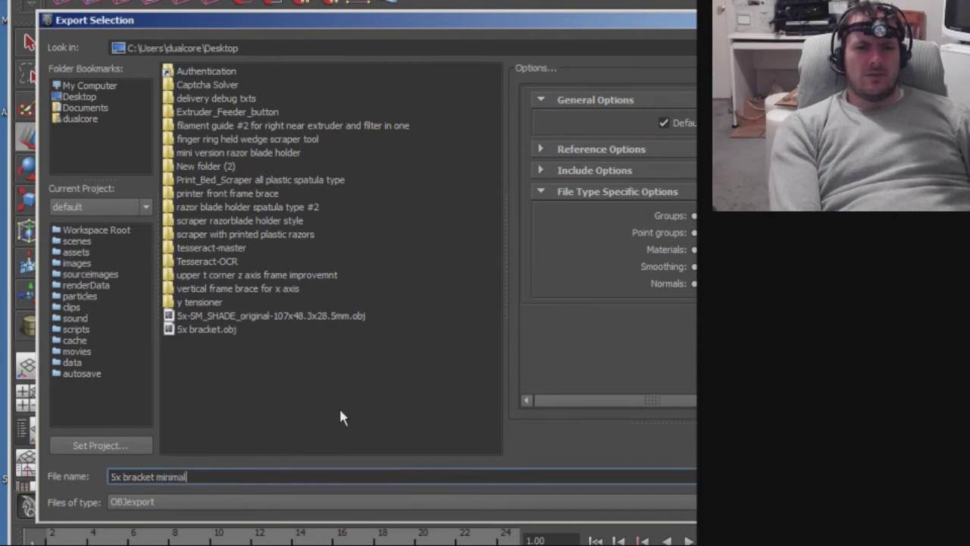
text(les)
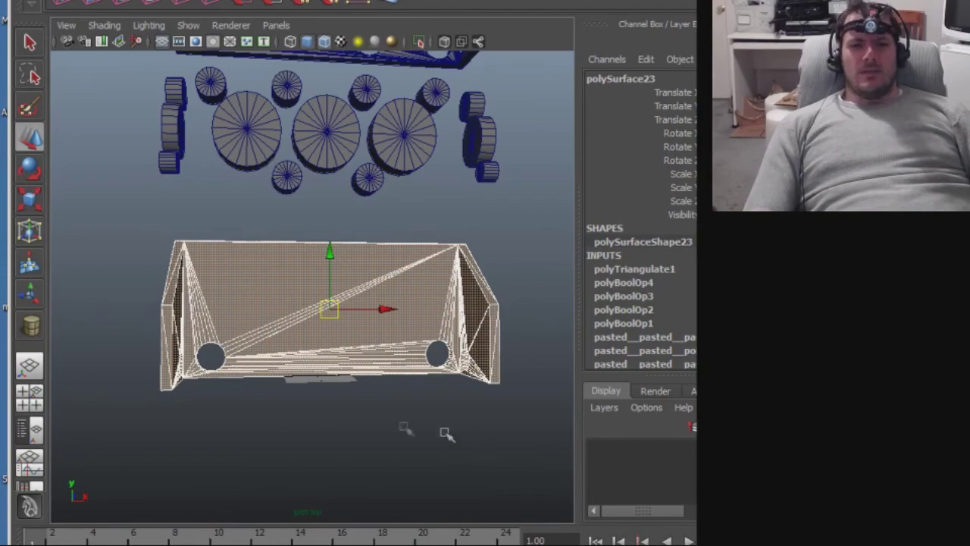
Examine the triangulated four-hole bracket from several angles and compare it with the original perforated bracket above the cylinders.
scroll(444, 433, up, 5)
alt+drag(428, 354, 481, 349)
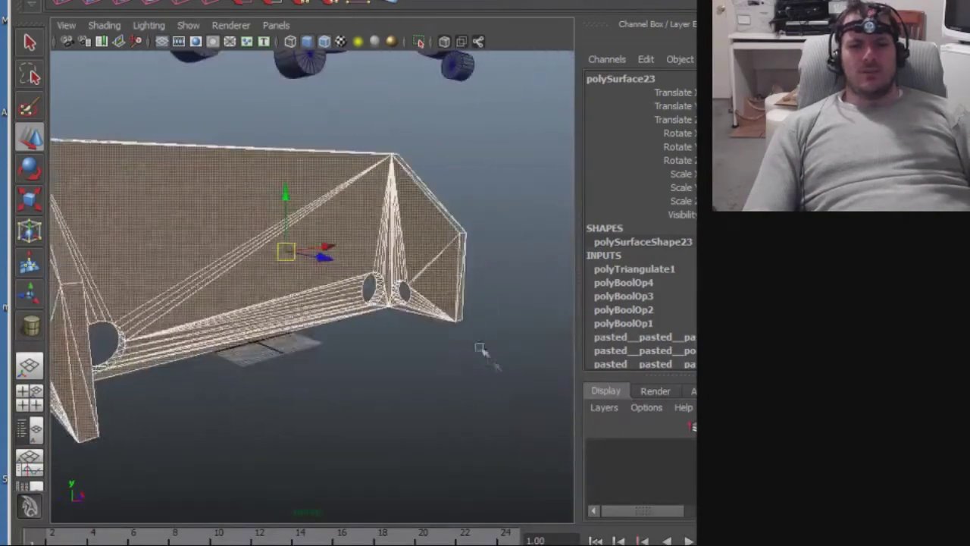
click(418, 361)
alt+drag(417, 361, 405, 331)
alt+middle_drag(298, 440, 357, 162)
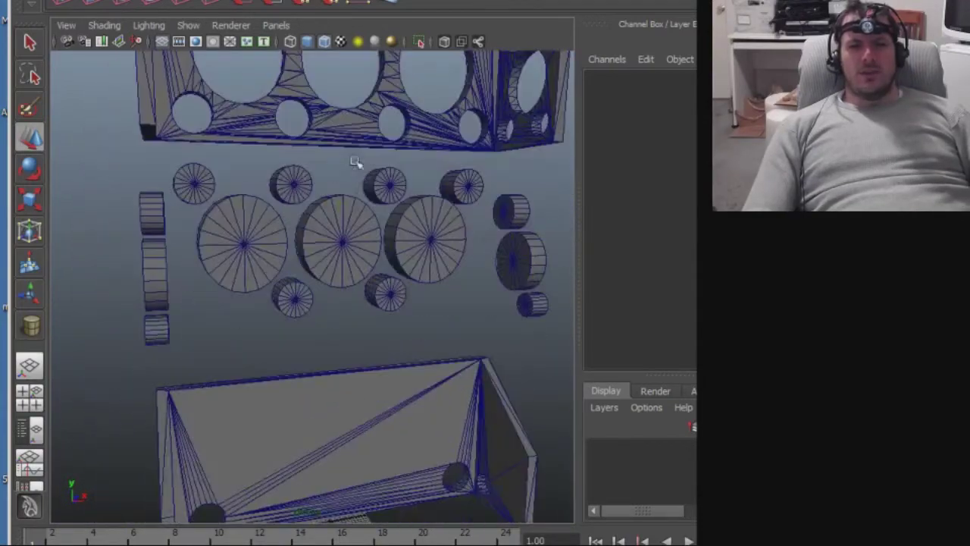
alt+middle_drag(374, 422, 418, 341)
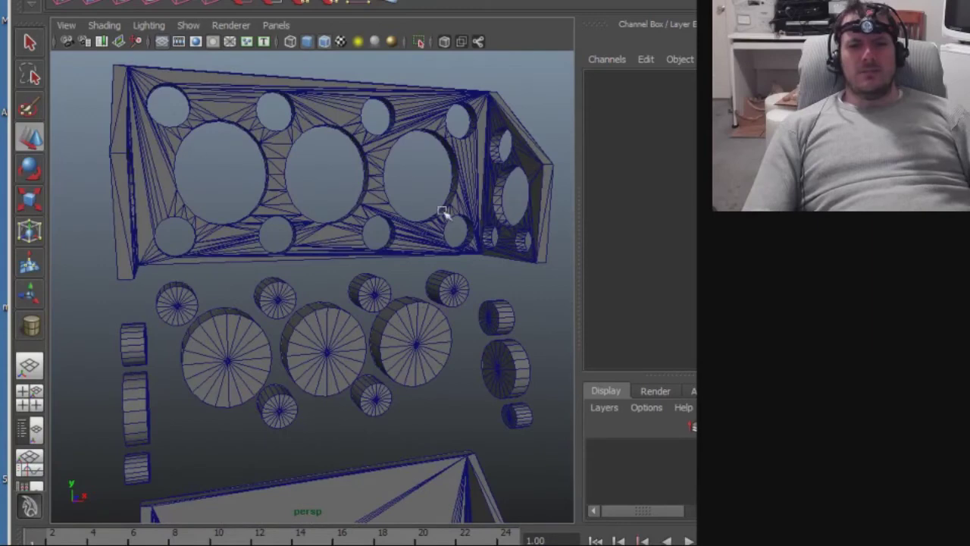
alt+middle_drag(307, 479, 424, 218)
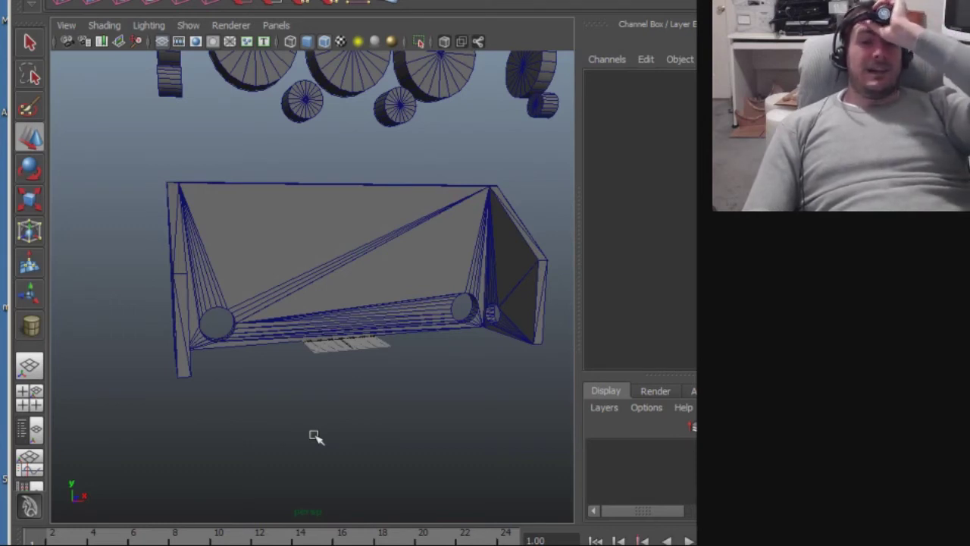
click(288, 260)
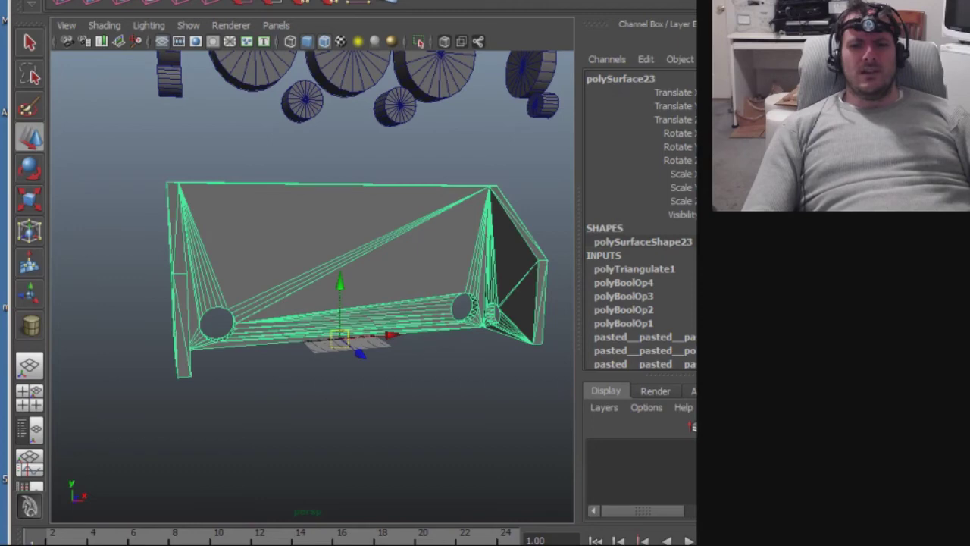
Switch to MeshLab and start importing a mesh alongside the loaded 5x bracket.obj.
key(alt+Tab)
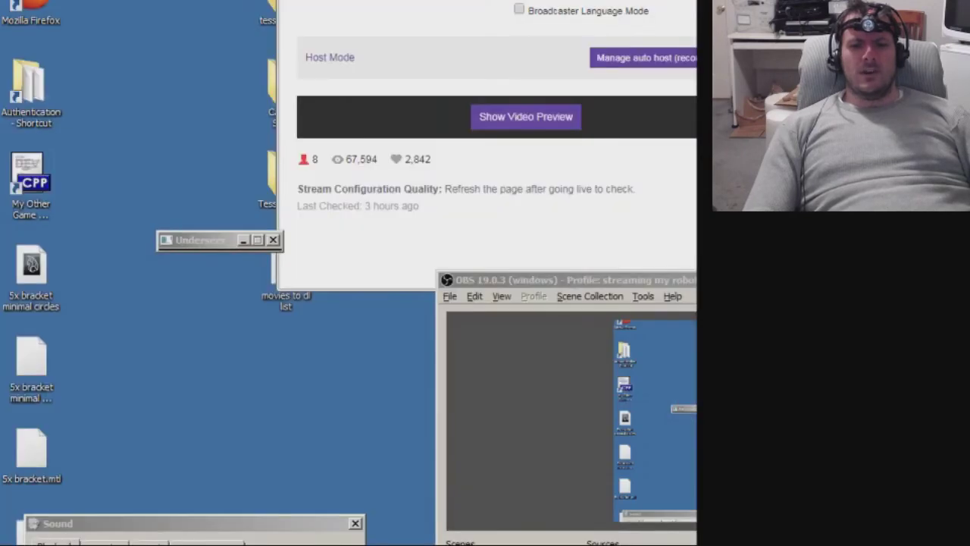
key(alt+Tab)
key(alt+f)
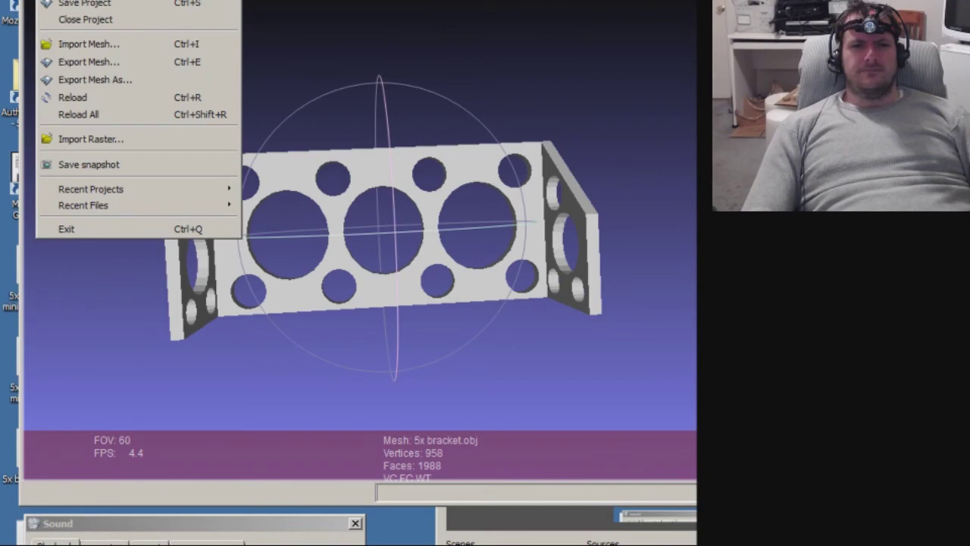
click(76, 44)
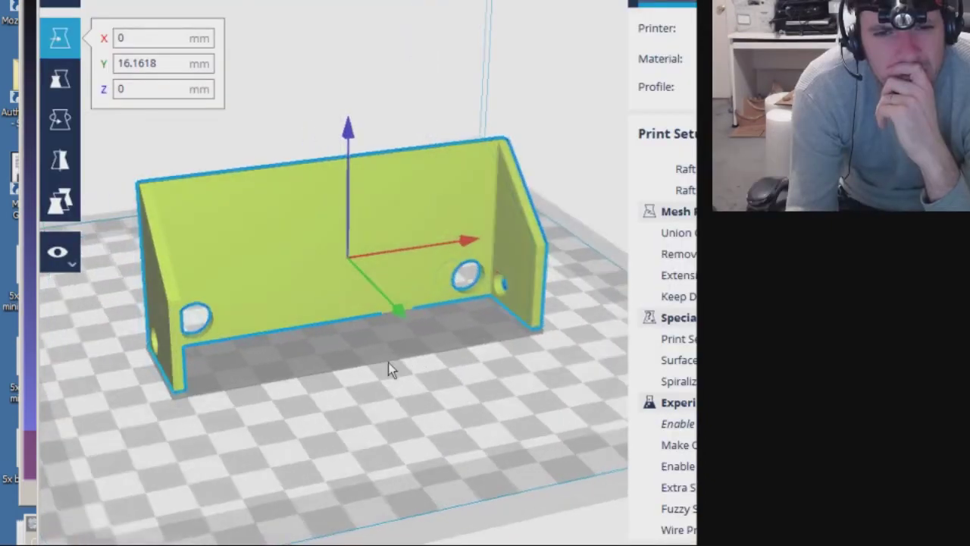
Examine the four-hole bracket on the Cura build plate from the front.
right_drag(388, 362, 343, 365)
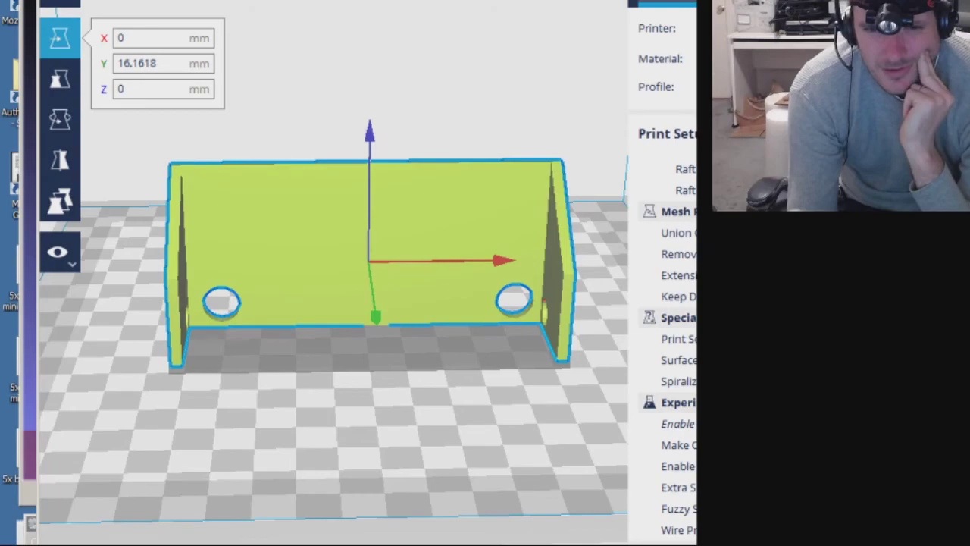
scroll(667, 341, up, 2)
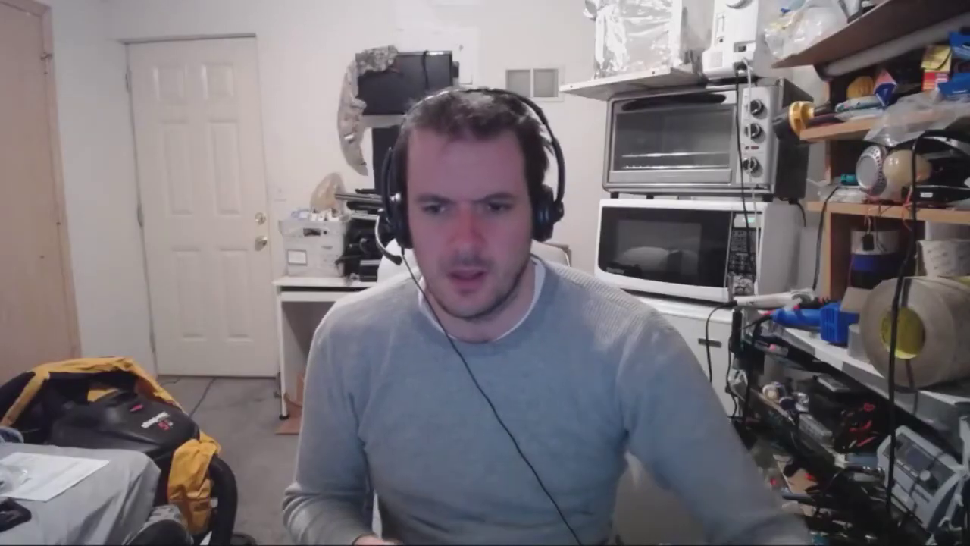